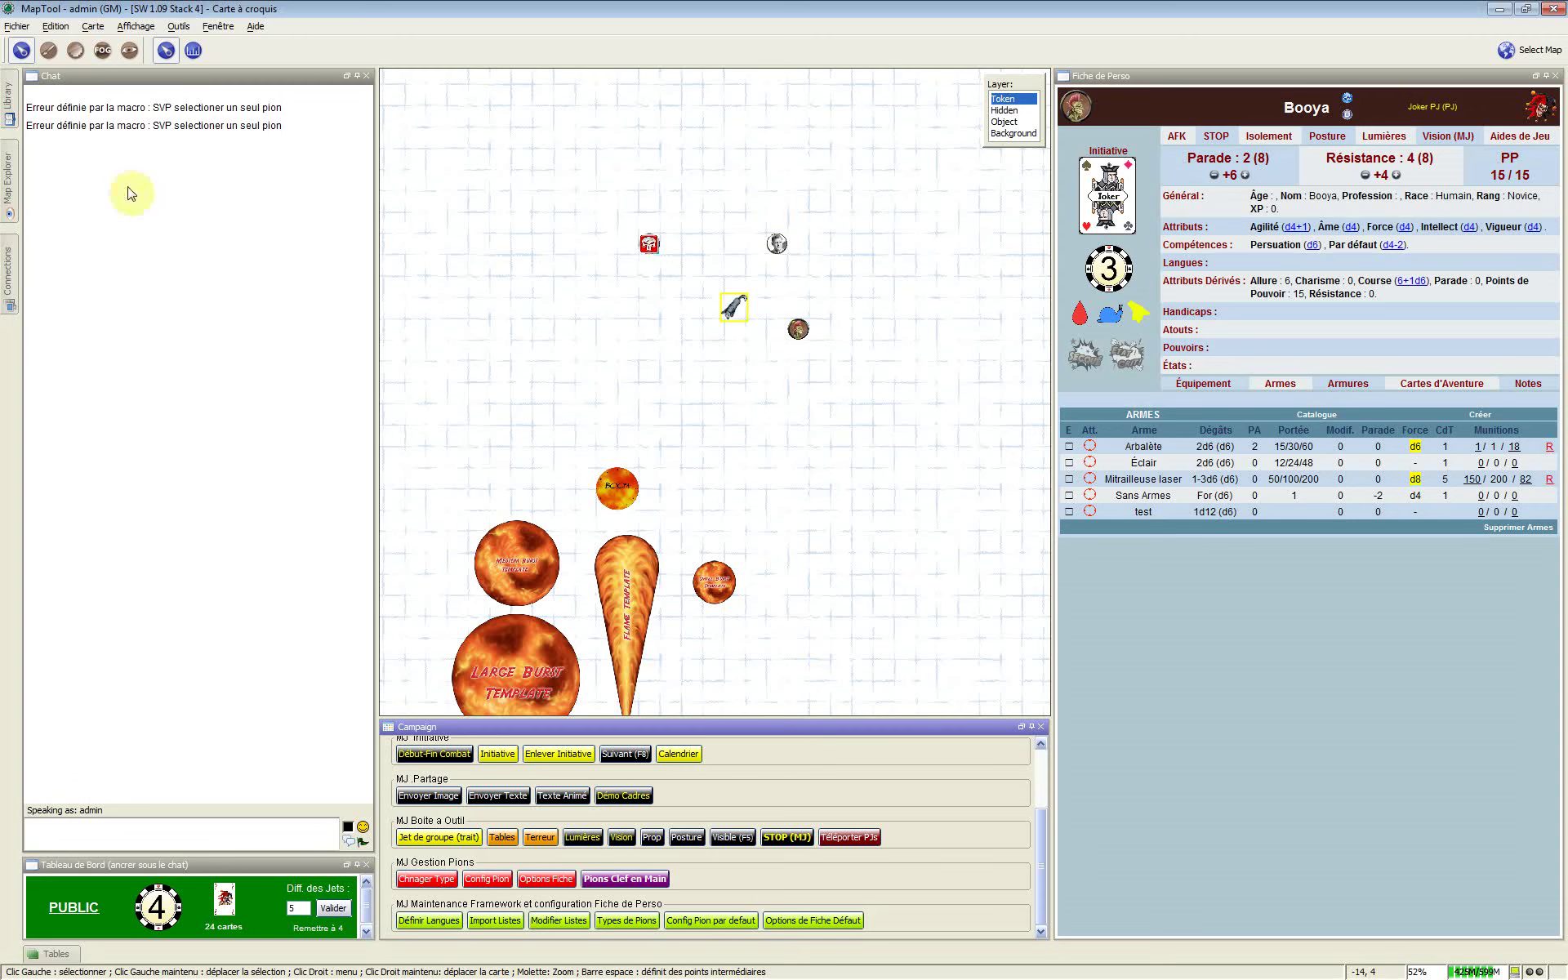
# Open the campaign properties and move the window so the character sheet beside it is uncovered
pyautogui.click(54, 27)
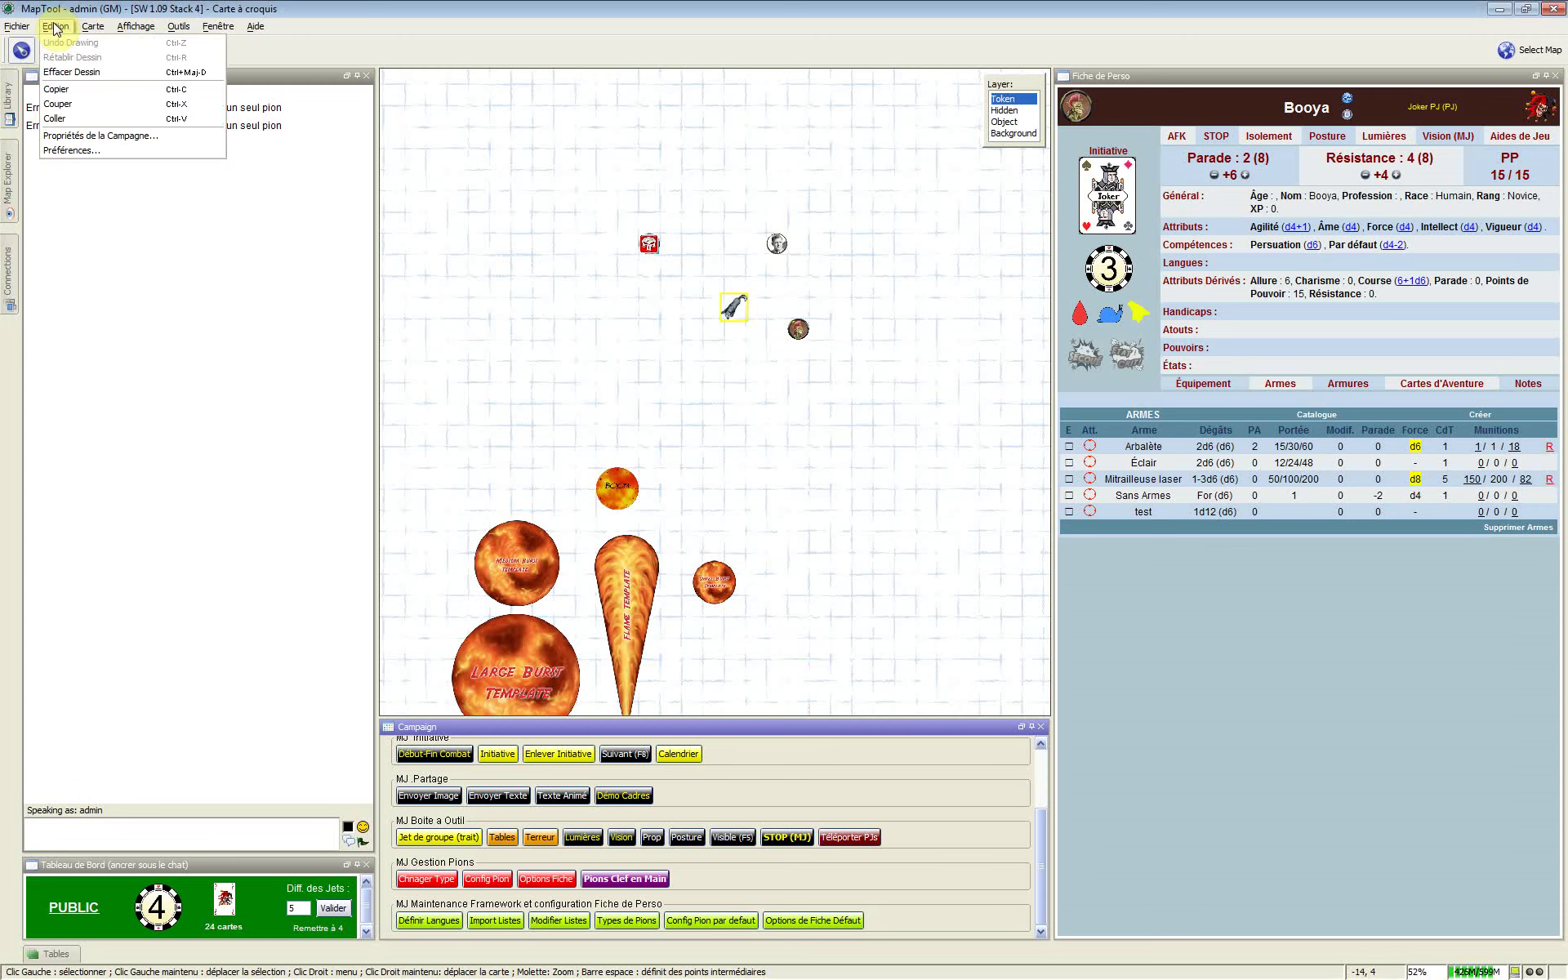
pyautogui.click(81, 121)
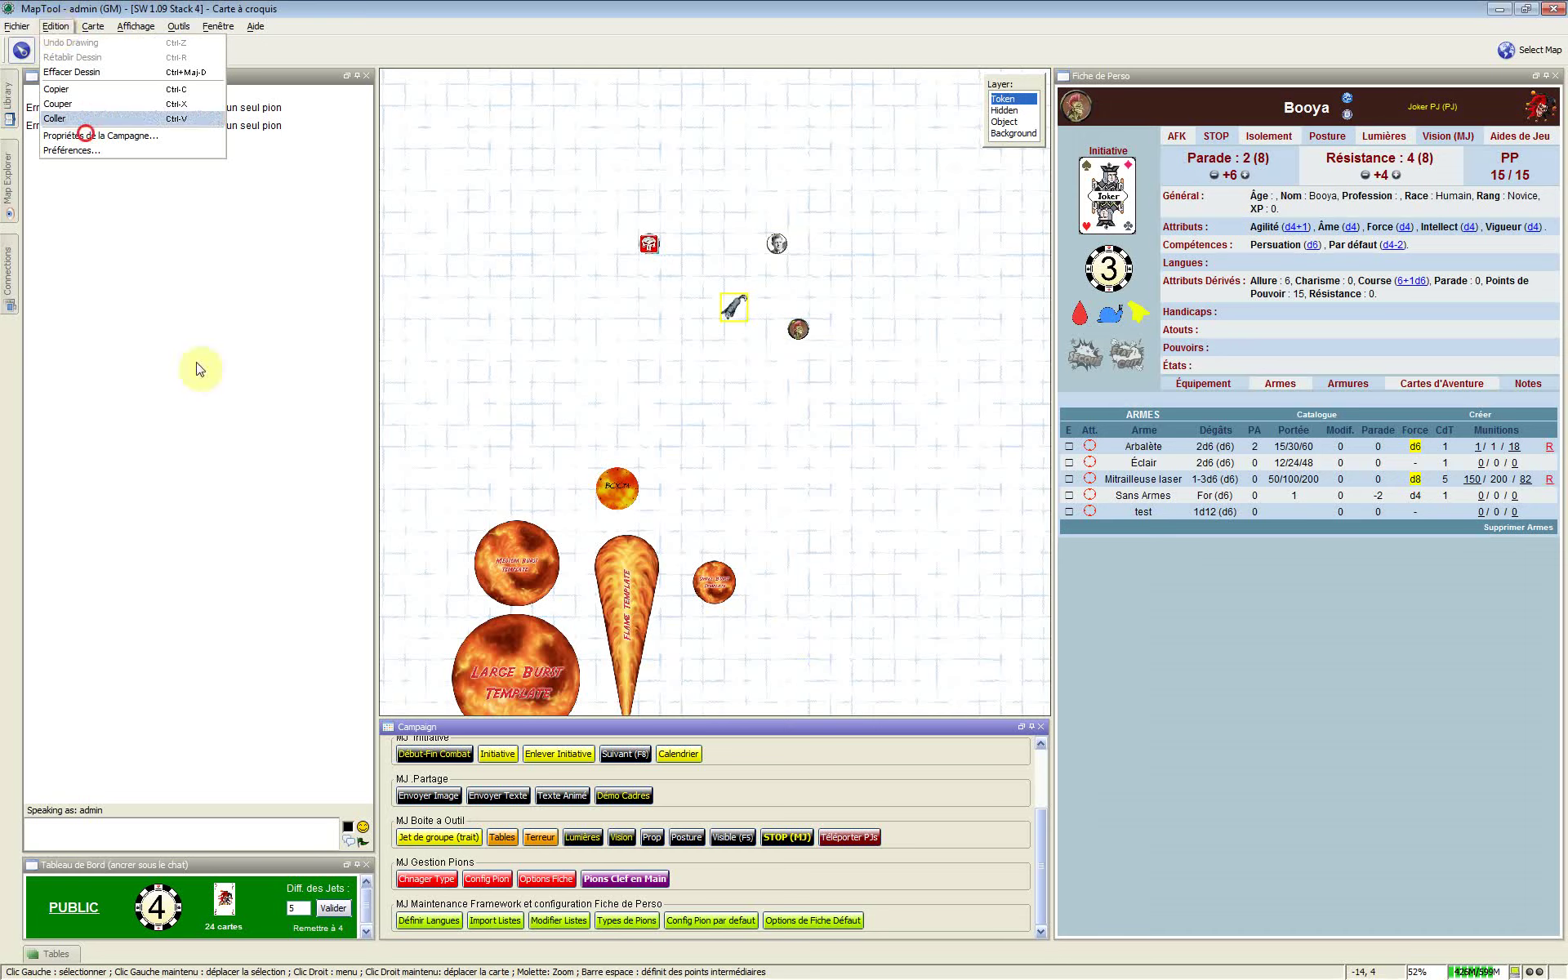
pyautogui.click(644, 262)
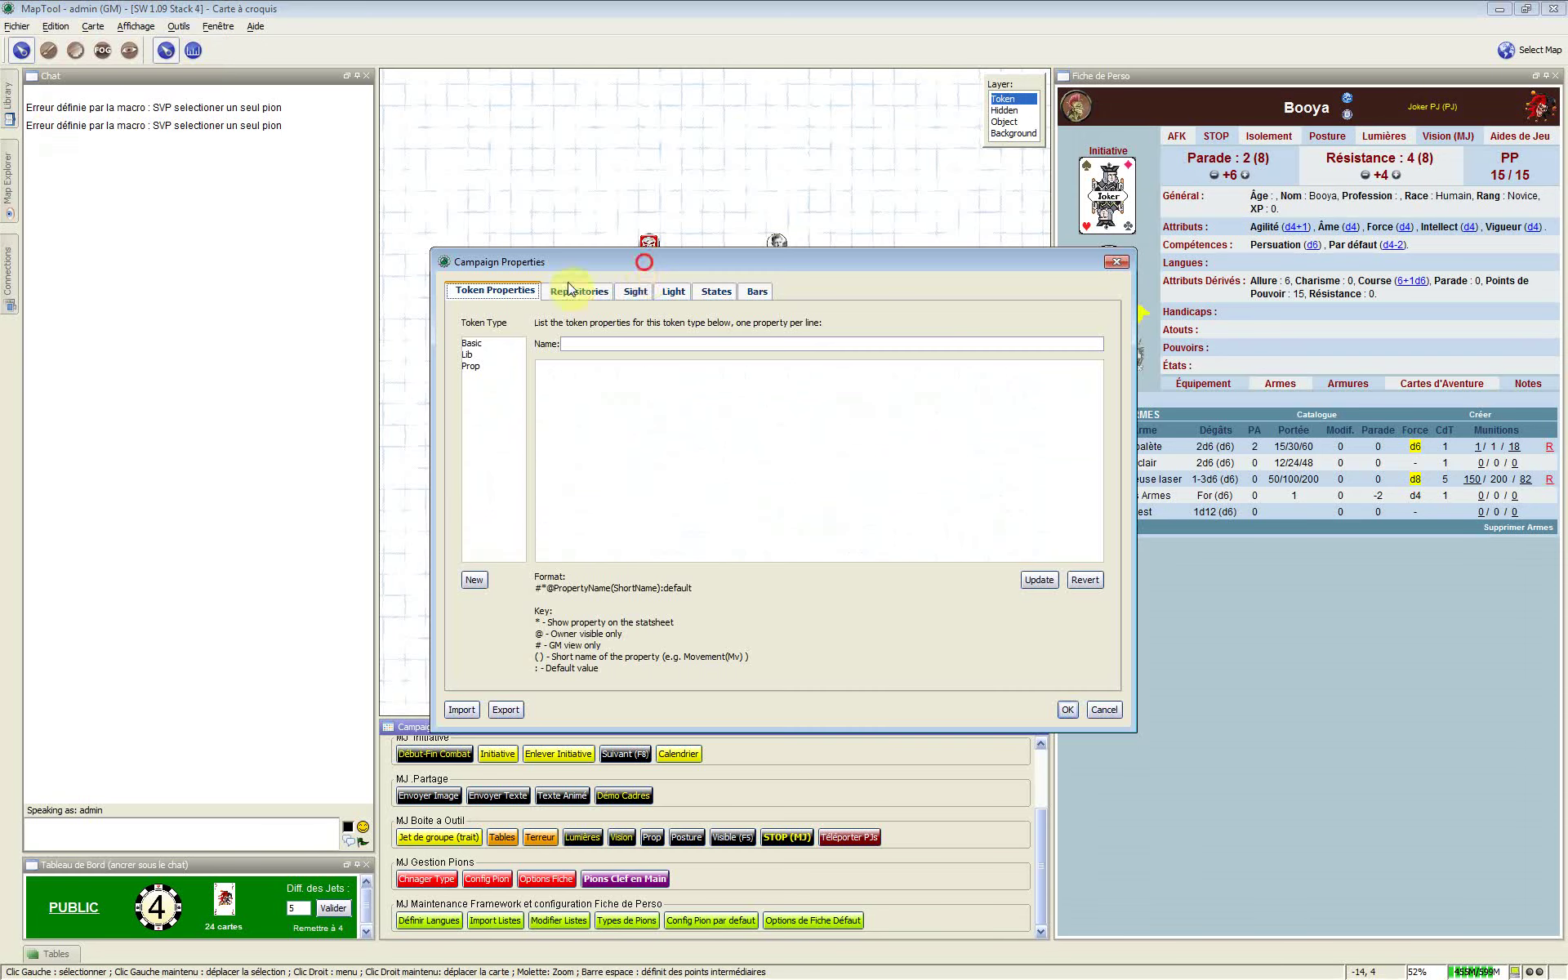
pyautogui.moveTo(569, 288); pyautogui.dragTo(569, 288)
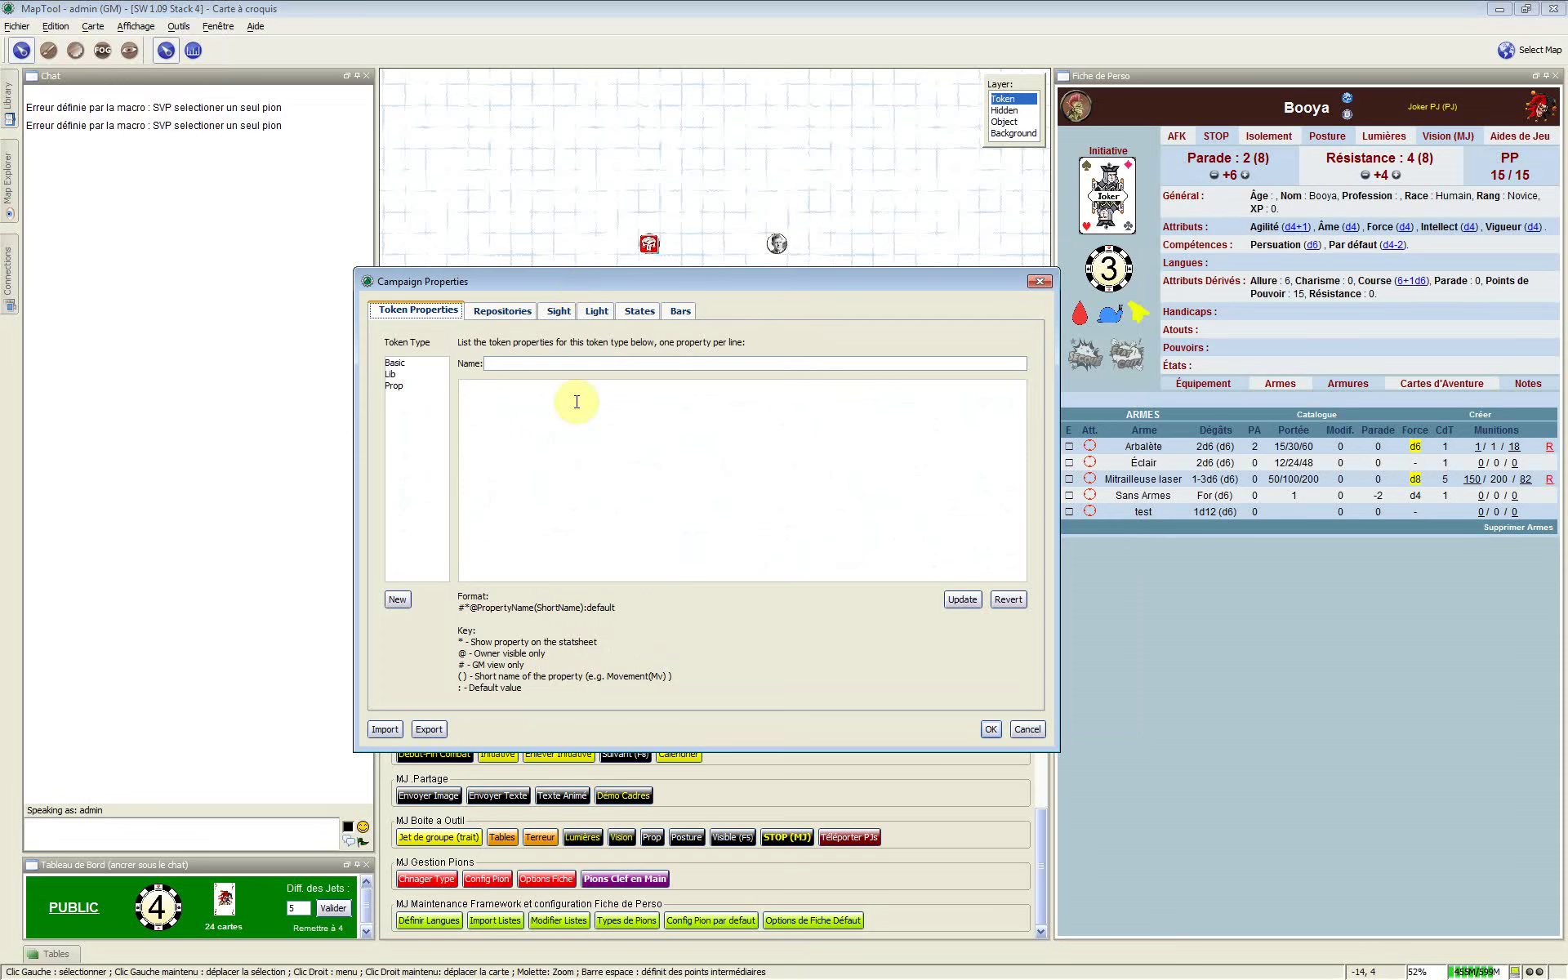
# Look over the campaign's Sight and Light definitions, ending on the Sight definitions
pyautogui.click(559, 311)
pyautogui.click(594, 315)
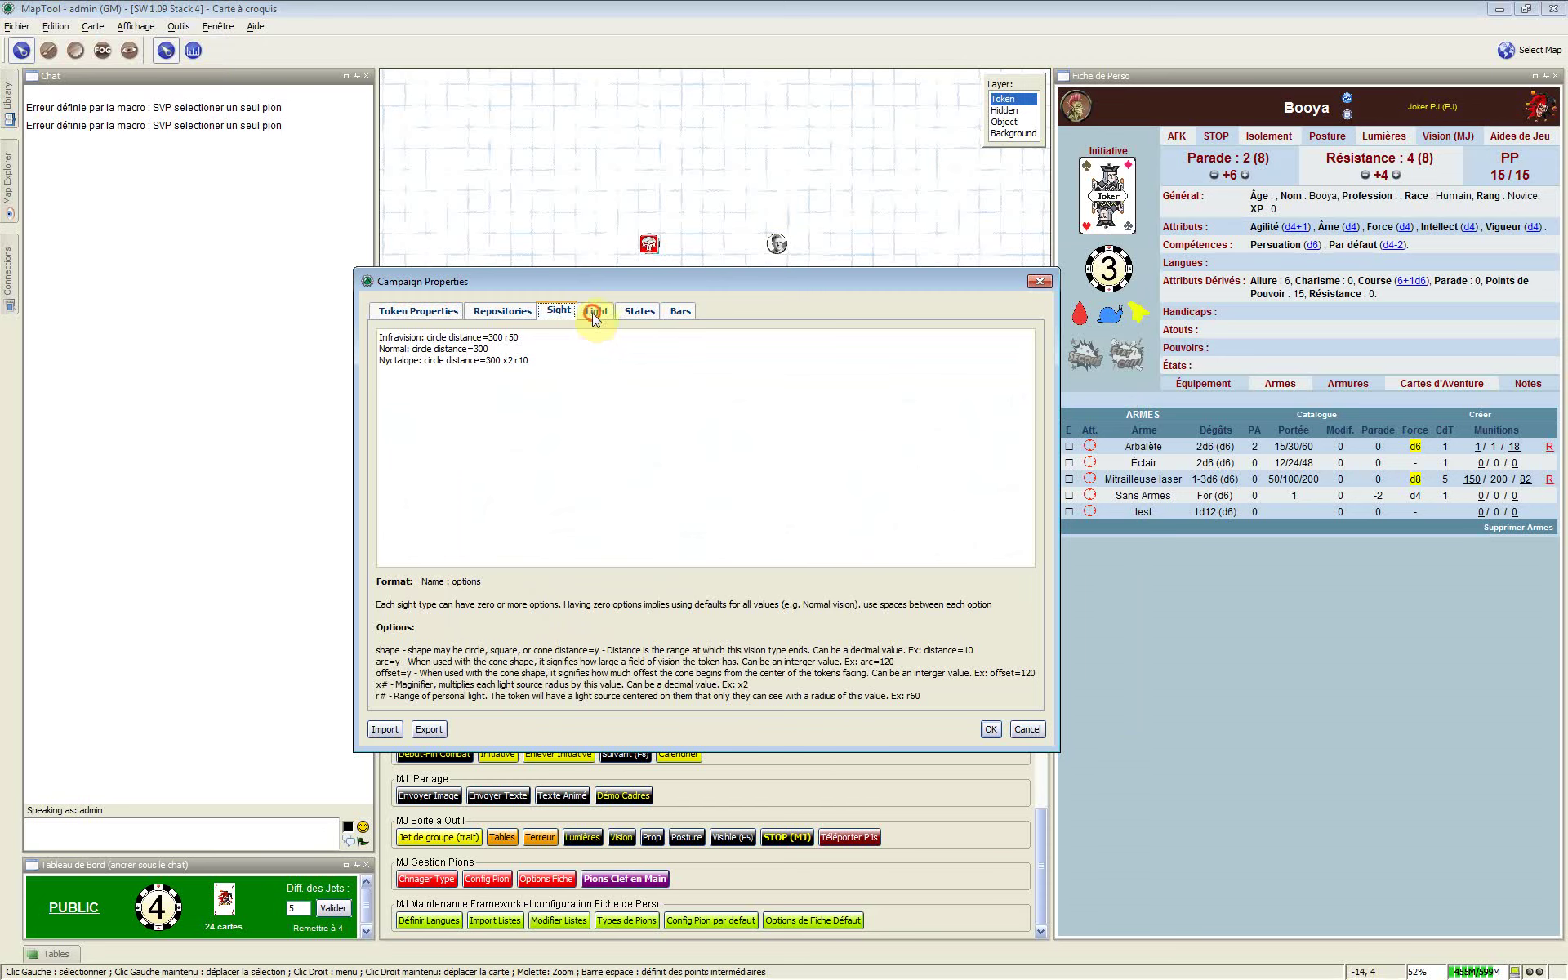
pyautogui.click(556, 312)
pyautogui.click(589, 312)
pyautogui.click(638, 312)
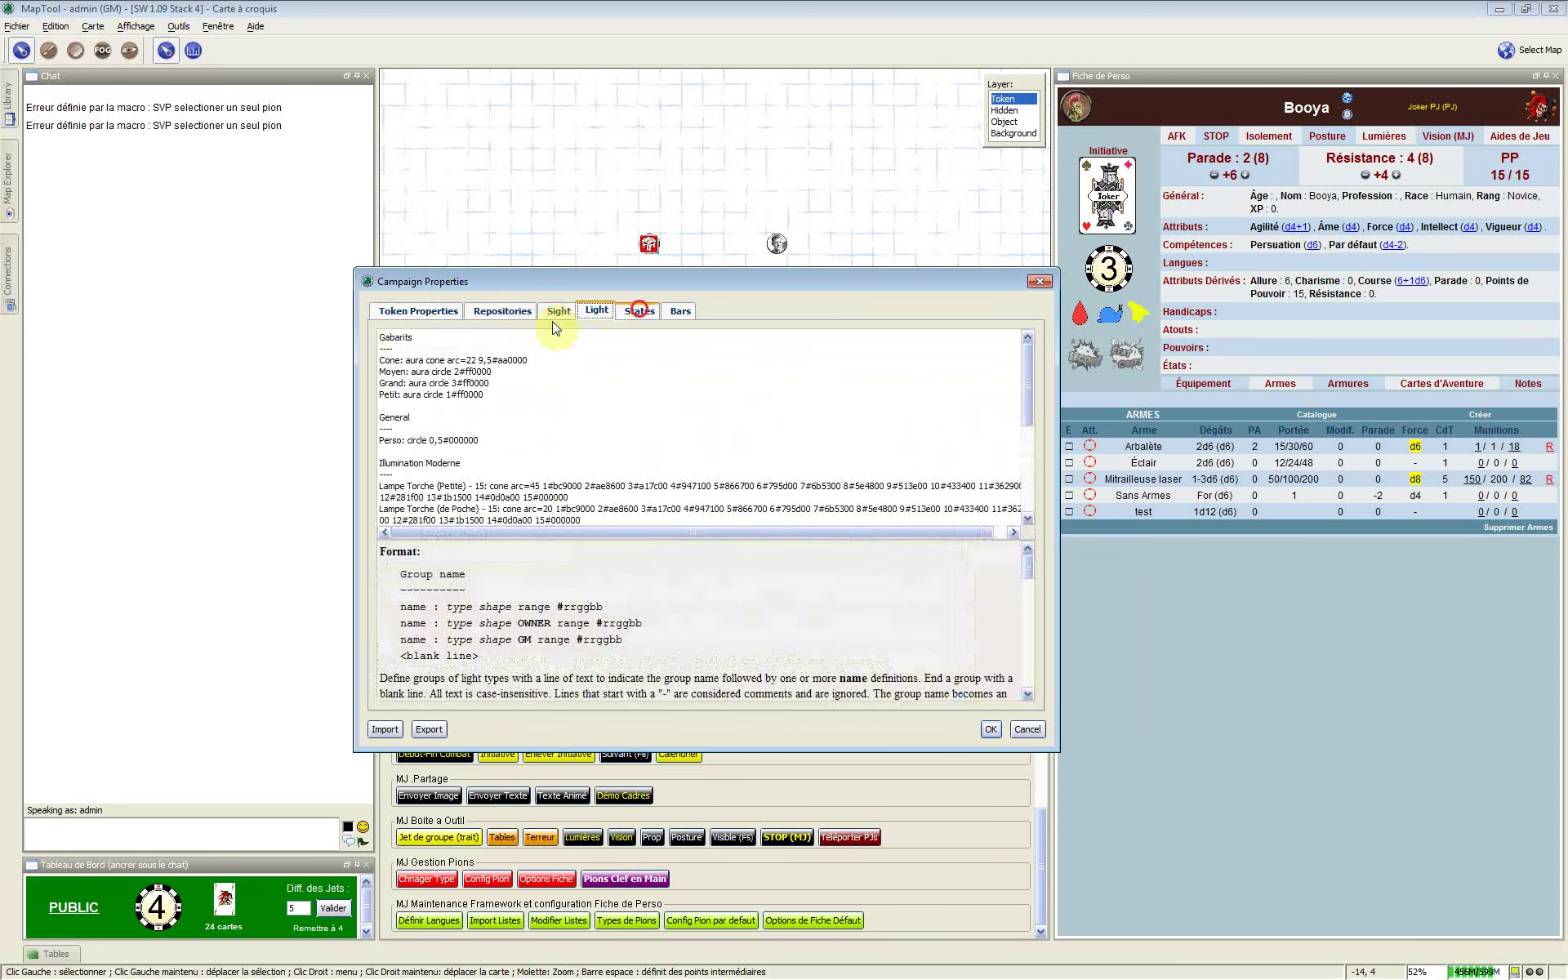
pyautogui.click(556, 312)
pyautogui.click(571, 357)
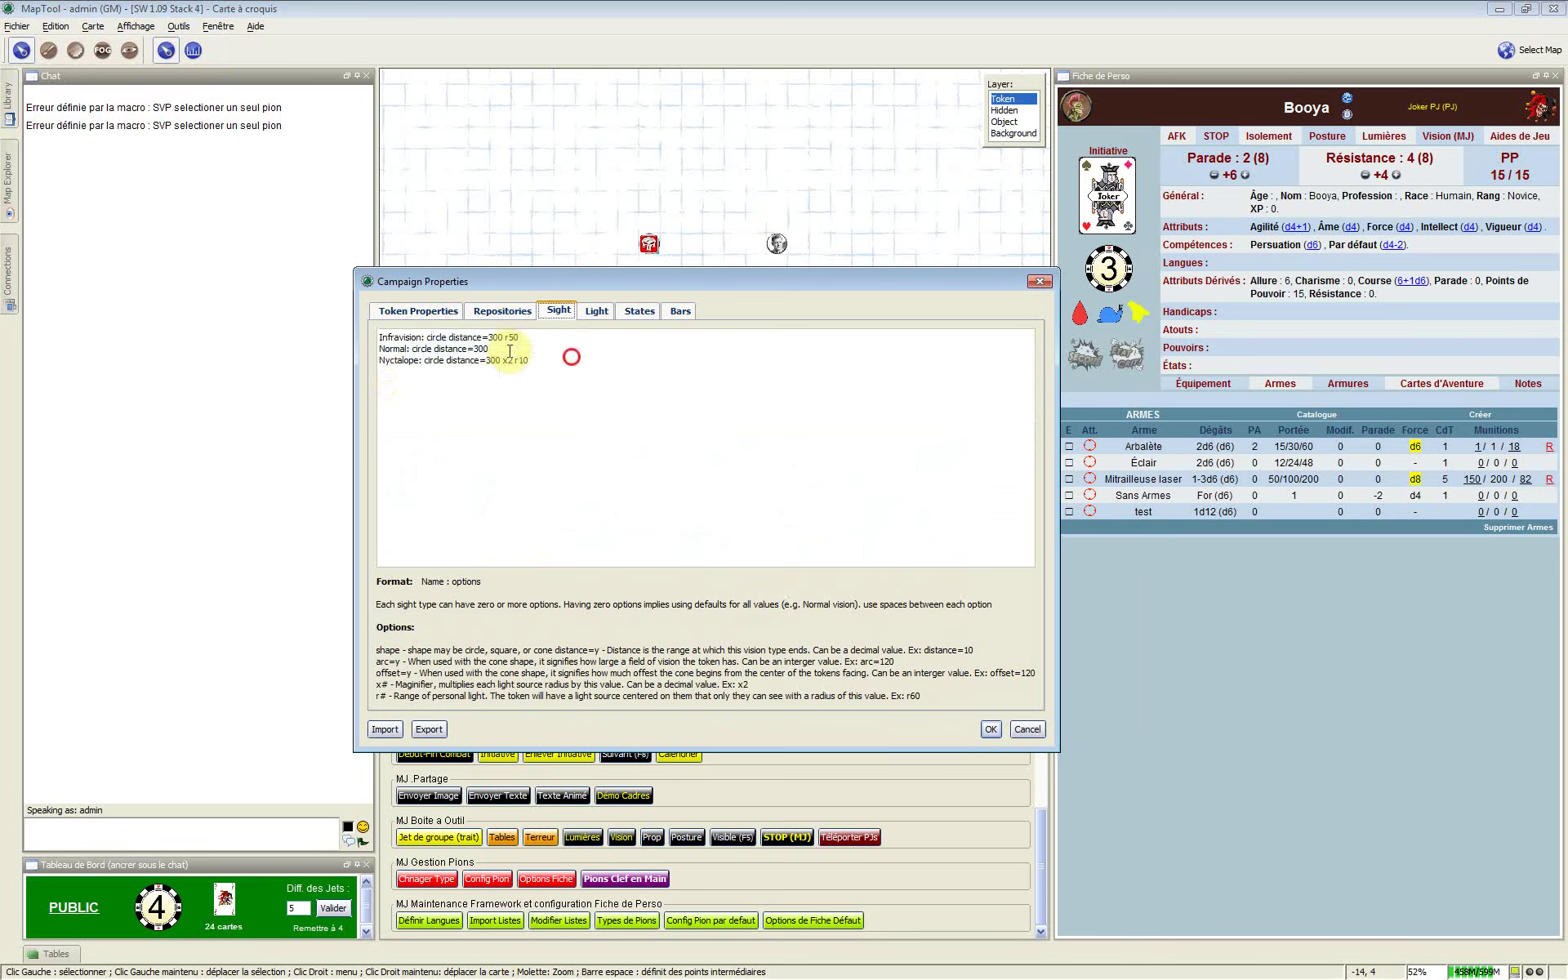
# Highlight the full list of sight types and single out the name Normal
pyautogui.moveTo(429, 338); pyautogui.dragTo(391, 389)
pyautogui.hotkey('ctrl', 'a')
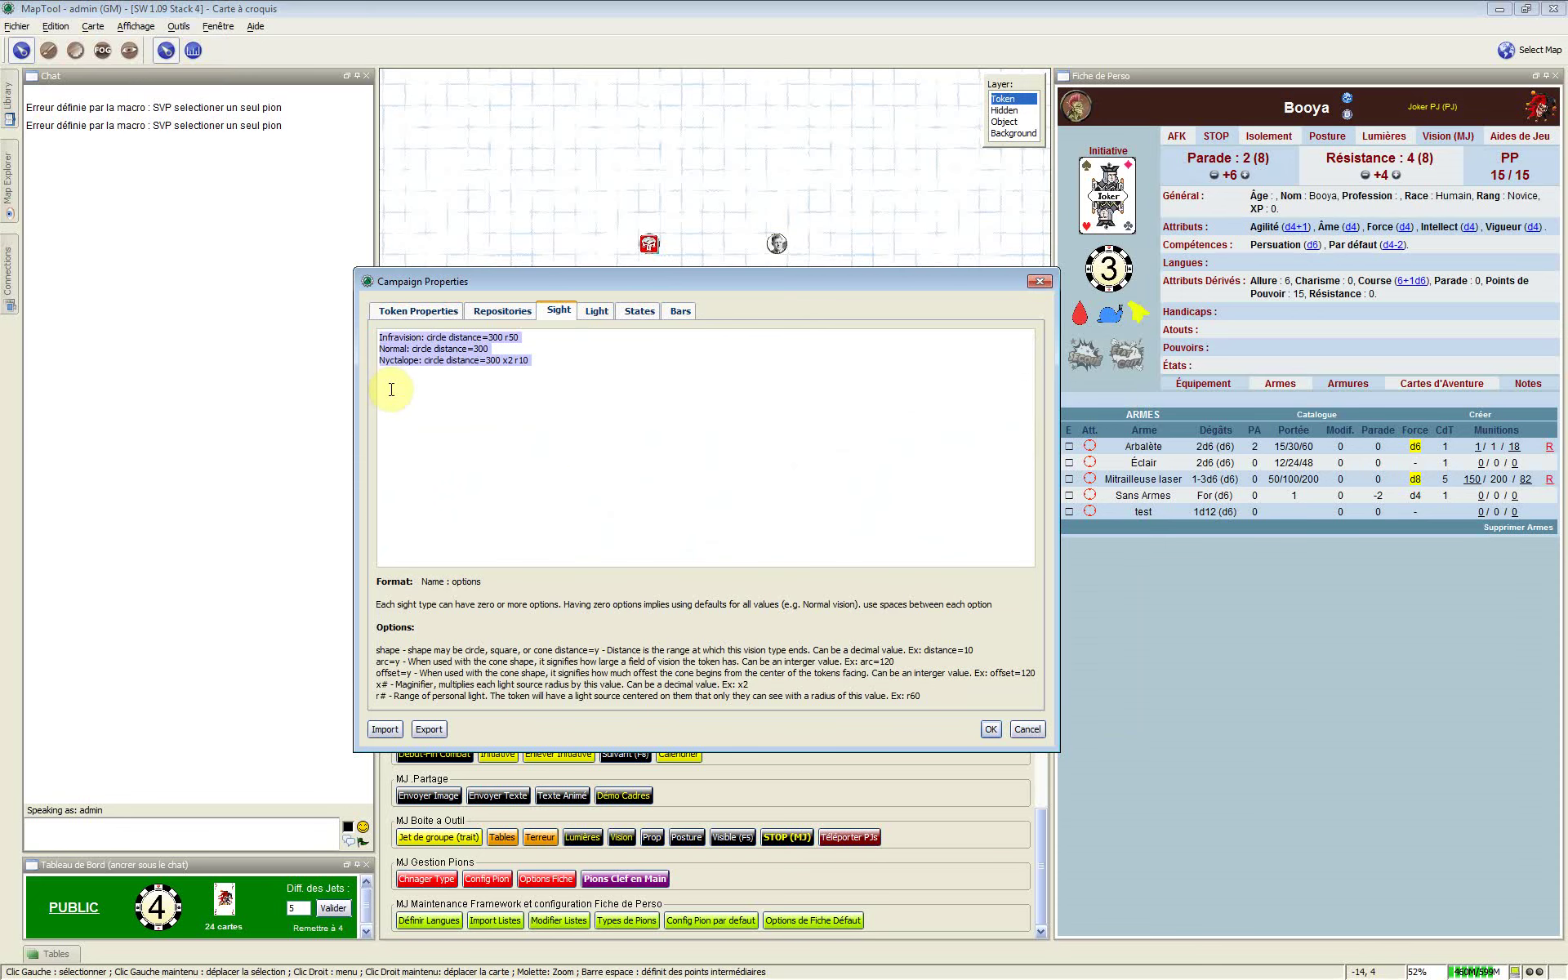
pyautogui.click(396, 349)
pyautogui.doubleClick(395, 349)
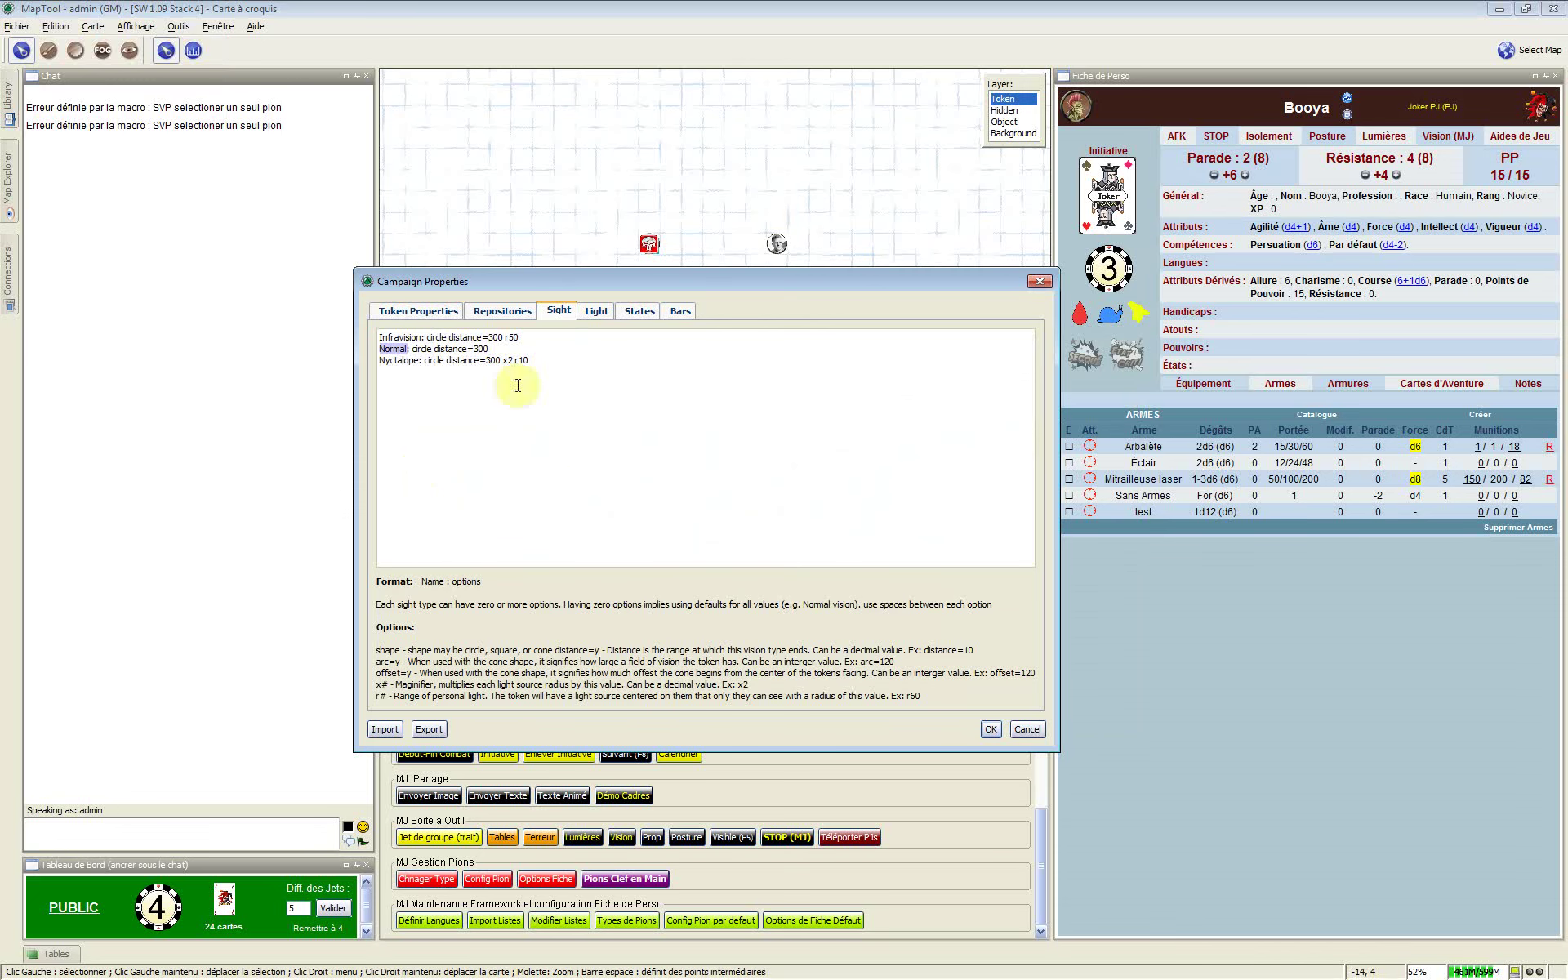
# Examine the Infravision sight definition, including its name and the r50 personal light option
pyautogui.click(406, 337)
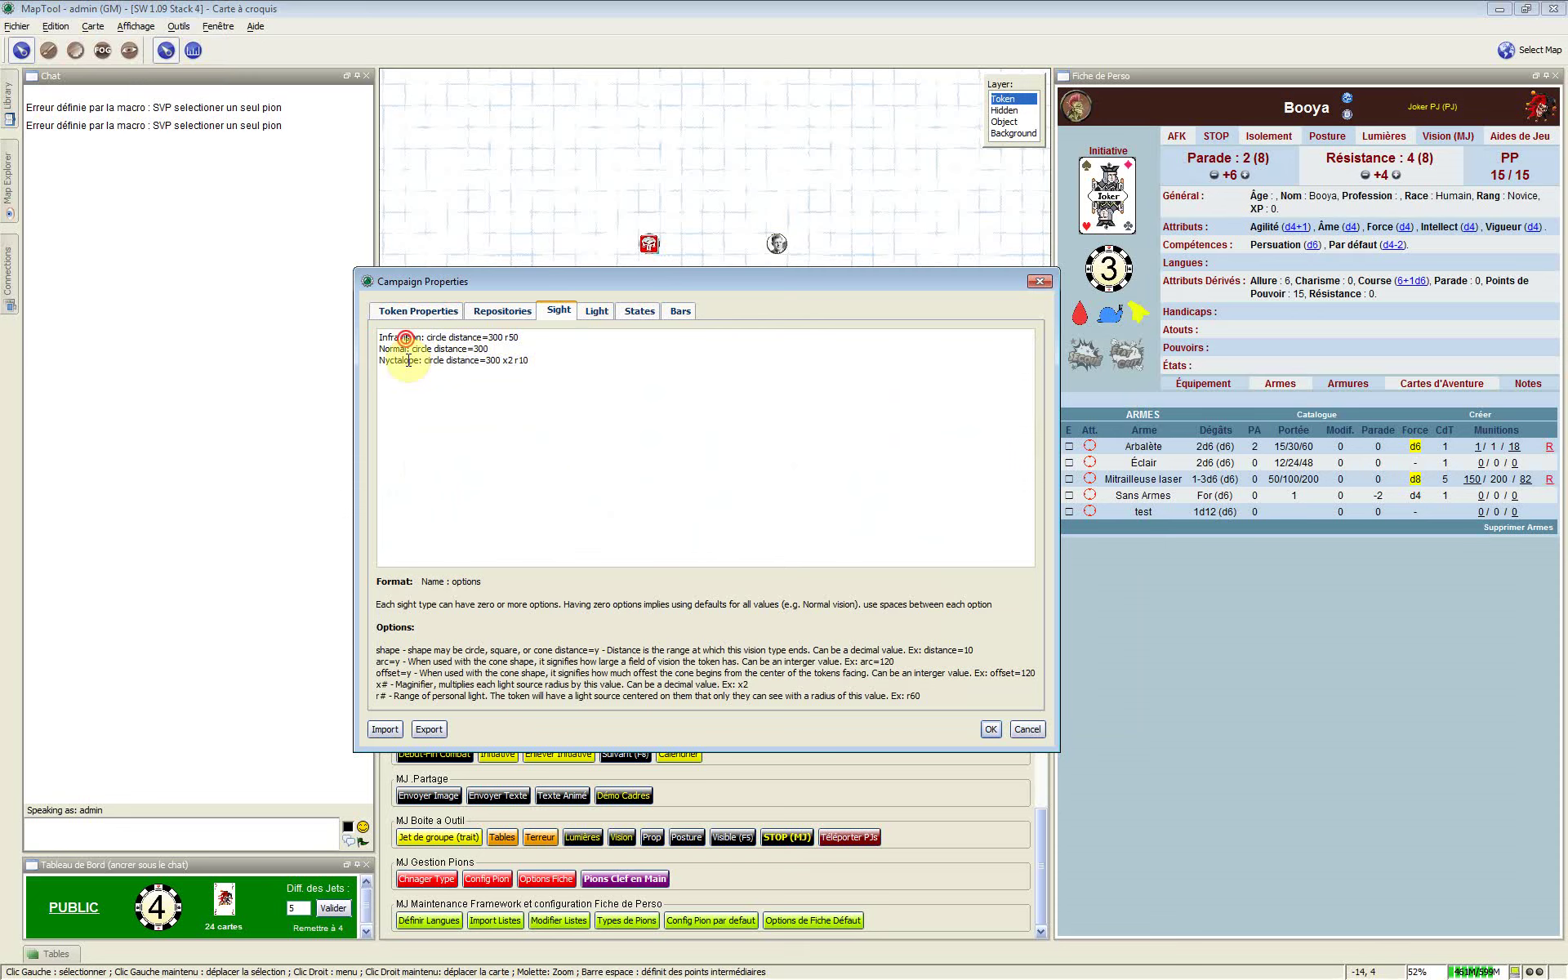
pyautogui.click(405, 360)
pyautogui.click(411, 337)
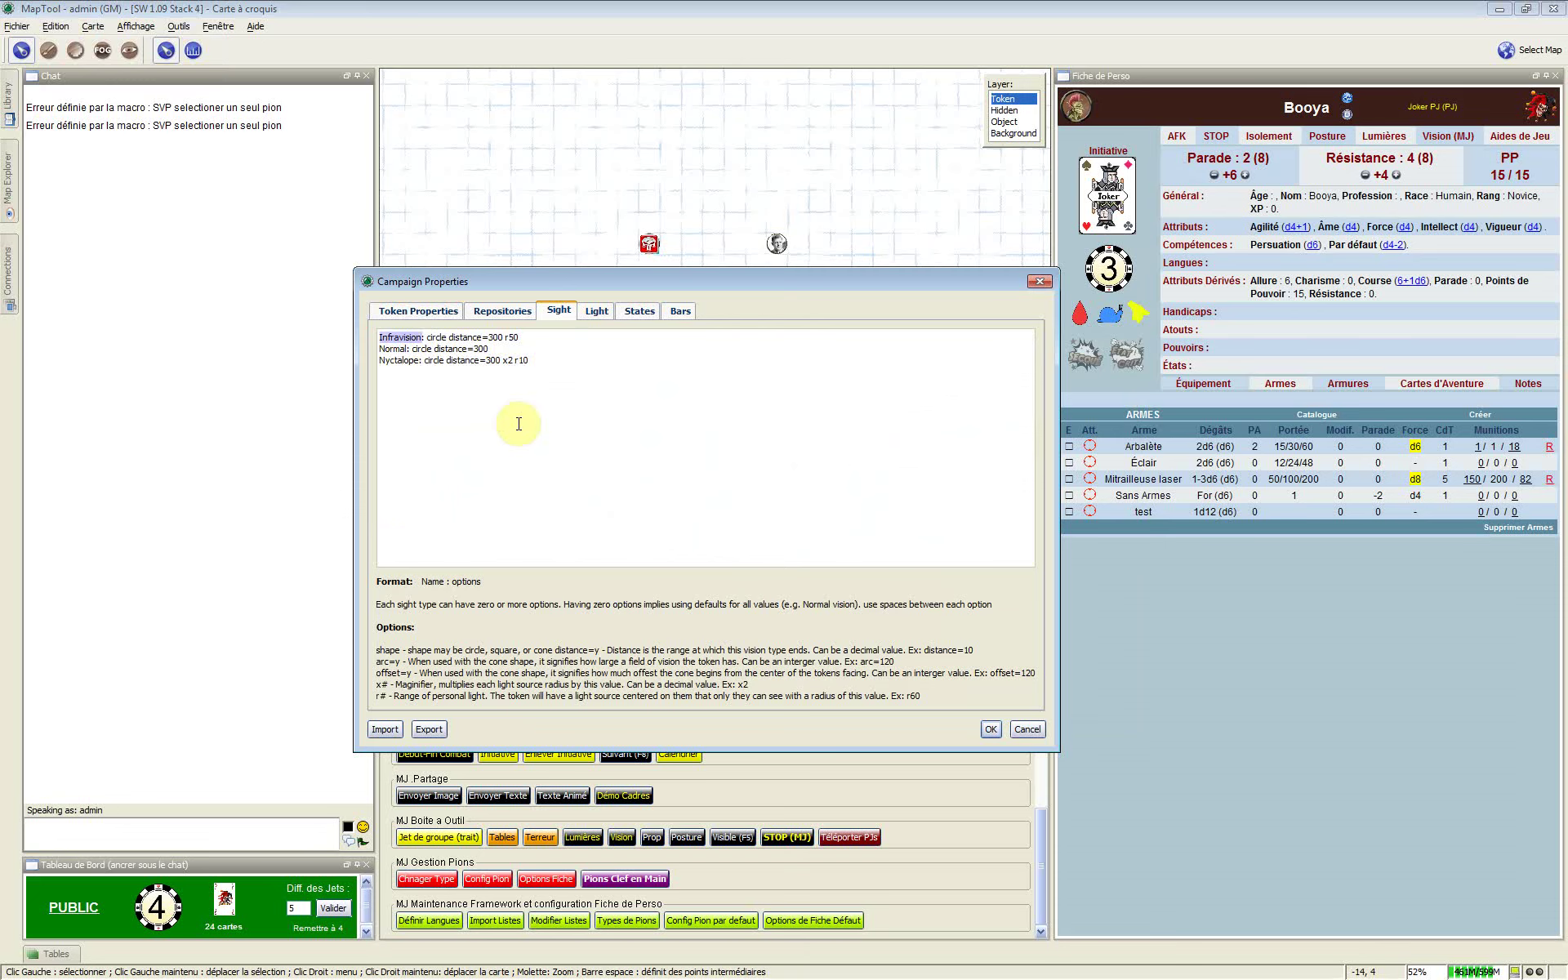
pyautogui.click(510, 338)
pyautogui.write('r50')
pyautogui.hotkey('ctrl', 'shift', 'Left')
# Examine the Nyctalope sight definition, highlighting its distance, x2 magnifier and r10 options
pyautogui.click(396, 360)
pyautogui.moveTo(379, 360); pyautogui.dragTo(418, 361)
pyautogui.click(464, 363)
pyautogui.click(491, 360)
pyautogui.click(504, 364)
pyautogui.click(510, 362)
pyautogui.click(446, 364)
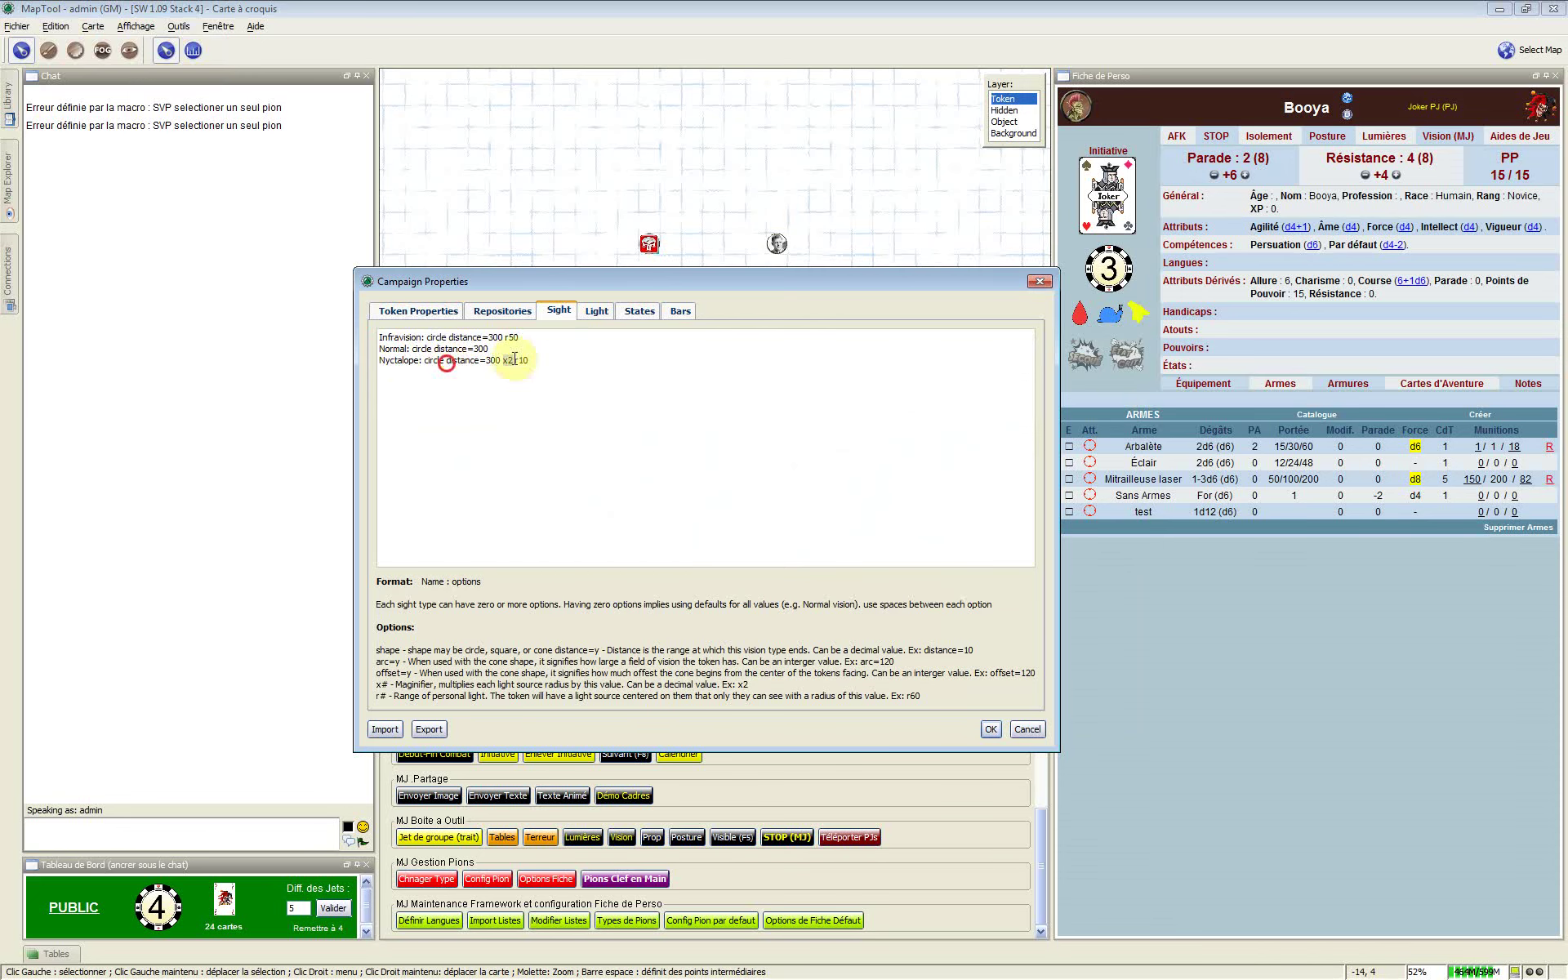
pyautogui.keyDown('shift'); pyautogui.click(513, 361); pyautogui.keyUp('shift')
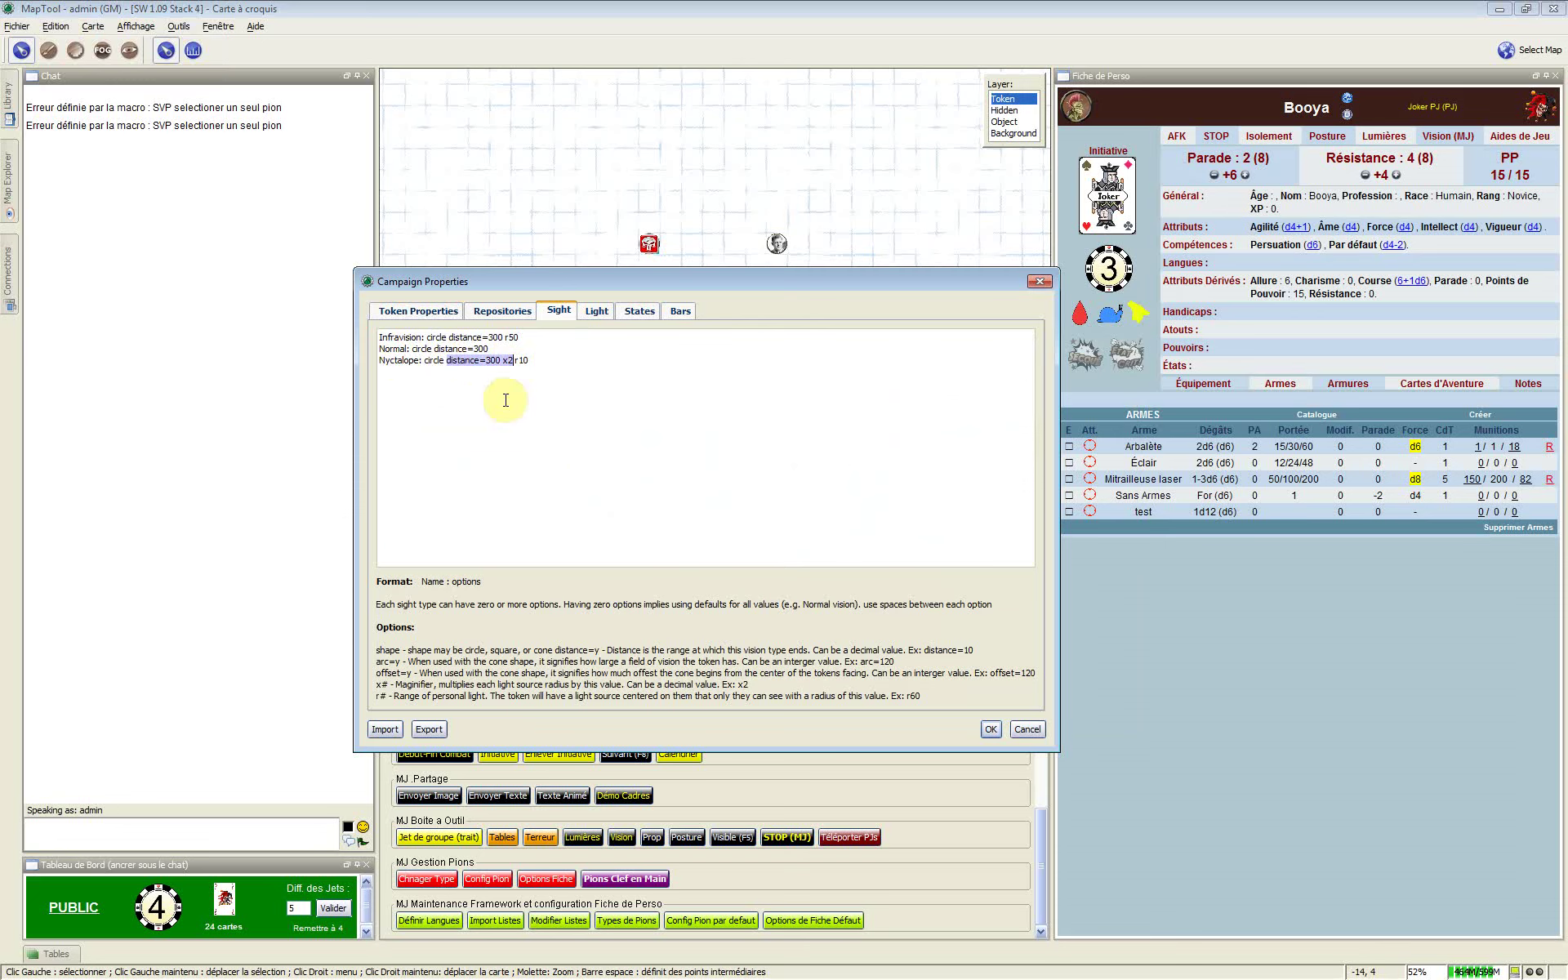
pyautogui.keyDown('shift'); pyautogui.click(508, 359); pyautogui.keyUp('shift')
pyautogui.click(521, 359)
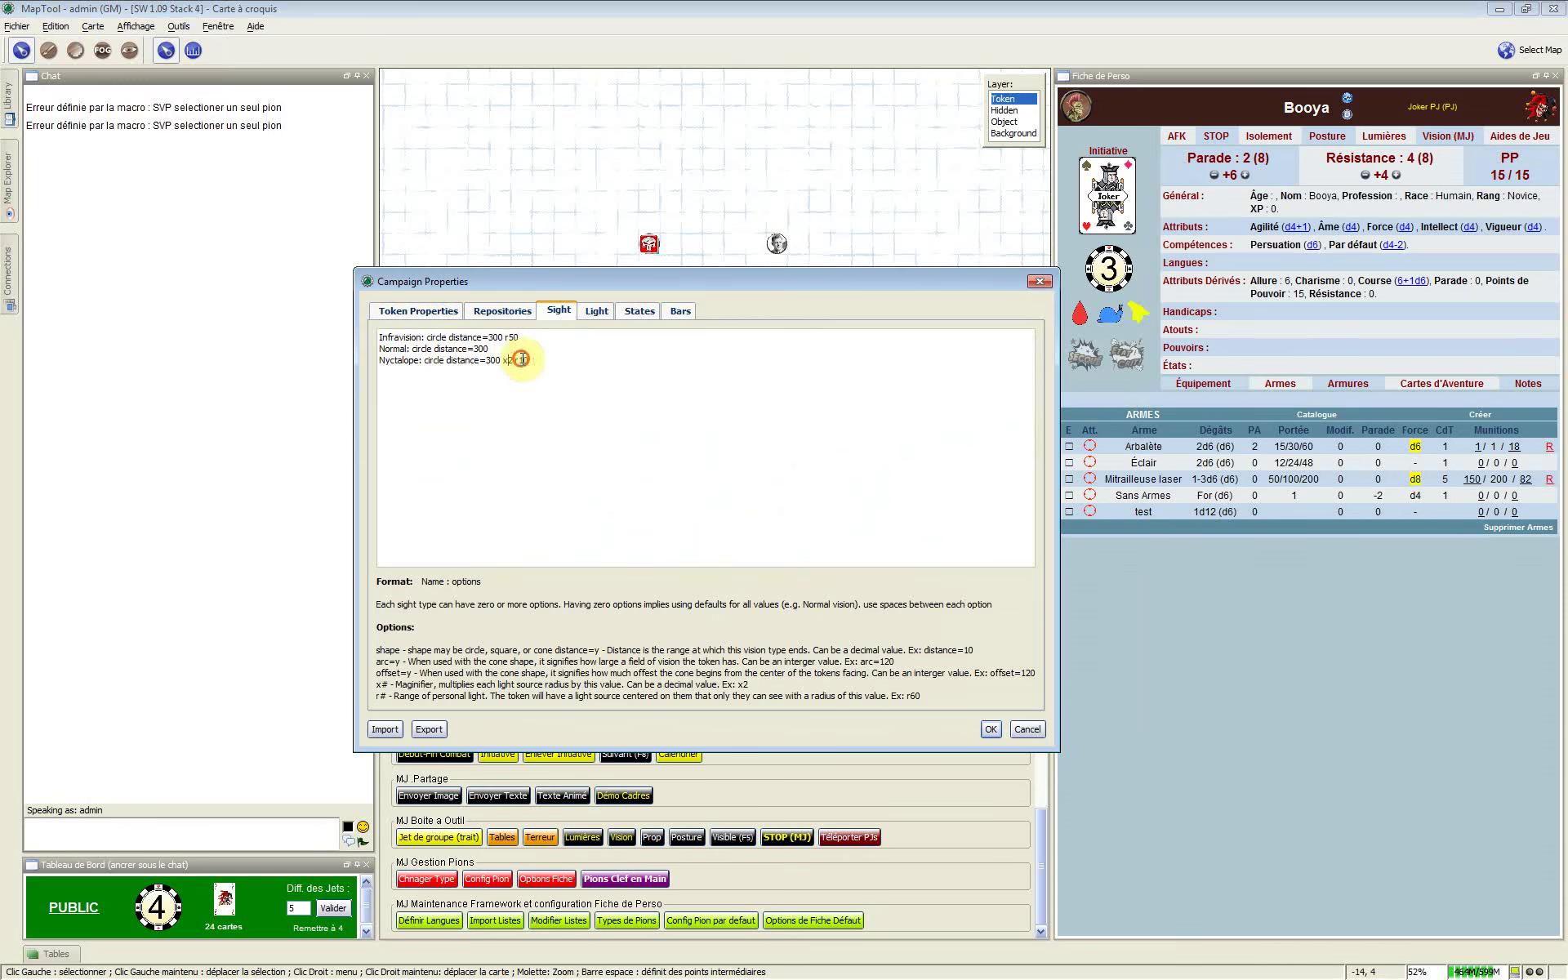
pyautogui.write('r')
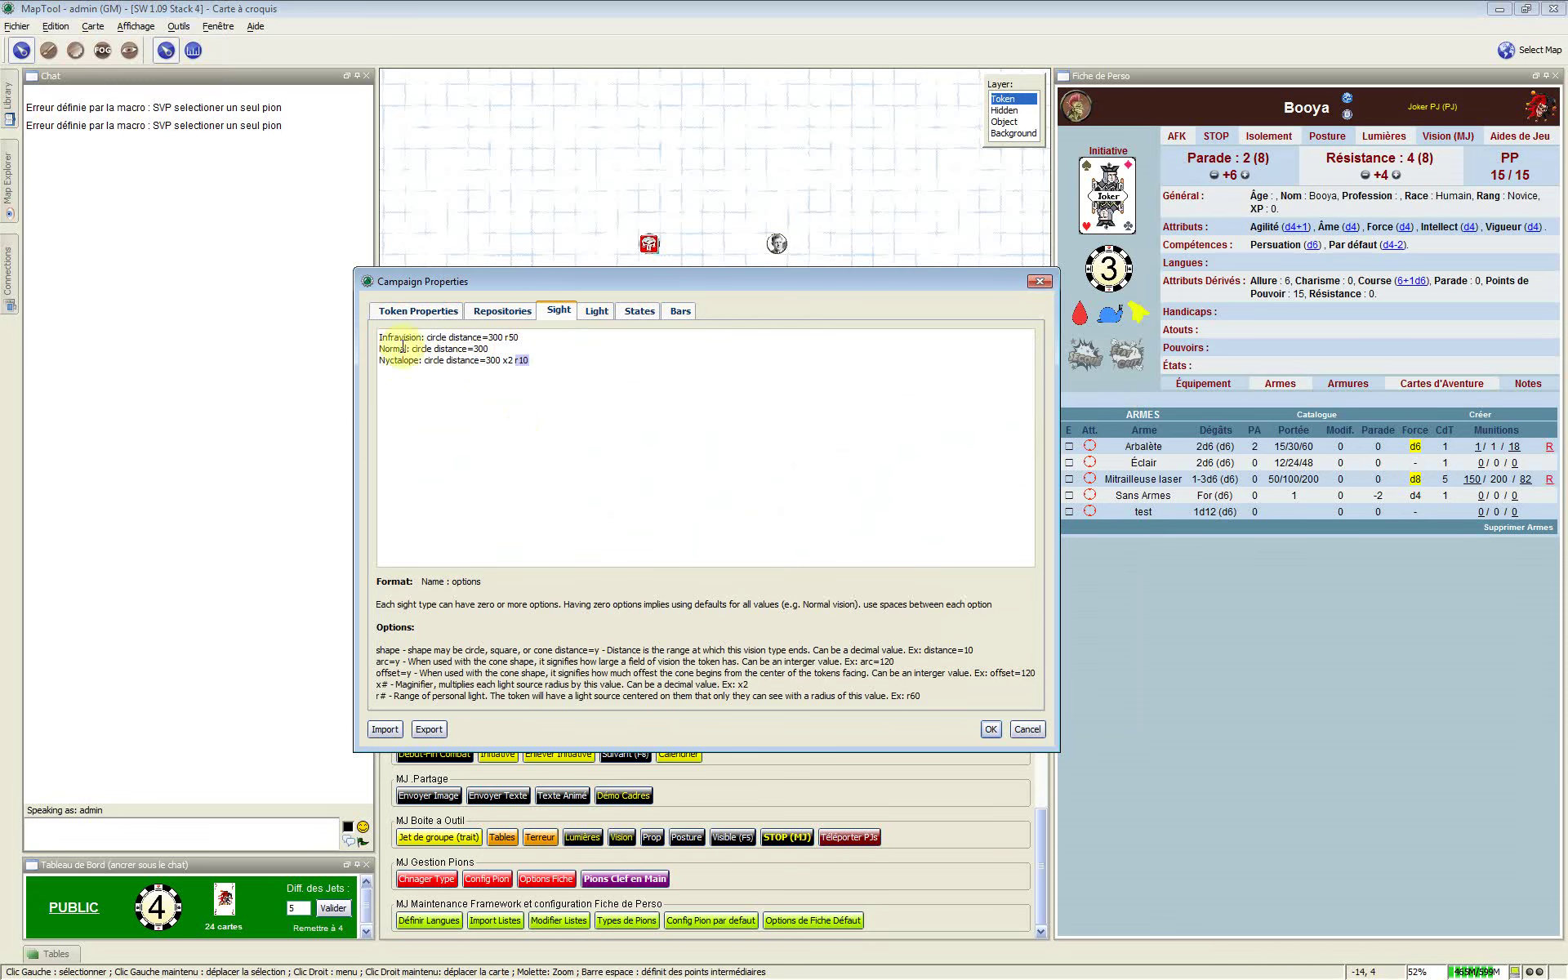
pyautogui.click(521, 354)
# Move the Campaign Properties window further from the character sheet and highlight all the sight definitions
pyautogui.click(784, 279)
pyautogui.moveTo(707, 319); pyautogui.dragTo(703, 312)
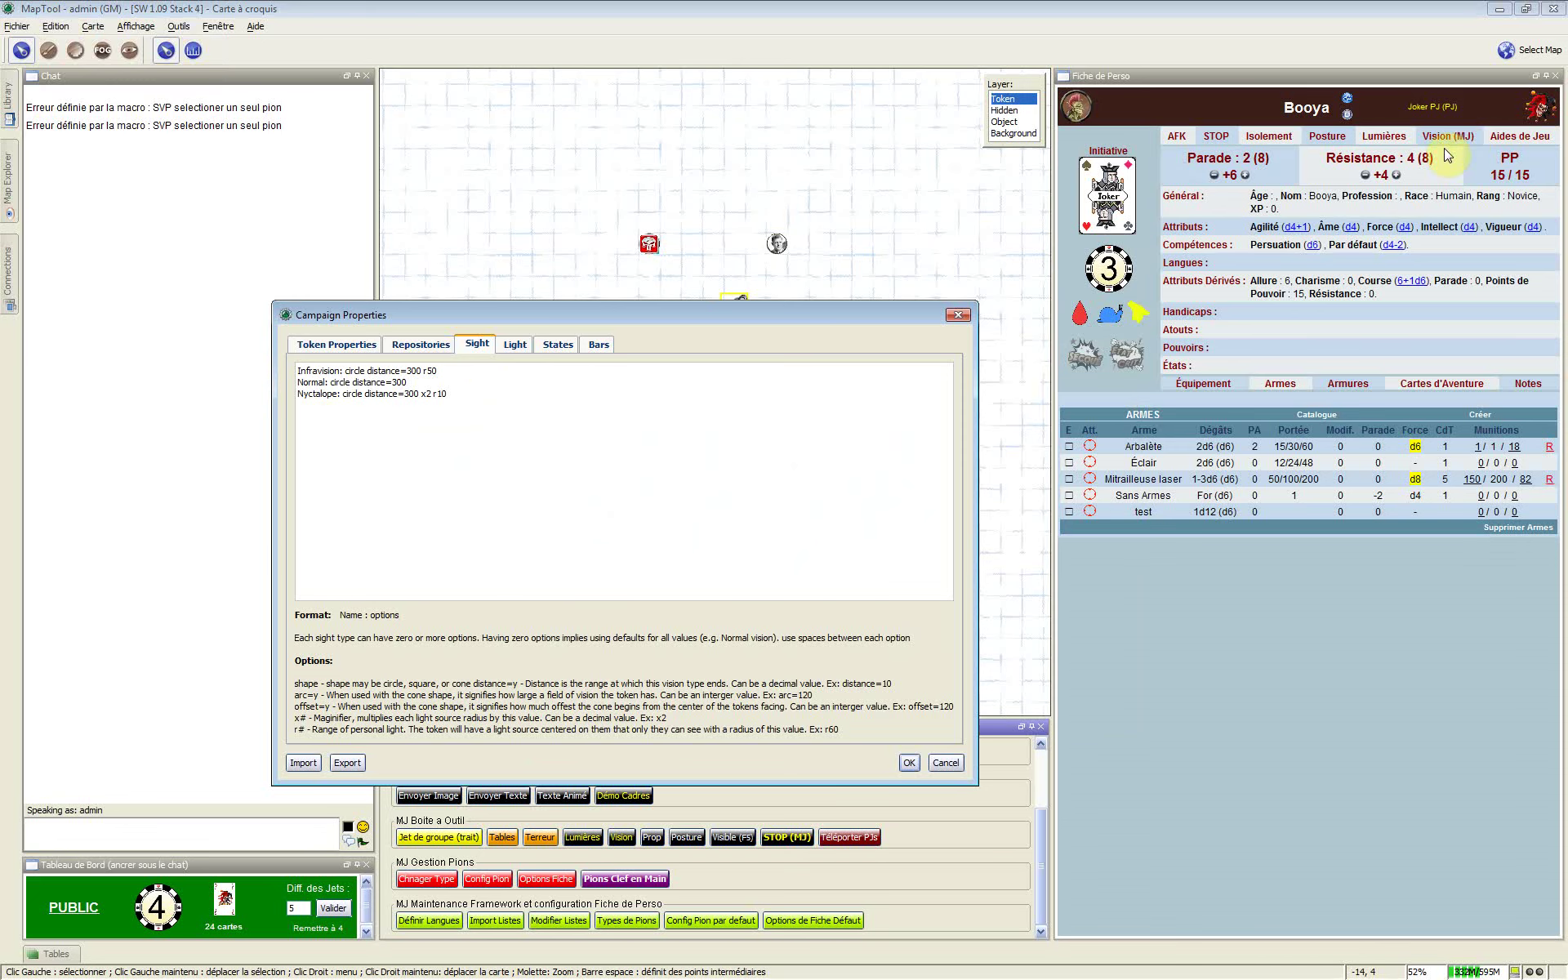
pyautogui.click(477, 396)
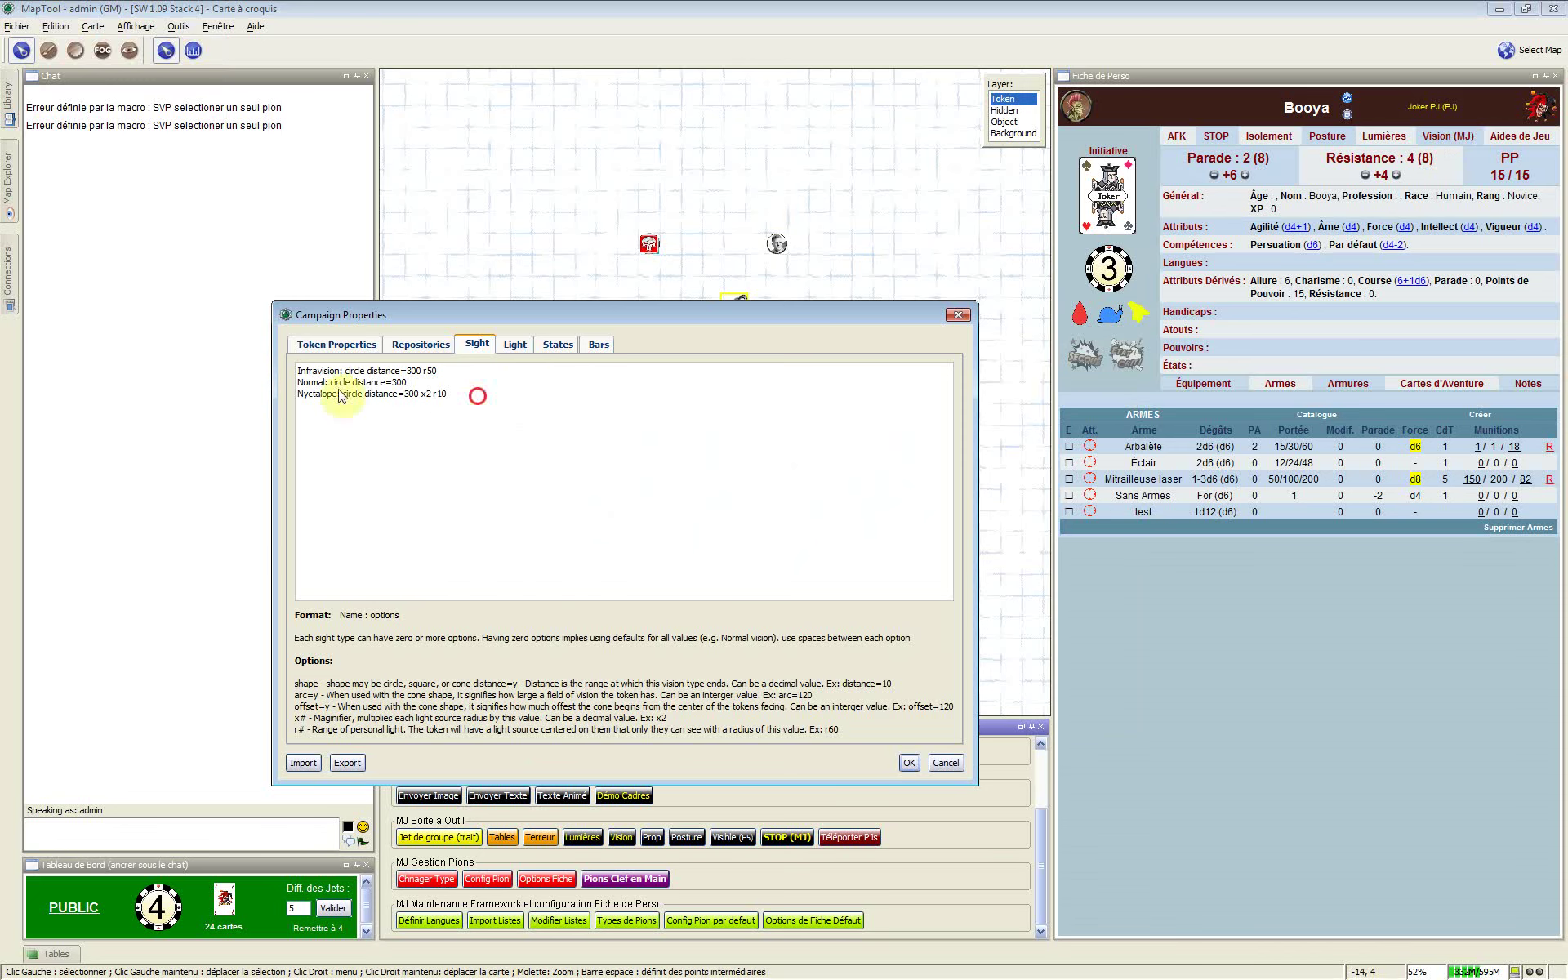
pyautogui.hotkey('ctrl', 'a')
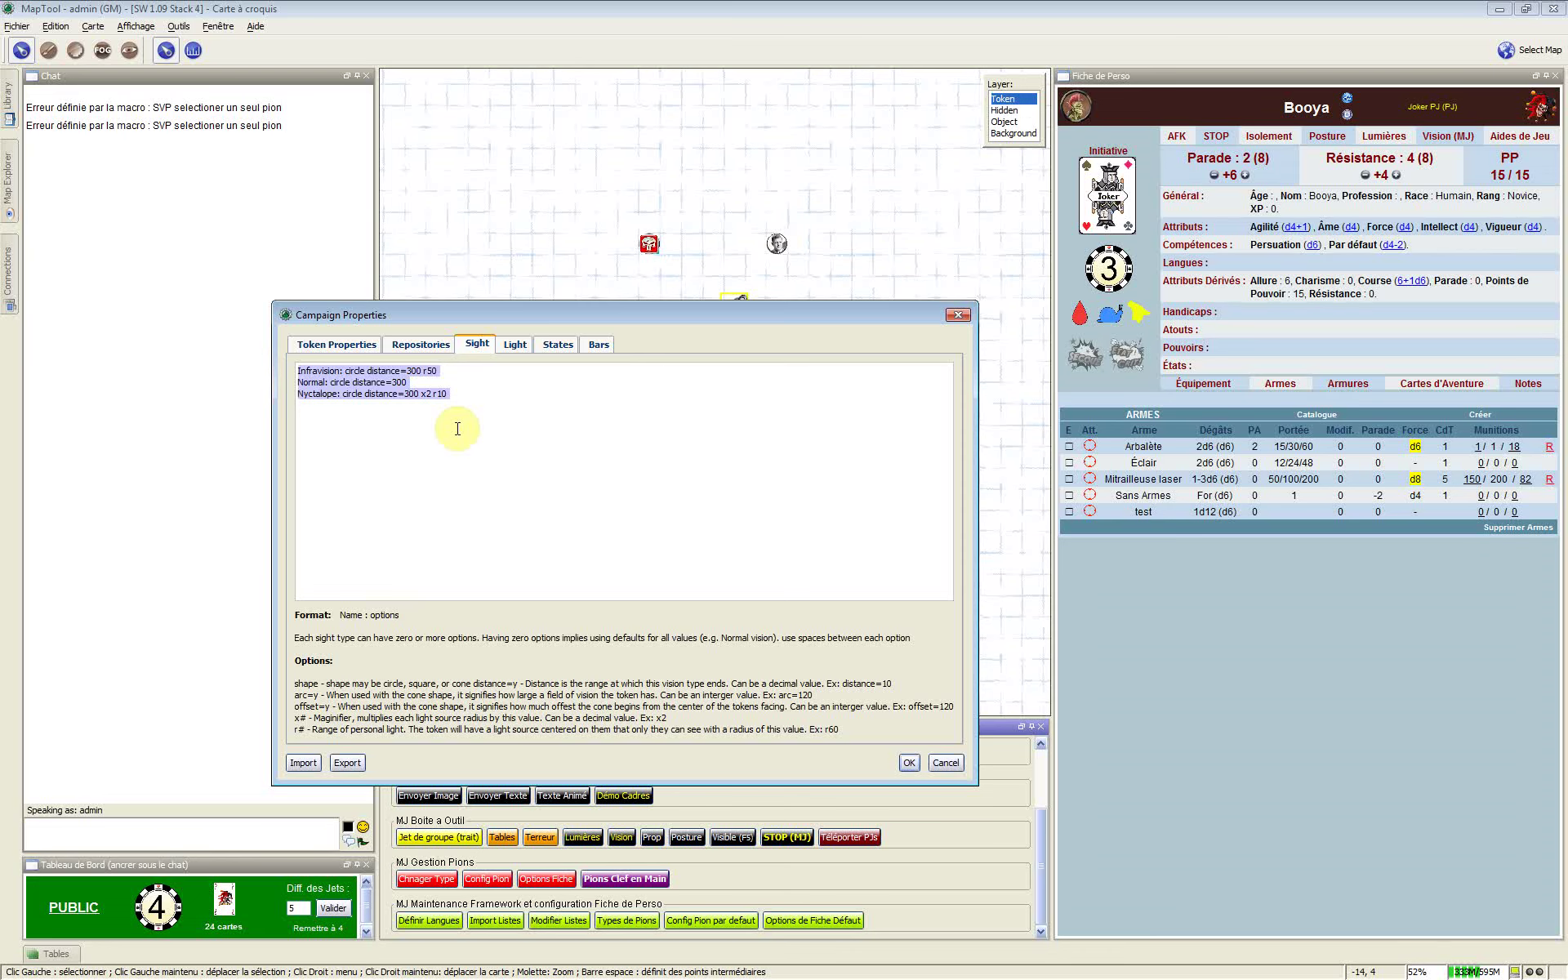
pyautogui.click(408, 400)
pyautogui.click(465, 394)
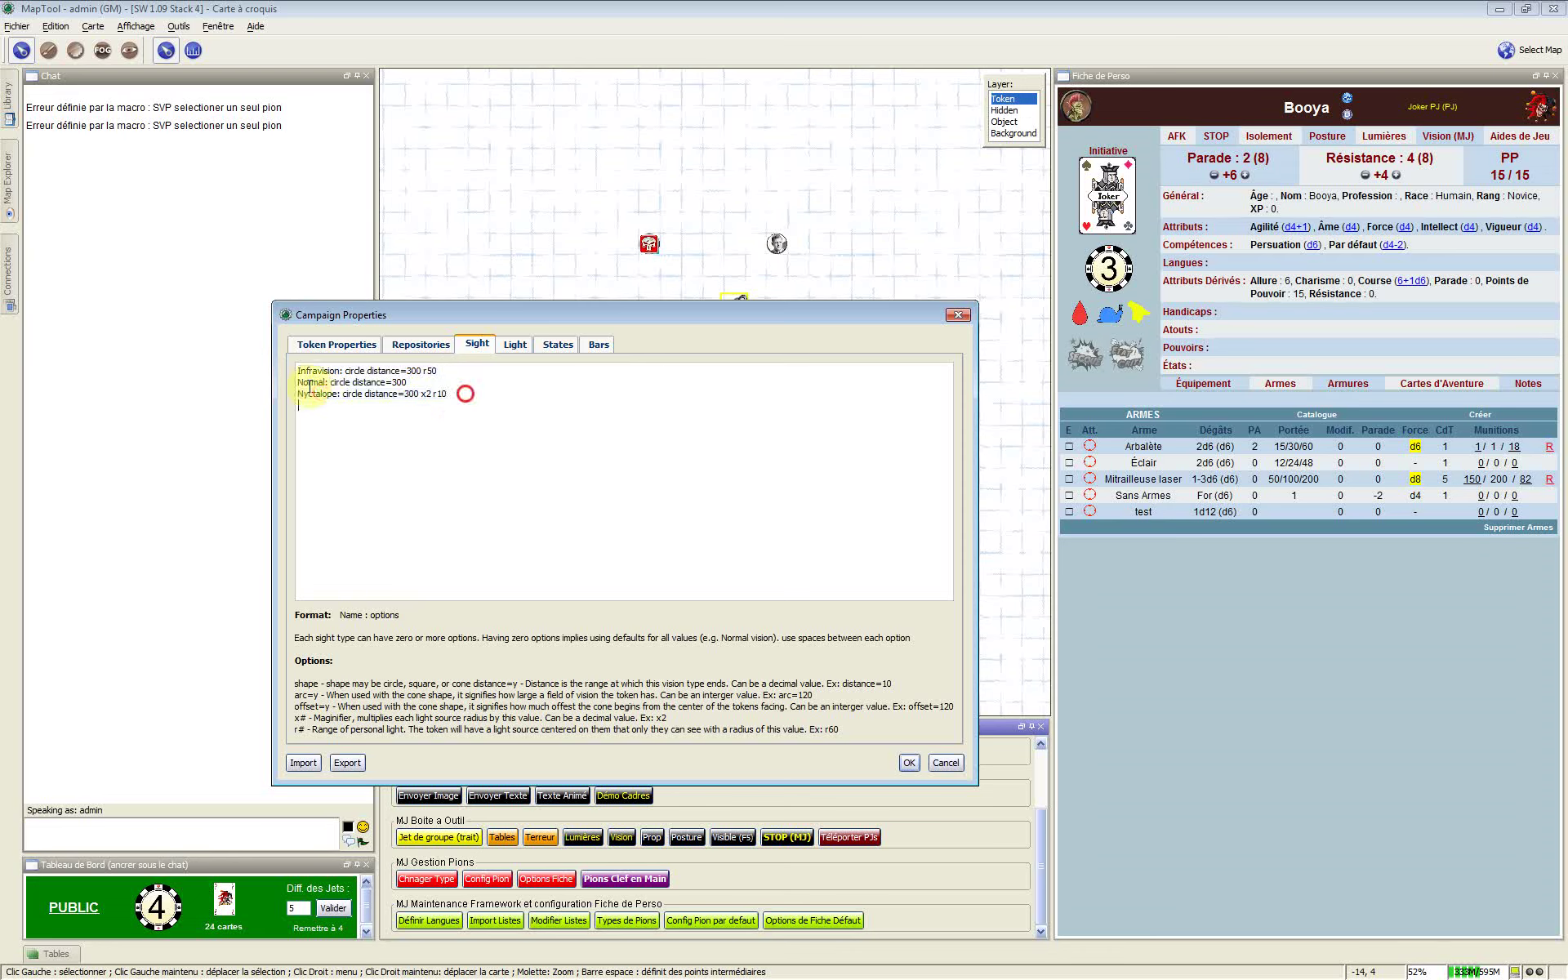
# Highlight the whole Nyctalope line and single out its distance=300 and r10 options
pyautogui.moveTo(319, 436); pyautogui.dragTo(268, 389)
pyautogui.keyDown('shift'); pyautogui.click(321, 392); pyautogui.keyUp('shift')
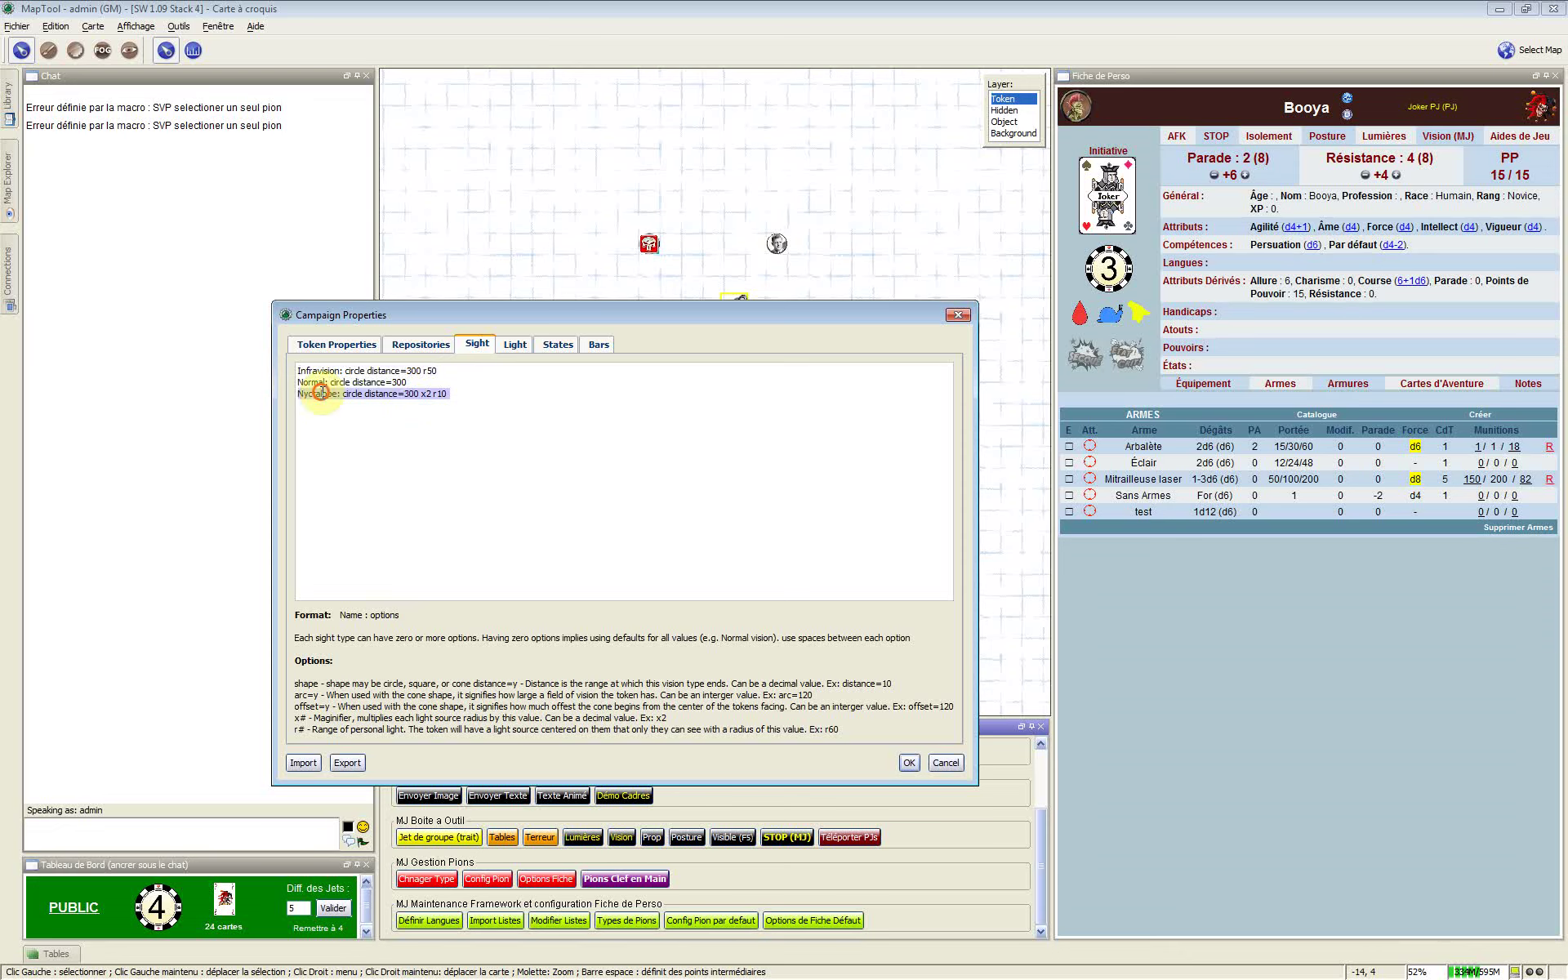
pyautogui.doubleClick(321, 393)
pyautogui.click(414, 394)
pyautogui.click(414, 394)
pyautogui.click(364, 392)
pyautogui.keyDown('shift'); pyautogui.click(414, 394); pyautogui.keyUp('shift')
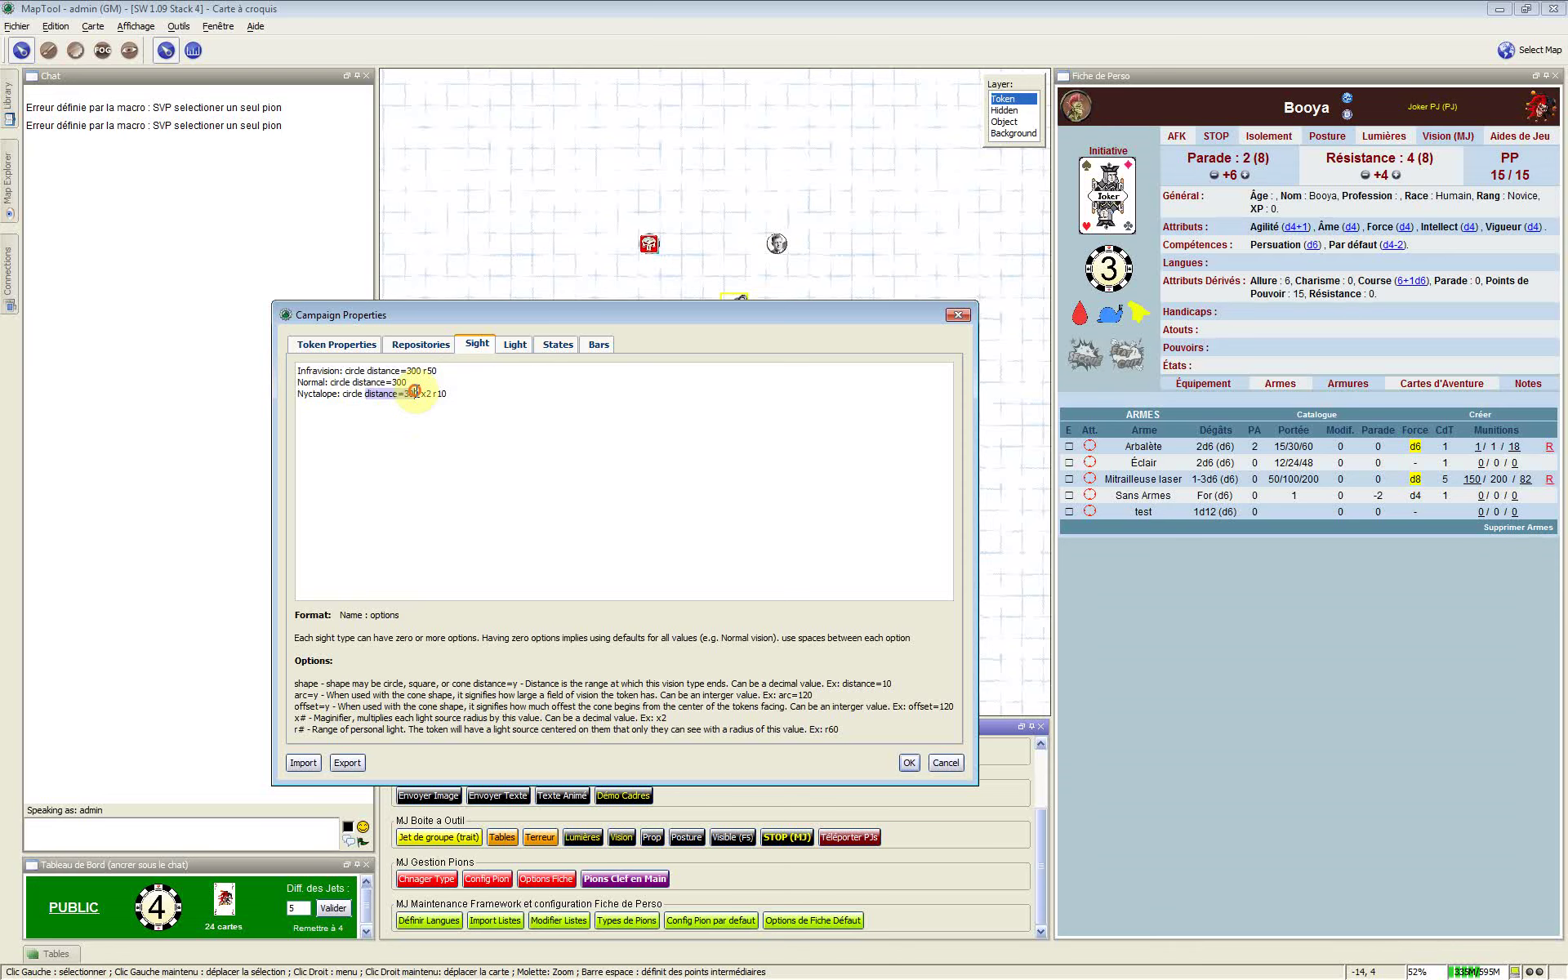
pyautogui.click(442, 394)
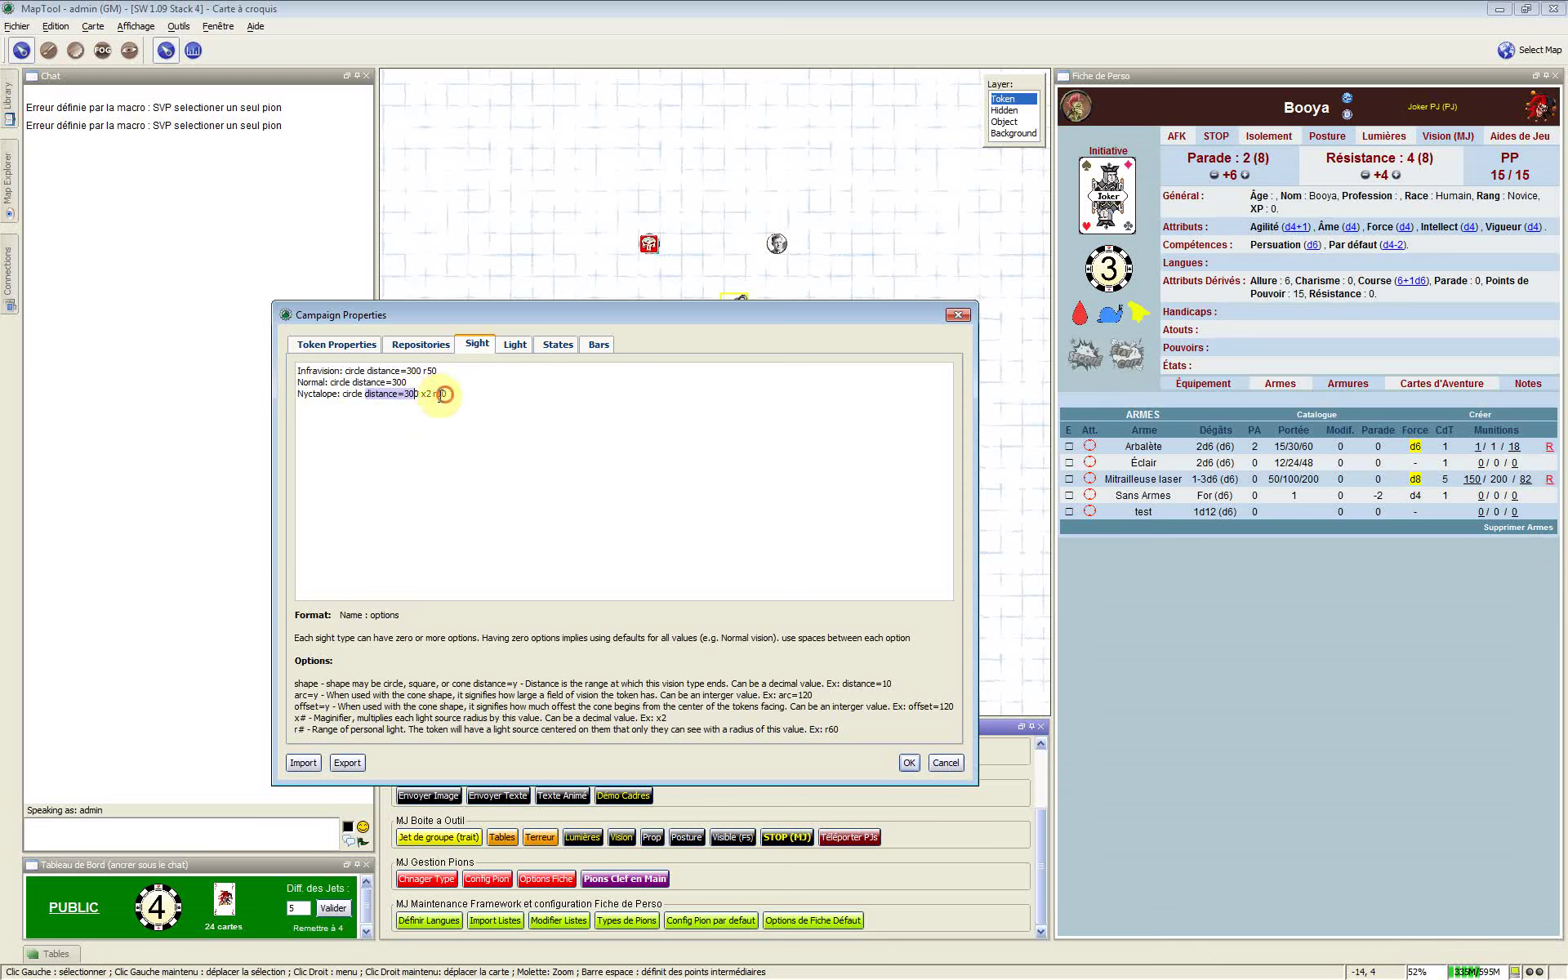
pyautogui.click(436, 395)
pyautogui.moveTo(447, 394); pyautogui.dragTo(406, 394)
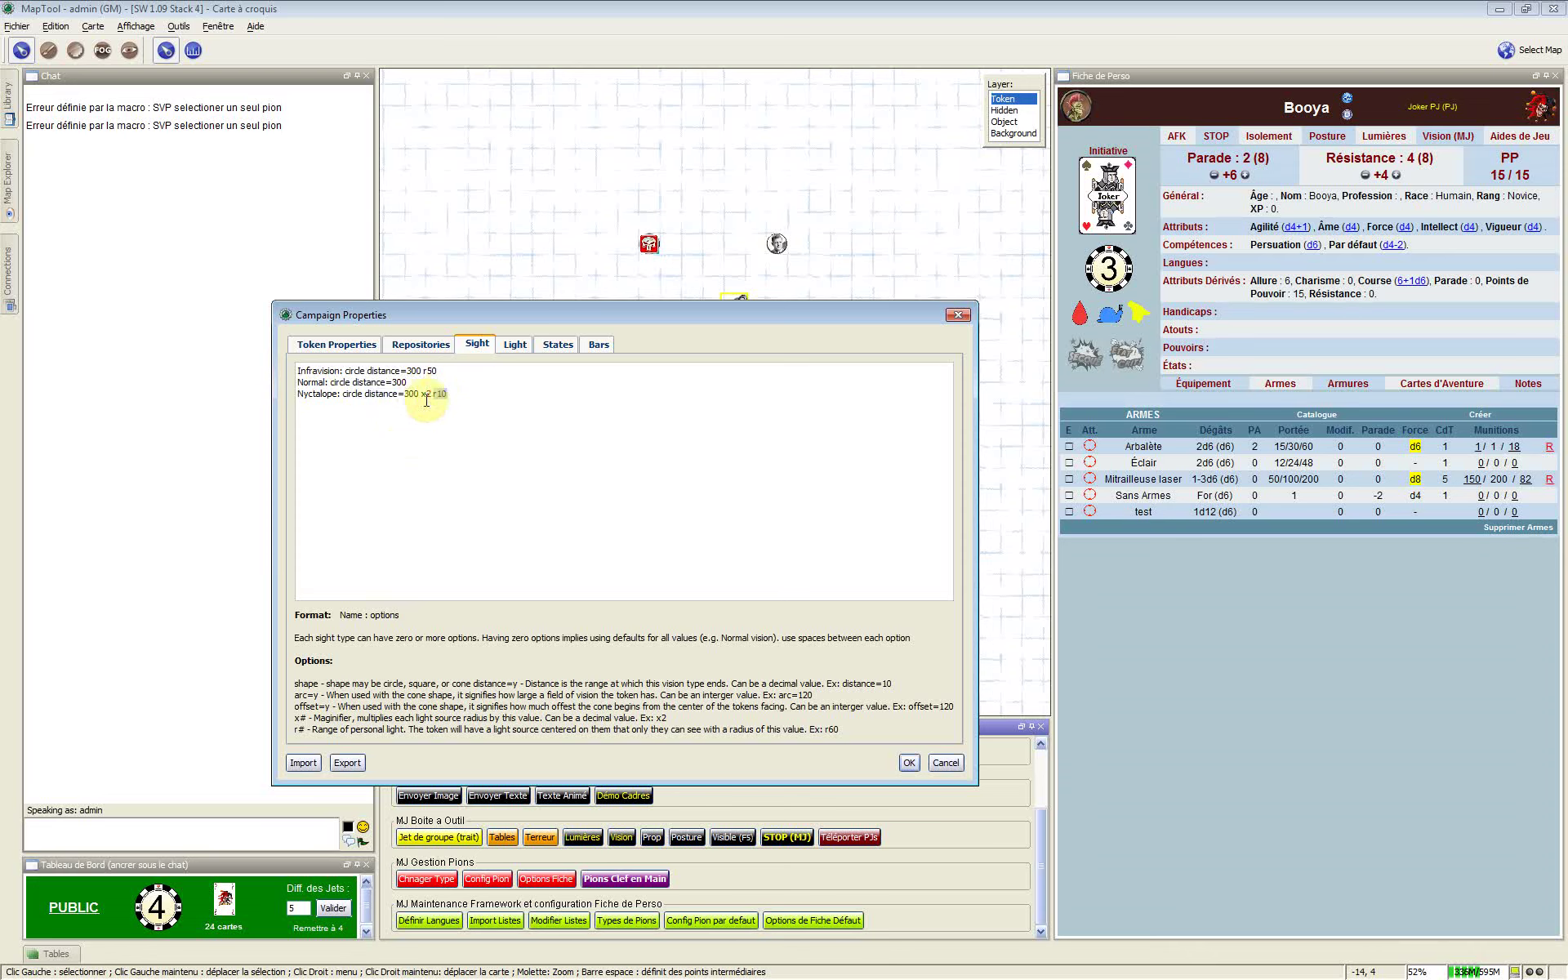
pyautogui.hotkey('ctrl', 'shift', 'Right')
pyautogui.hotkey('ctrl', 'shift', 'Right')
pyautogui.click(316, 436)
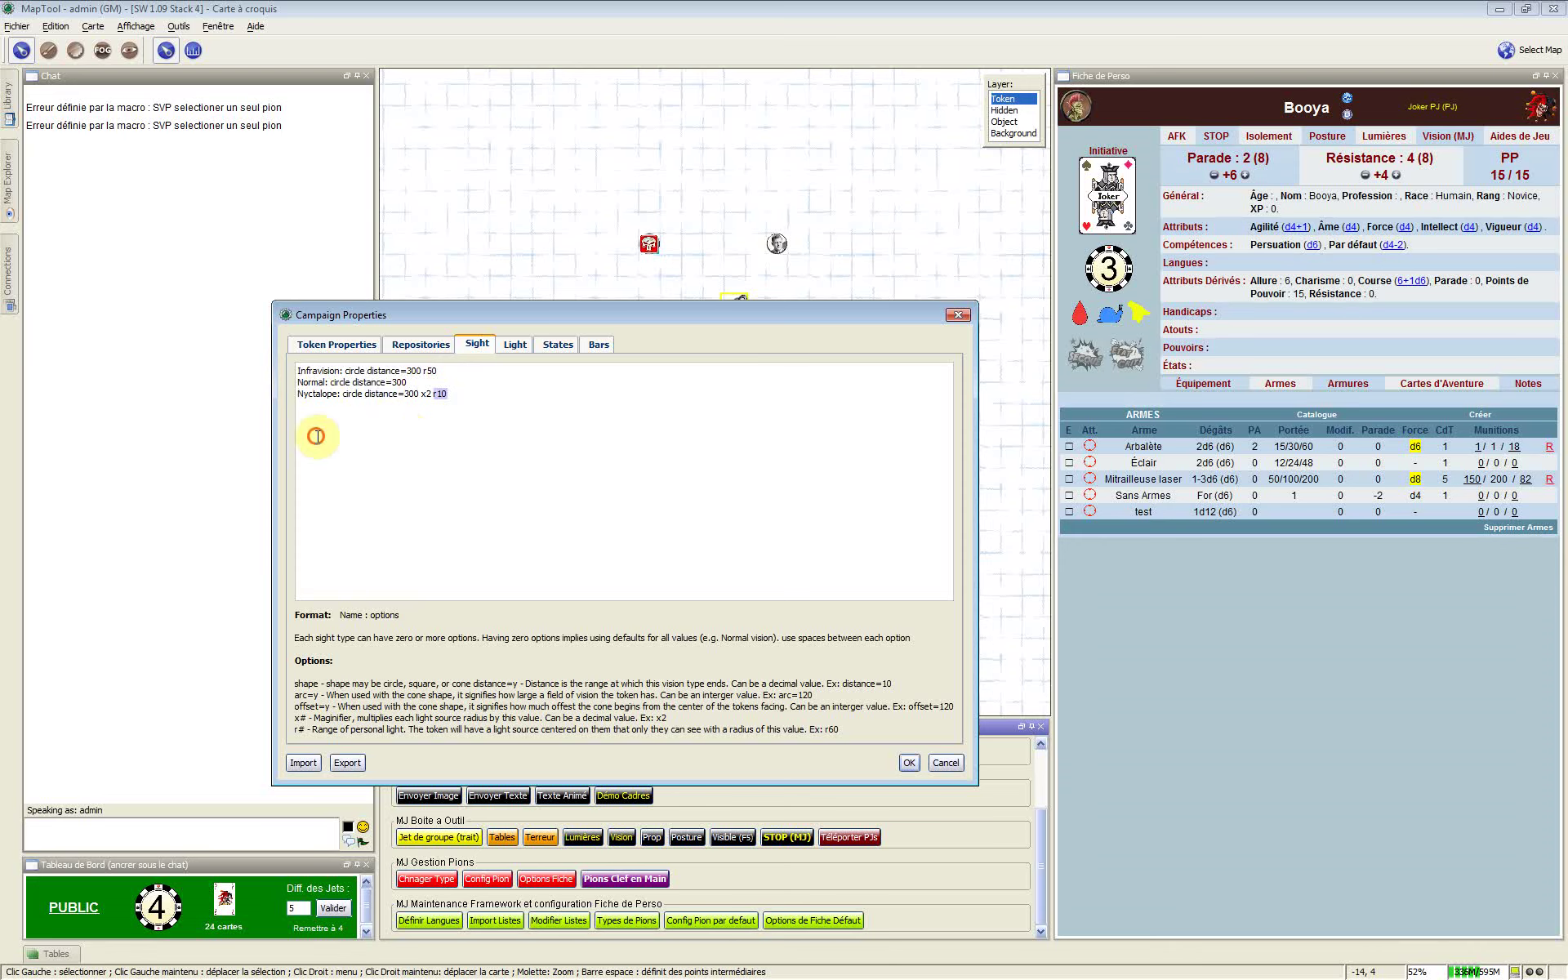
# Highlight the names of the sight types Infravision, Normal and Nyctalope one after another
pyautogui.click(304, 396)
pyautogui.doubleClick(305, 396)
pyautogui.click(305, 375)
pyautogui.hotkey('shift', 'End')
pyautogui.doubleClick(316, 371)
pyautogui.click(315, 380)
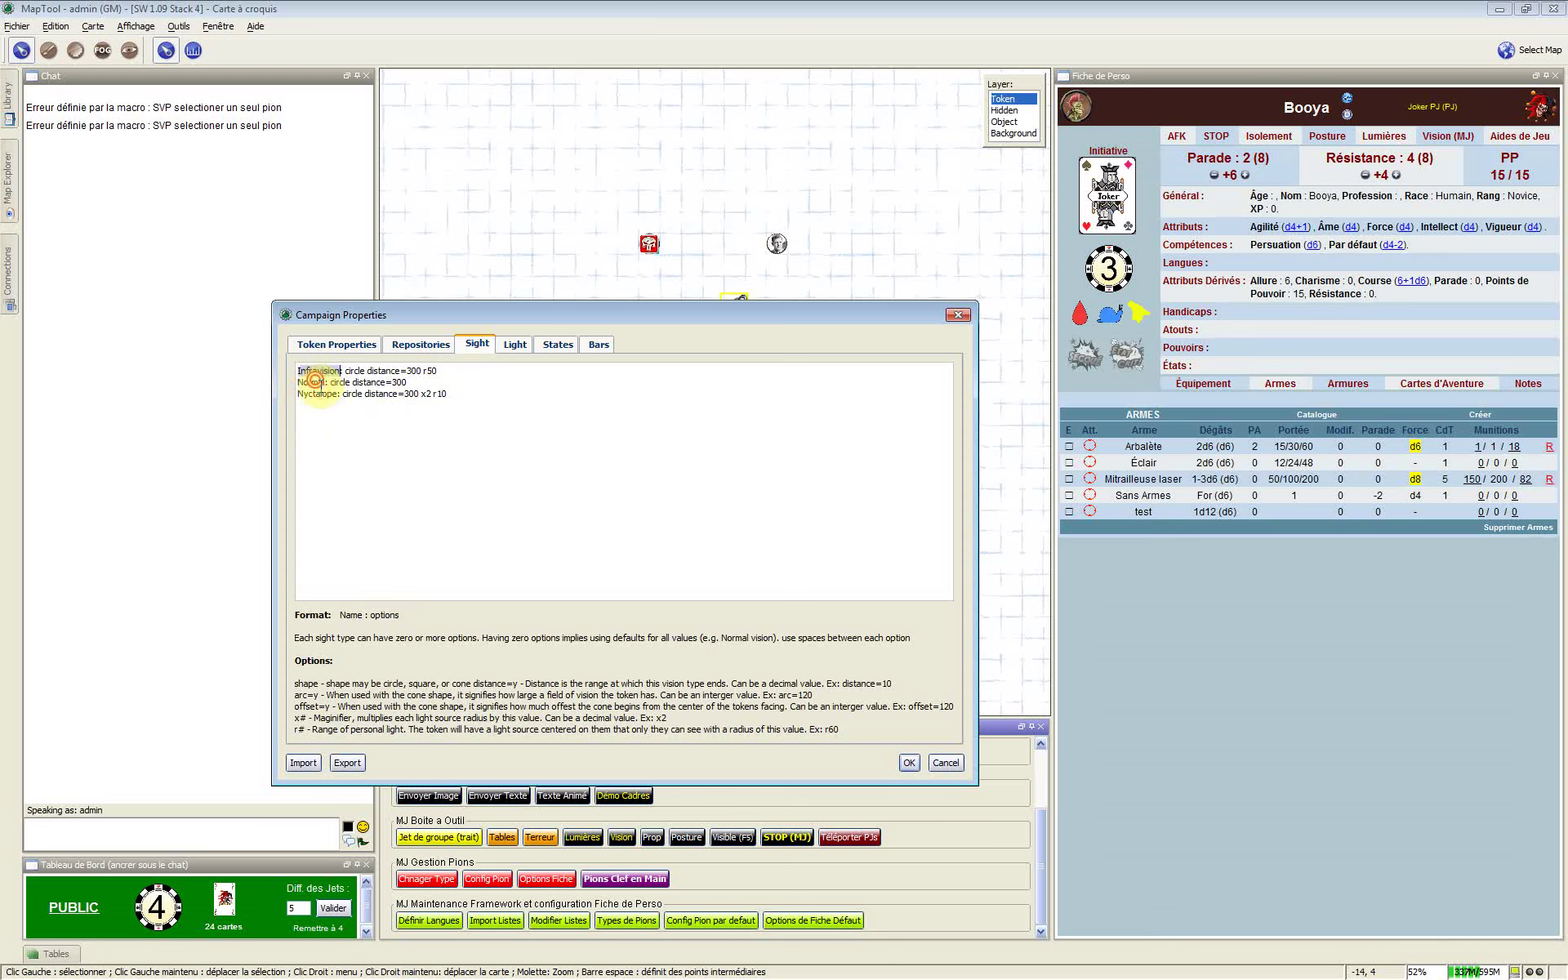
pyautogui.doubleClick(317, 381)
pyautogui.click(322, 391)
pyautogui.doubleClick(322, 391)
pyautogui.click(305, 382)
pyautogui.click(308, 368)
pyautogui.click(318, 394)
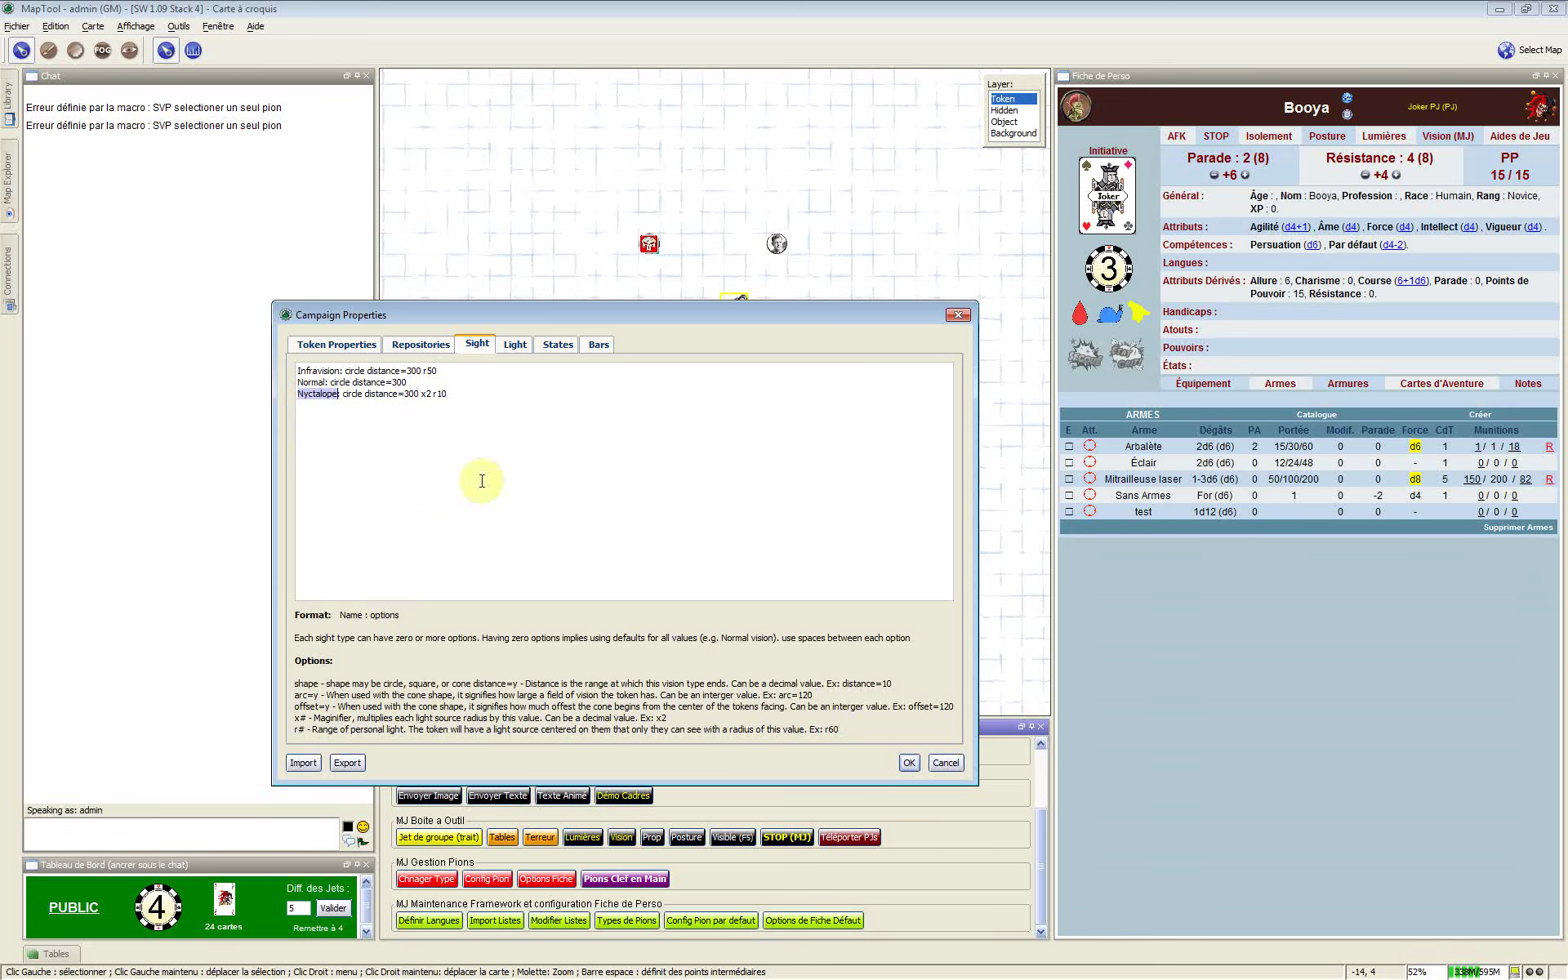
# Look through the campaign's light source definitions, from the Gabarits group to the primitive illumination group
pyautogui.click(513, 345)
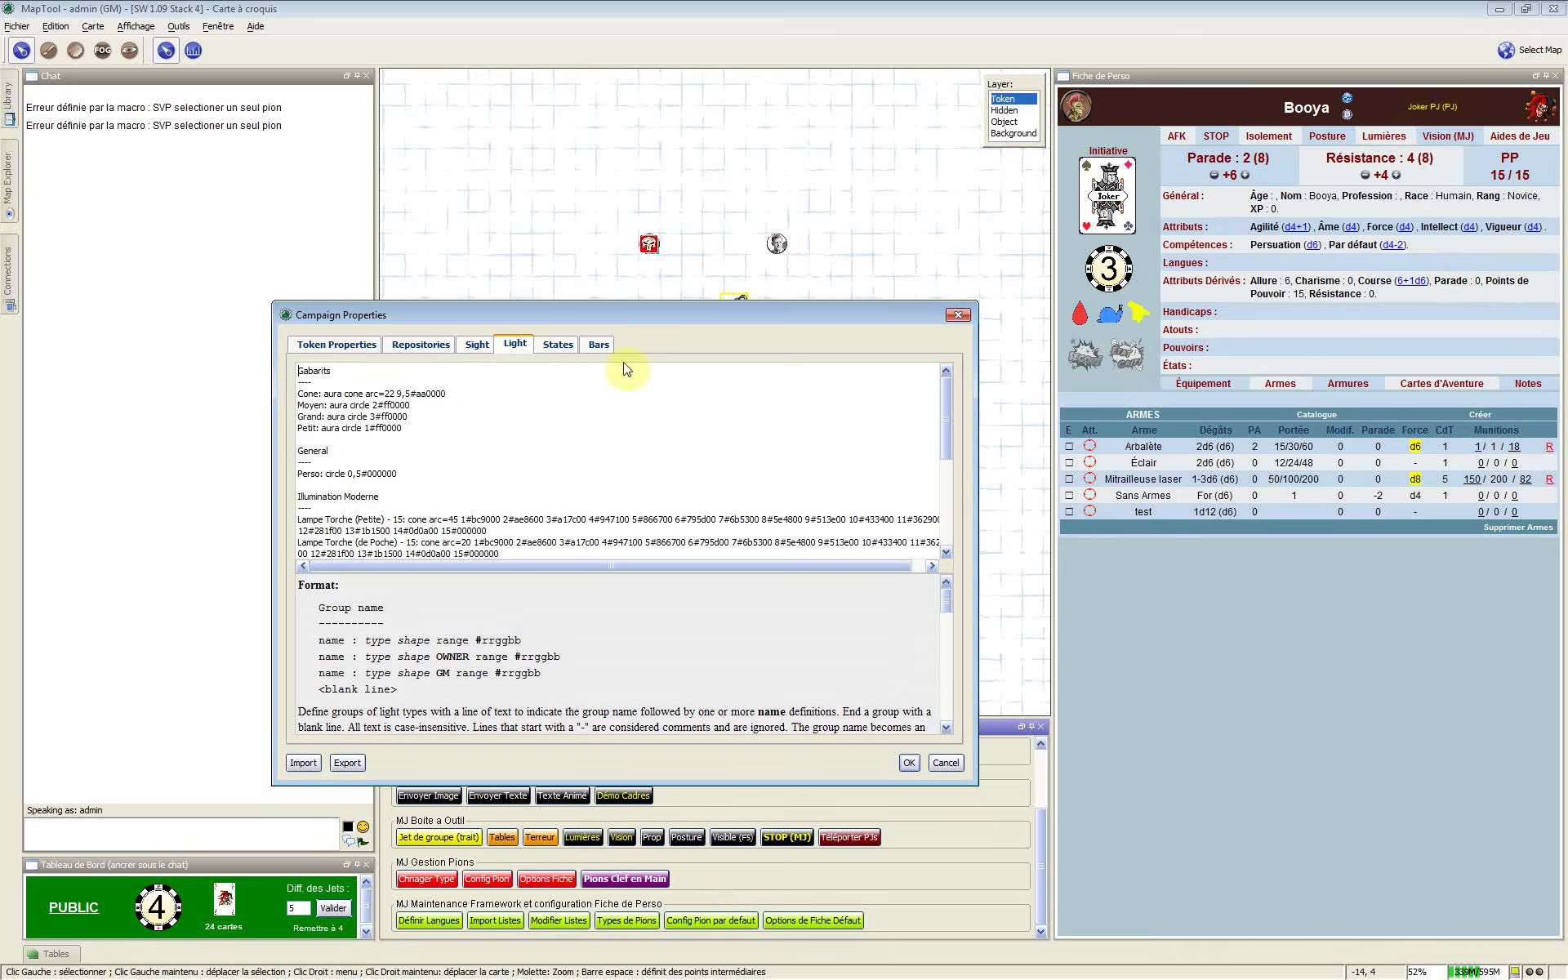
pyautogui.scroll(-5, 558, 460)
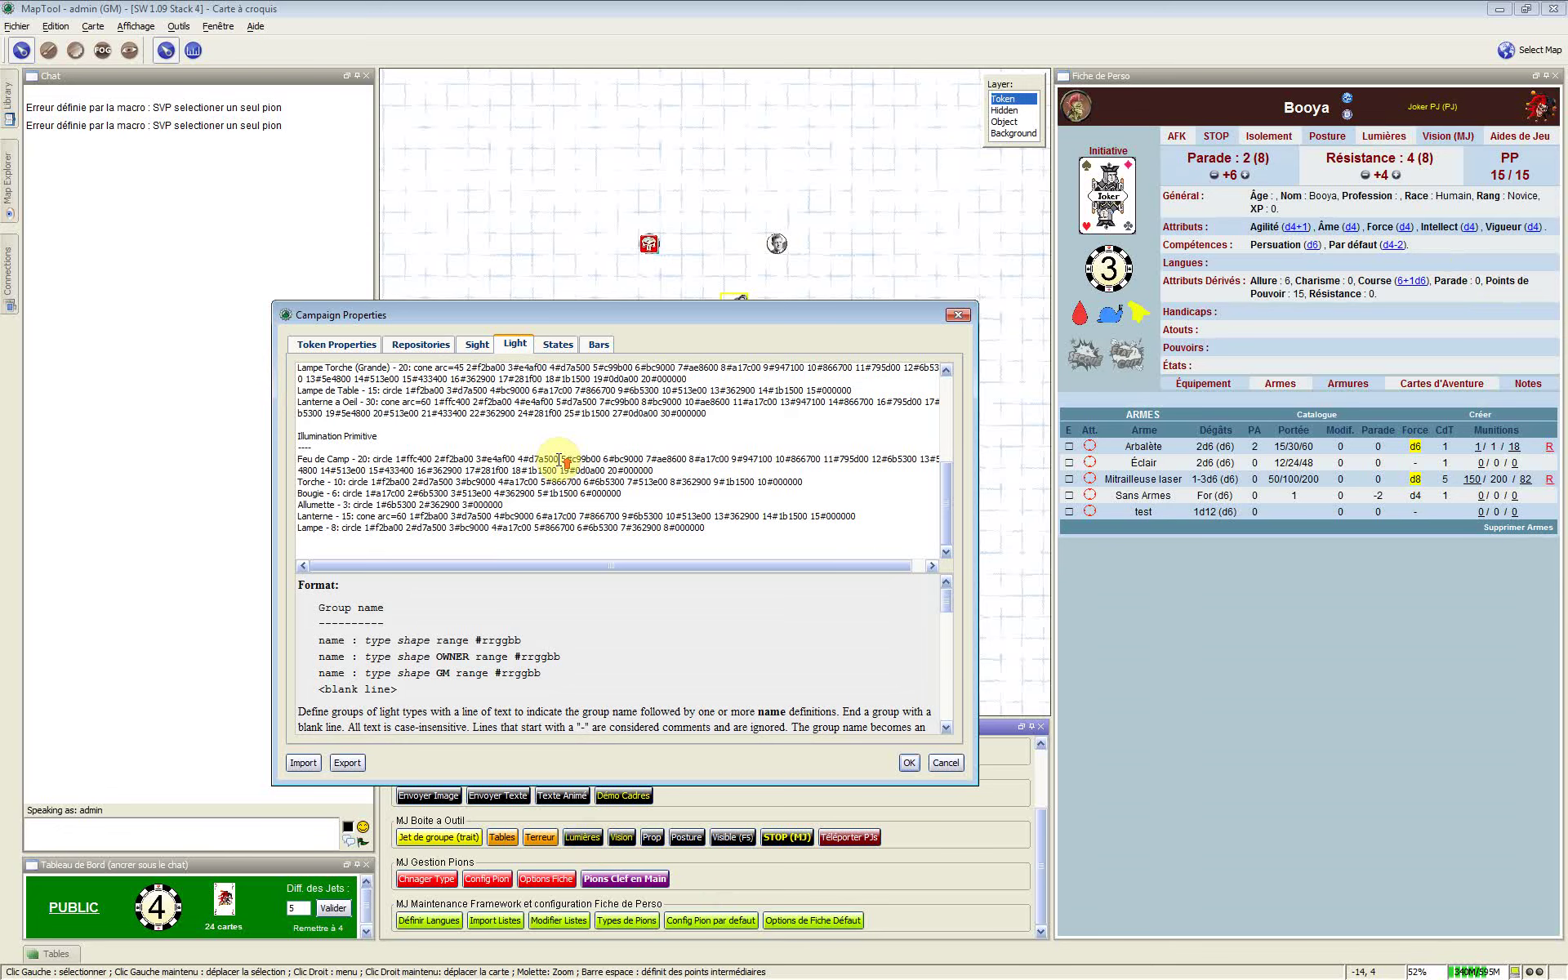
pyautogui.scroll(5, 558, 460)
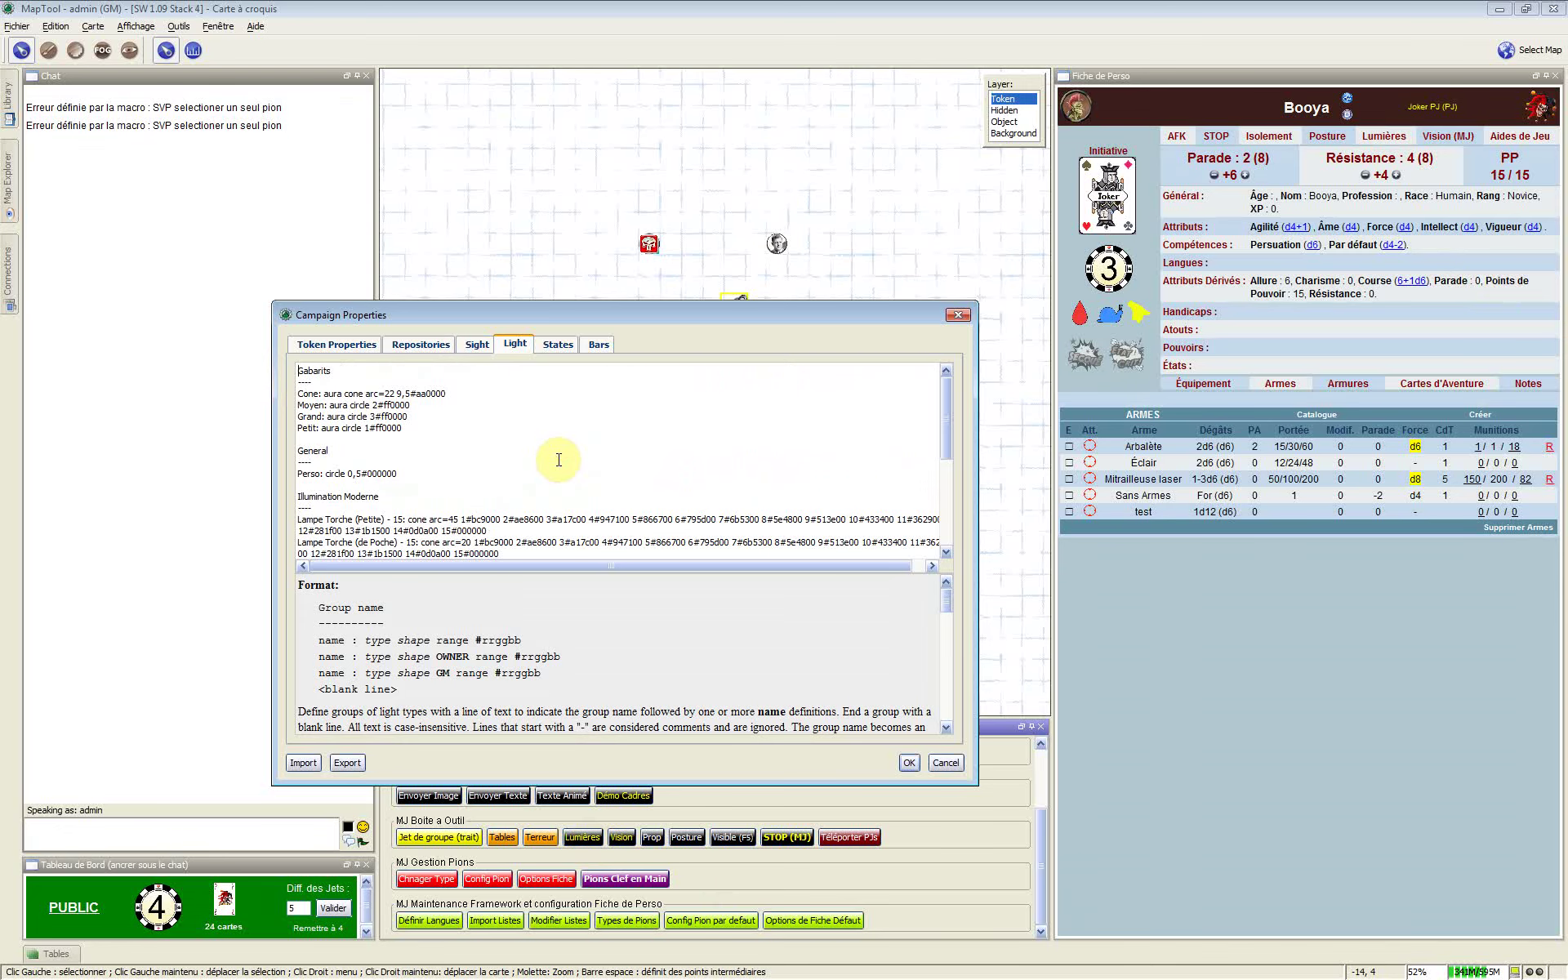
pyautogui.scroll(-1, 559, 459)
pyautogui.scroll(-4, 559, 459)
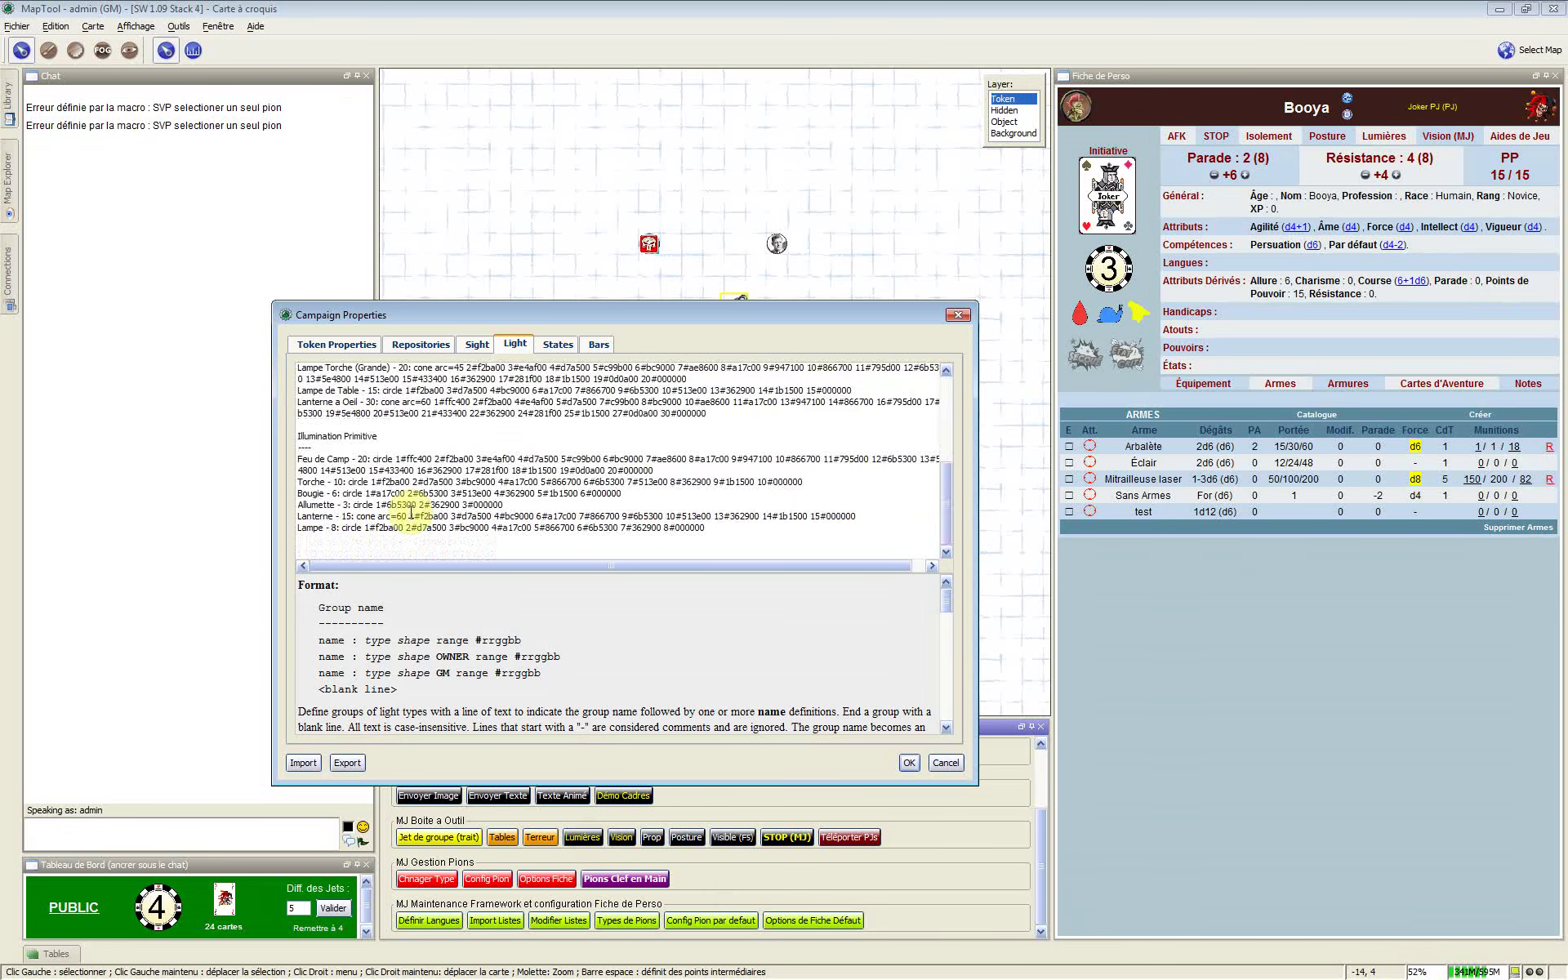
pyautogui.scroll(4, 357, 522)
pyautogui.scroll(-1, 360, 523)
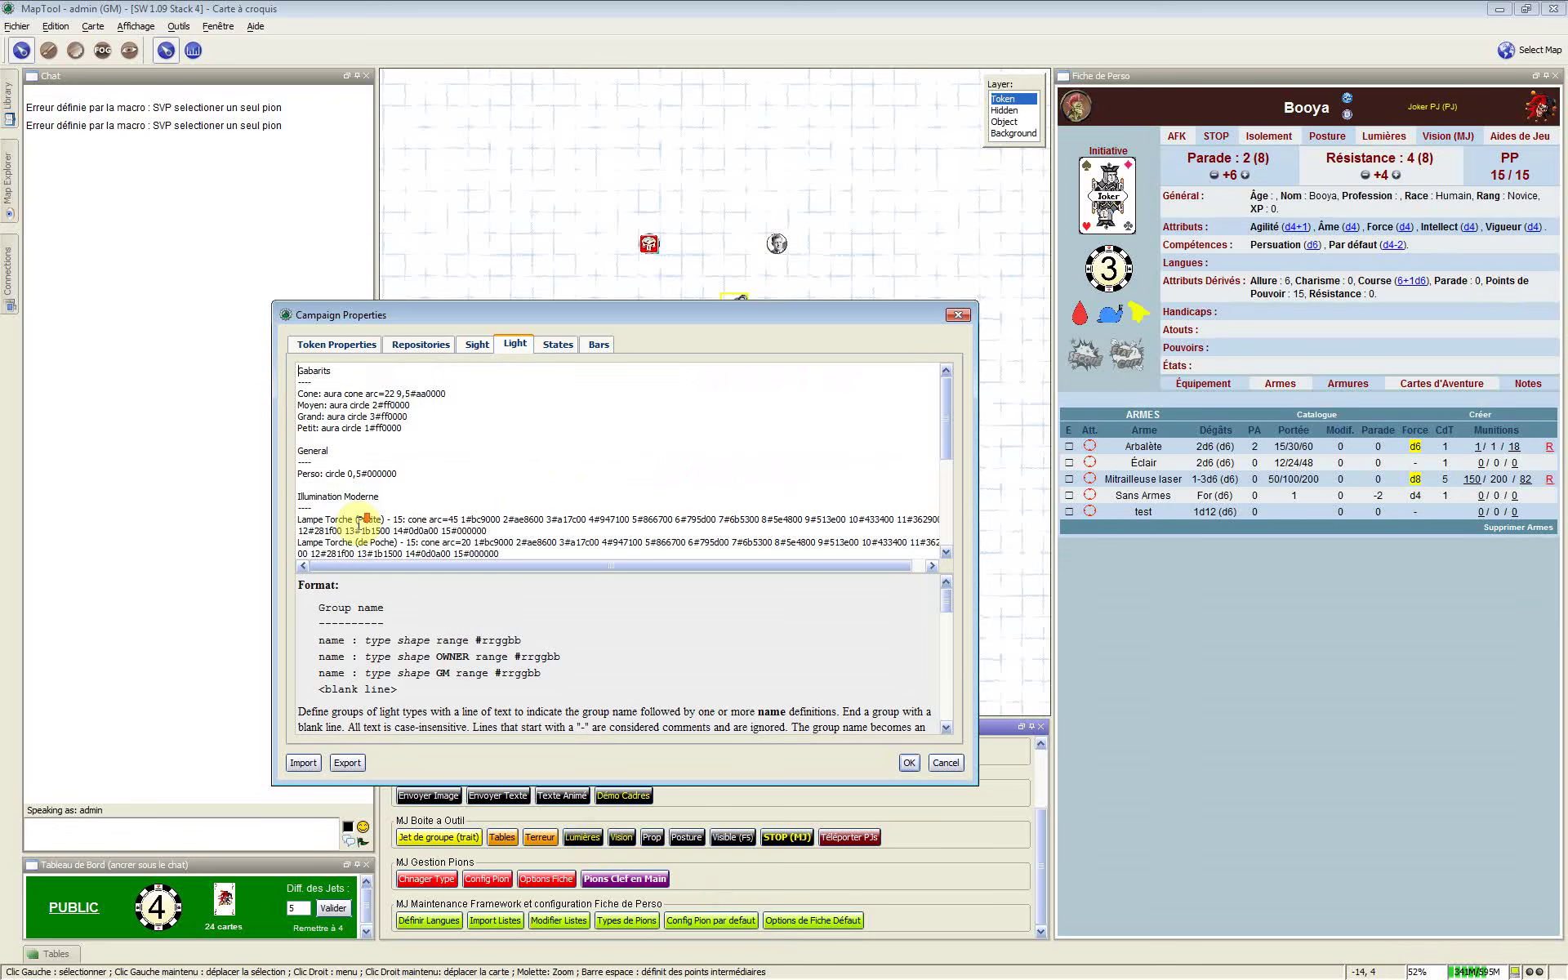
pyautogui.scroll(-3, 359, 523)
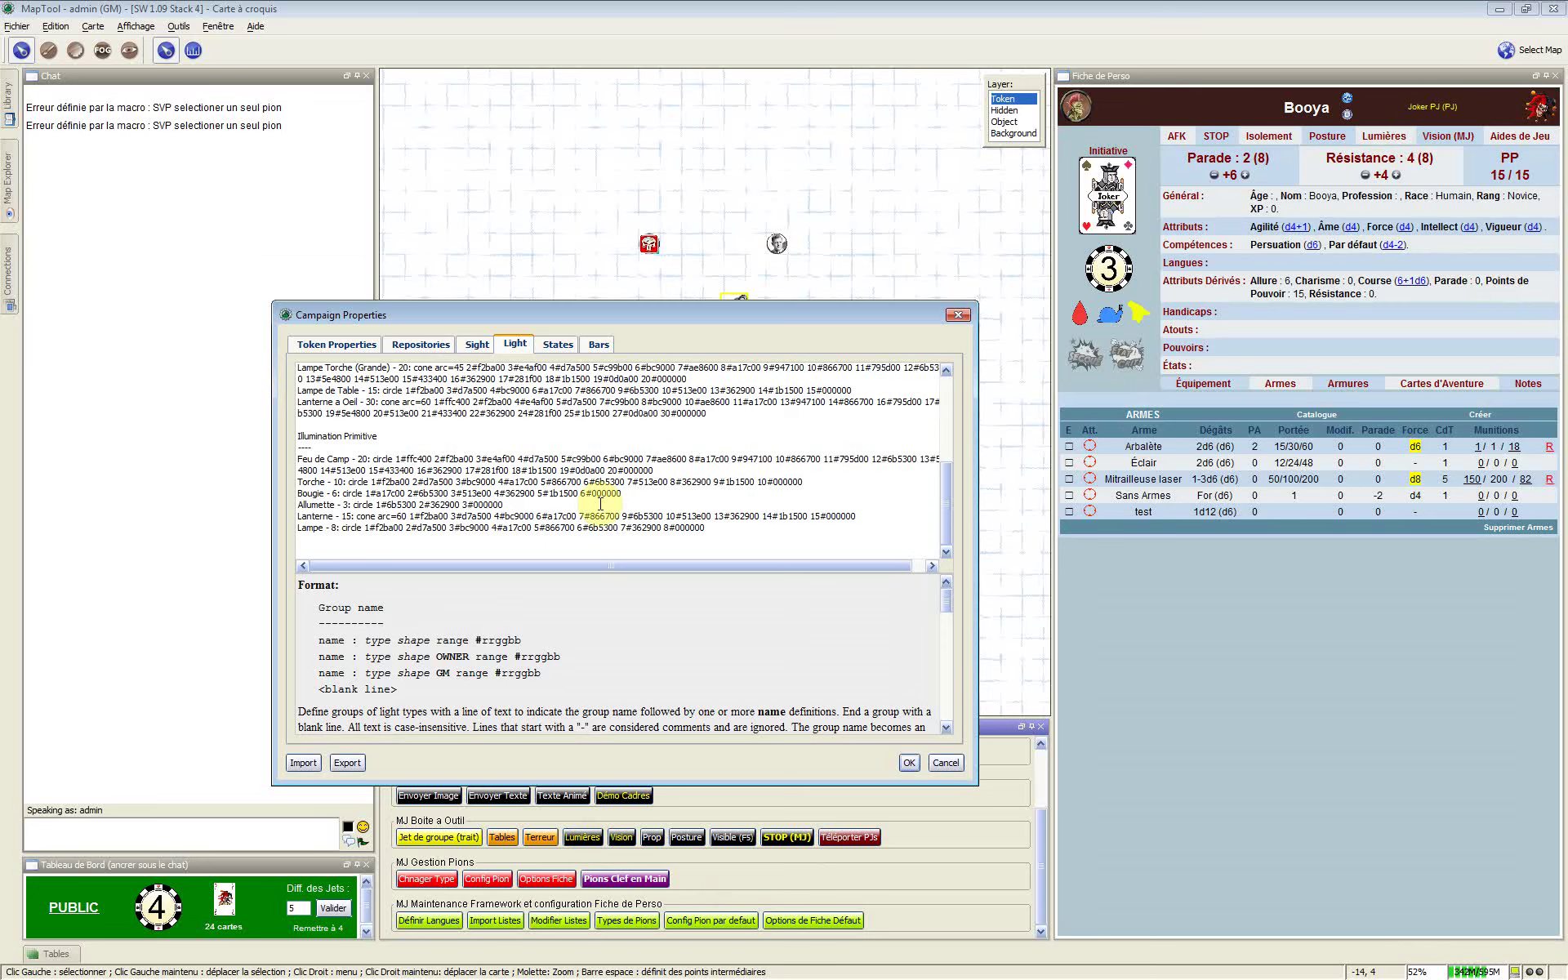
# Revisit the Sight definitions, return to the Light definitions and highlight the Cone, Moyen, Grand and Petit auras under Gabarits
pyautogui.click(477, 344)
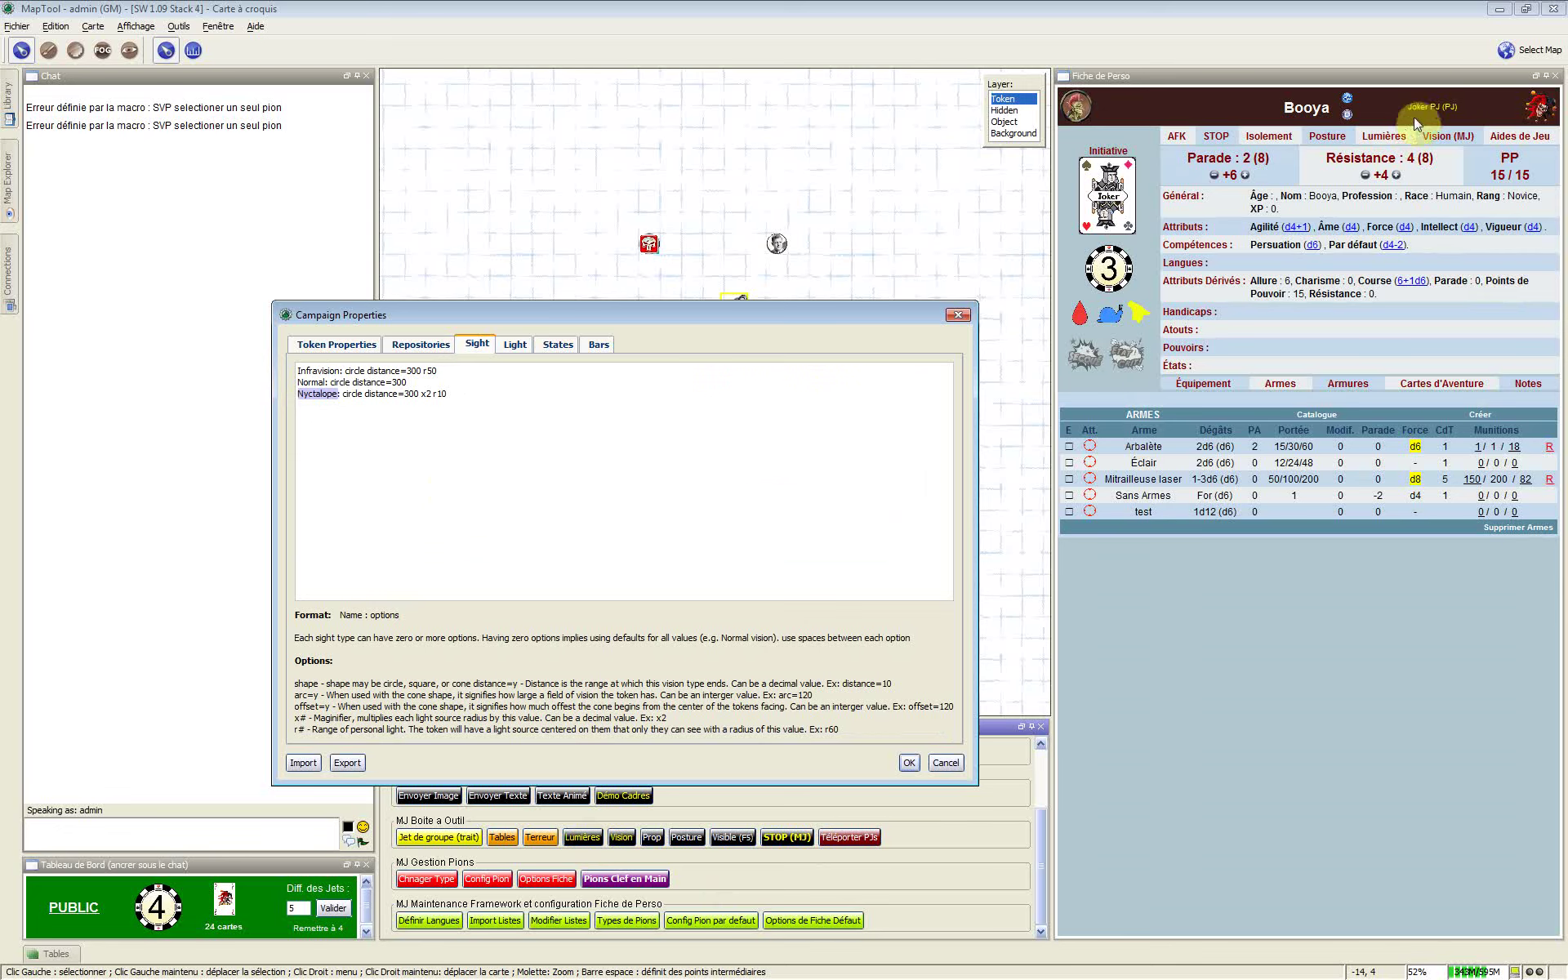
pyautogui.click(515, 345)
pyautogui.click(478, 517)
pyautogui.hotkey('ctrl', 'Home')
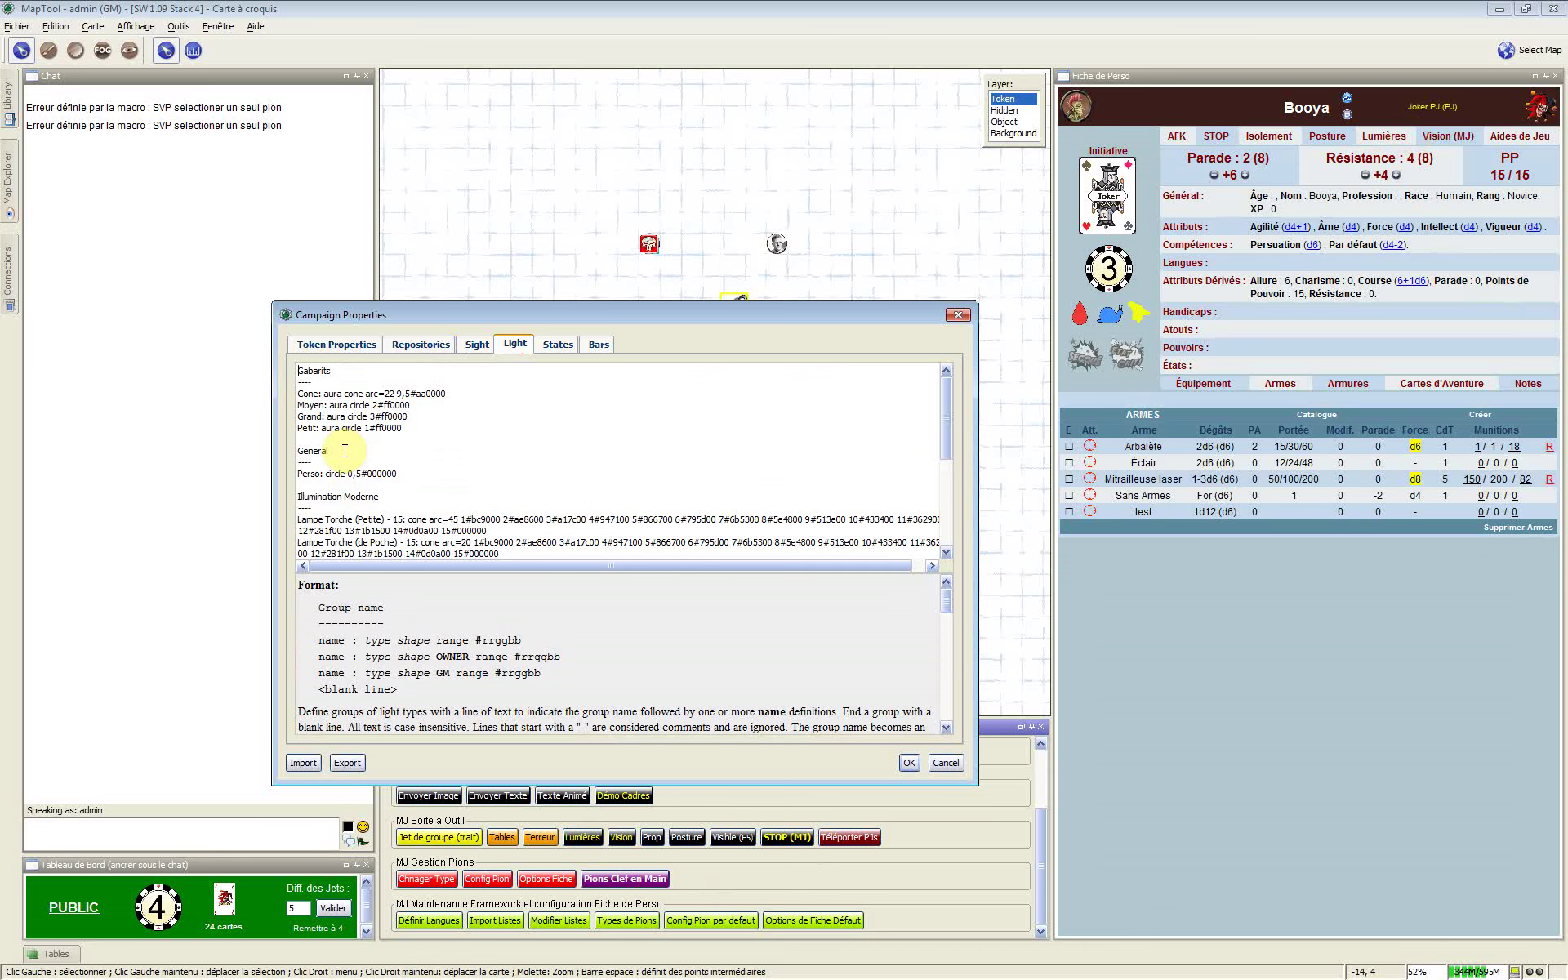
pyautogui.click(405, 430)
pyautogui.keyDown('shift'); pyautogui.click(305, 372); pyautogui.keyUp('shift')
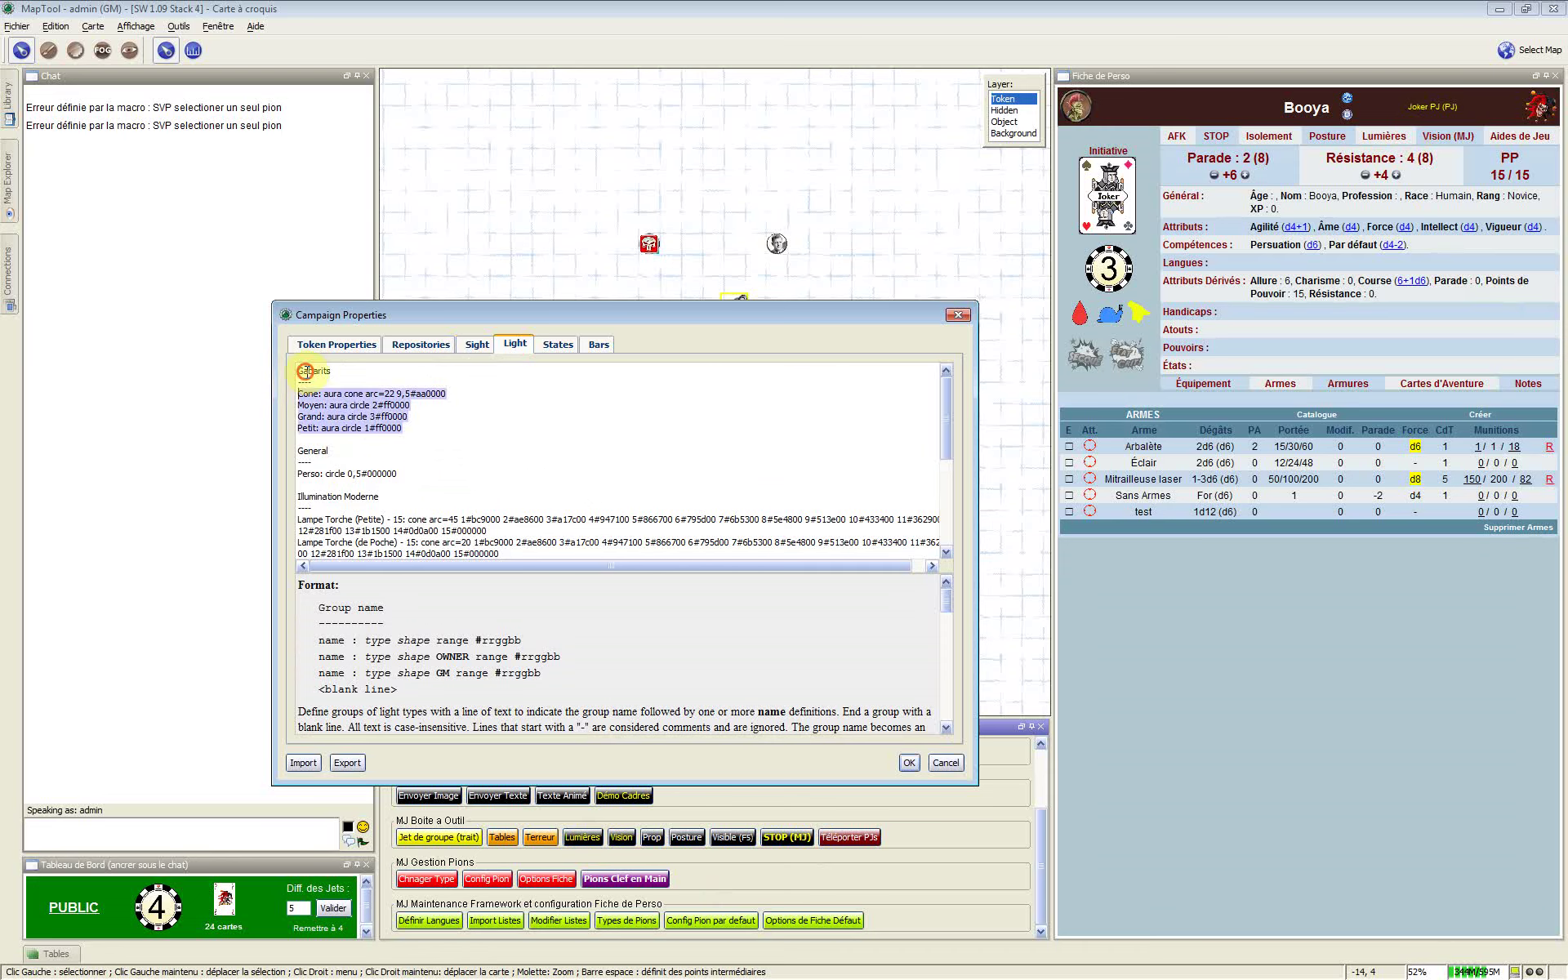
# Highlight the group name Gabarits and the dashed separator line beneath it in the light definitions
pyautogui.doubleClick(304, 372)
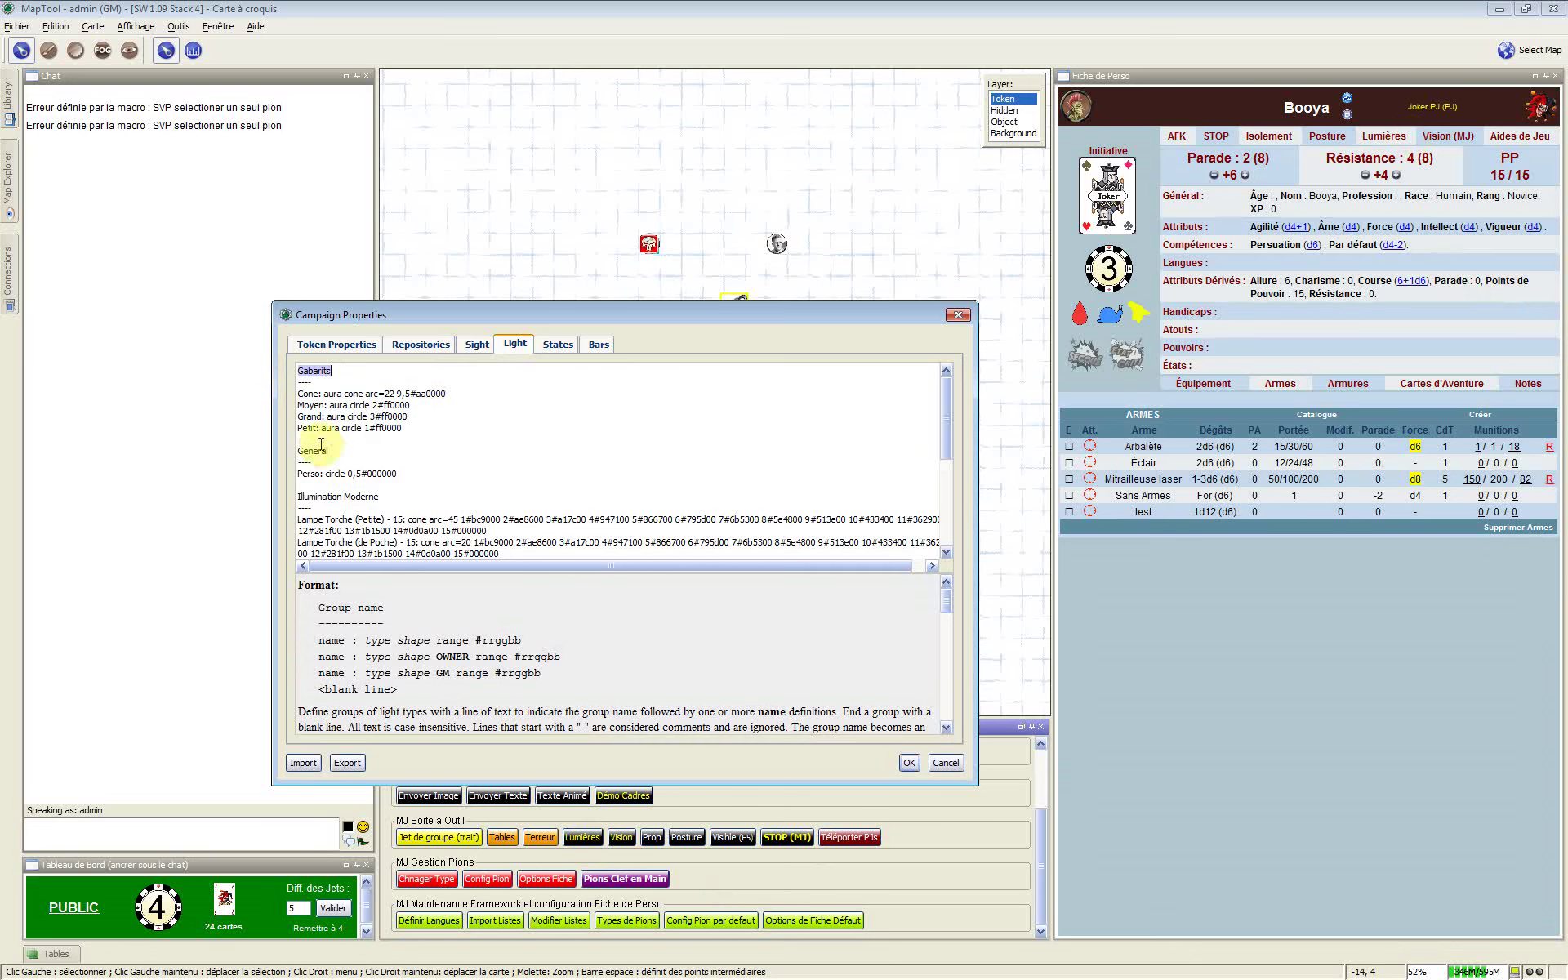
pyautogui.click(309, 447)
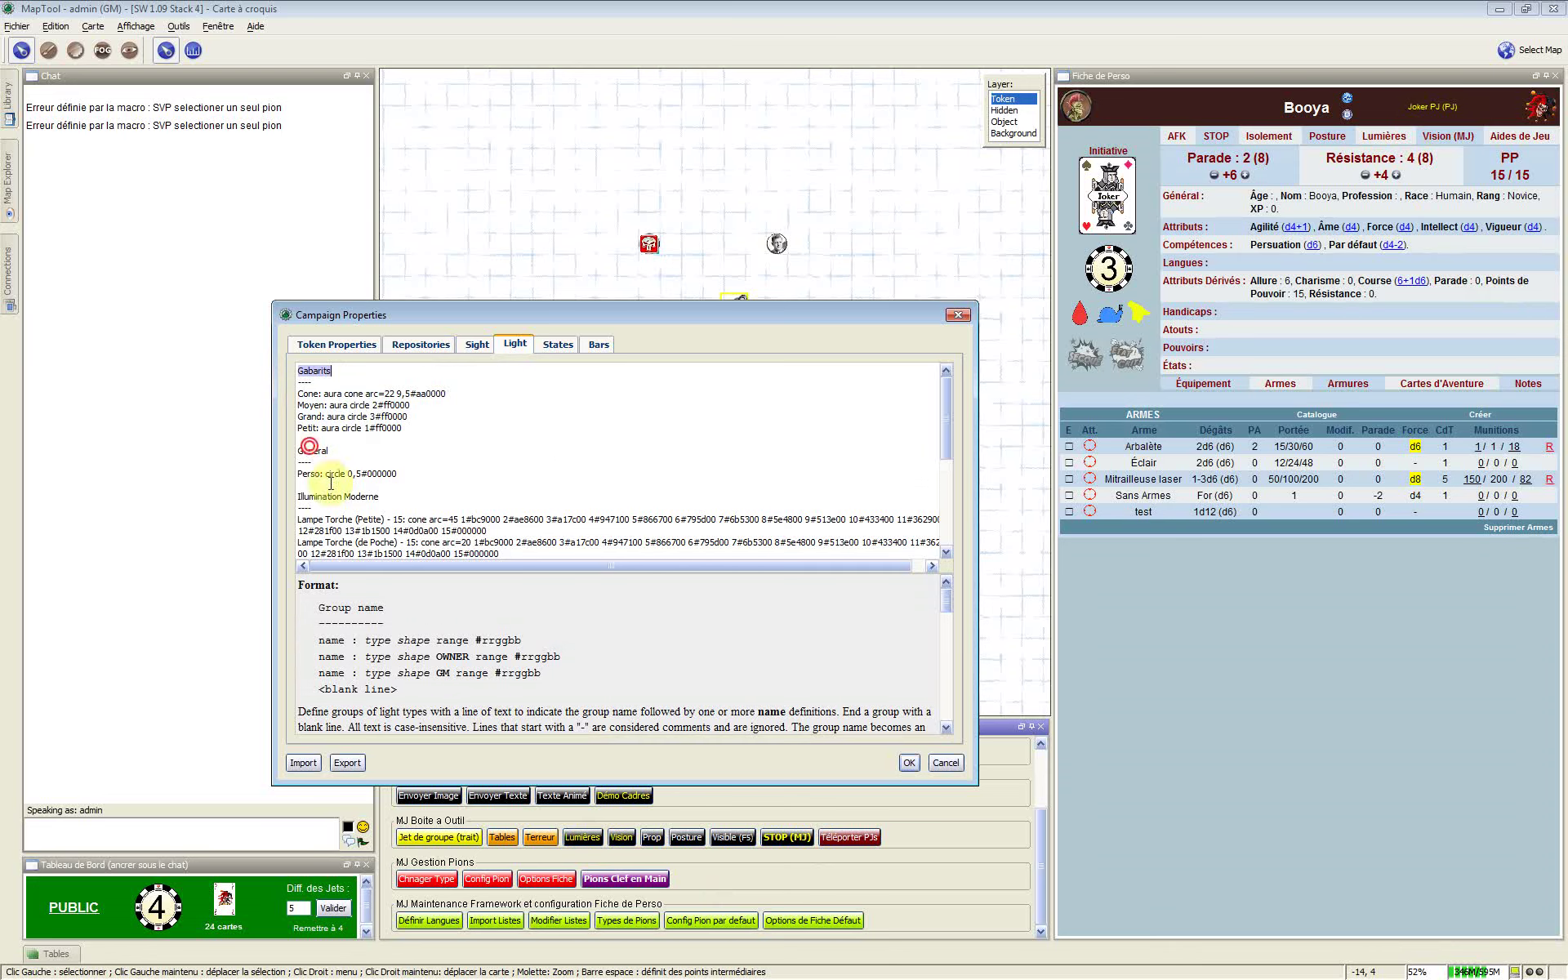
pyautogui.click(311, 372)
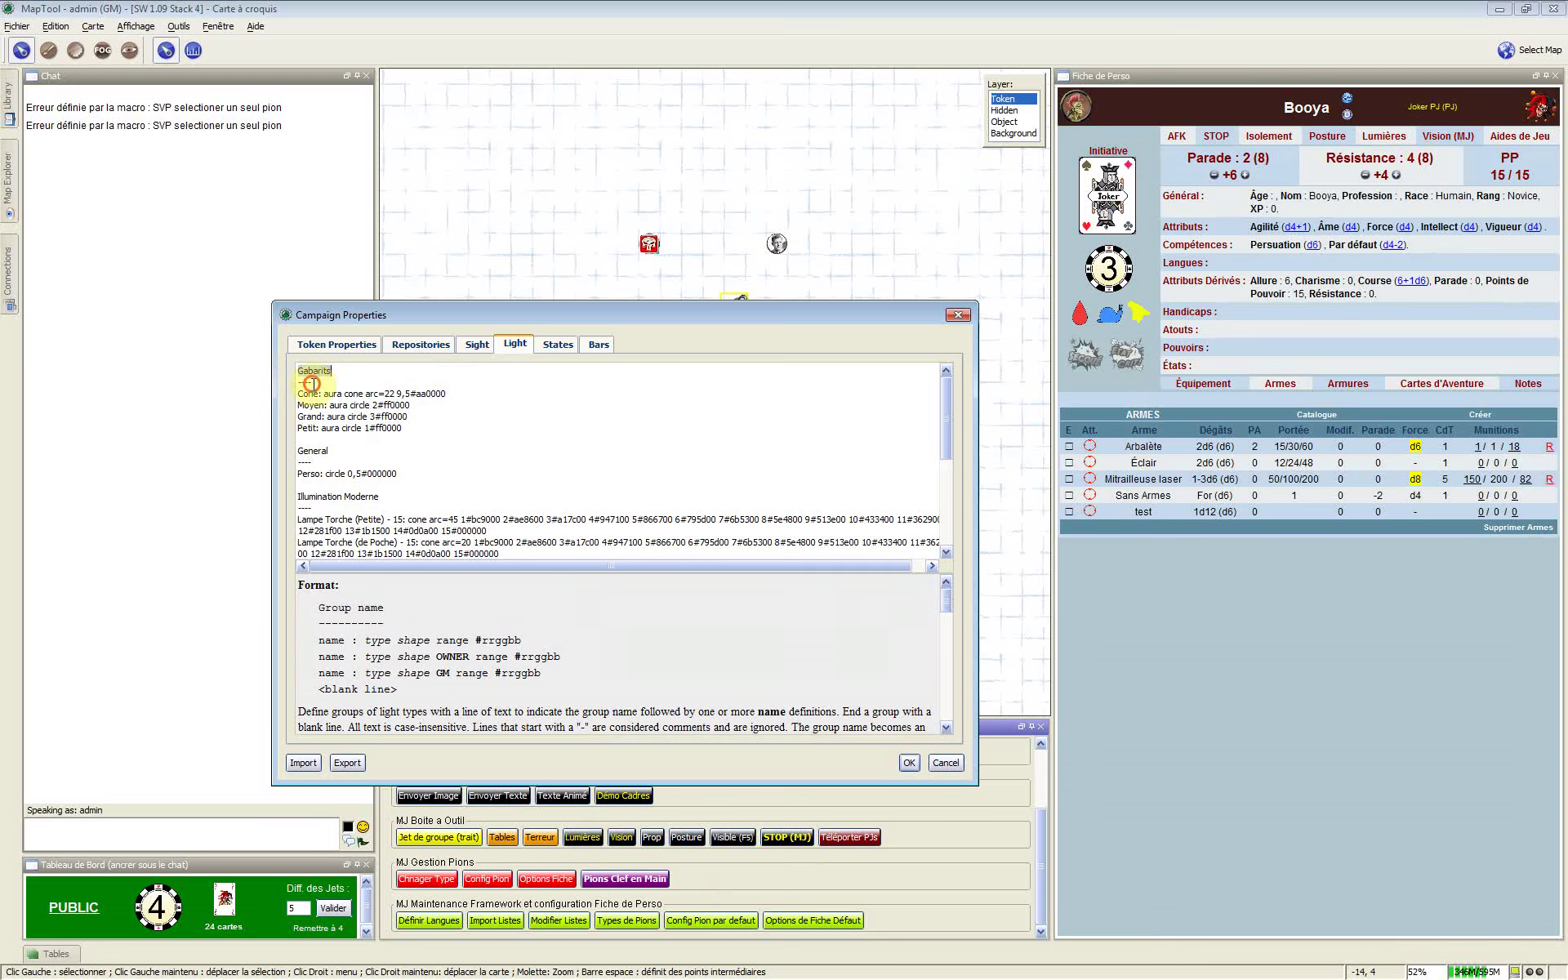
pyautogui.click(311, 383)
pyautogui.hotkey('shift', 'Home')
pyautogui.click(324, 382)
pyautogui.click(312, 373)
pyautogui.doubleClick(311, 372)
# Highlight the four aura lines of the Gabarits group and single out the first one's name, Cone
pyautogui.click(409, 424)
pyautogui.keyDown('shift'); pyautogui.click(298, 395); pyautogui.keyUp('shift')
pyautogui.click(299, 395)
pyautogui.doubleClick(299, 394)
pyautogui.click(306, 428)
pyautogui.doubleClick(304, 394)
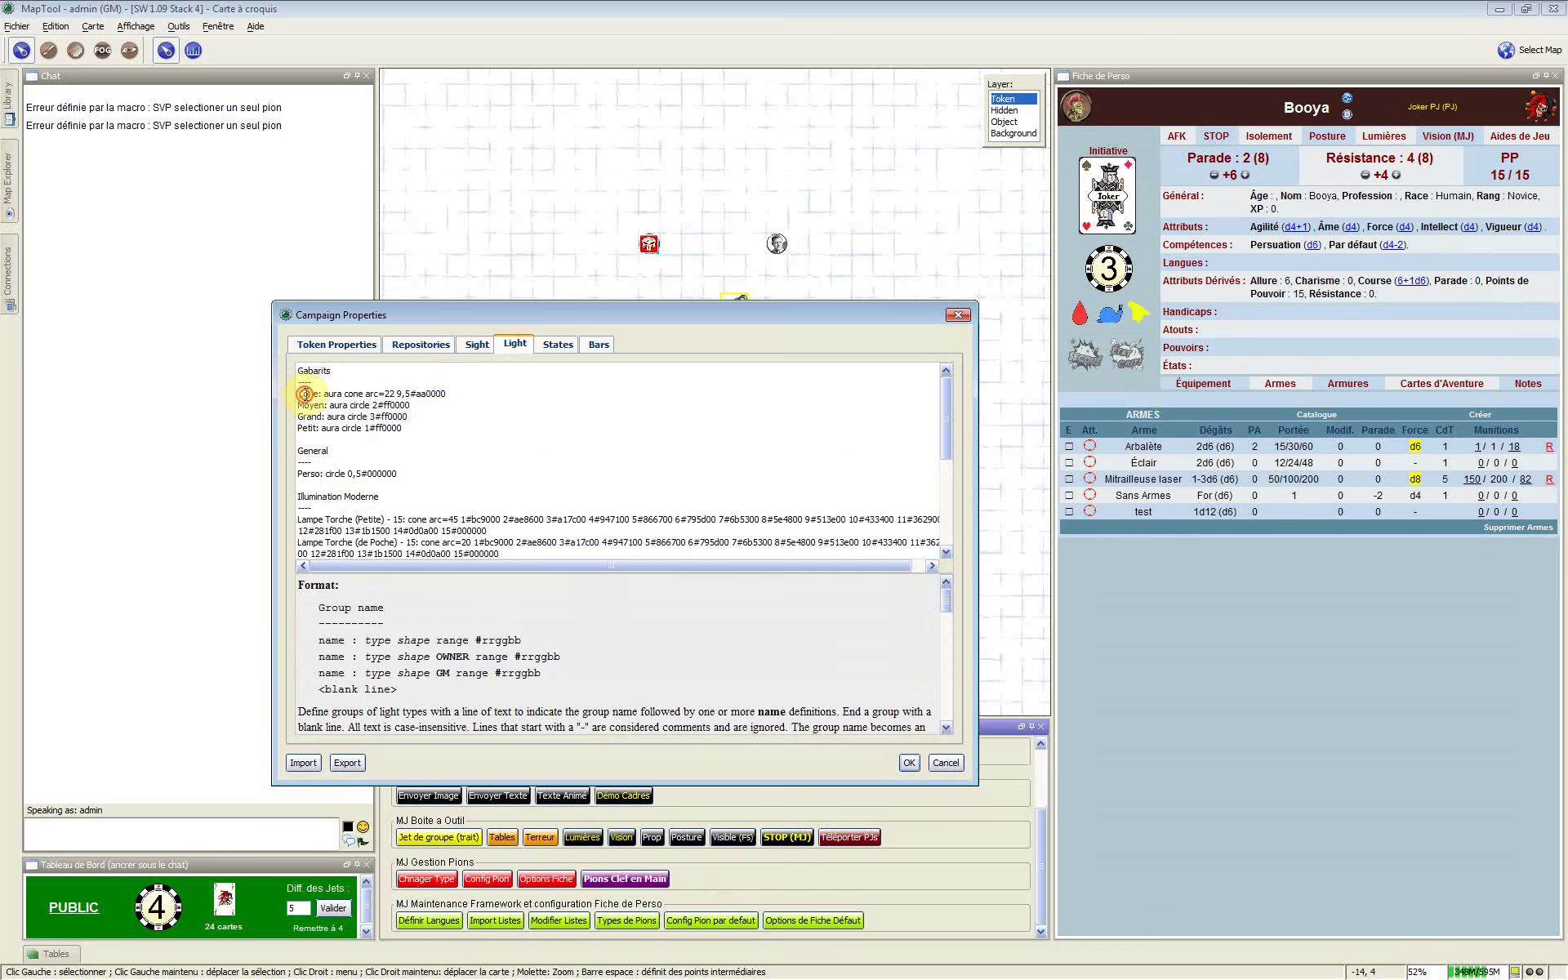
# Glance over the remaining light groups, return to Gabarits and highlight Cone and its aura keyword
pyautogui.click(336, 472)
pyautogui.scroll(-5, 335, 472)
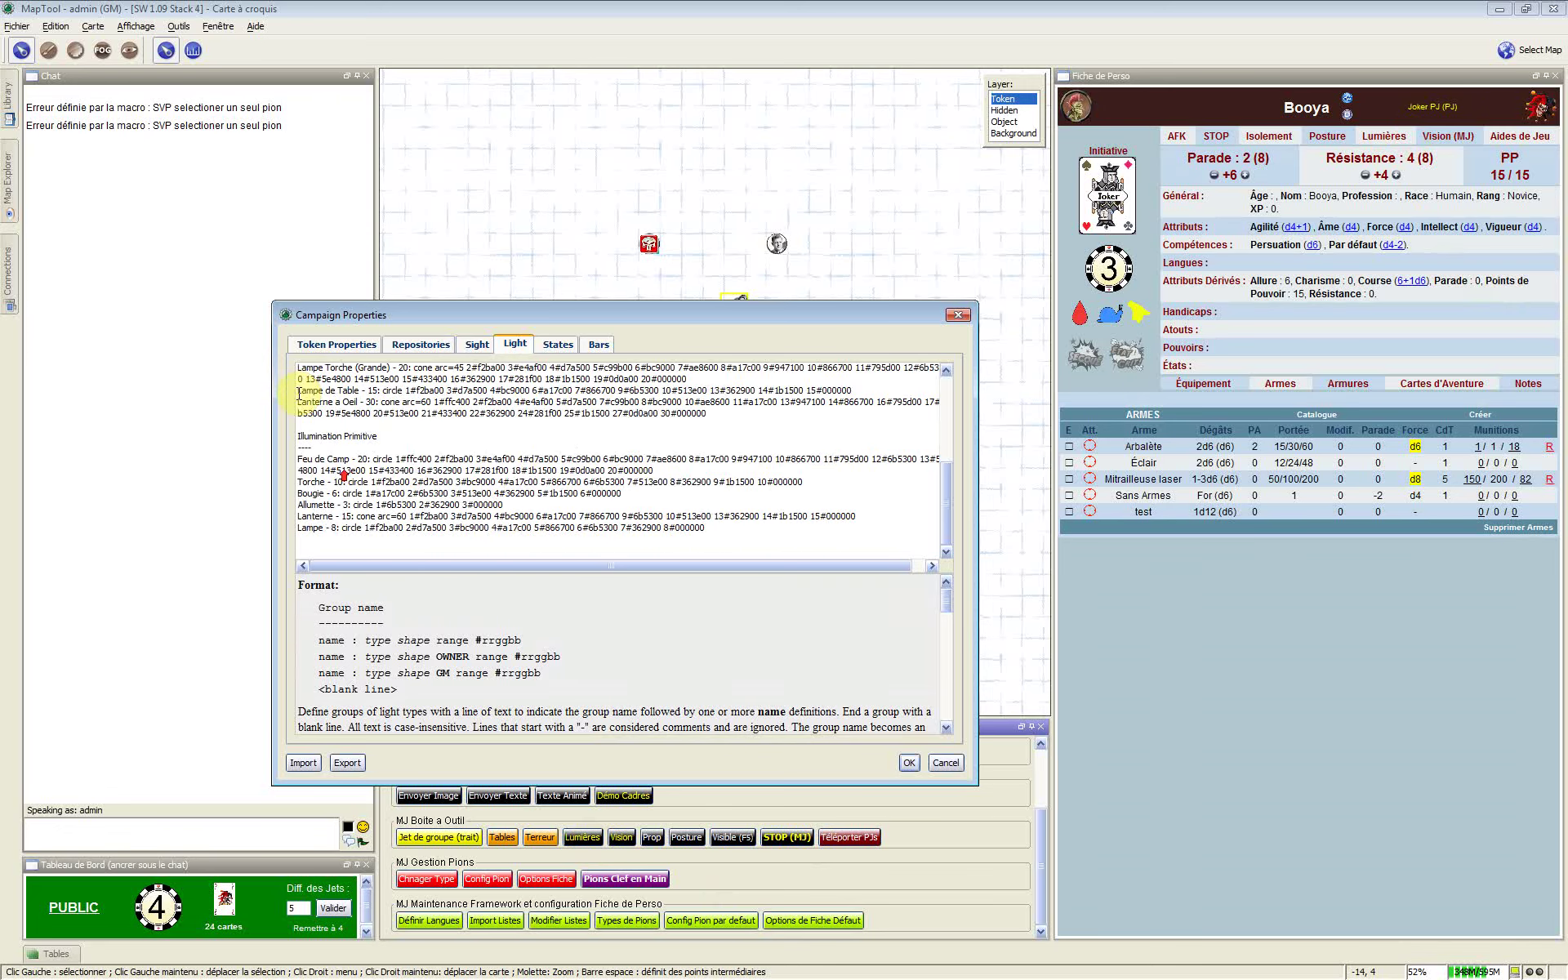
pyautogui.scroll(5, 302, 395)
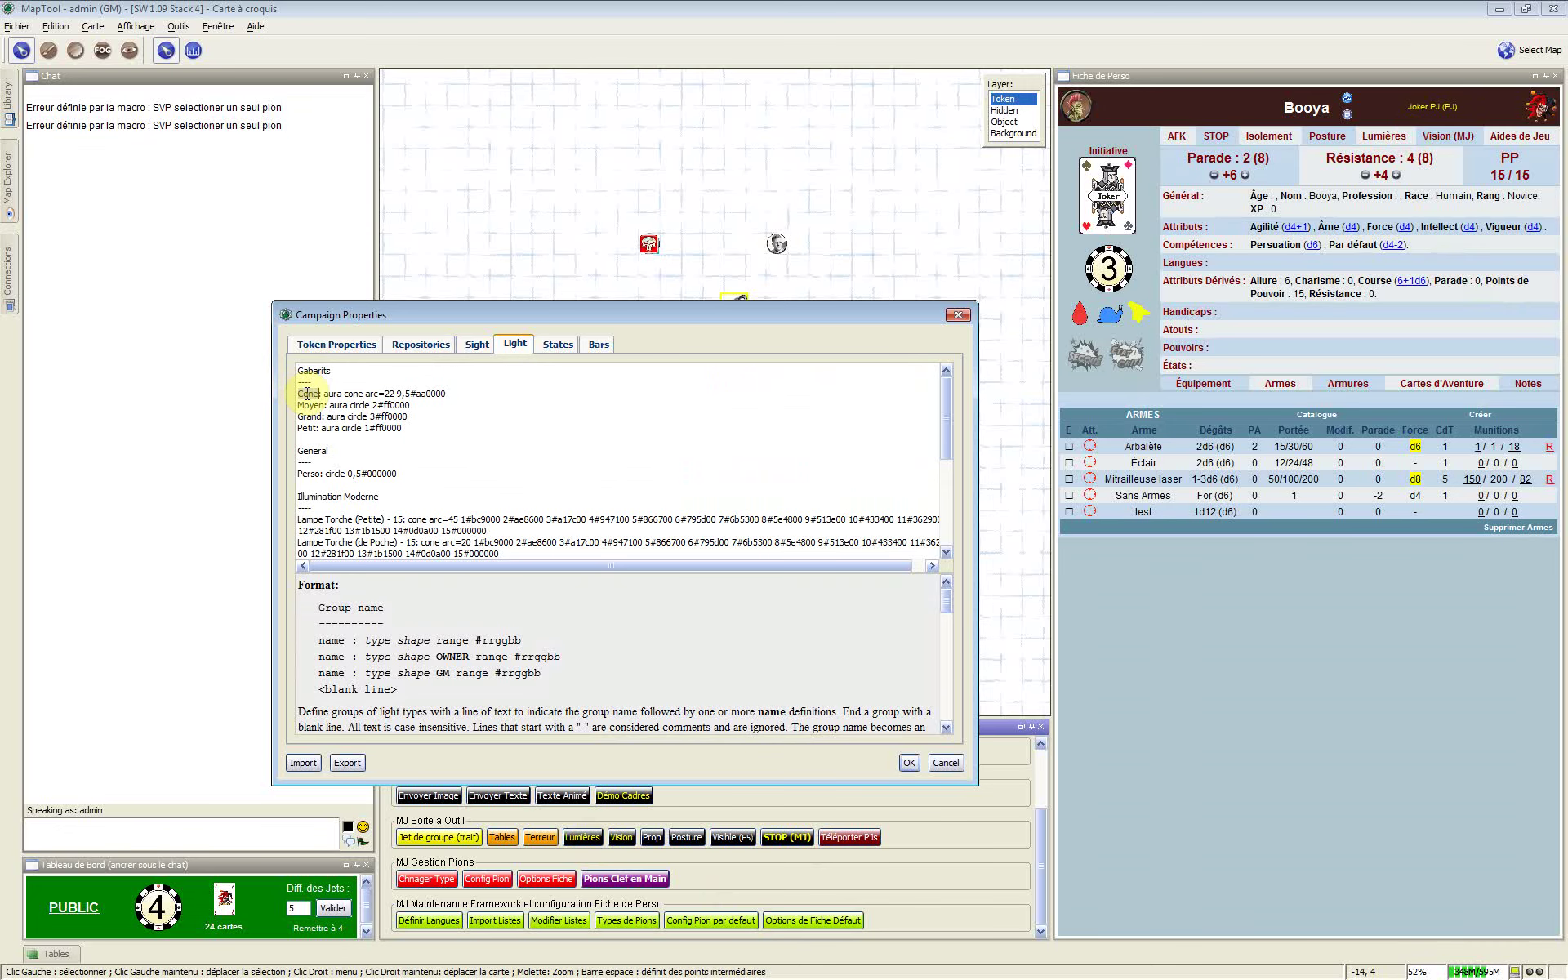
pyautogui.doubleClick(307, 394)
pyautogui.click(326, 395)
pyautogui.doubleClick(327, 395)
# Look through the light format help down to the sample auras, then compare it with the Sight definitions
pyautogui.scroll(-1, 951, 595)
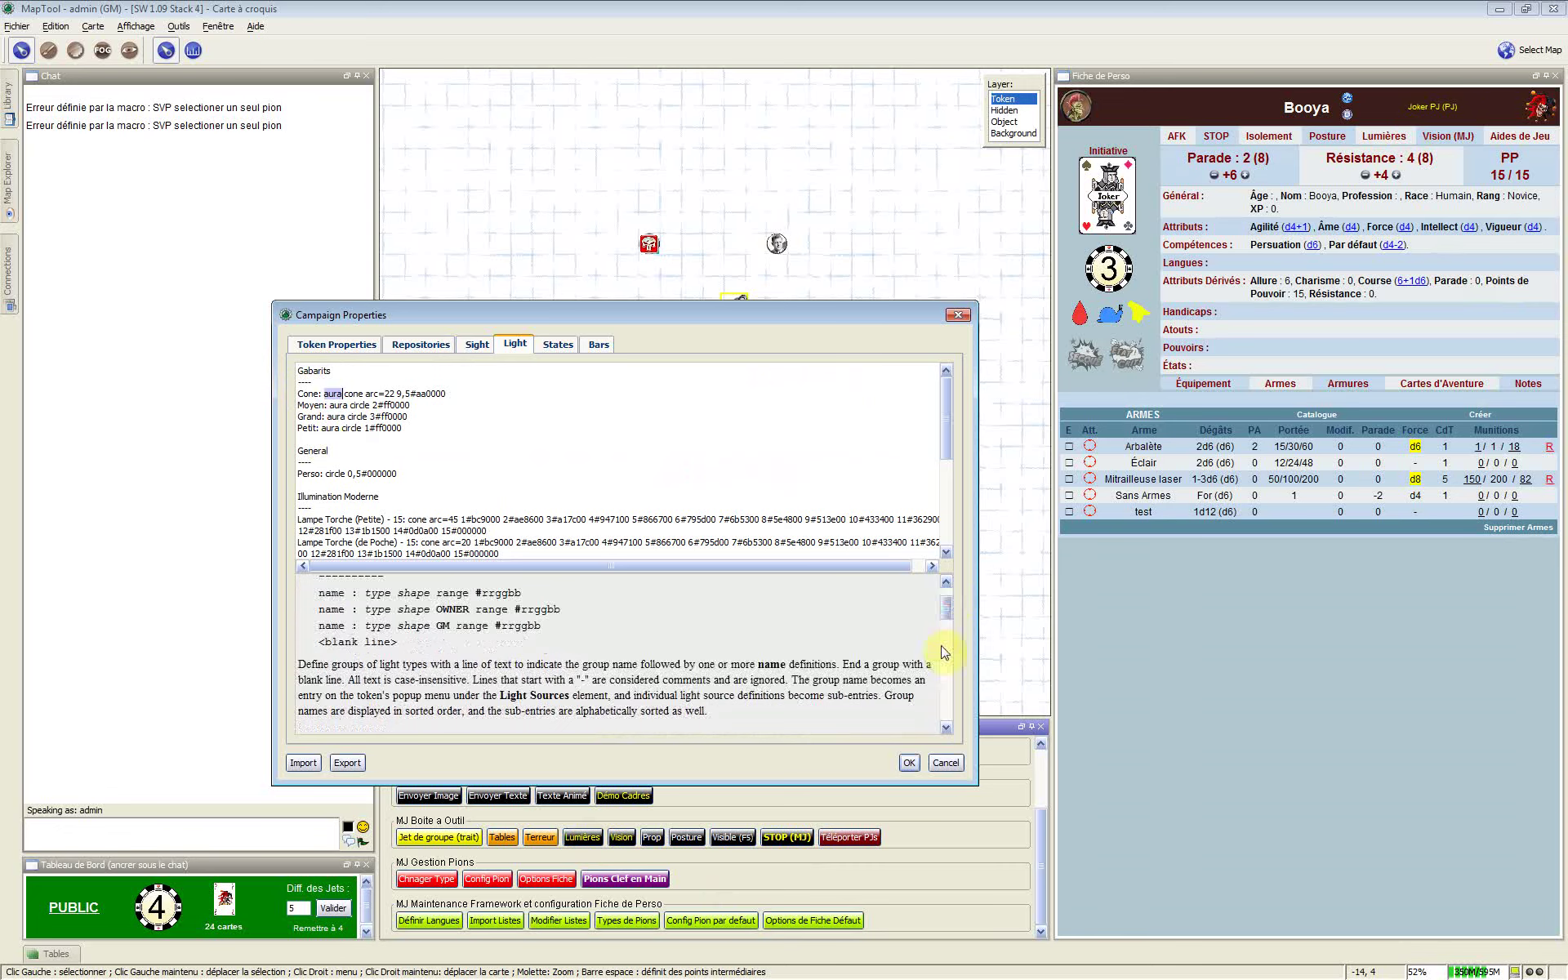
pyautogui.scroll(-4, 945, 652)
pyautogui.scroll(-4, 936, 624)
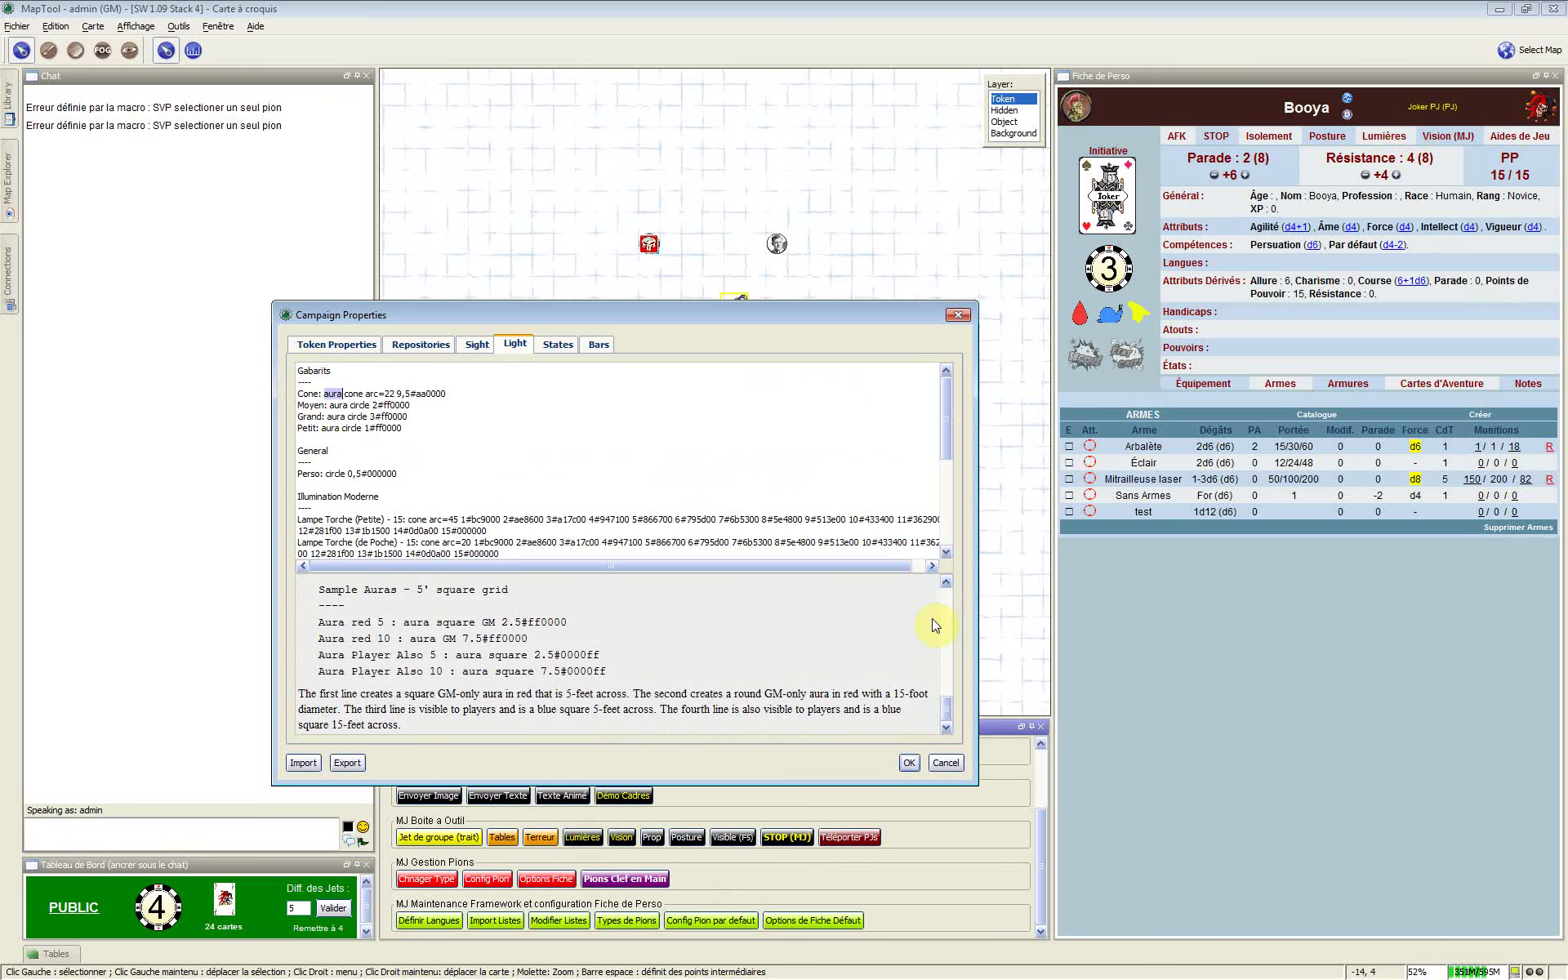
pyautogui.scroll(10, 625, 654)
pyautogui.scroll(3, 625, 654)
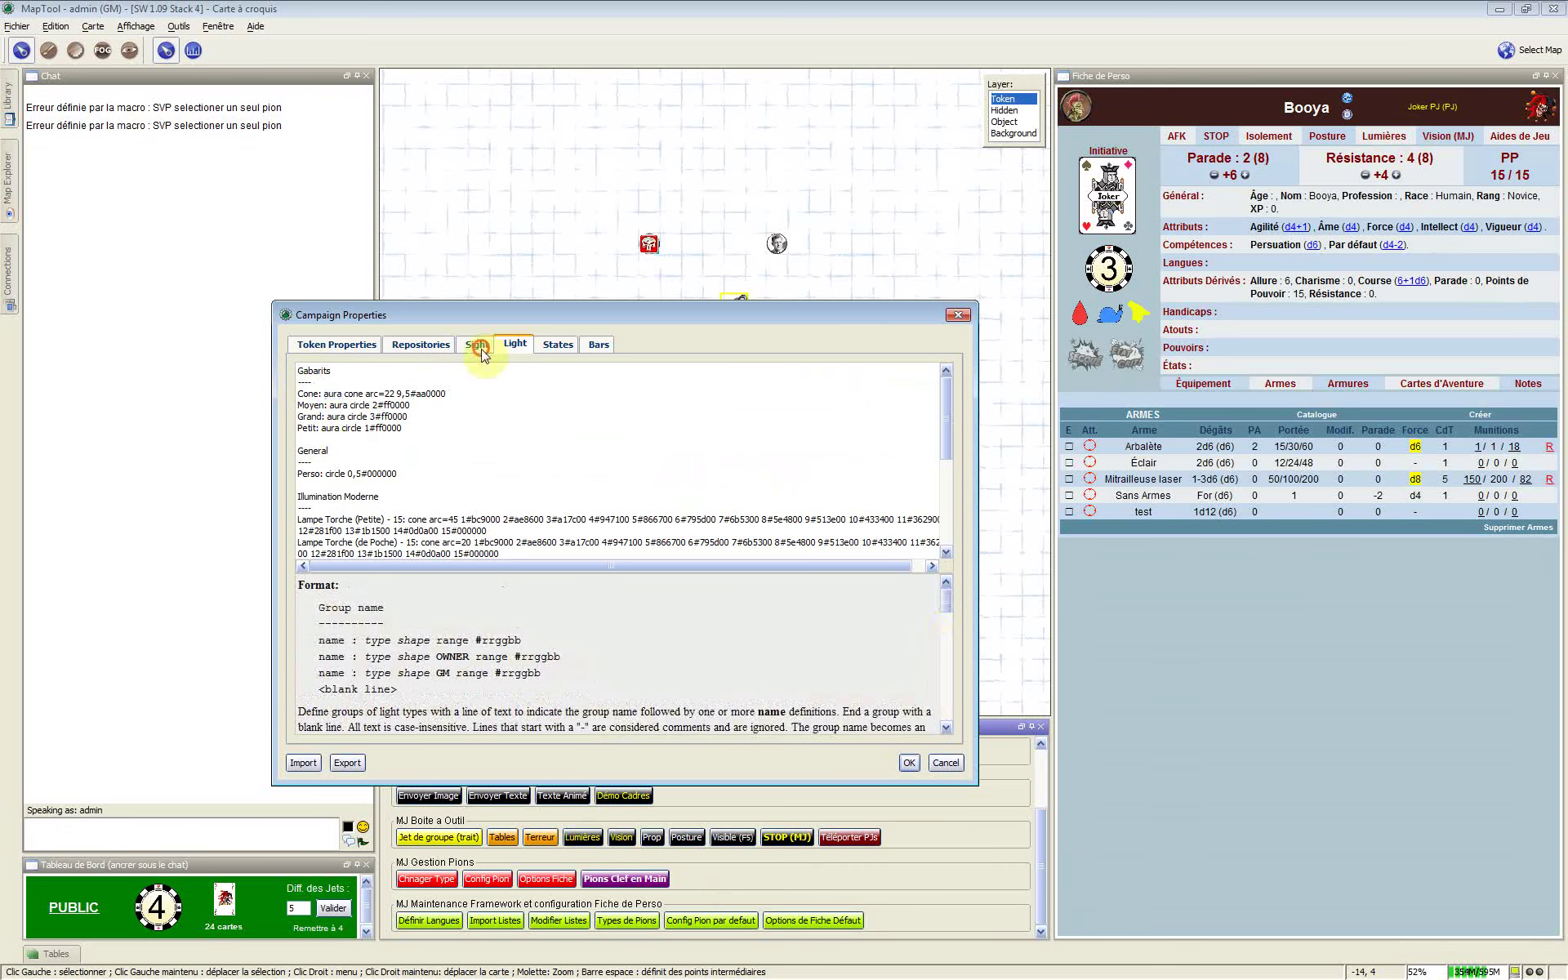
pyautogui.click(479, 346)
pyautogui.click(294, 686)
pyautogui.click(766, 721)
pyautogui.click(517, 344)
# Highlight the name Cone and the aura keyword of the Moyen line in the Gabarits group
pyautogui.click(375, 450)
pyautogui.click(308, 395)
pyautogui.doubleClick(308, 395)
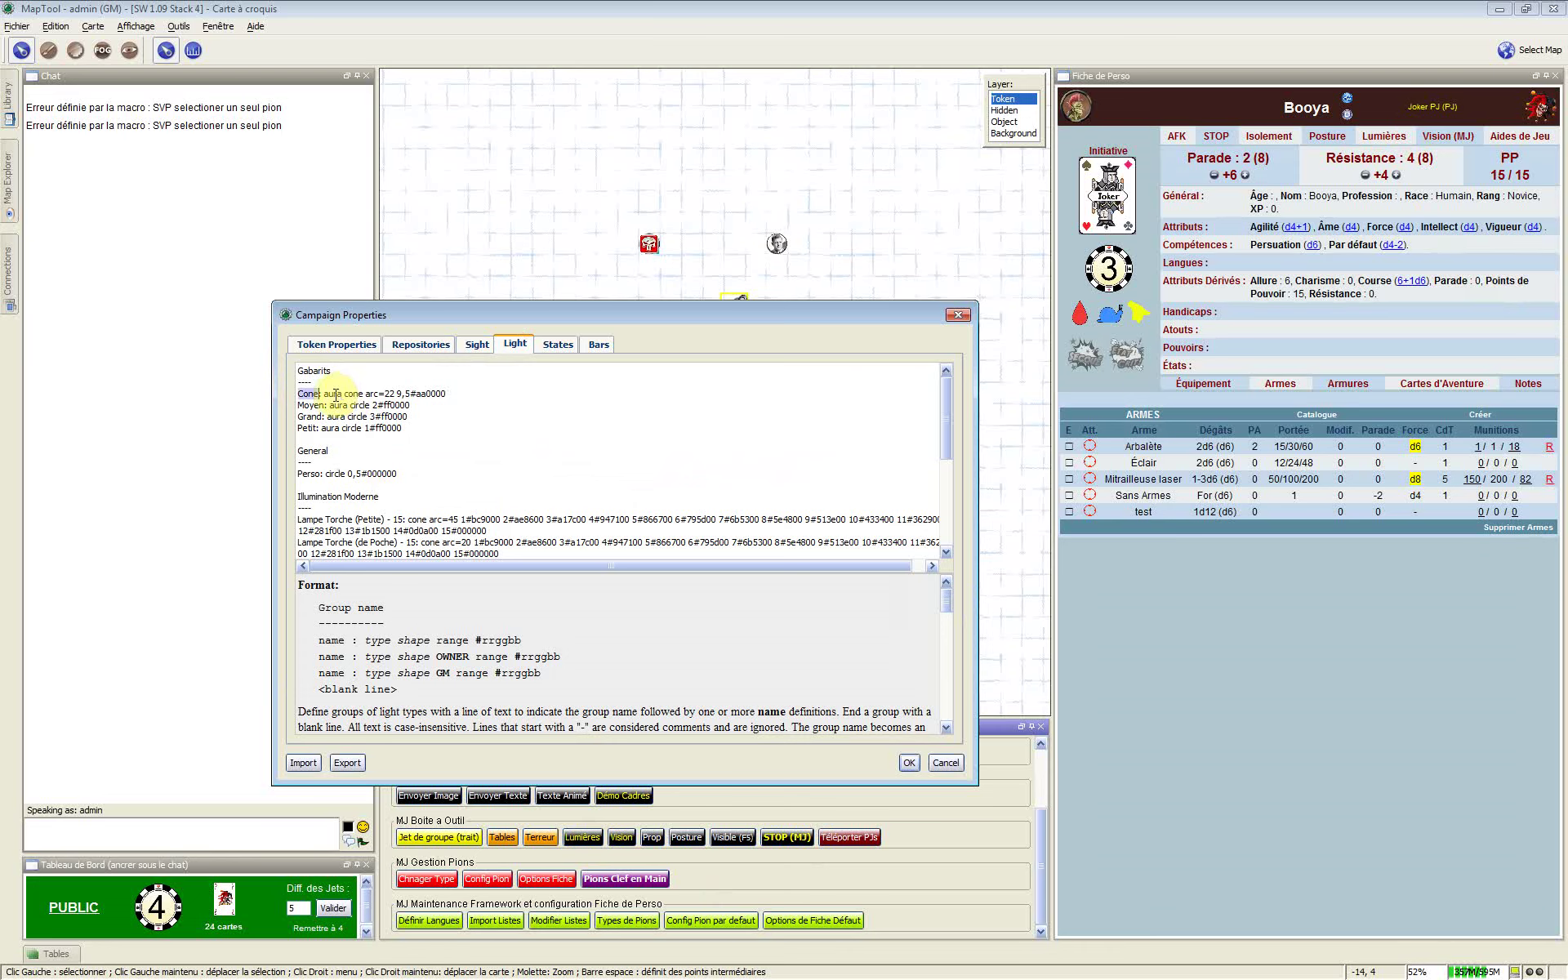
pyautogui.click(333, 406)
pyautogui.doubleClick(332, 406)
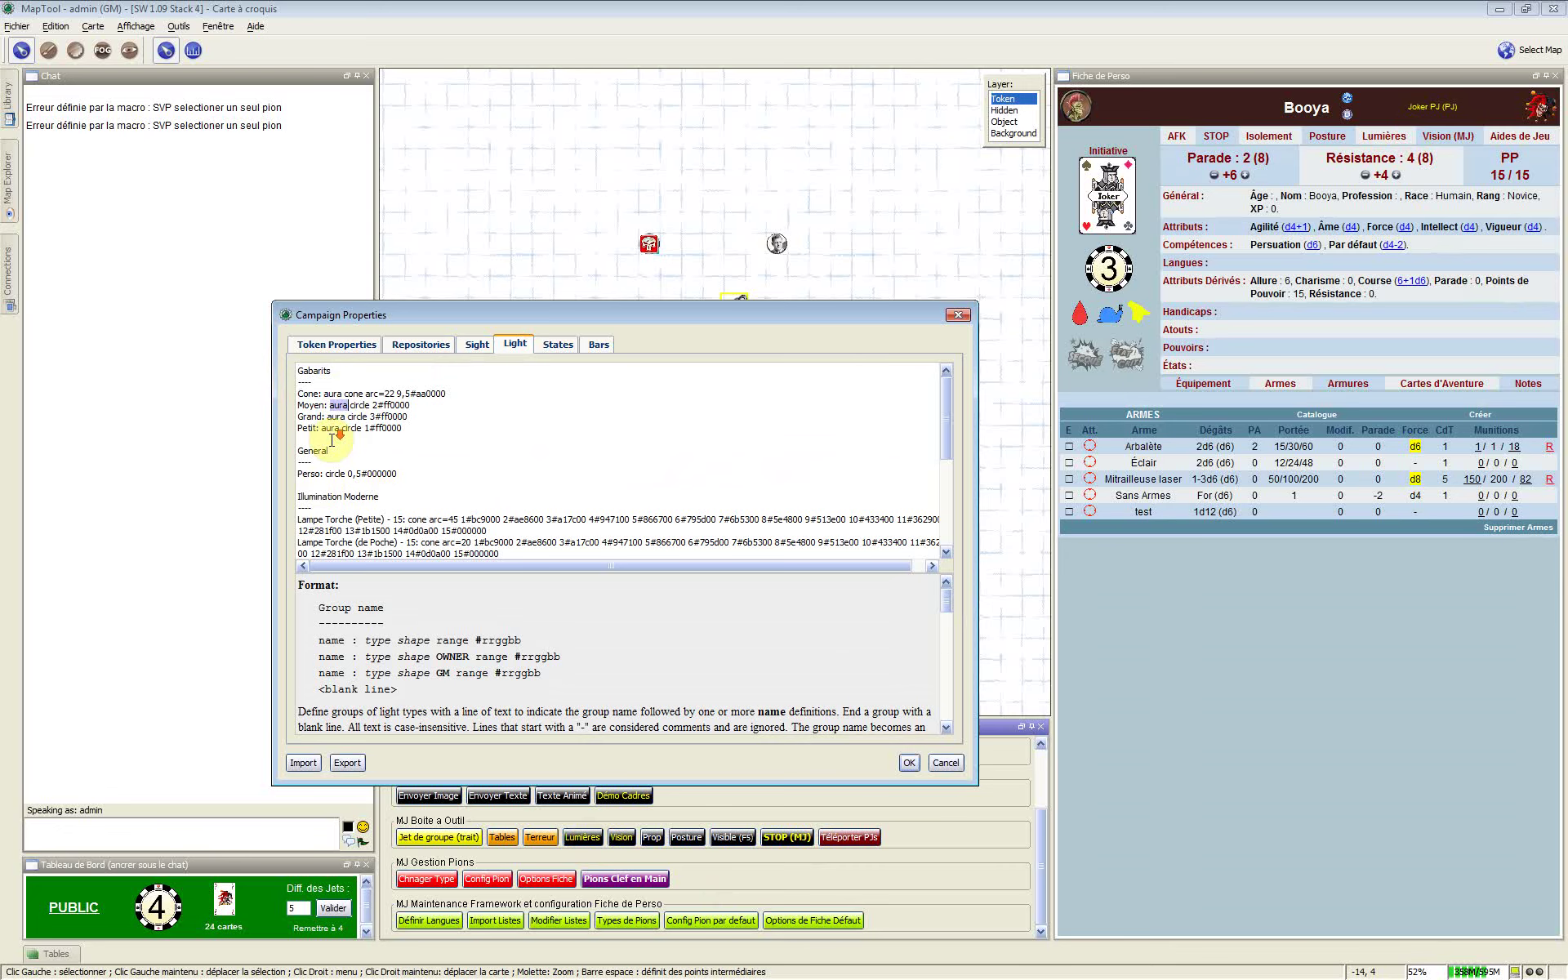
# Highlight the Perso light definition in the General group
pyautogui.scroll(-4, 332, 441)
pyautogui.scroll(4, 334, 441)
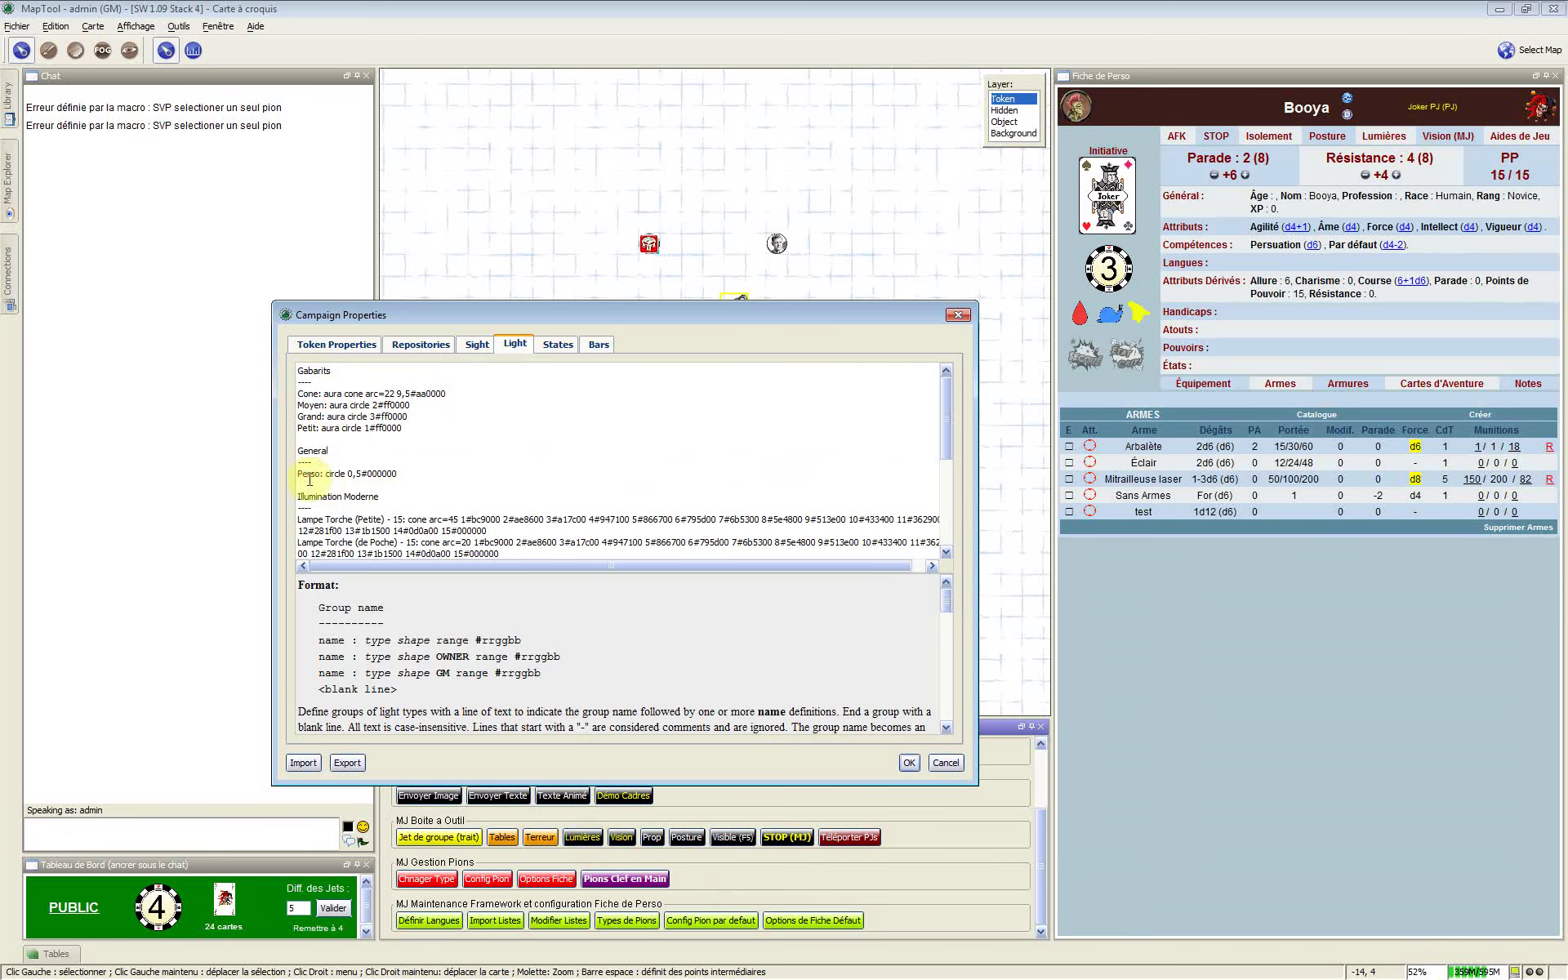
pyautogui.click(307, 479)
pyautogui.doubleClick(308, 473)
pyautogui.tripleClick(317, 482)
pyautogui.click(446, 520)
# Point out the name, the range 15, the cone shape and the arc keyword of Lampe Torche (Petite)
pyautogui.scroll(-4, 494, 520)
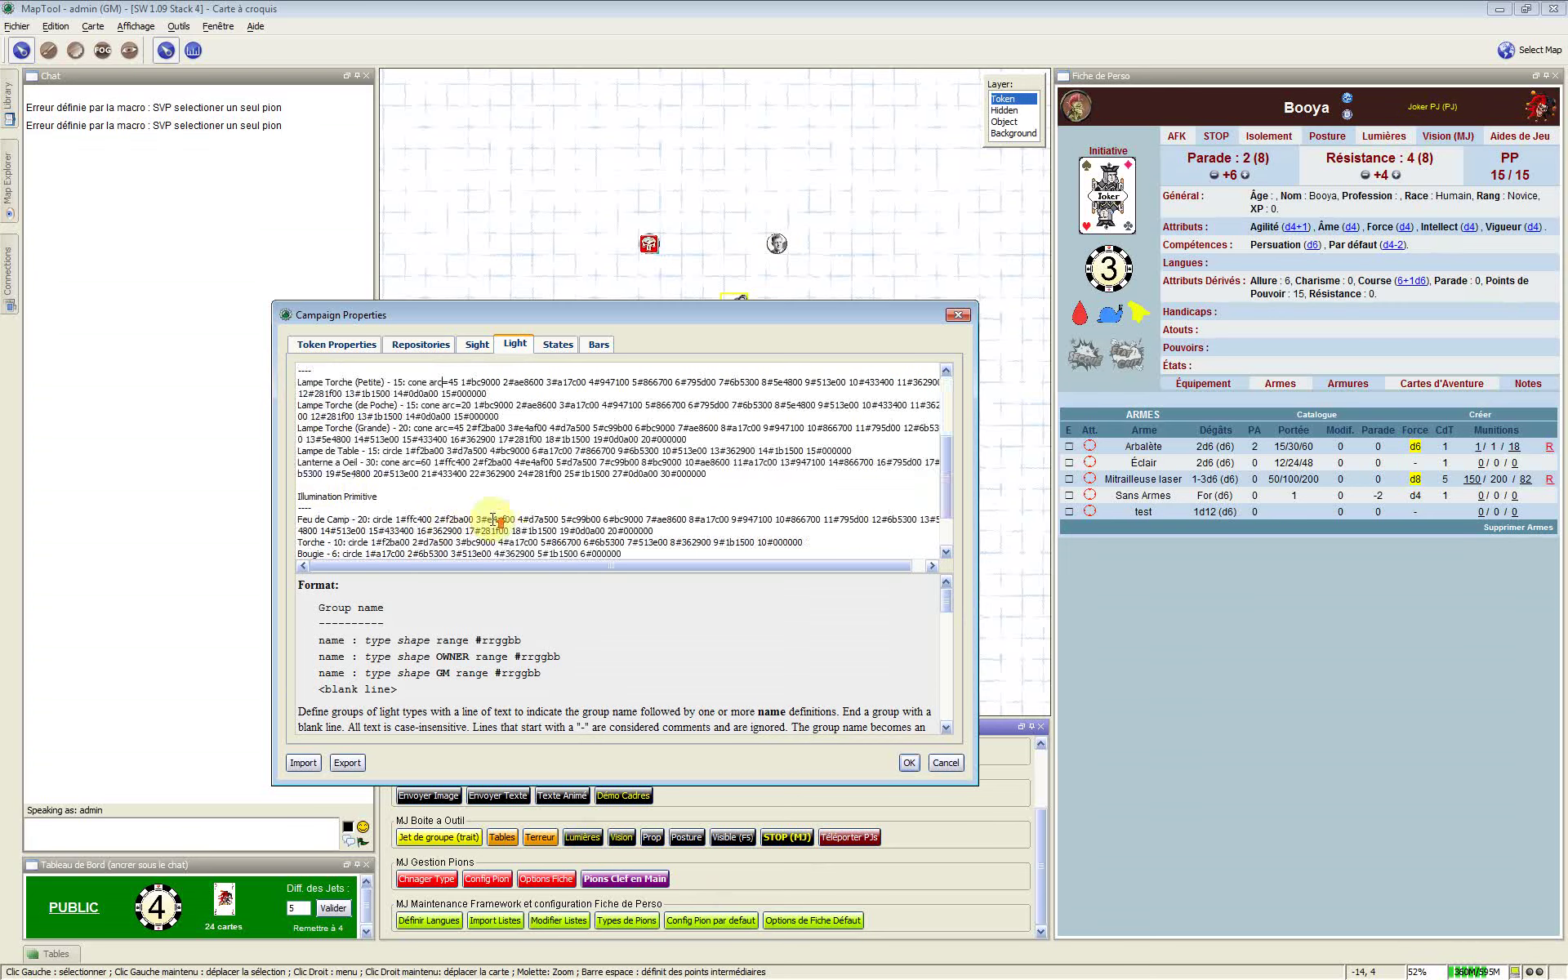
pyautogui.scroll(4, 493, 519)
pyautogui.scroll(-4, 519, 529)
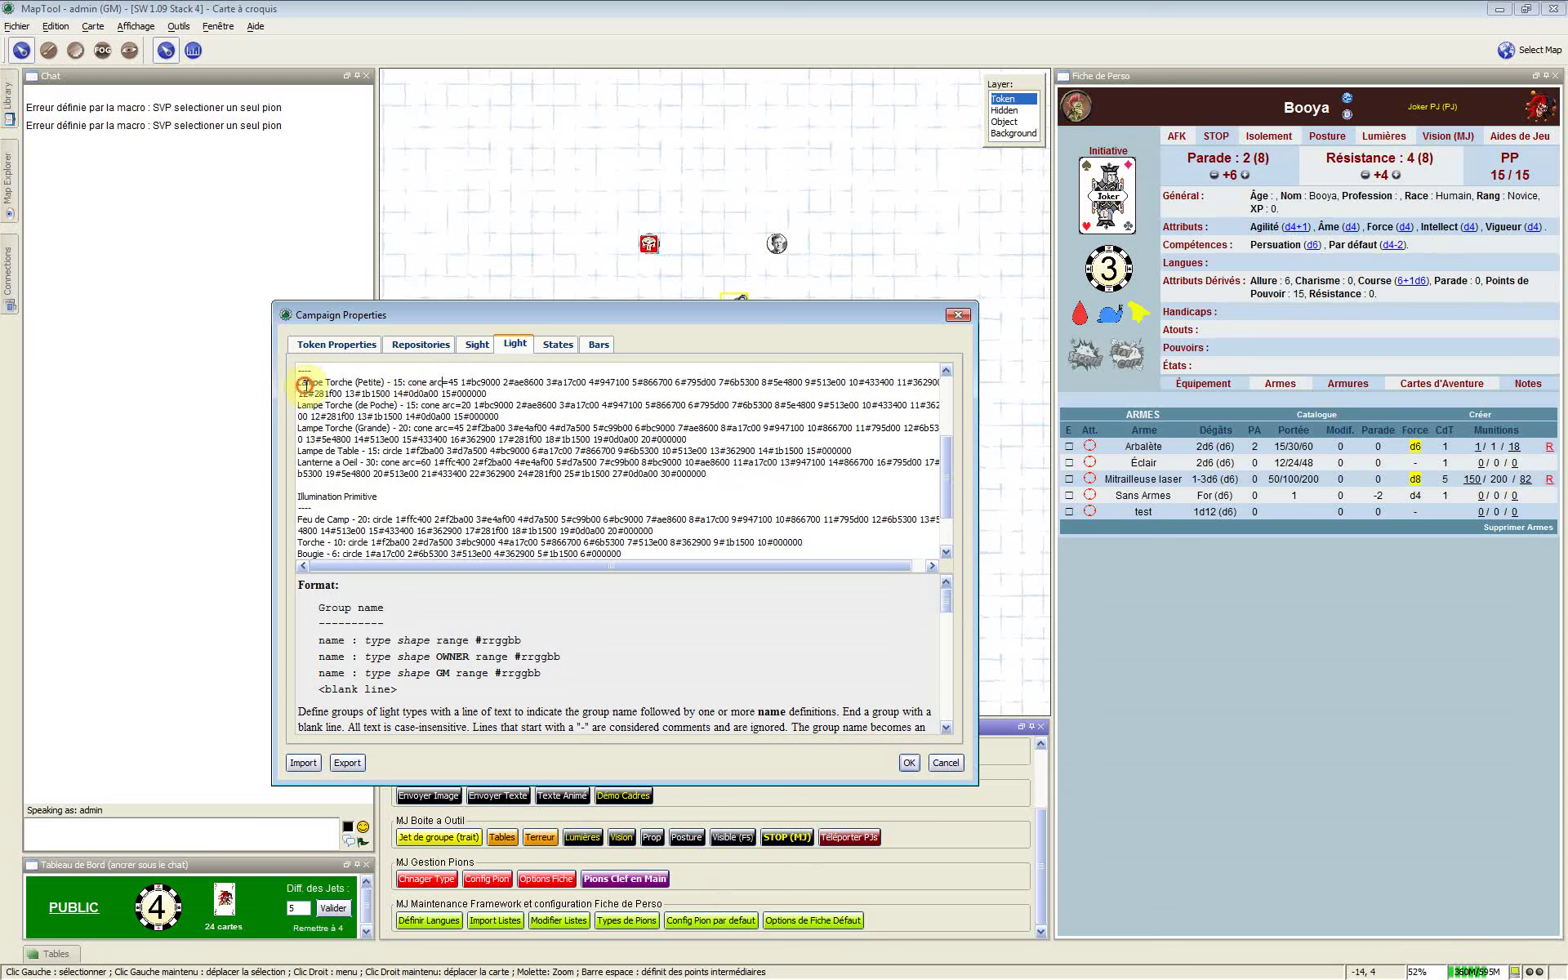
pyautogui.click(302, 383)
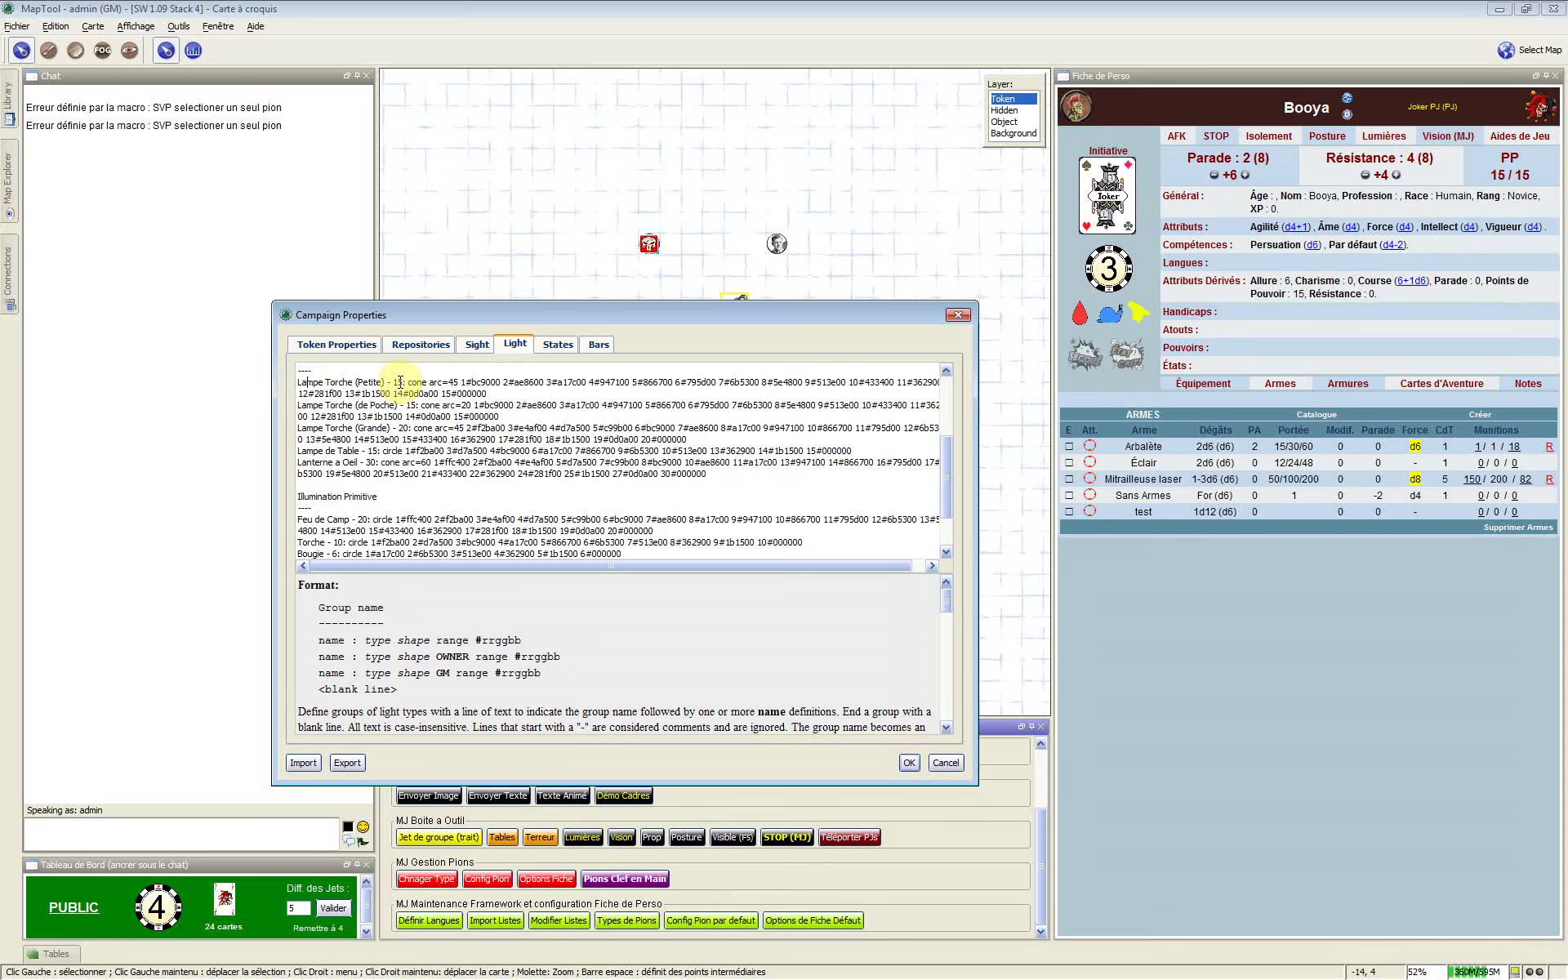
pyautogui.click(393, 380)
pyautogui.click(401, 381)
pyautogui.click(384, 382)
pyautogui.click(415, 380)
pyautogui.doubleClick(414, 381)
pyautogui.click(429, 382)
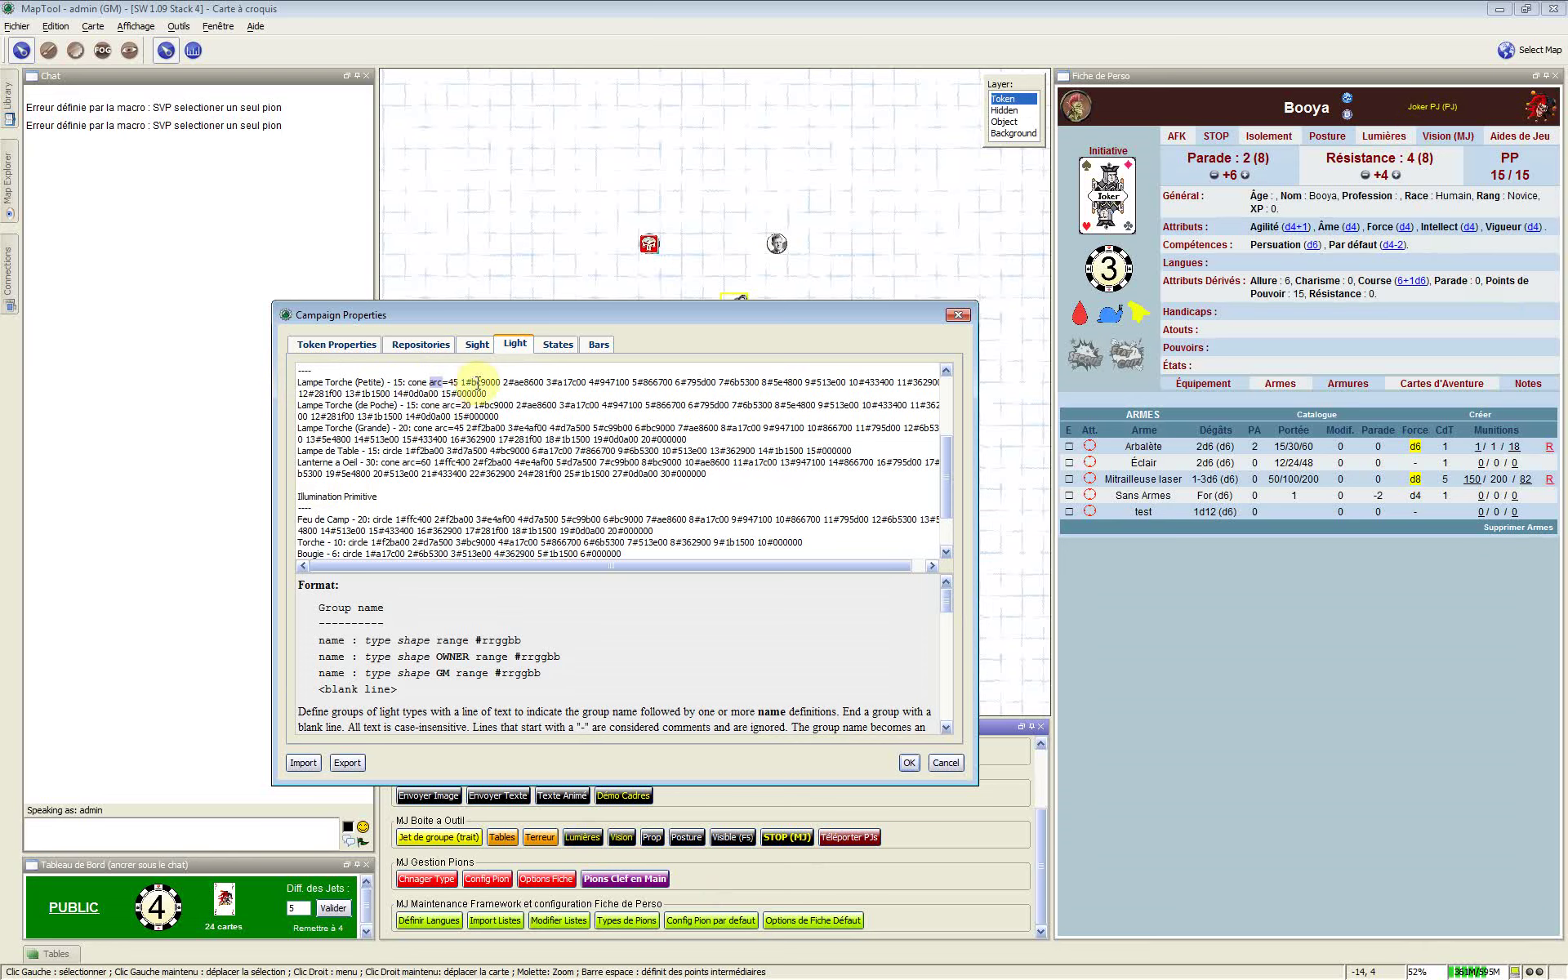
# Highlight the arc=45 option, the first ring 1#bc9000 and the second ring's distance in Lampe Torche (Petite)
pyautogui.keyDown('shift'); pyautogui.click(459, 382); pyautogui.keyUp('shift')
pyautogui.keyDown('shift'); pyautogui.click(461, 381); pyautogui.keyUp('shift')
pyautogui.moveTo(473, 382); pyautogui.dragTo(499, 383)
pyautogui.keyDown('shift'); pyautogui.click(460, 388); pyautogui.keyUp('shift')
pyautogui.click(458, 390)
pyautogui.click(464, 378)
pyautogui.click(459, 381)
pyautogui.moveTo(487, 390); pyautogui.dragTo(468, 378)
pyautogui.click(460, 379)
pyautogui.moveTo(465, 382); pyautogui.dragTo(502, 377)
pyautogui.click(509, 380)
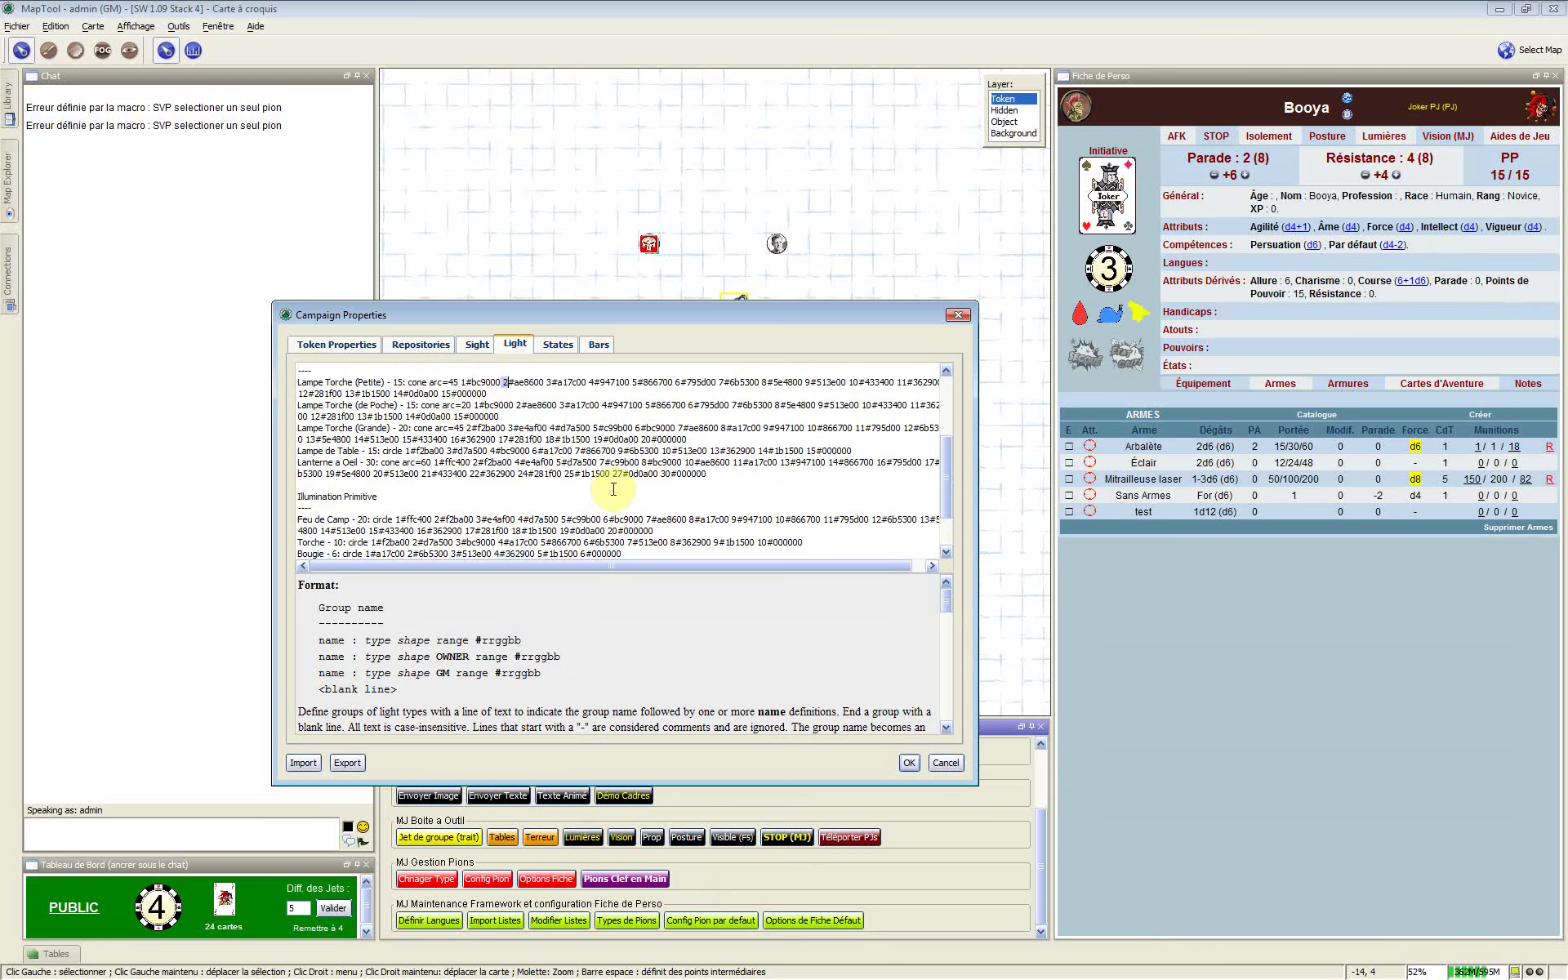
# Highlight all light definitions under Illumination Moderne, followed by the whole Illumination Primitive group
pyautogui.click(718, 472)
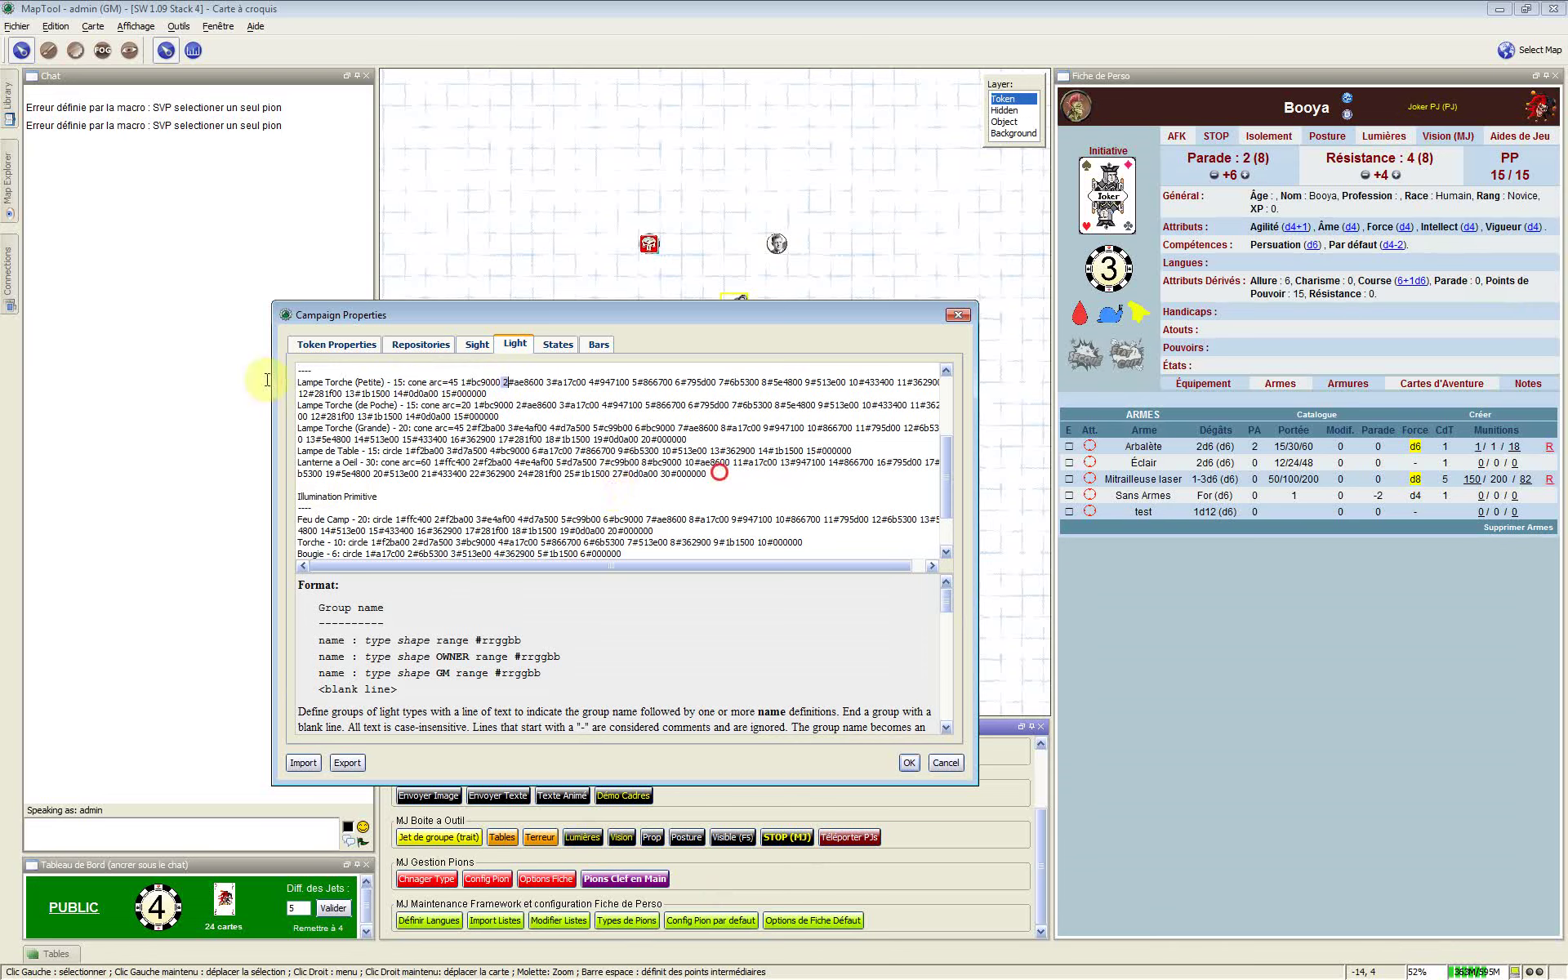
pyautogui.keyDown('shift'); pyautogui.click(267, 380); pyautogui.keyUp('shift')
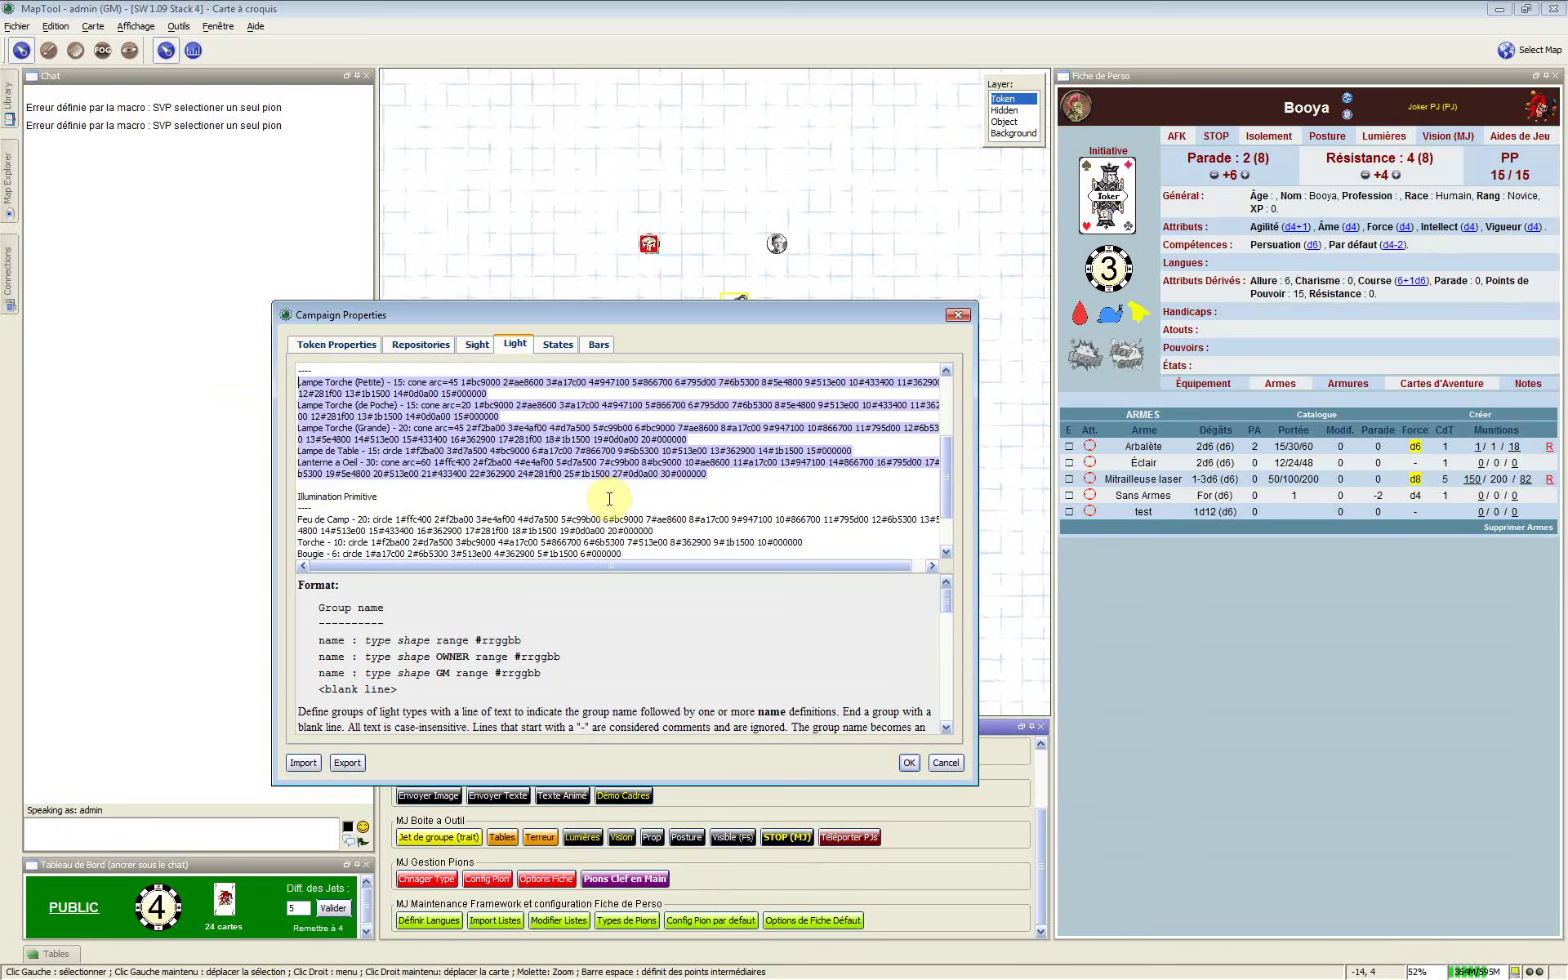
pyautogui.scroll(-3, 609, 499)
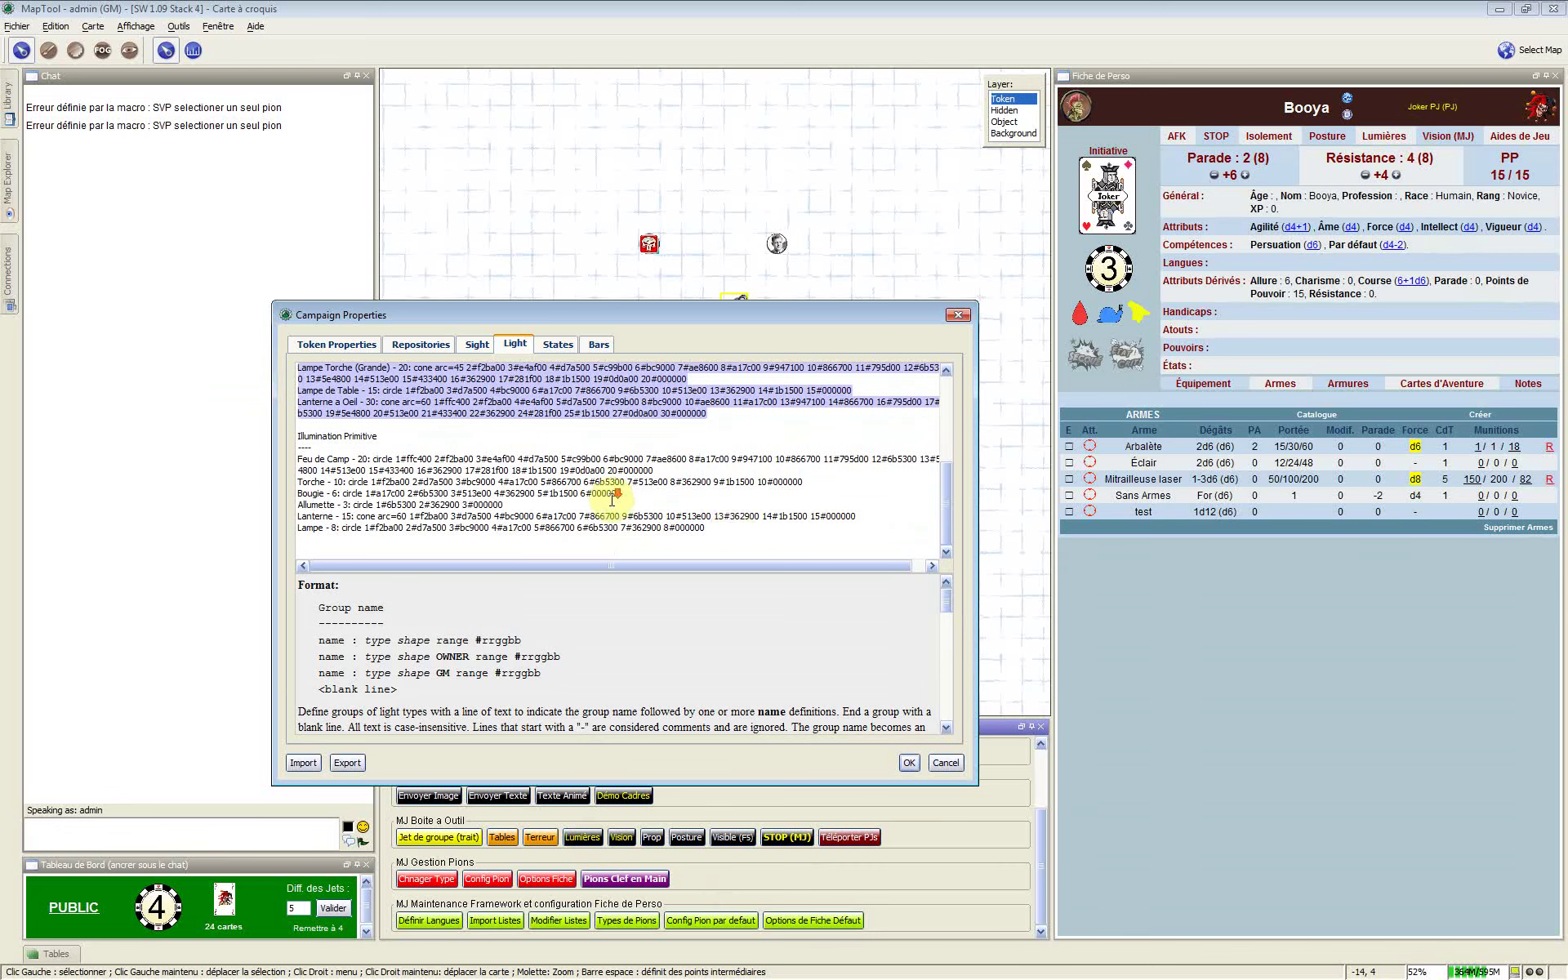
pyautogui.click(730, 528)
pyautogui.keyDown('shift'); pyautogui.click(275, 439); pyautogui.keyUp('shift')
pyautogui.click(603, 477)
# Review the light definitions from first to last and highlight the group name Illumination Primitive
pyautogui.scroll(8, 400, 461)
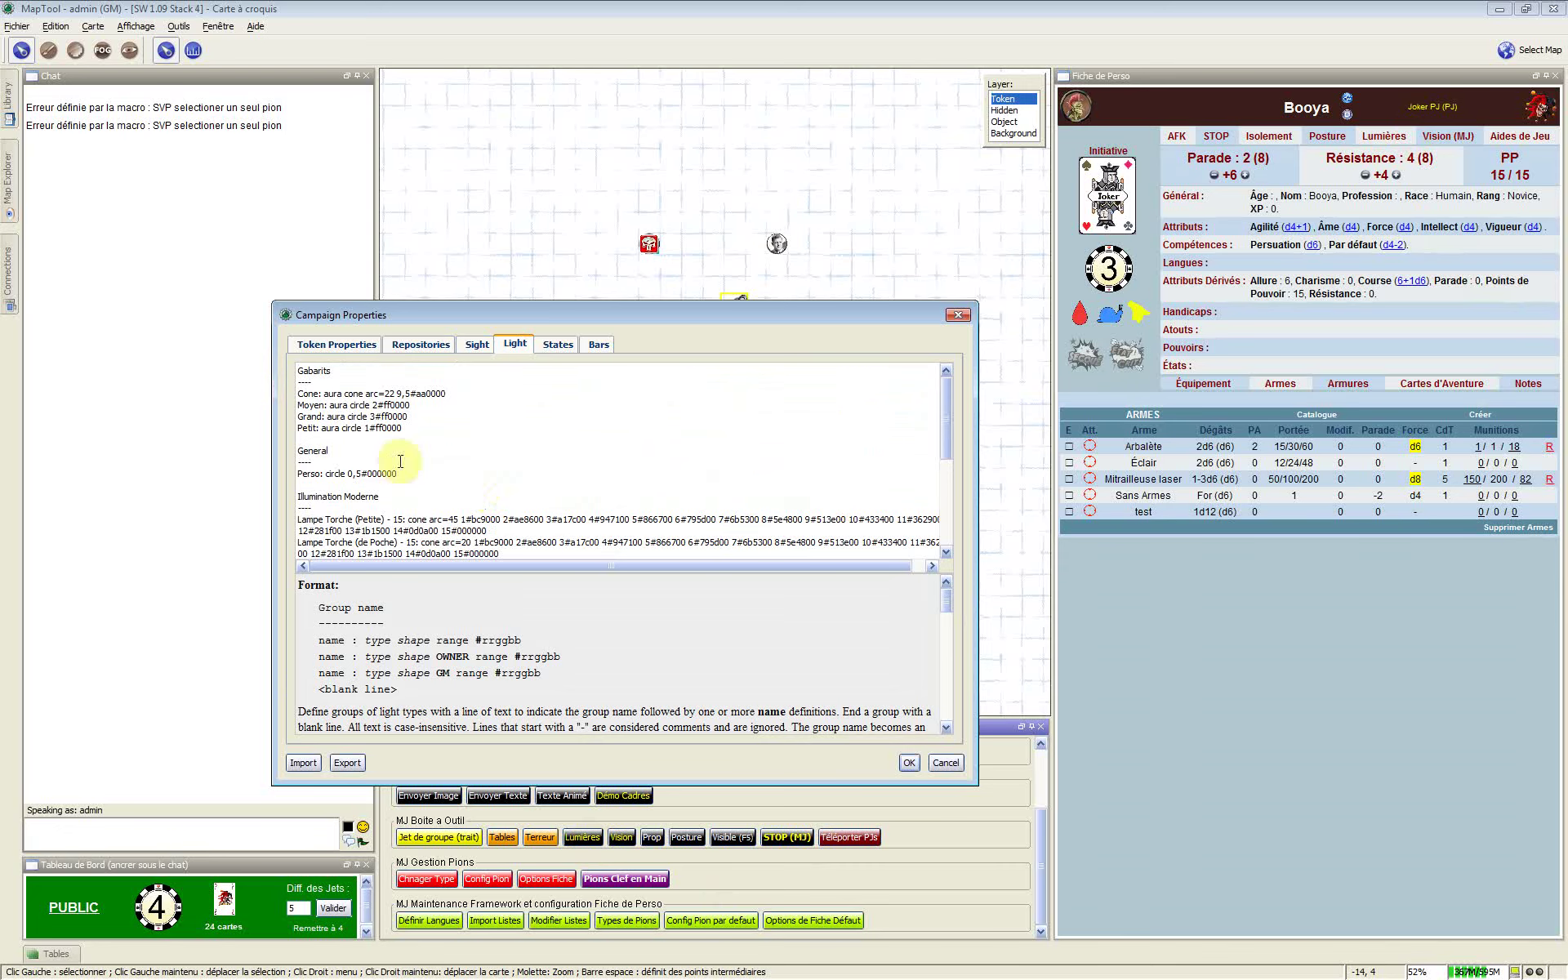
pyautogui.click(408, 458)
pyautogui.click(492, 491)
pyautogui.scroll(-6, 492, 491)
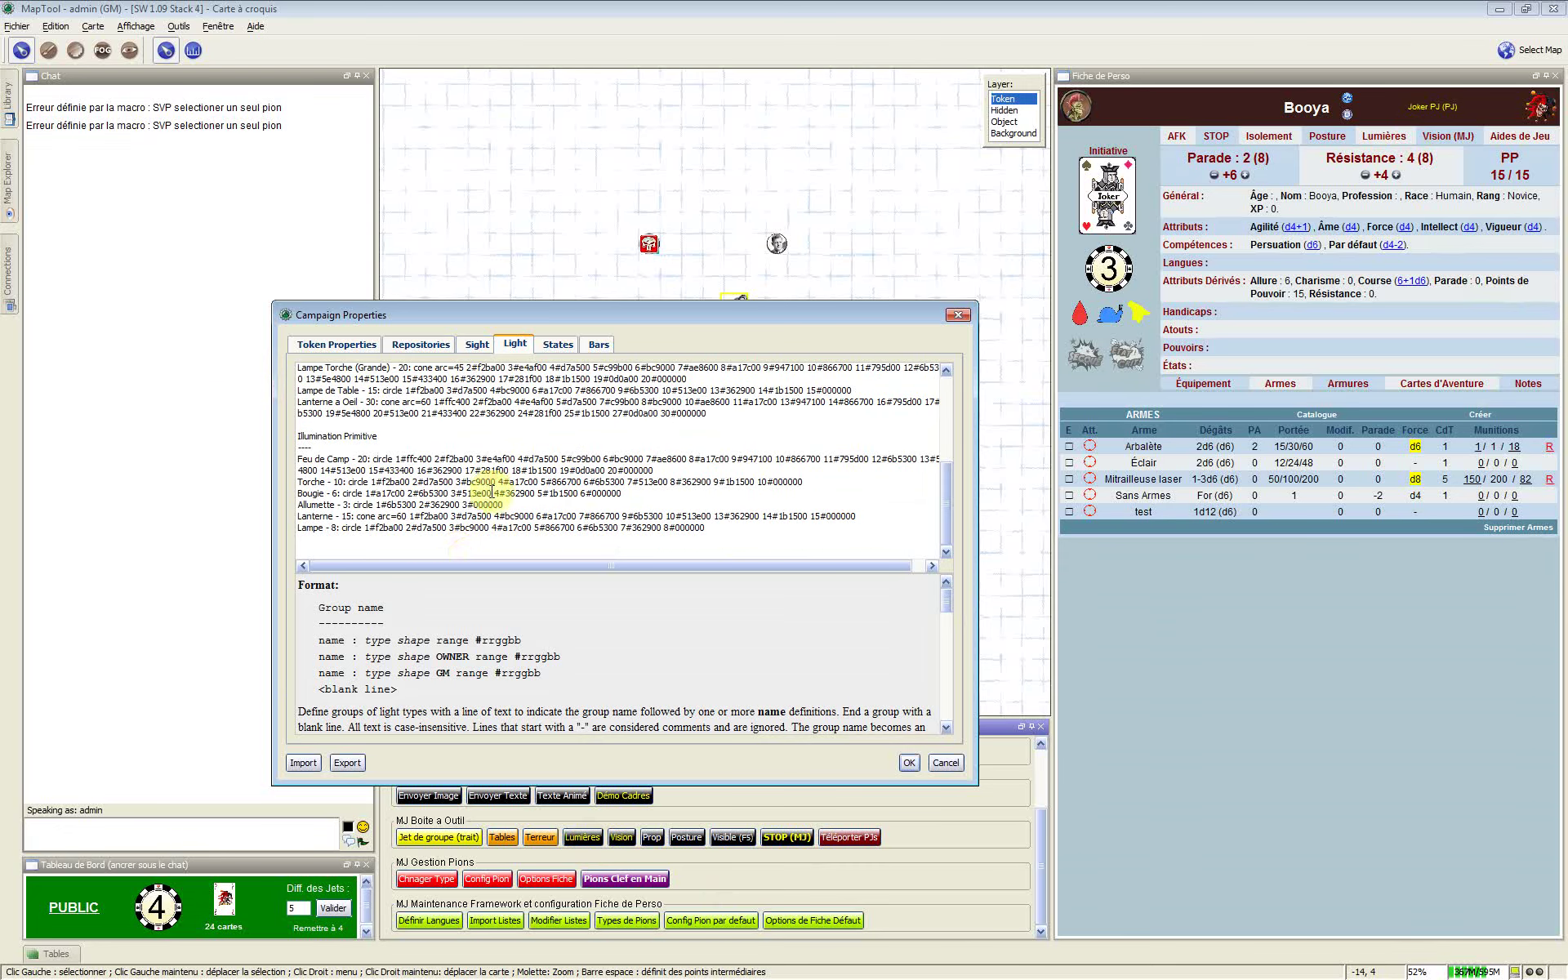
pyautogui.click(455, 553)
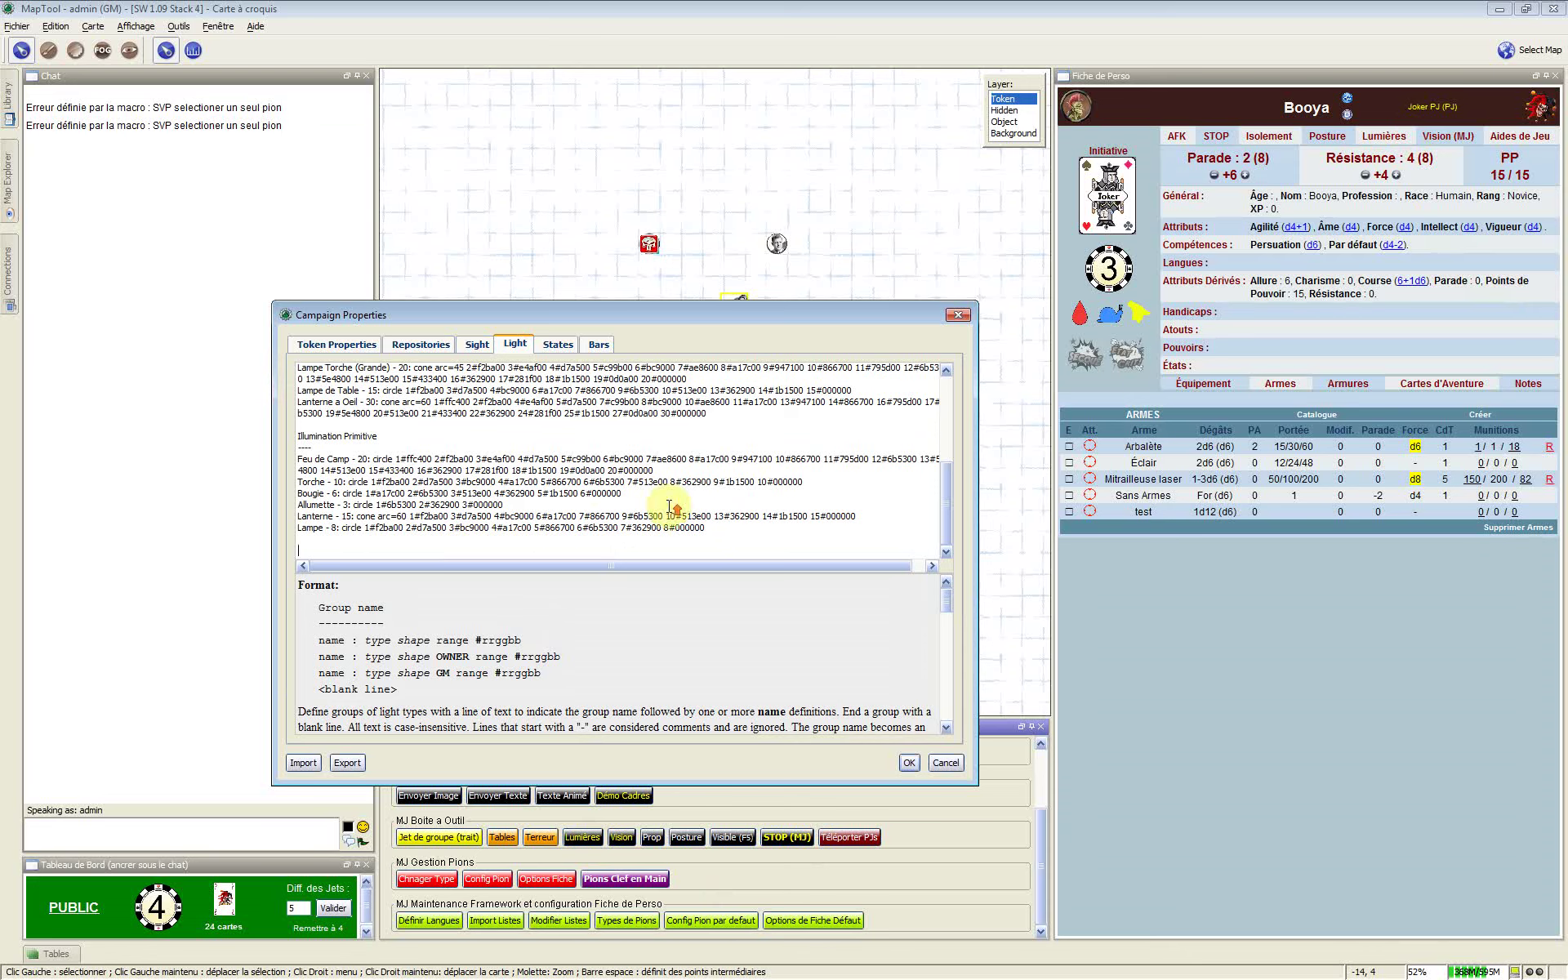
pyautogui.click(387, 440)
pyautogui.keyDown('shift'); pyautogui.click(283, 436); pyautogui.keyUp('shift')
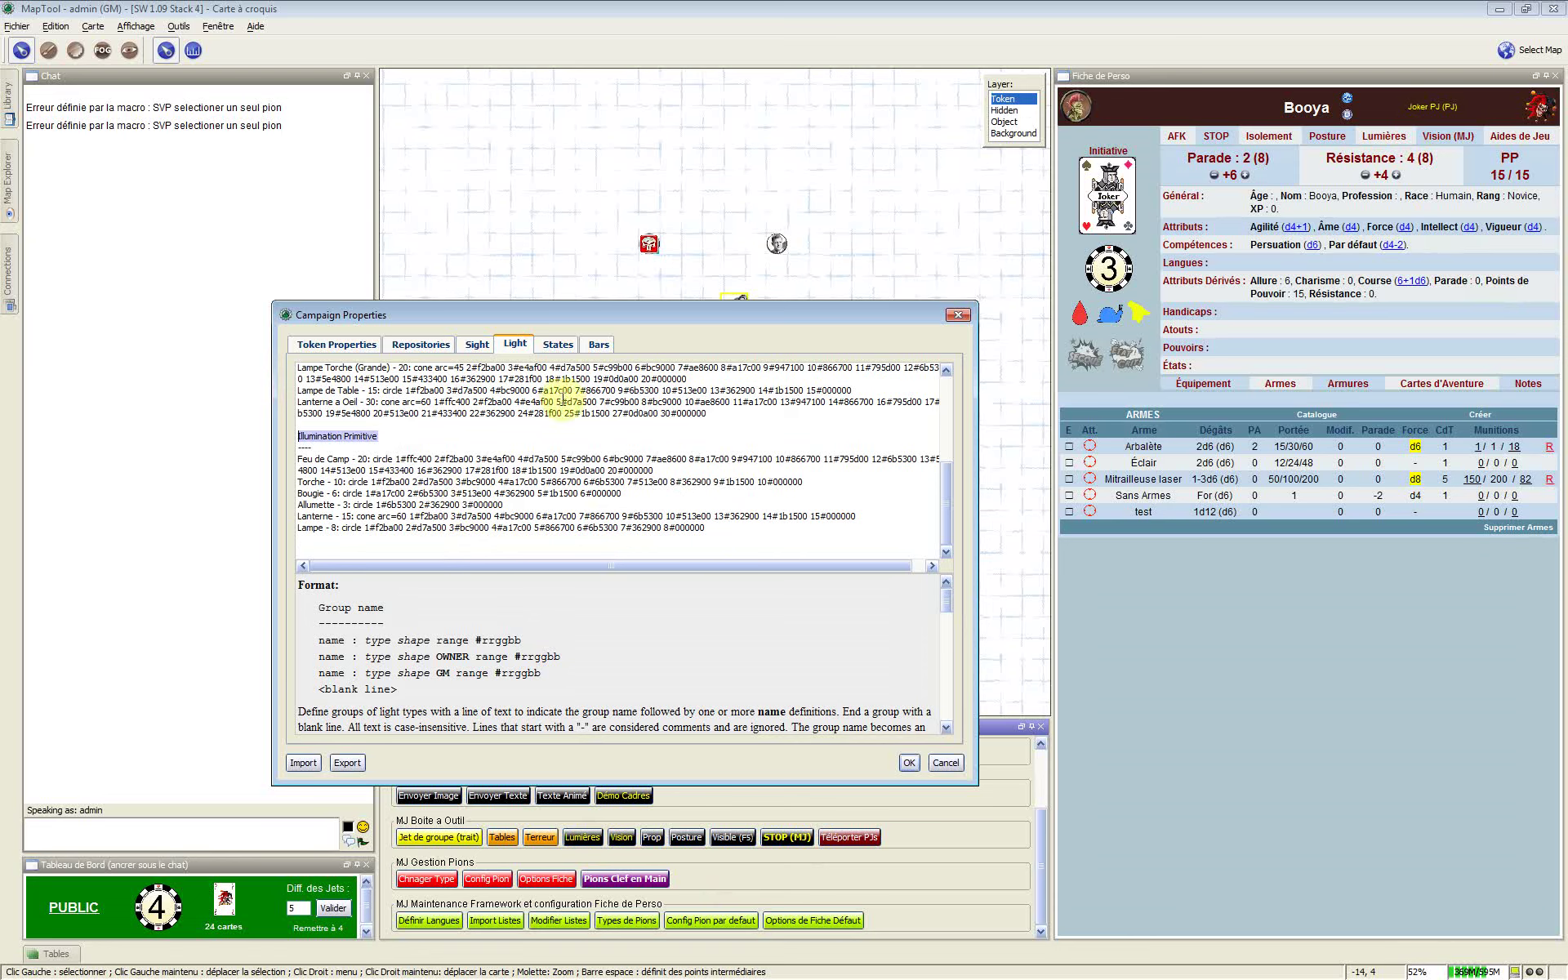
# Show the campaign's token states and look through the list from À couvert to Parade +2
pyautogui.click(558, 344)
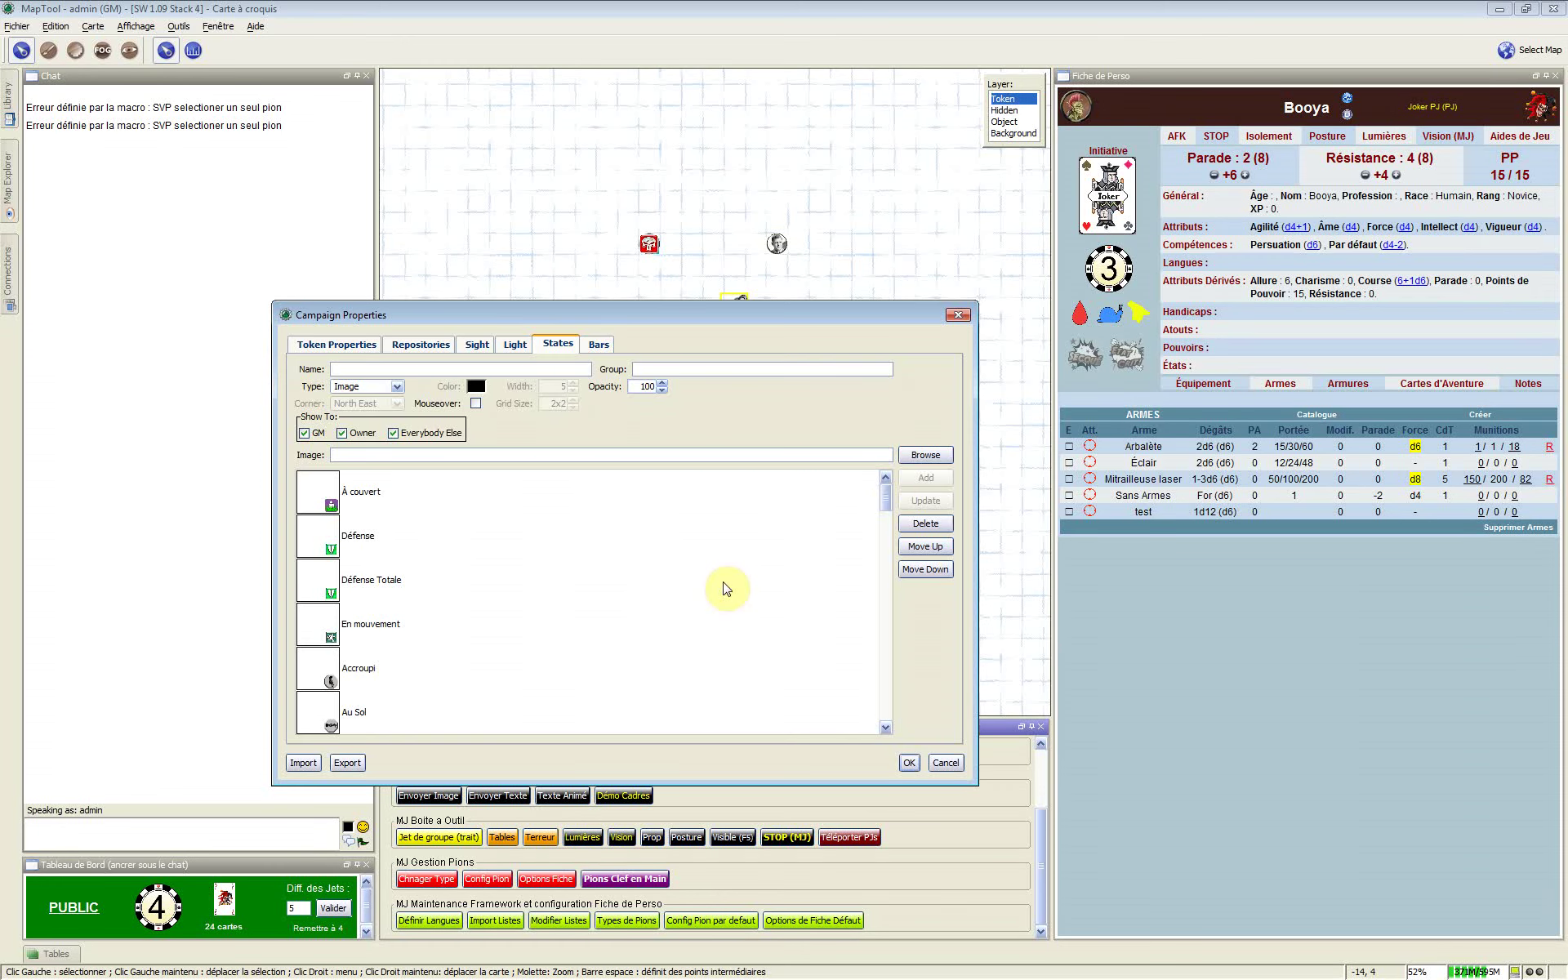
pyautogui.click(886, 496)
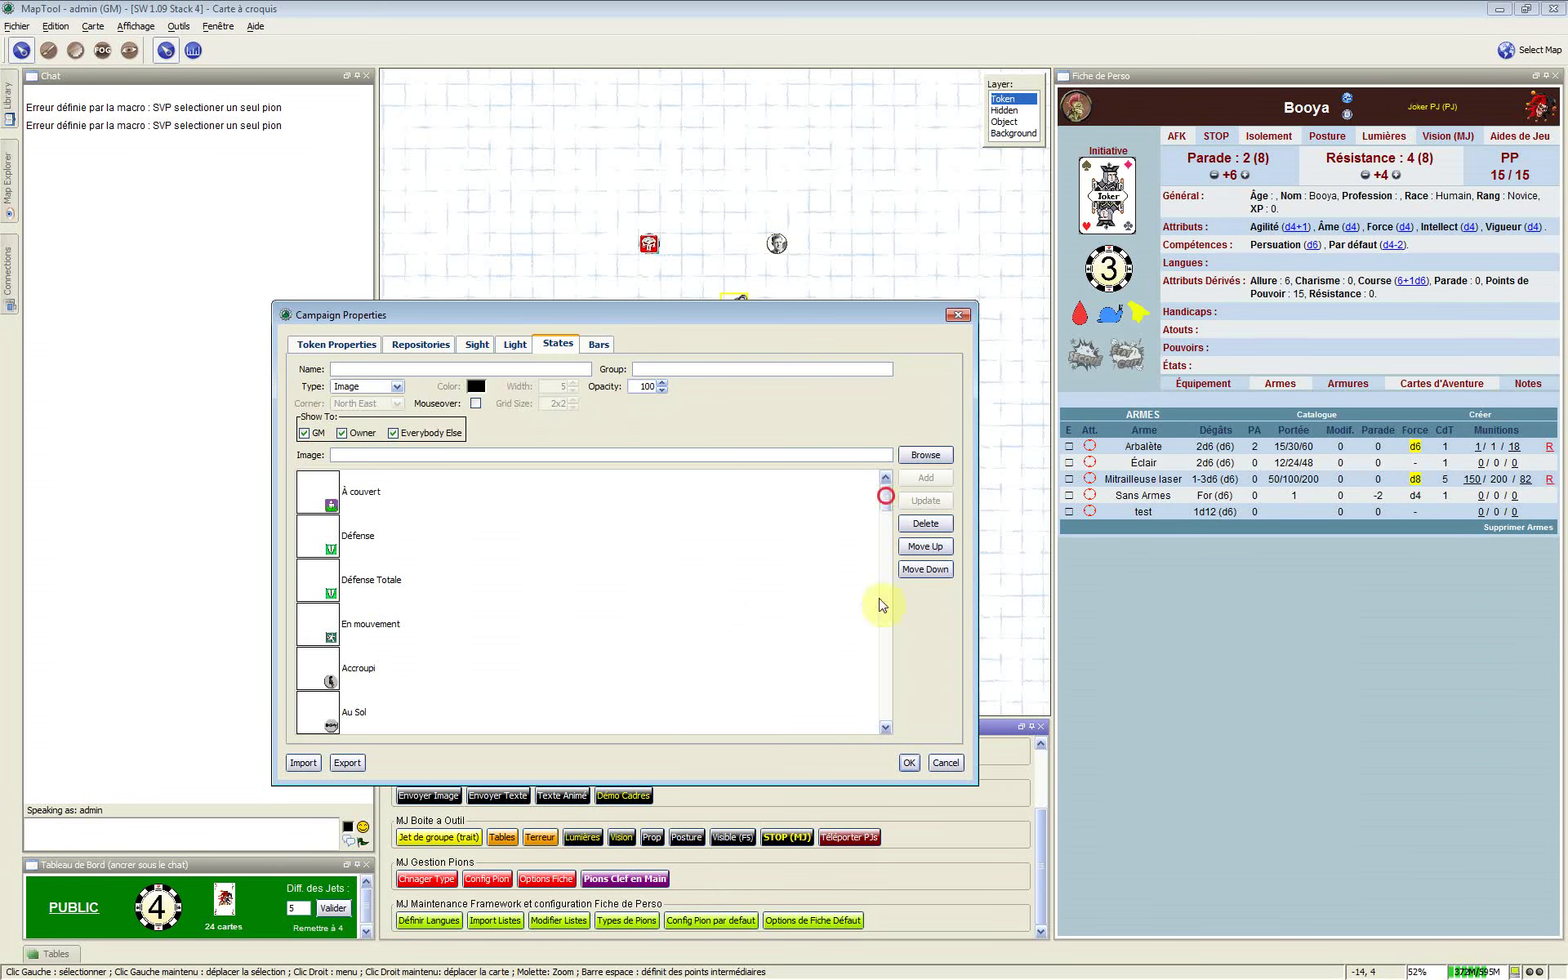
pyautogui.moveTo(882, 604); pyautogui.dragTo(872, 748)
pyautogui.click(888, 483)
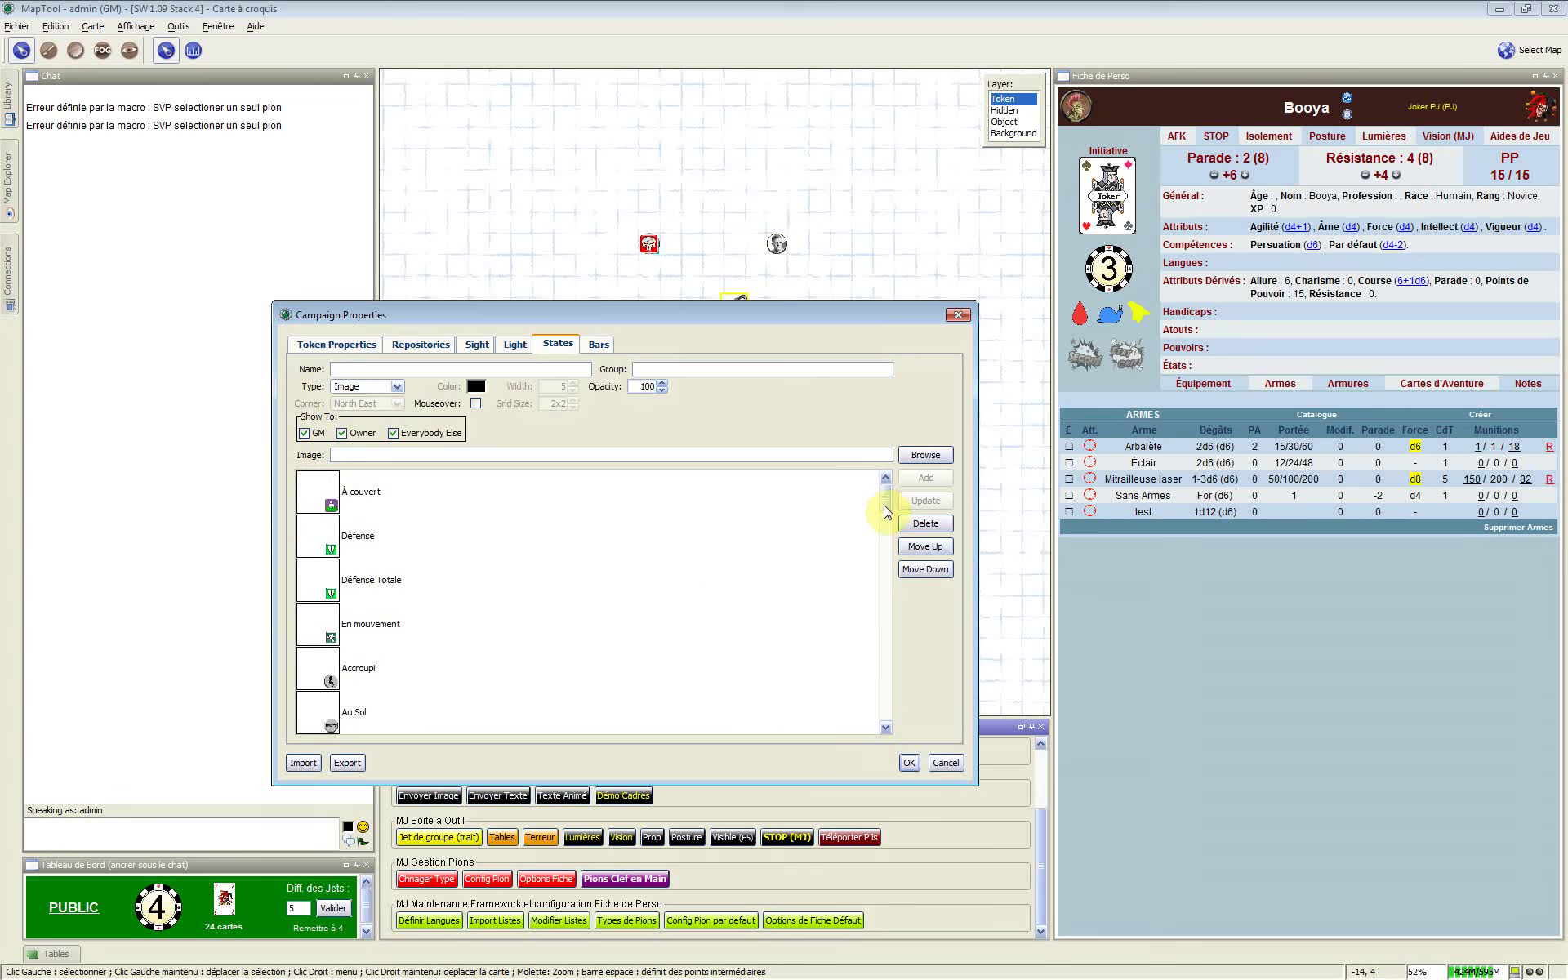
pyautogui.click(883, 505)
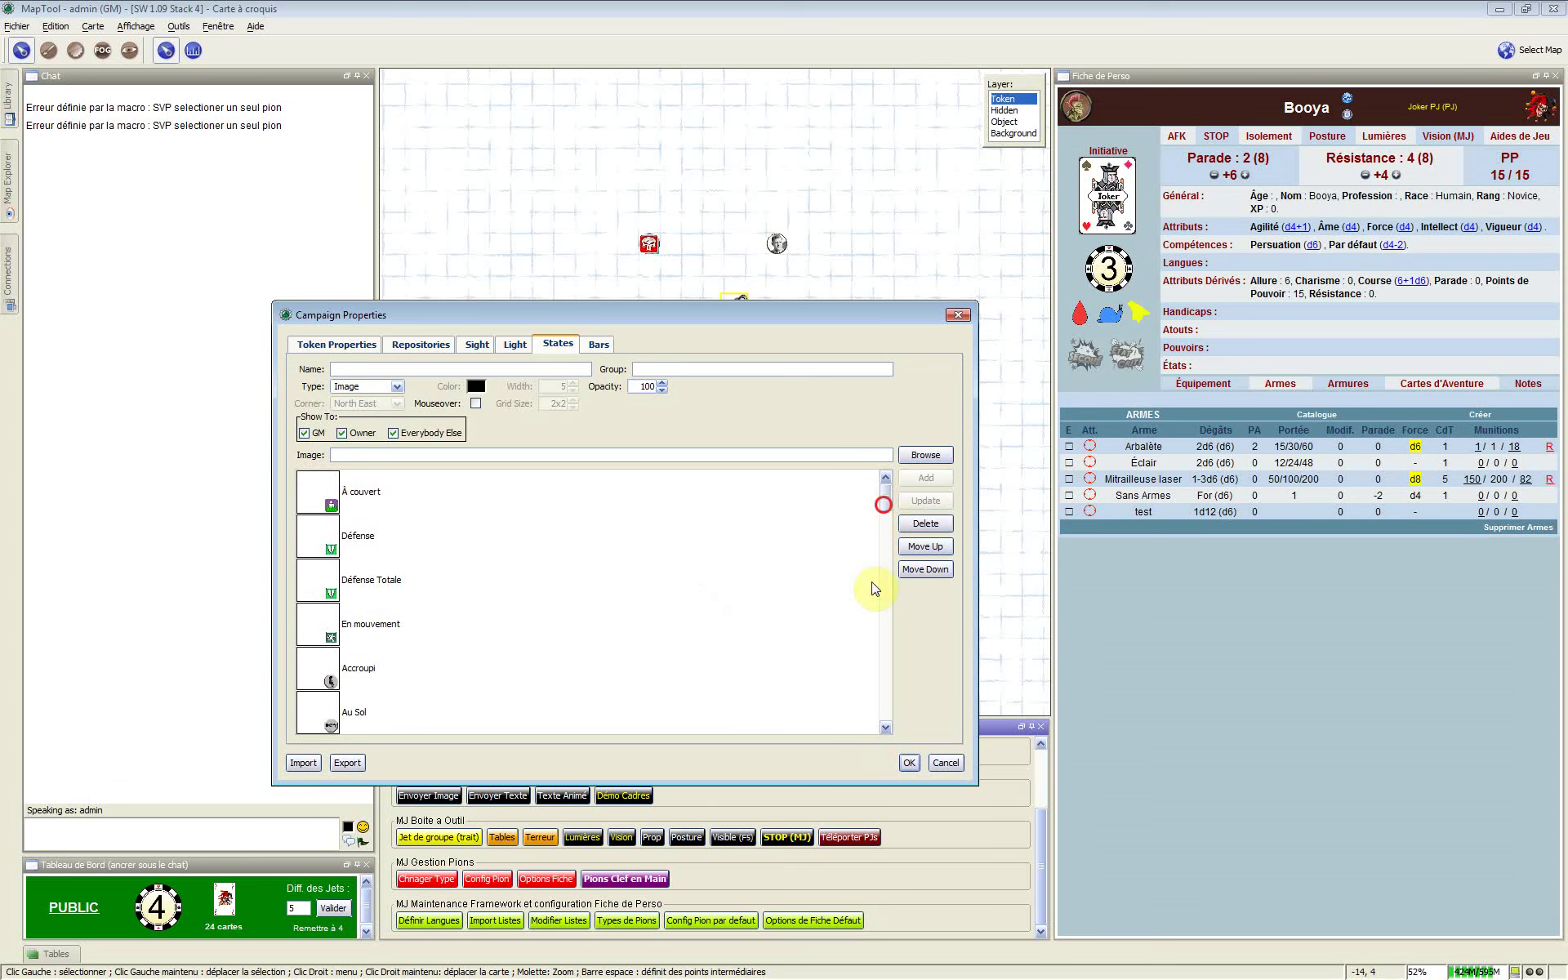
pyautogui.scroll(-5, 874, 588)
pyautogui.scroll(-5, 870, 552)
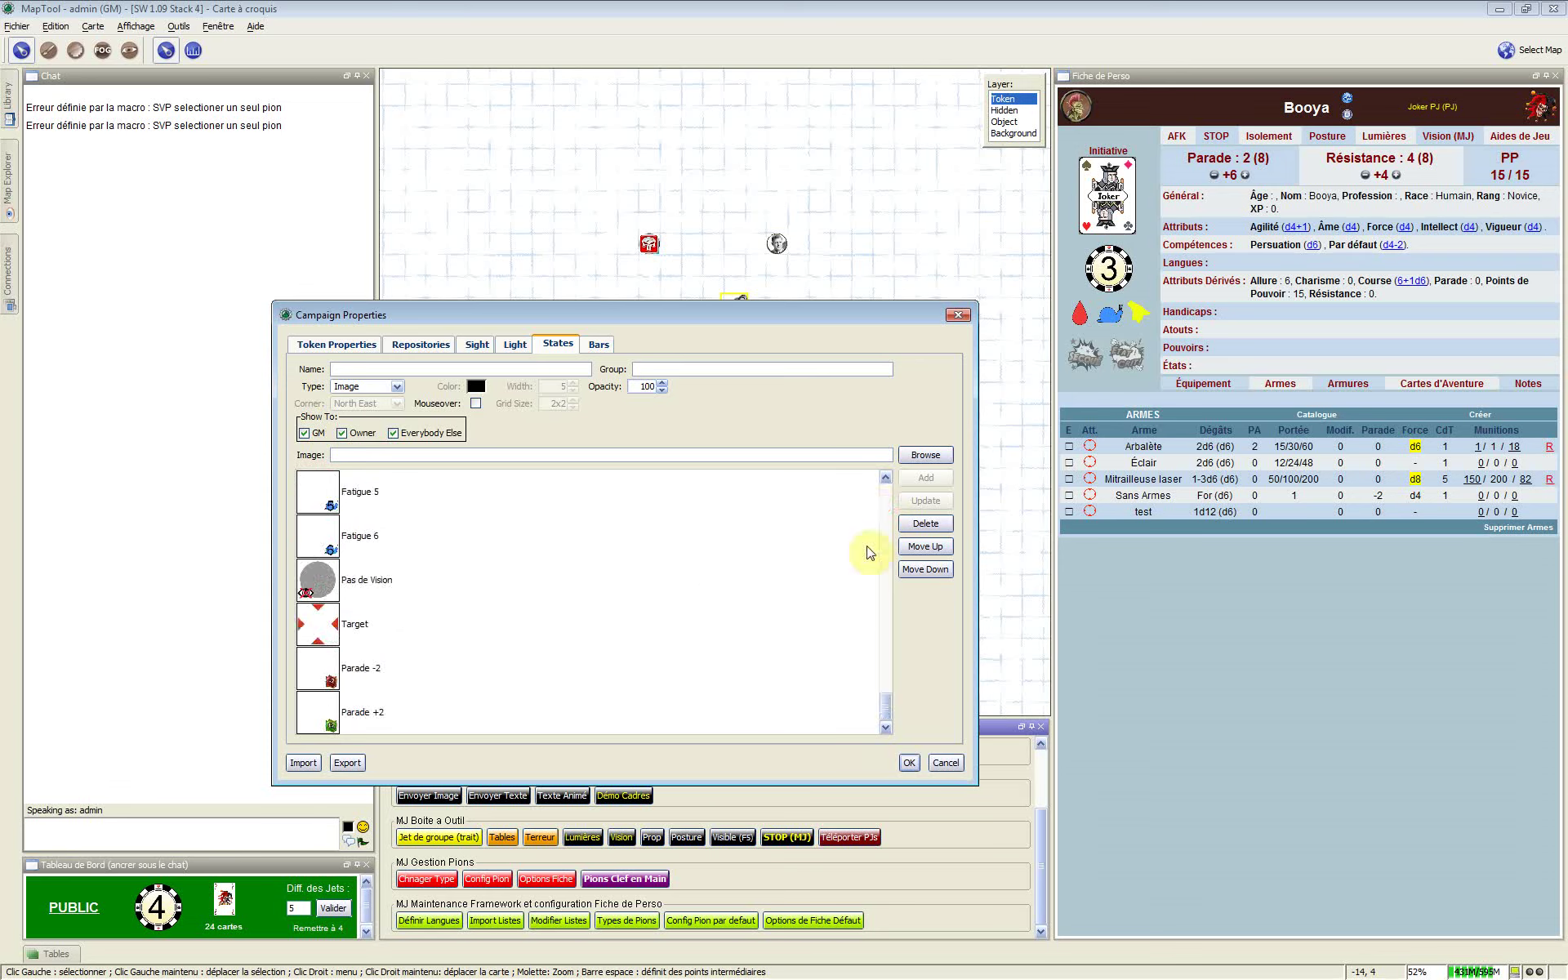
pyautogui.scroll(10, 869, 523)
pyautogui.scroll(2, 870, 496)
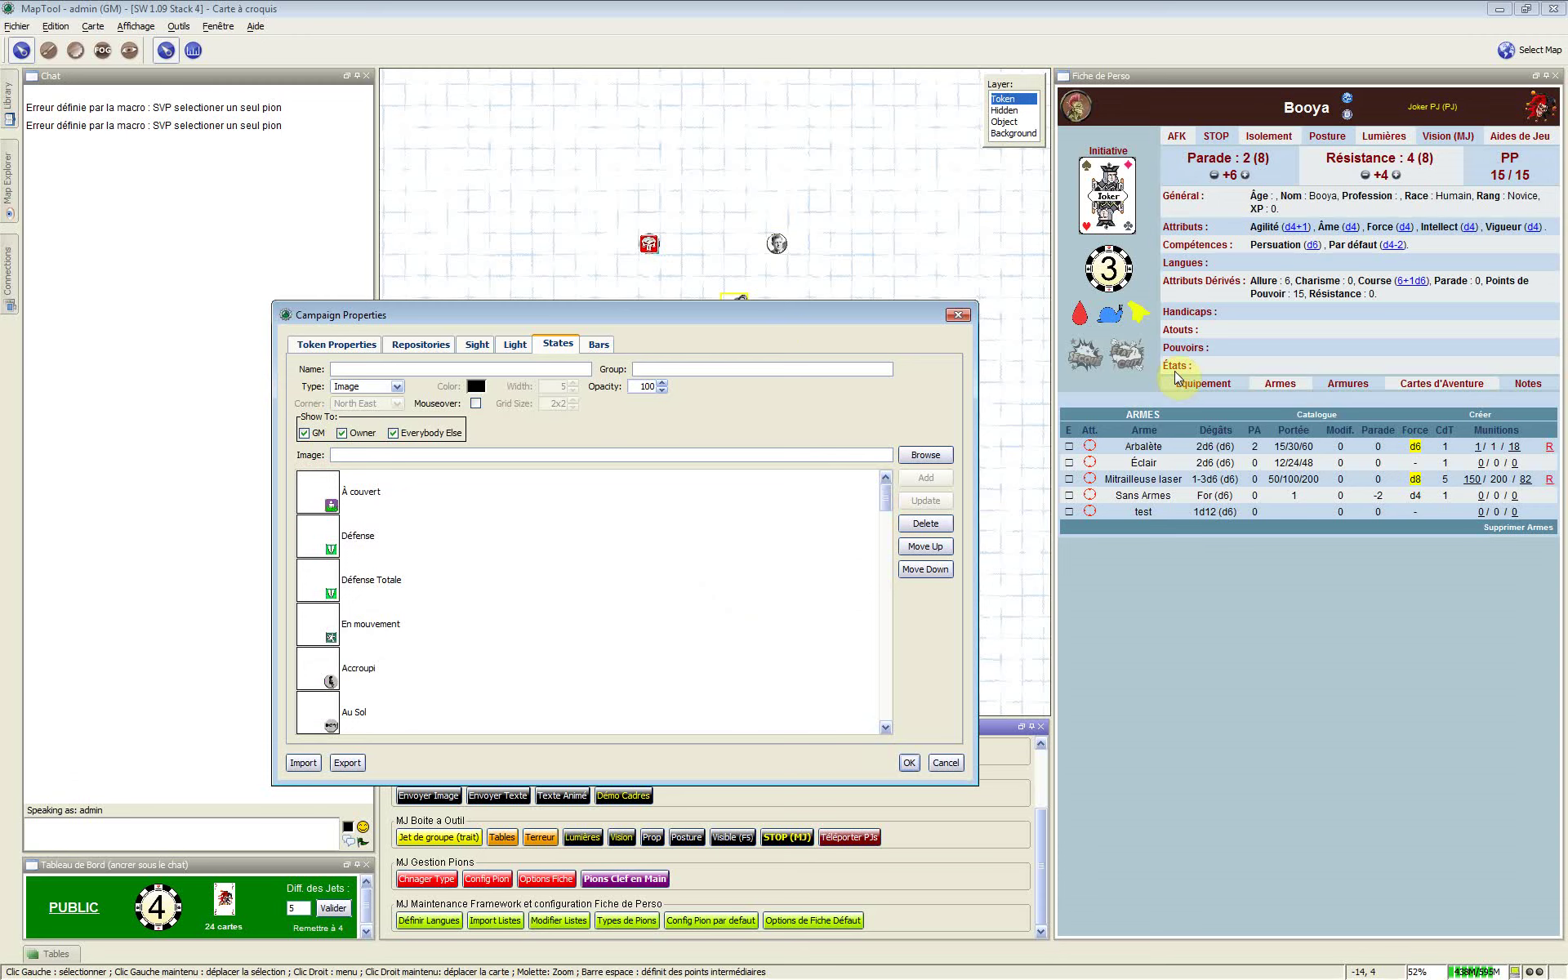
# Display the Défense and À couvert states and highlight the <html> tag and &Agrave; code in À couvert's name
pyautogui.click(516, 552)
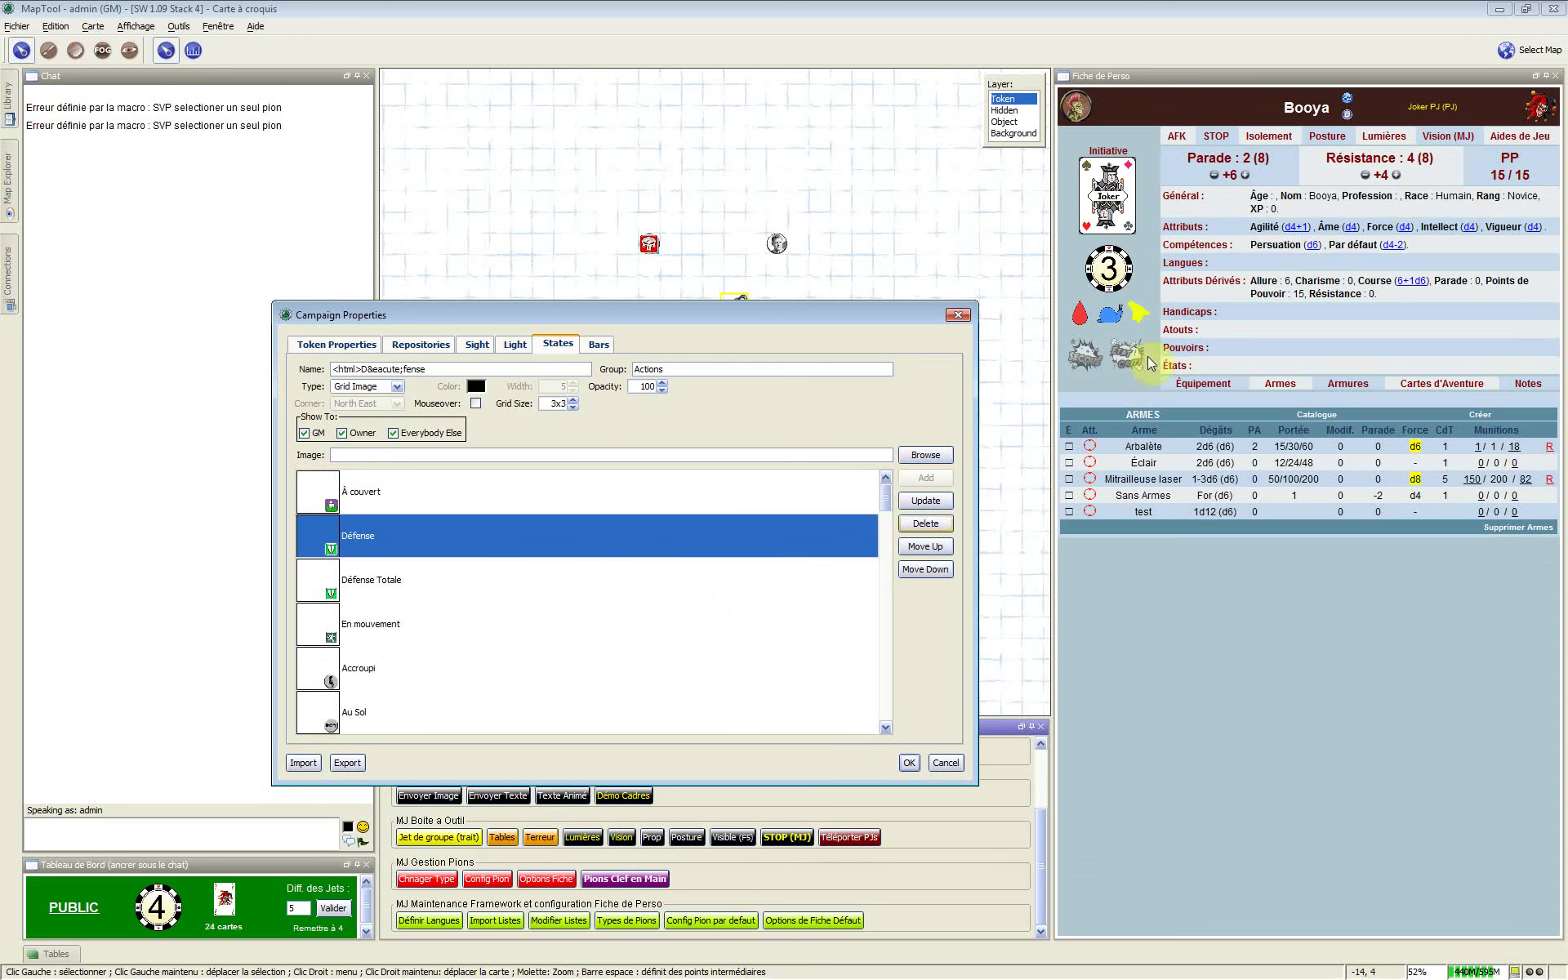
pyautogui.click(353, 503)
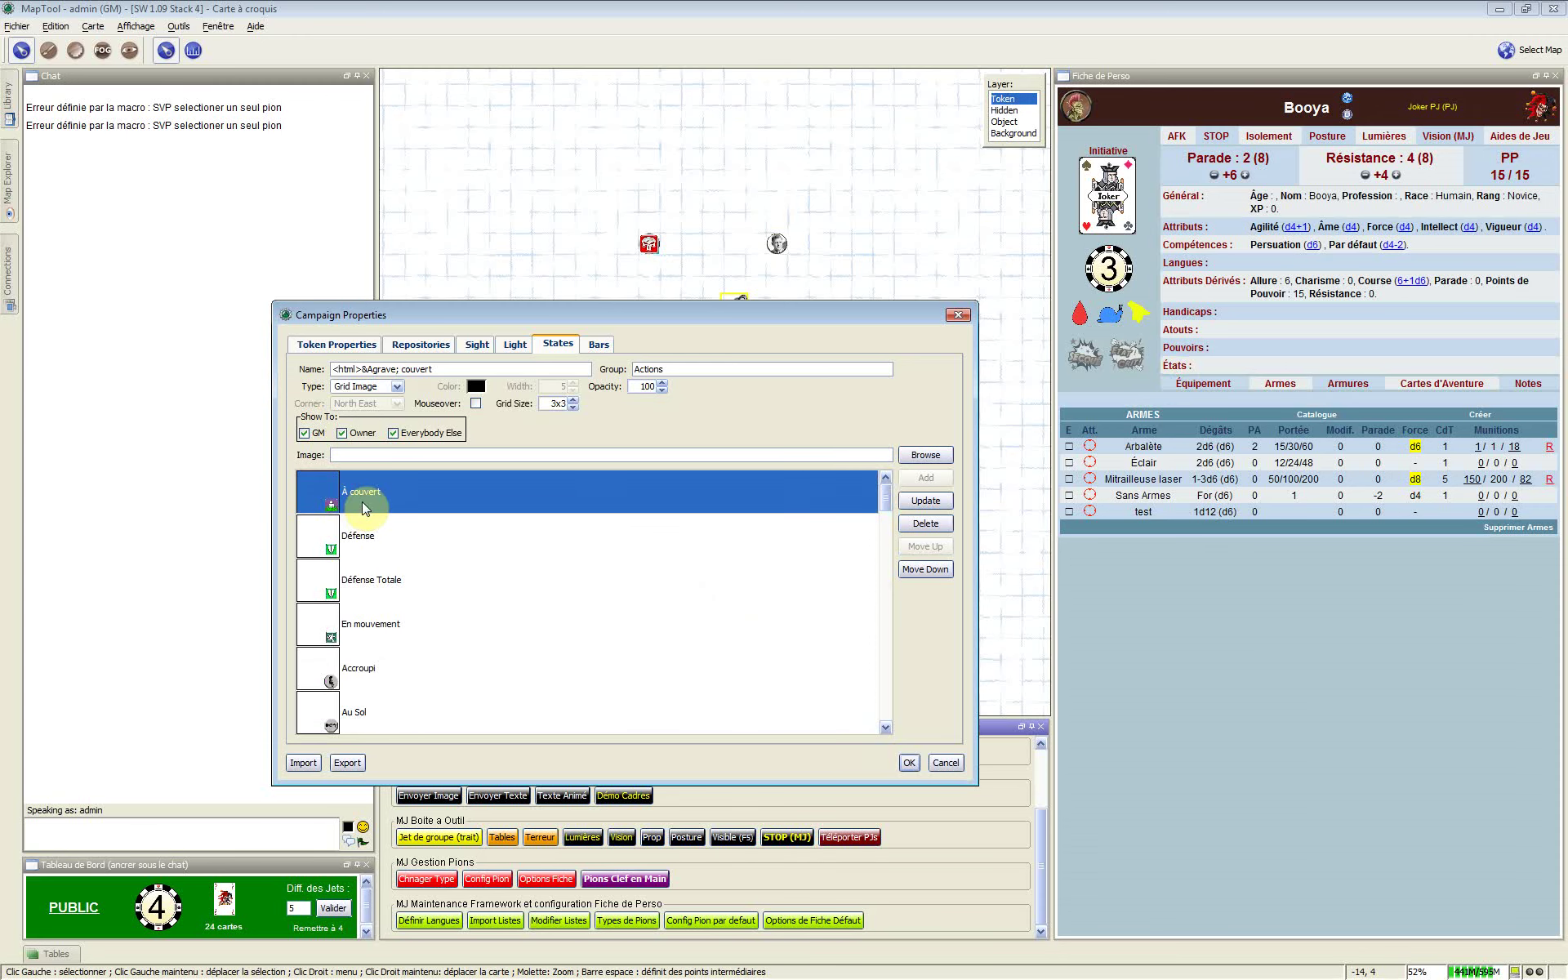
pyautogui.click(452, 368)
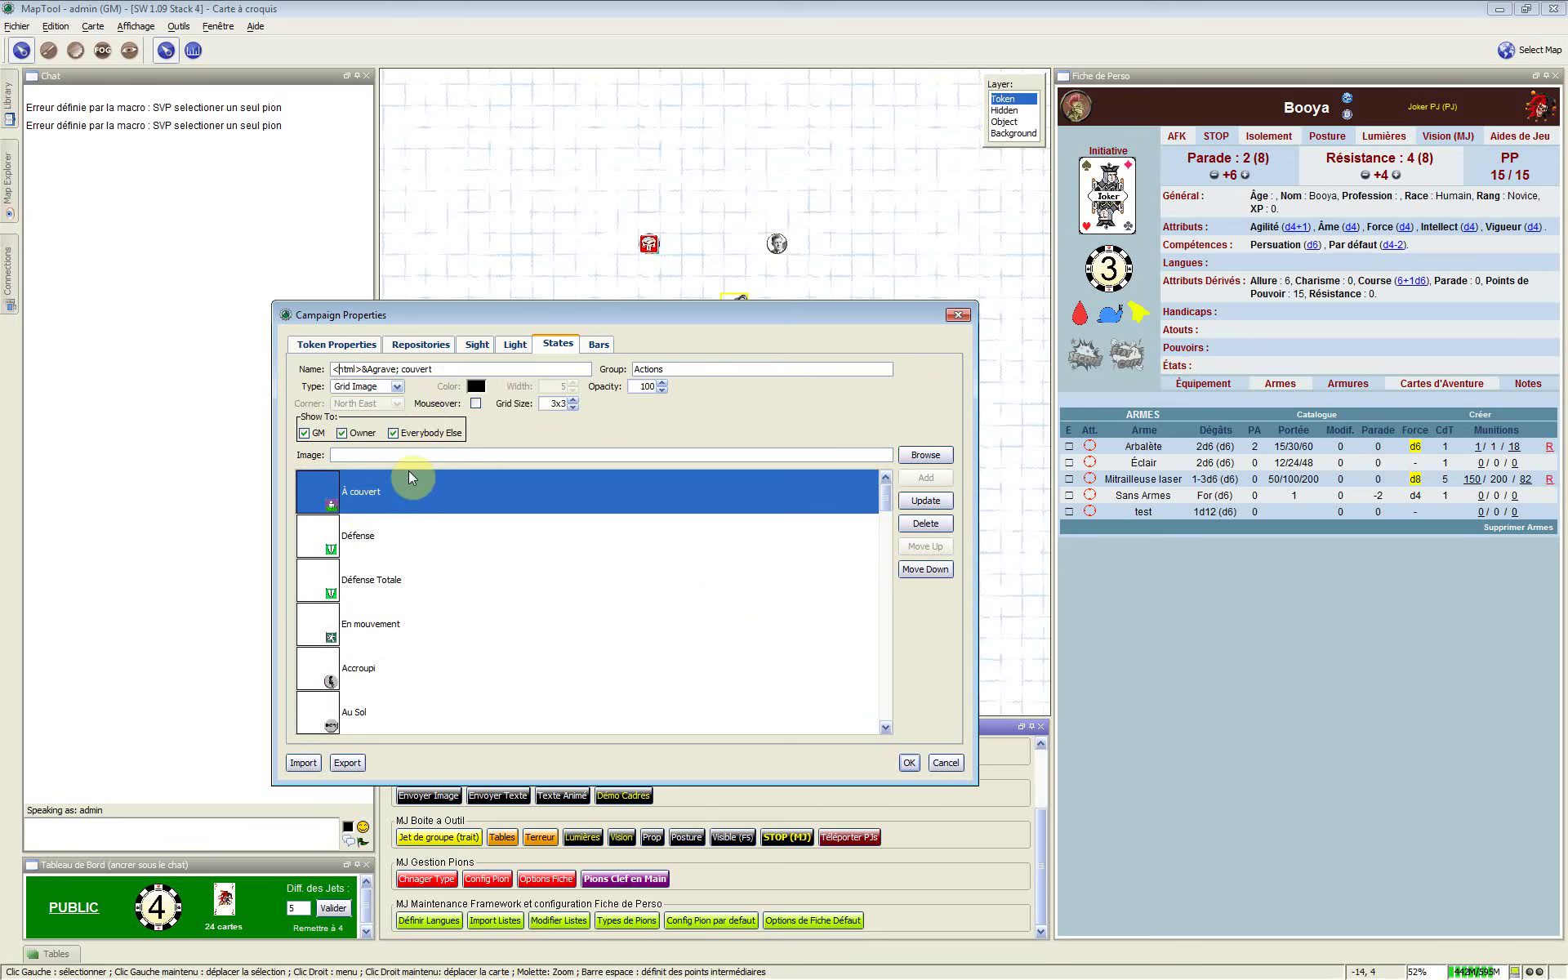
pyautogui.hotkey('shift', 'Right')
pyautogui.hotkey('shift', 'Right')
pyautogui.hotkey('shift', 'Right')
pyautogui.hotkey('shift', 'Right')
pyautogui.hotkey('shift', 'Right')
pyautogui.hotkey('shift', 'Right')
pyautogui.hotkey('shift', 'Right')
pyautogui.hotkey('shift', 'Right')
pyautogui.hotkey('shift', 'Left')
pyautogui.hotkey('shift', 'Left')
pyautogui.press('Right')
pyautogui.hotkey('ctrl', 'shift', 'Right')
pyautogui.hotkey('shift', 'Right')
# Display the definitions of the Défense Totale and En mouvement states
pyautogui.click(378, 596)
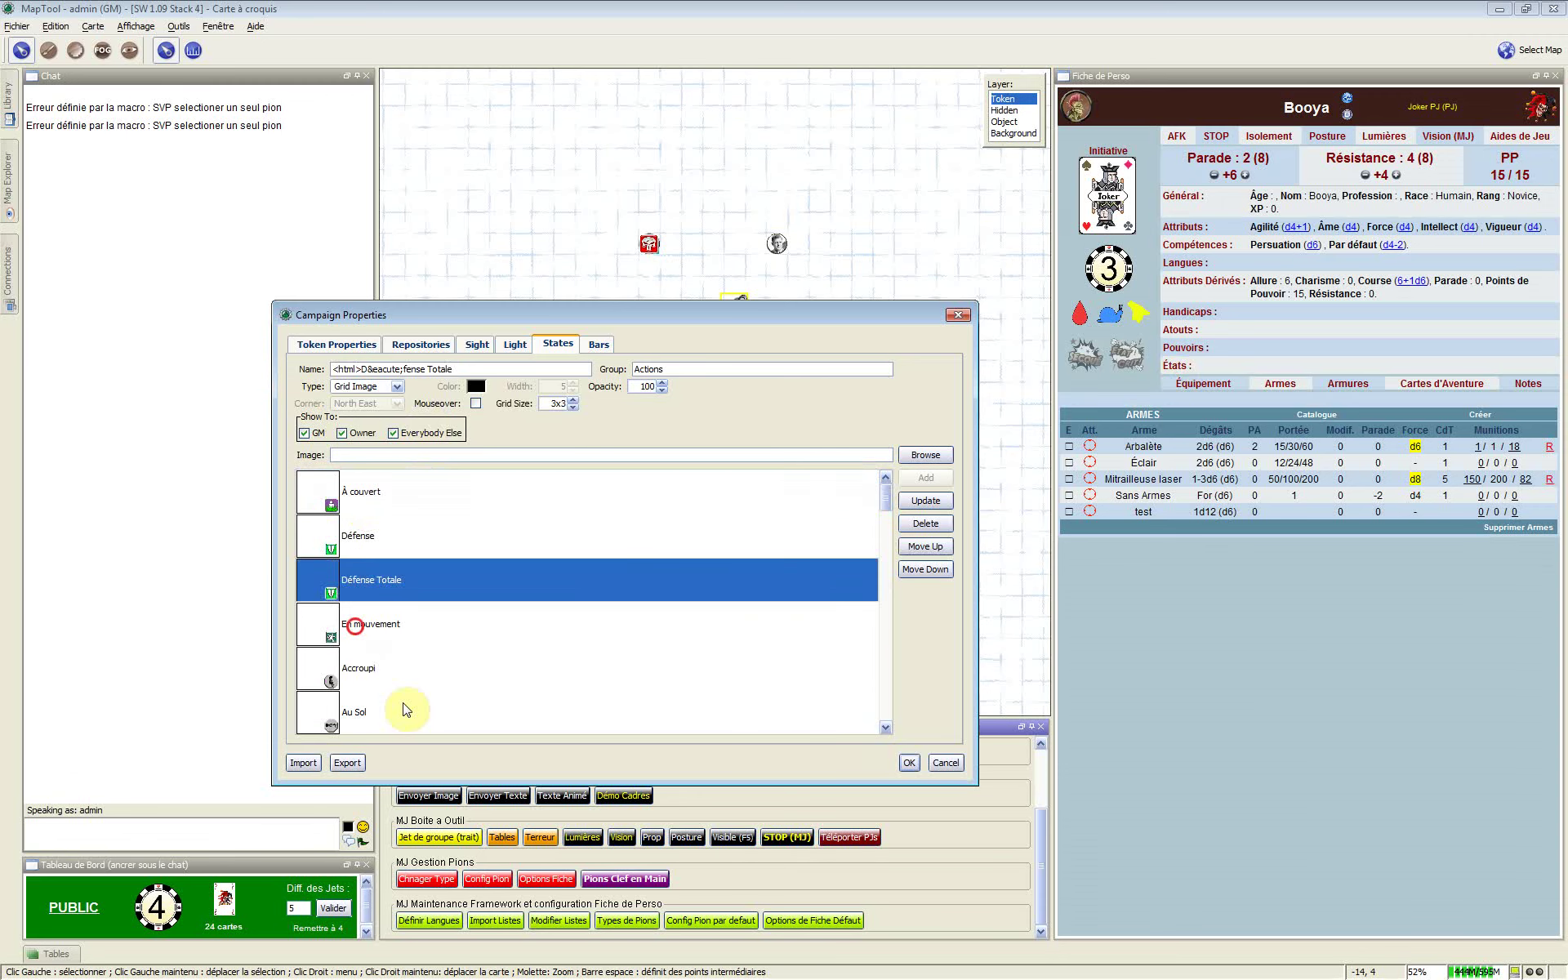
pyautogui.click(354, 626)
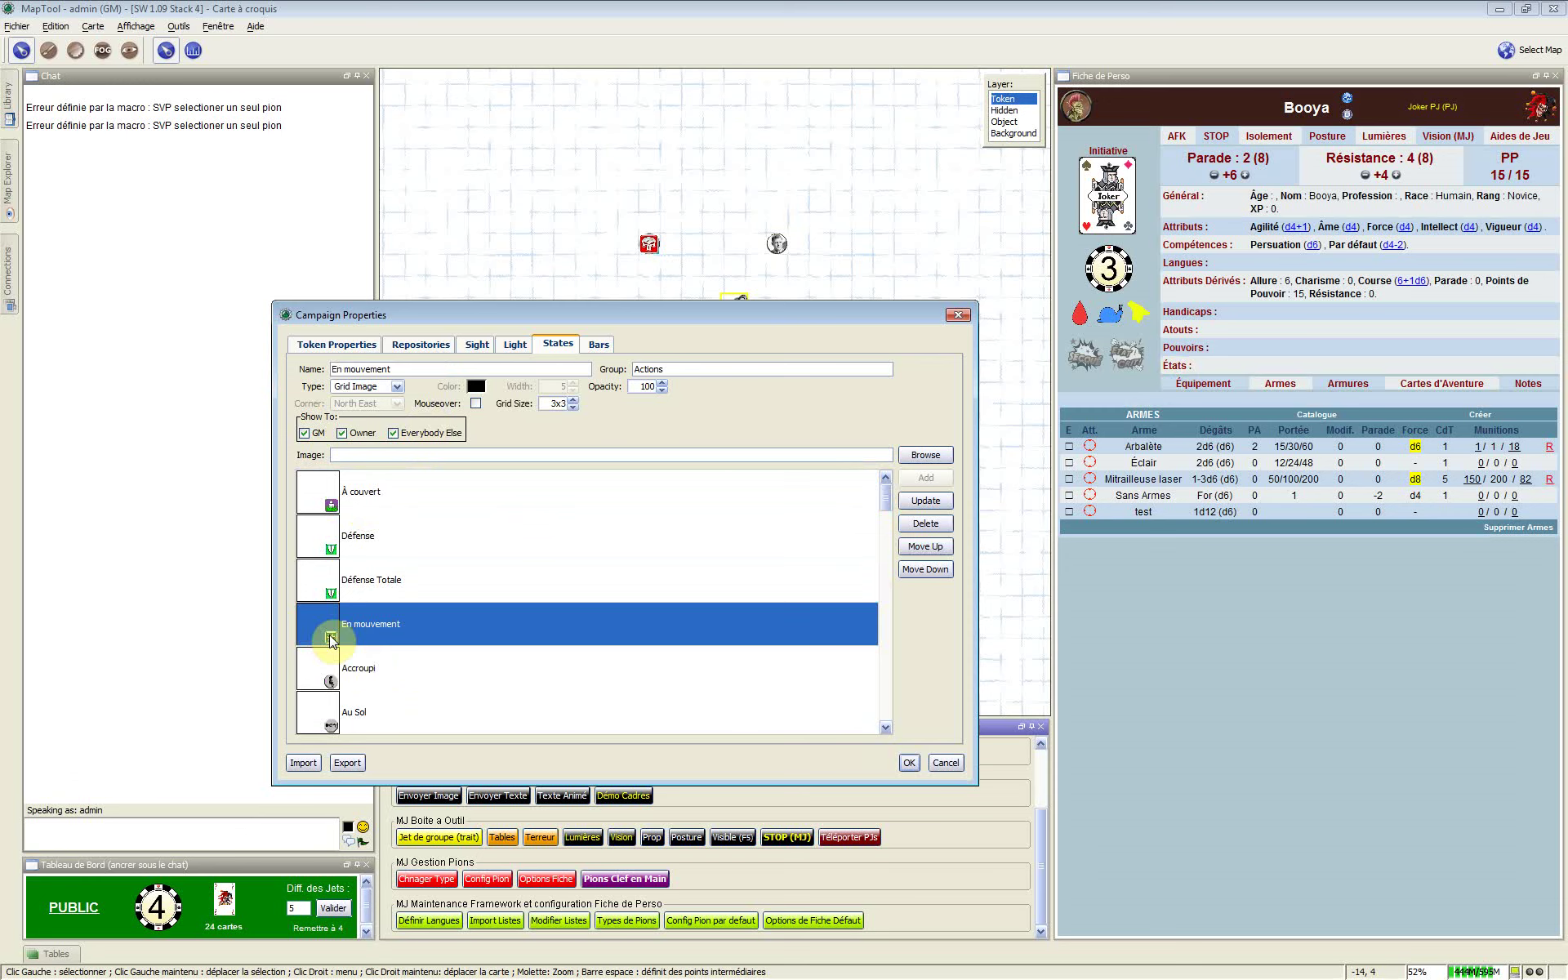
pyautogui.click(325, 389)
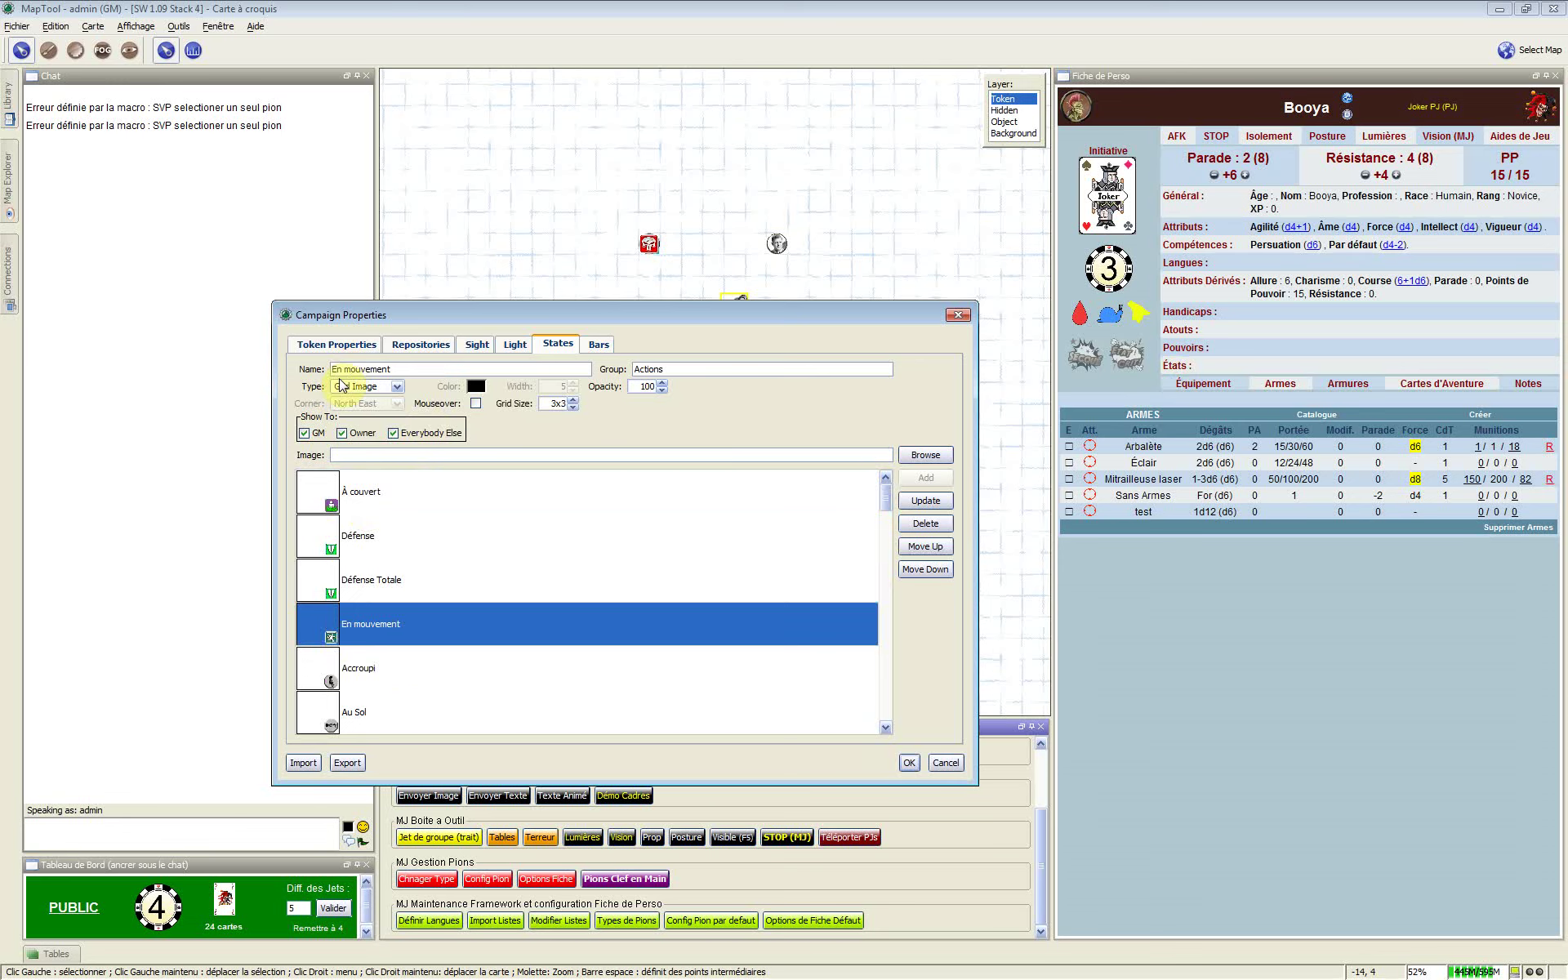
# Display the À couvert state and highlight its group name Actions
pyautogui.click(359, 491)
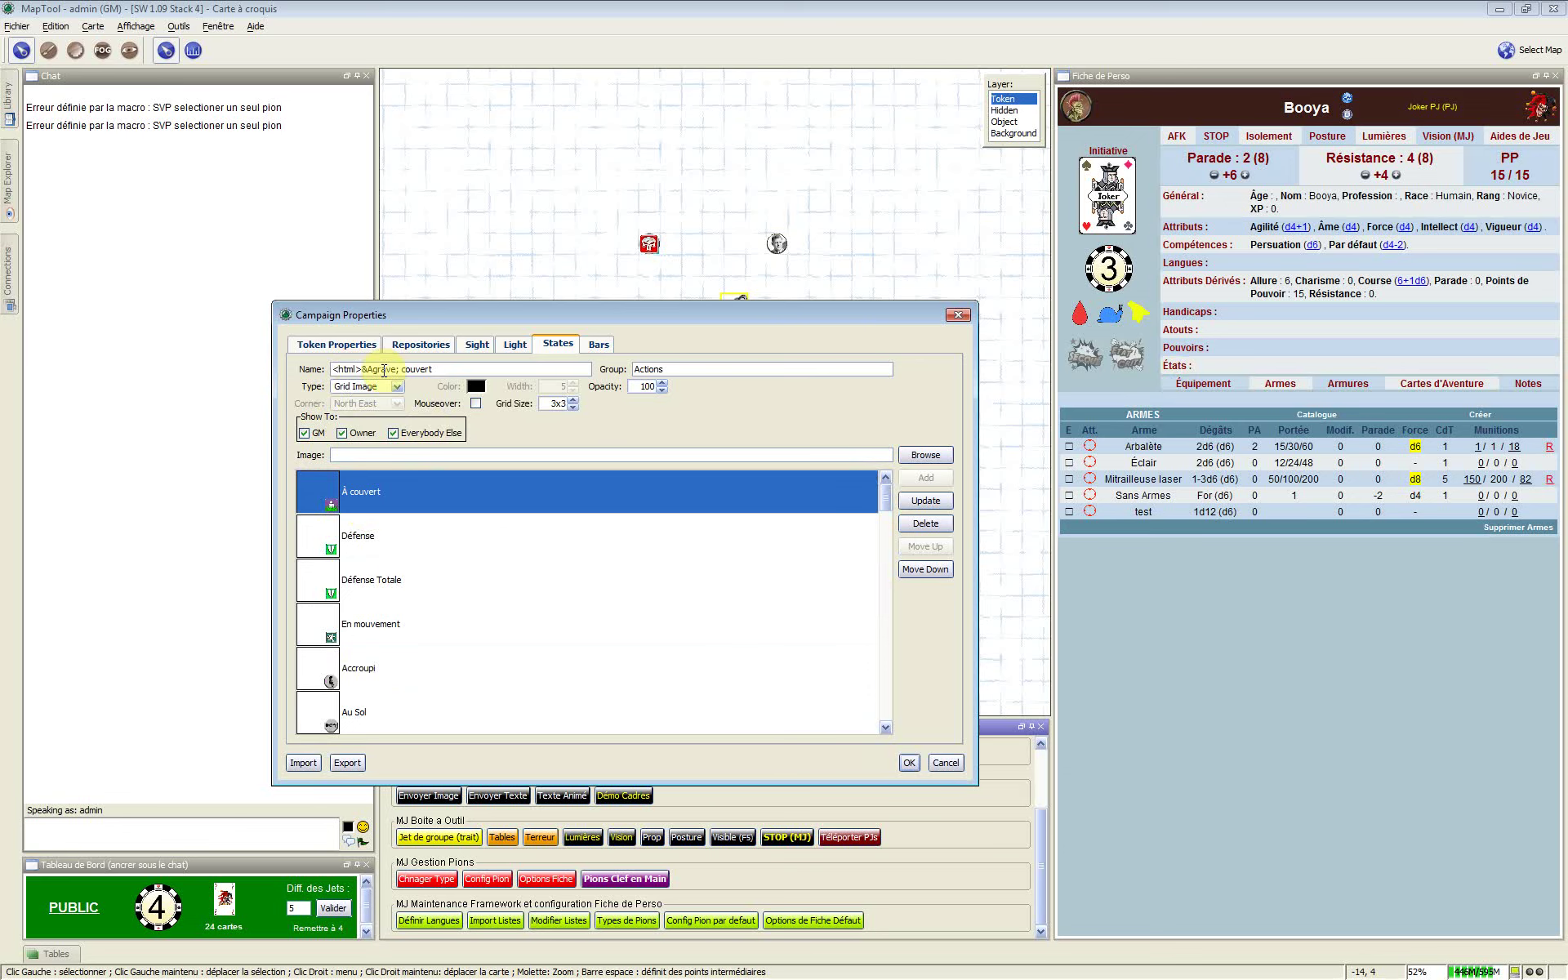
pyautogui.click(686, 372)
pyautogui.doubleClick(639, 369)
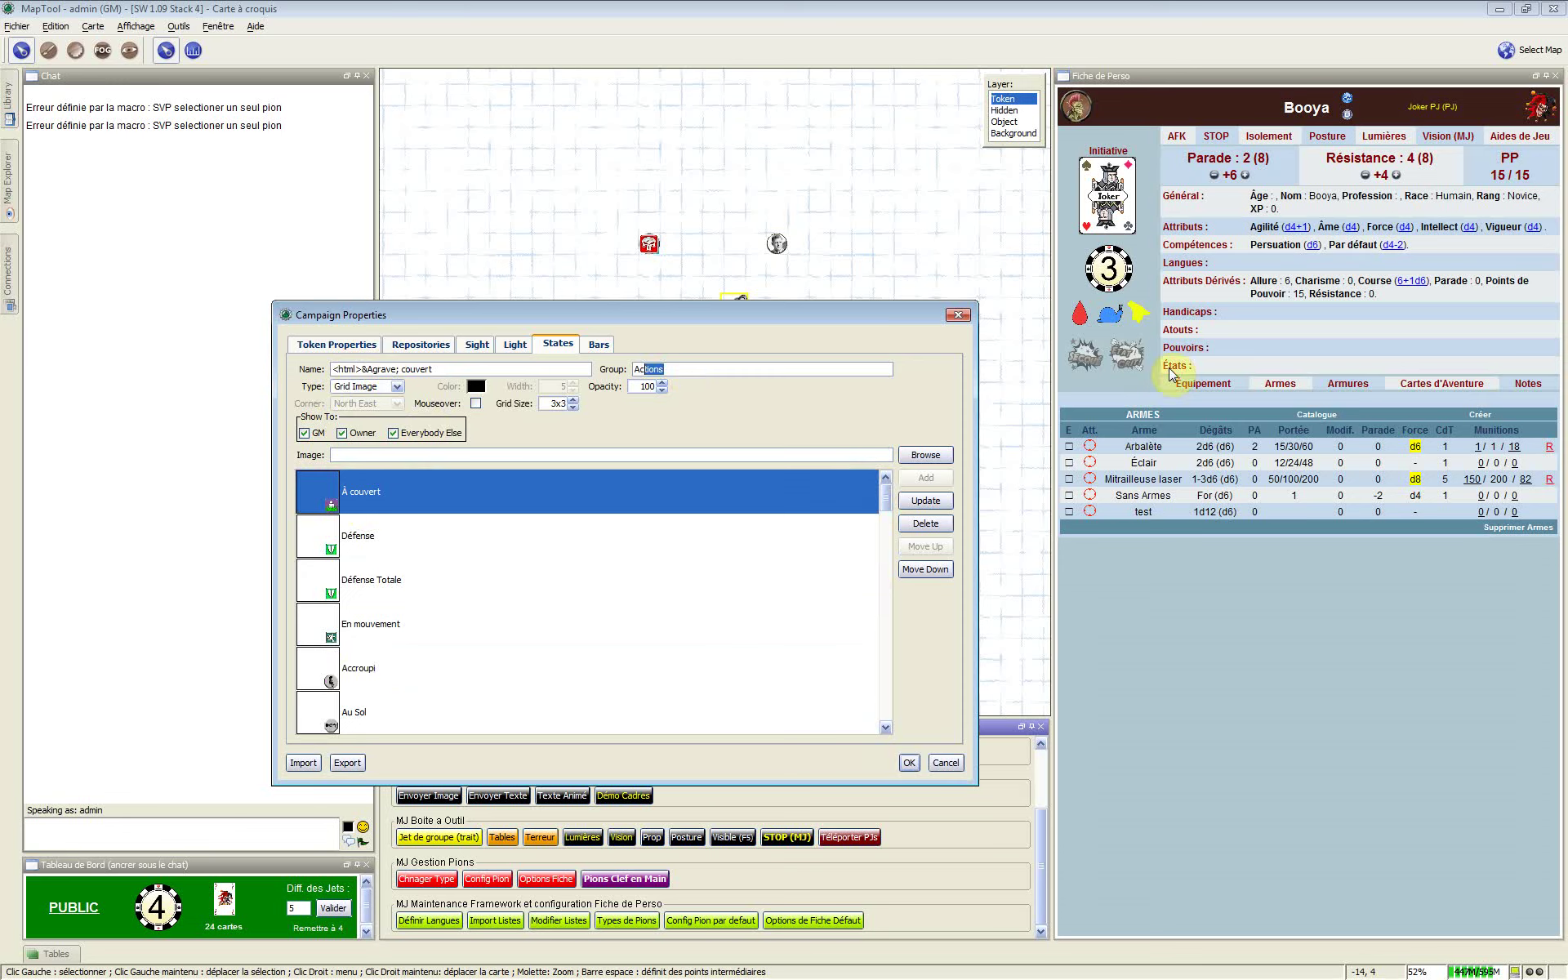
# Display the Défense state, return to À couvert and show the state types available for it
pyautogui.click(402, 539)
pyautogui.click(381, 516)
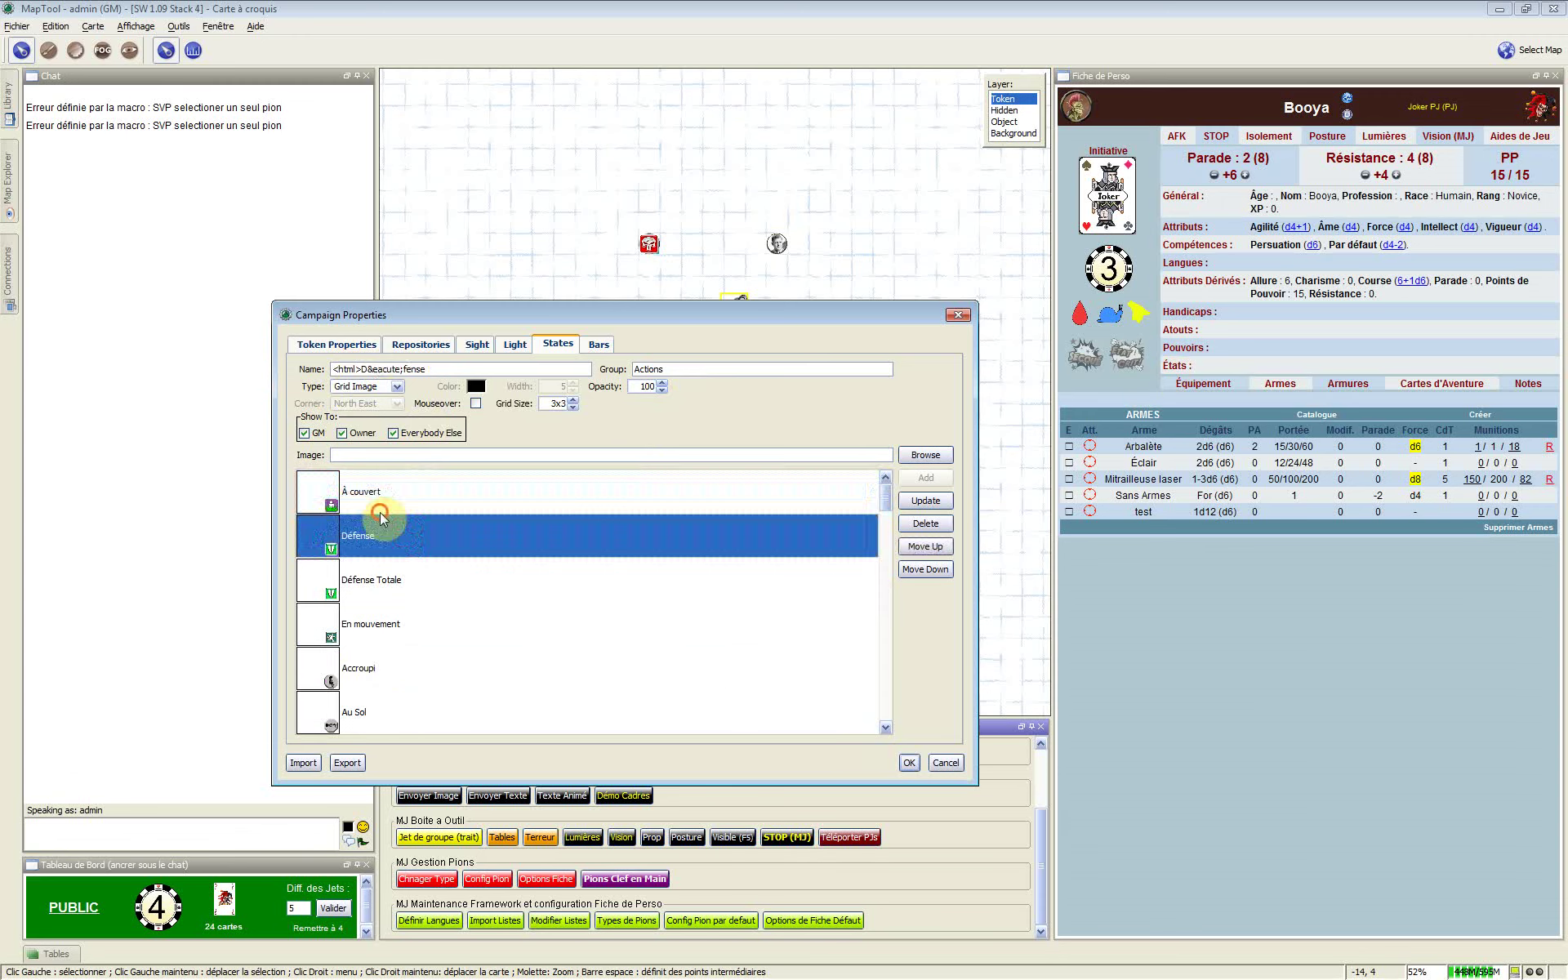
pyautogui.click(381, 511)
pyautogui.click(399, 387)
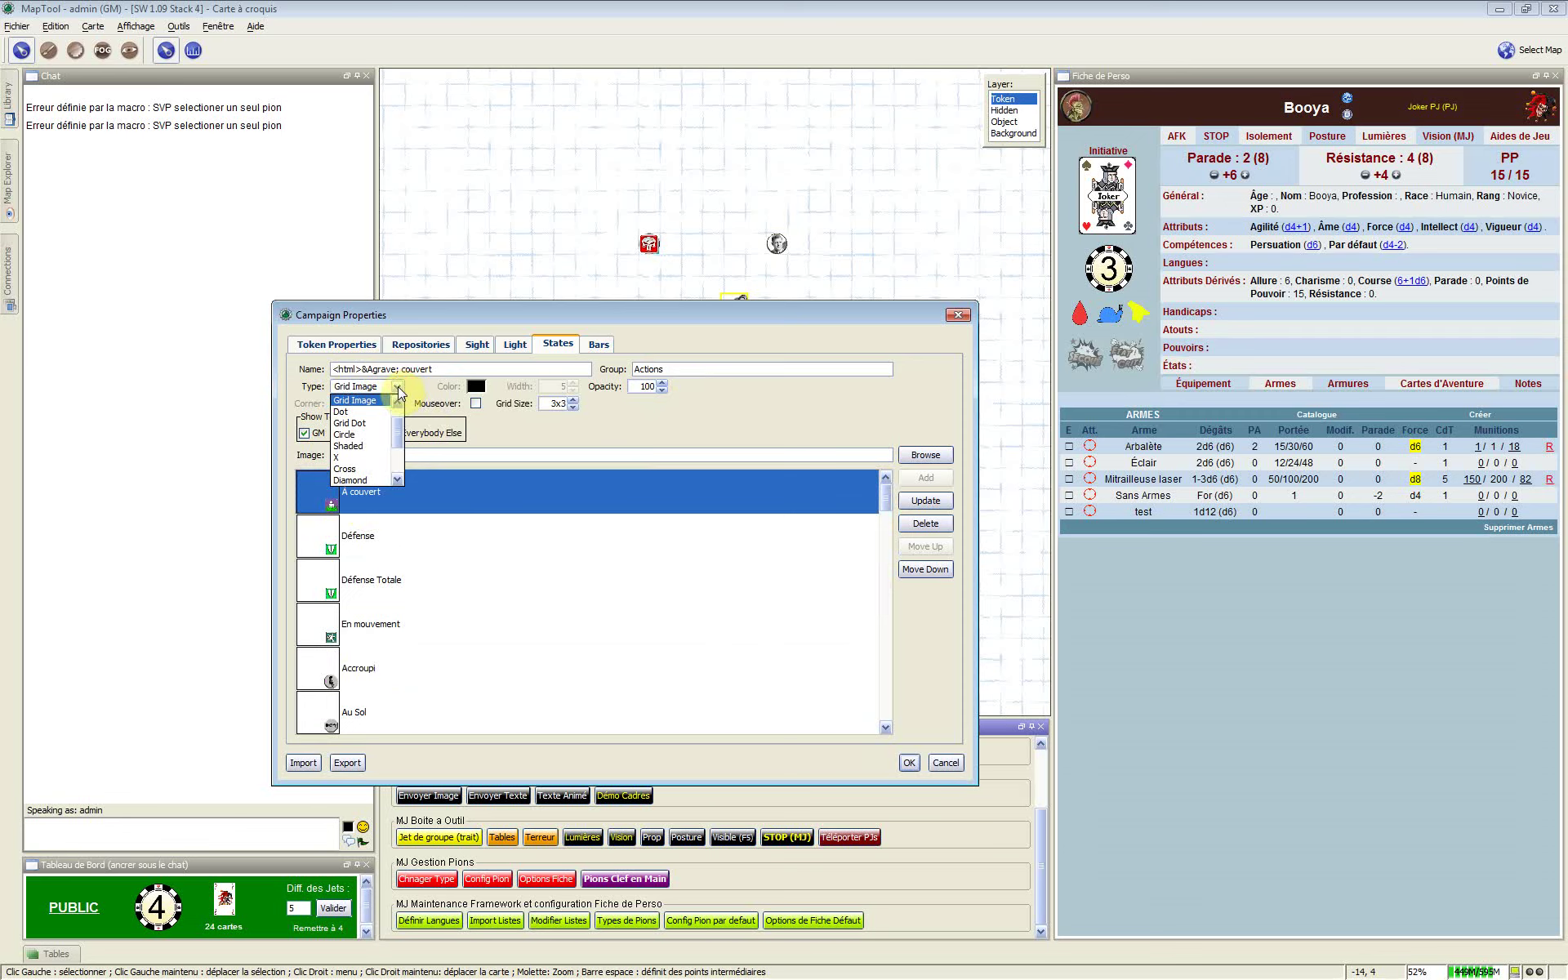
pyautogui.click(529, 463)
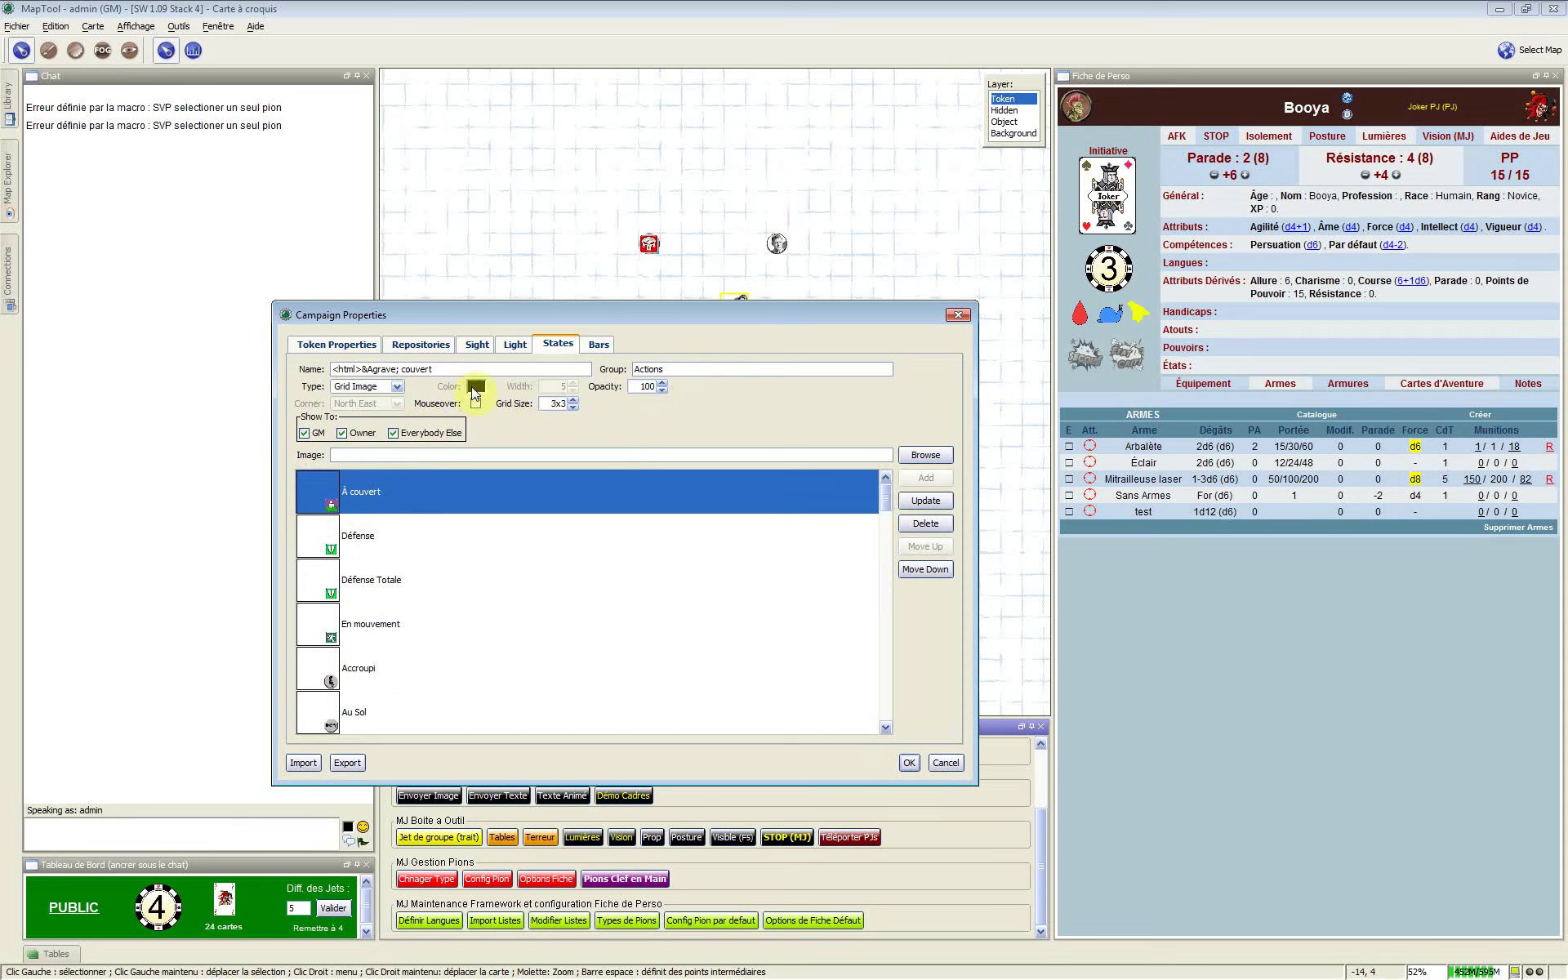
# Highlight the opacity value of the À couvert state
pyautogui.click(635, 387)
pyautogui.doubleClick(653, 387)
pyautogui.click(643, 386)
# Review the image-based state types offered for À couvert: Image, Corner Image and Grid Image
pyautogui.click(396, 387)
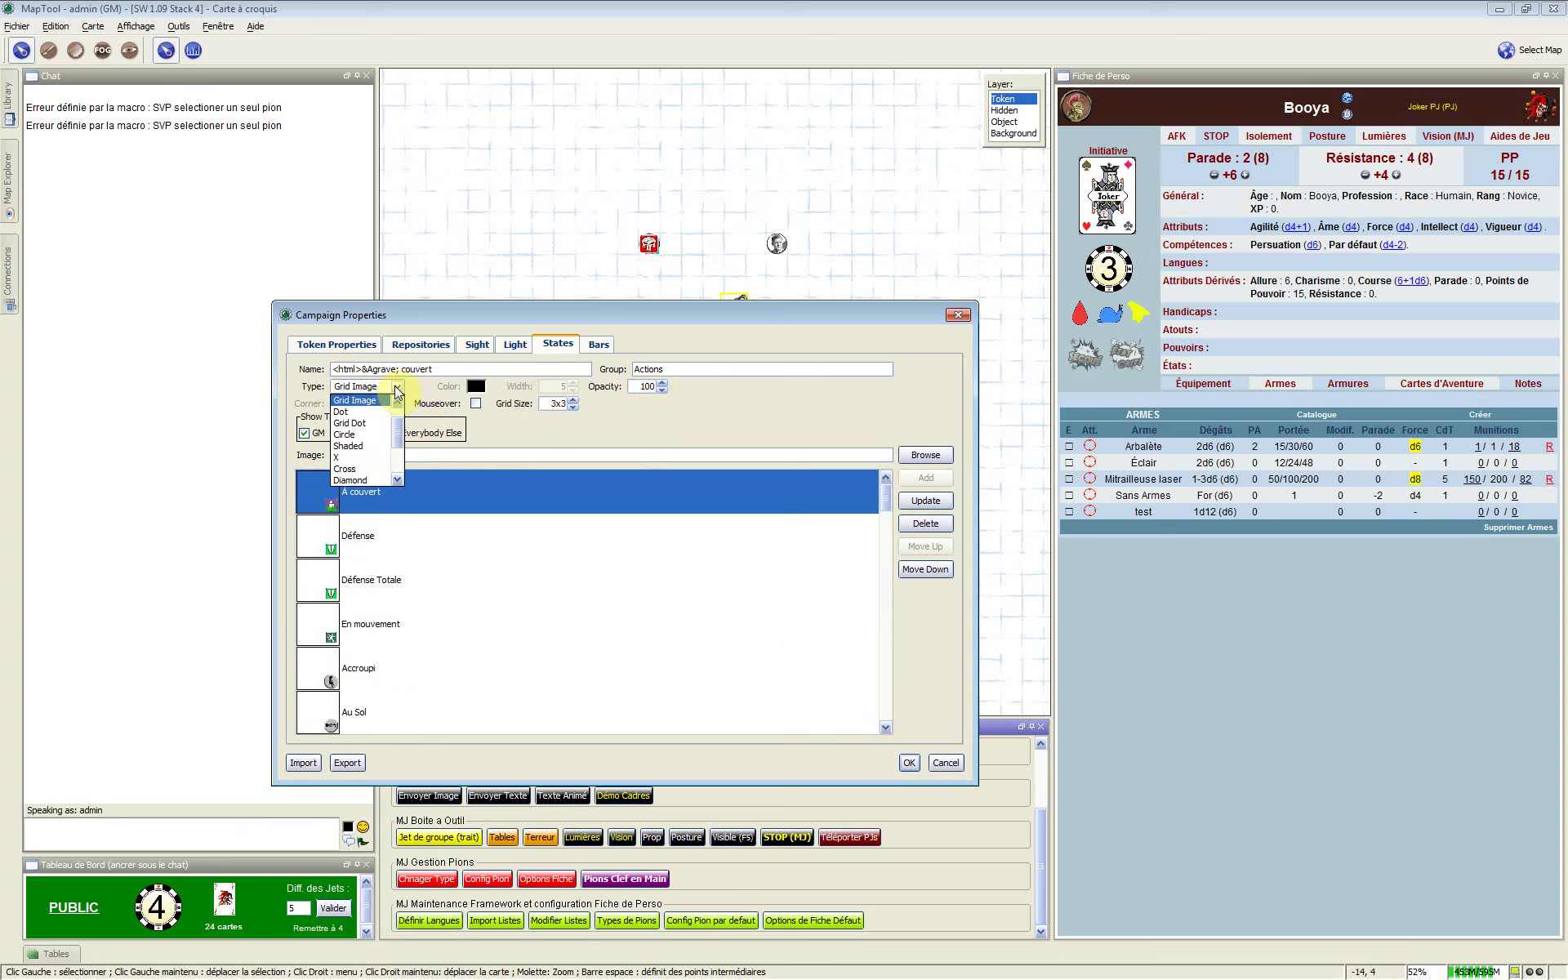
pyautogui.click(398, 426)
pyautogui.click(399, 411)
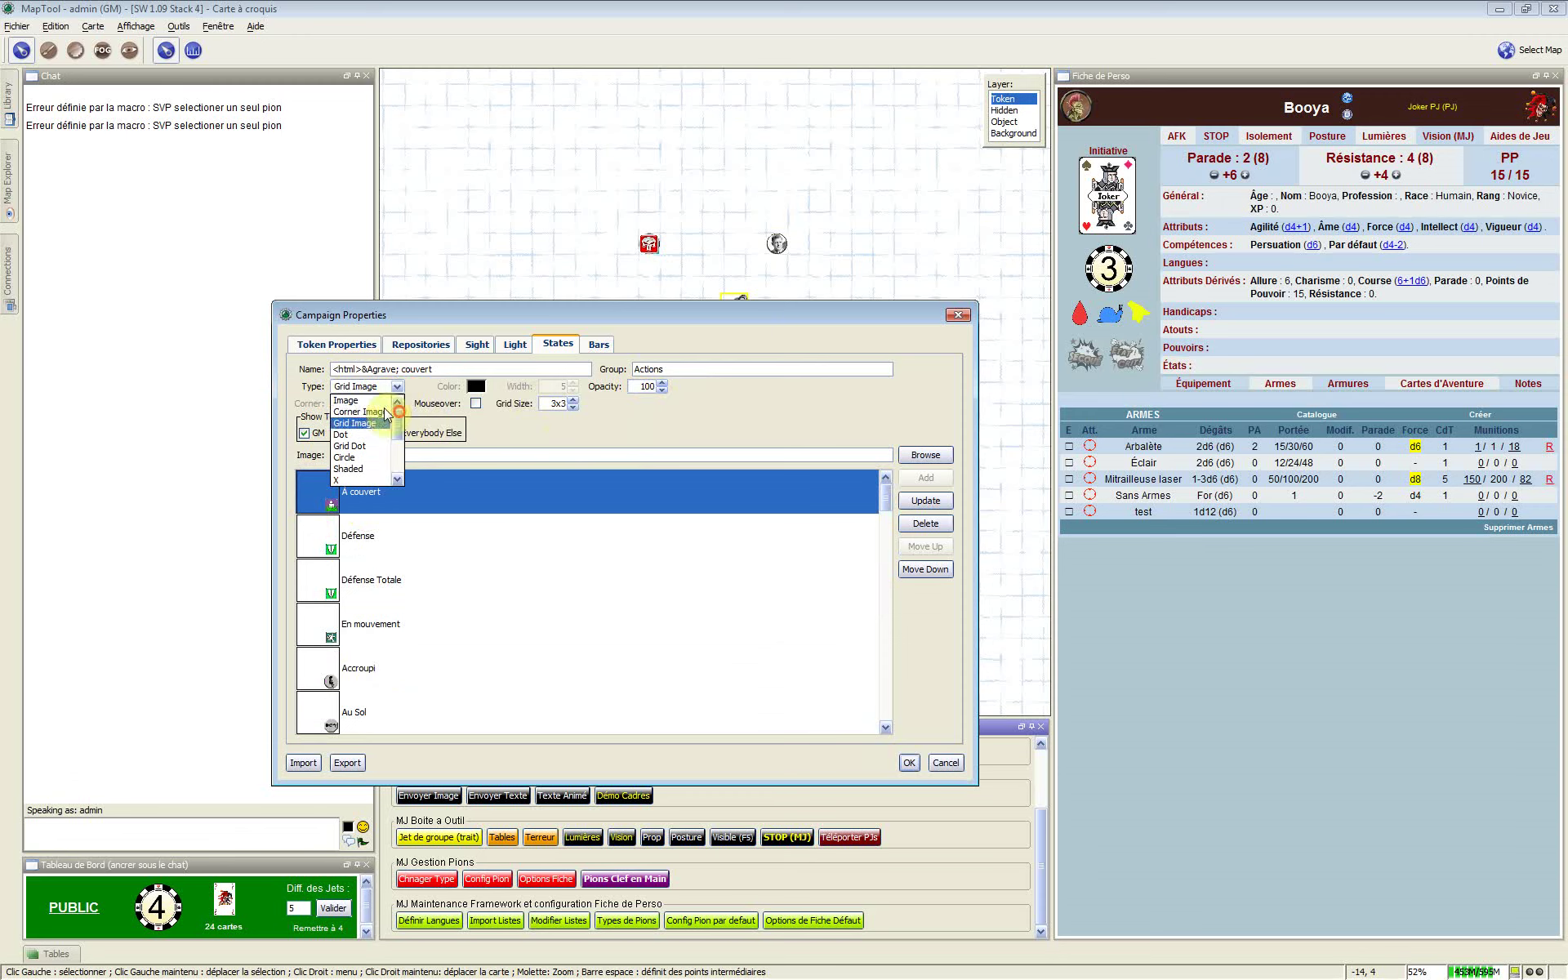
pyautogui.click(557, 435)
pyautogui.click(558, 436)
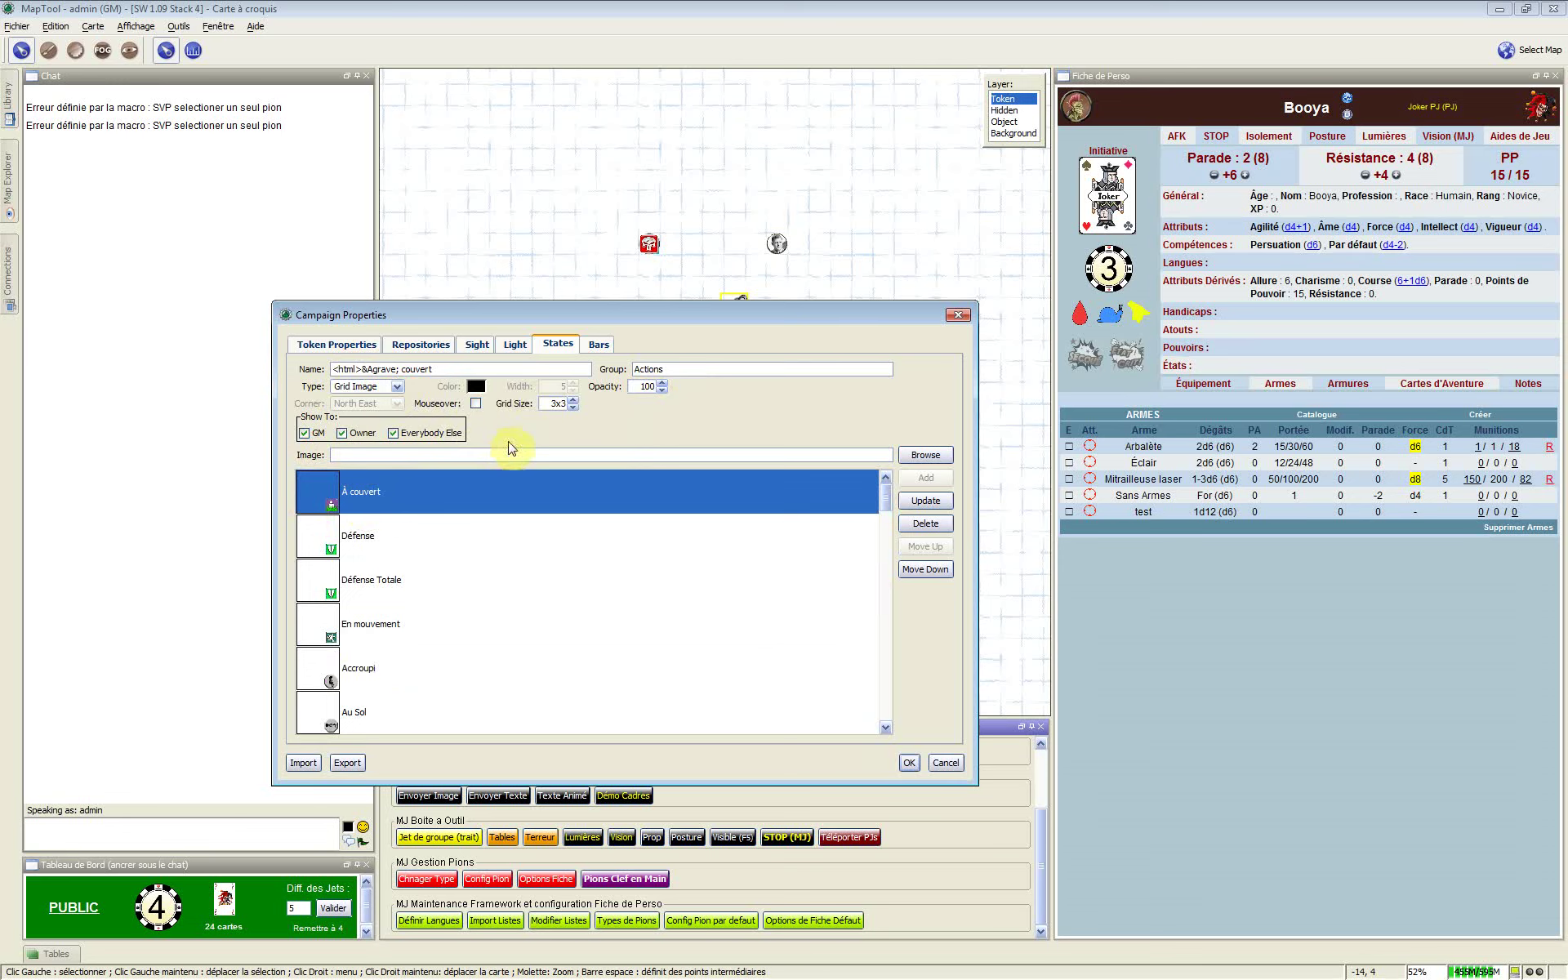
# Show where the image file of the À couvert state is entered or browsed for
pyautogui.click(446, 496)
pyautogui.click(466, 457)
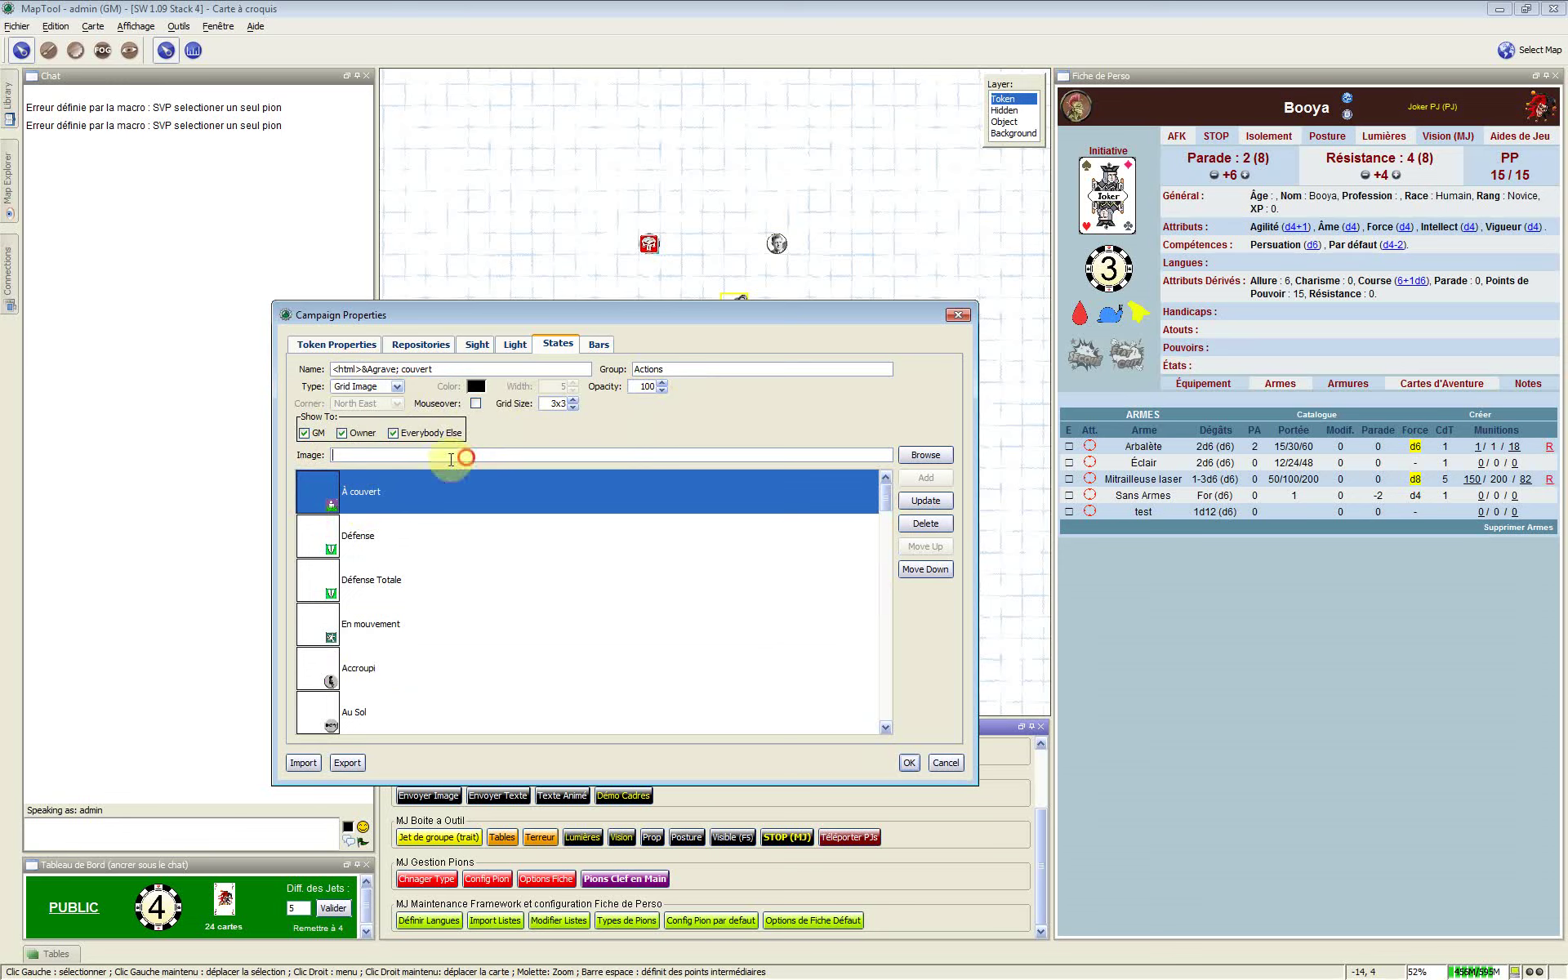
pyautogui.click(937, 455)
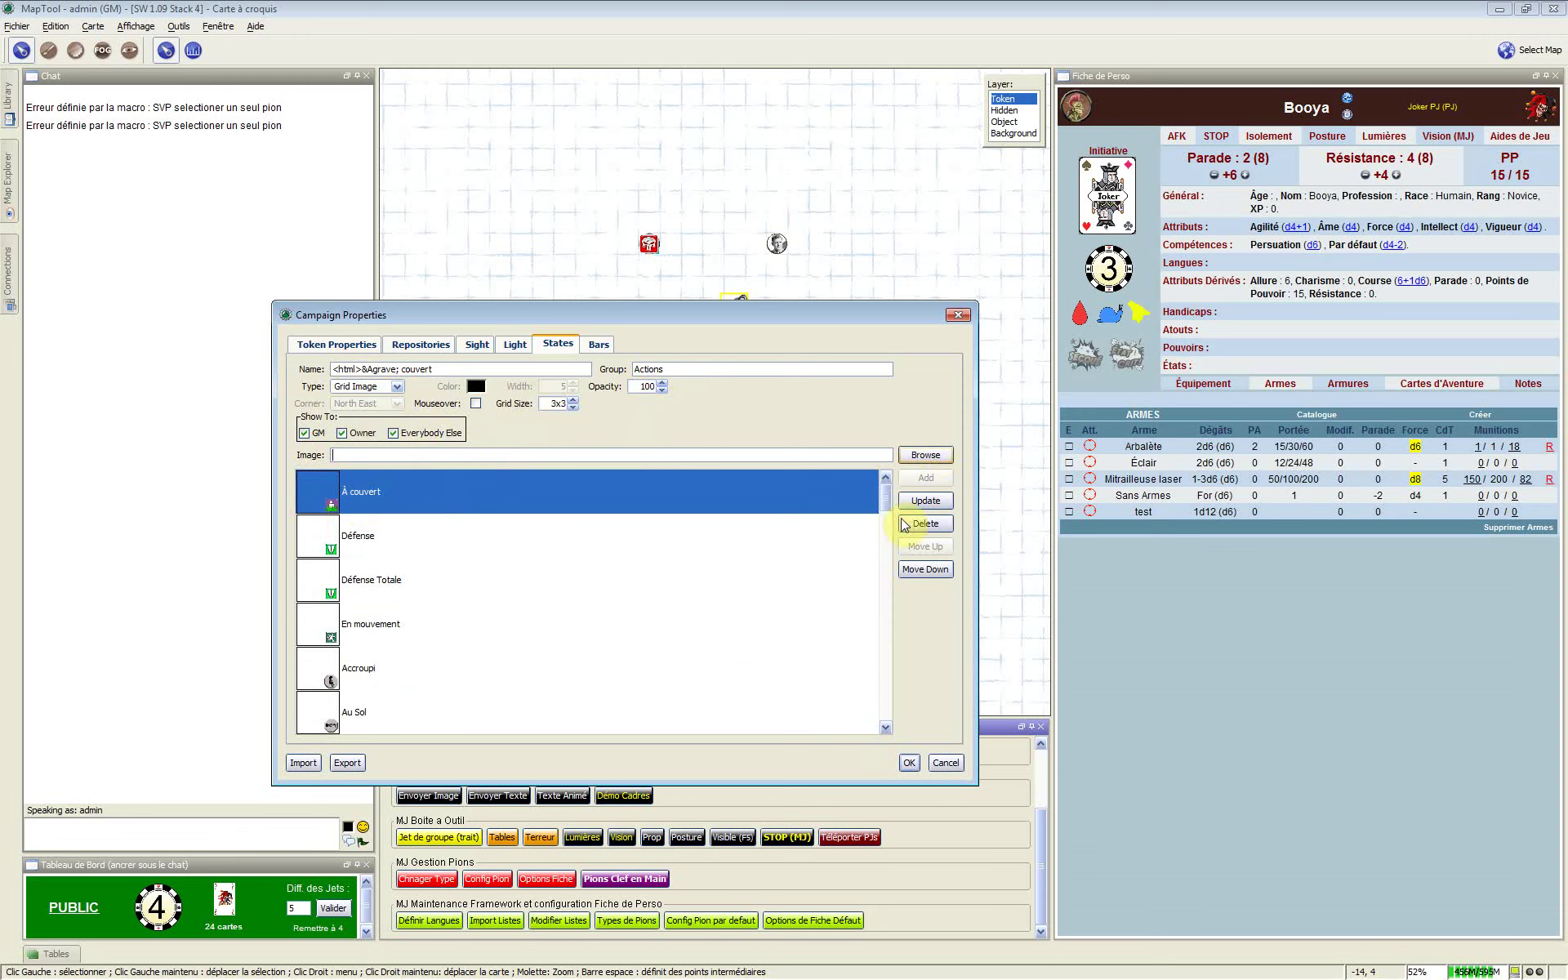
# Scan the beginning of the state list and display the Défense state
pyautogui.click(890, 494)
pyautogui.moveTo(889, 552); pyautogui.dragTo(904, 507)
pyautogui.scroll(5, 500, 499)
pyautogui.click(500, 500)
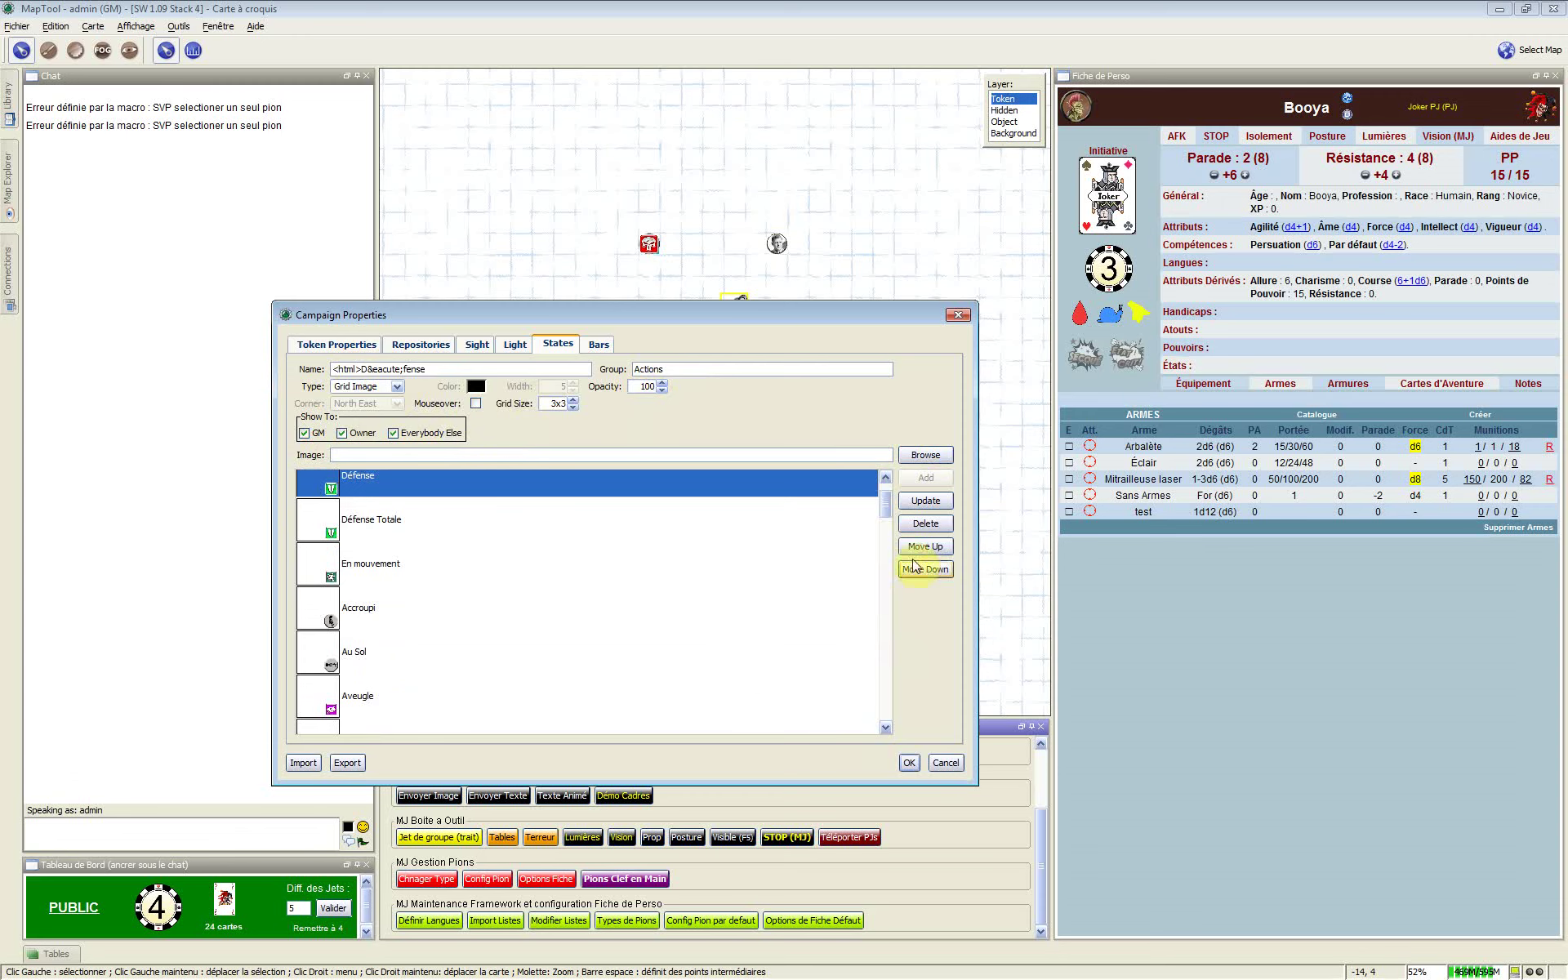
# Look through the whole state list down to Parade +2 and return to its beginning
pyautogui.click(881, 503)
pyautogui.moveTo(889, 613); pyautogui.dragTo(884, 751)
pyautogui.scroll(-2, 479, 731)
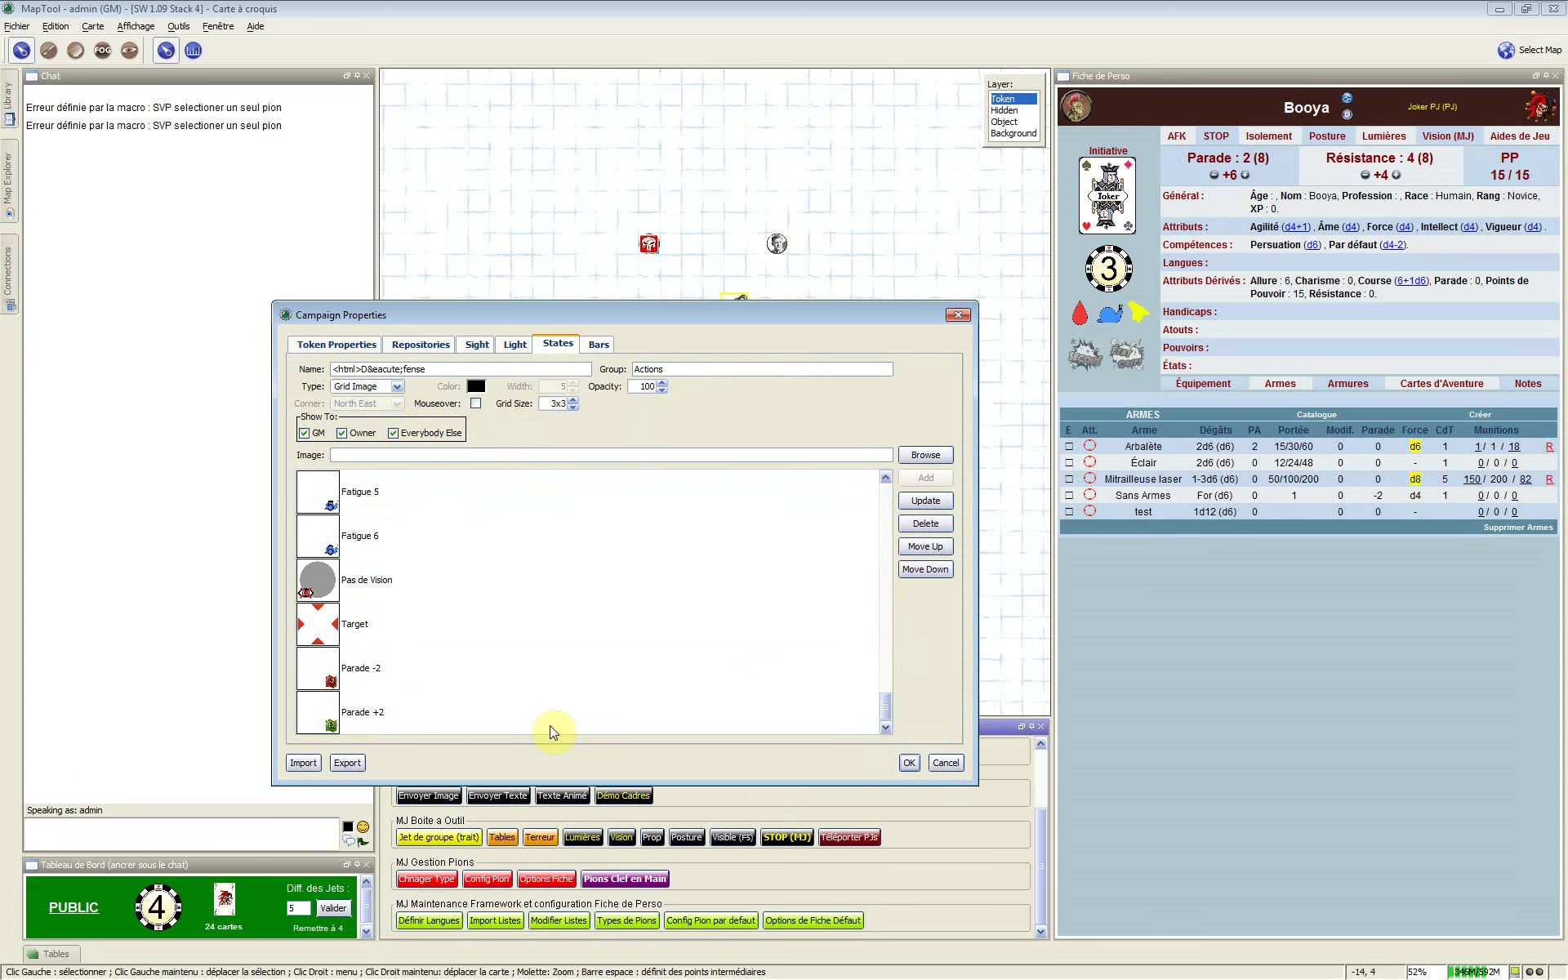
pyautogui.moveTo(886, 719); pyautogui.dragTo(886, 710)
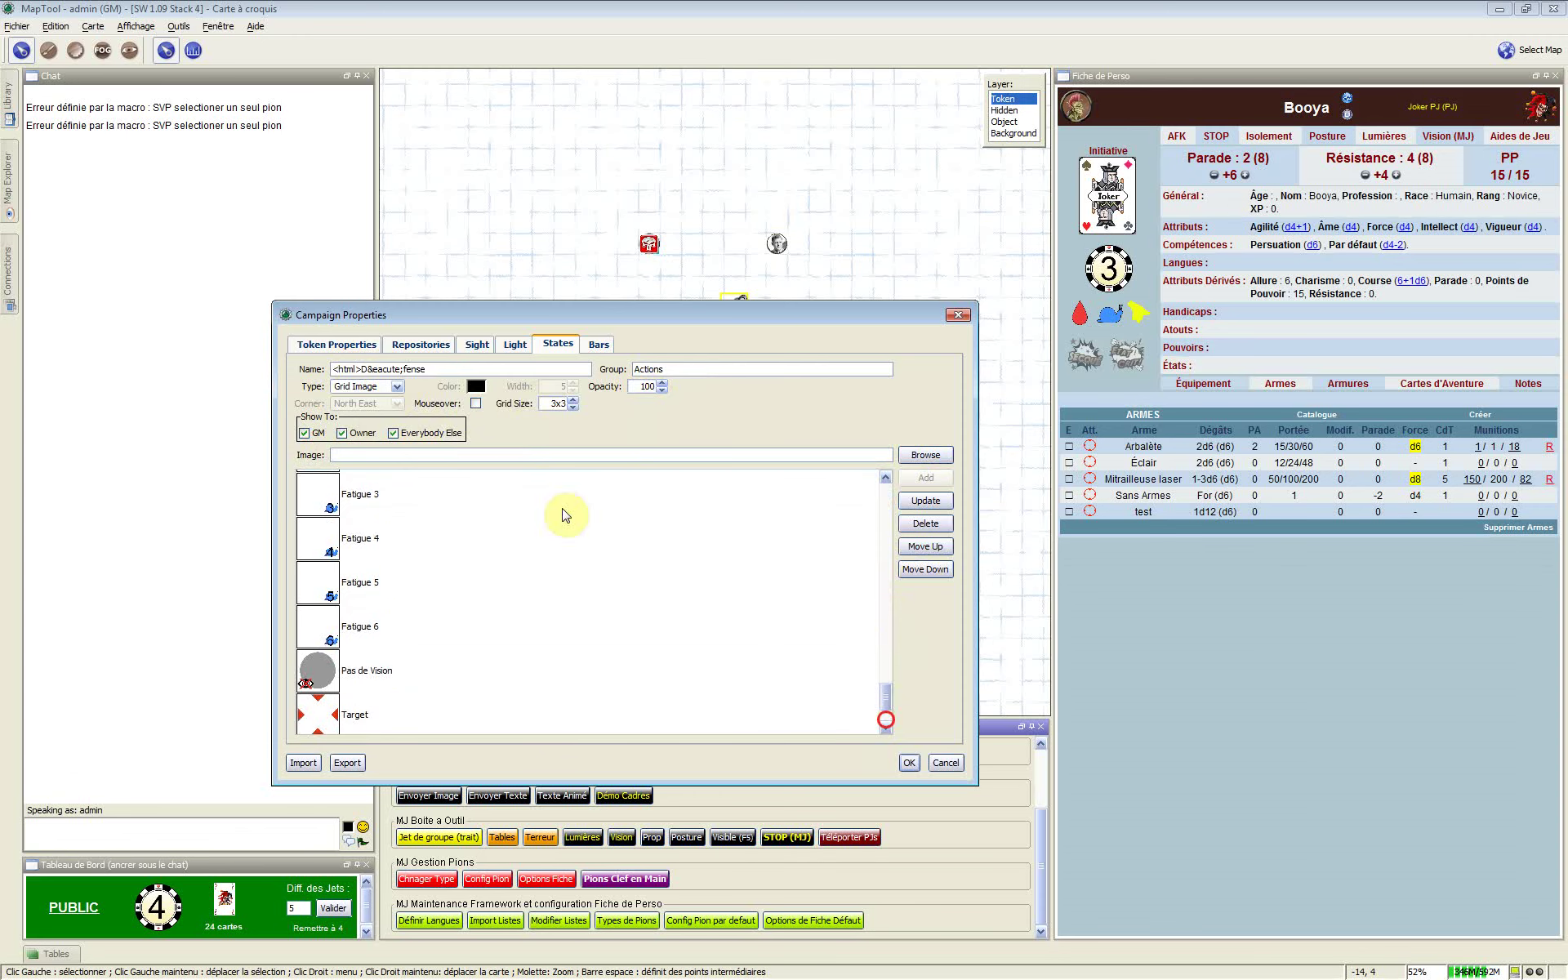
pyautogui.scroll(10, 565, 515)
pyautogui.click(880, 500)
pyautogui.scroll(-10, 376, 727)
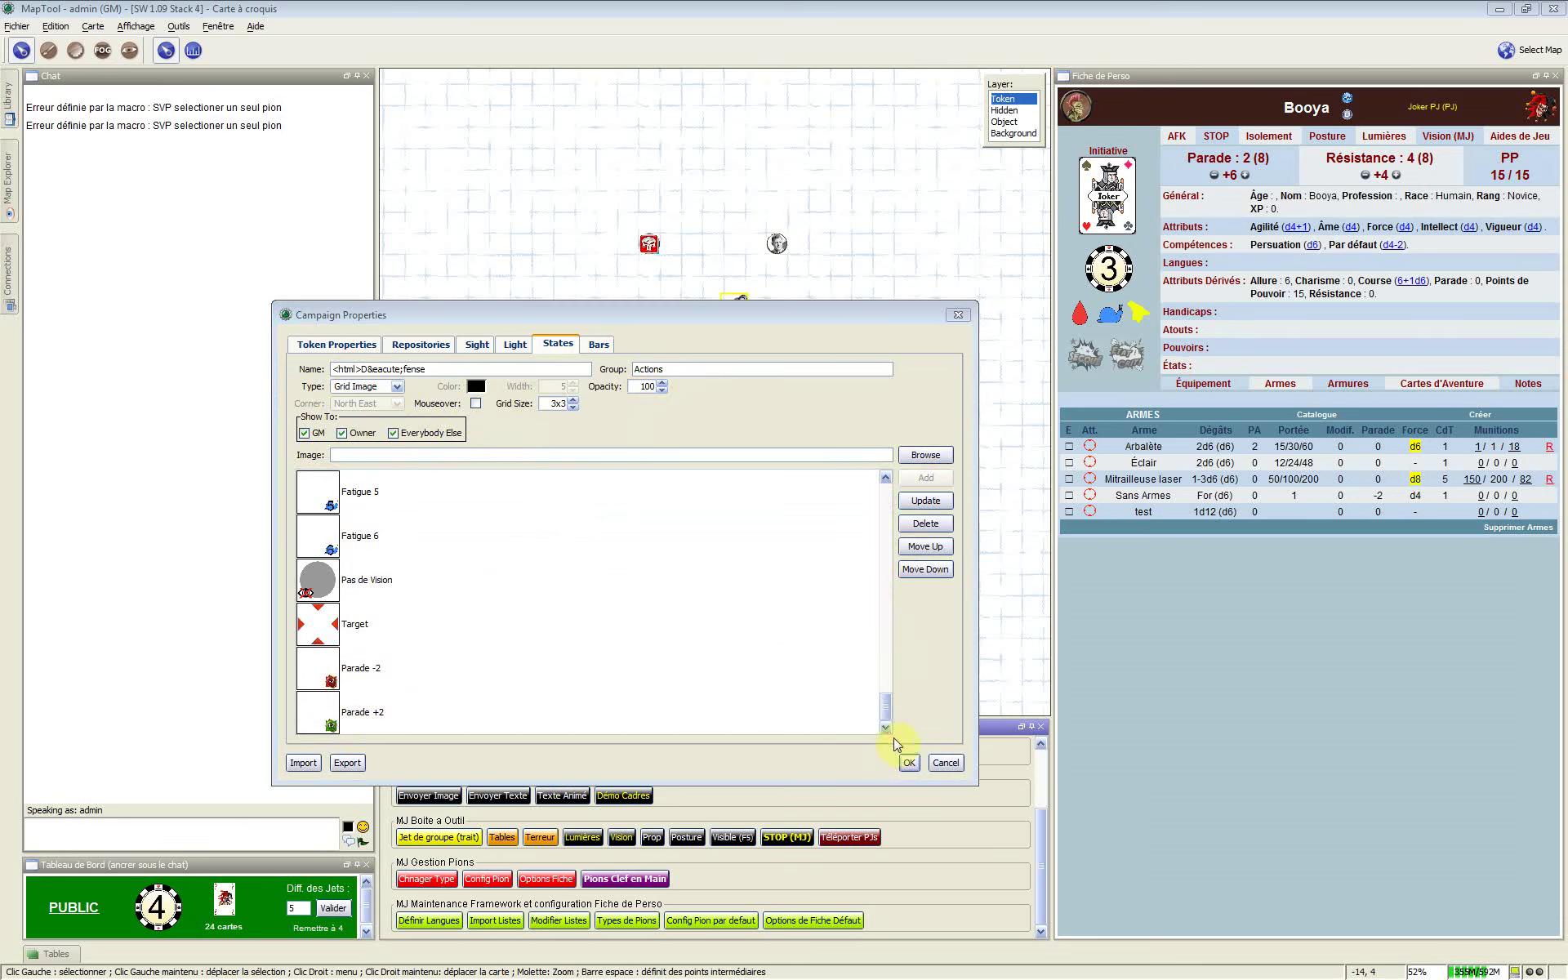
pyautogui.click(883, 713)
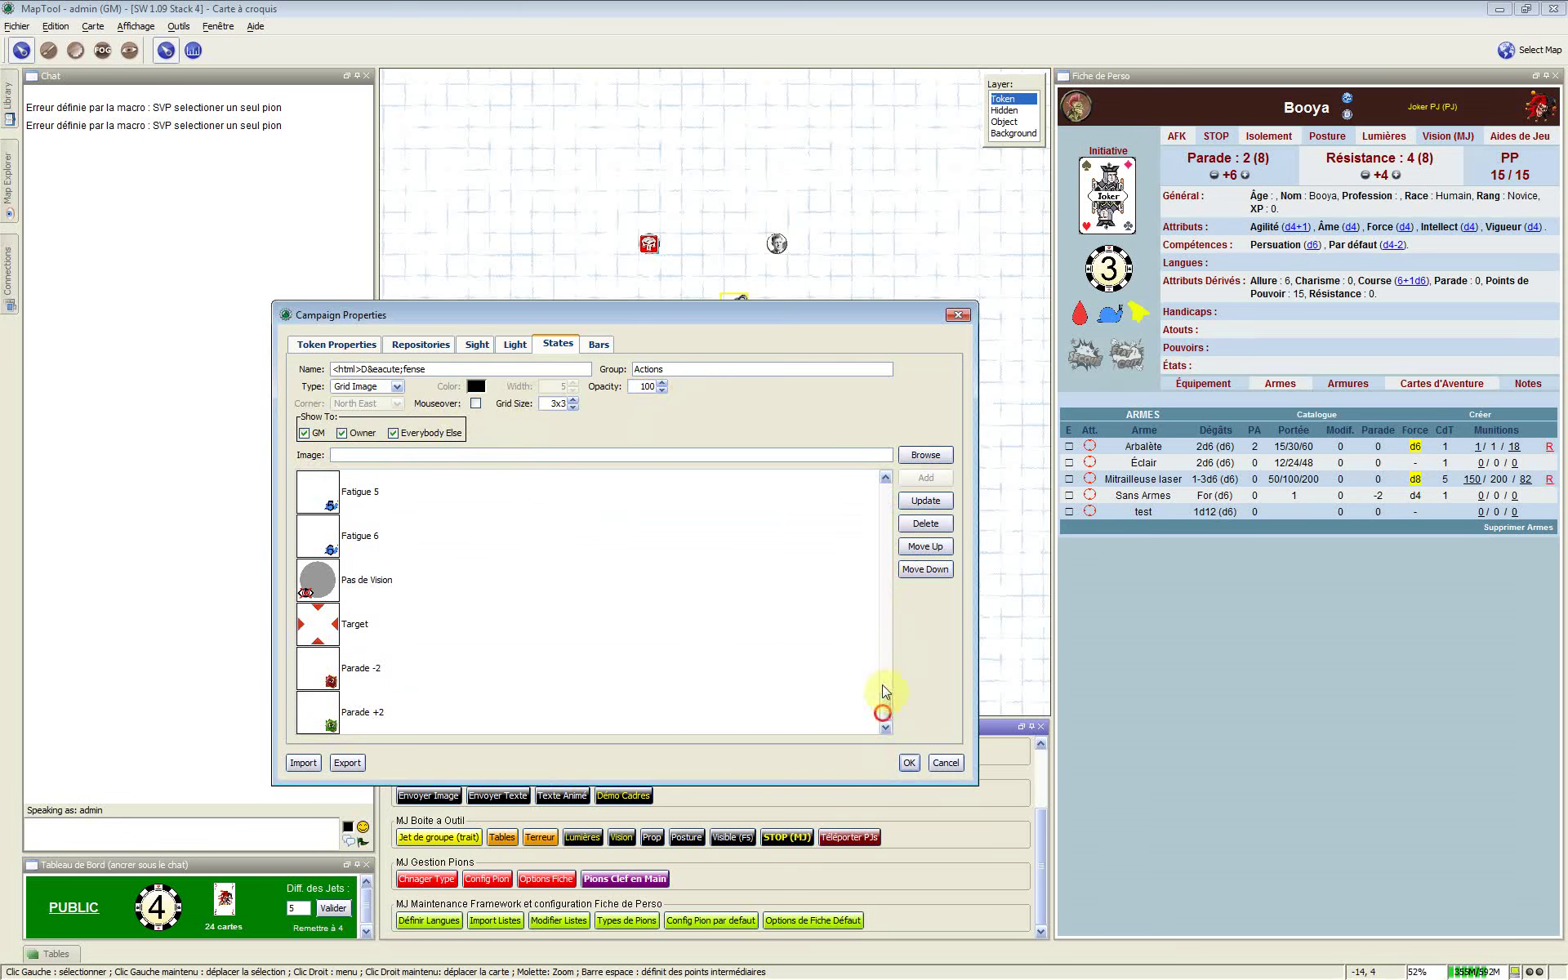
pyautogui.moveTo(883, 690); pyautogui.dragTo(872, 515)
pyautogui.scroll(5, 374, 574)
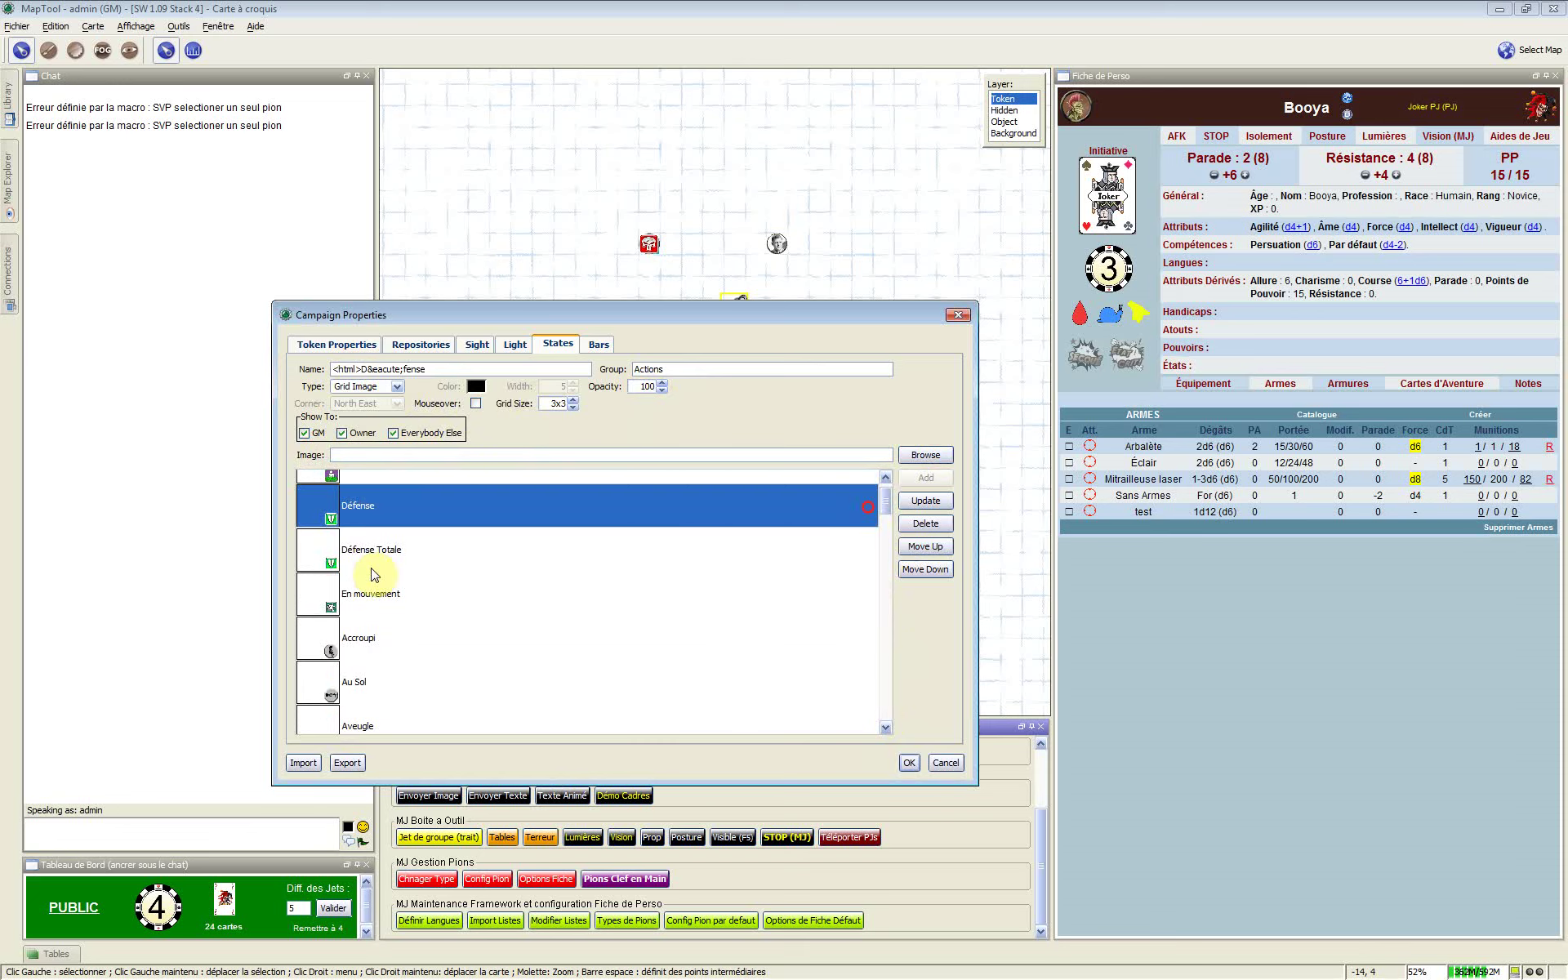
# Display the À couvert state, followed by the Accroupi state of the Posture group
pyautogui.click(377, 506)
pyautogui.press('Up')
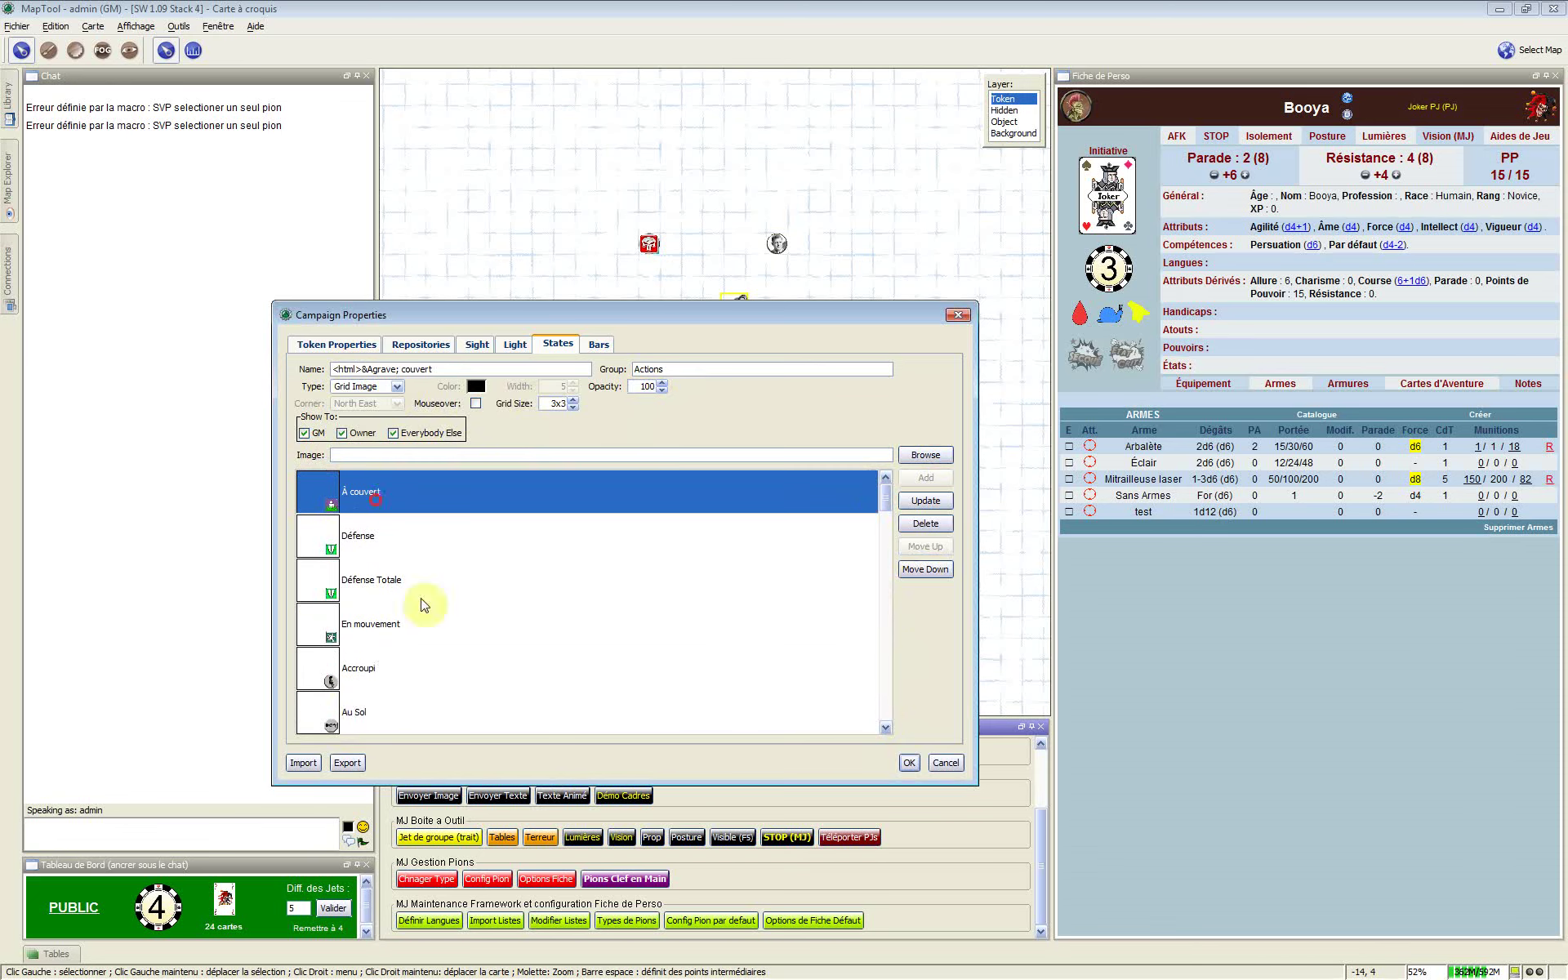
pyautogui.click(469, 663)
pyautogui.scroll(-2, 335, 669)
pyautogui.scroll(2, 335, 669)
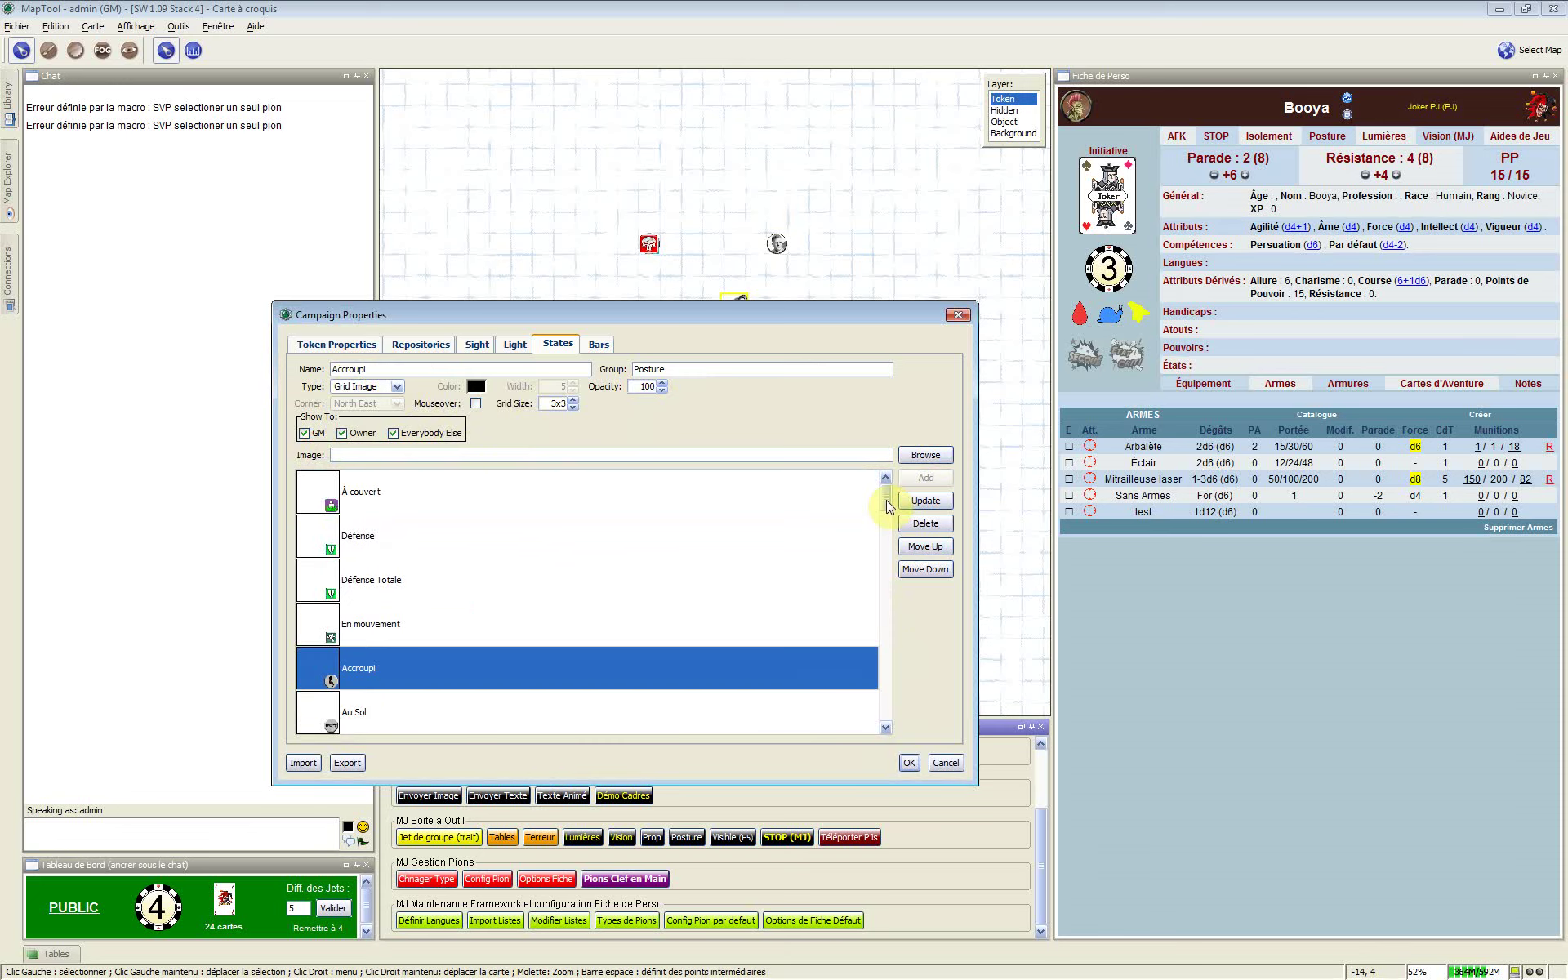
# Display the Condition group's states Aveugle, Sourd and Hémorragie one after another
pyautogui.click(885, 499)
pyautogui.scroll(-1, 884, 520)
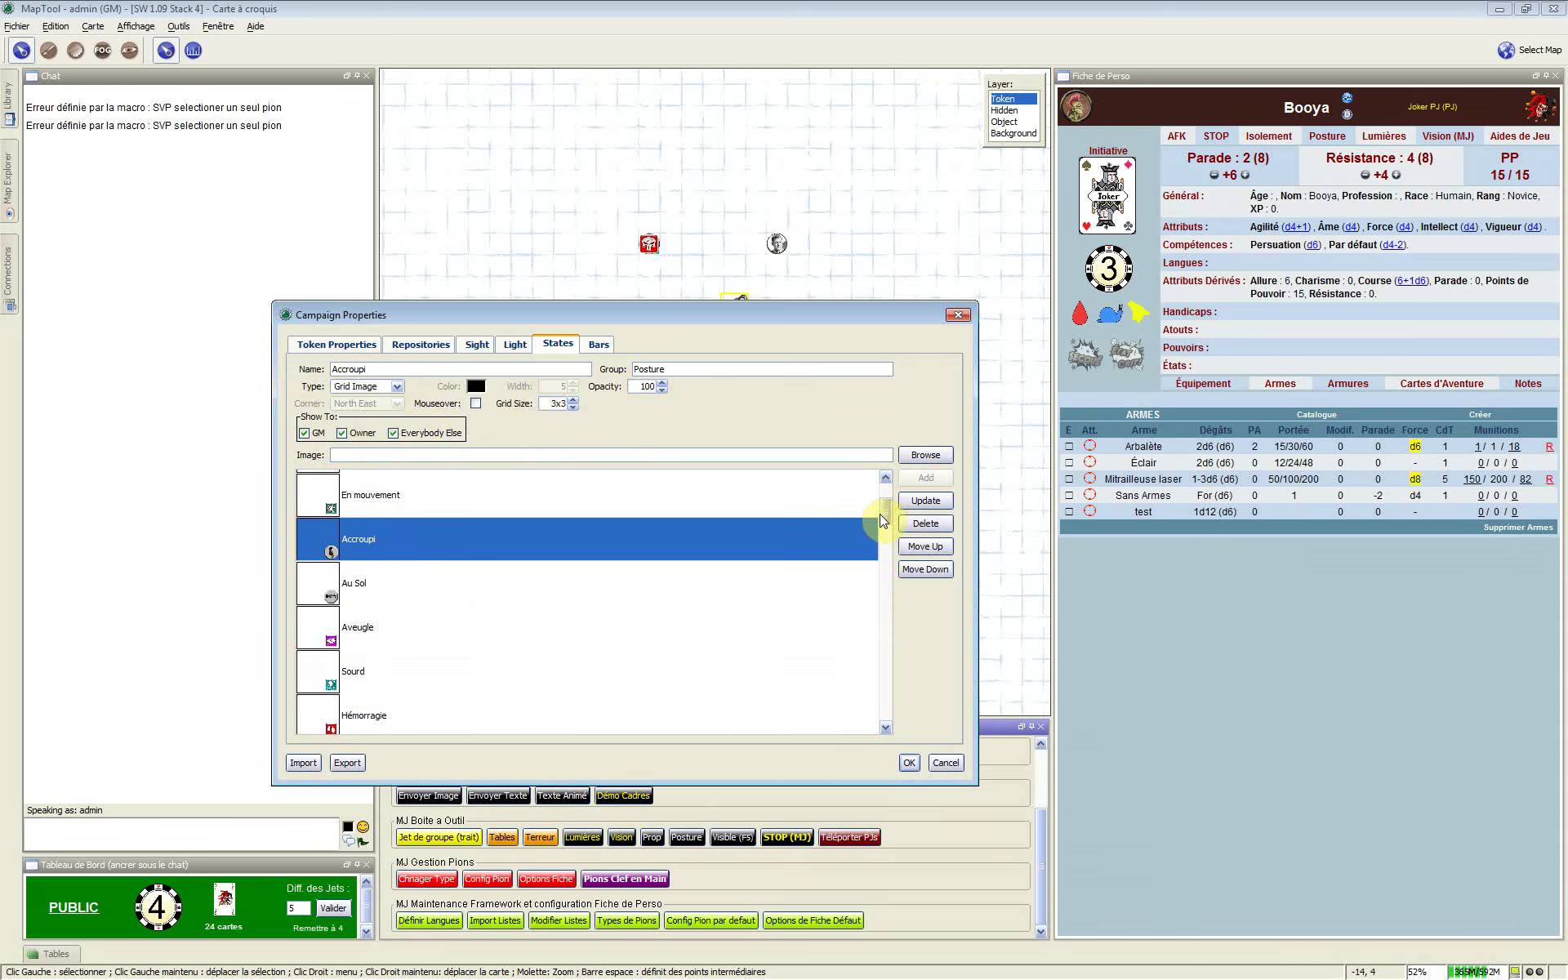
pyautogui.click(381, 635)
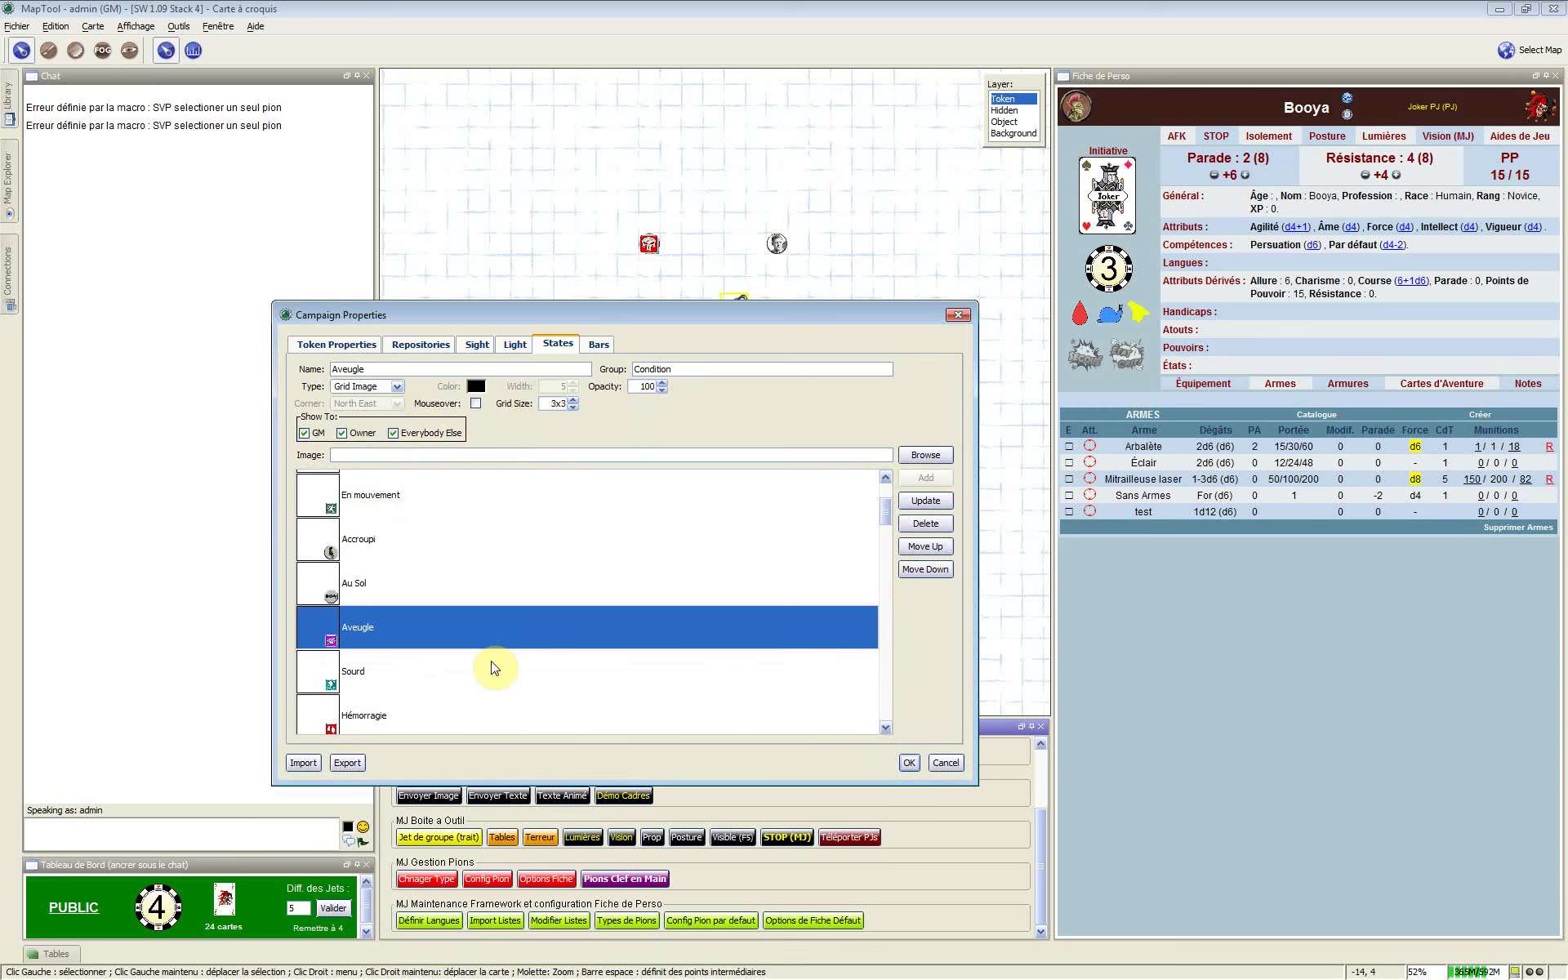
pyautogui.scroll(-1, 495, 668)
pyautogui.scroll(-2, 498, 666)
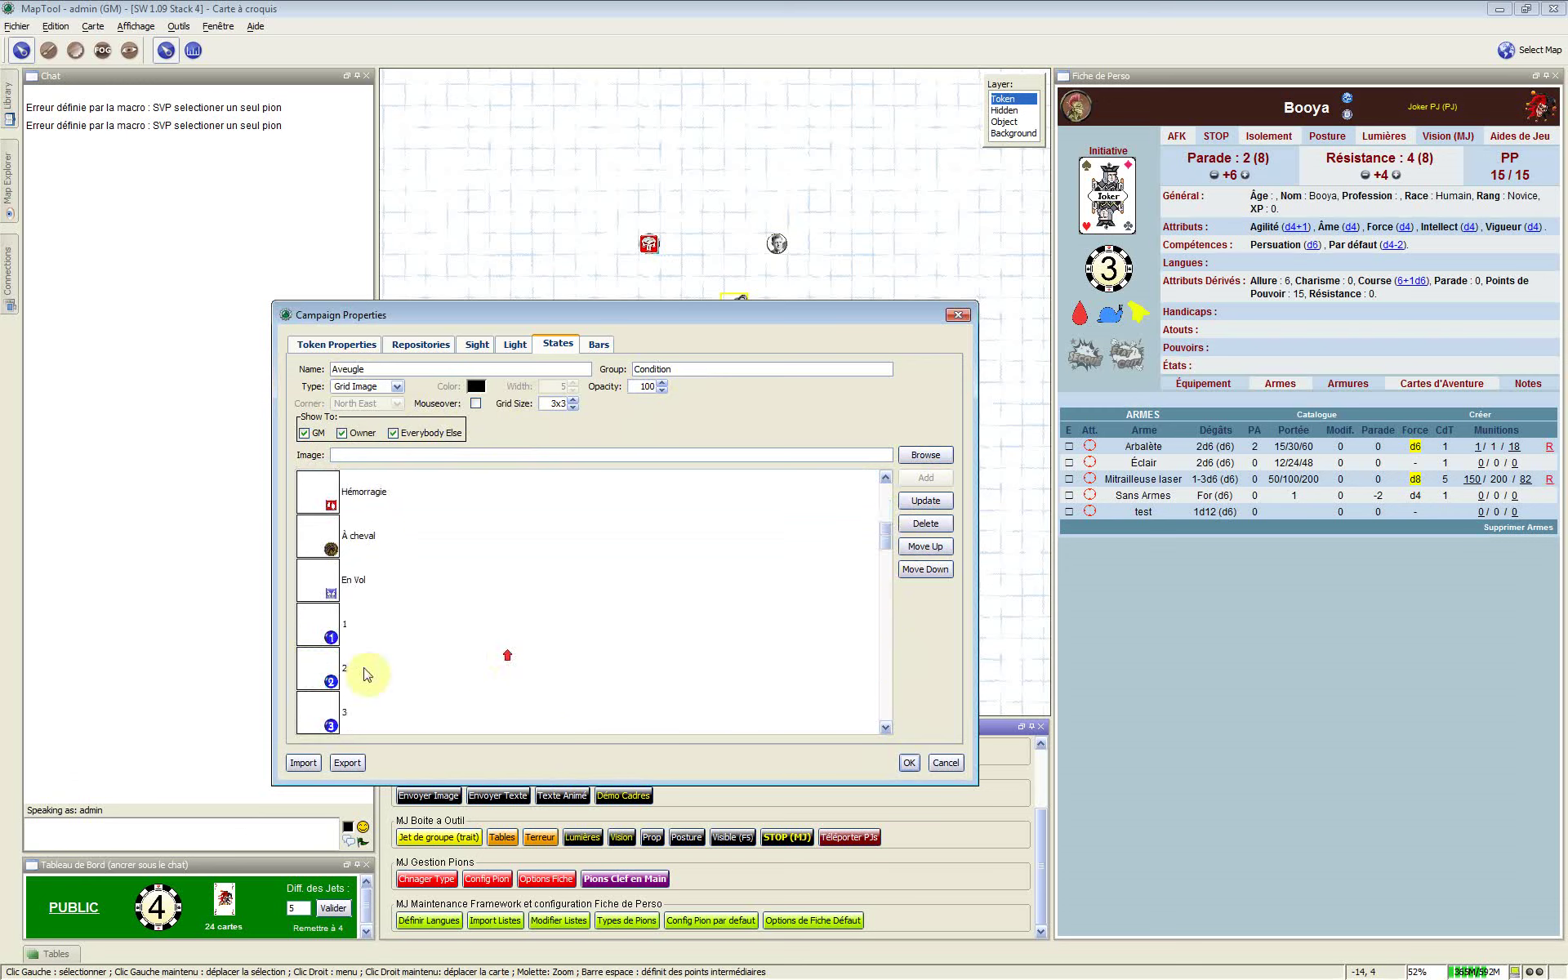
pyautogui.scroll(2, 364, 675)
pyautogui.click(369, 670)
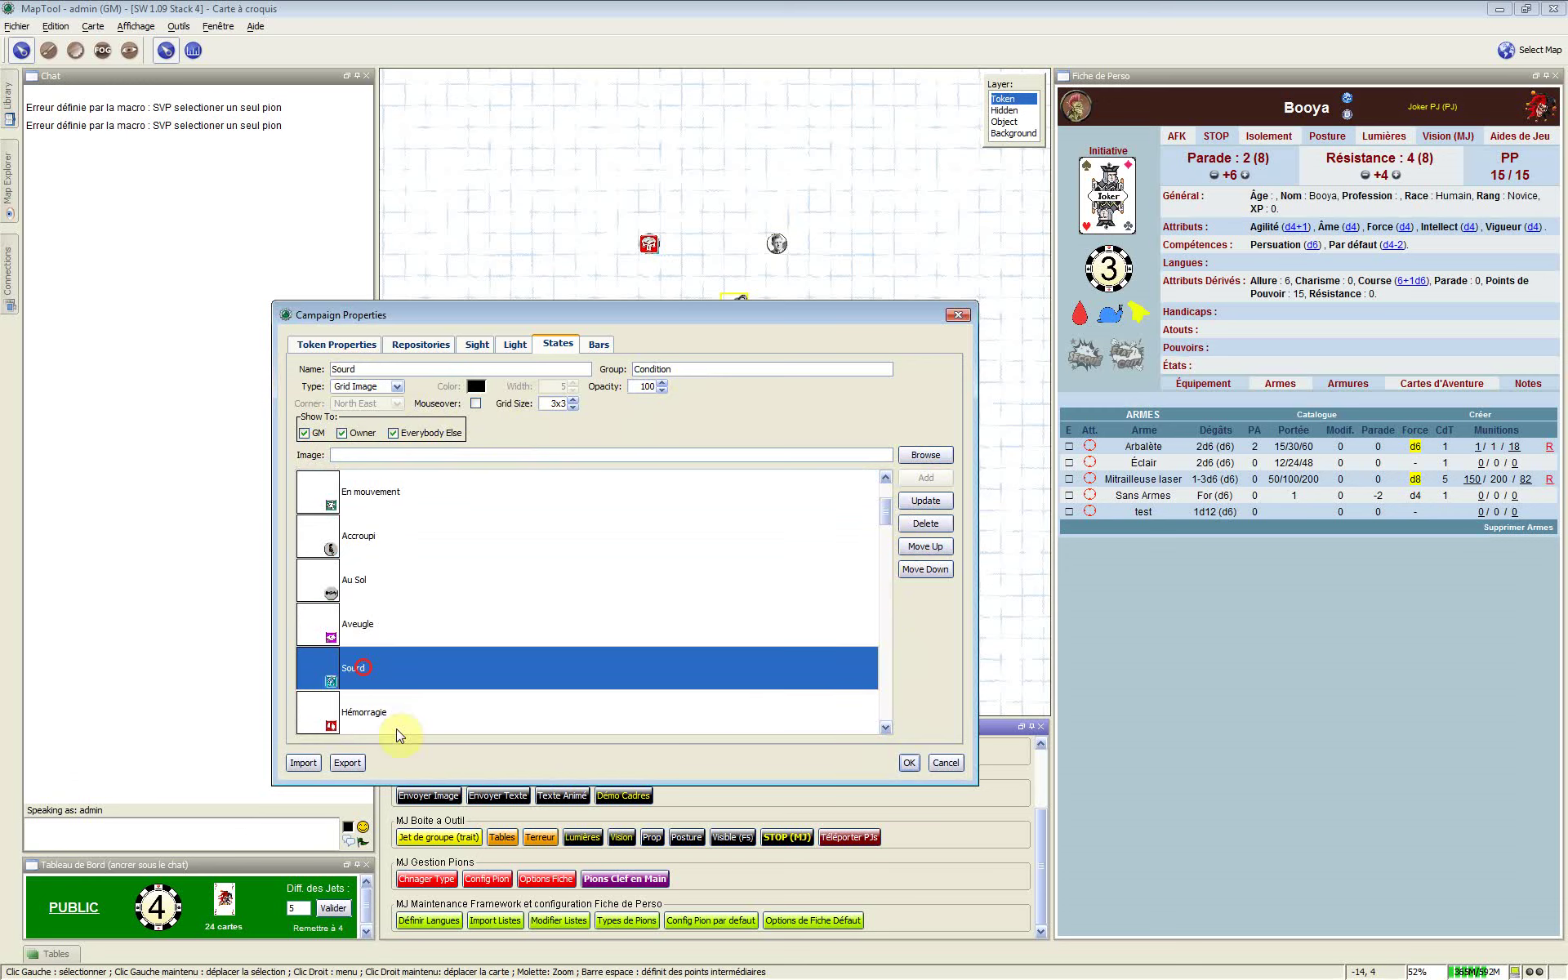
pyautogui.press('Down')
pyautogui.click(383, 667)
pyautogui.scroll(-2, 381, 523)
pyautogui.click(377, 497)
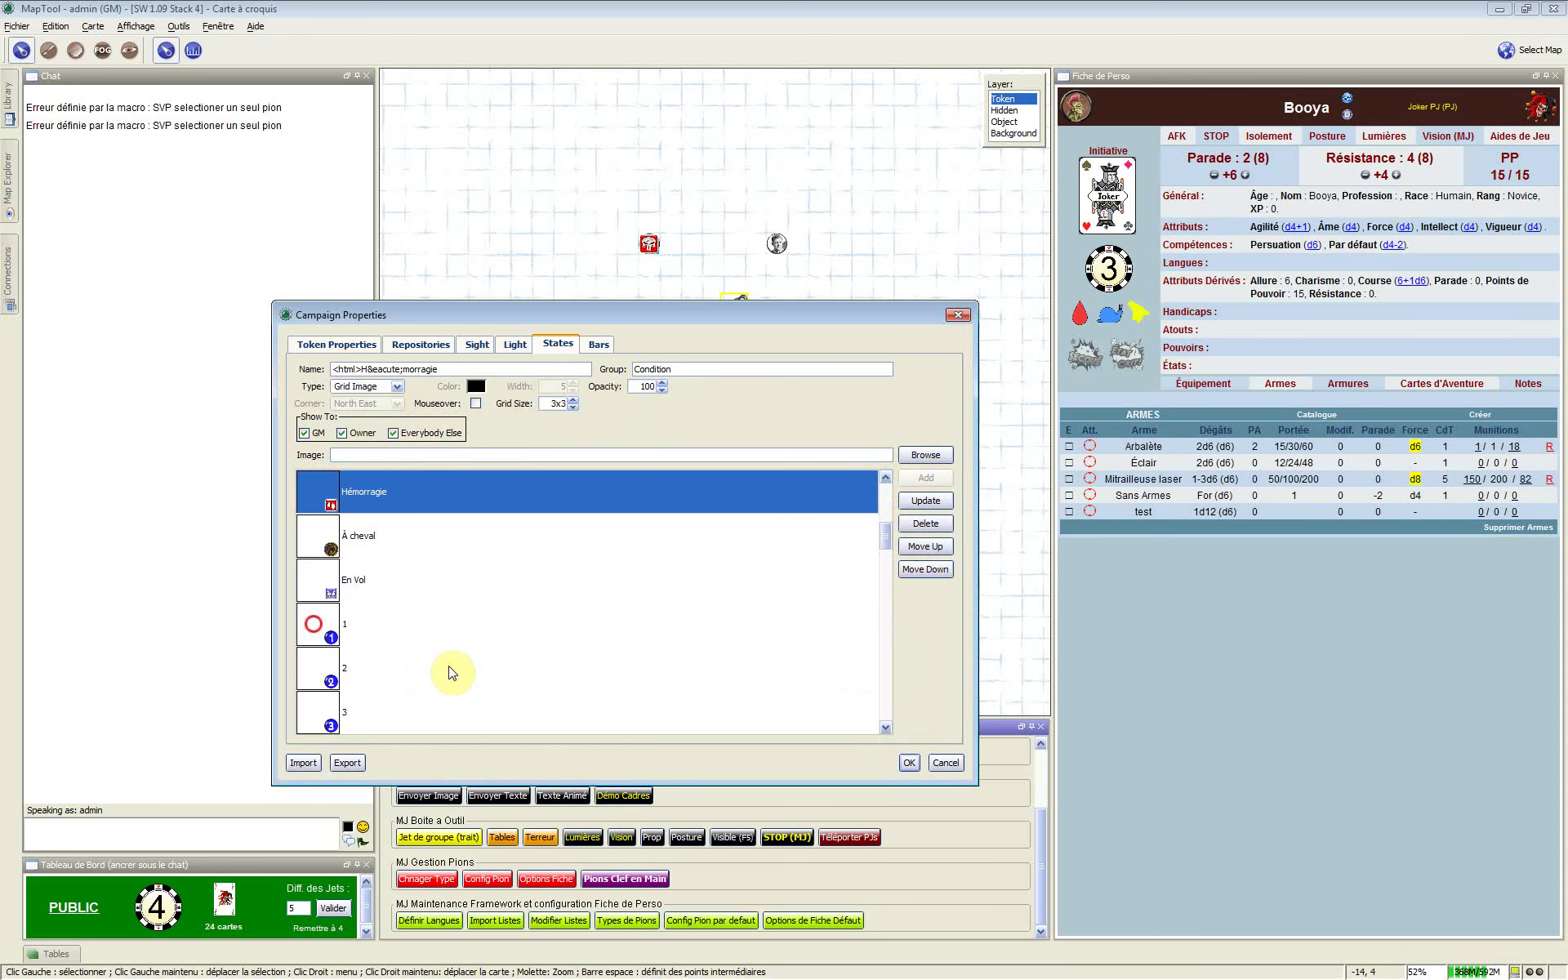
# Go through the numbered counter states of the Compteur group, displaying 1, 2, 3, 4 and 6
pyautogui.click(471, 640)
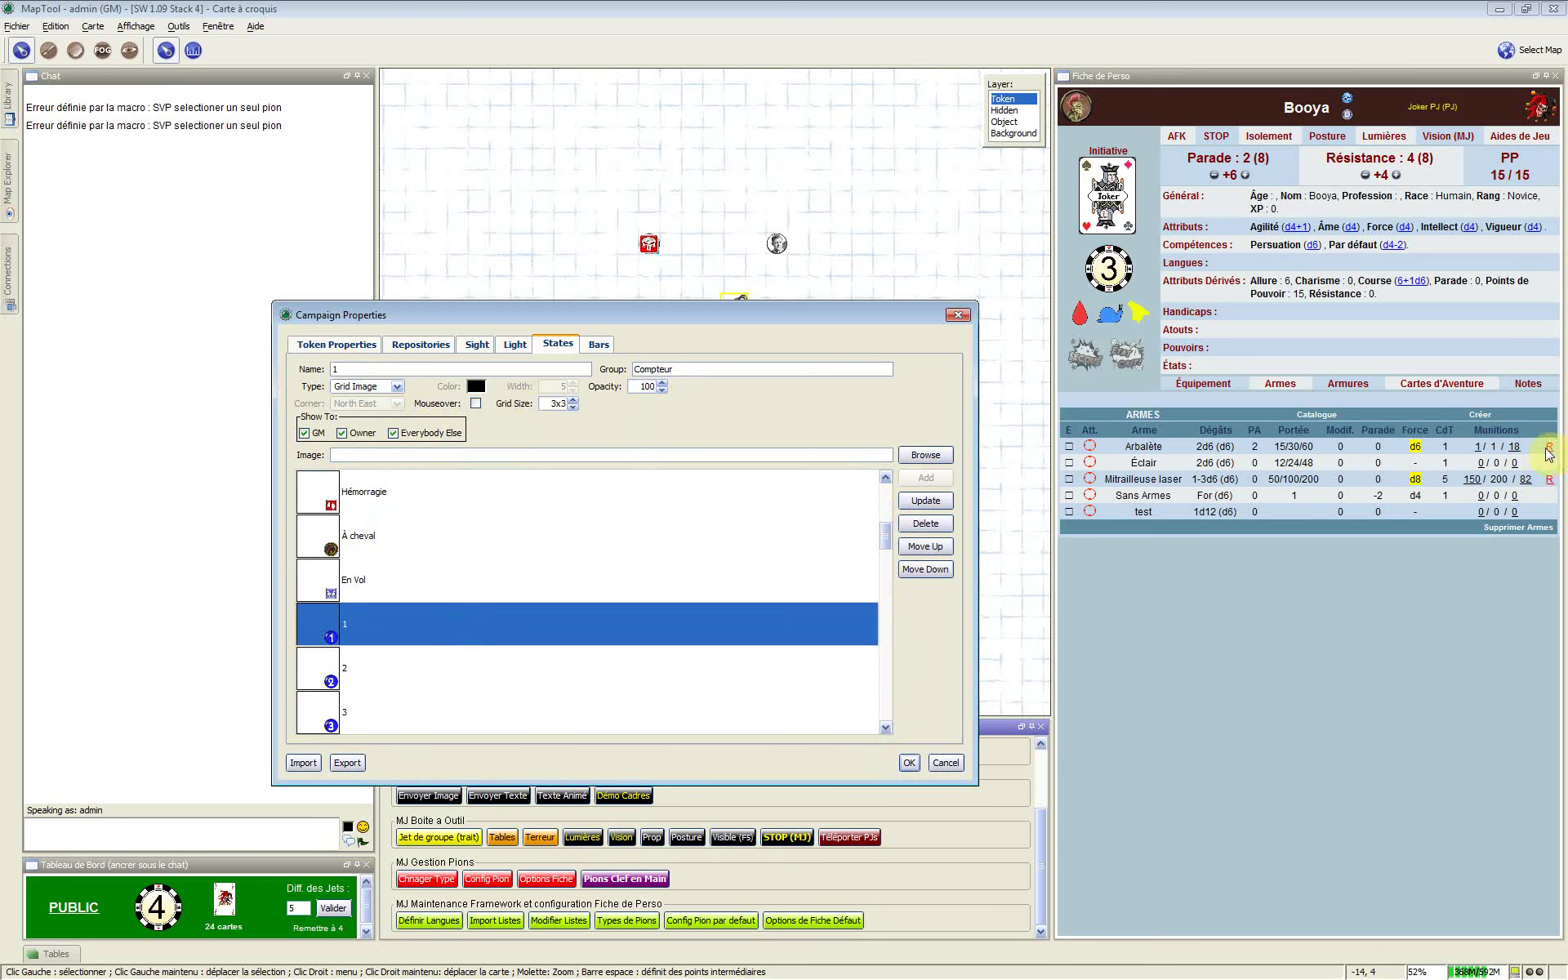
pyautogui.click(332, 676)
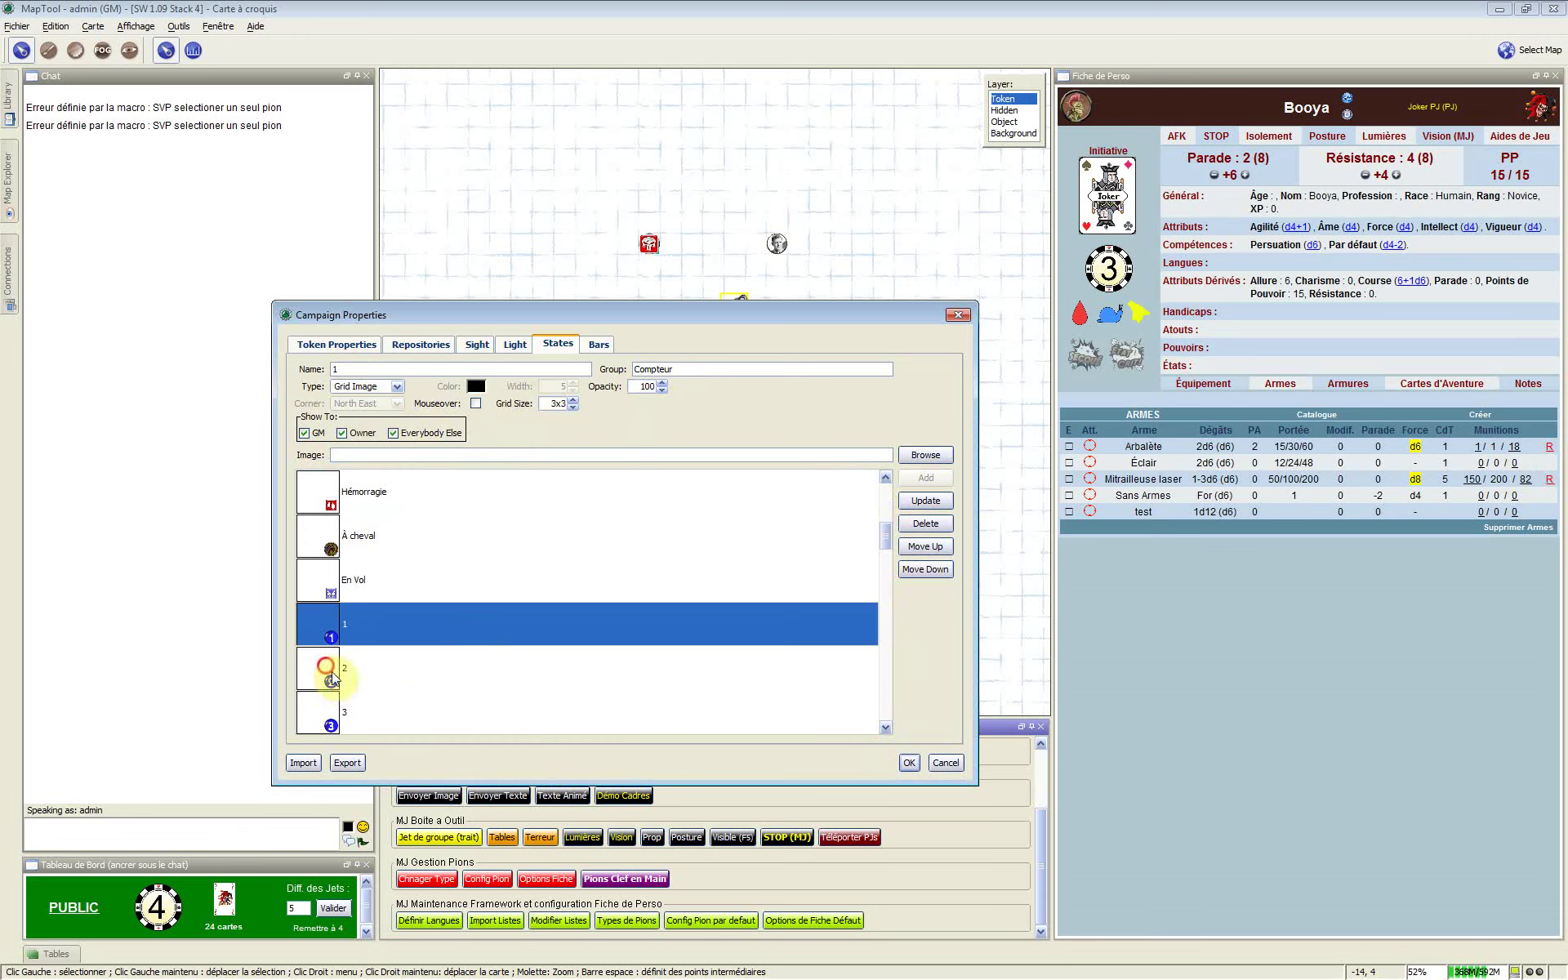
pyautogui.scroll(-3, 352, 666)
pyautogui.scroll(3, 351, 678)
pyautogui.click(337, 701)
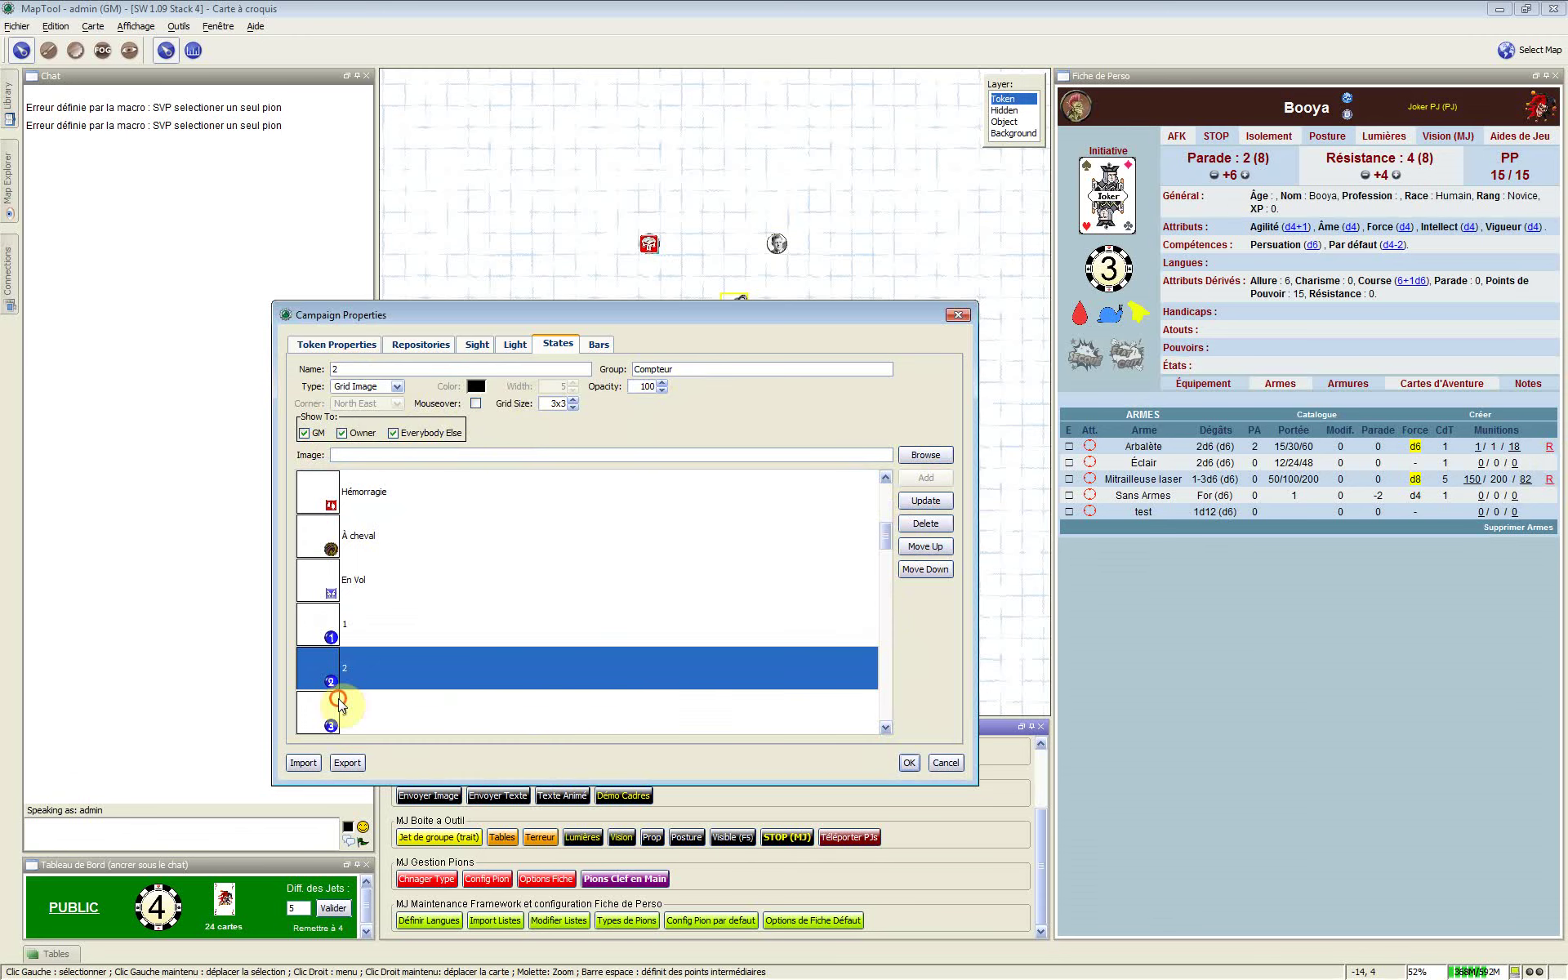
pyautogui.scroll(-3, 341, 706)
pyautogui.click(306, 635)
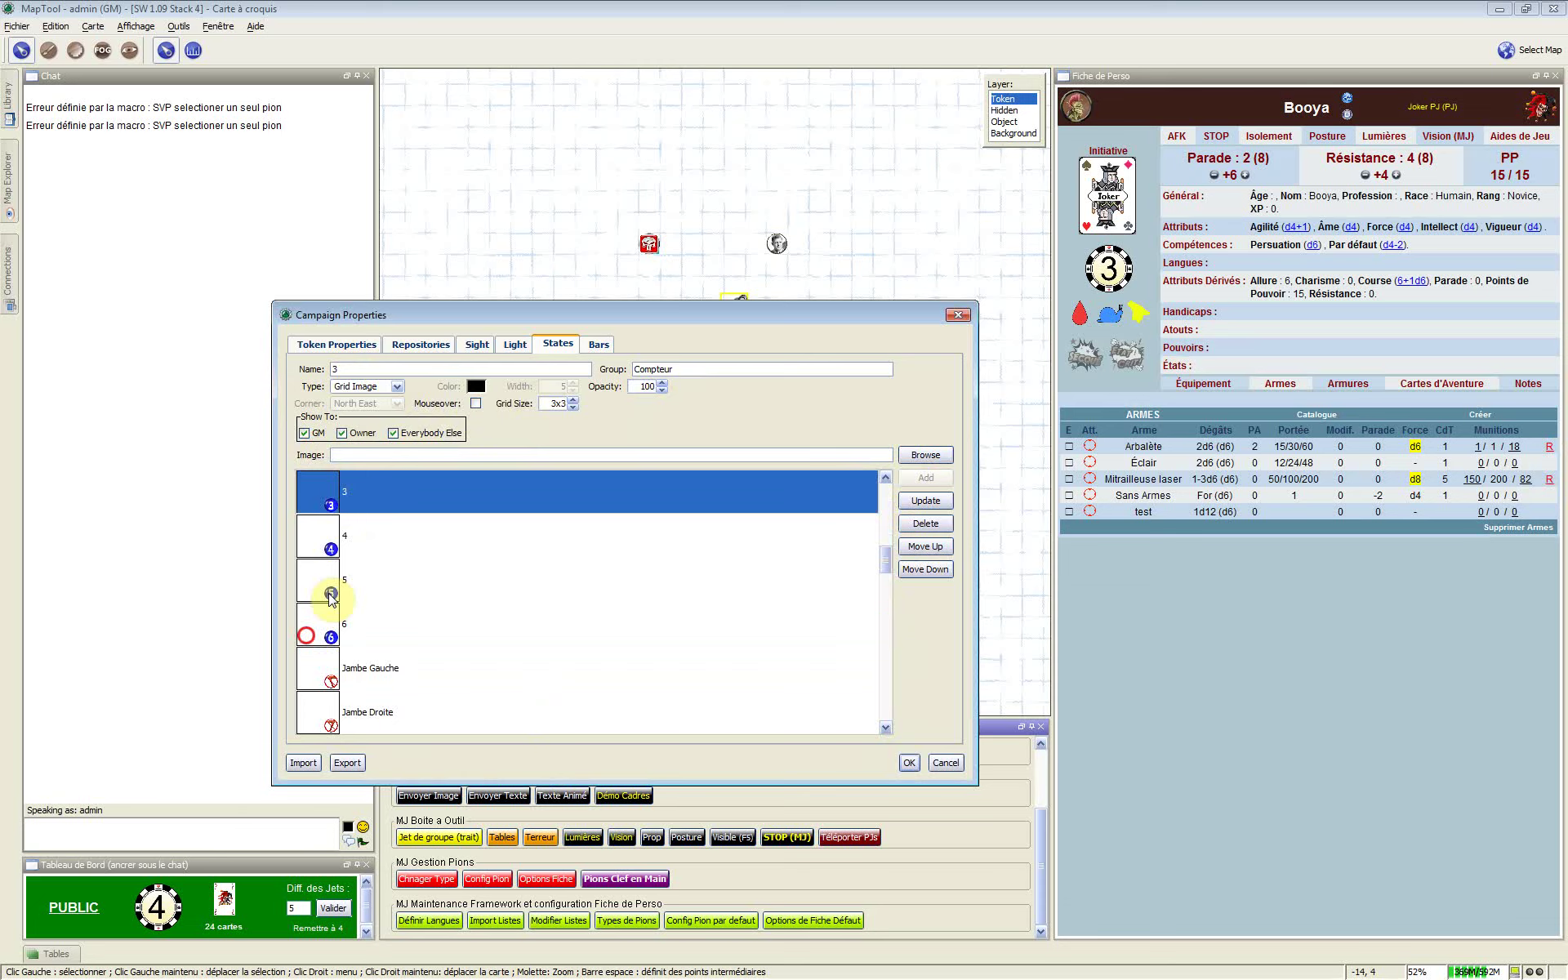
pyautogui.click(326, 534)
pyautogui.click(320, 485)
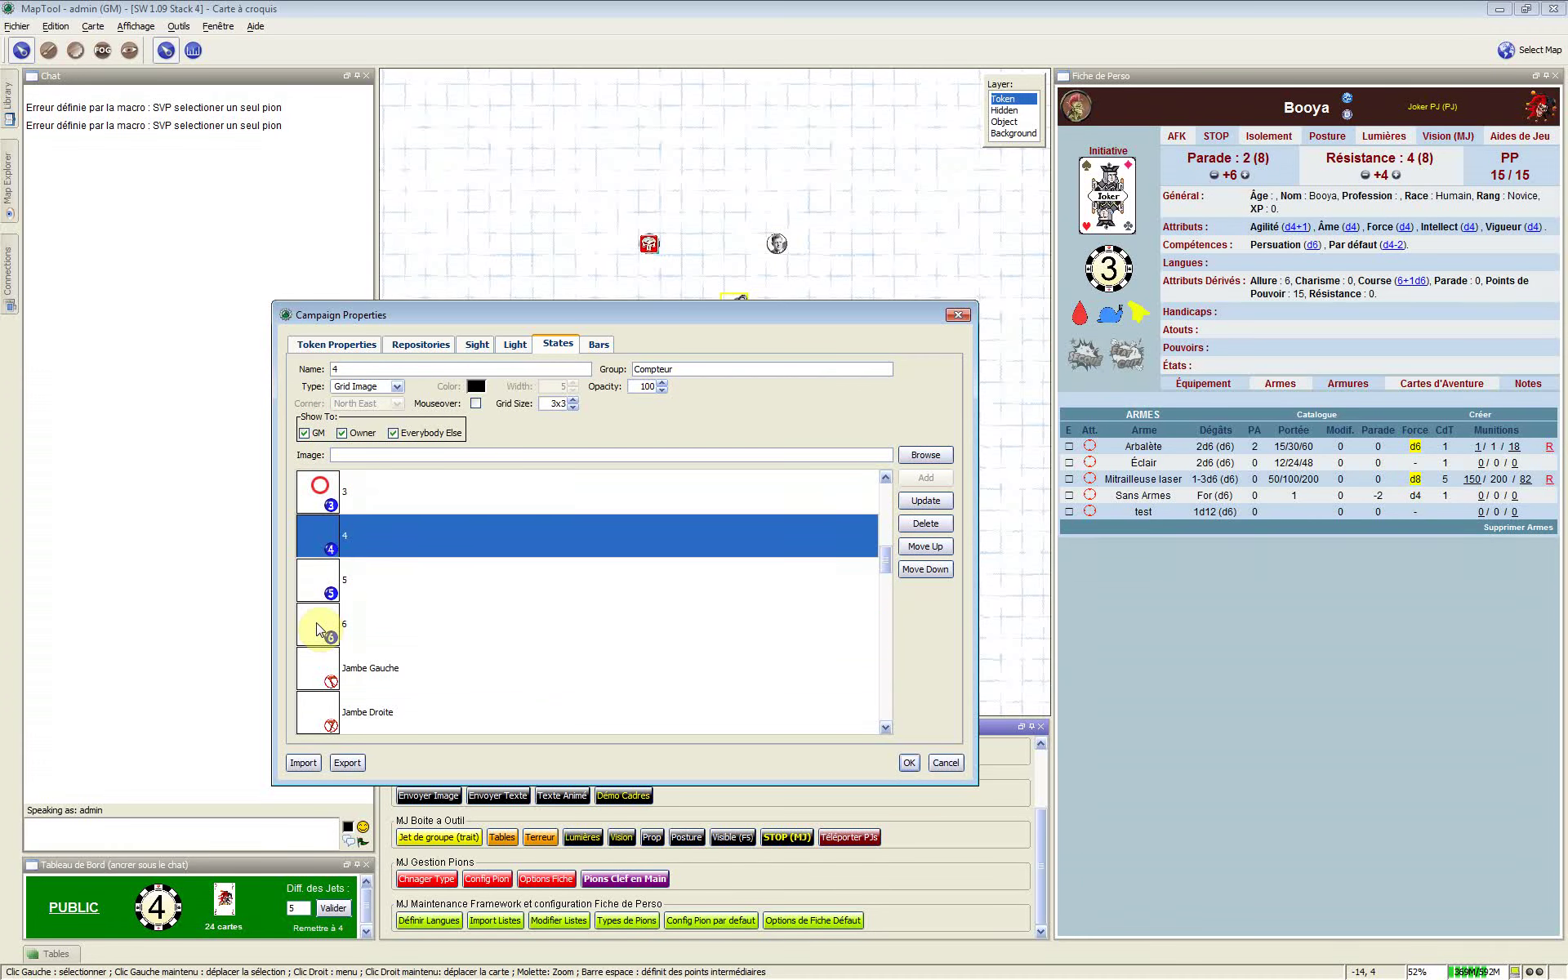
pyautogui.click(317, 627)
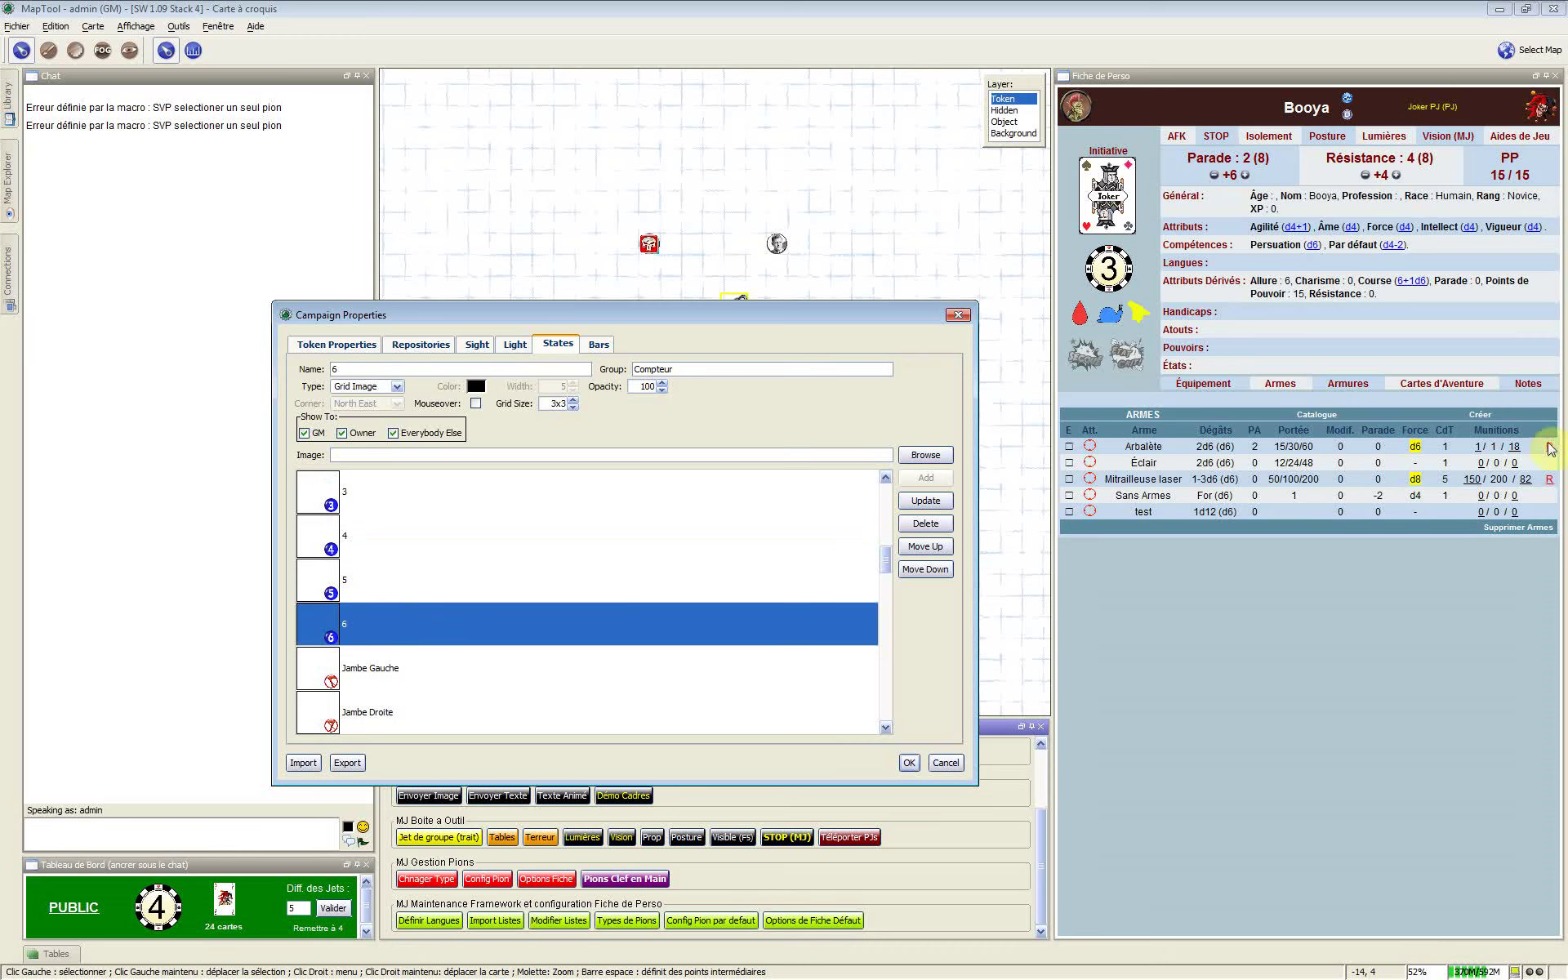
pyautogui.click(653, 621)
# Display the Membres group's states Jambe Gauche and Bras Droit, followed by the AFK state
pyautogui.click(455, 690)
pyautogui.scroll(-3, 462, 681)
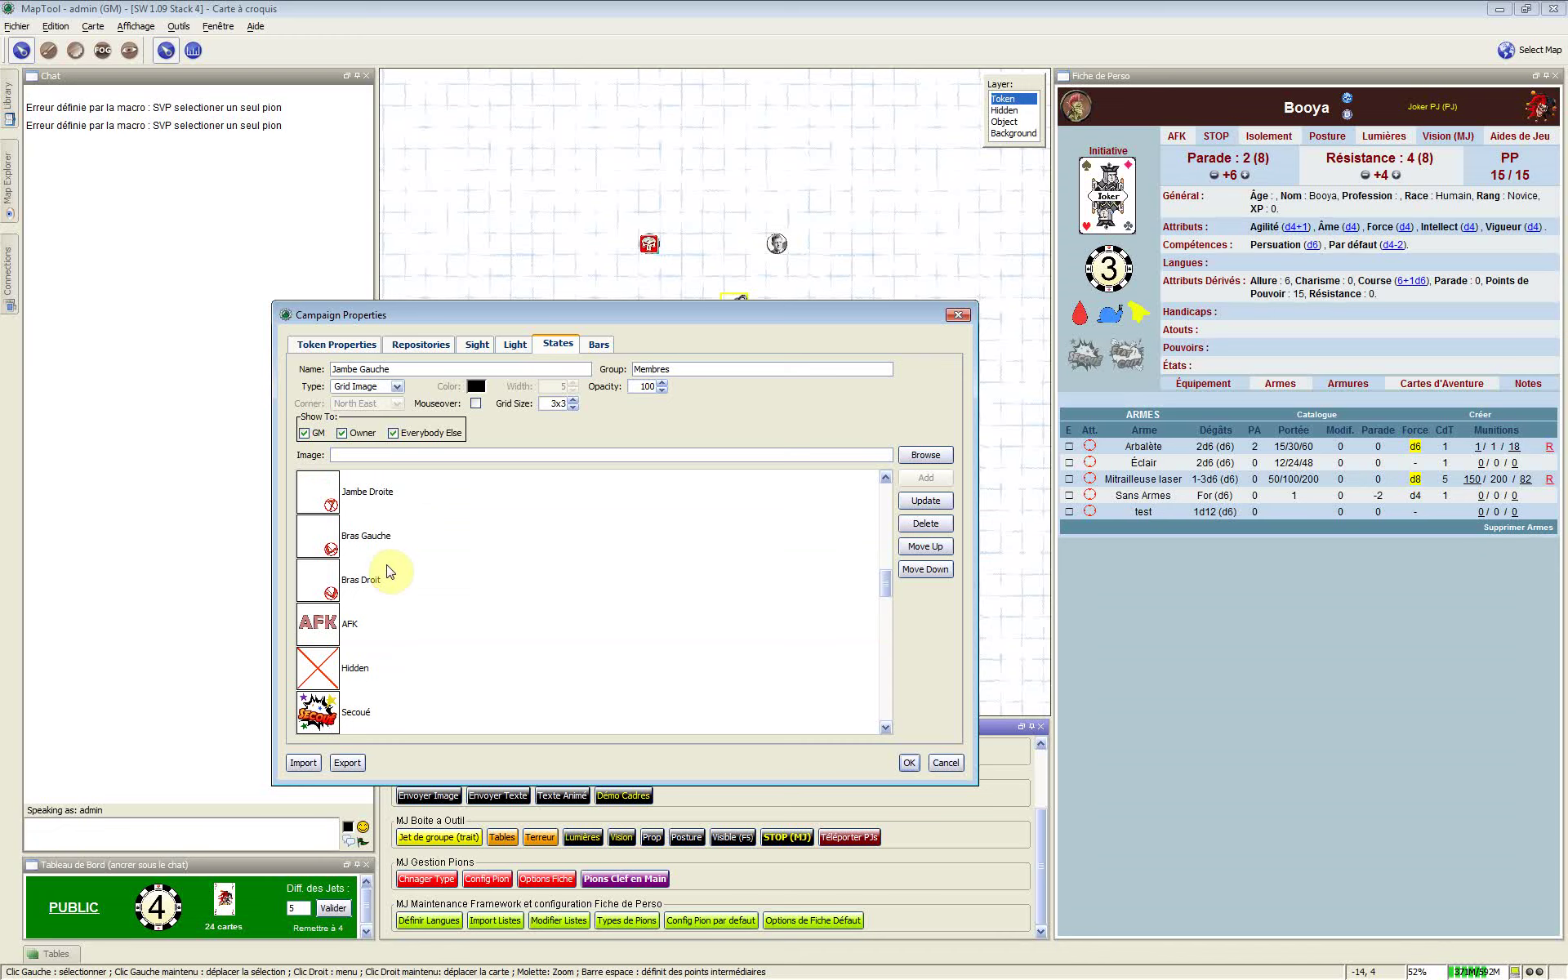
pyautogui.click(380, 593)
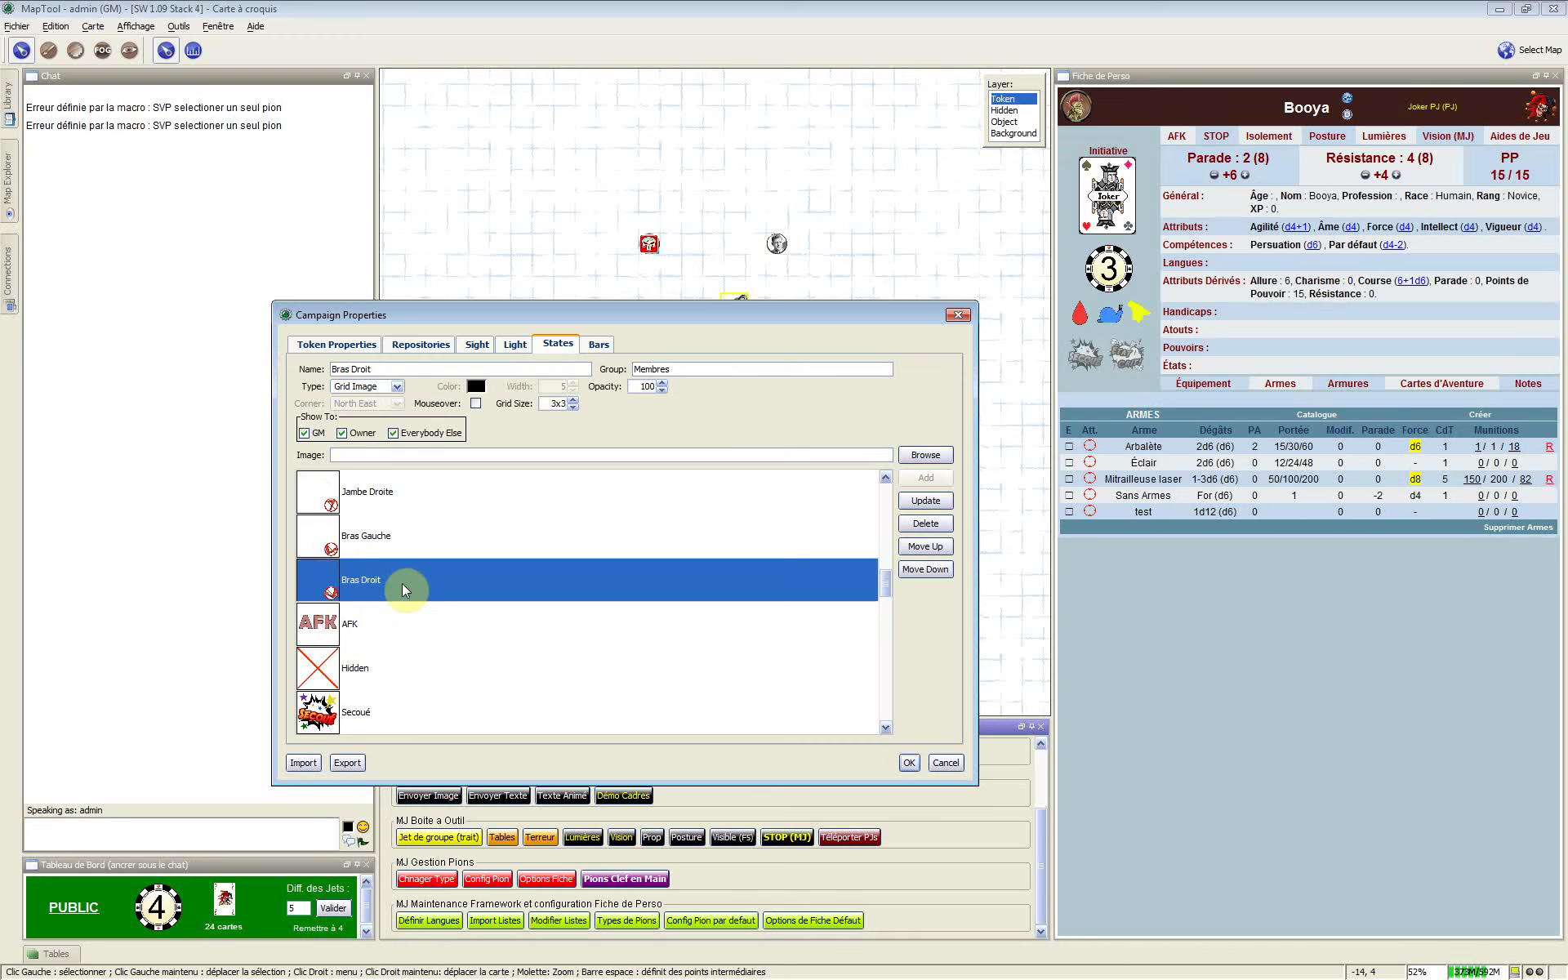
pyautogui.click(454, 629)
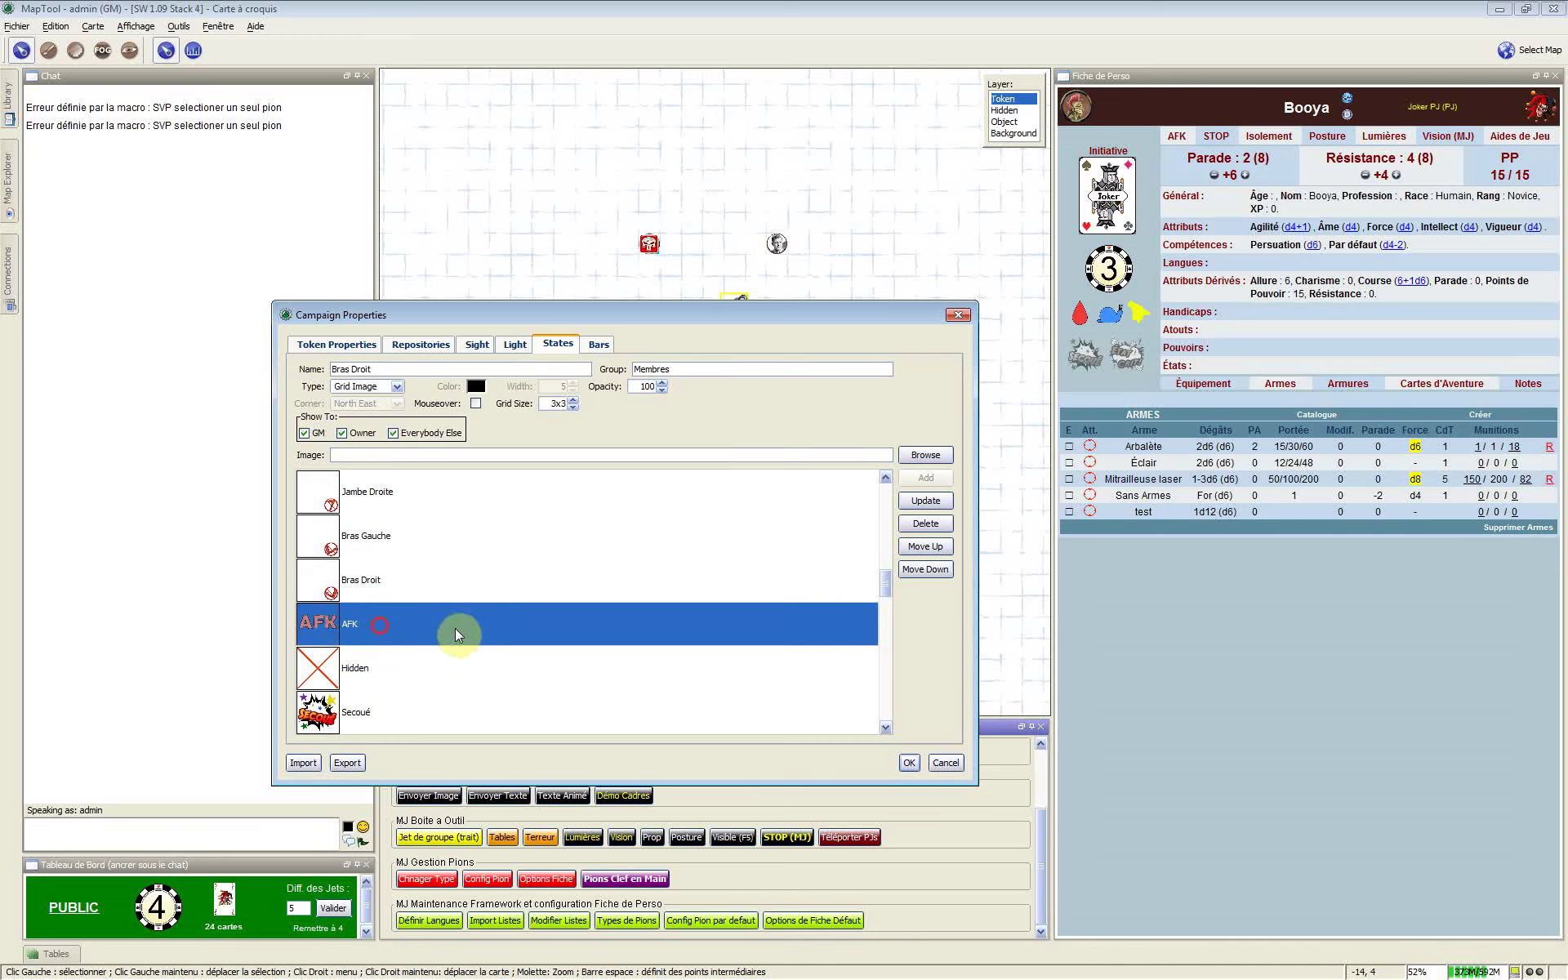
# Display the Bras Droit state, return to the AFK state, and highlight its group name, Framework
pyautogui.click(330, 599)
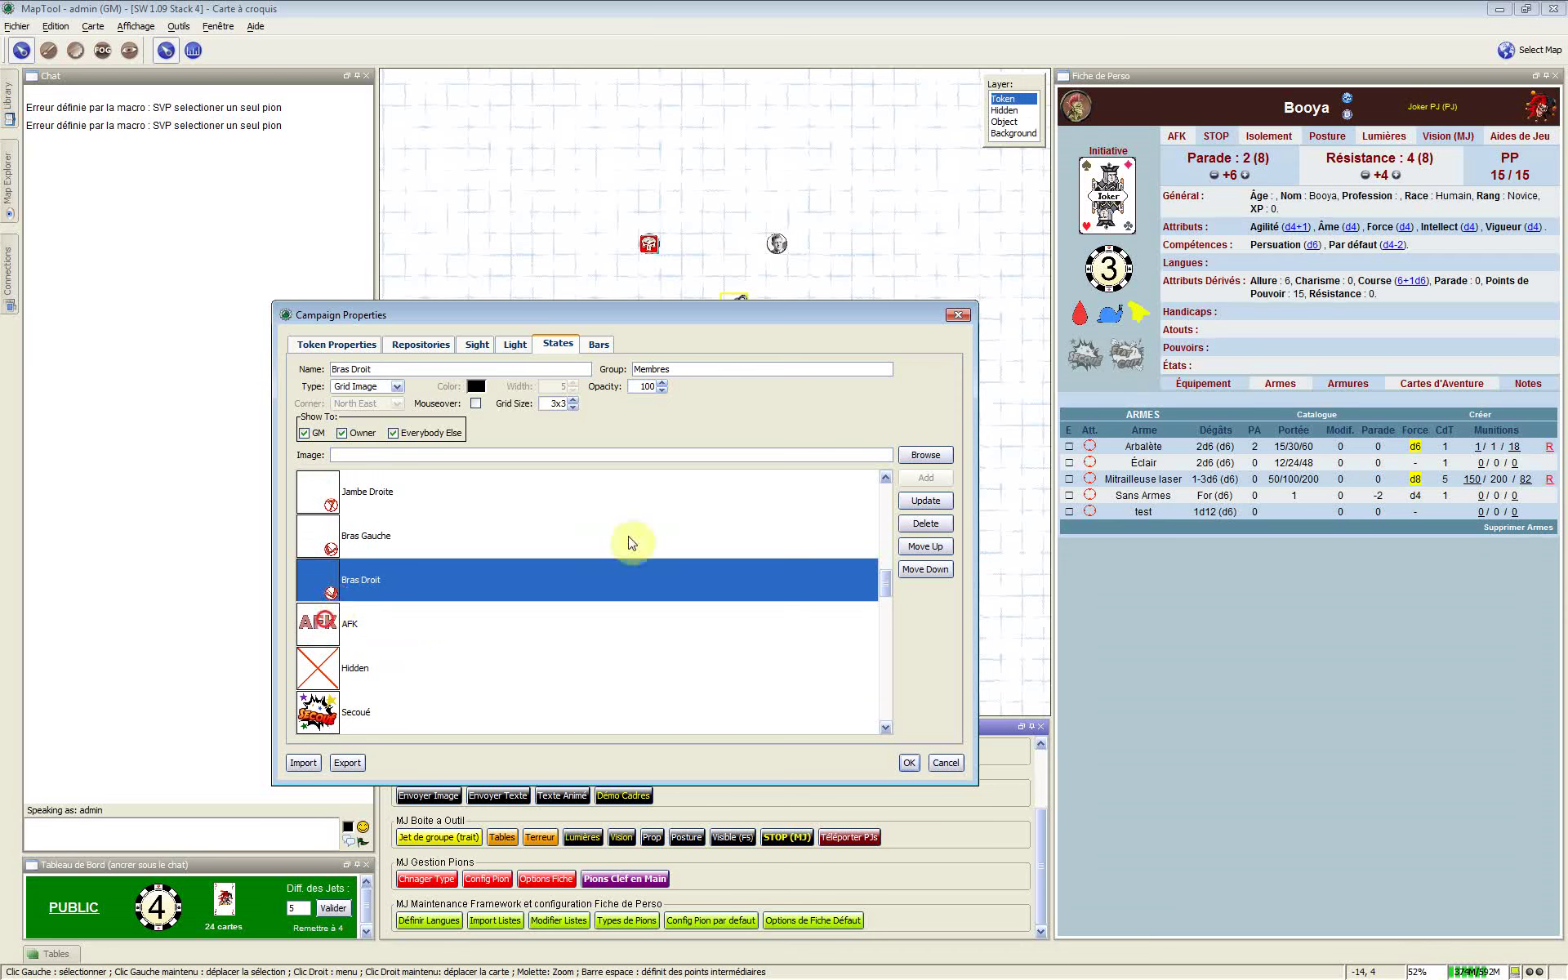
pyautogui.press('Down')
pyautogui.doubleClick(659, 369)
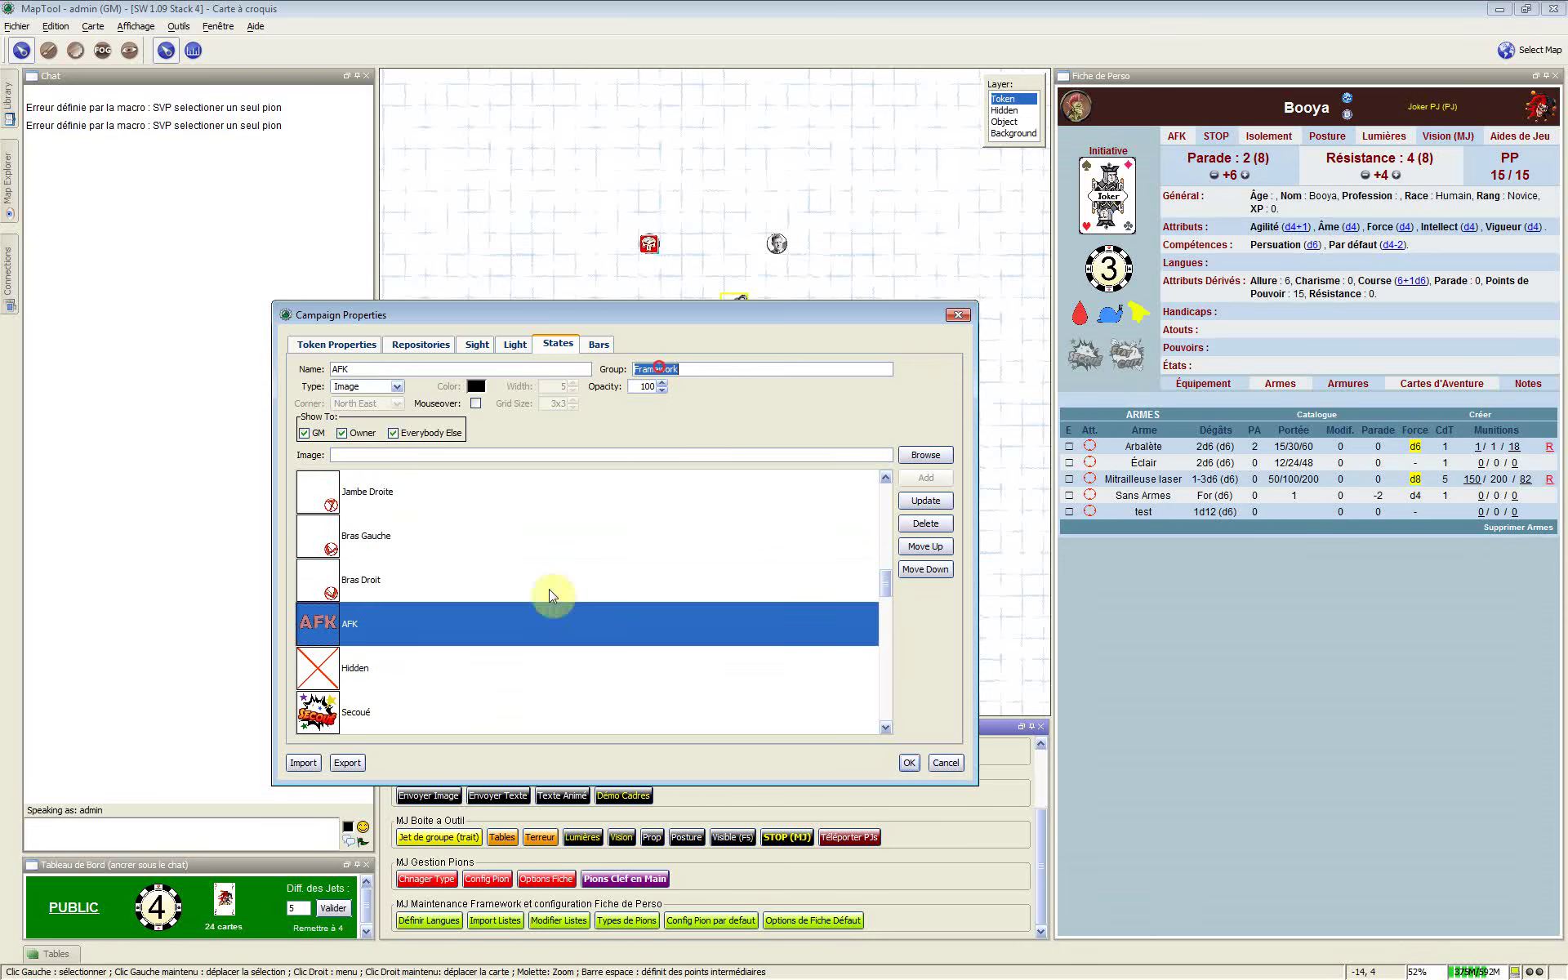
pyautogui.scroll(-3, 549, 589)
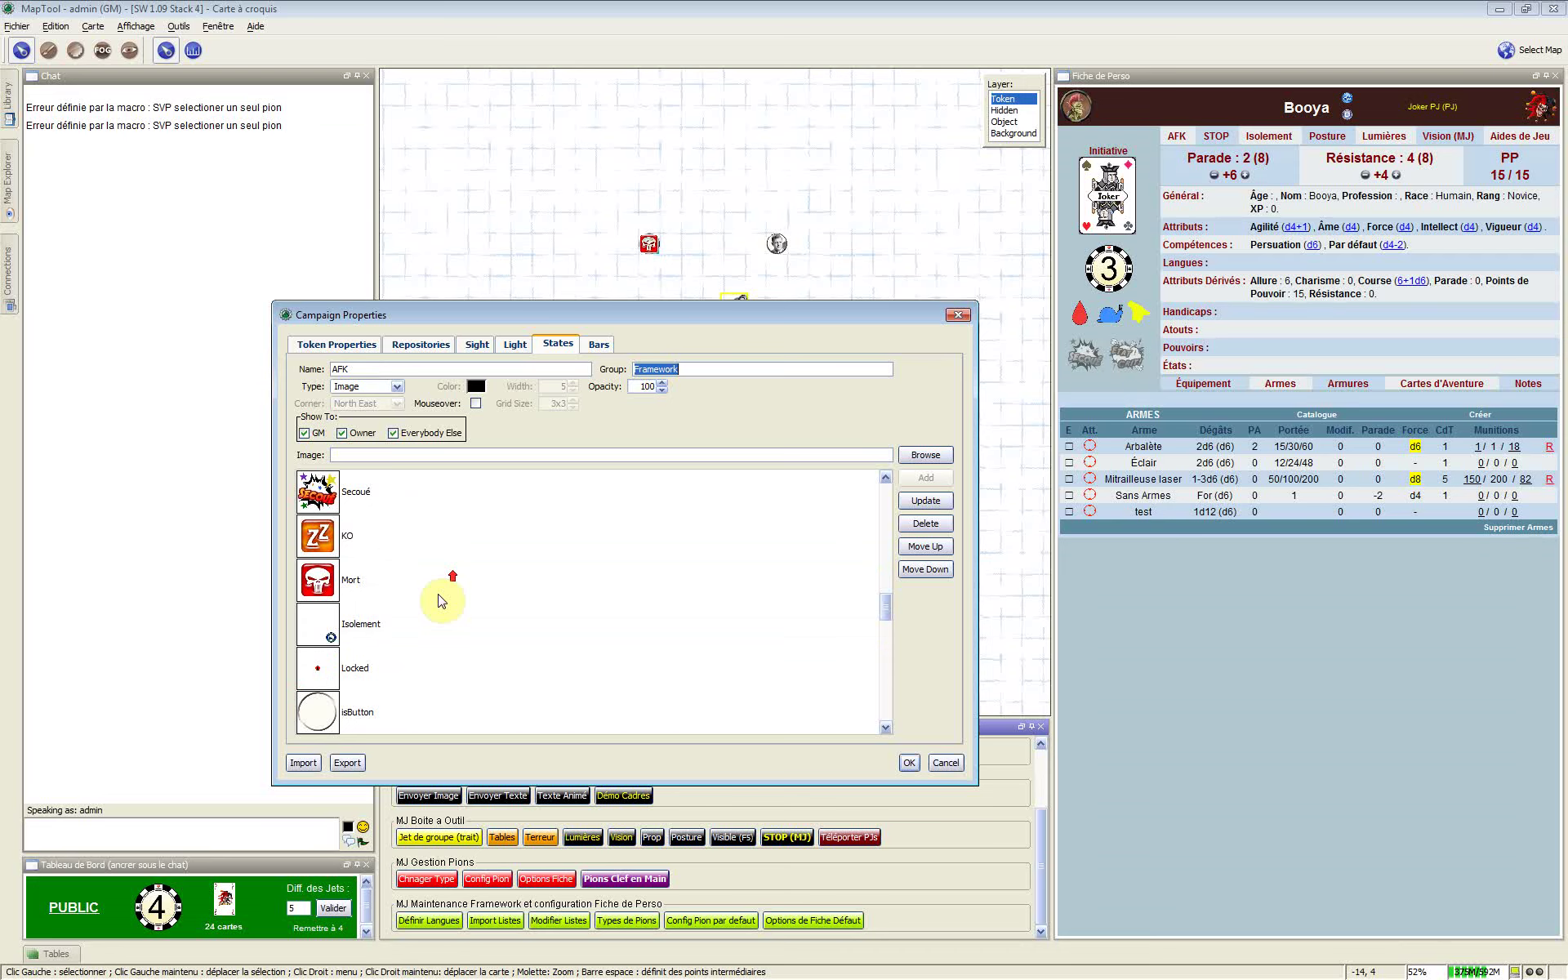
pyautogui.scroll(3, 343, 634)
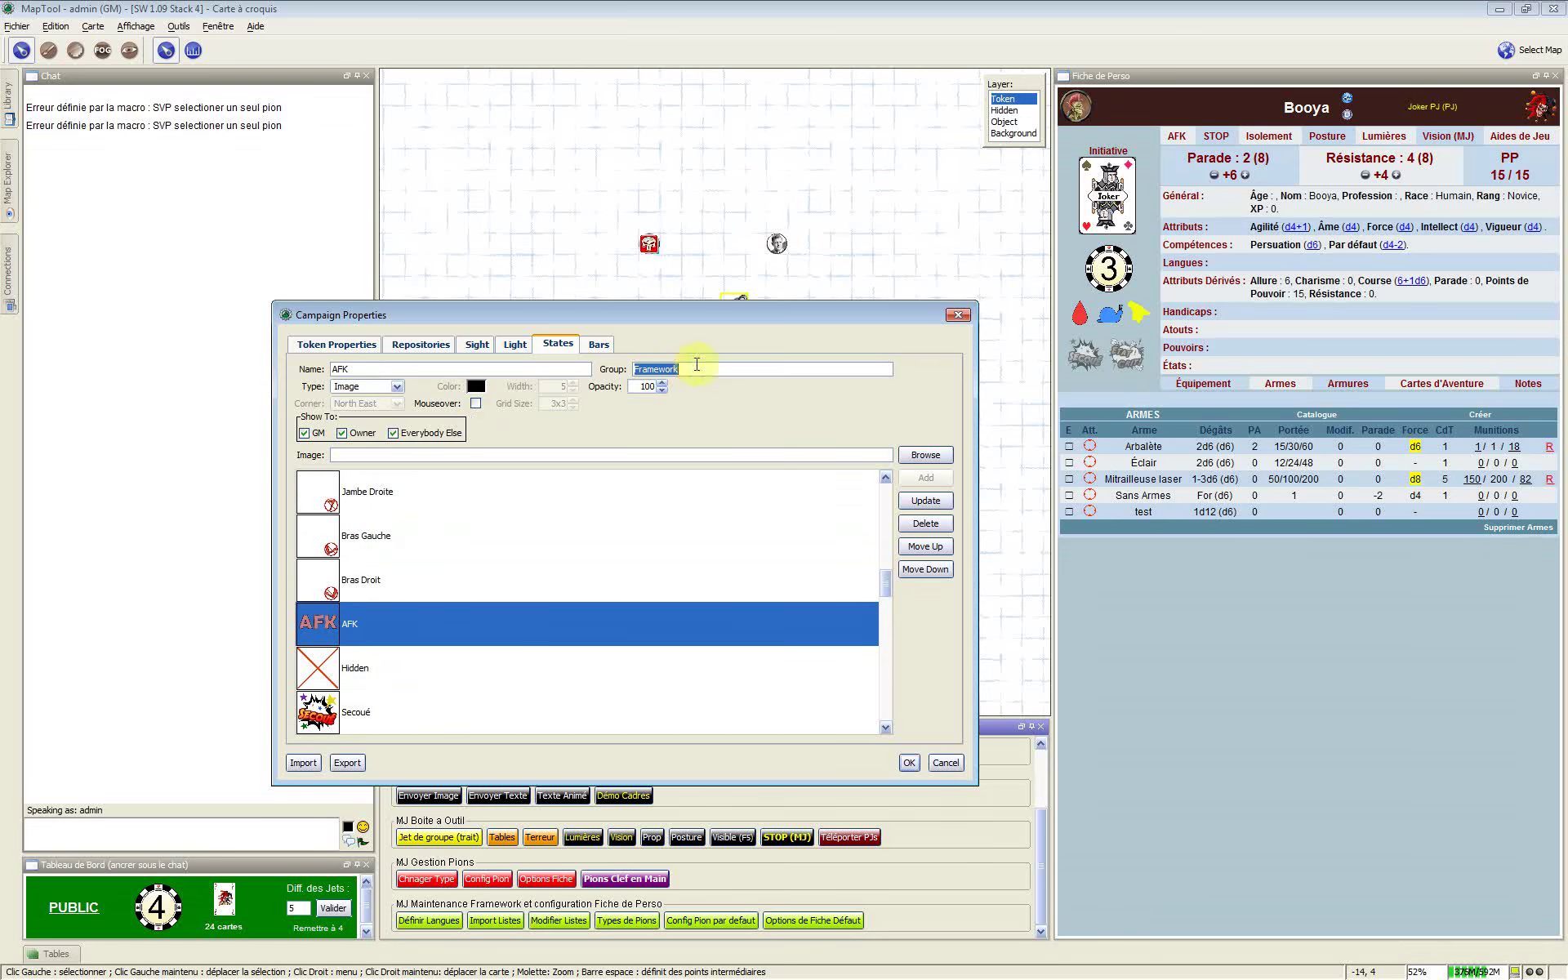
pyautogui.doubleClick(667, 367)
# Look through the states listed after AFK, from Hidden, Secoué, KO and Mort to the Blessure states
pyautogui.moveTo(885, 577); pyautogui.dragTo(872, 591)
pyautogui.scroll(2, 872, 592)
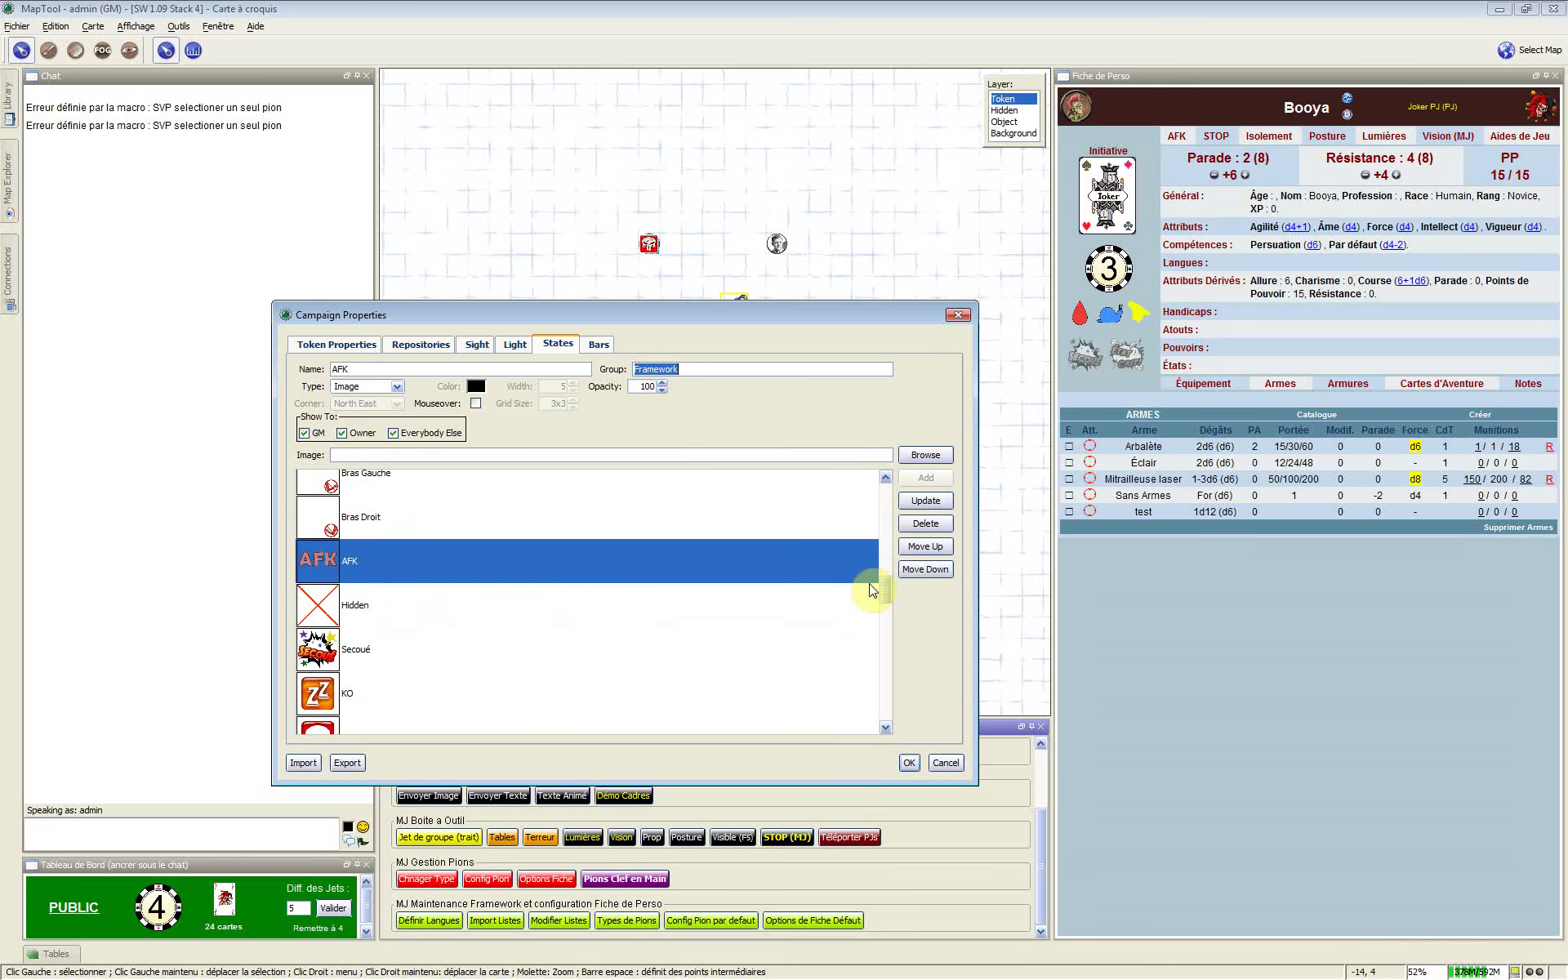
pyautogui.scroll(-1, 870, 596)
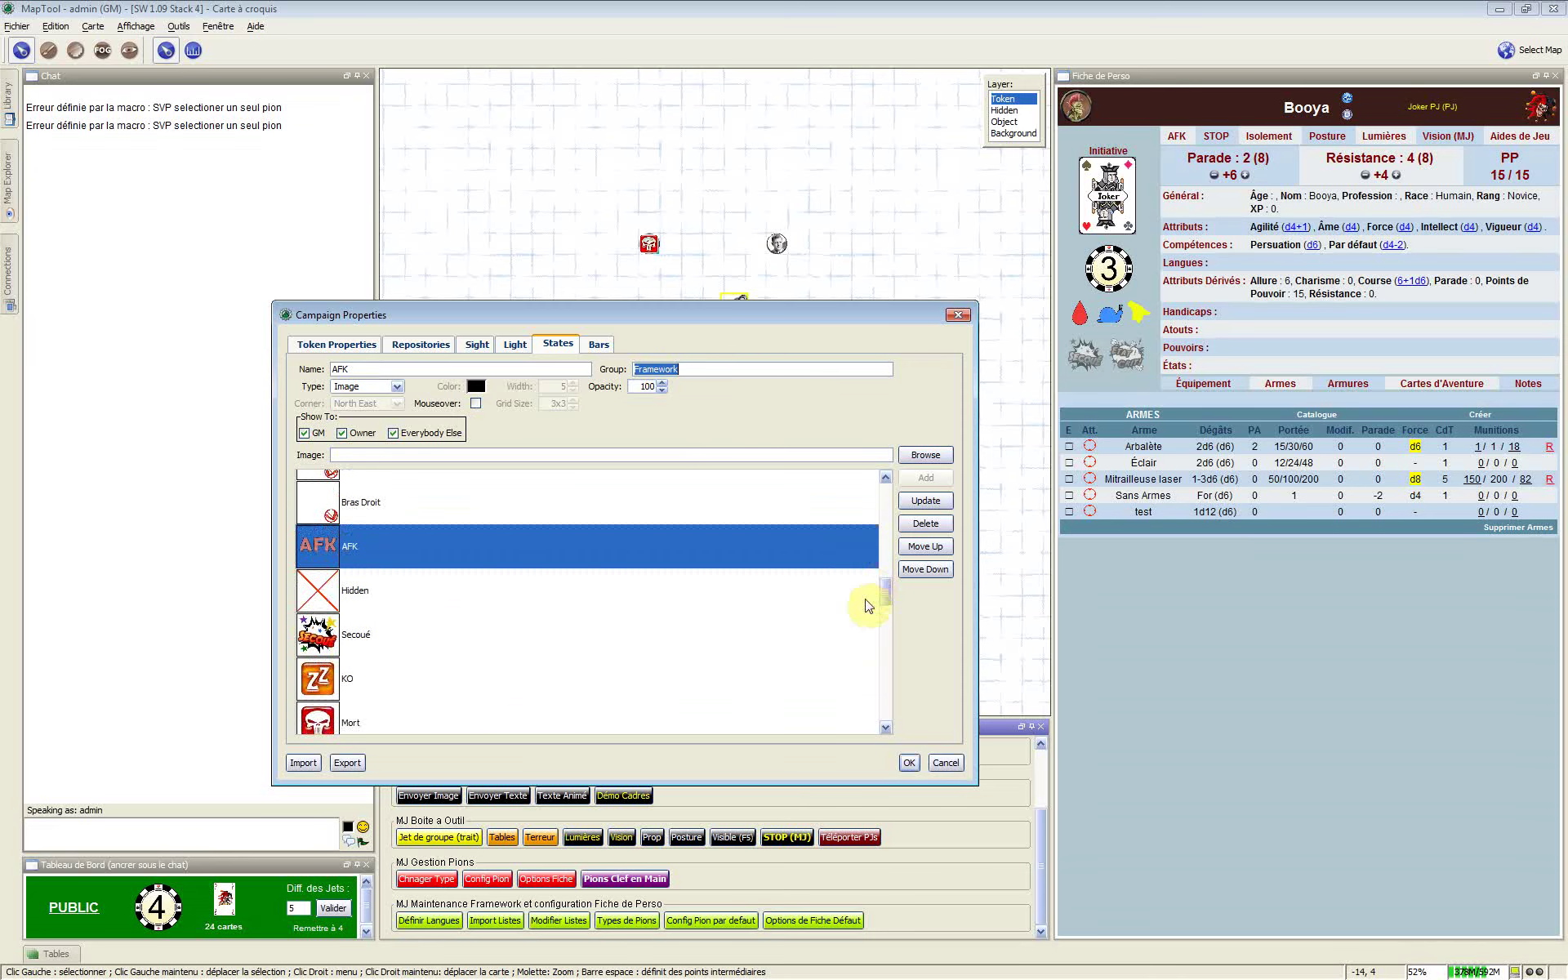
pyautogui.scroll(-2, 870, 601)
pyautogui.scroll(-1, 872, 611)
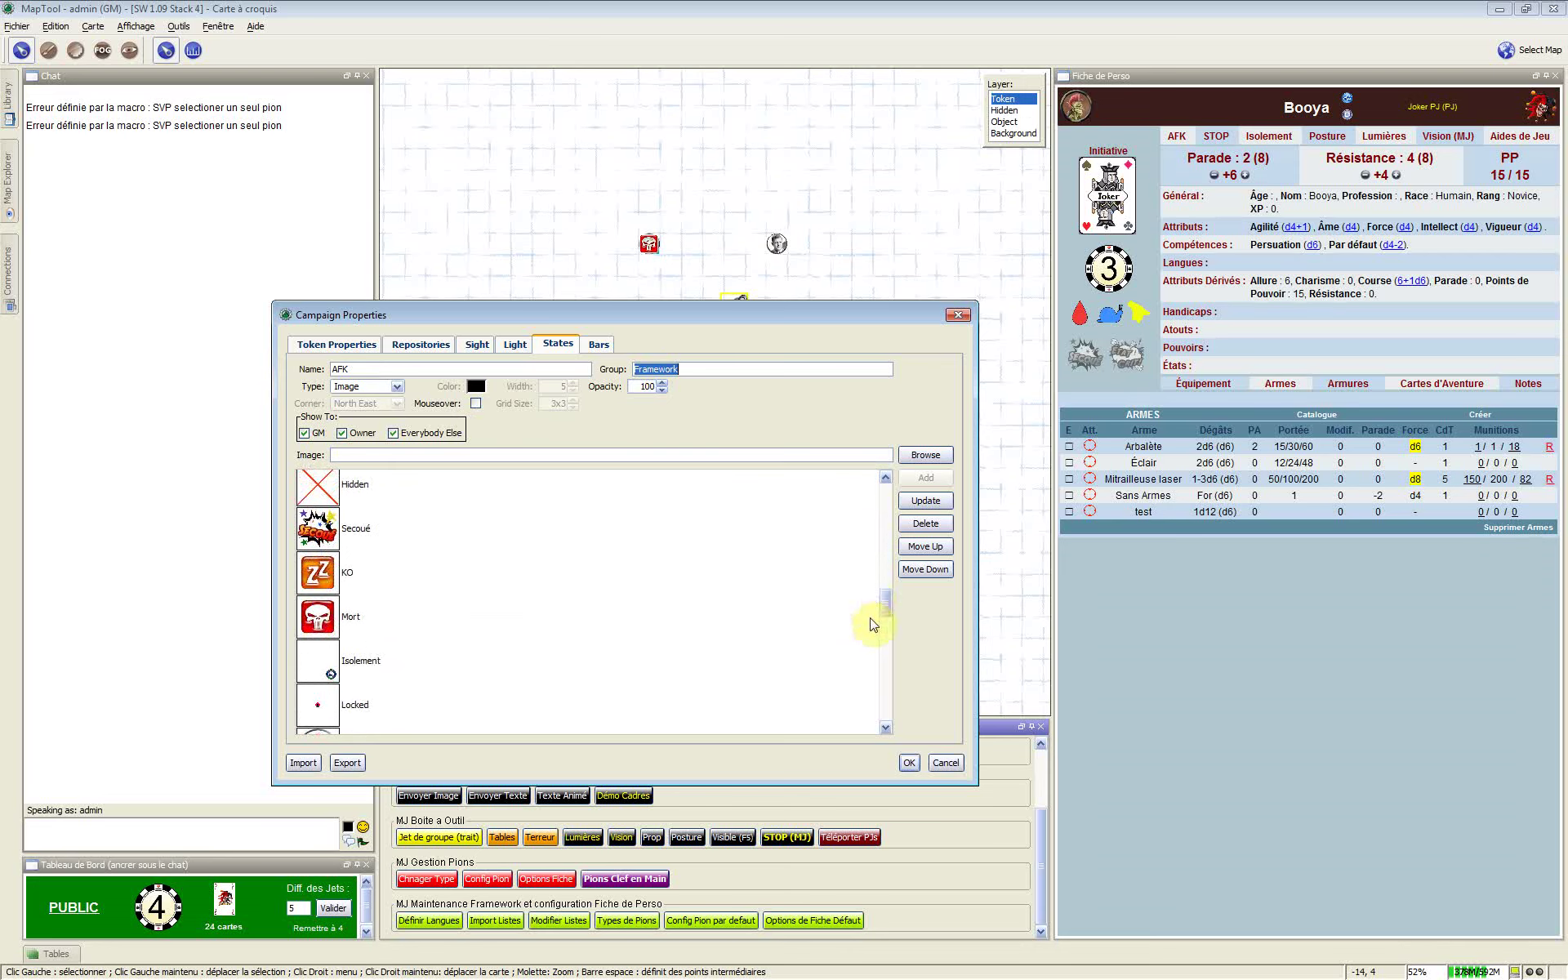
pyautogui.scroll(-5, 872, 629)
pyautogui.scroll(-2, 872, 641)
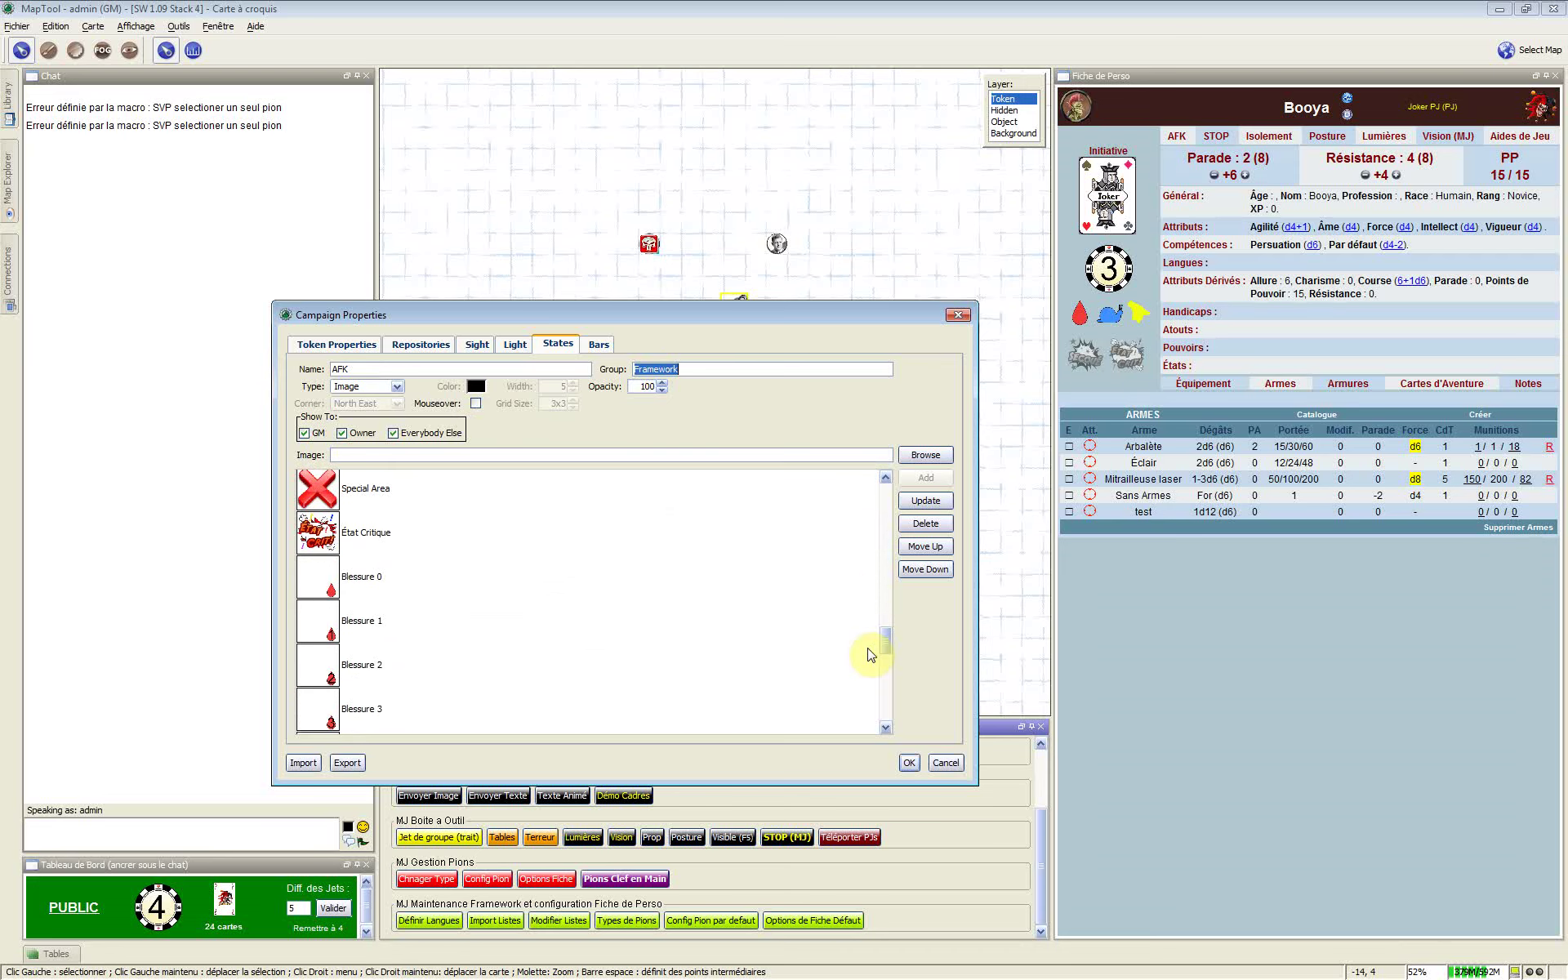
pyautogui.scroll(-4, 870, 654)
pyautogui.scroll(6, 353, 676)
# Display the Blessure 0 and Blessure 1 states of the Blessure/Fatigue group, ending on Blessure 0
pyautogui.click(353, 676)
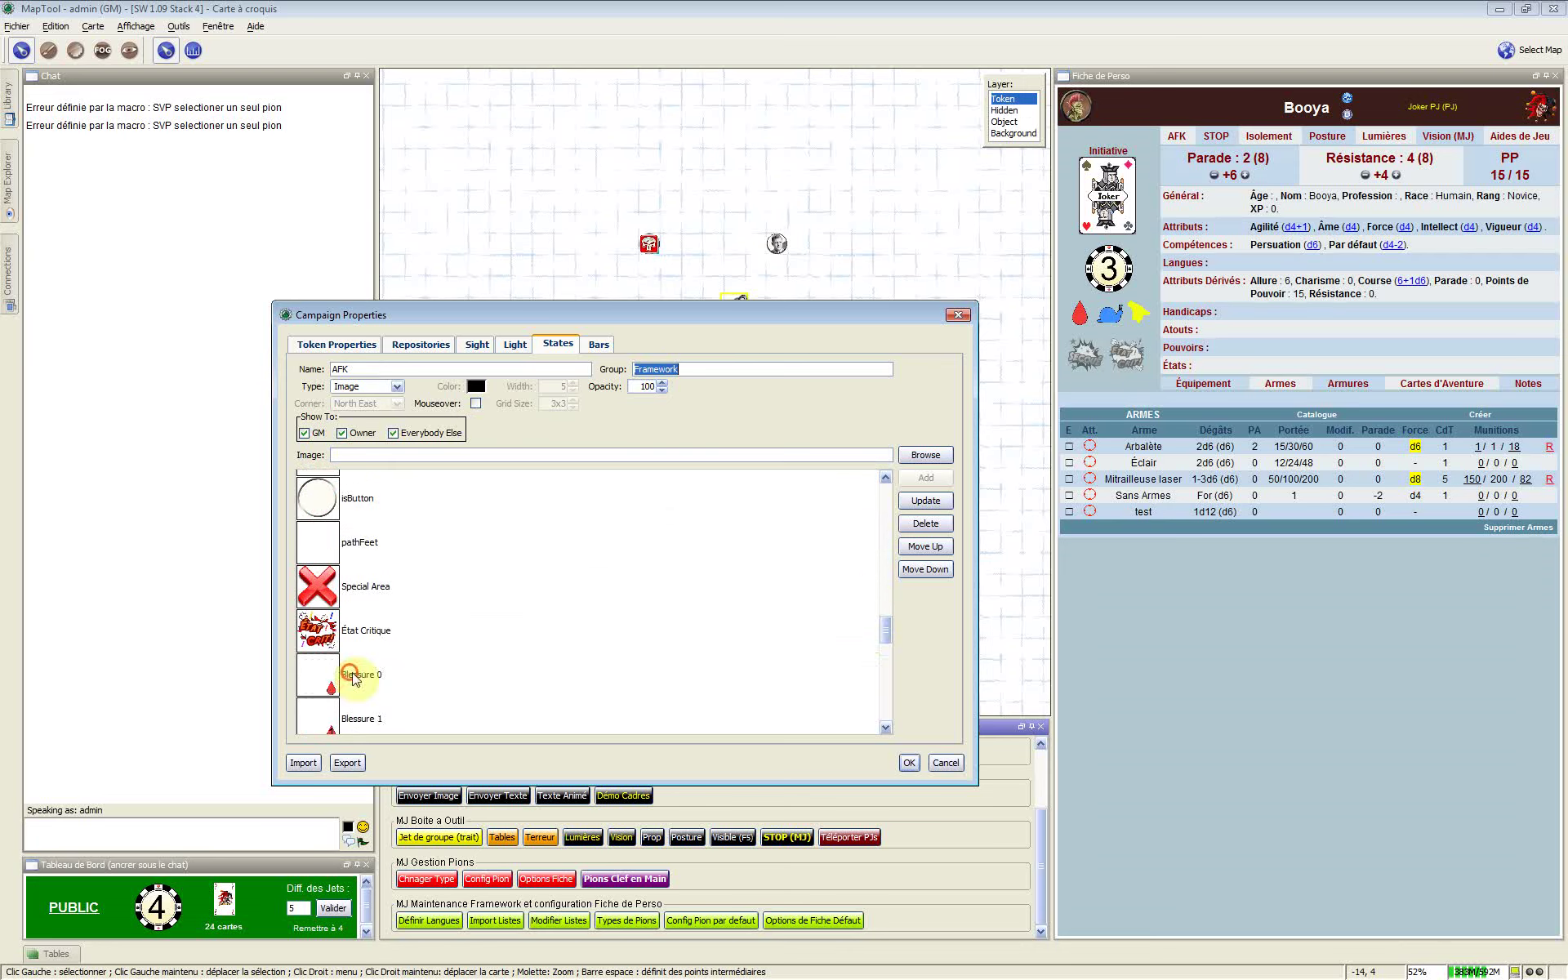
pyautogui.press('Down')
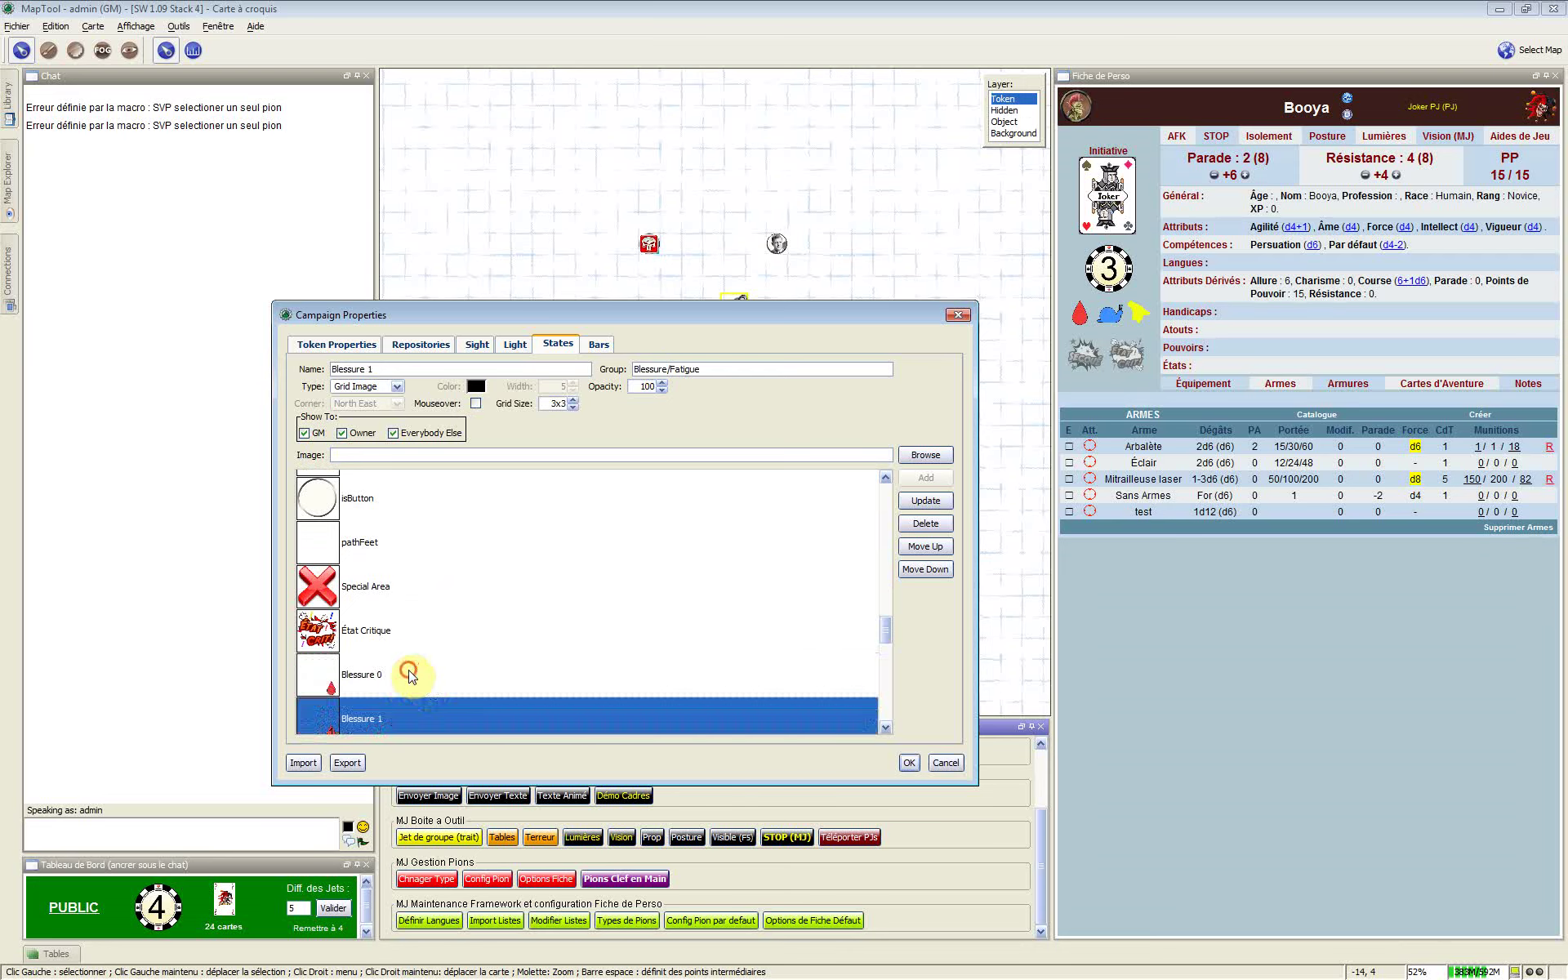
pyautogui.click(408, 674)
# Go through more Blessure/Fatigue states, displaying Fatigue 4, Blessure 6, Fatigue 1 and Fatigue 6
pyautogui.scroll(-5, 408, 674)
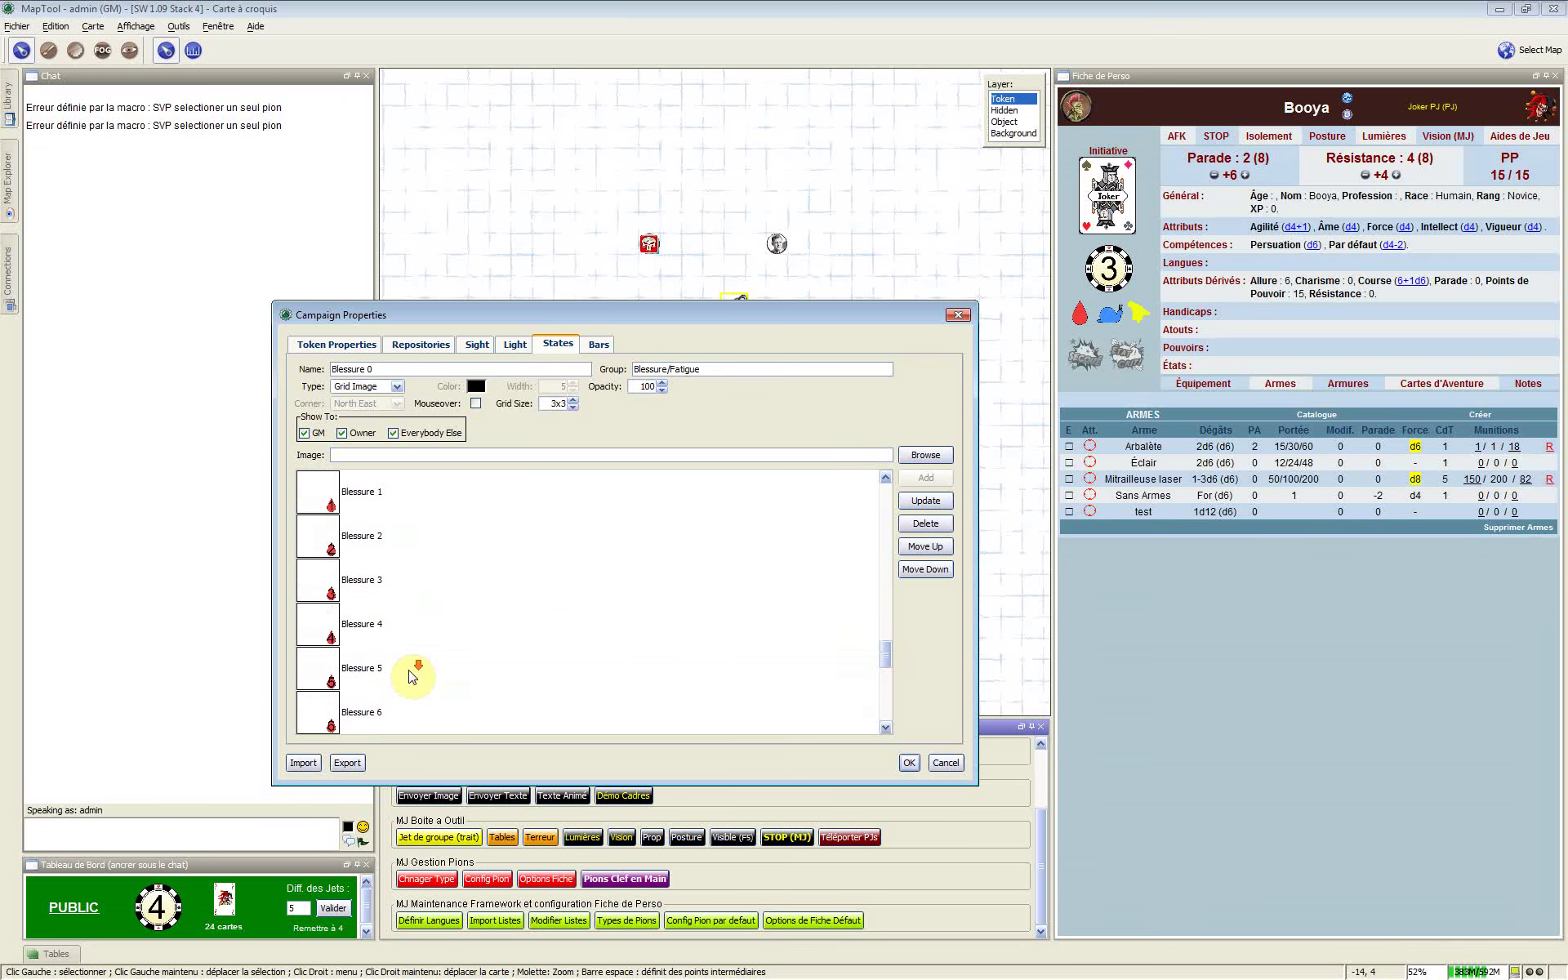
pyautogui.scroll(-3, 412, 676)
pyautogui.scroll(-3, 378, 673)
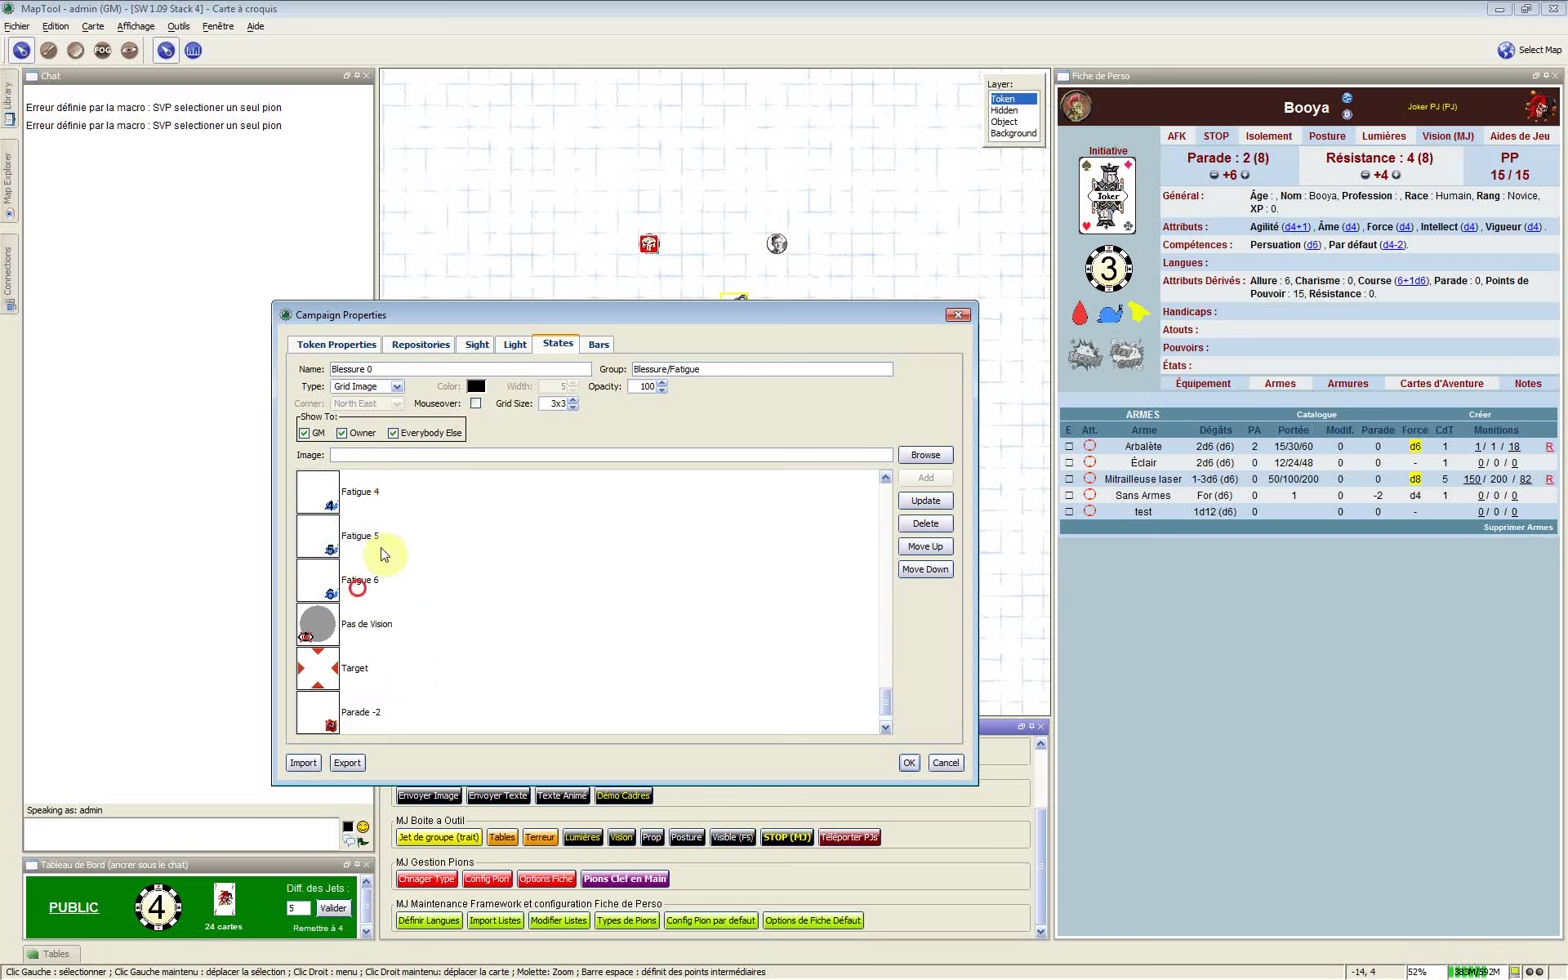
pyautogui.click(382, 547)
pyautogui.click(390, 491)
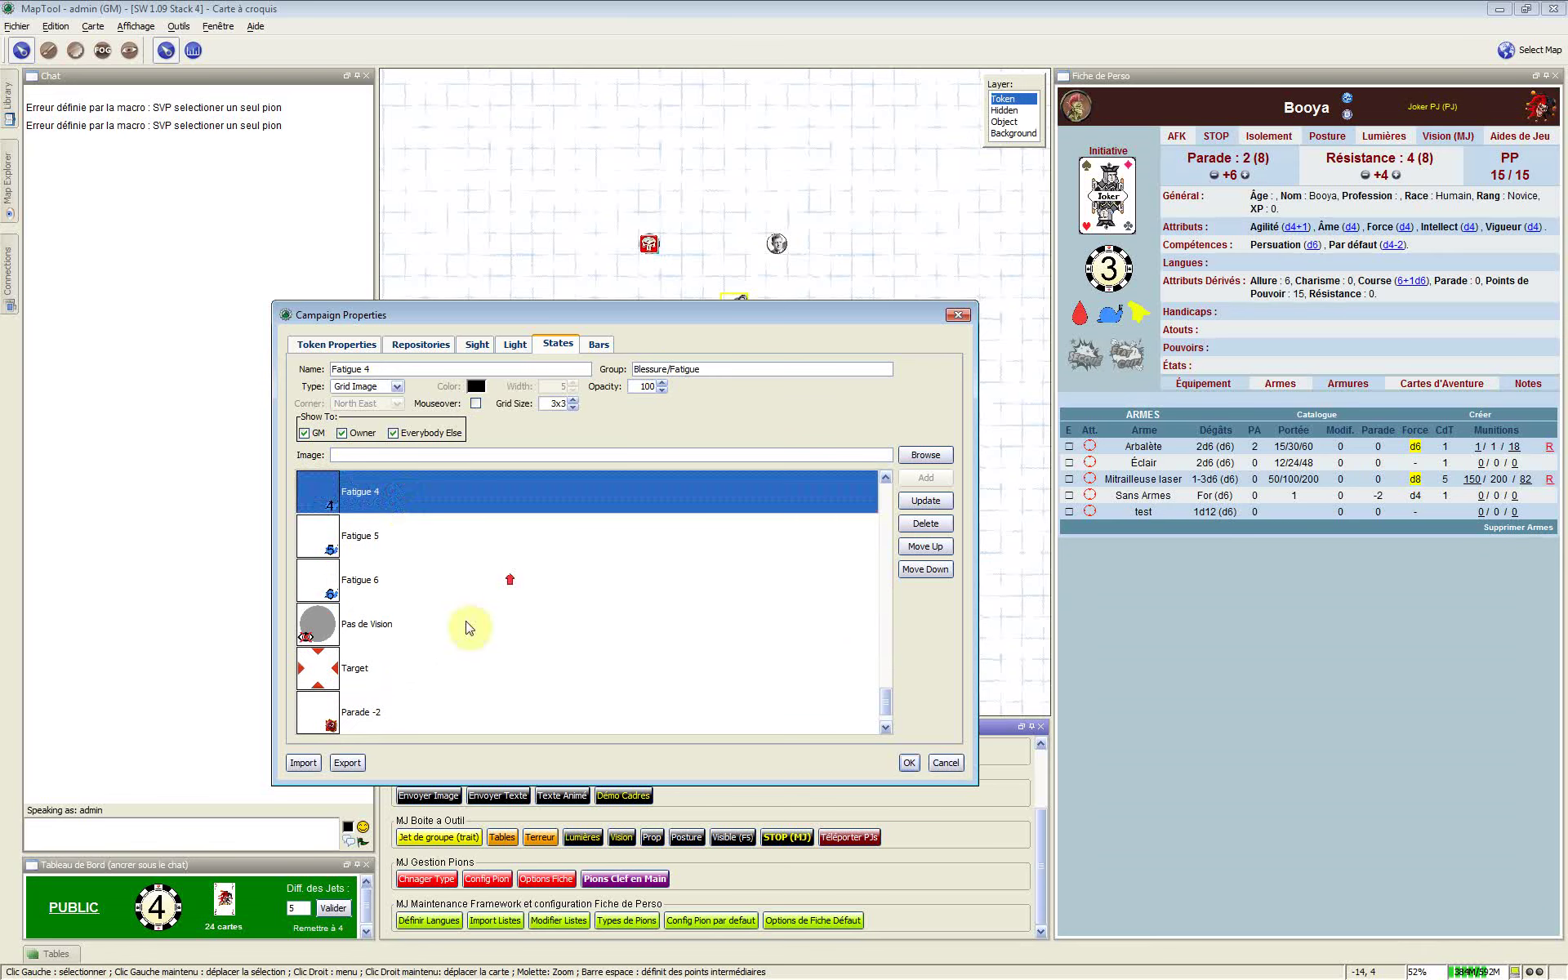
pyautogui.scroll(3, 470, 627)
pyautogui.click(392, 502)
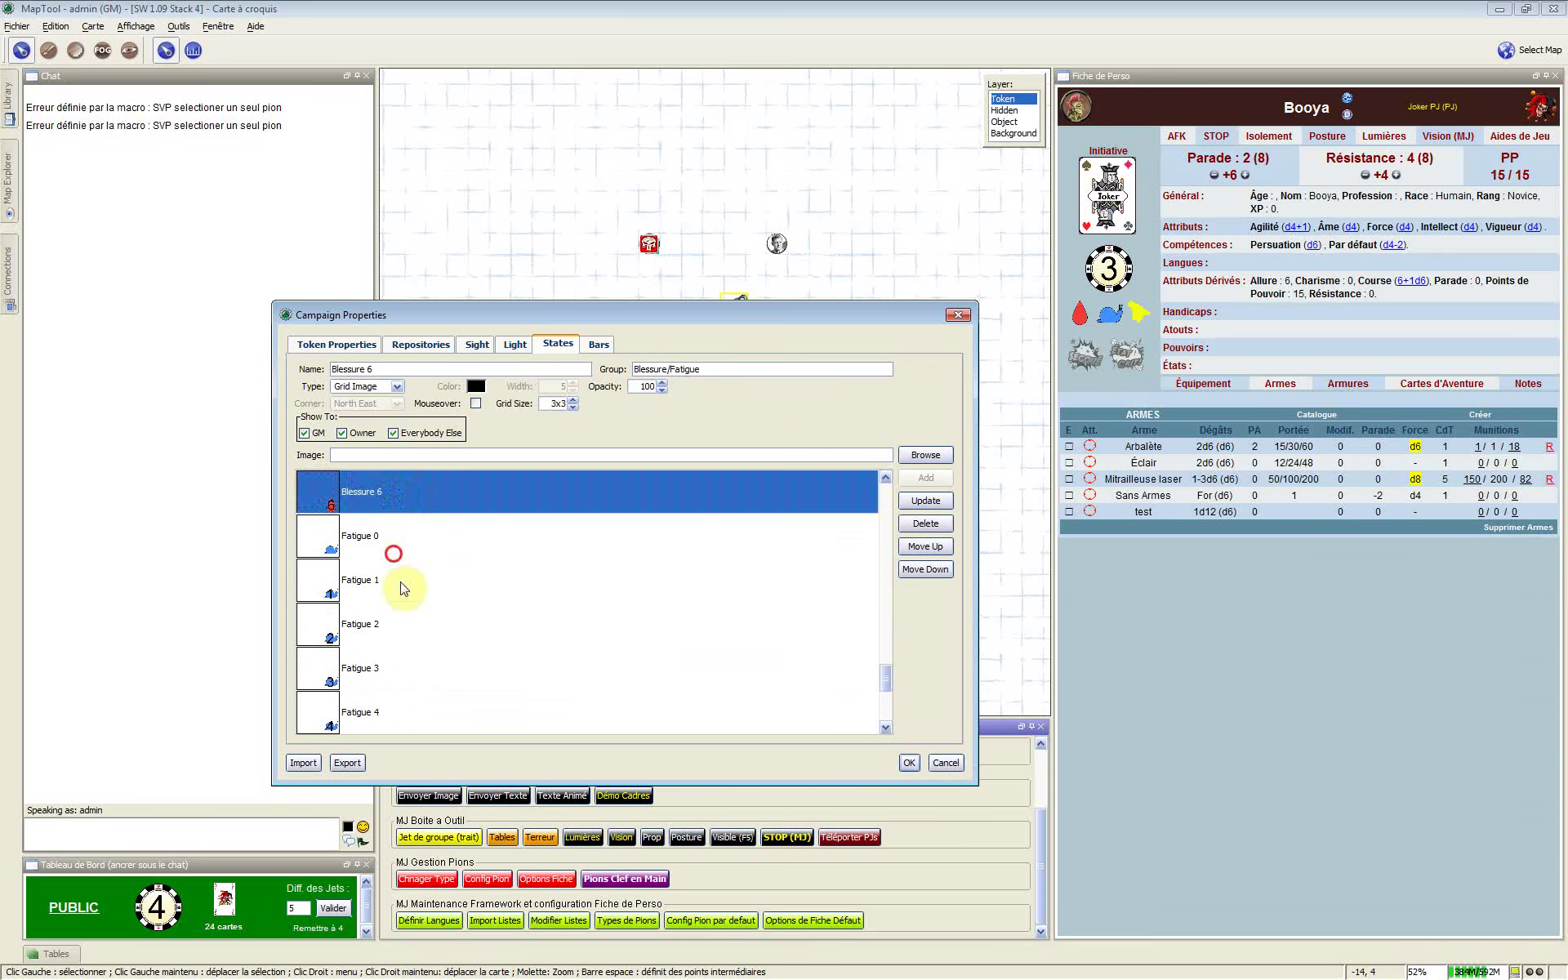
pyautogui.click(405, 589)
pyautogui.scroll(-2, 429, 639)
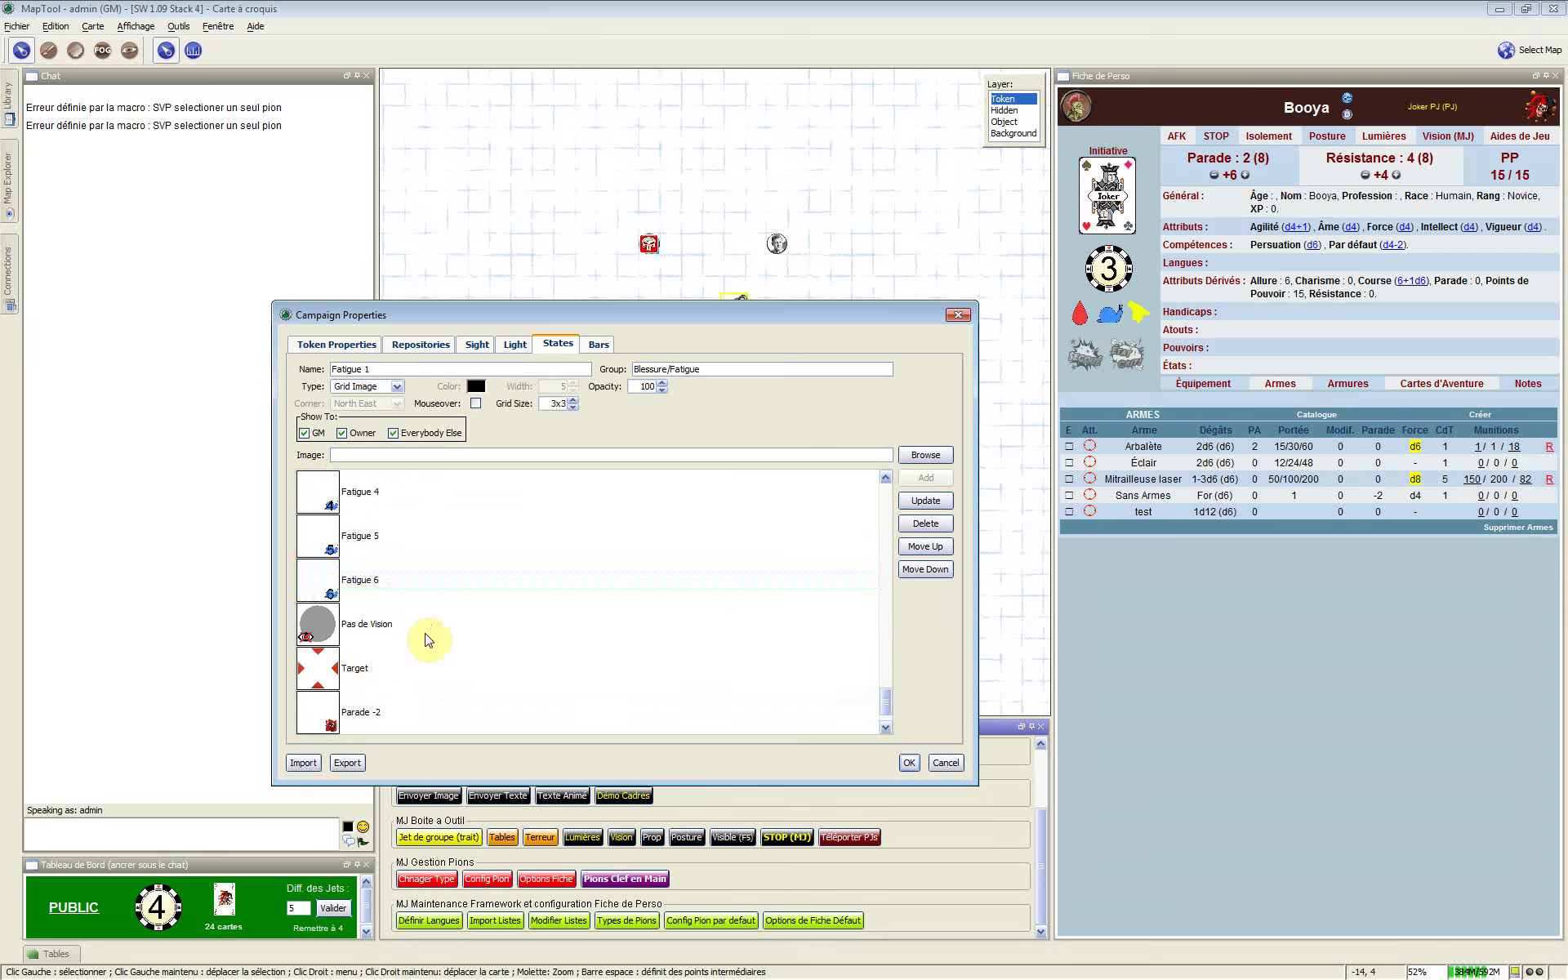
pyautogui.click(353, 581)
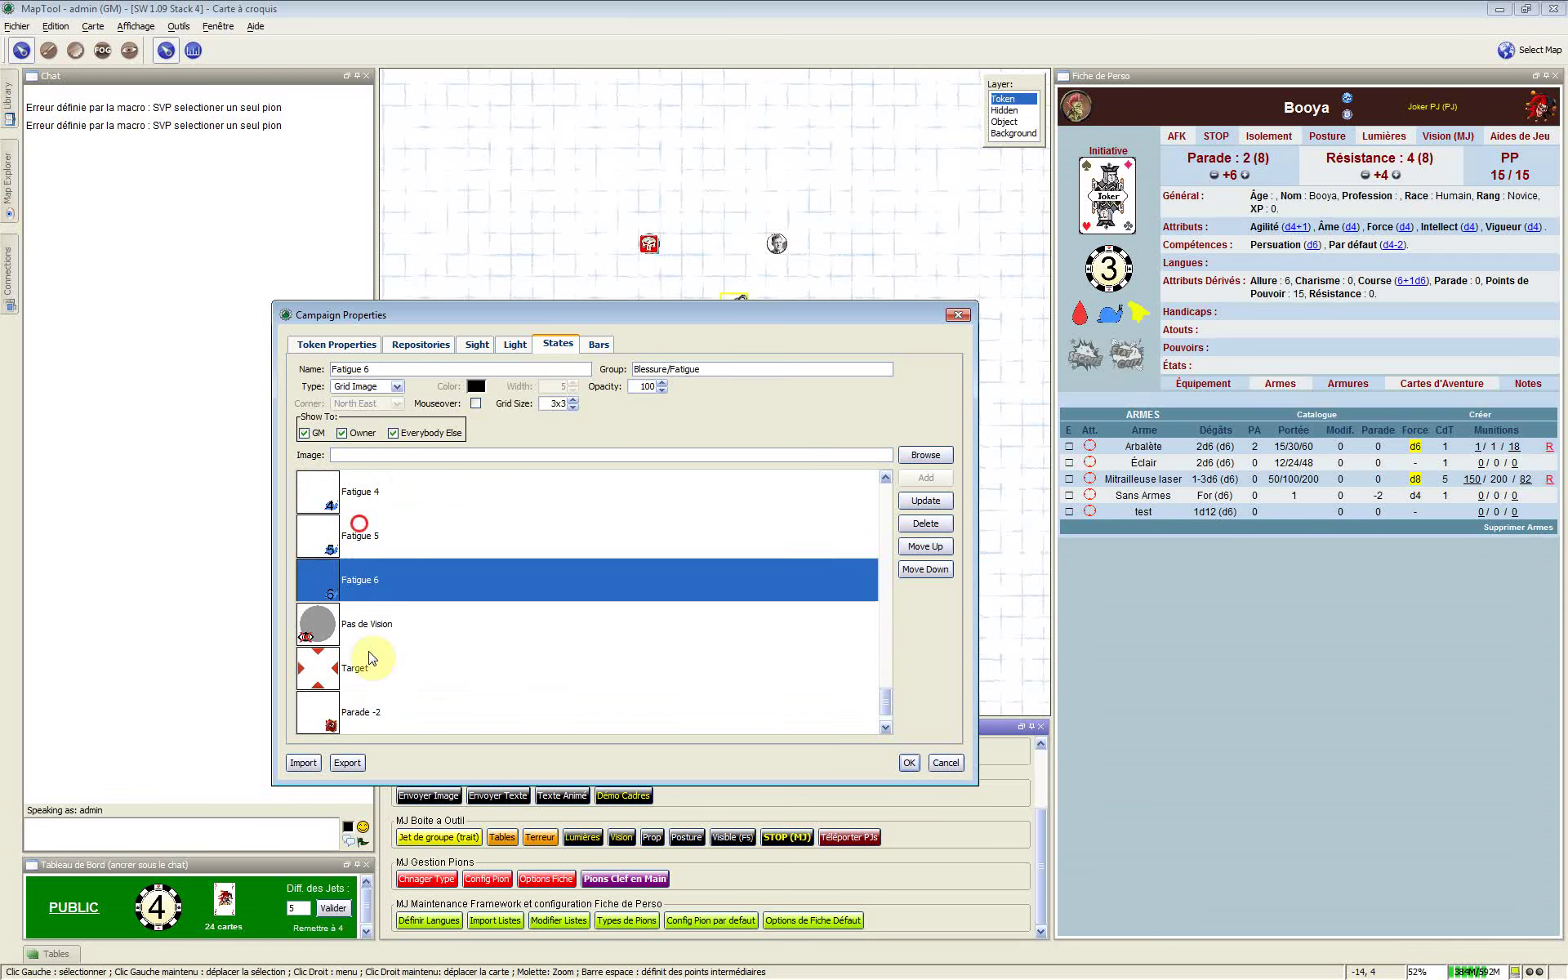
# Display the Framework group's states Pas de Vision and Target one after the other
pyautogui.click(399, 627)
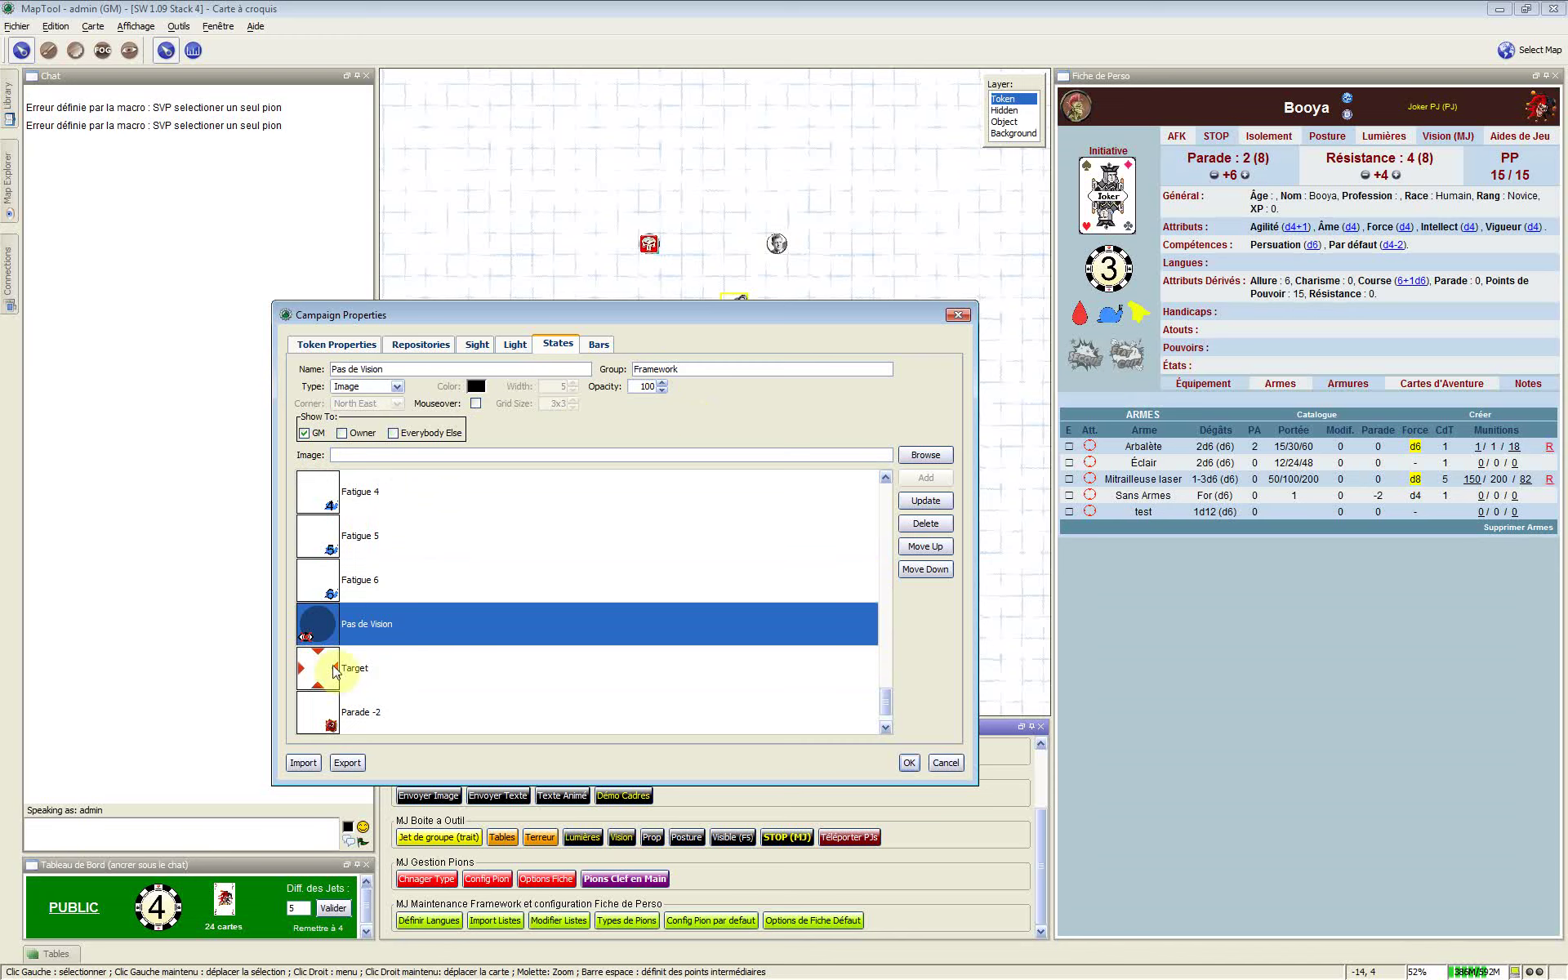
pyautogui.click(373, 681)
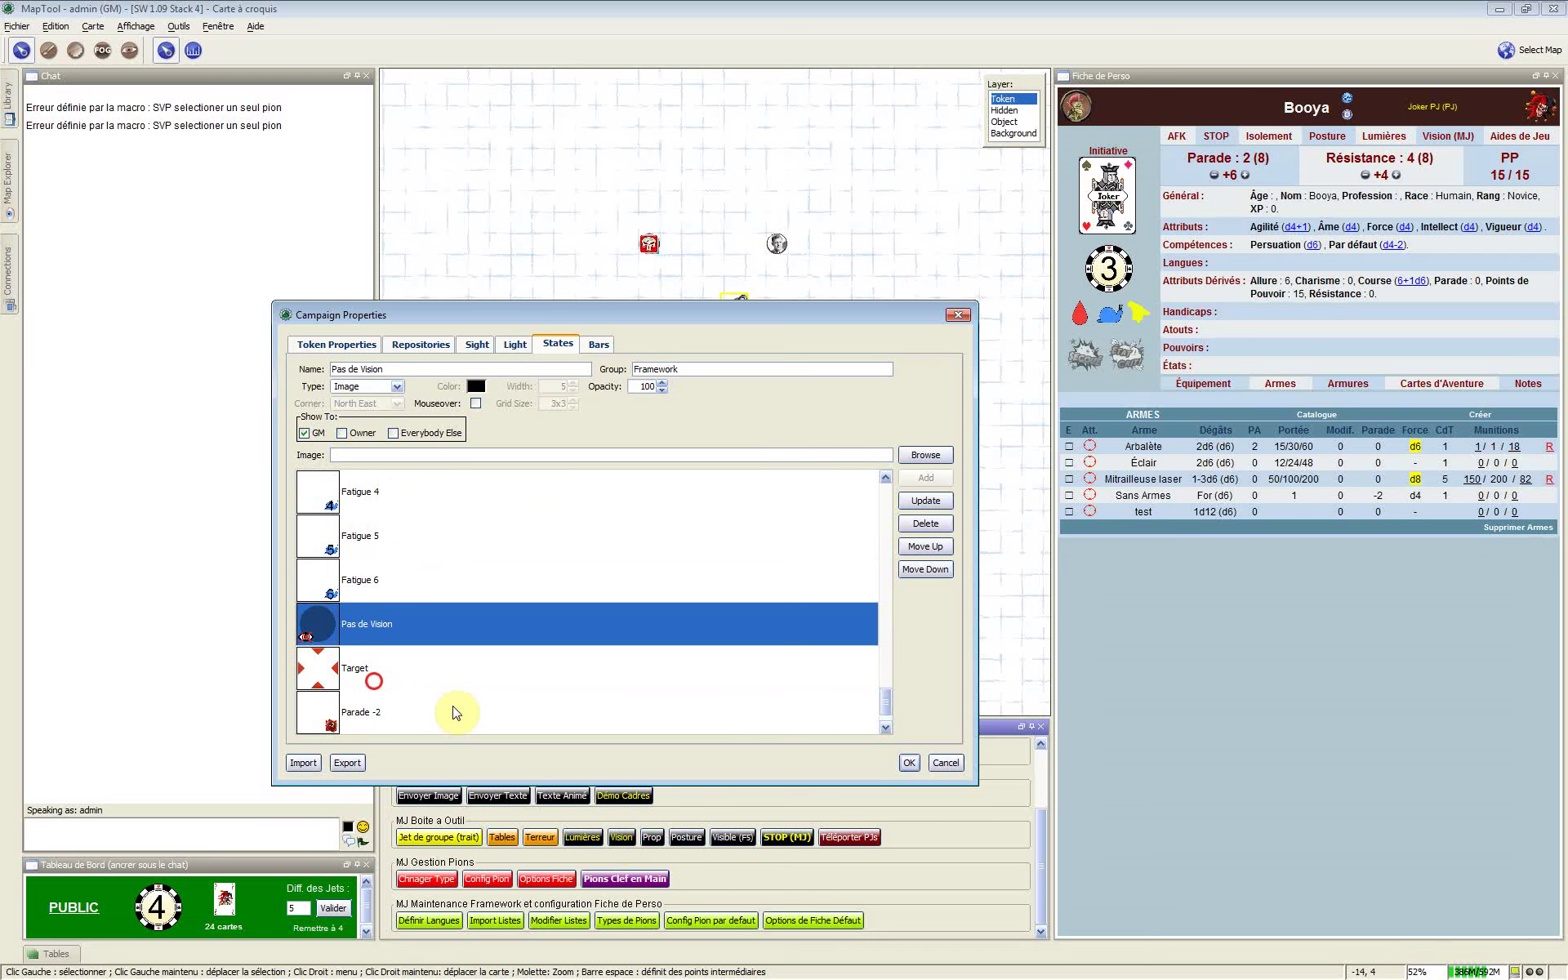
pyautogui.click(333, 664)
pyautogui.scroll(-1, 333, 663)
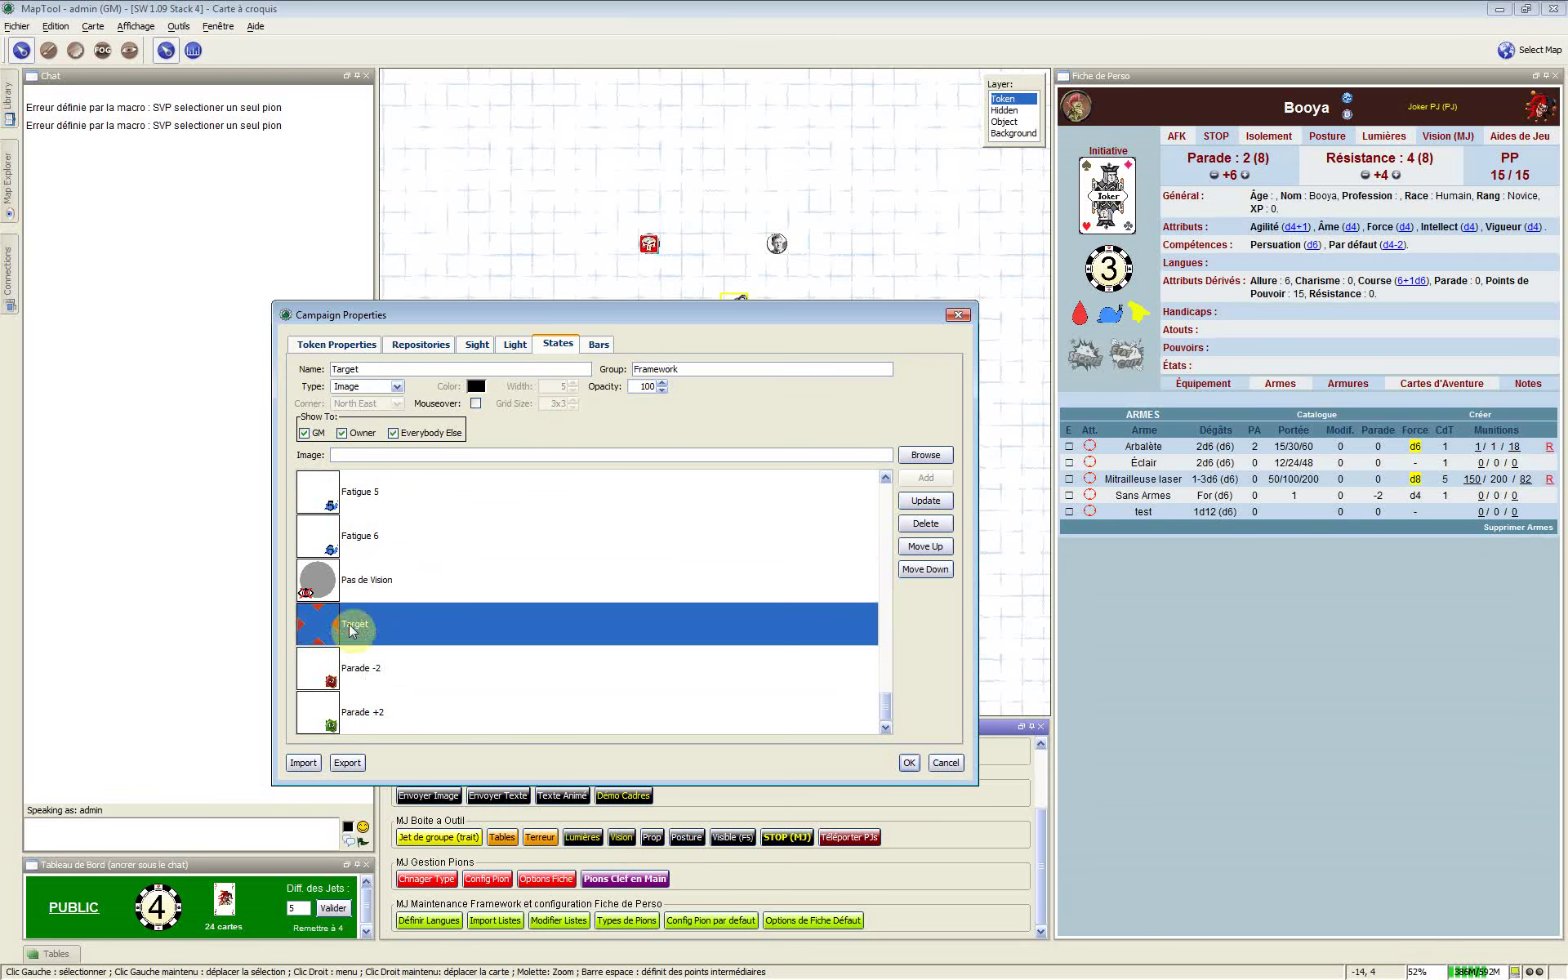
# Display the Bonus/Malus group's states Parade -2 and Parade +2, ending on Parade +2
pyautogui.click(357, 668)
pyautogui.click(366, 723)
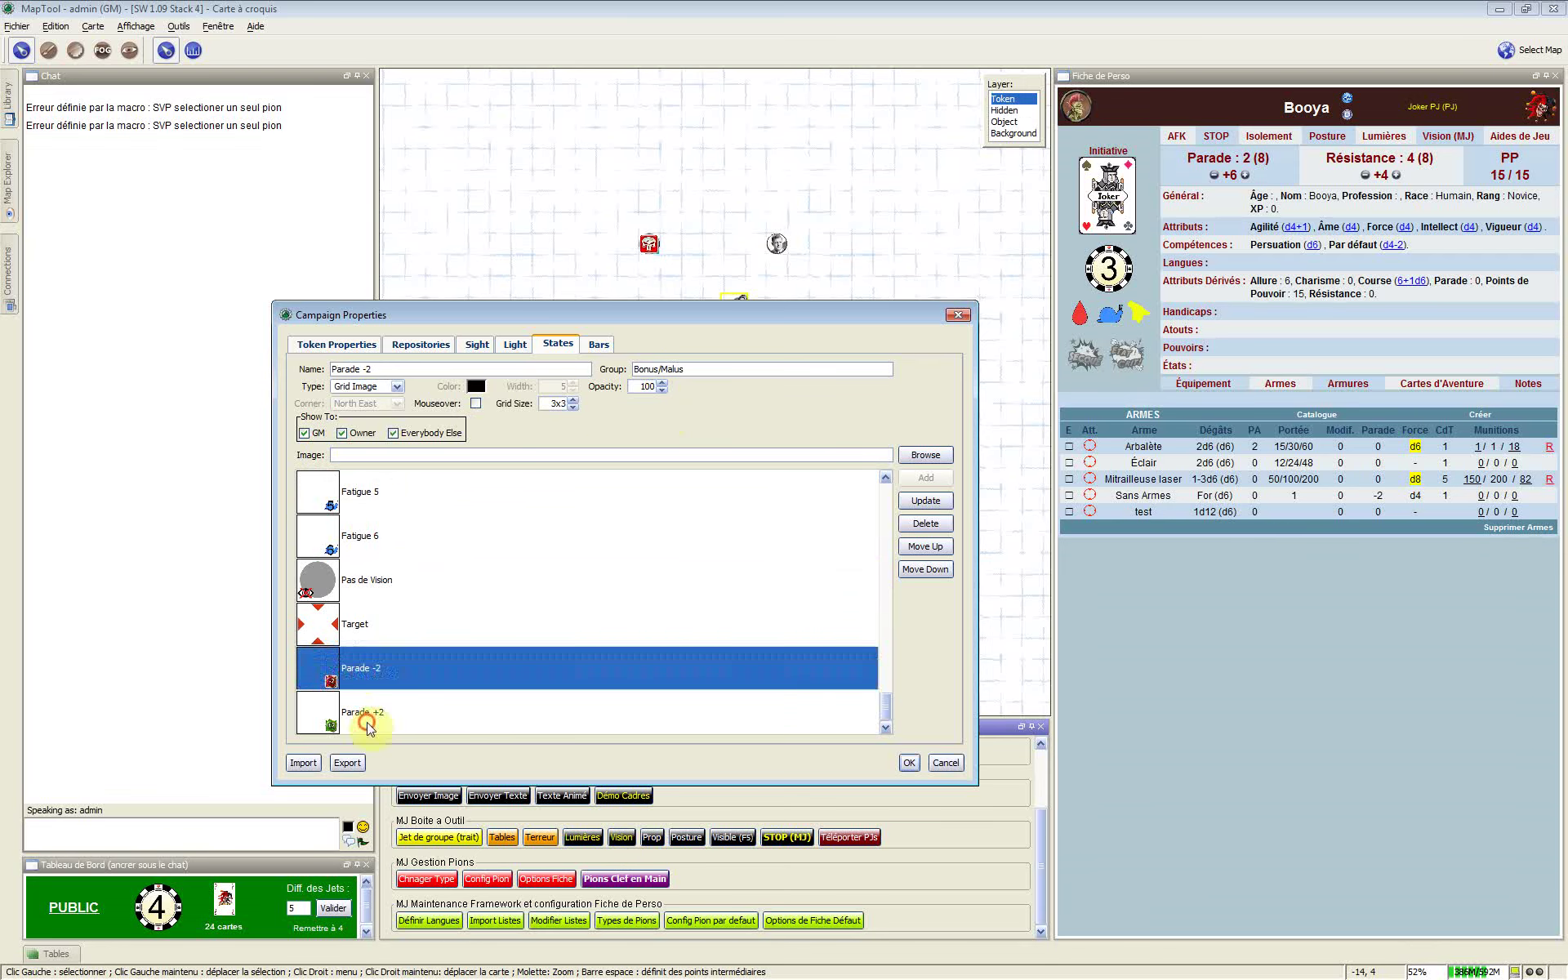
pyautogui.click(690, 365)
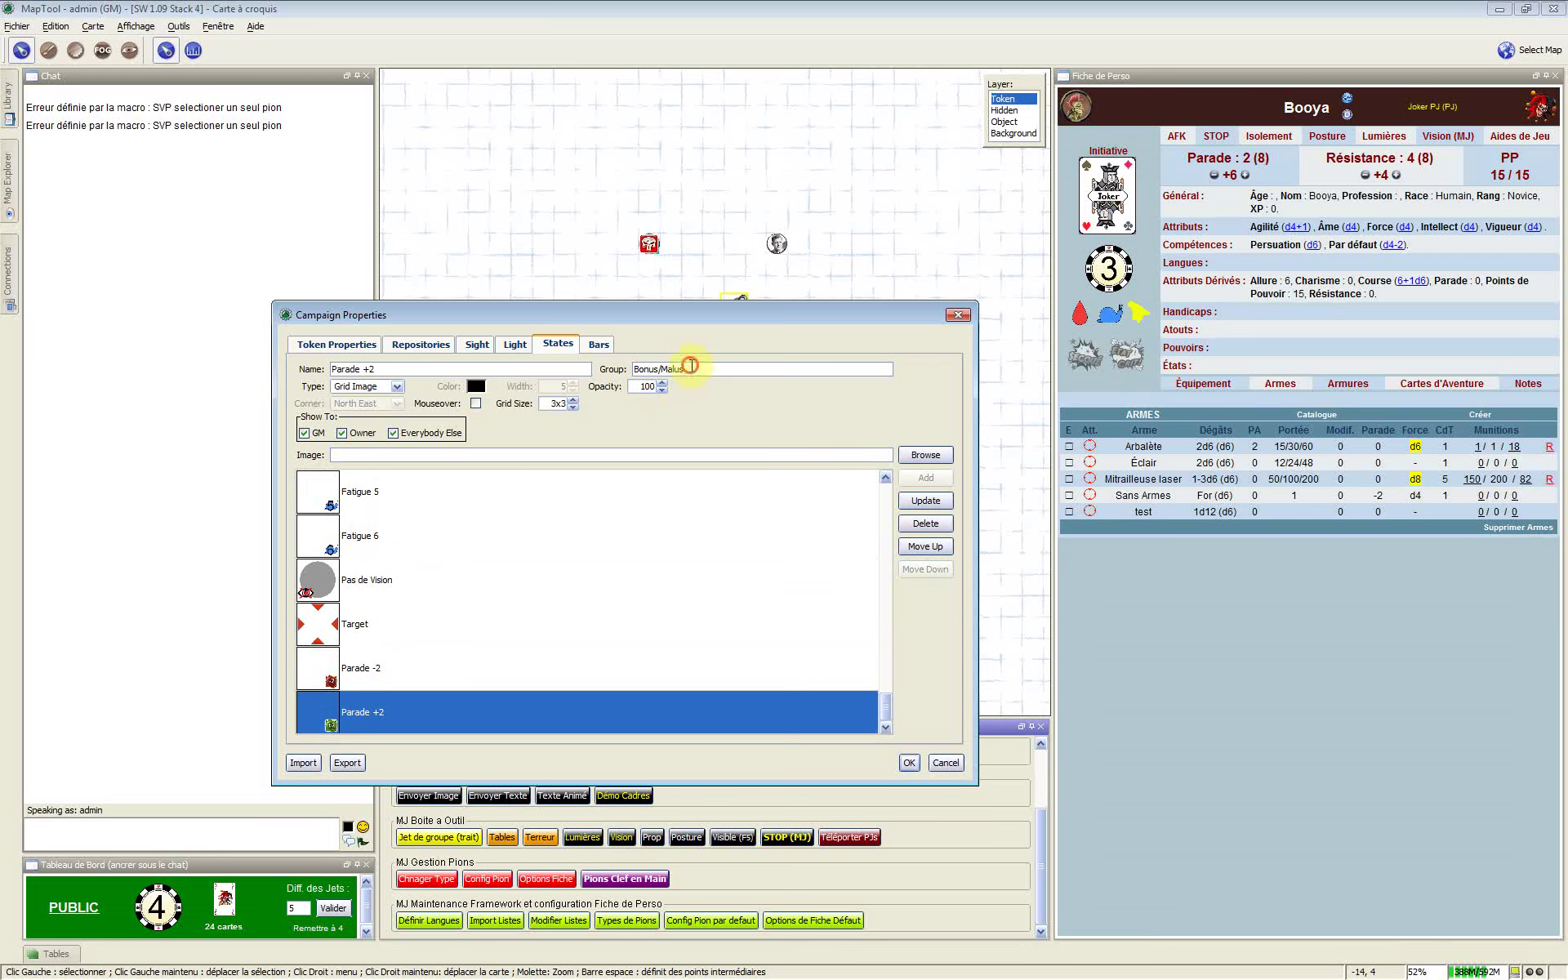
pyautogui.click(428, 675)
pyautogui.click(419, 713)
# Display the À couvert state, highlight its HTML-coded name, and close the Campaign Properties without saving
pyautogui.click(703, 310)
pyautogui.moveTo(645, 174); pyautogui.dragTo(641, 168)
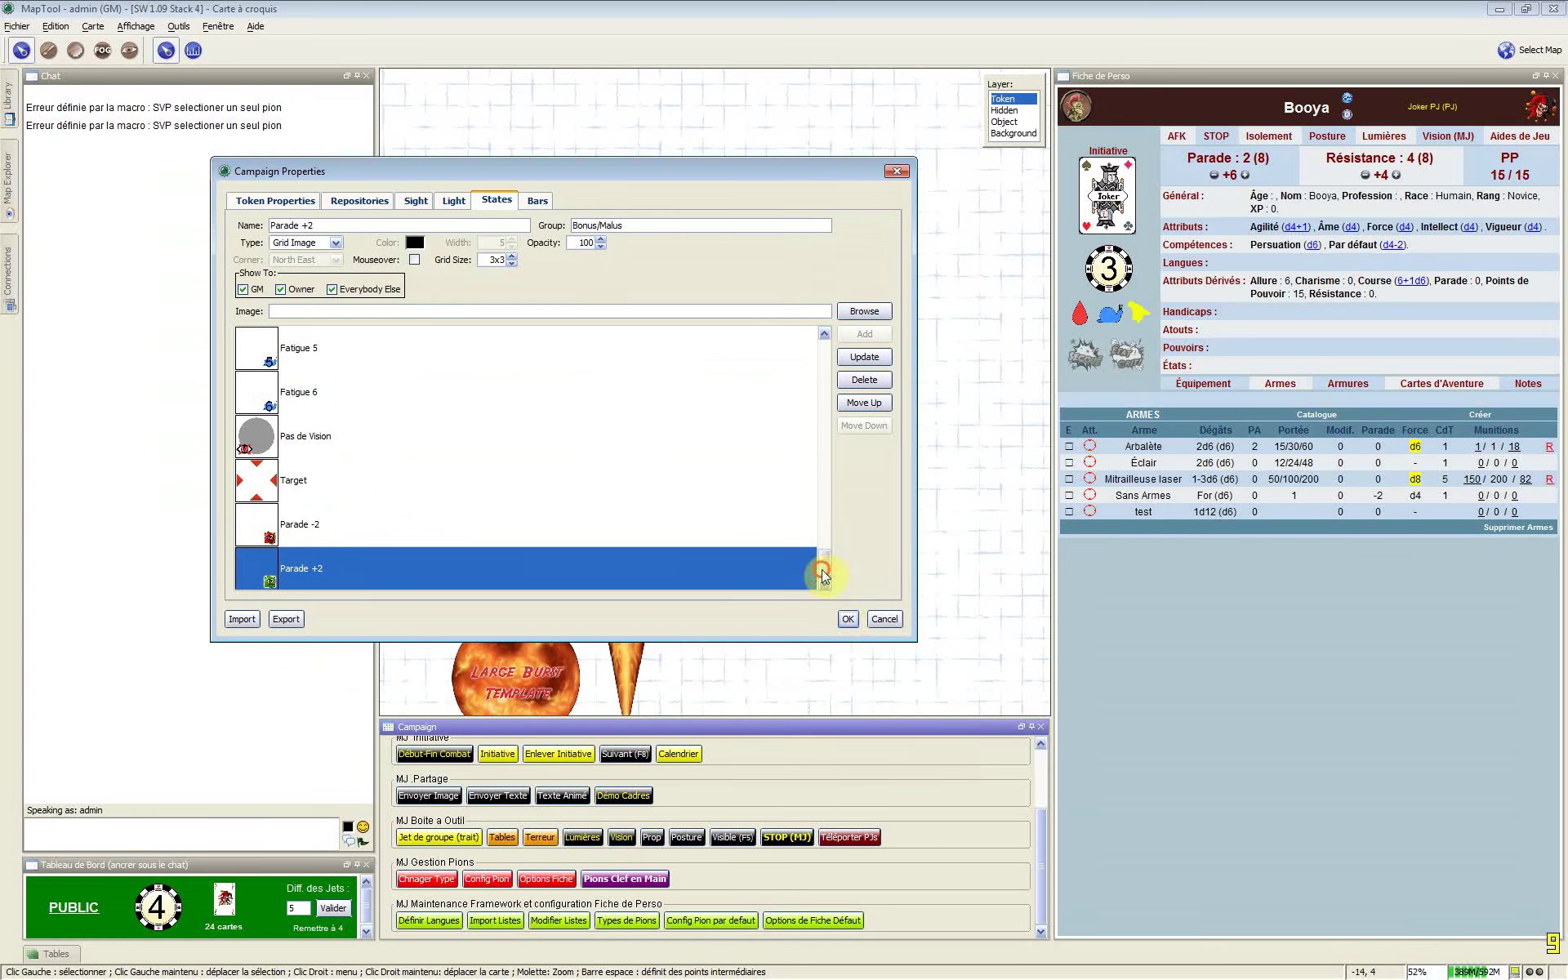
pyautogui.moveTo(823, 576); pyautogui.dragTo(819, 292)
pyautogui.click(302, 335)
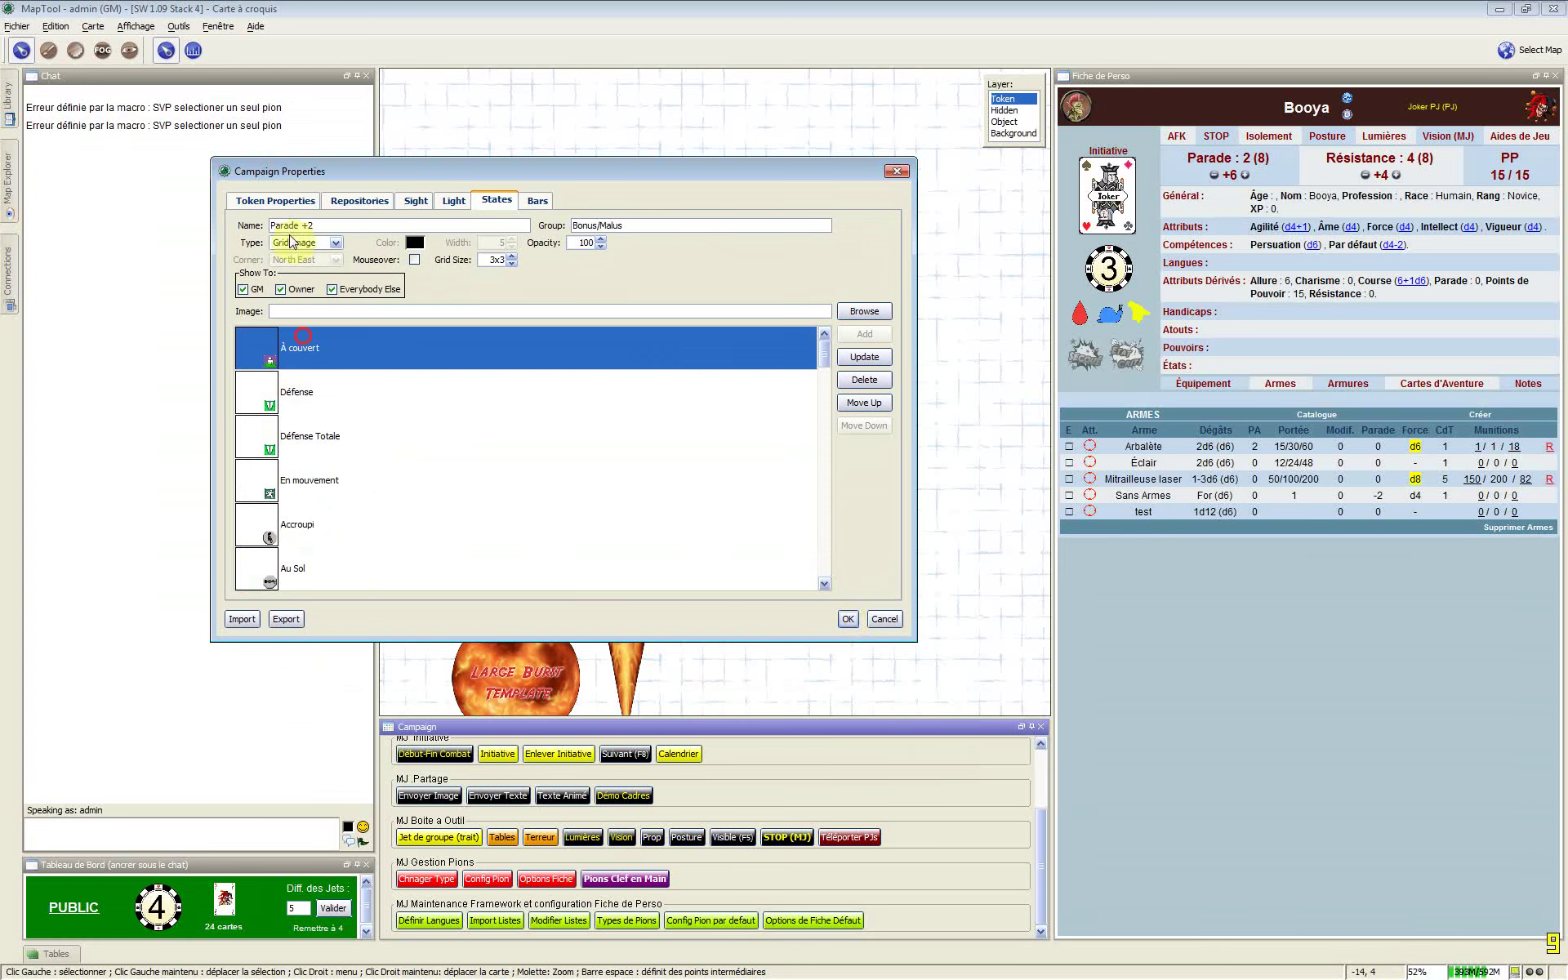
pyautogui.click(442, 233)
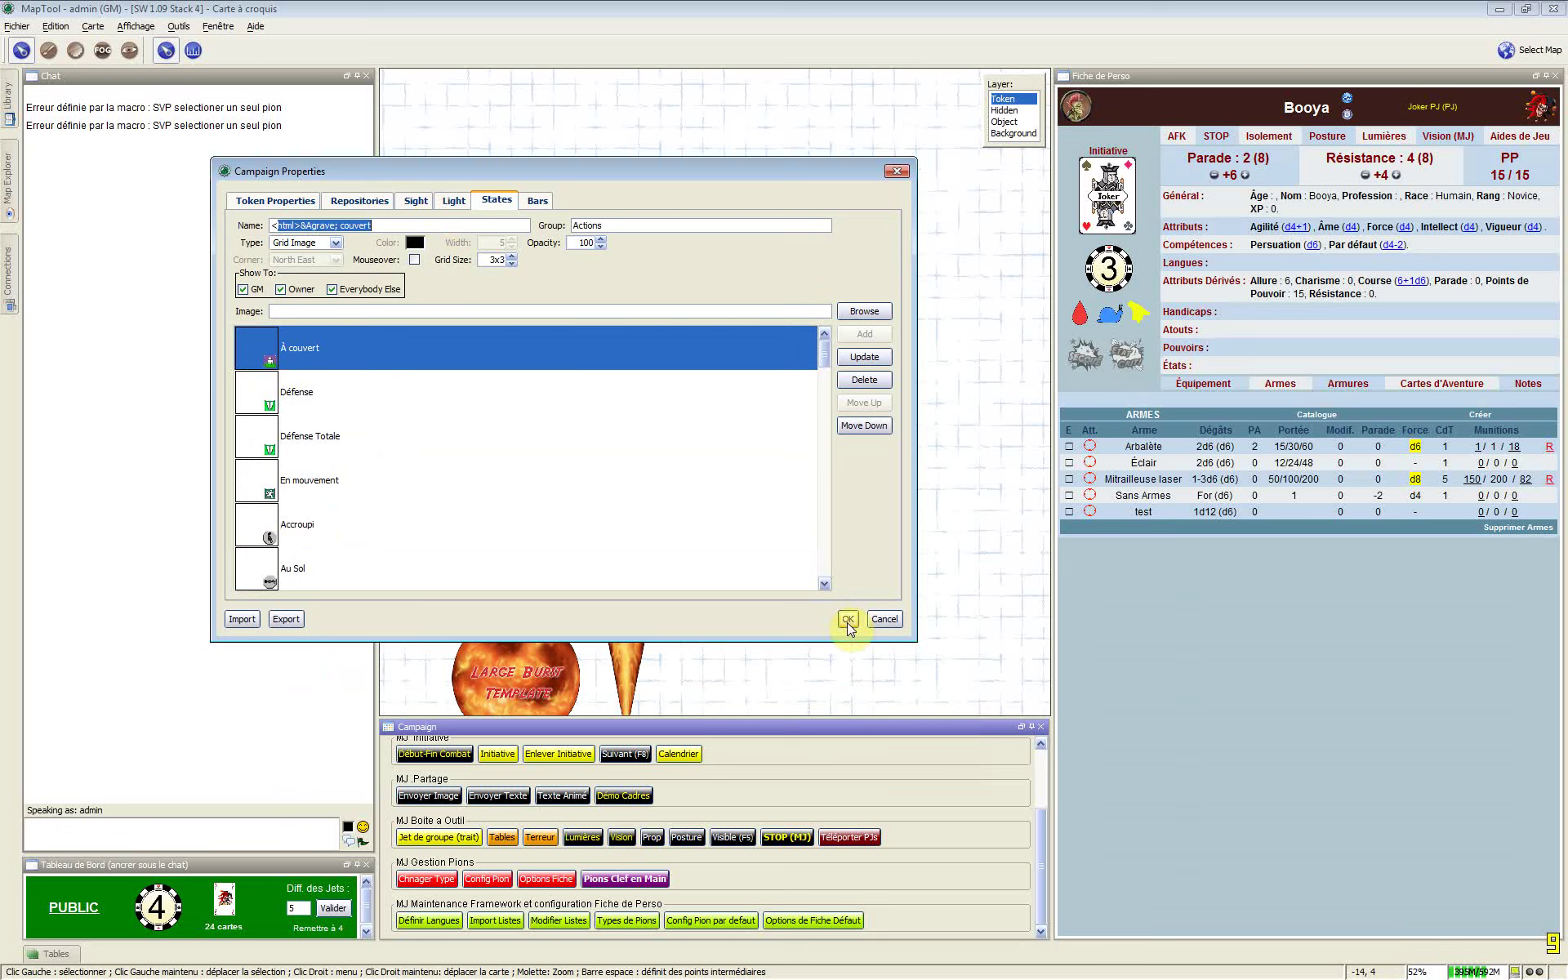
pyautogui.click(887, 620)
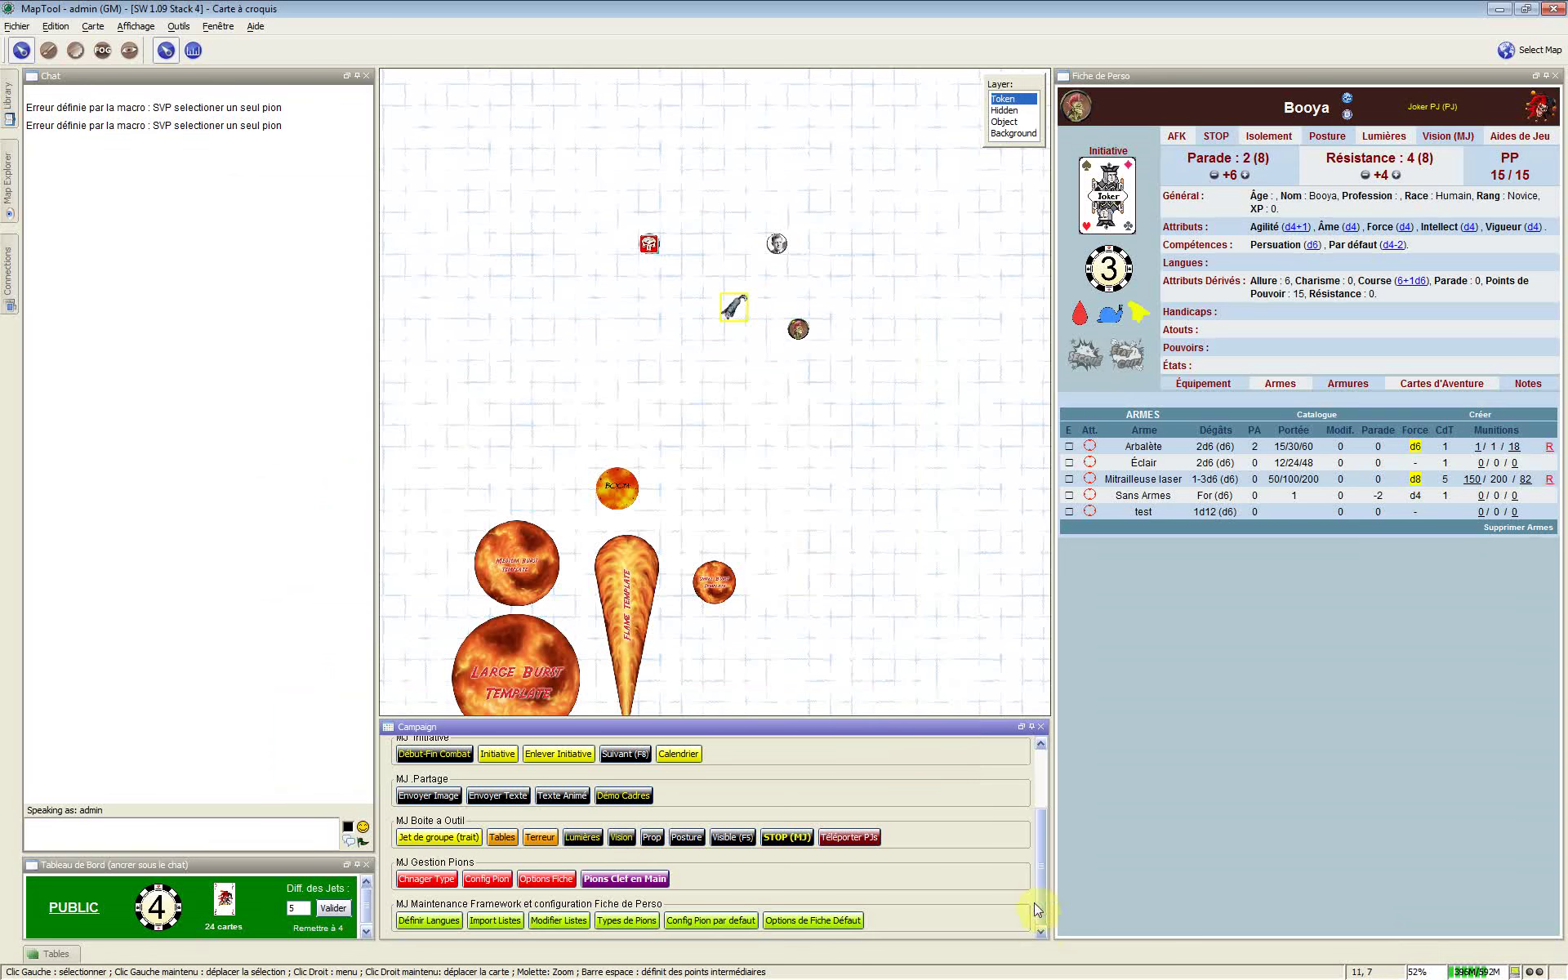
pyautogui.click(1039, 927)
pyautogui.click(1037, 886)
pyautogui.click(1053, 925)
# Switch to the map Plan MJ - Ne pas supprimer and bring its tokens and templates into view
pyautogui.click(1510, 64)
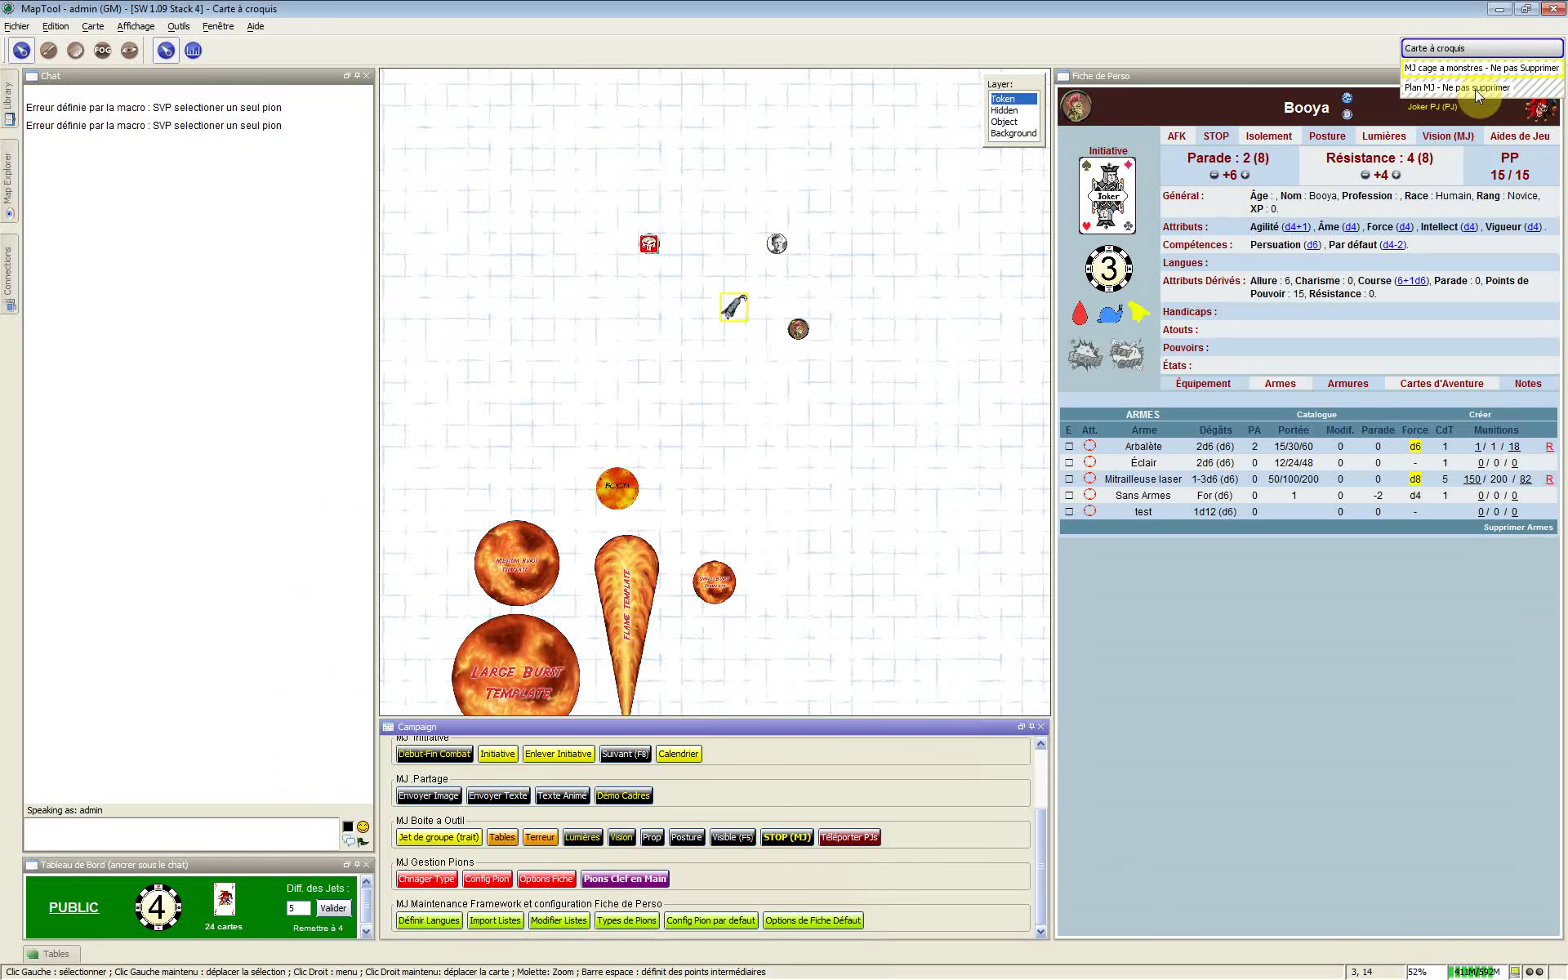
pyautogui.click(1479, 92)
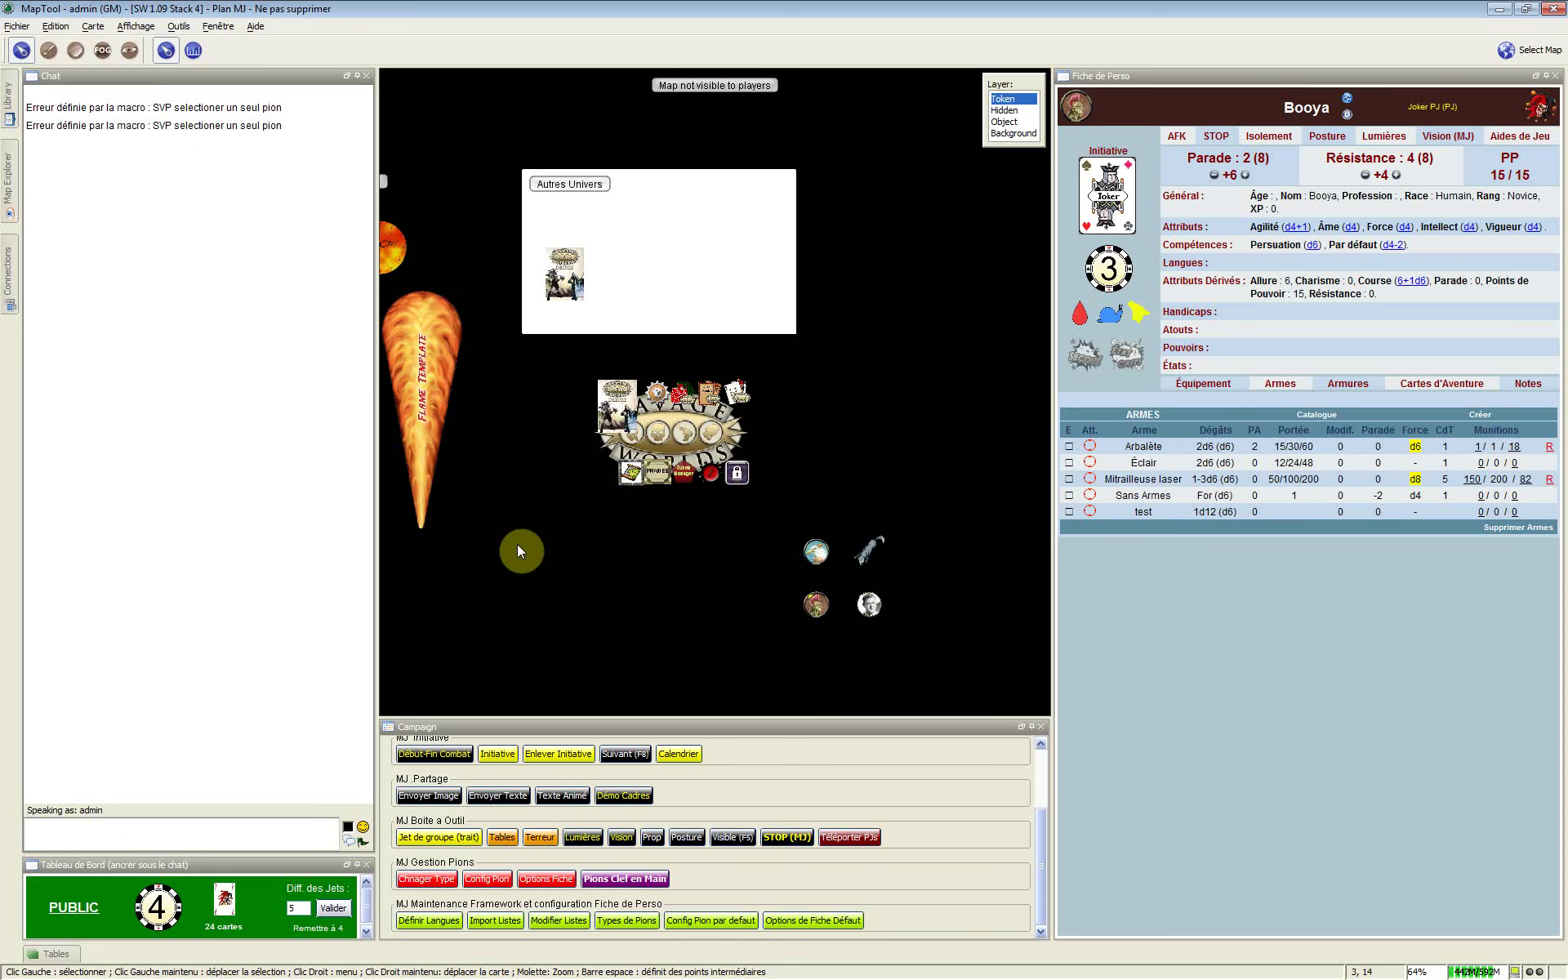
pyautogui.scroll(-1, 517, 544)
pyautogui.scroll(1, 555, 550)
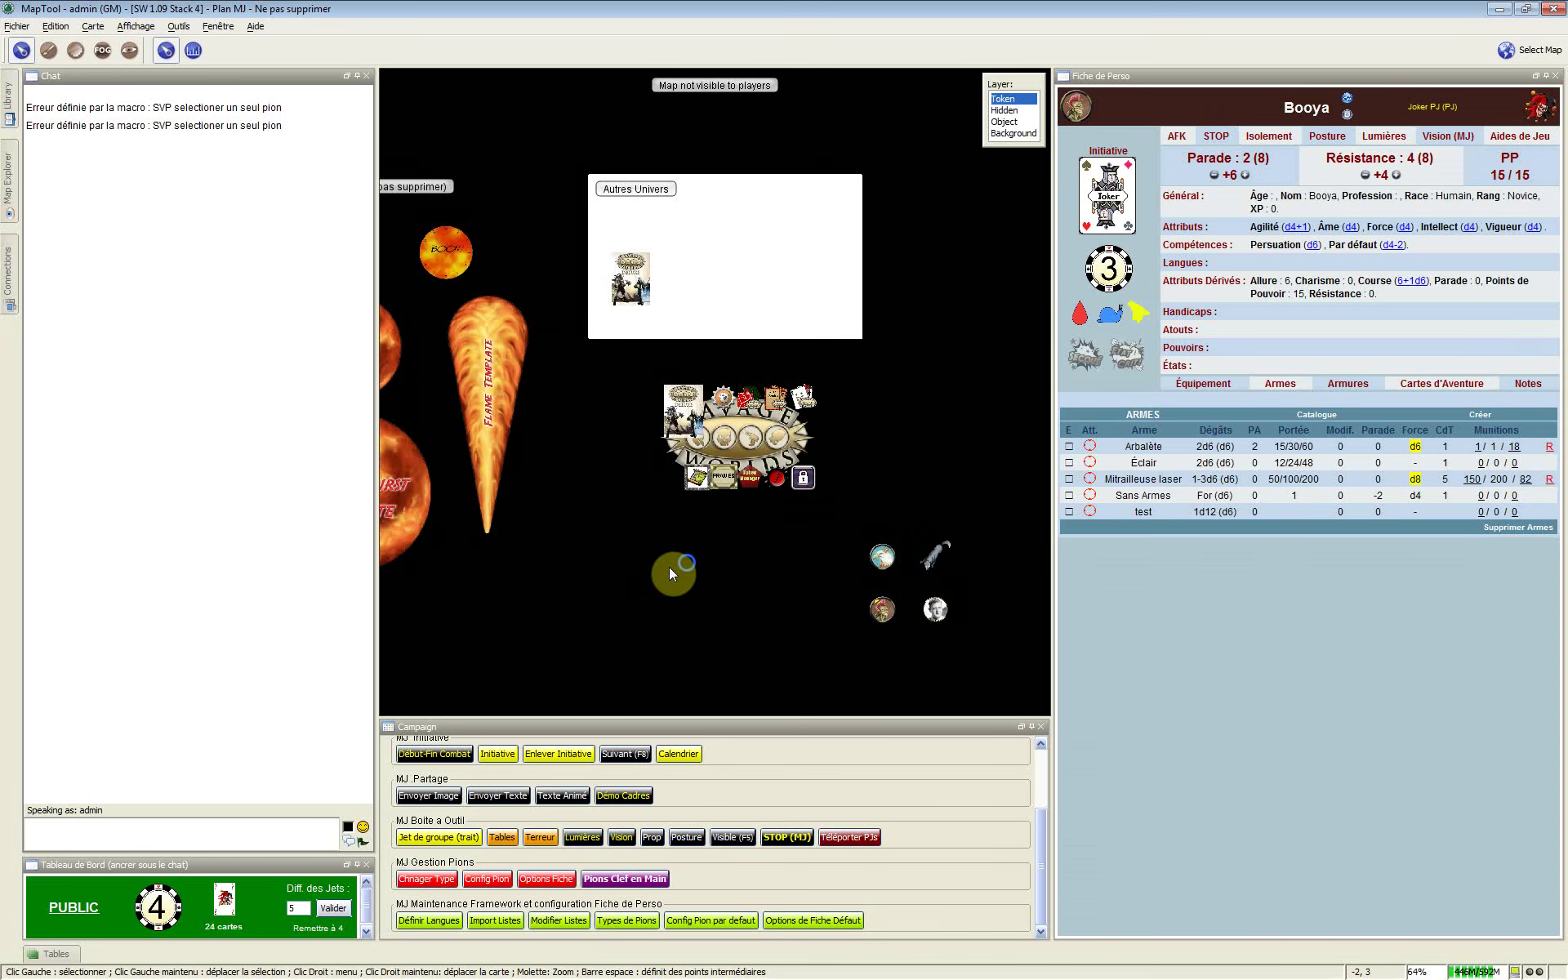
pyautogui.scroll(1, 669, 567)
pyautogui.scroll(-1, 752, 573)
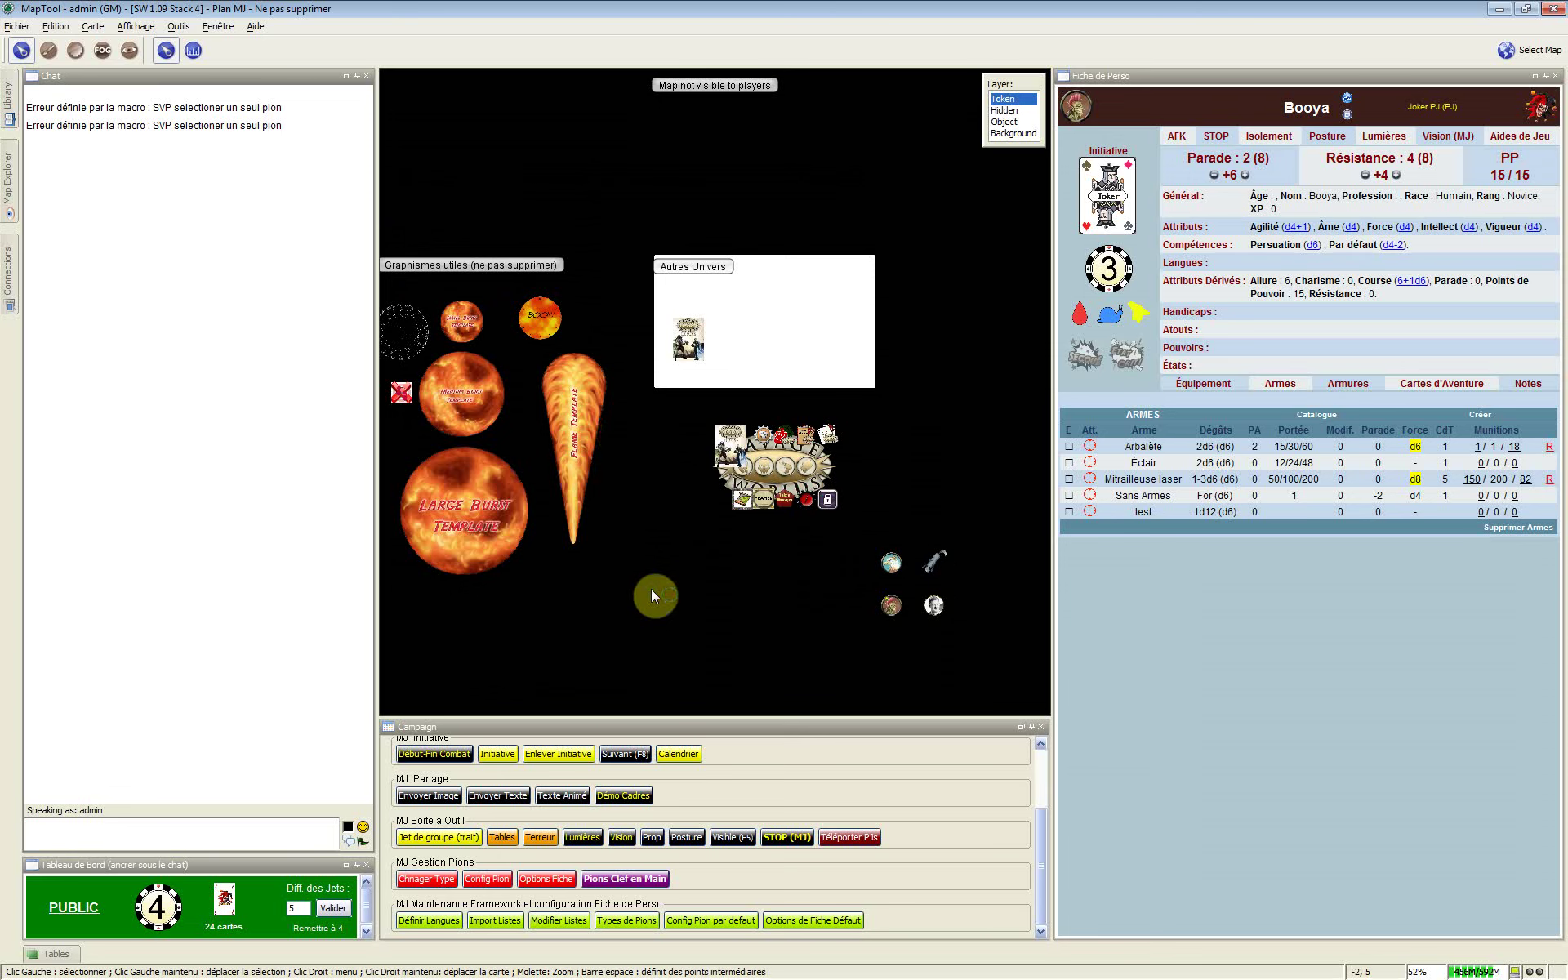
# Point out the cluster of Savage Worlds tokens beneath the Autres Univers area, selecting the large base token and several small ones
pyautogui.moveTo(614, 426); pyautogui.dragTo(872, 541)
pyautogui.click(792, 559)
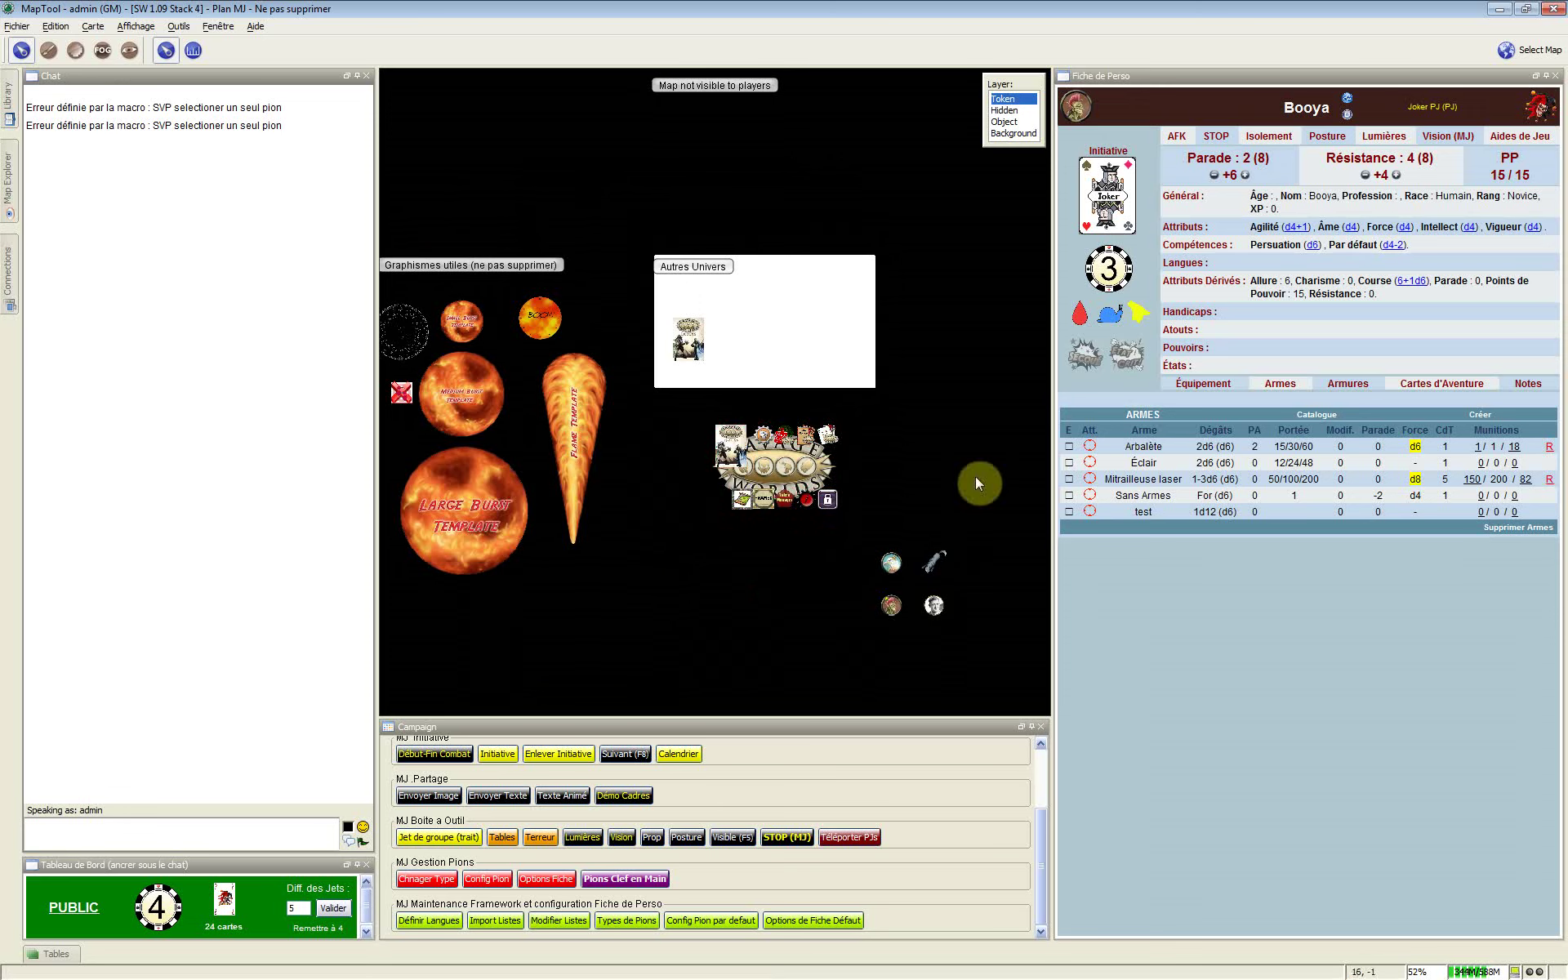
pyautogui.scroll(1, 768, 536)
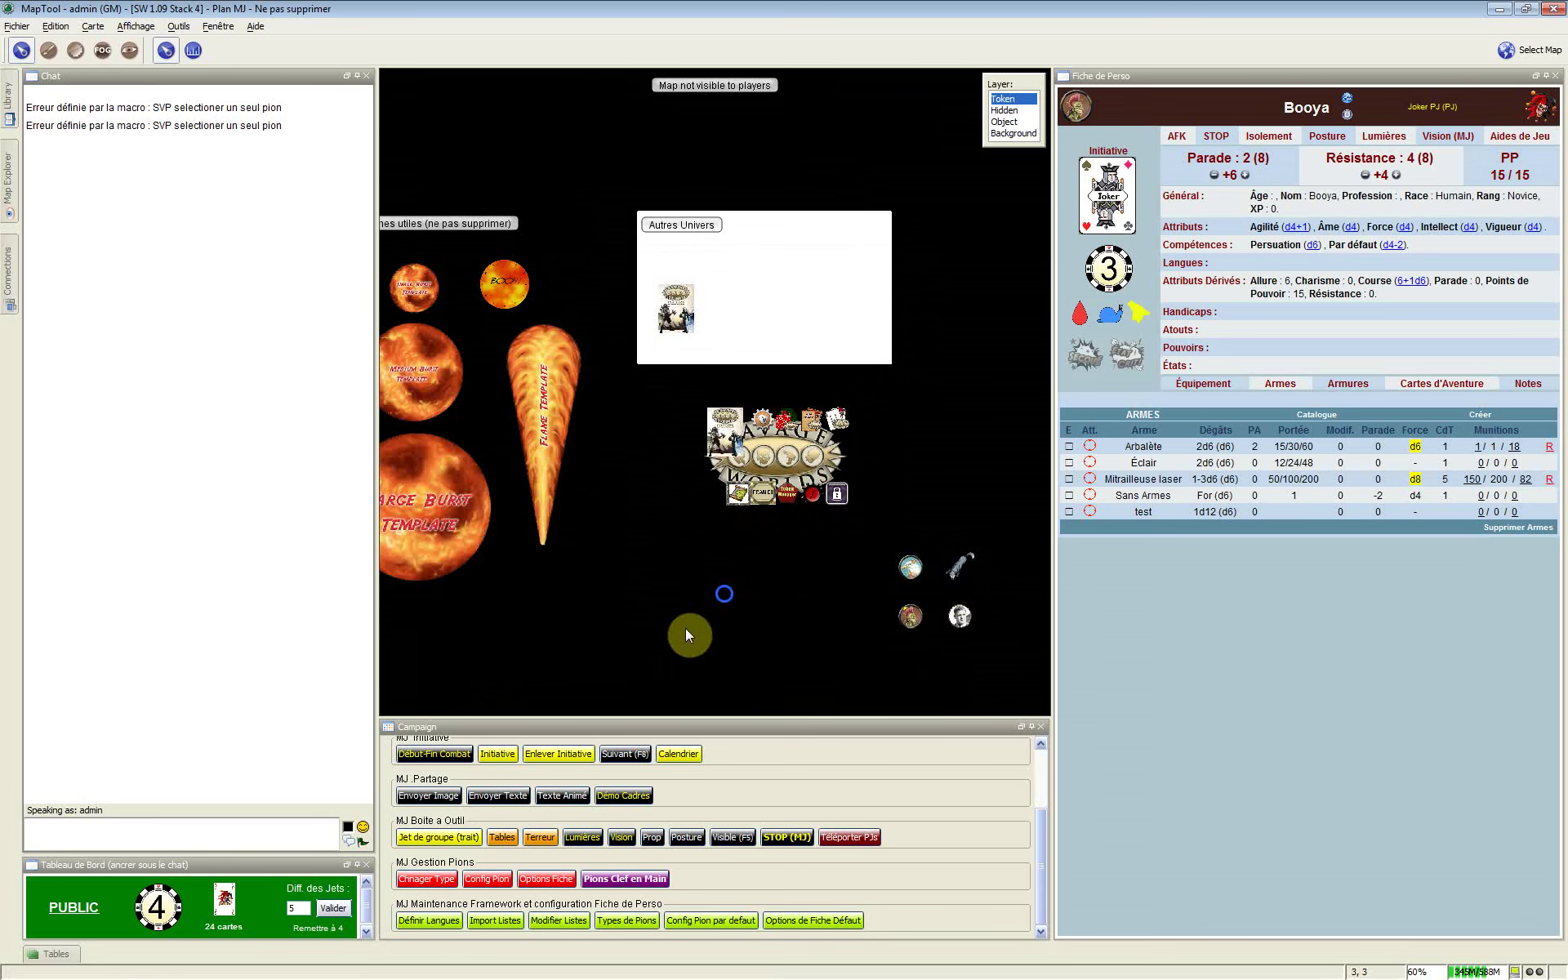
pyautogui.scroll(2, 684, 629)
pyautogui.click(782, 478)
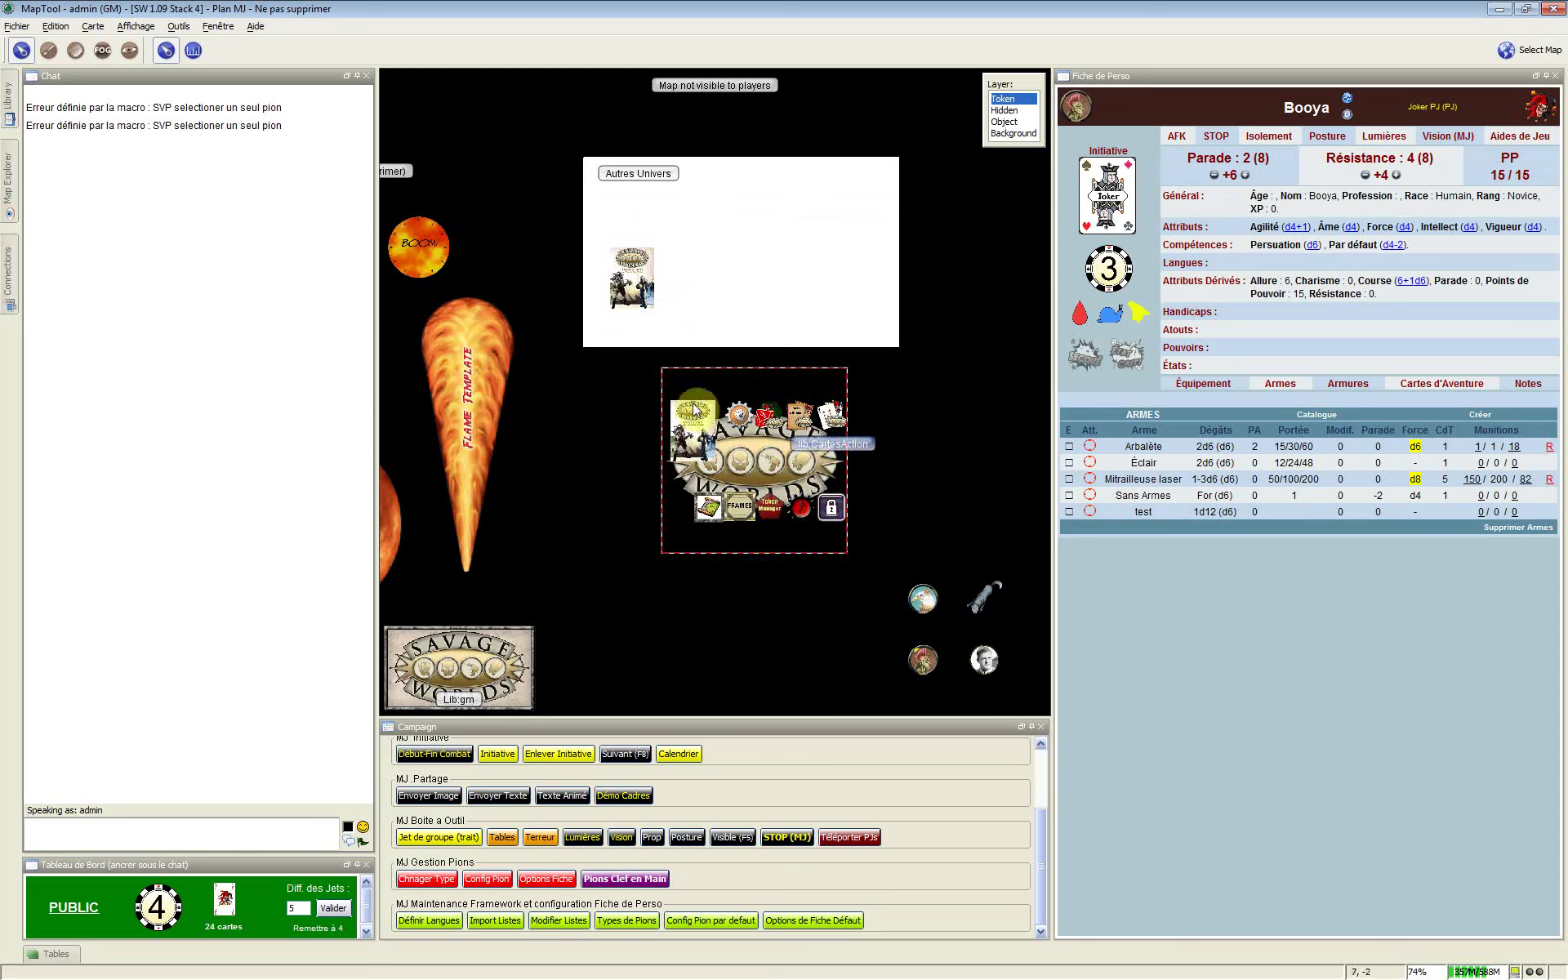
pyautogui.click(833, 427)
pyautogui.click(764, 416)
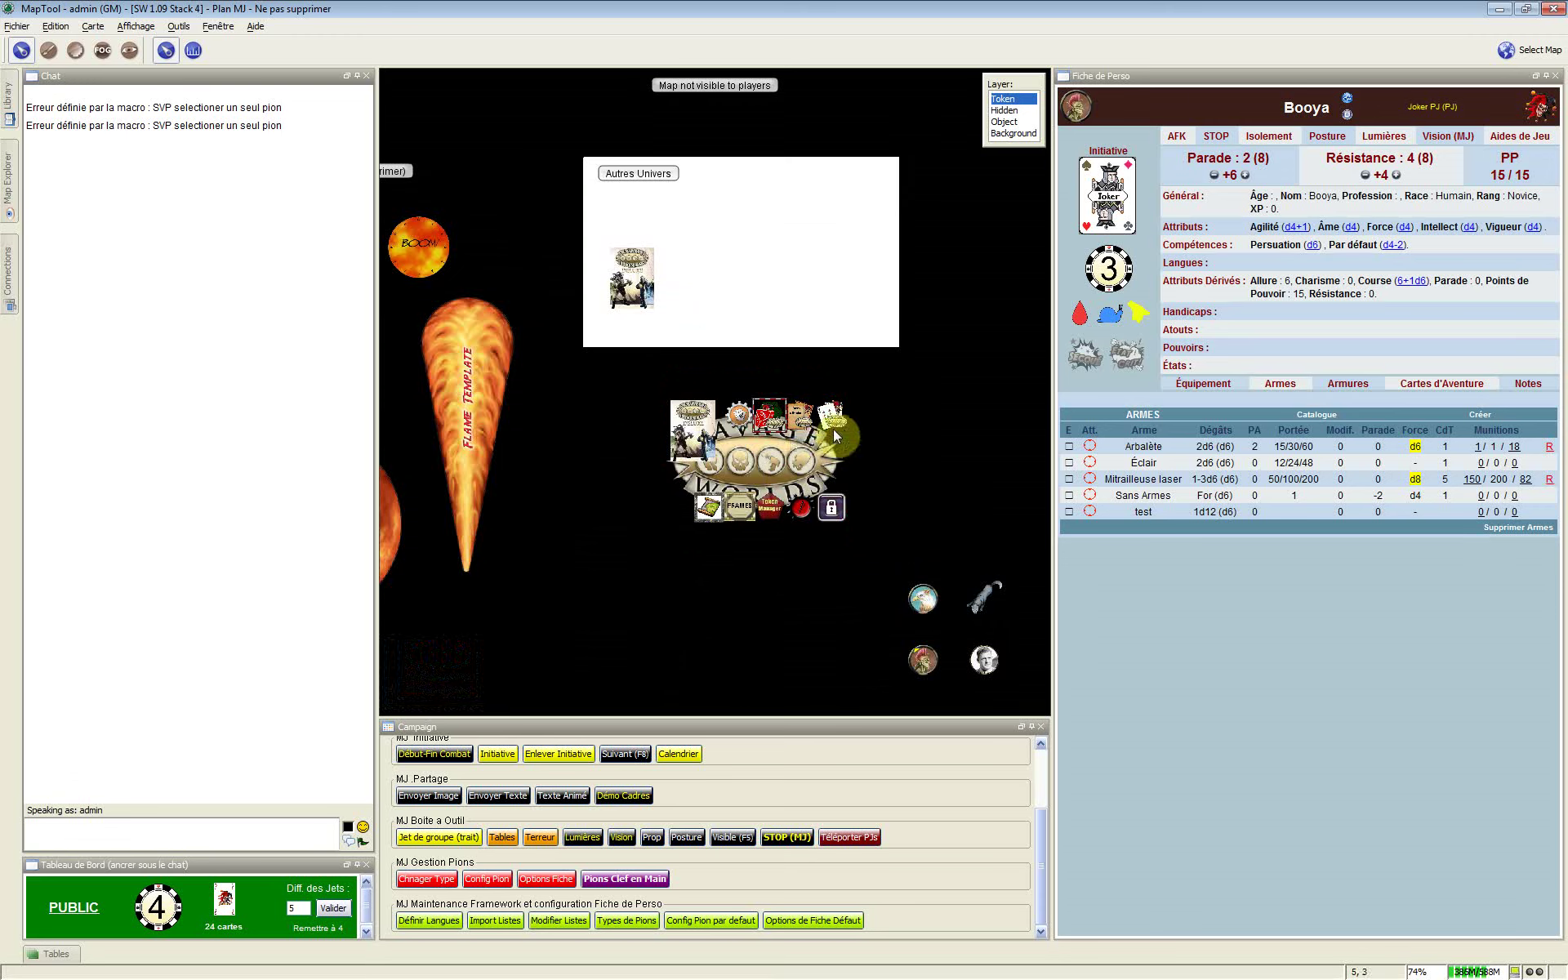
pyautogui.click(833, 429)
pyautogui.click(767, 417)
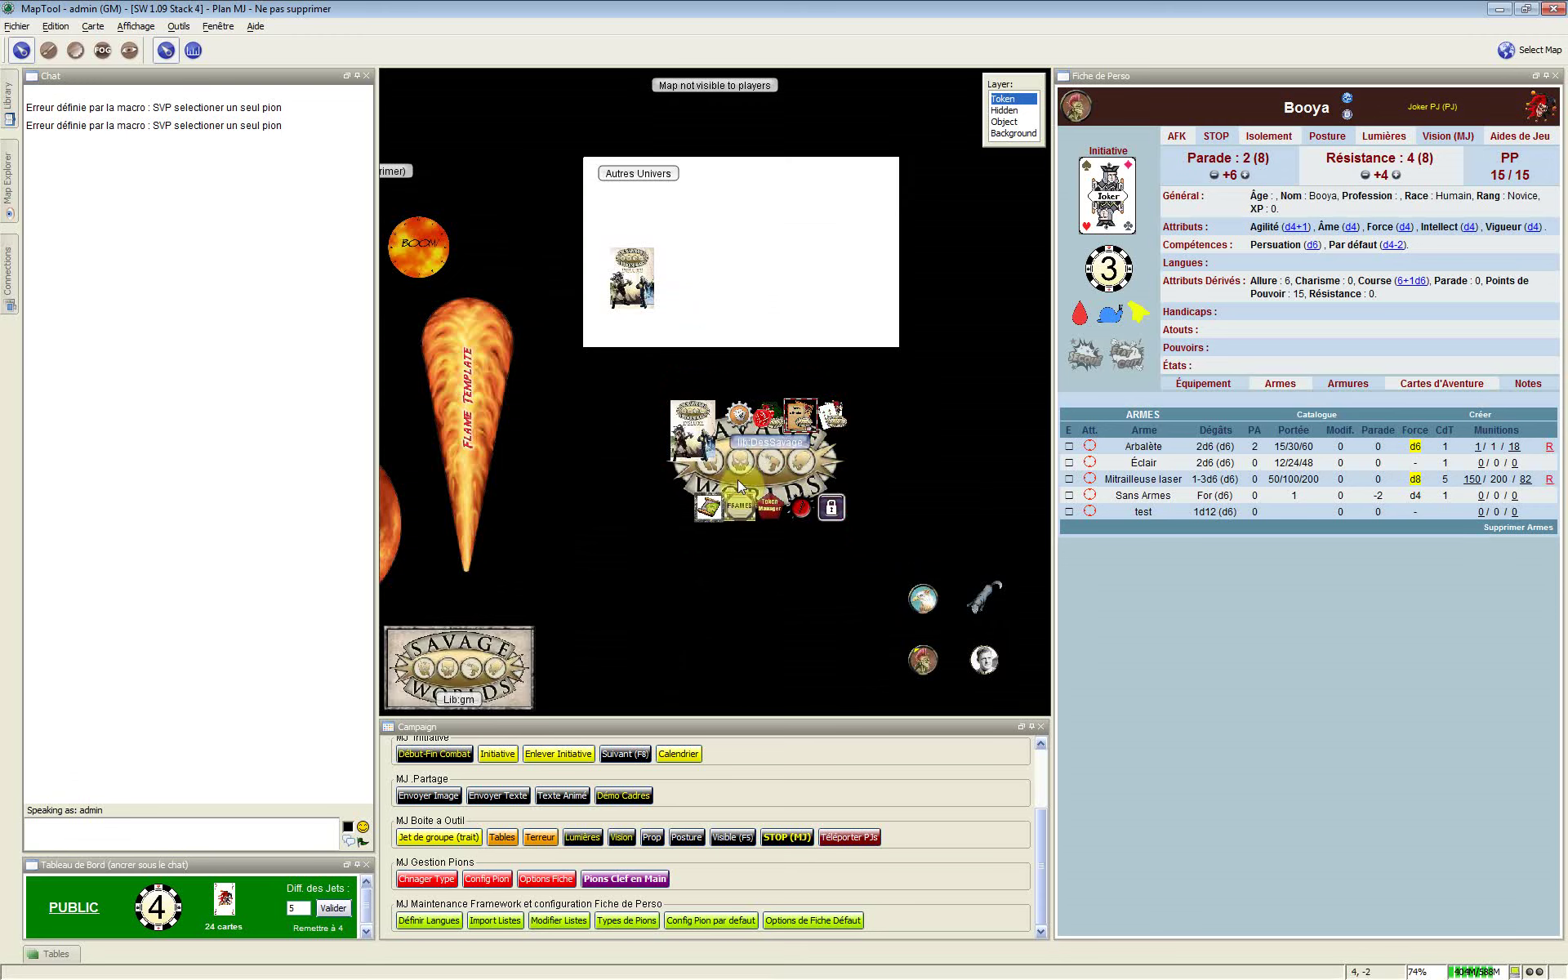
pyautogui.click(751, 464)
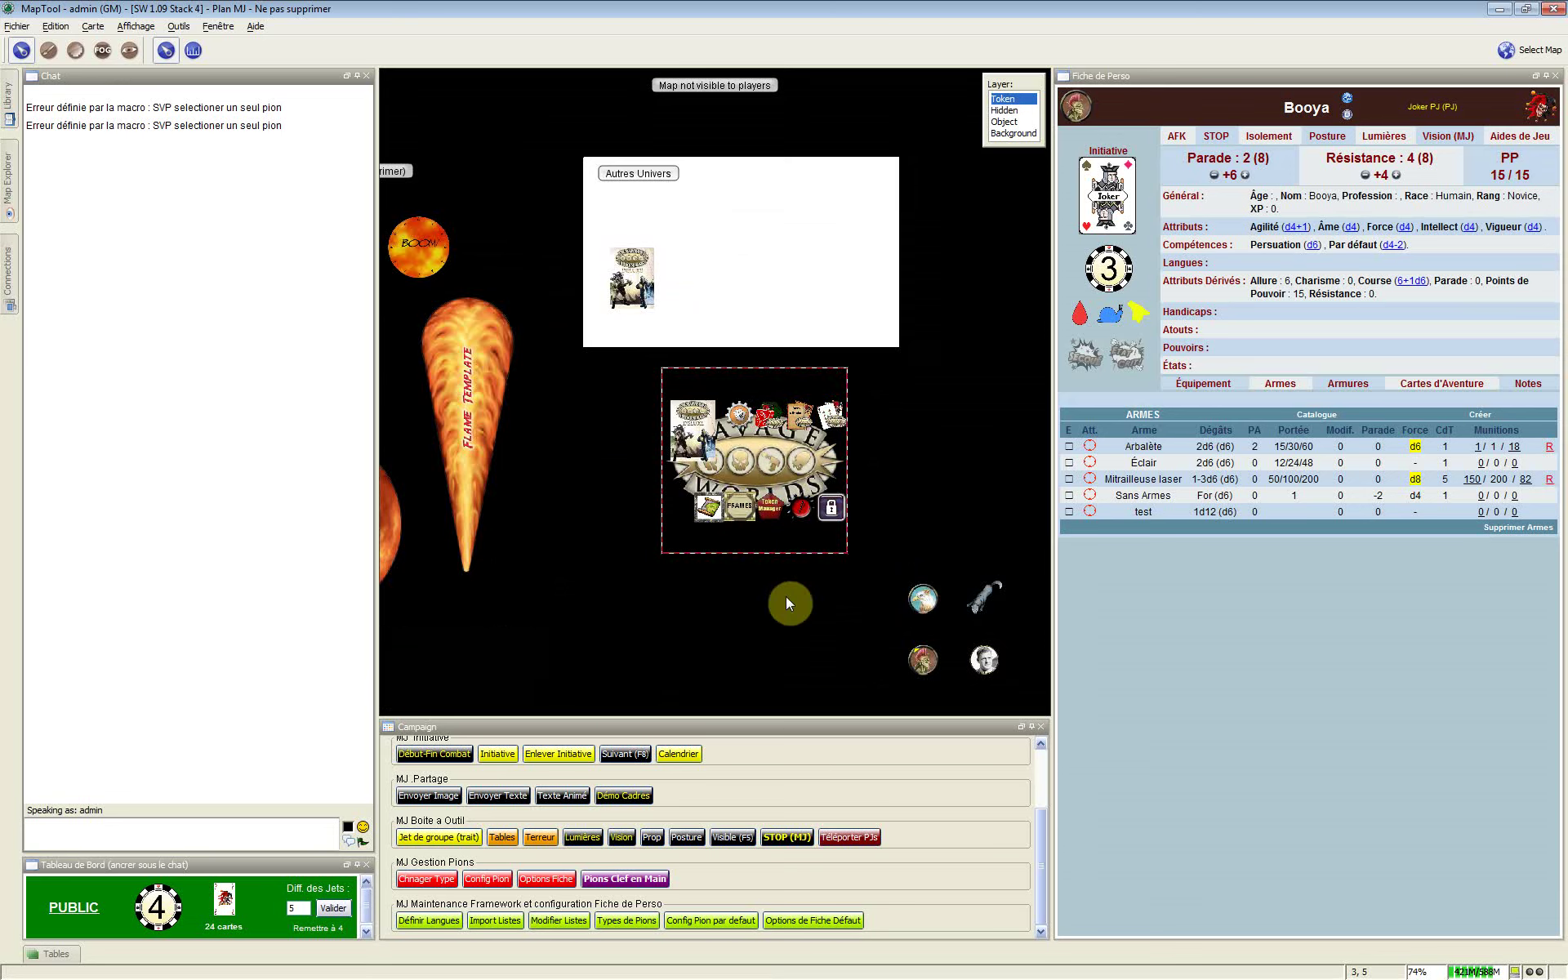
# Point out the large Lib:gm base token beneath the Autres Univers area
pyautogui.click(786, 596)
pyautogui.click(782, 473)
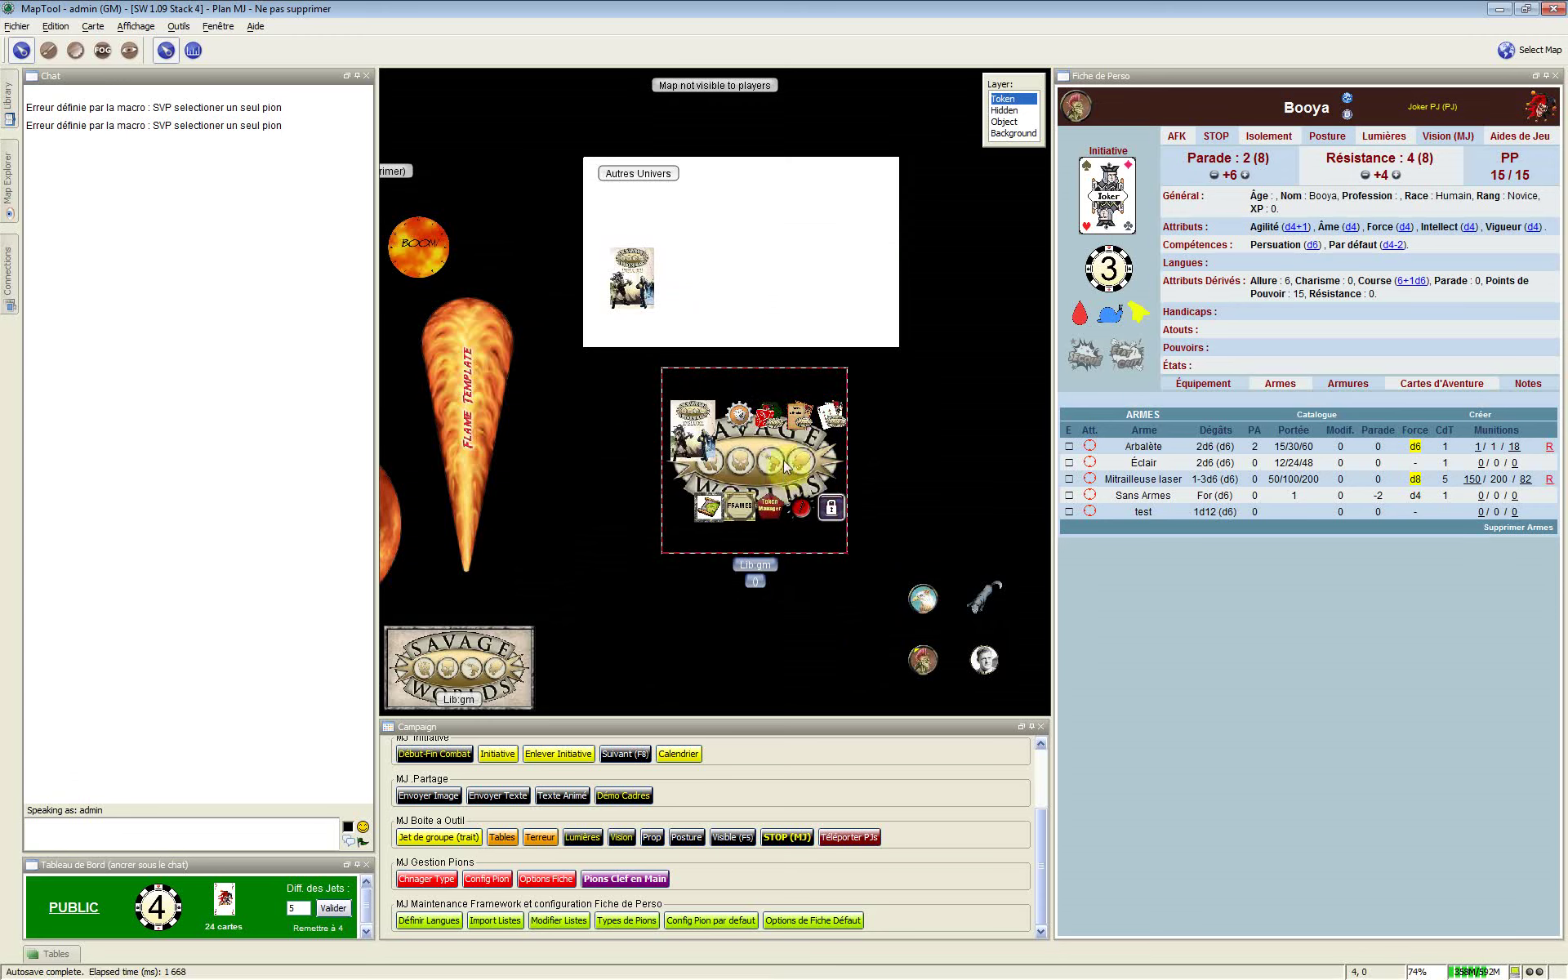
pyautogui.click(687, 630)
pyautogui.click(805, 463)
pyautogui.click(727, 624)
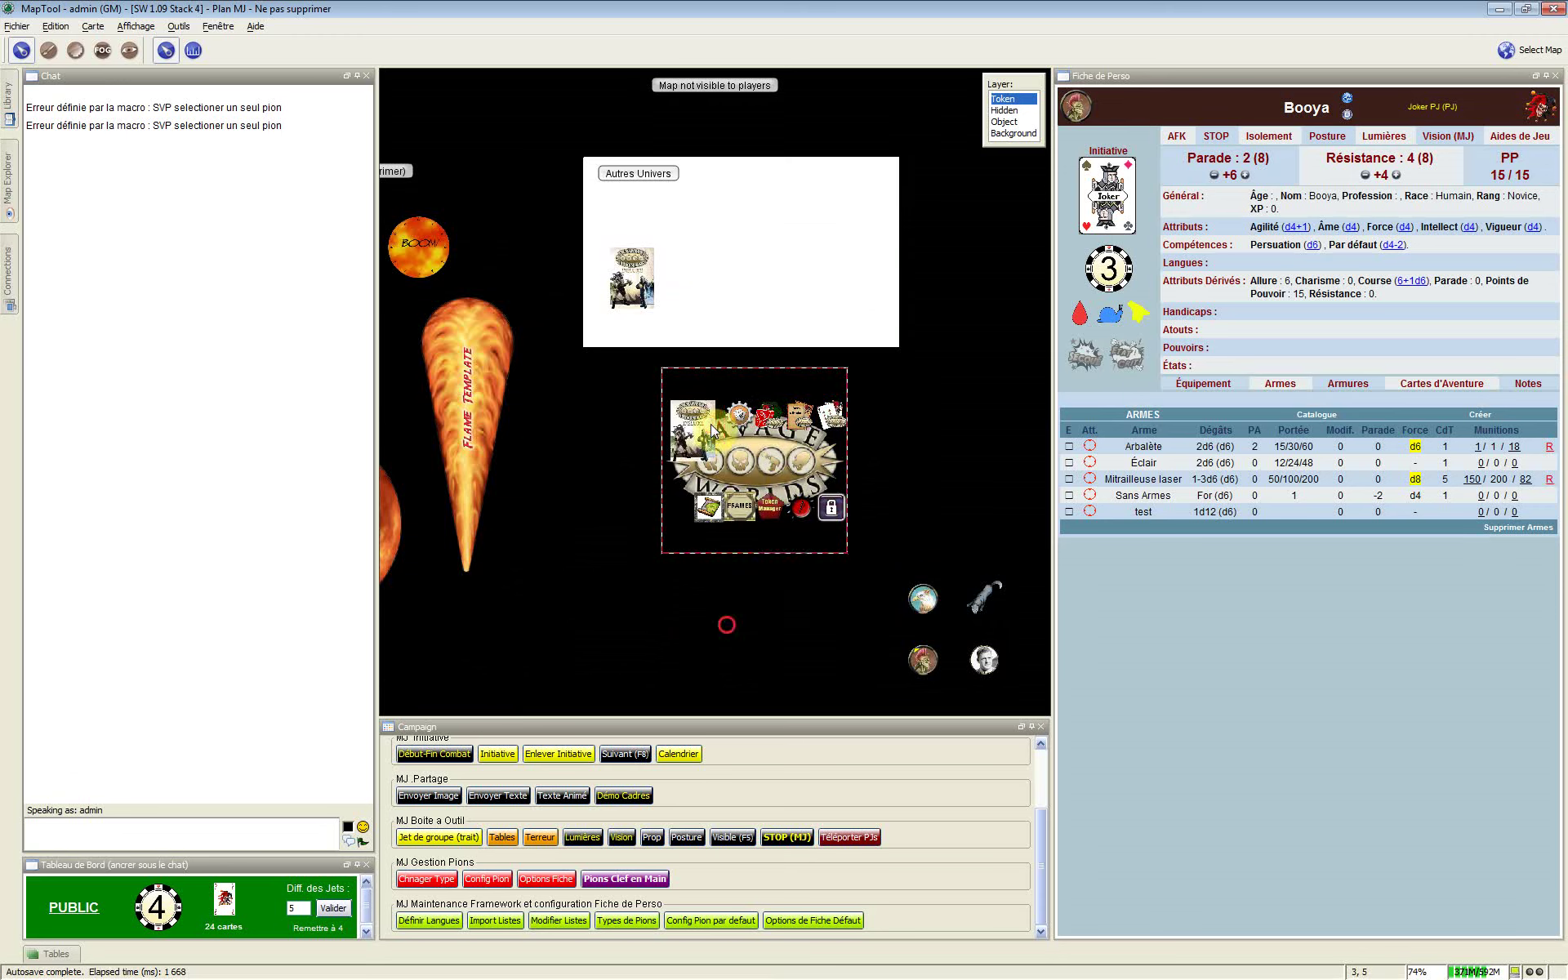
# Select the Lib:univers token in the Savage Worlds cluster and relate it to the character sheet's sections
pyautogui.click(712, 431)
pyautogui.click(759, 457)
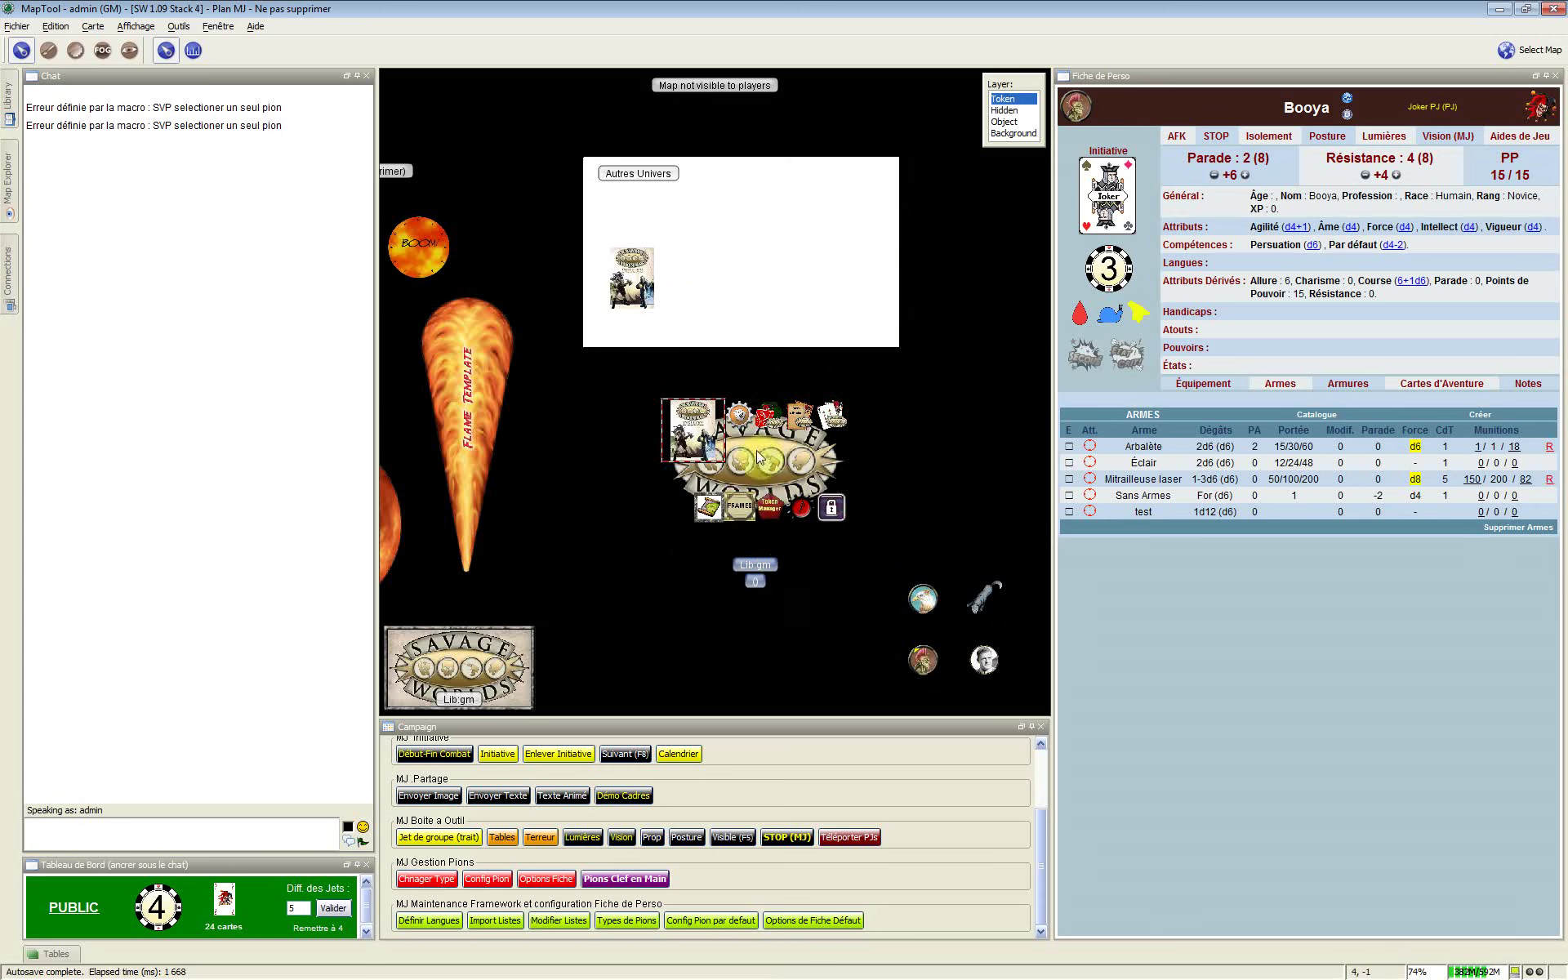
pyautogui.click(630, 416)
pyautogui.click(1160, 269)
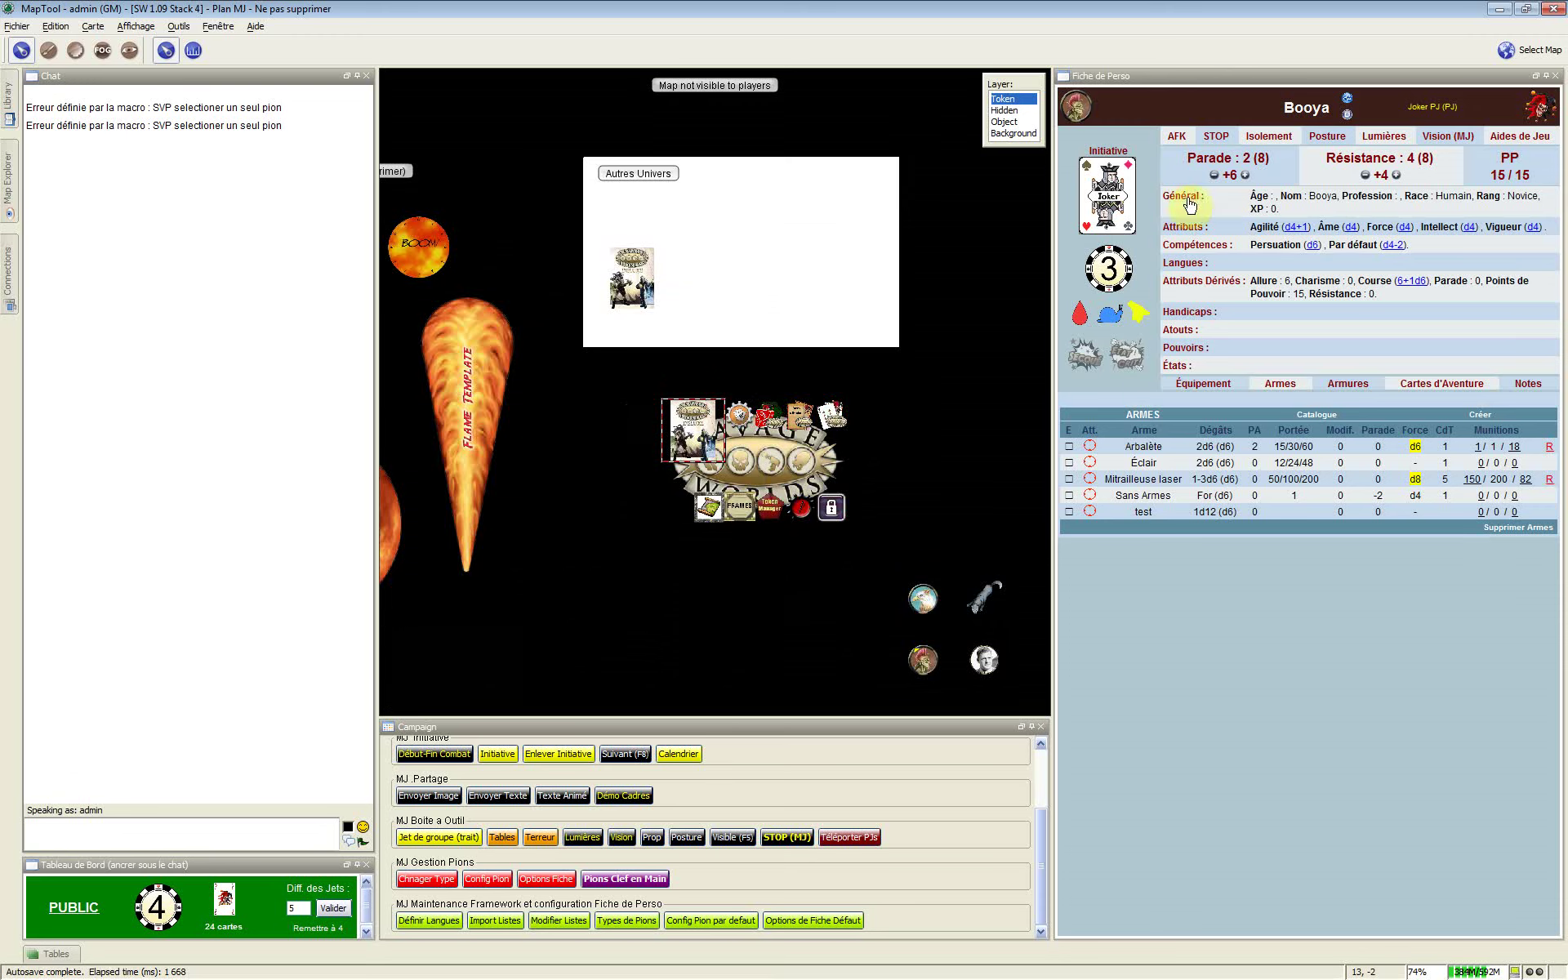
pyautogui.moveTo(1179, 204)
pyautogui.click(704, 422)
pyautogui.moveTo(671, 431)
pyautogui.mouseDown()
pyautogui.moveTo(586, 436)
pyautogui.moveTo(683, 468)
pyautogui.moveTo(690, 429)
pyautogui.mouseUp()
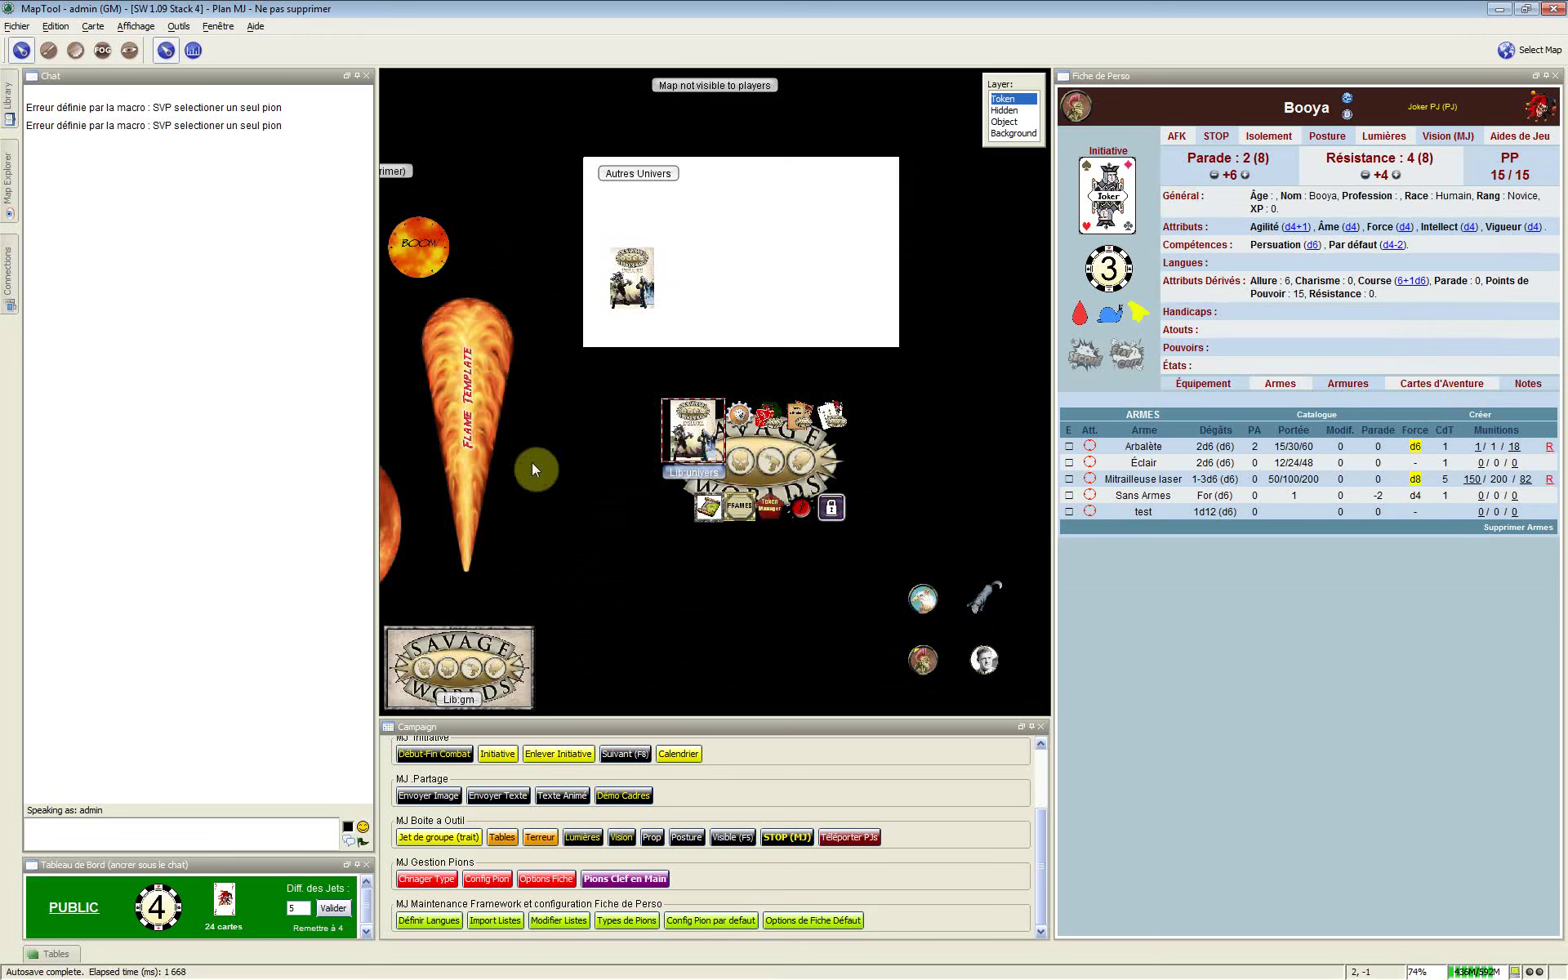
# Place a copy of the Lib:univers token beside the cluster and move the original into the Autres Univers area
pyautogui.moveTo(536, 466); pyautogui.dragTo(606, 508)
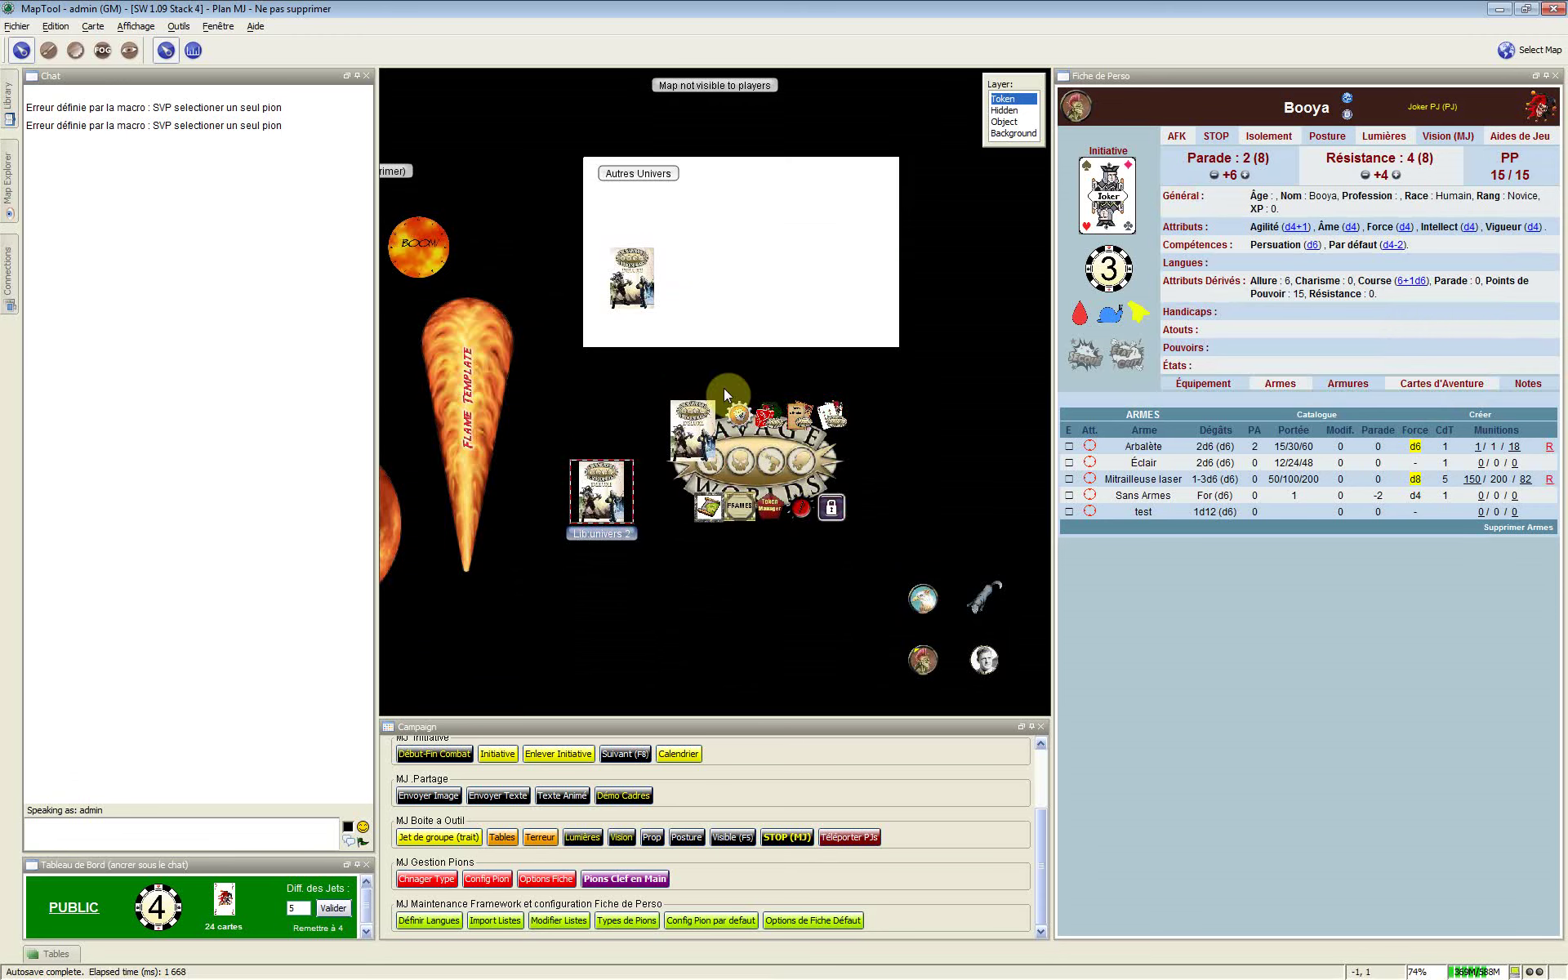
pyautogui.click(681, 489)
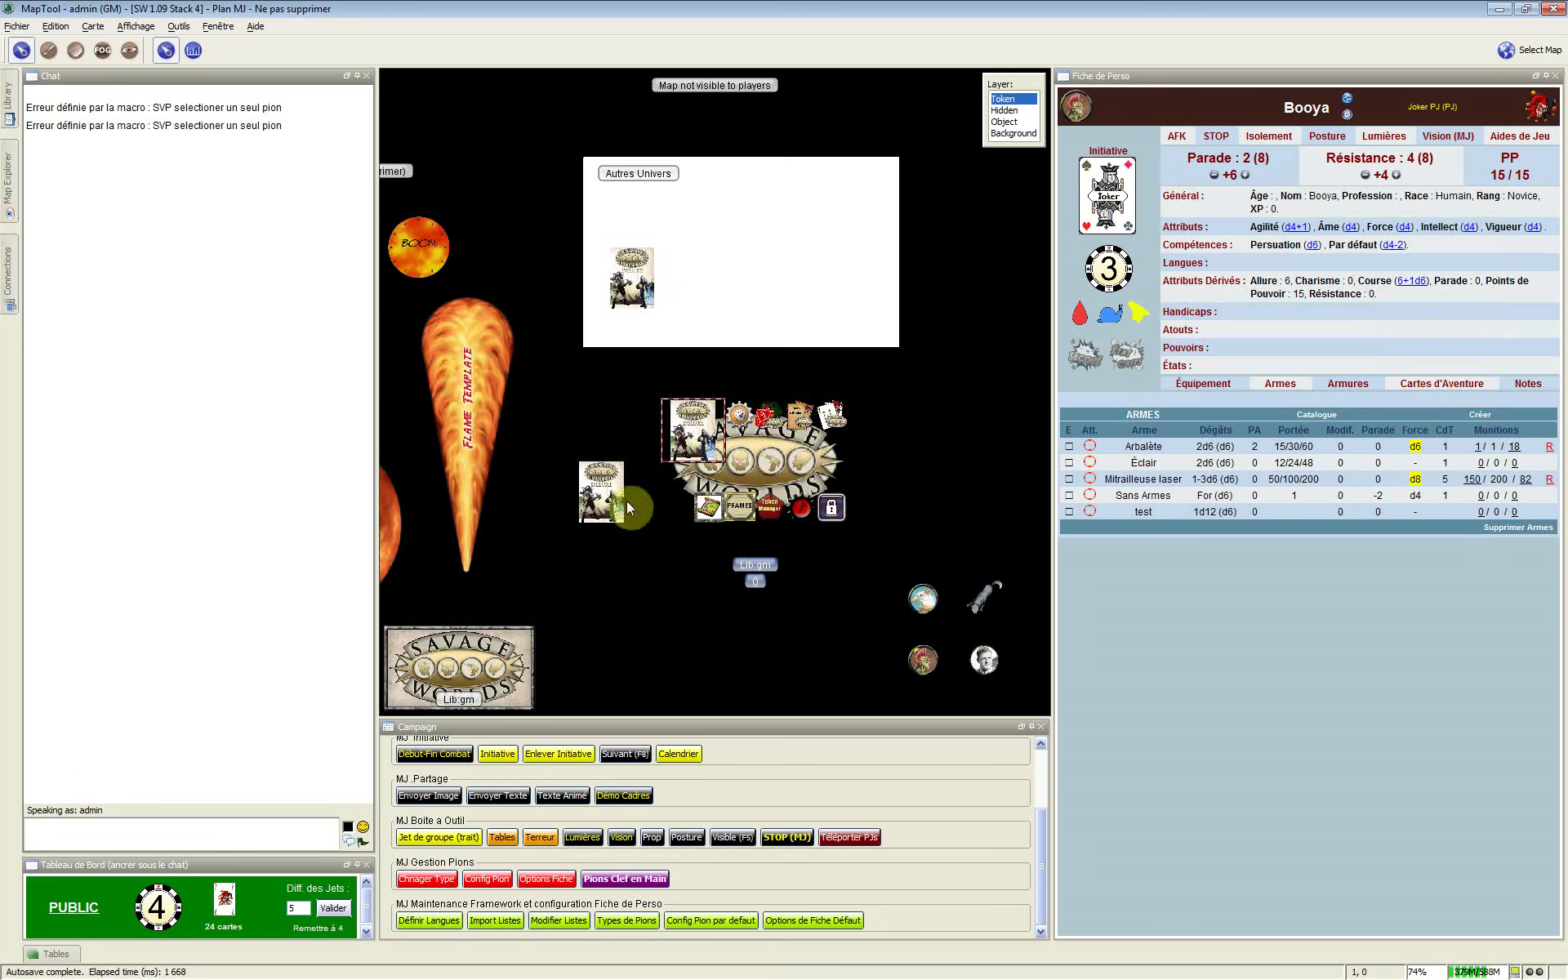
pyautogui.moveTo(692, 428); pyautogui.dragTo(733, 288)
# Rename the original token in the Autres Univers area as Lib:univers vieux
pyautogui.doubleClick(754, 226)
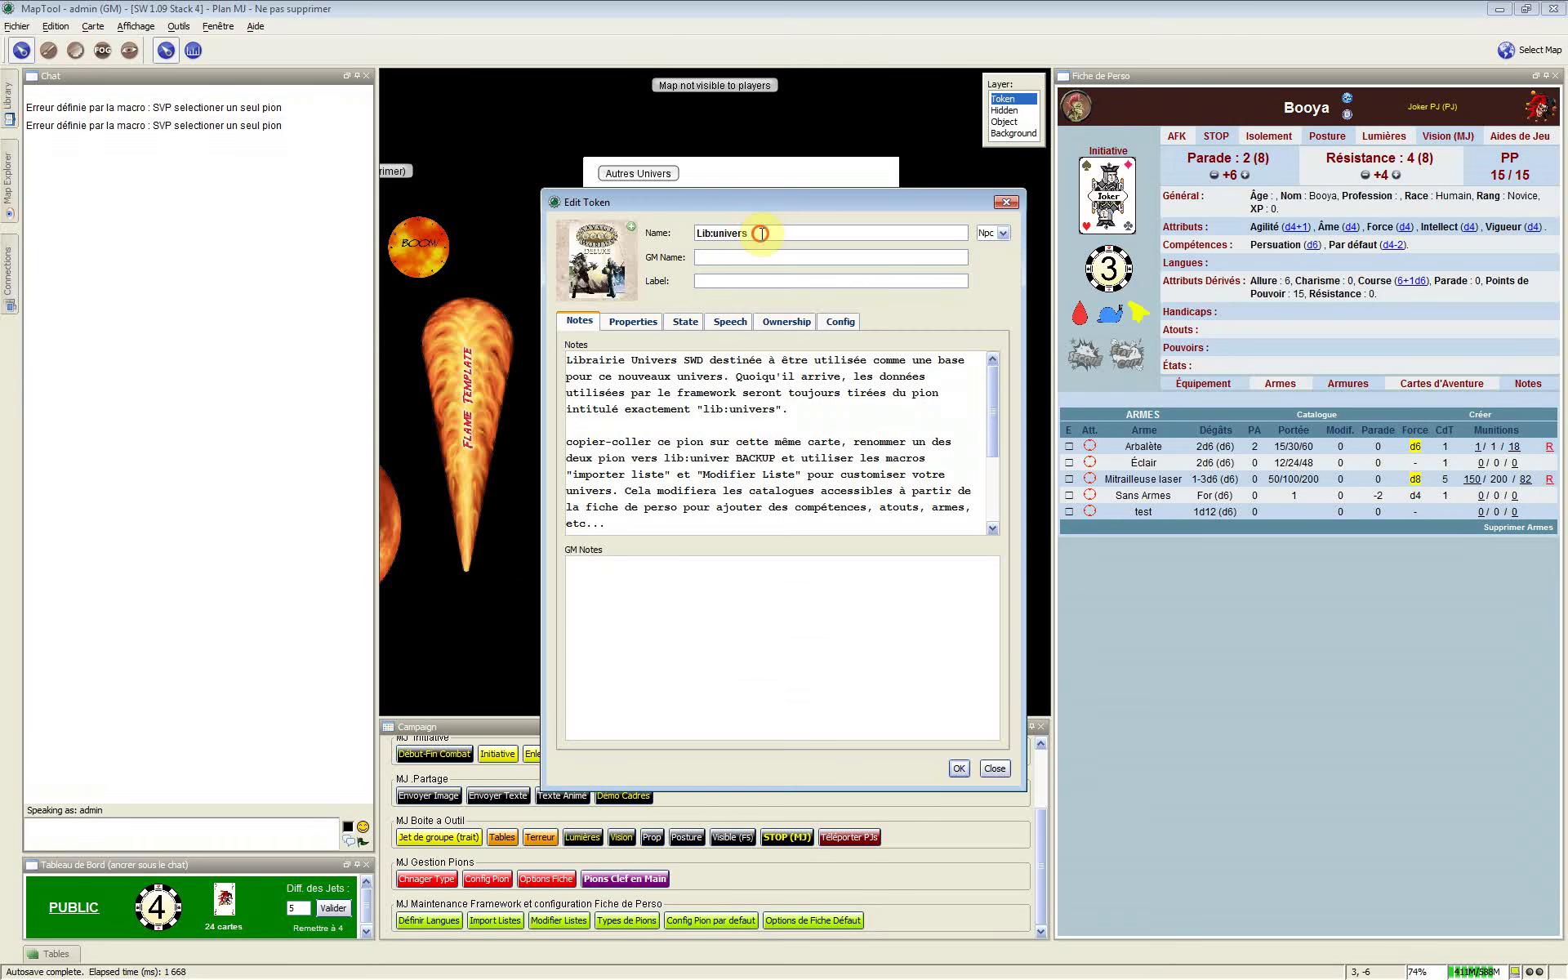
pyautogui.click(761, 234)
pyautogui.write('bis')
pyautogui.press('BackSpace')
pyautogui.press('BackSpace')
pyautogui.press('BackSpace')
pyautogui.press('BackSpace')
pyautogui.write('v')
pyautogui.press('Return')
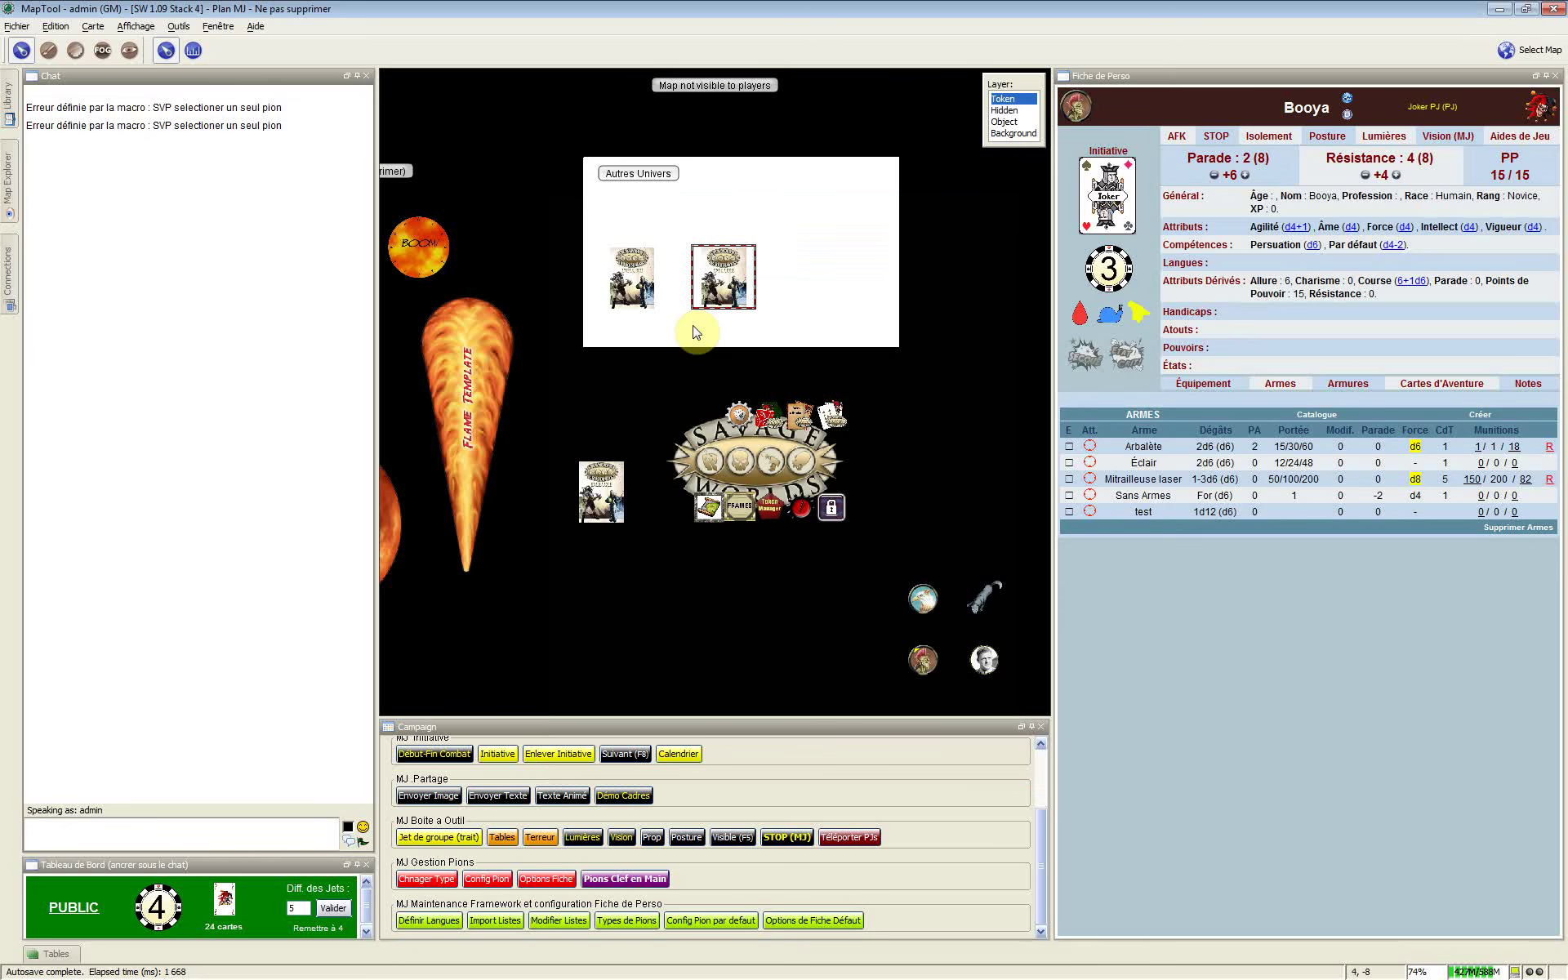
# Rename the copied token beside the cluster as Lib:univers, removing its number suffix
pyautogui.click(584, 514)
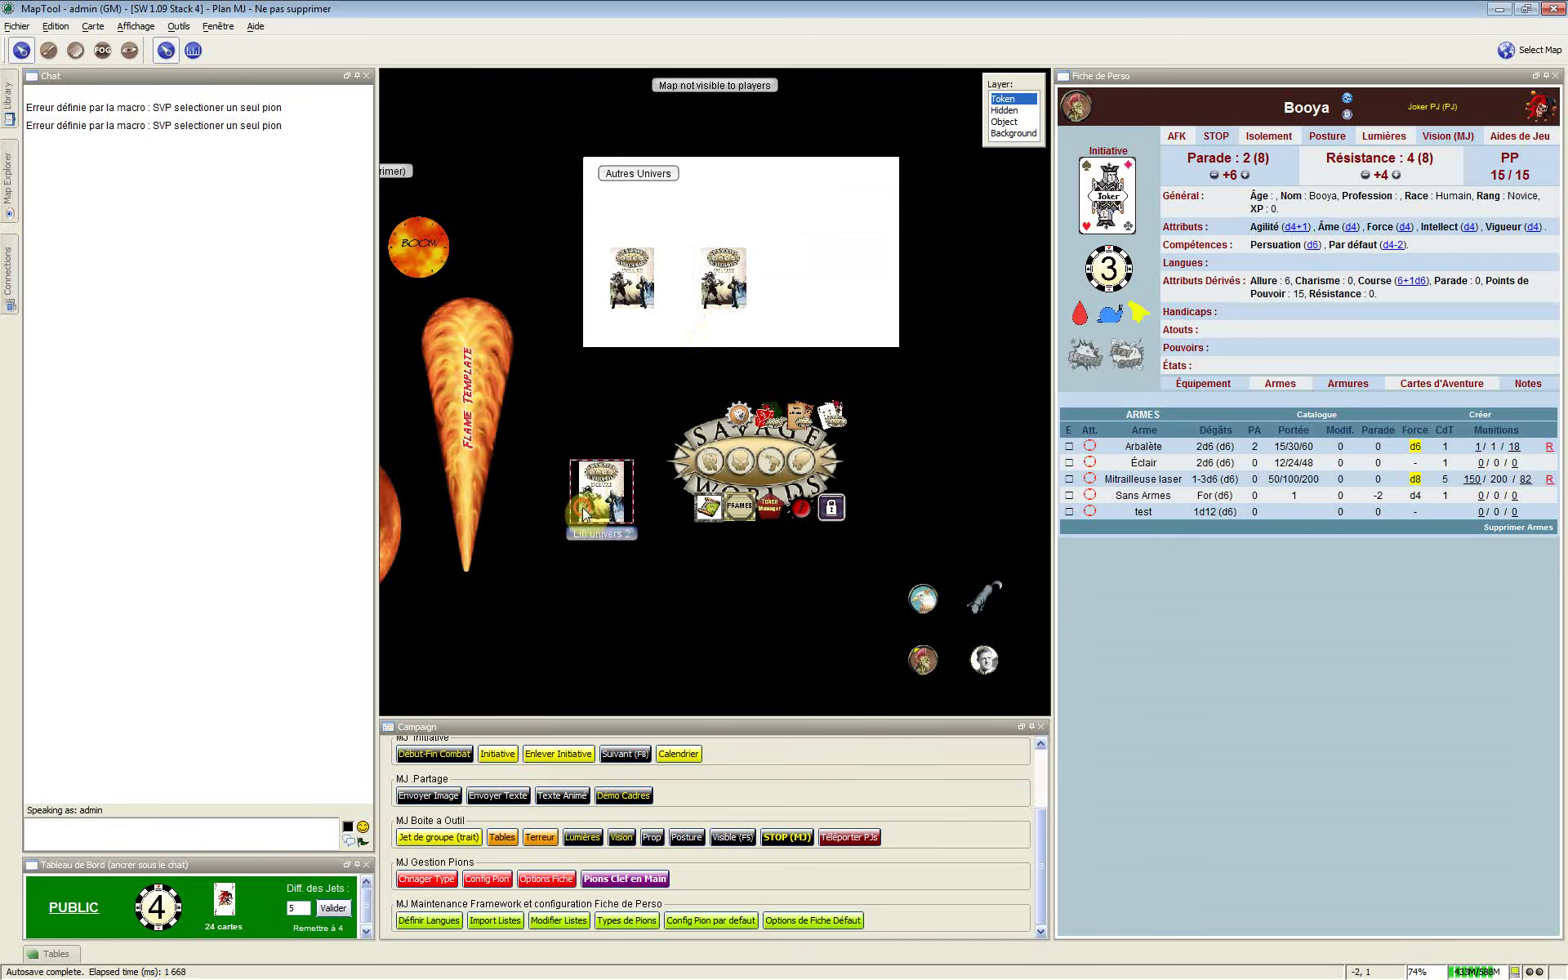
pyautogui.doubleClick(583, 512)
pyautogui.click(746, 233)
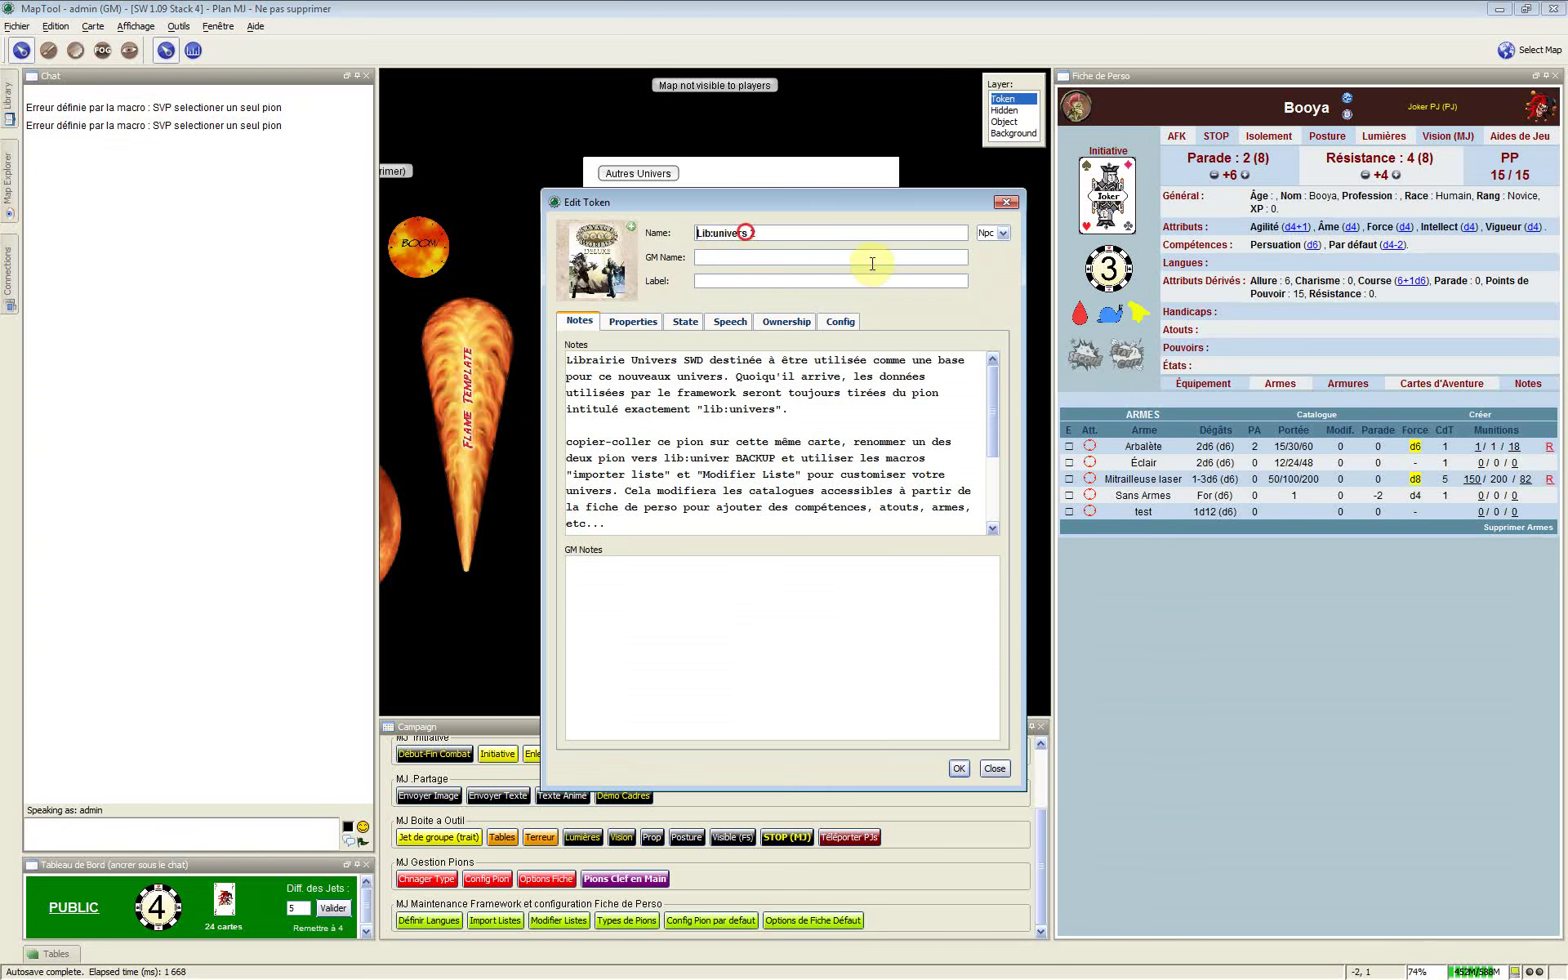
pyautogui.hotkey('shift', 'End')
pyautogui.press('BackSpace')
pyautogui.press('Return')
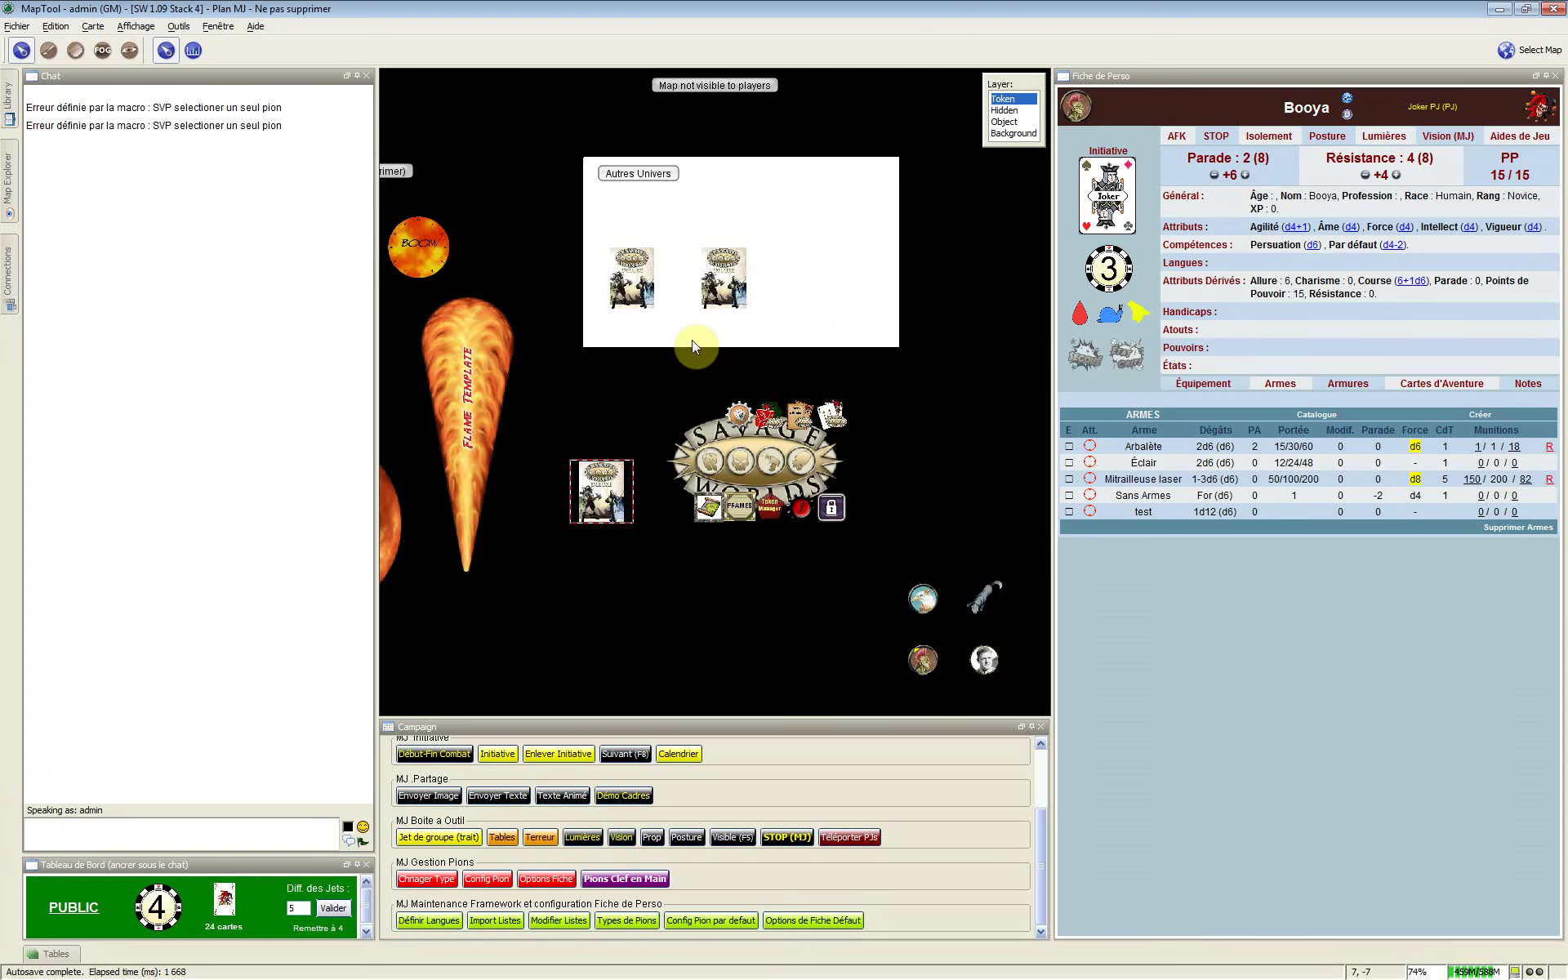
# Move the new Lib:univers token into the original's place at the upper-left corner of the cluster
pyautogui.moveTo(588, 526); pyautogui.dragTo(679, 464)
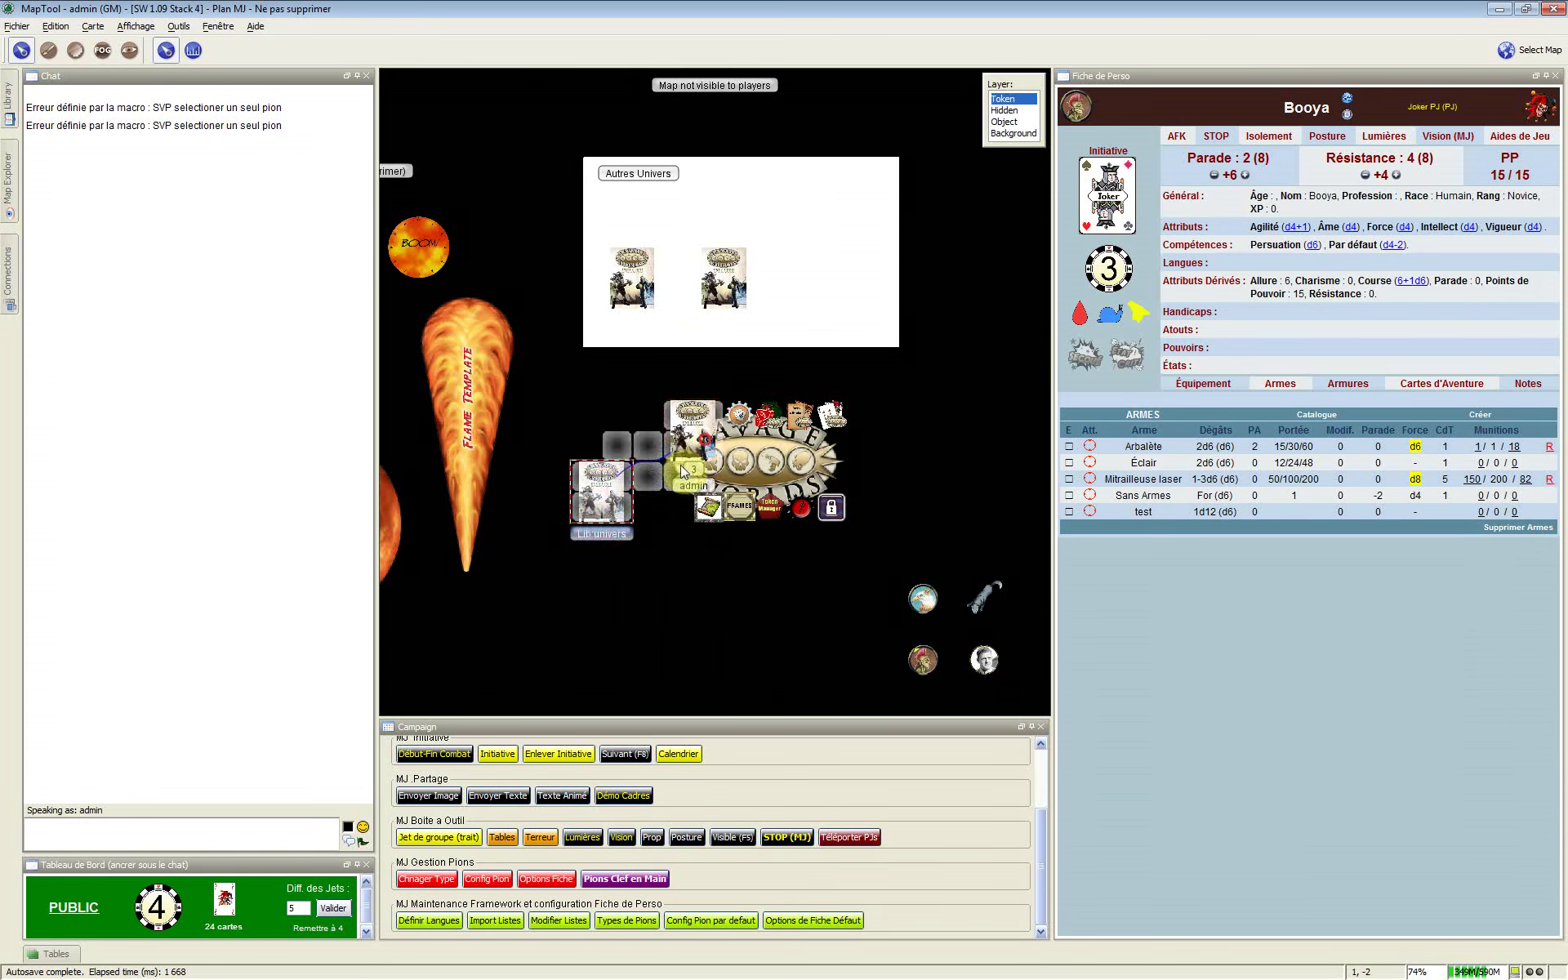
pyautogui.click(739, 274)
pyautogui.click(739, 274)
pyautogui.click(709, 437)
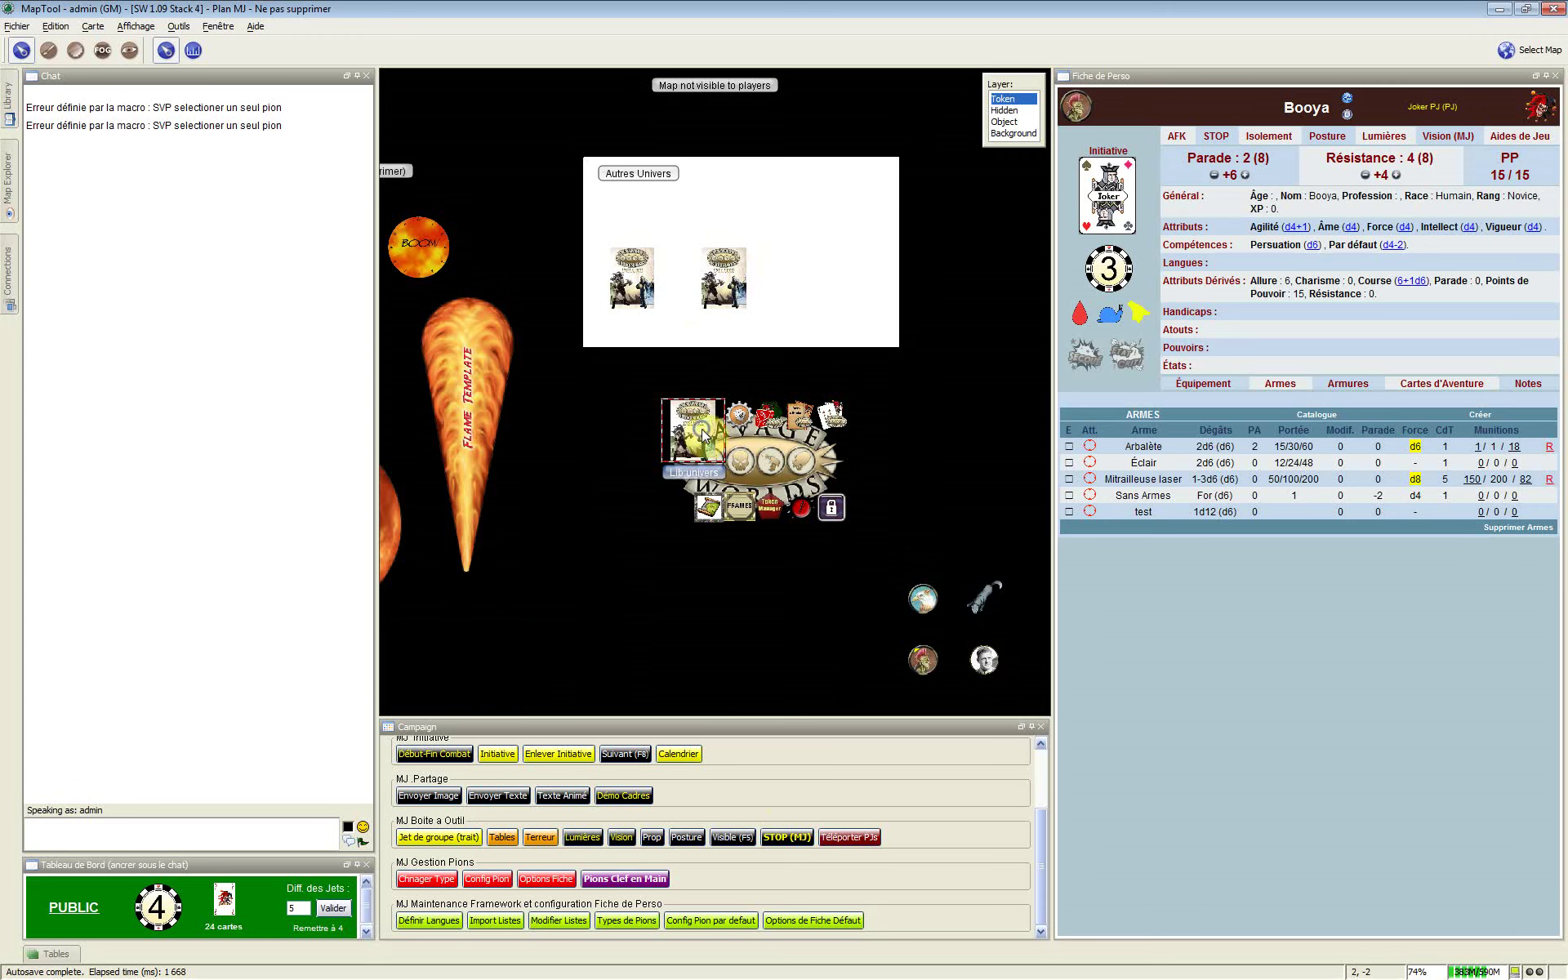
# Show the Save option available for the Lib:univers token and dismiss it without saving
pyautogui.rightClick(702, 433)
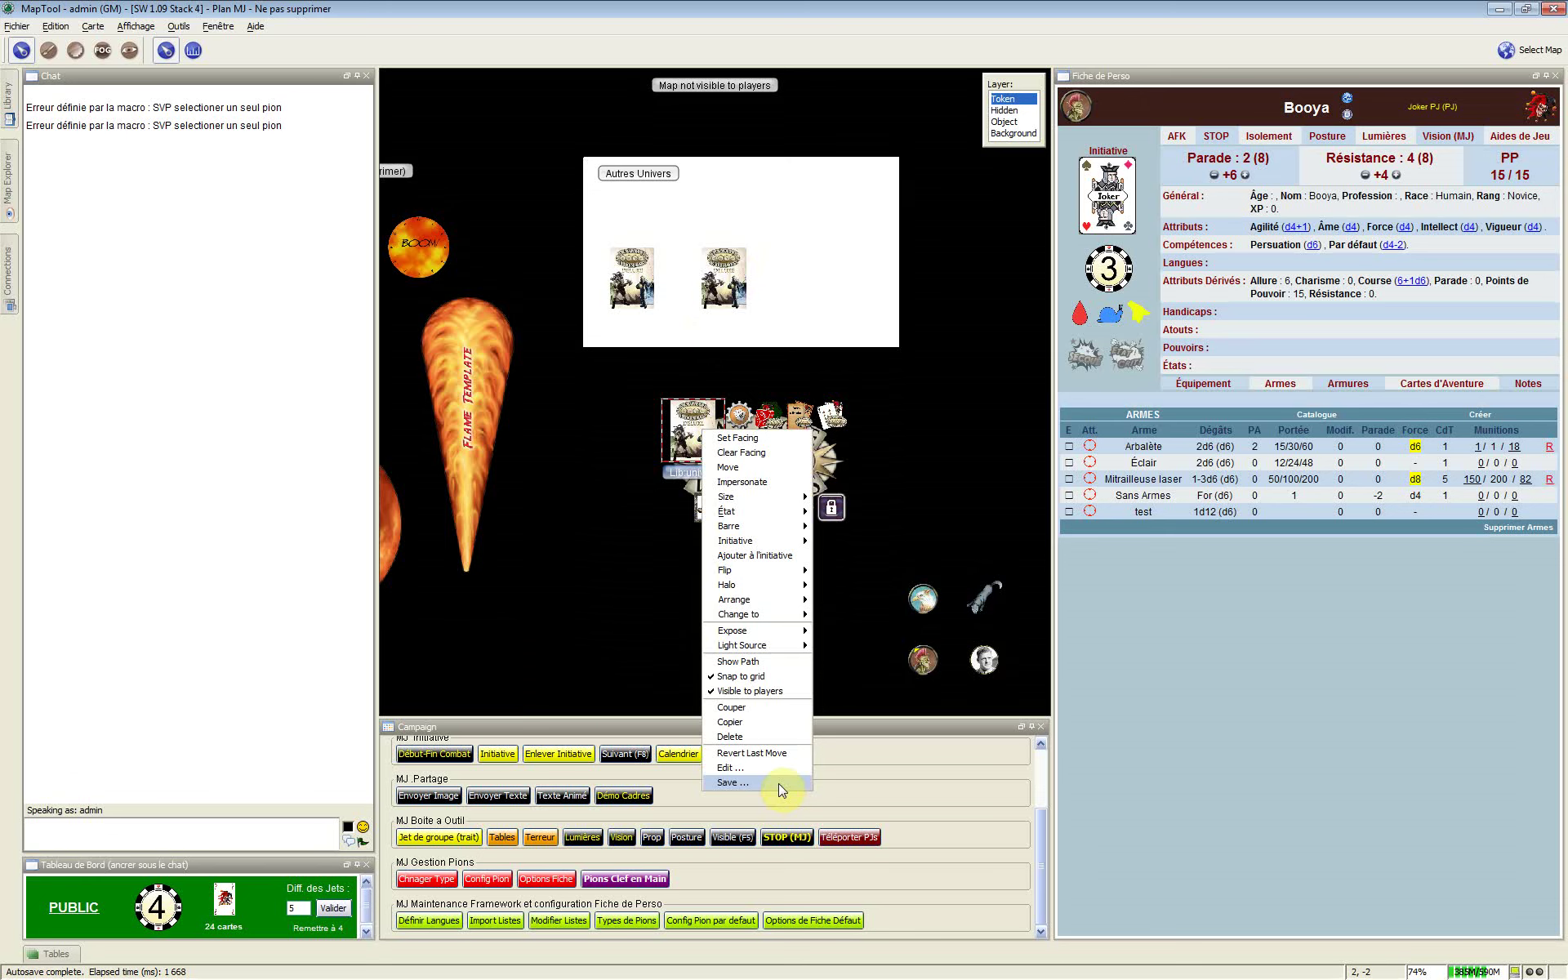
pyautogui.click(624, 585)
pyautogui.click(695, 446)
pyautogui.click(334, 519)
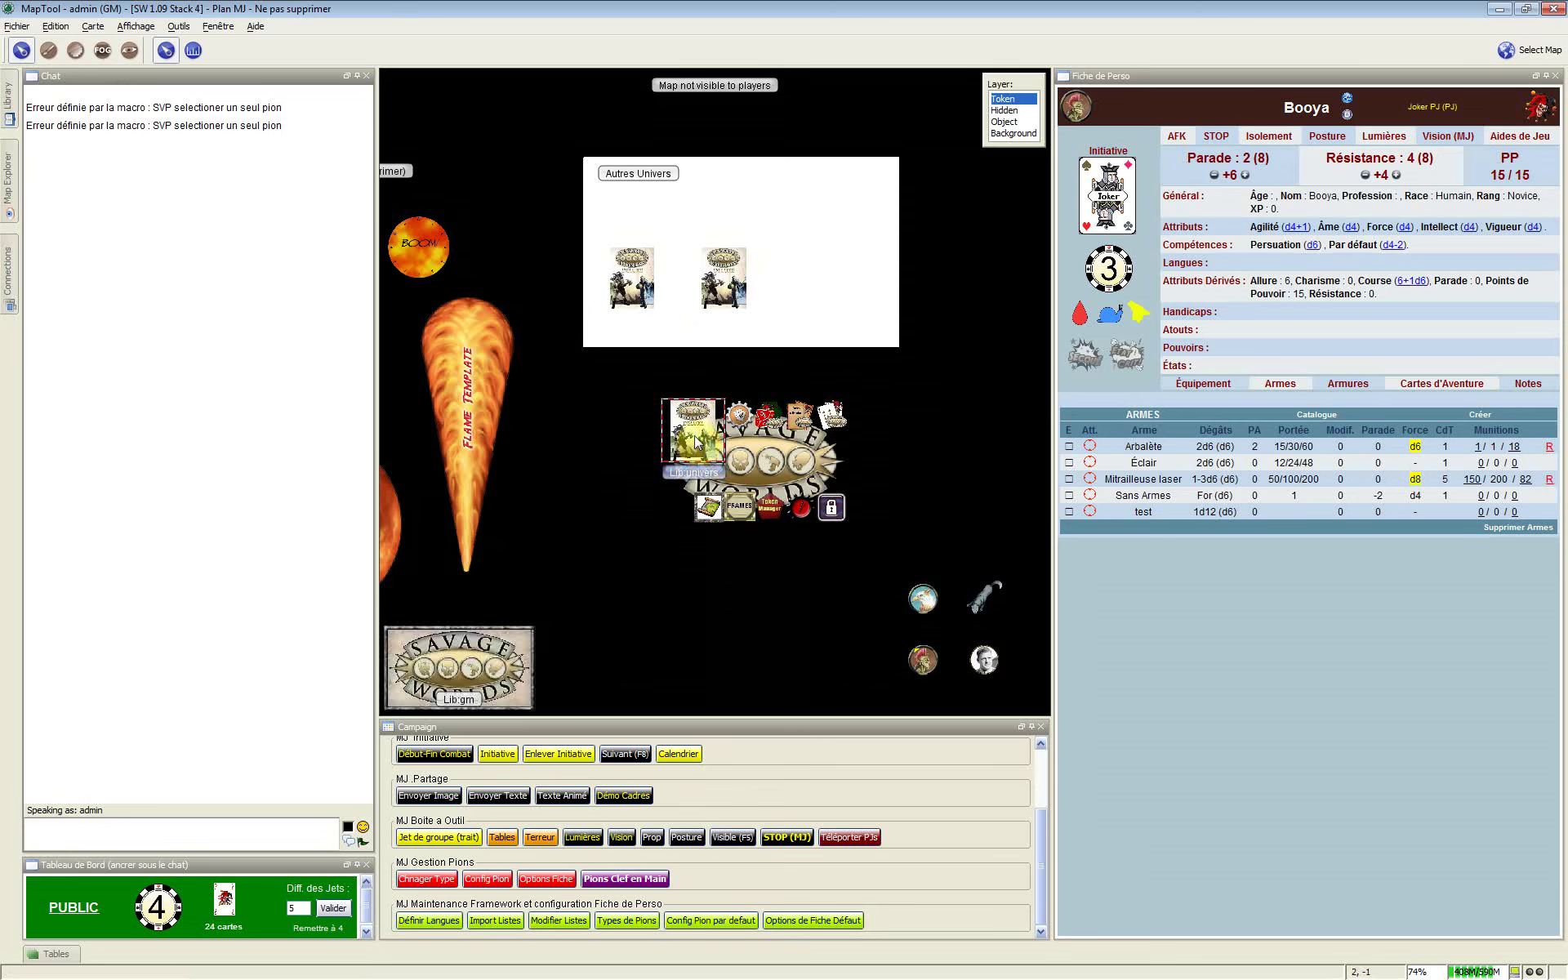
pyautogui.click(664, 447)
# Rename the leftmost token in the Autres Univers area as Lib:univers Backup and move it slightly up
pyautogui.click(633, 286)
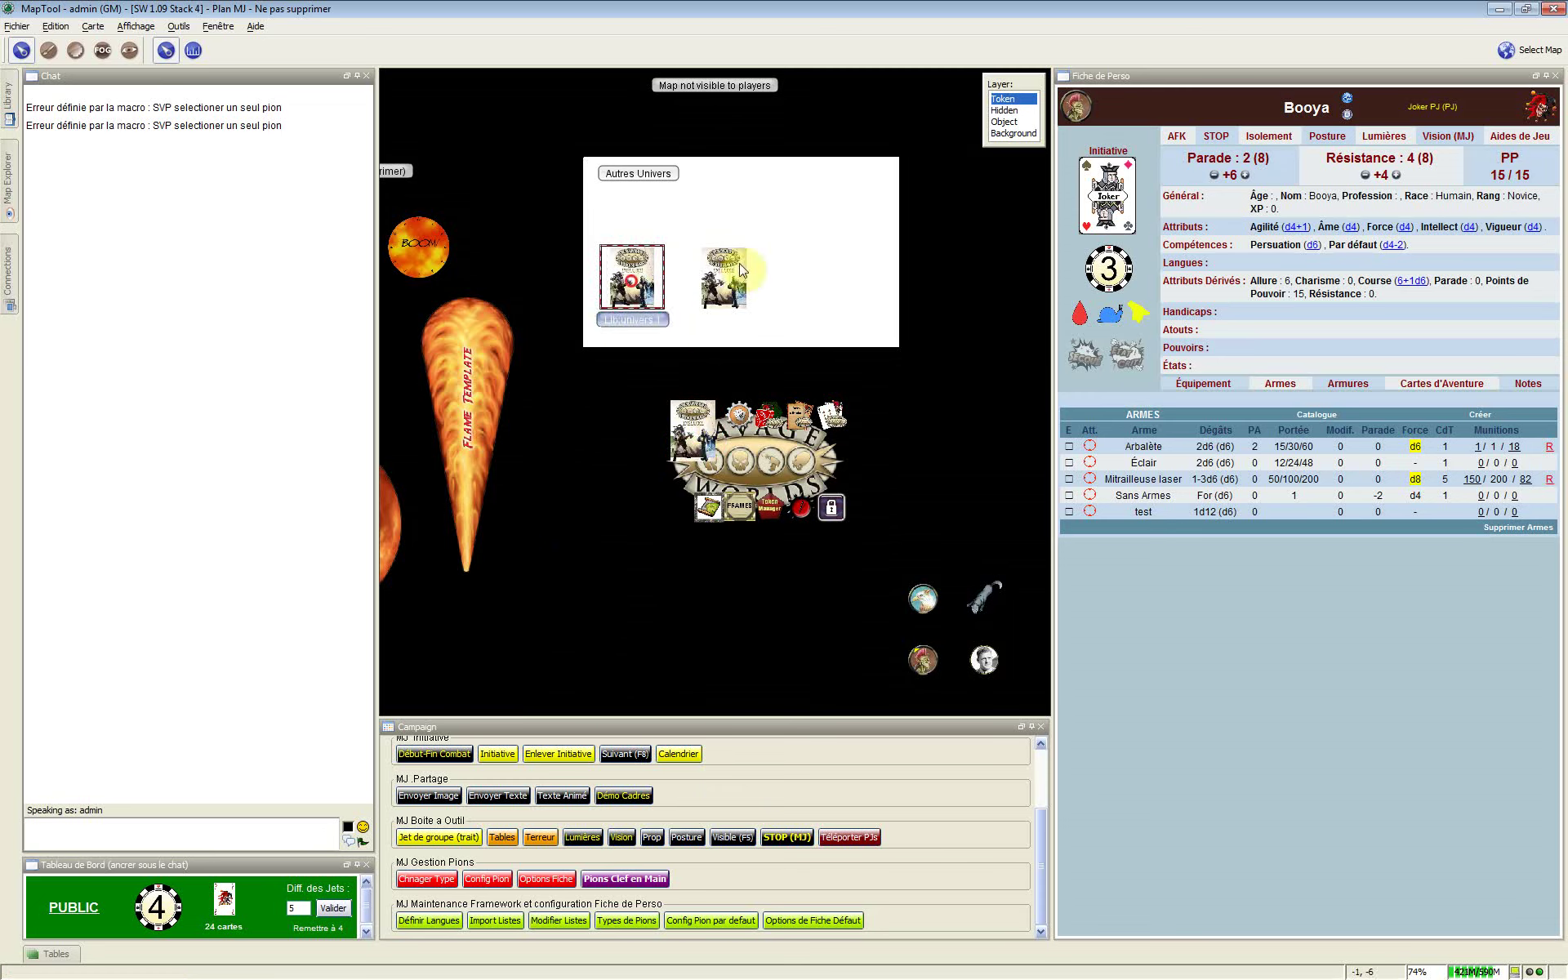
pyautogui.click(741, 271)
pyautogui.click(643, 293)
pyautogui.doubleClick(642, 290)
pyautogui.doubleClick(752, 232)
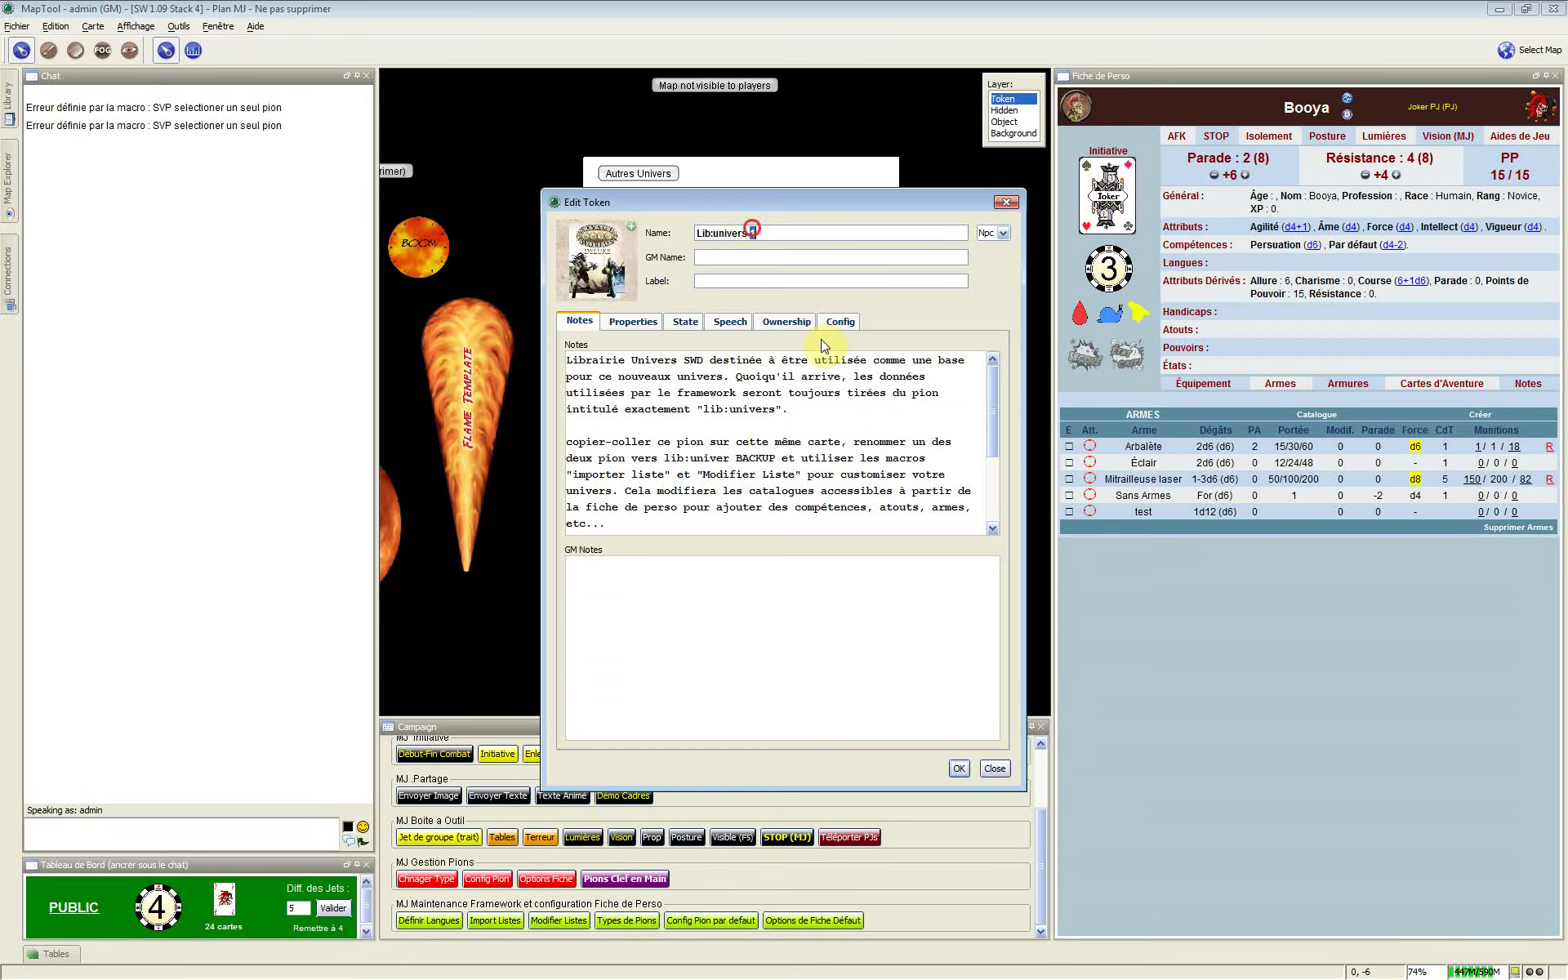
pyautogui.write('Backu')
pyautogui.press('Return')
pyautogui.moveTo(628, 266); pyautogui.dragTo(658, 237)
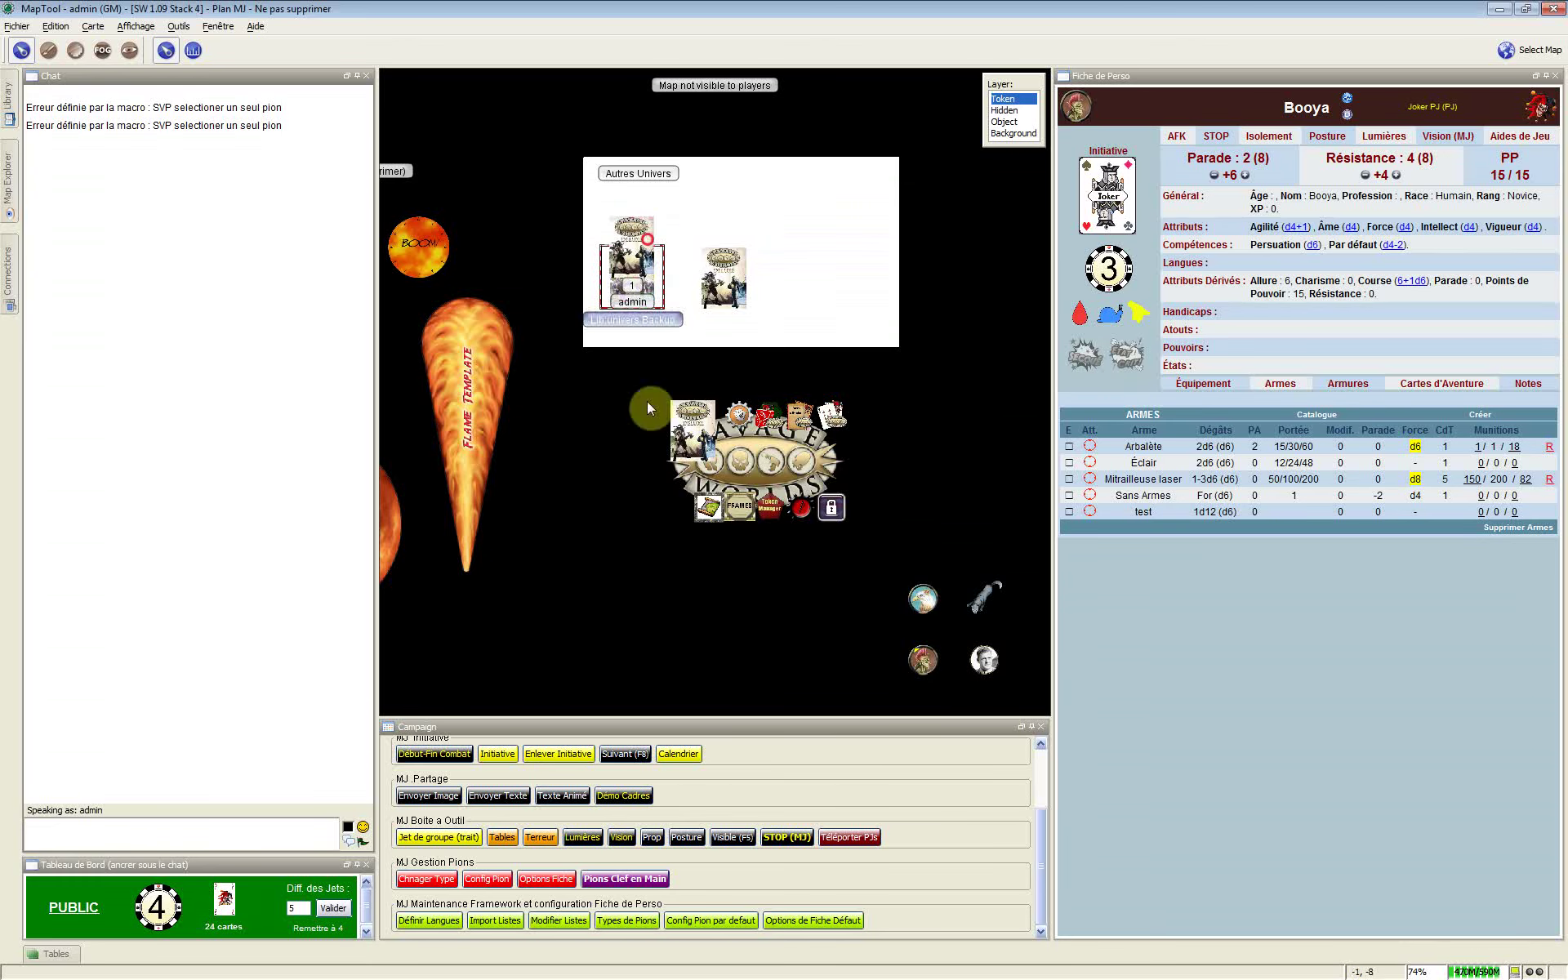
# Delete the Lib:univers Backup token from the Autres Univers area and confirm the deletion
pyautogui.click(704, 419)
pyautogui.click(631, 263)
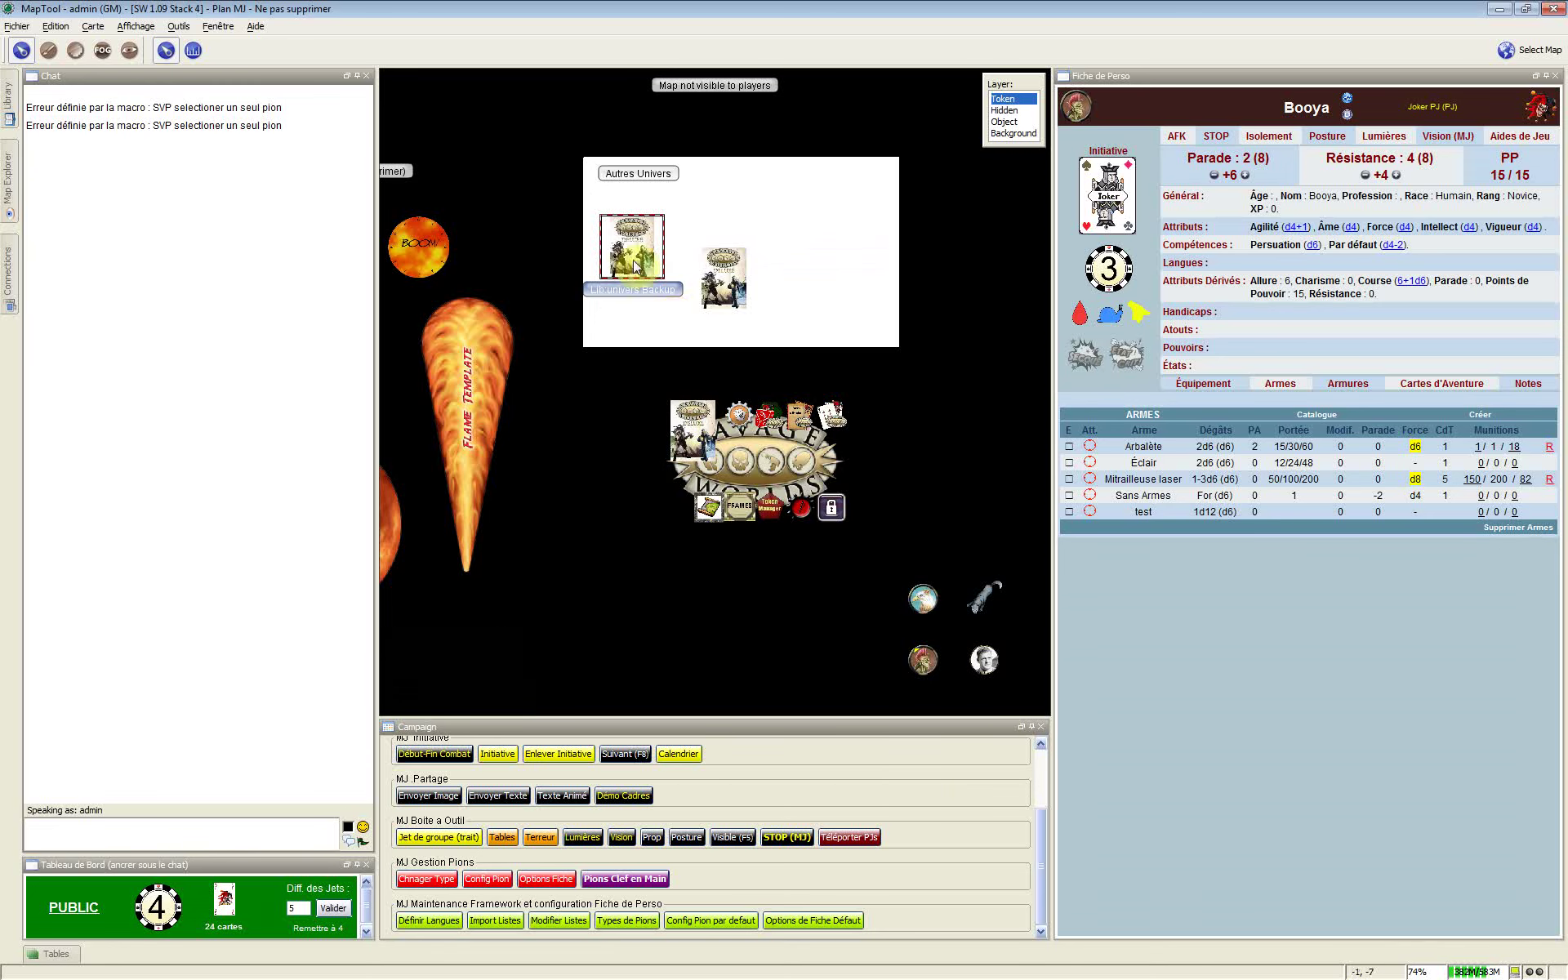
pyautogui.click(724, 280)
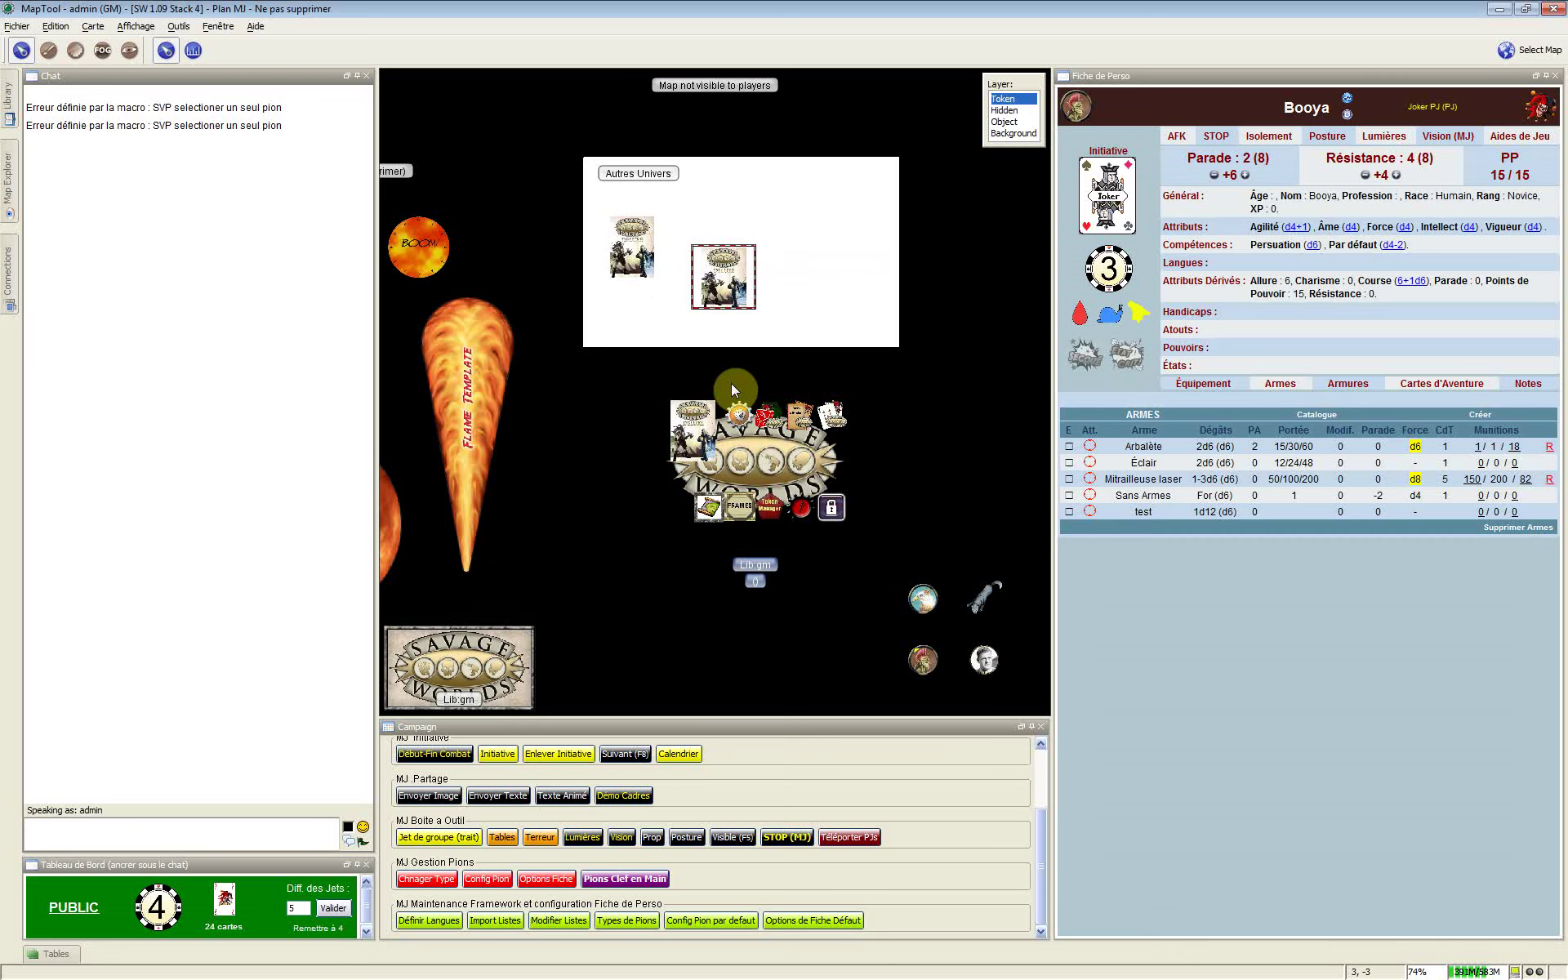
pyautogui.click(631, 260)
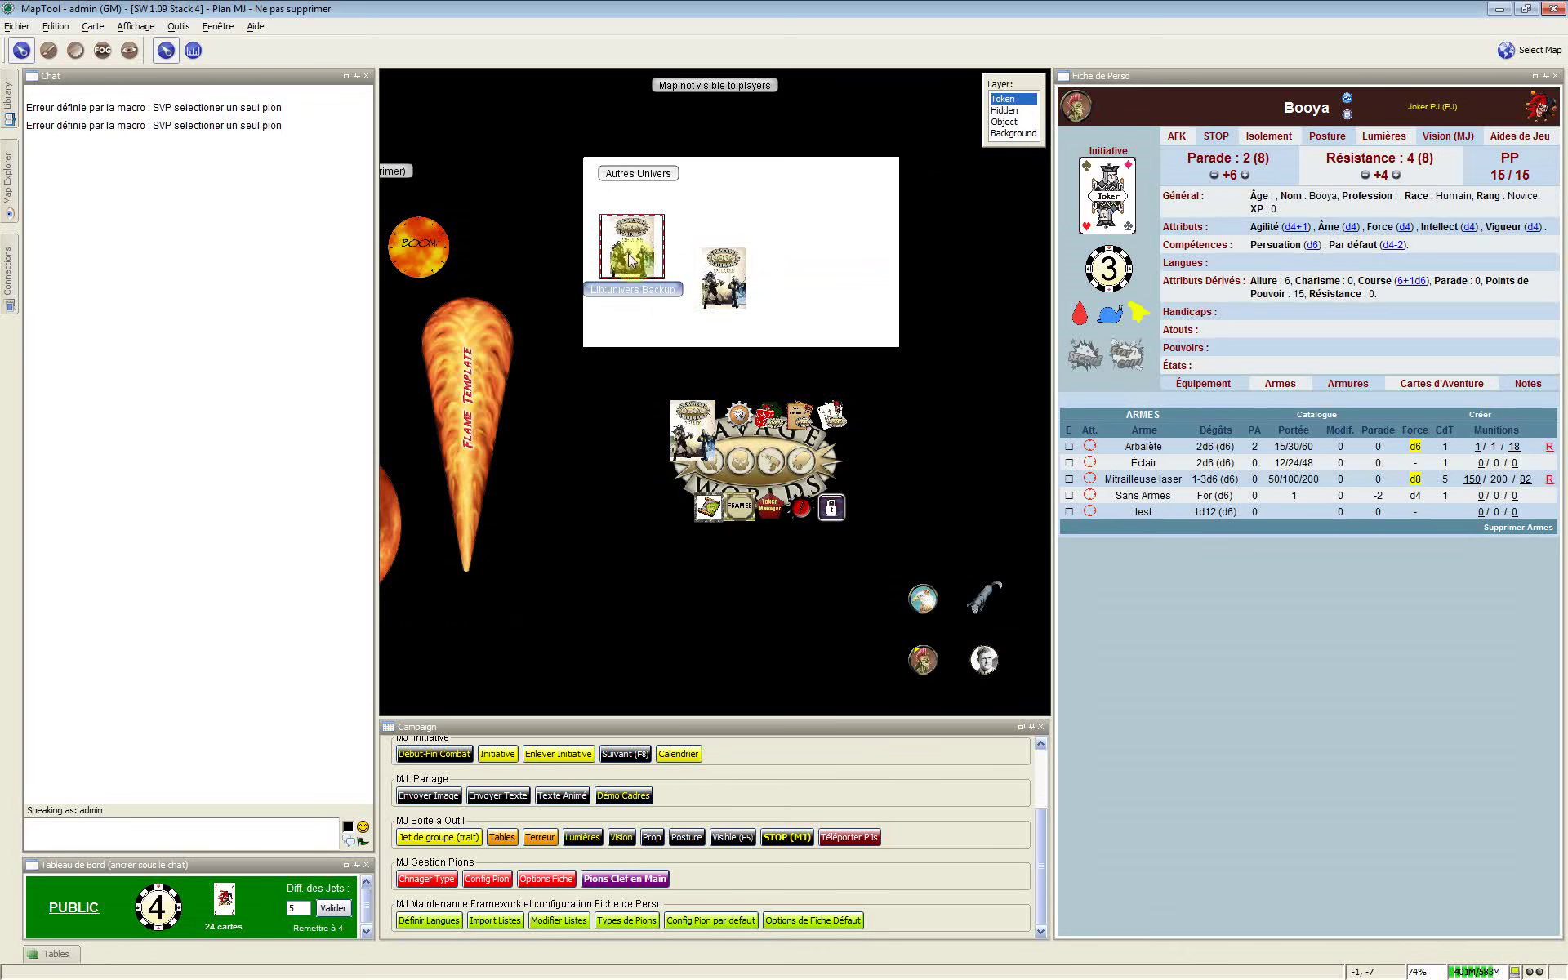
pyautogui.press('Delete')
pyautogui.click(684, 526)
# Rename Lib:univers vieux as Lib:univers Backup and move it to the upper-left part of the Autres Univers area
pyautogui.click(726, 307)
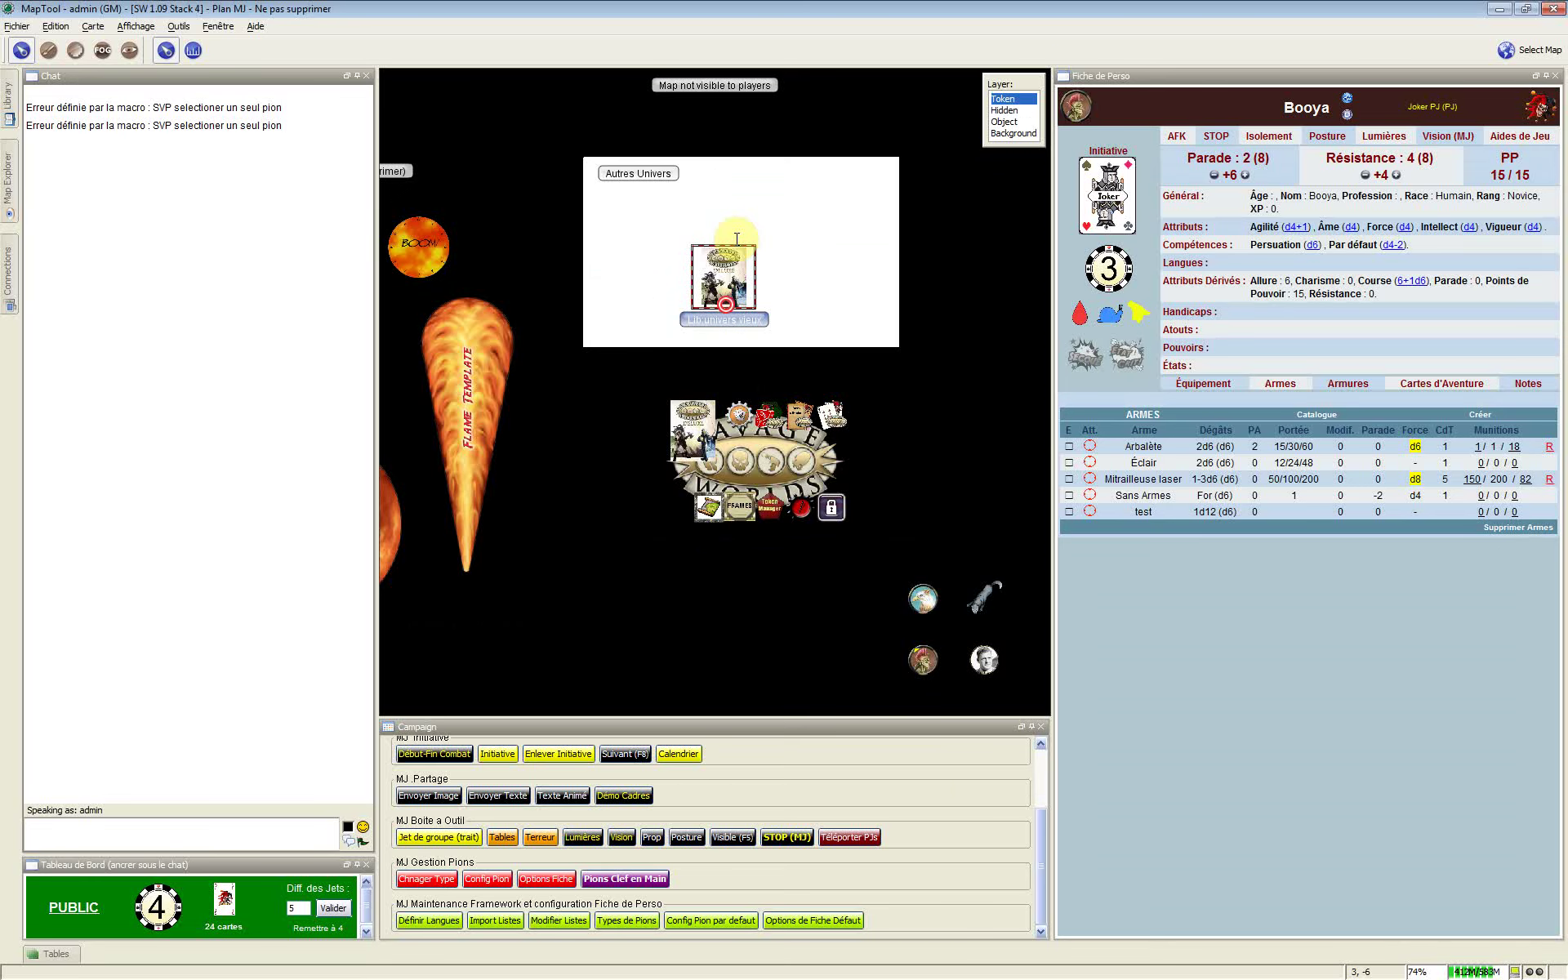
pyautogui.doubleClick(737, 265)
pyautogui.doubleClick(755, 234)
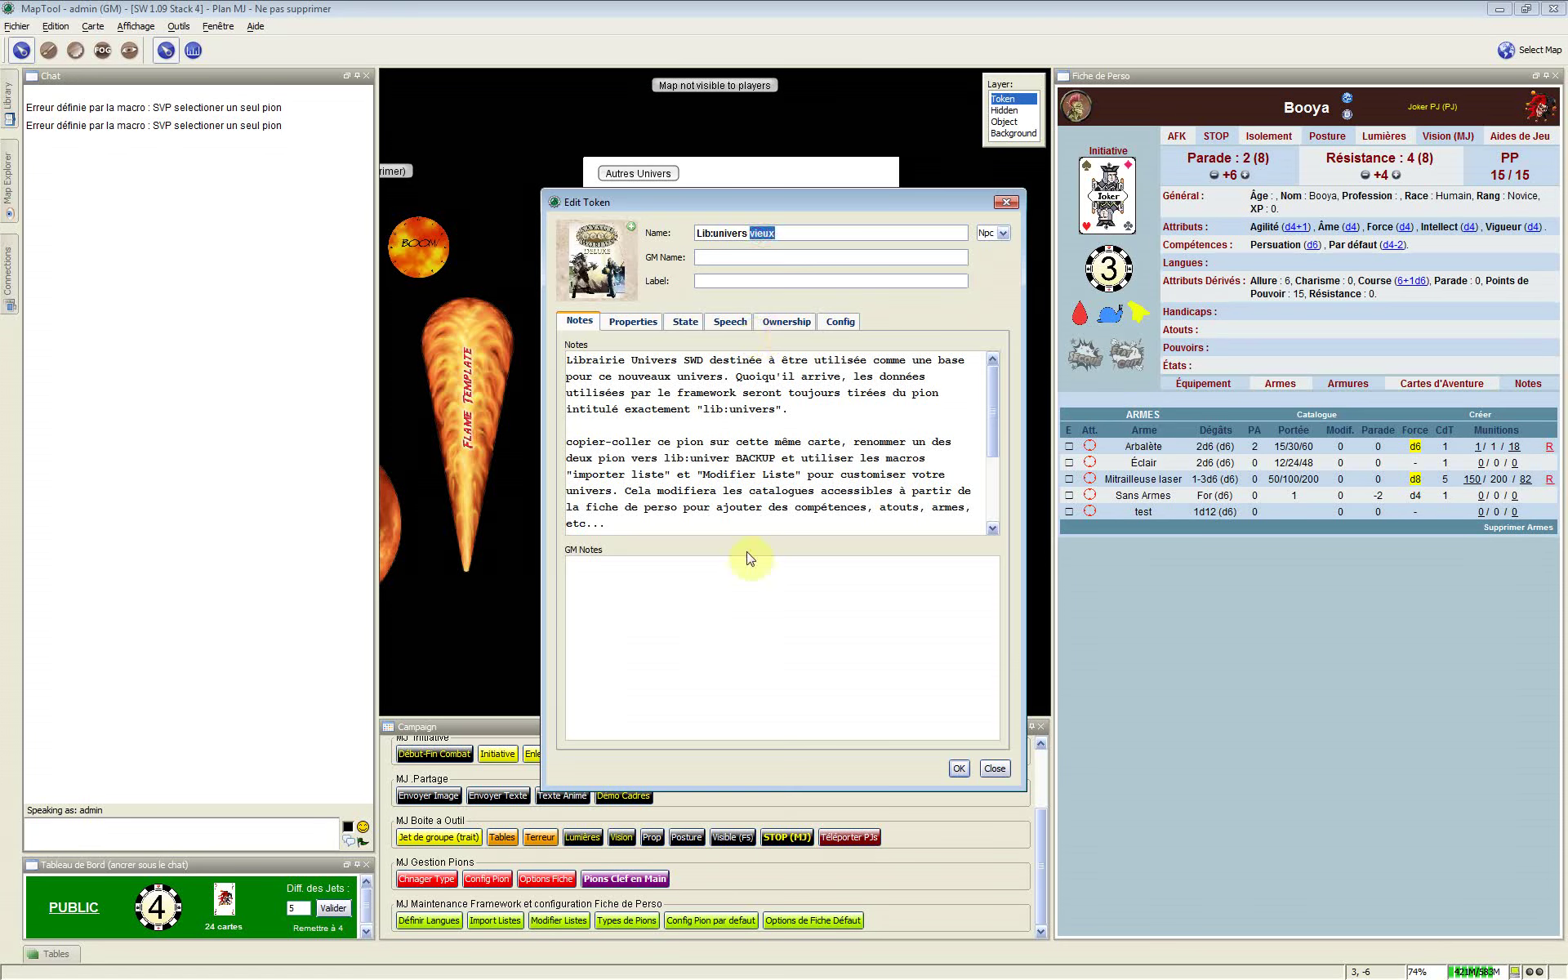
pyautogui.write('B')
pyautogui.press('Return')
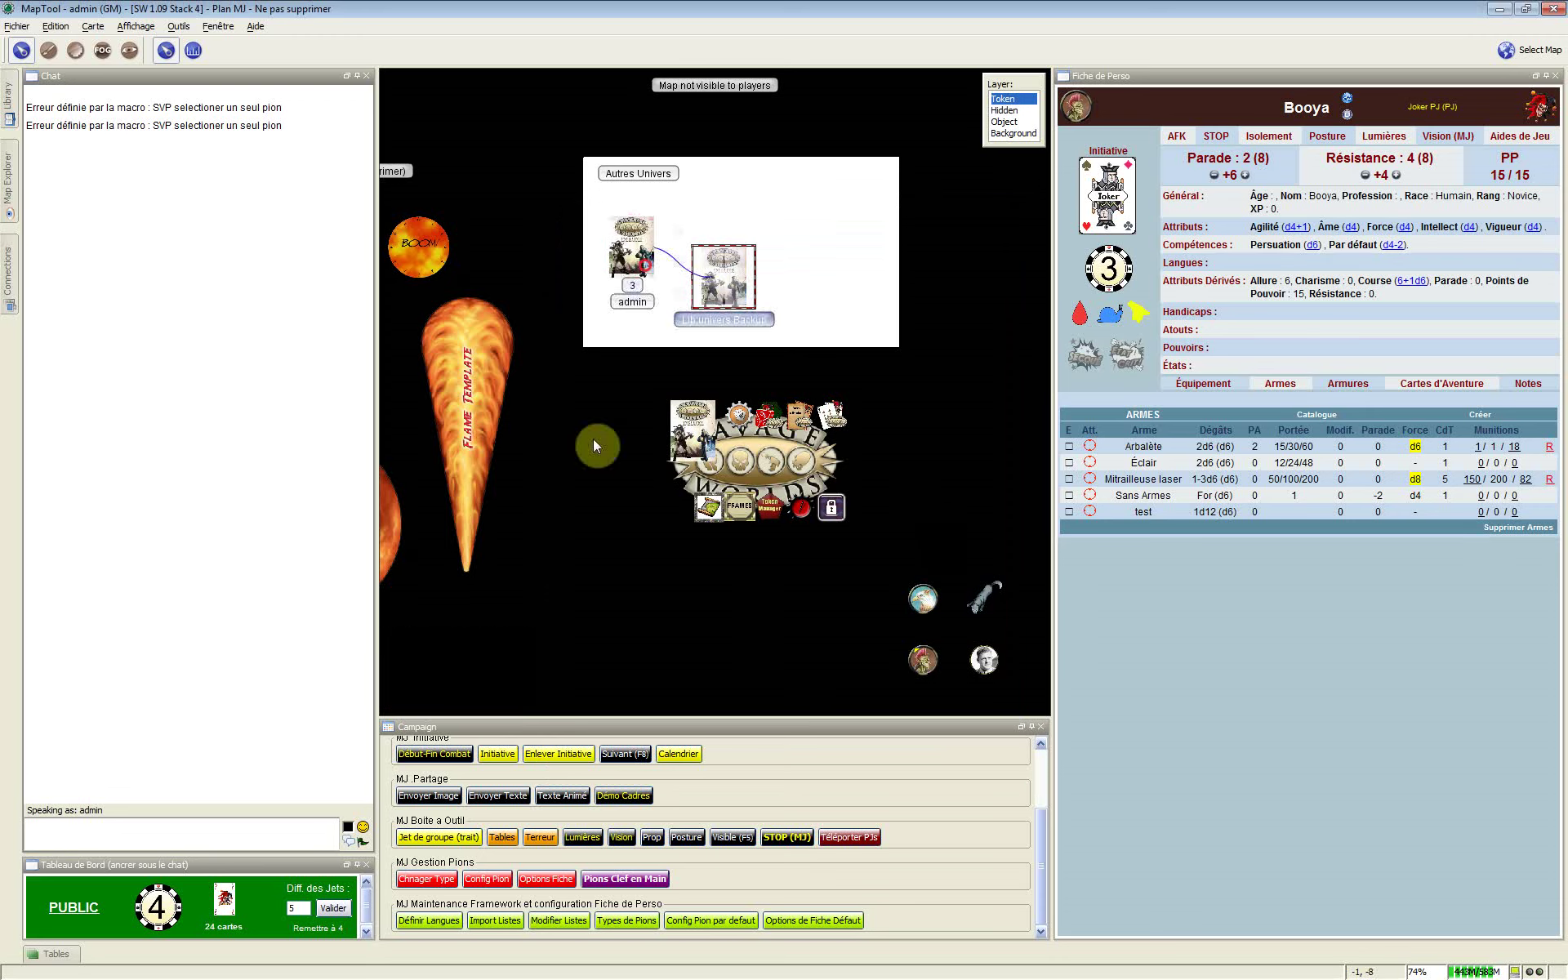
pyautogui.click(734, 223)
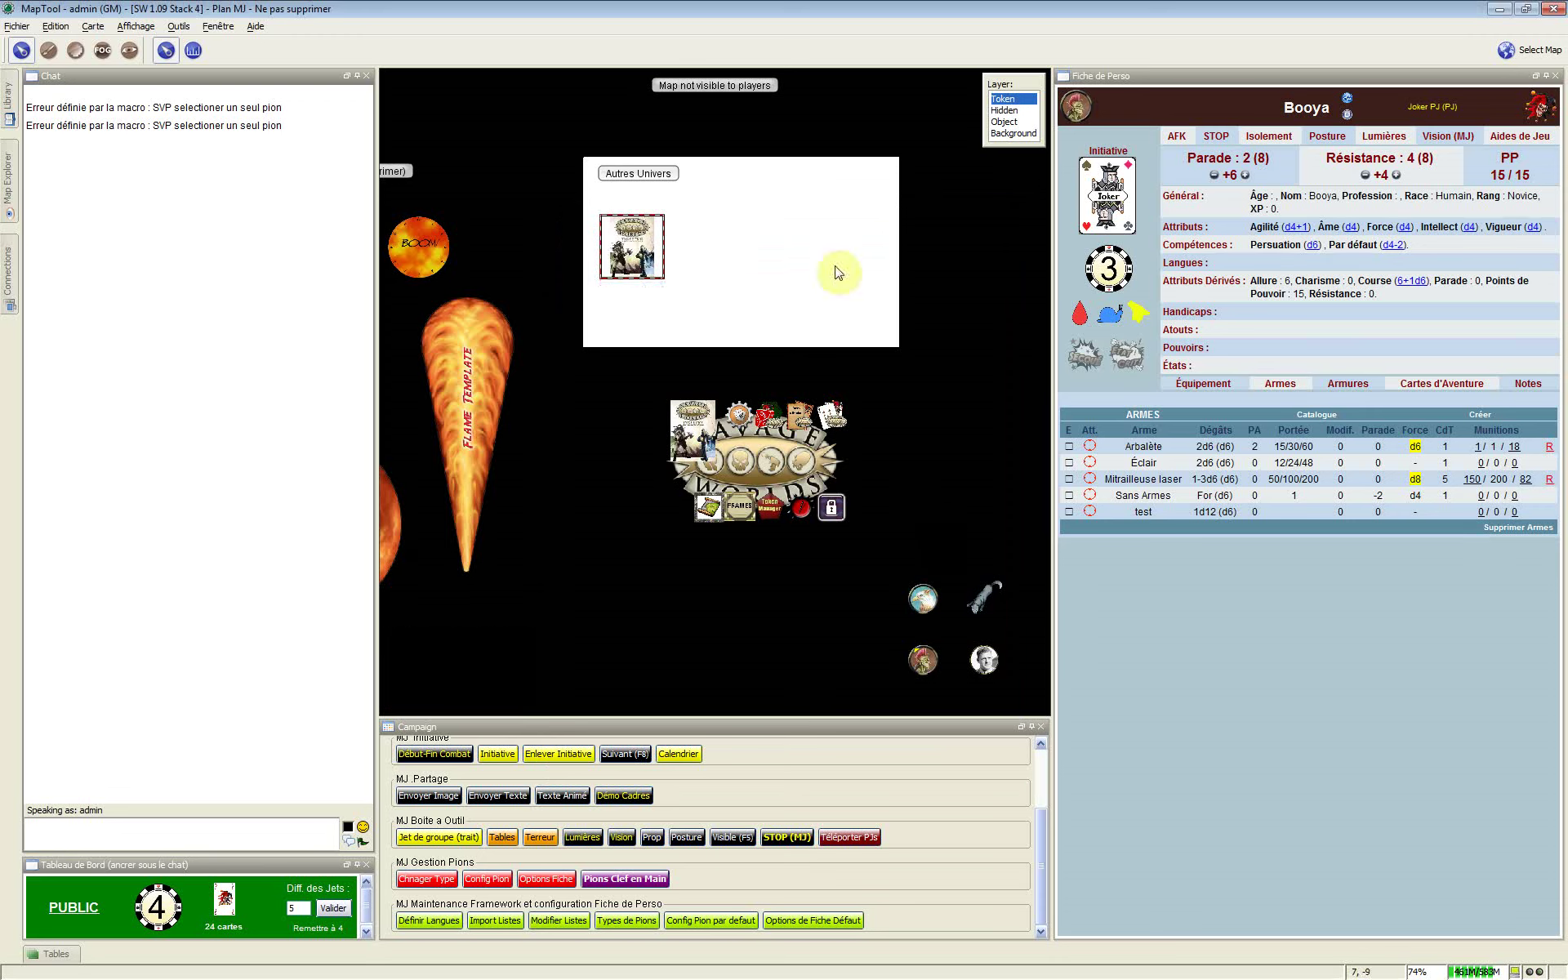
# Compare the Lib:univers Backup token in Autres Univers with the active Lib:univers token in the cluster
pyautogui.click(629, 255)
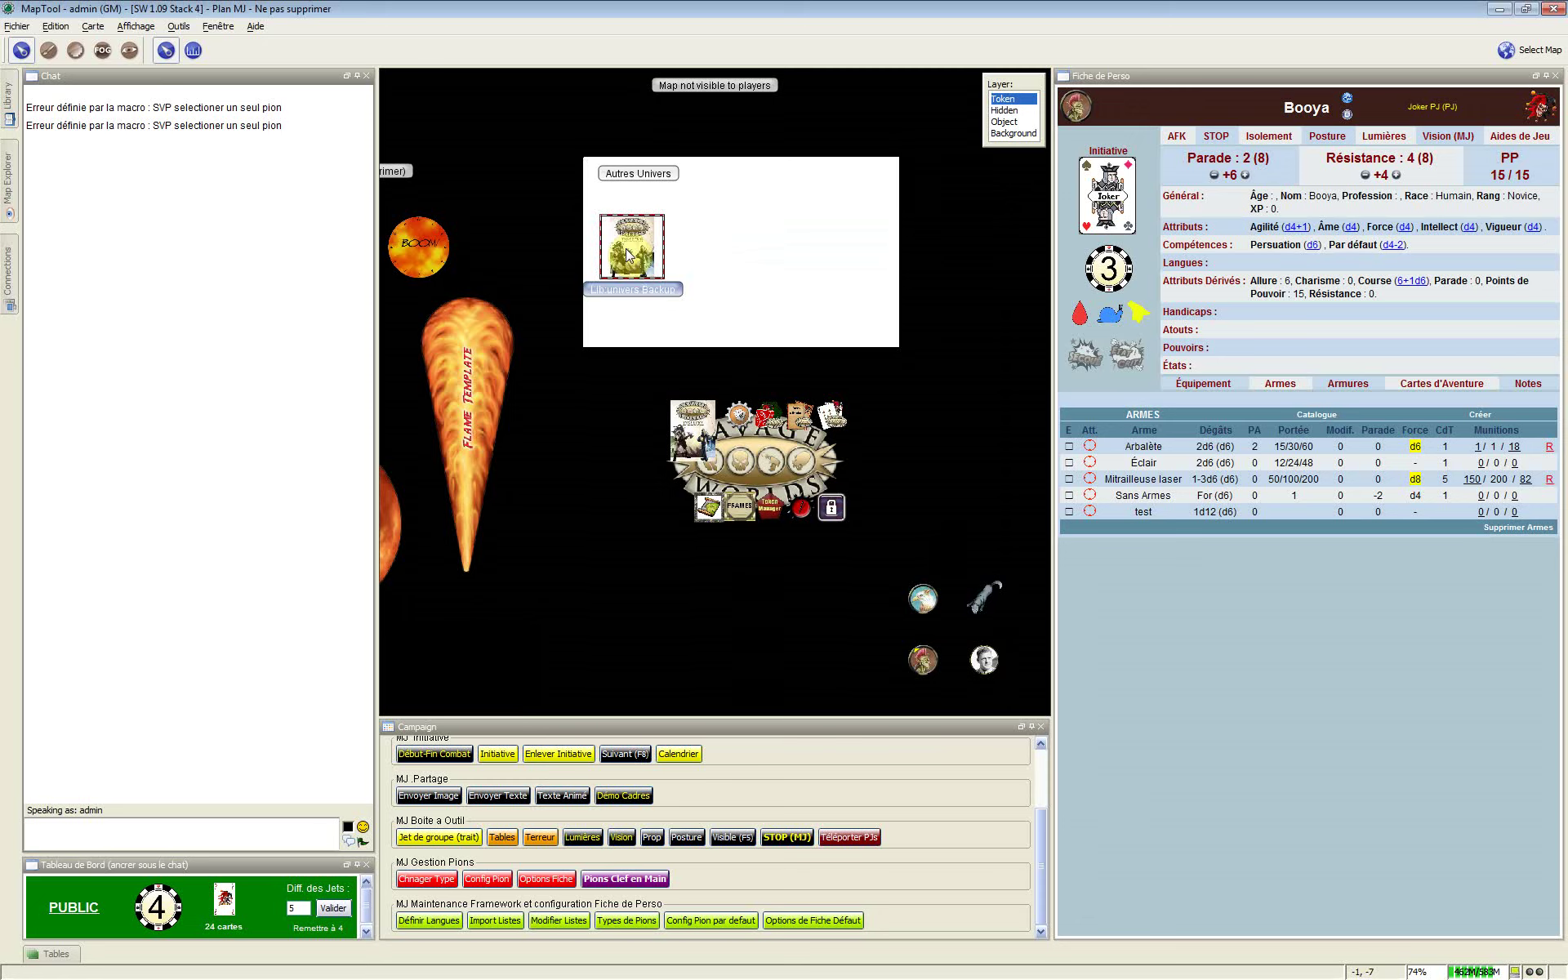
pyautogui.click(733, 267)
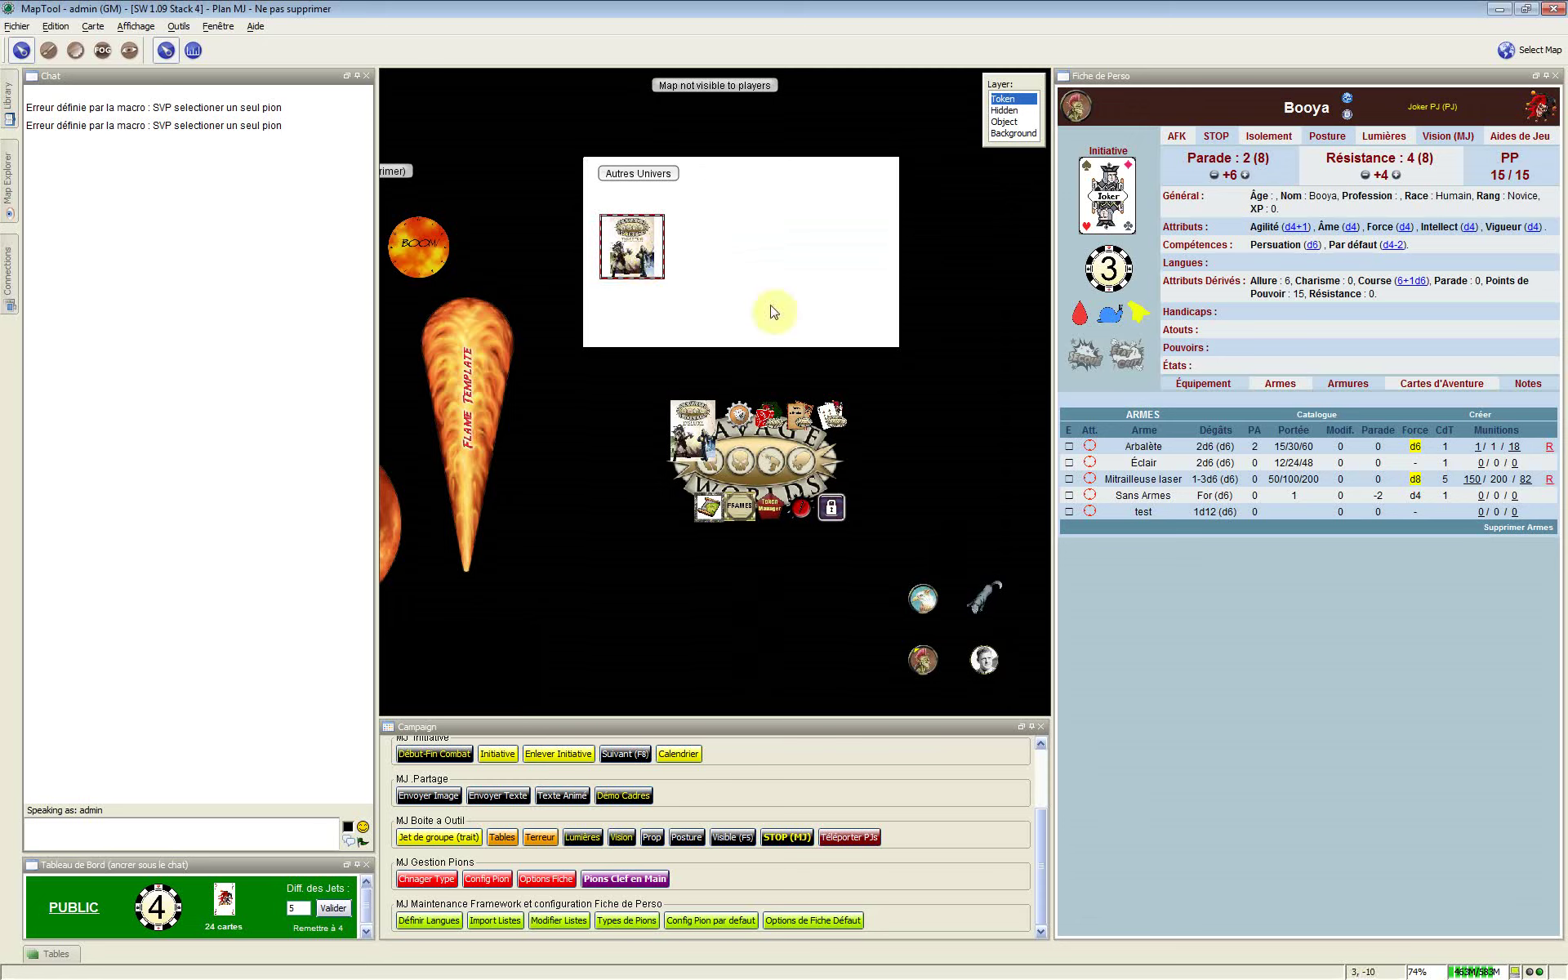
pyautogui.click(635, 263)
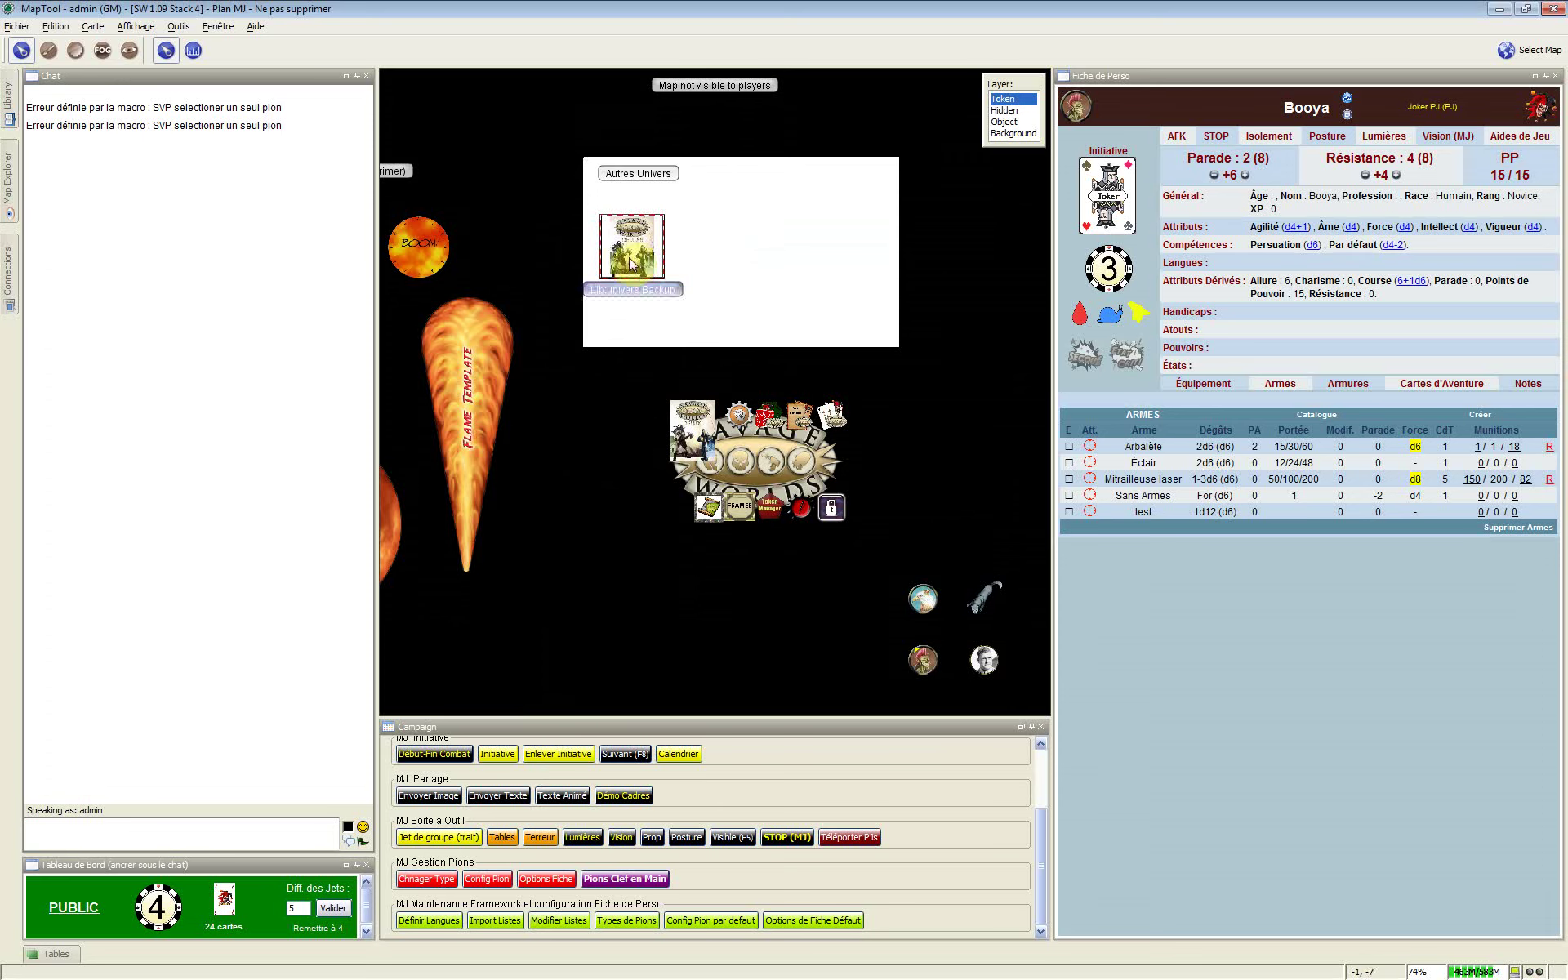
pyautogui.click(672, 436)
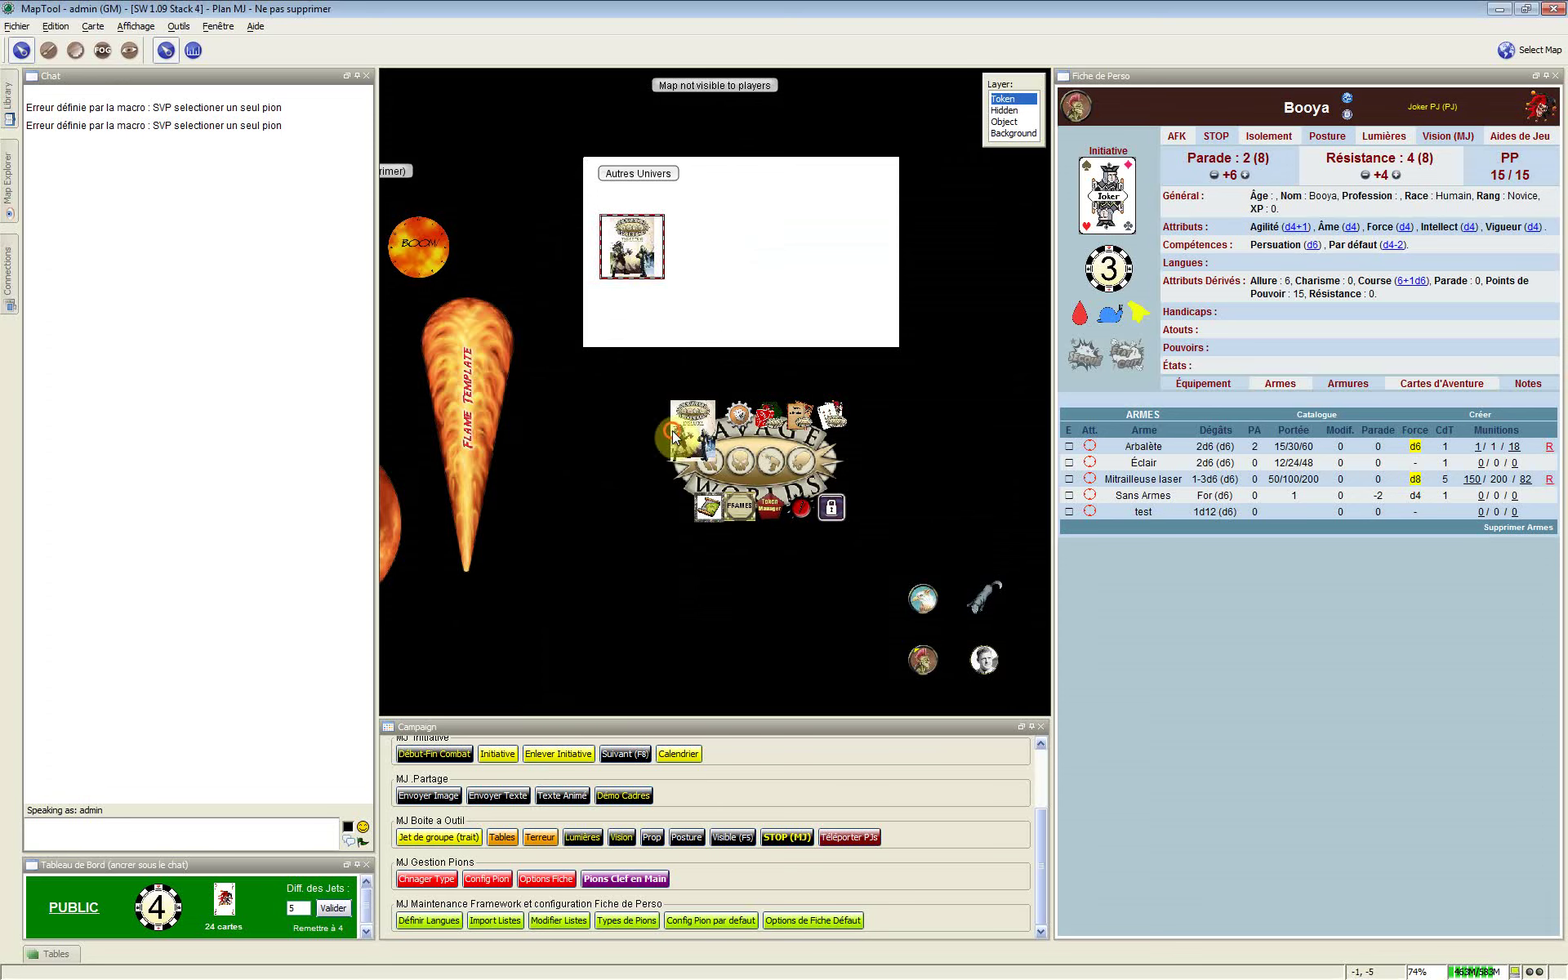
pyautogui.click(673, 435)
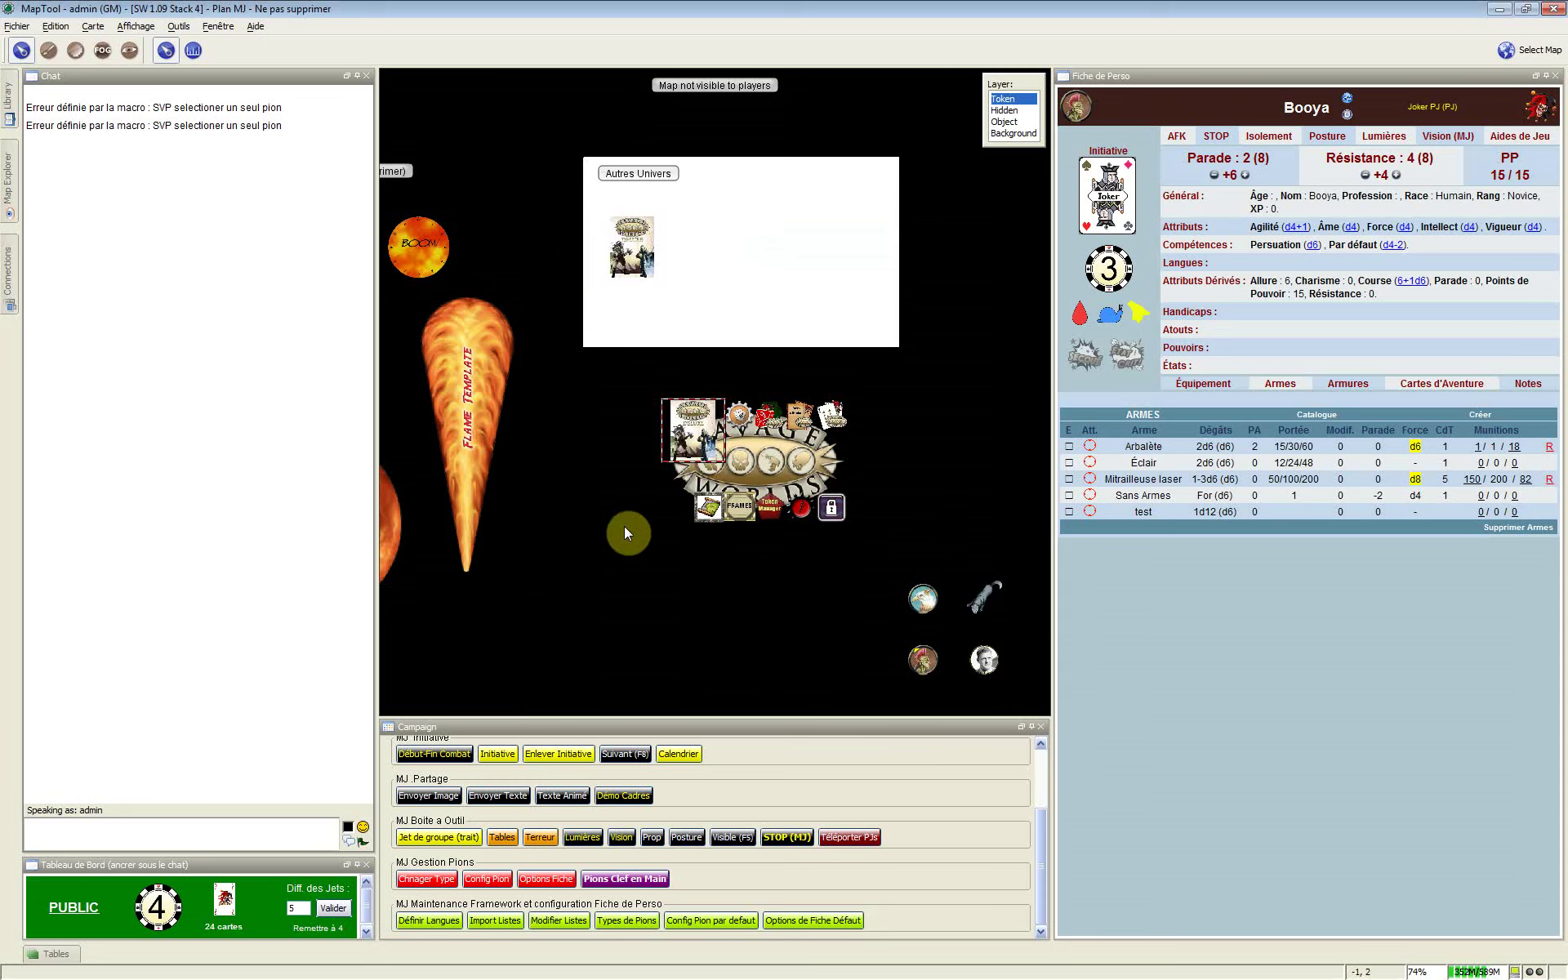
# Switch to the Object layer and select the large burst, small burst, Boom and flame templates in turn
pyautogui.scroll(-2, 650, 601)
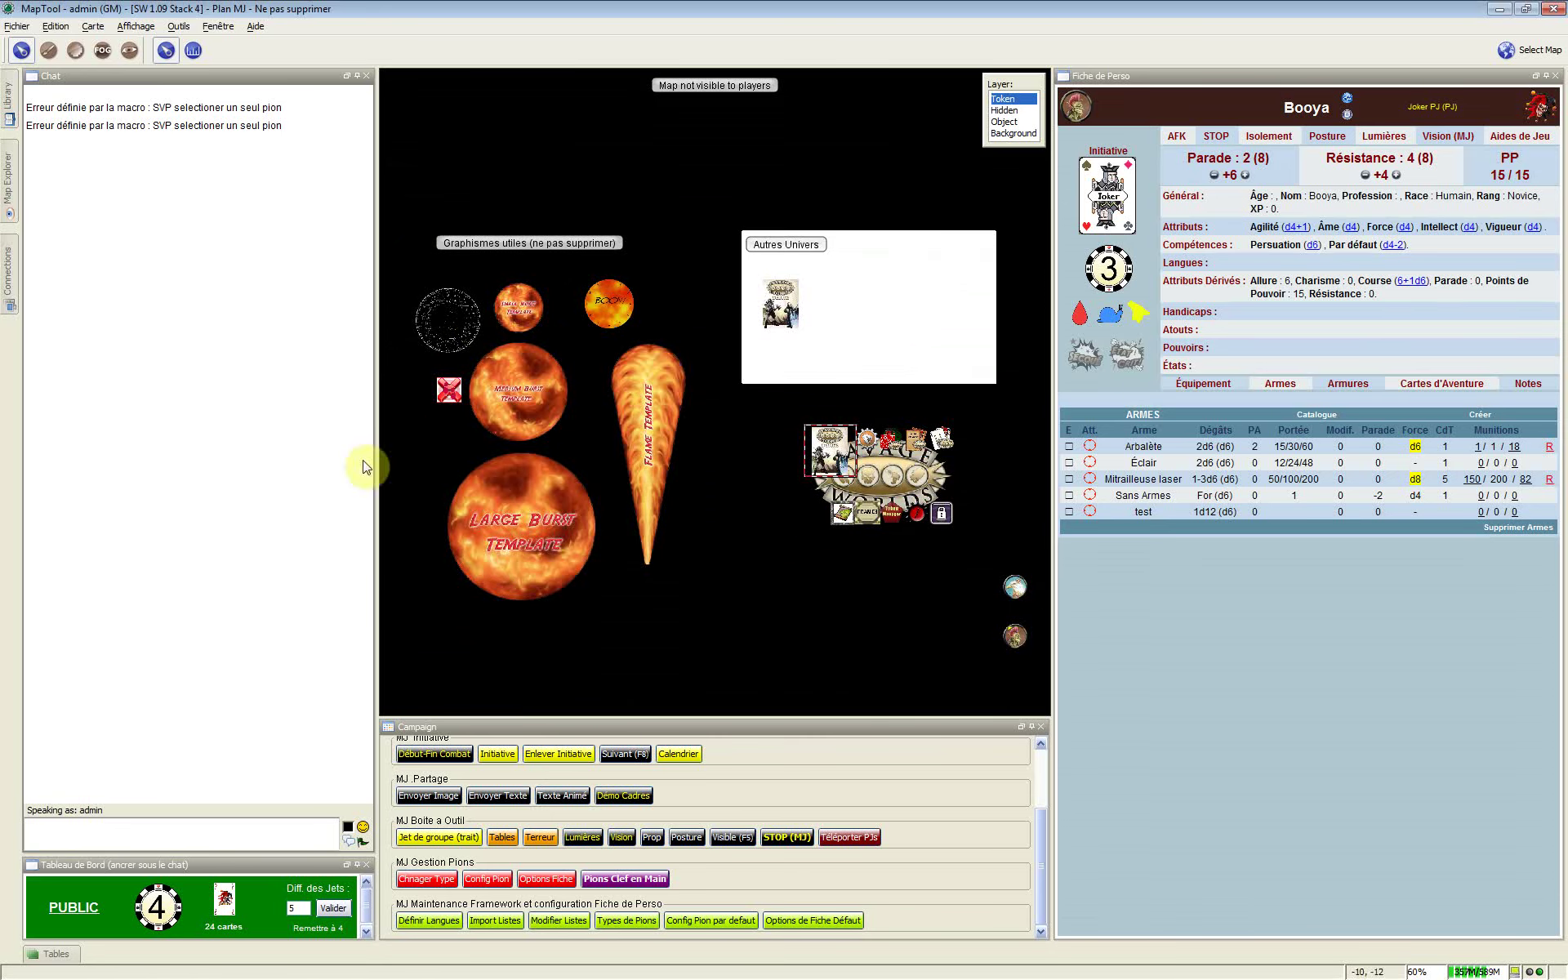
pyautogui.click(657, 476)
pyautogui.click(1013, 121)
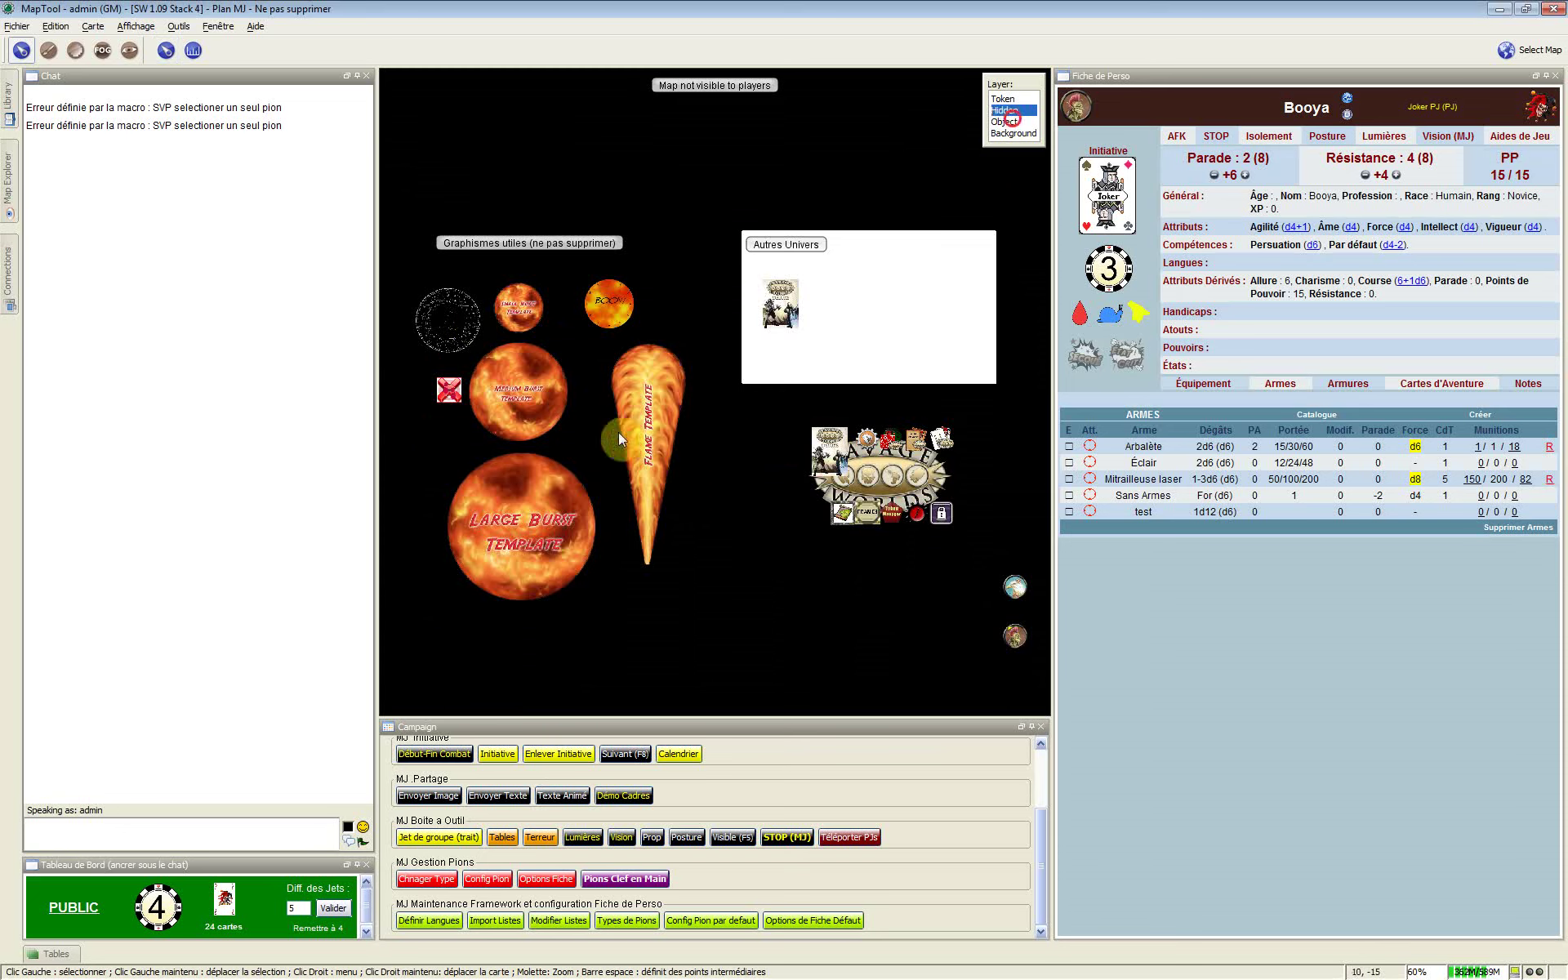
pyautogui.click(619, 433)
pyautogui.click(518, 545)
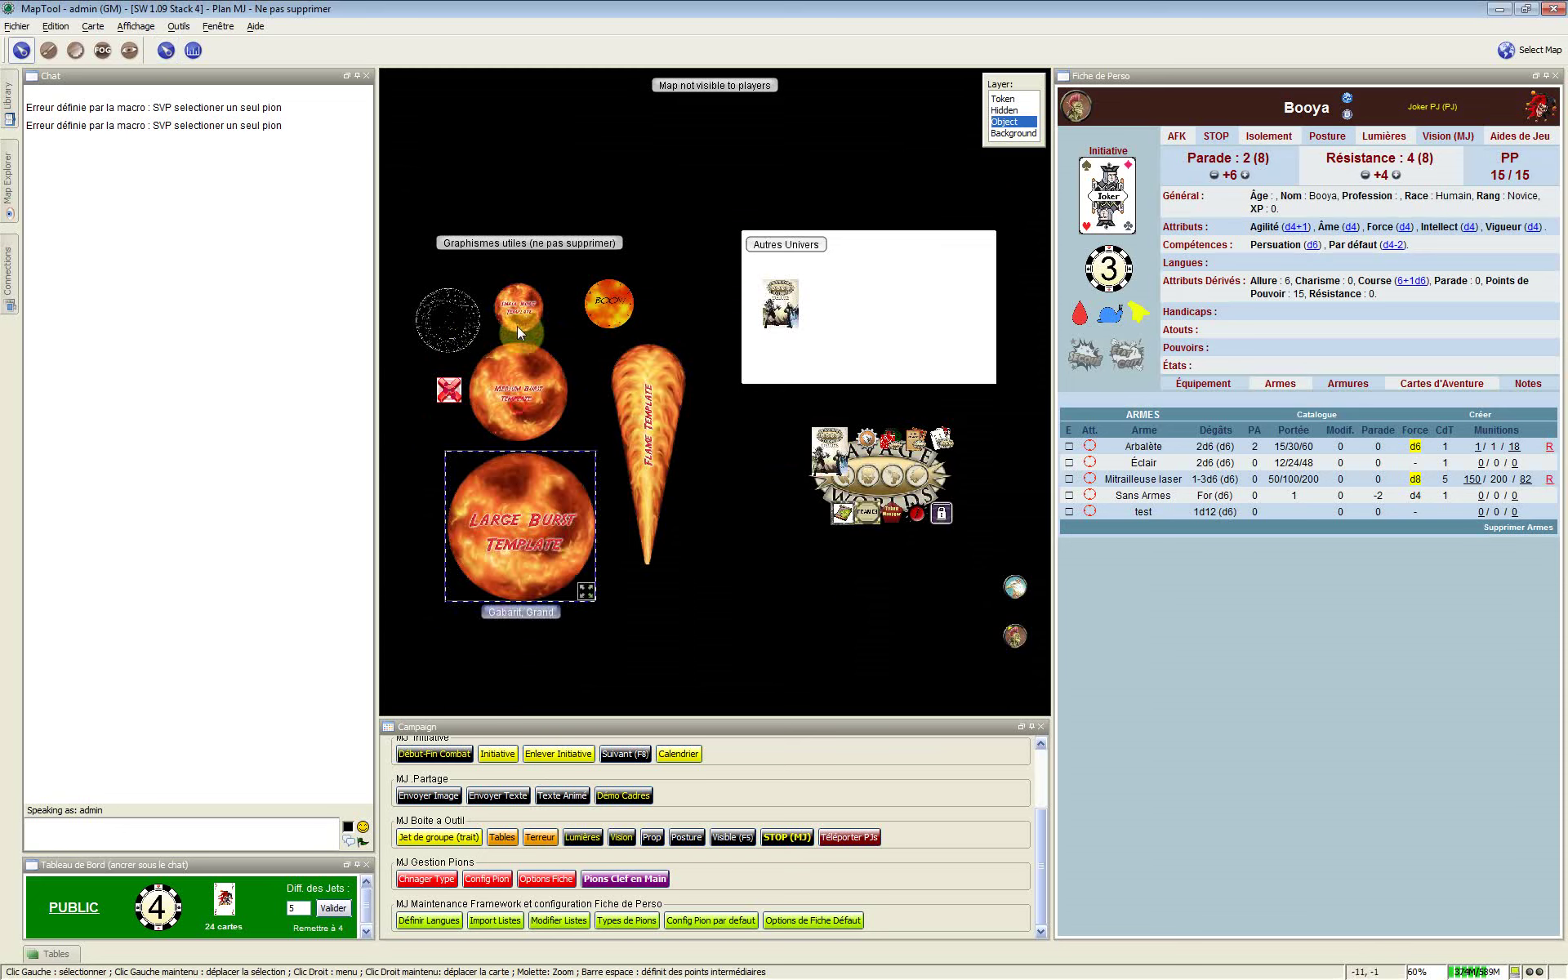
pyautogui.click(517, 326)
pyautogui.click(606, 288)
pyautogui.click(659, 440)
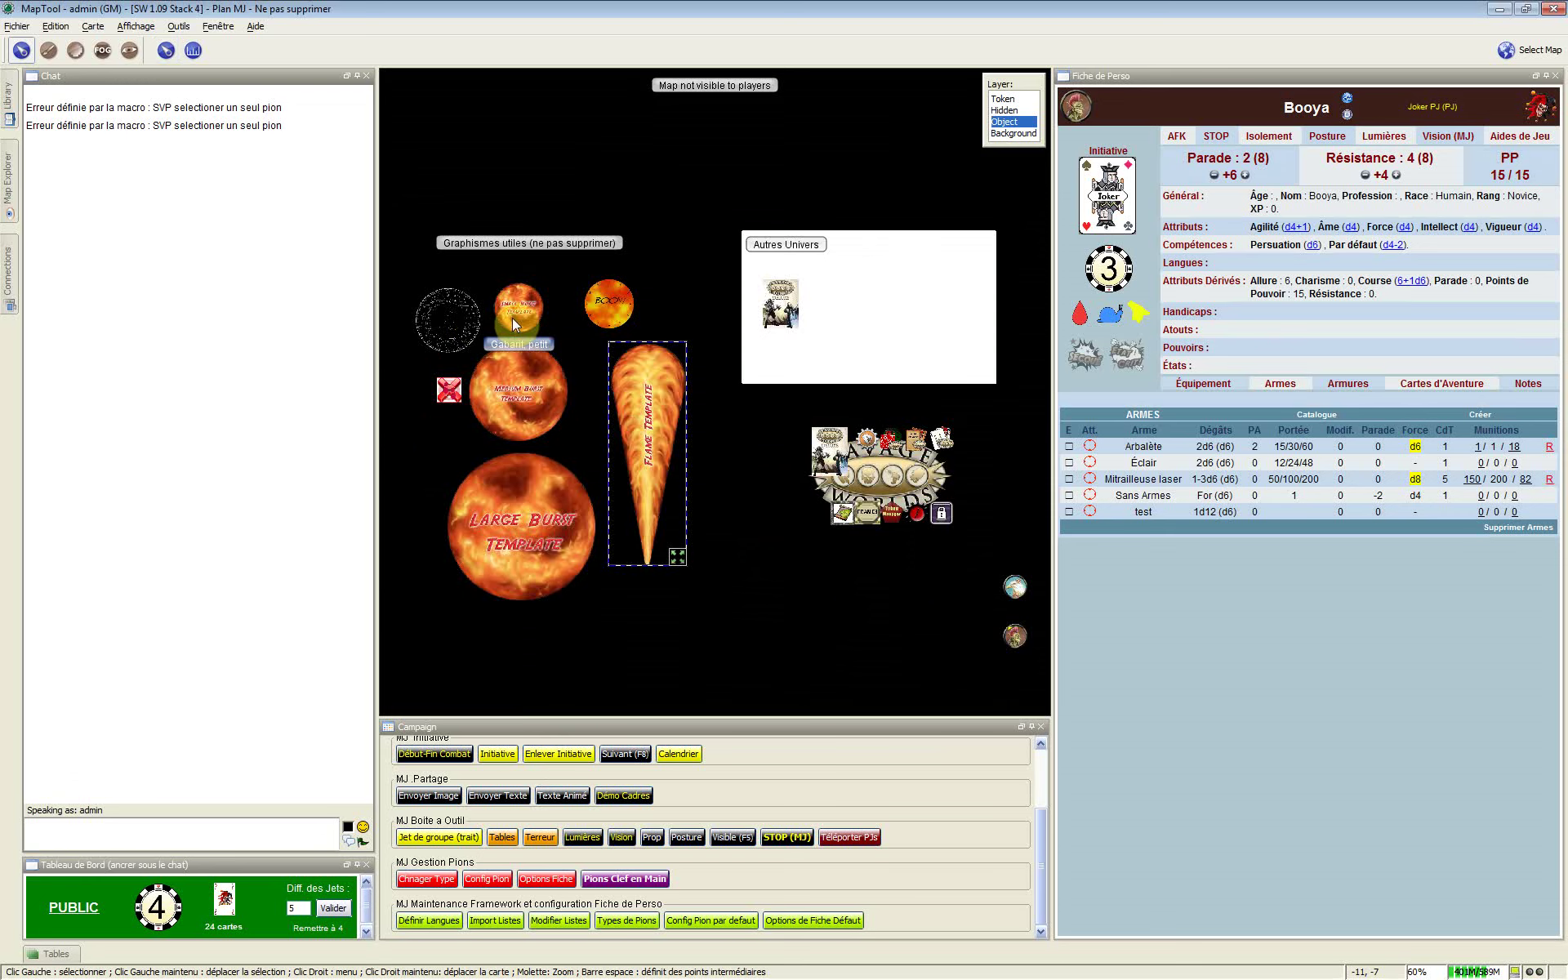
# Select the dotted circle and the red cross graphics in turn in the Graphismes utiles area
pyautogui.click(424, 328)
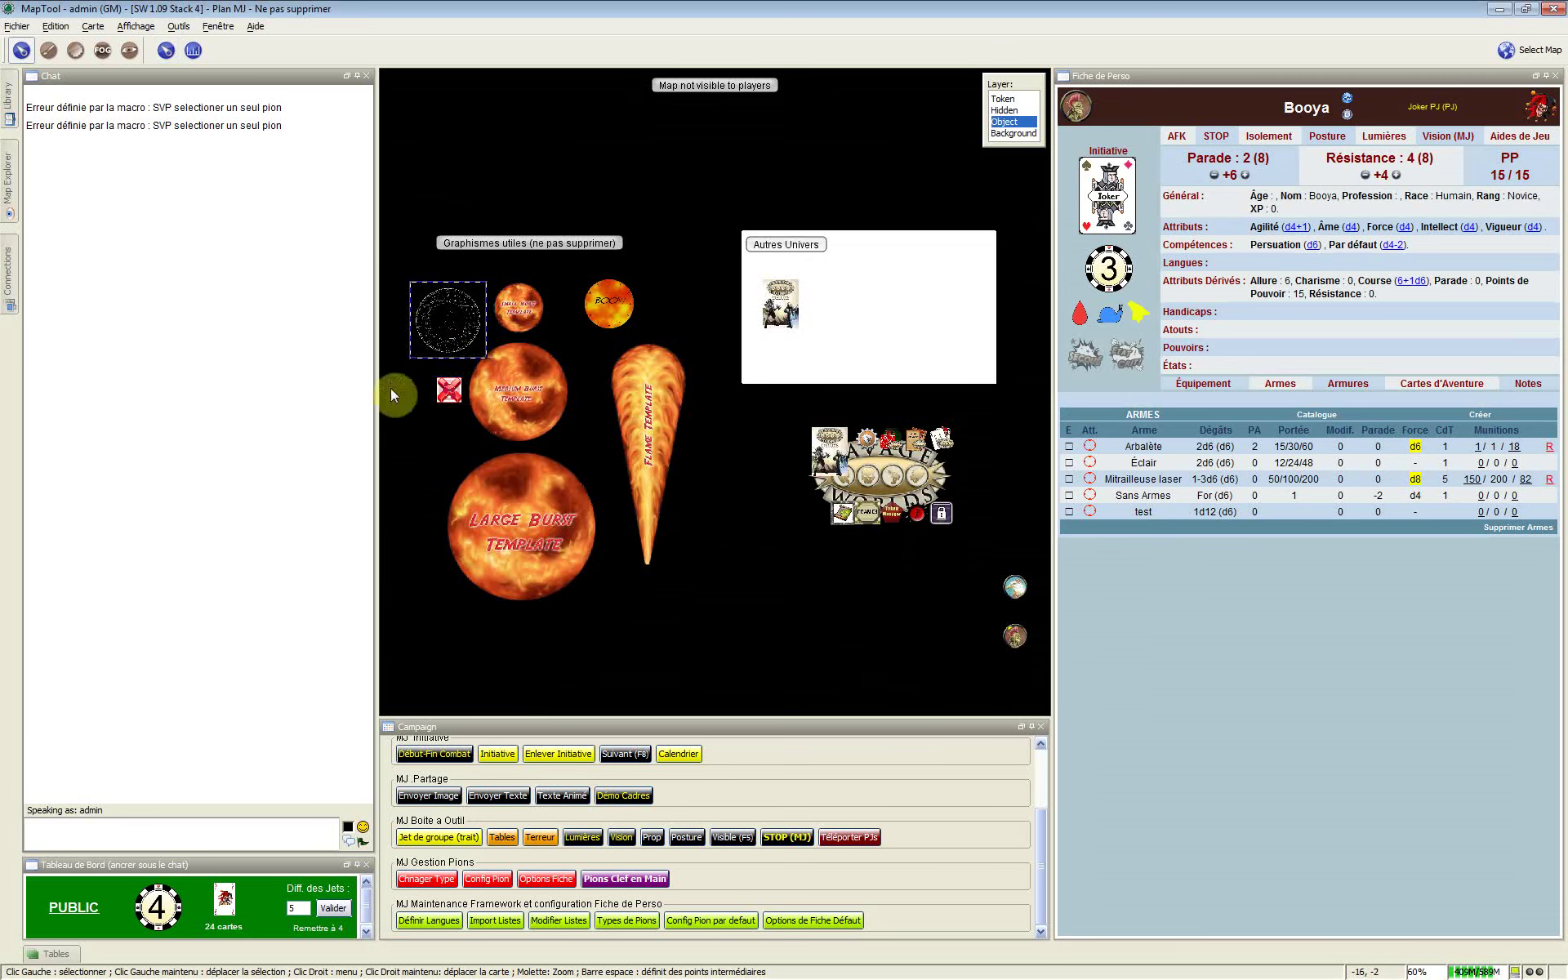
pyautogui.click(449, 396)
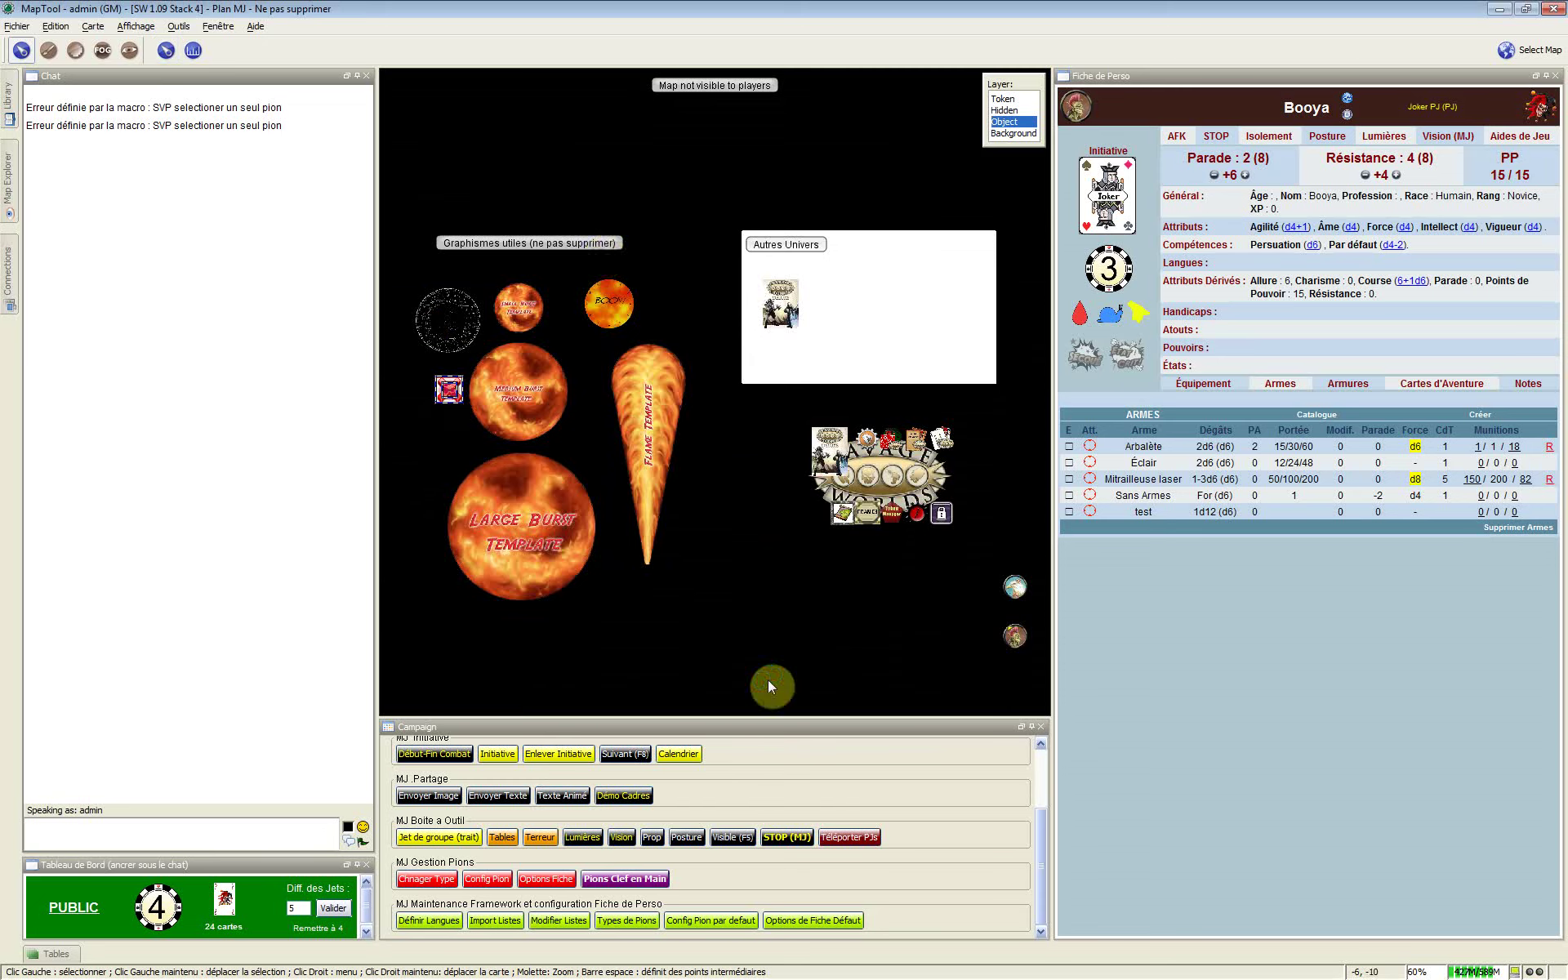
# Switch to the Token layer, select the four character tokens below the library cluster as a group, and deselect them
pyautogui.scroll(-1, 768, 680)
pyautogui.scroll(1, 627, 669)
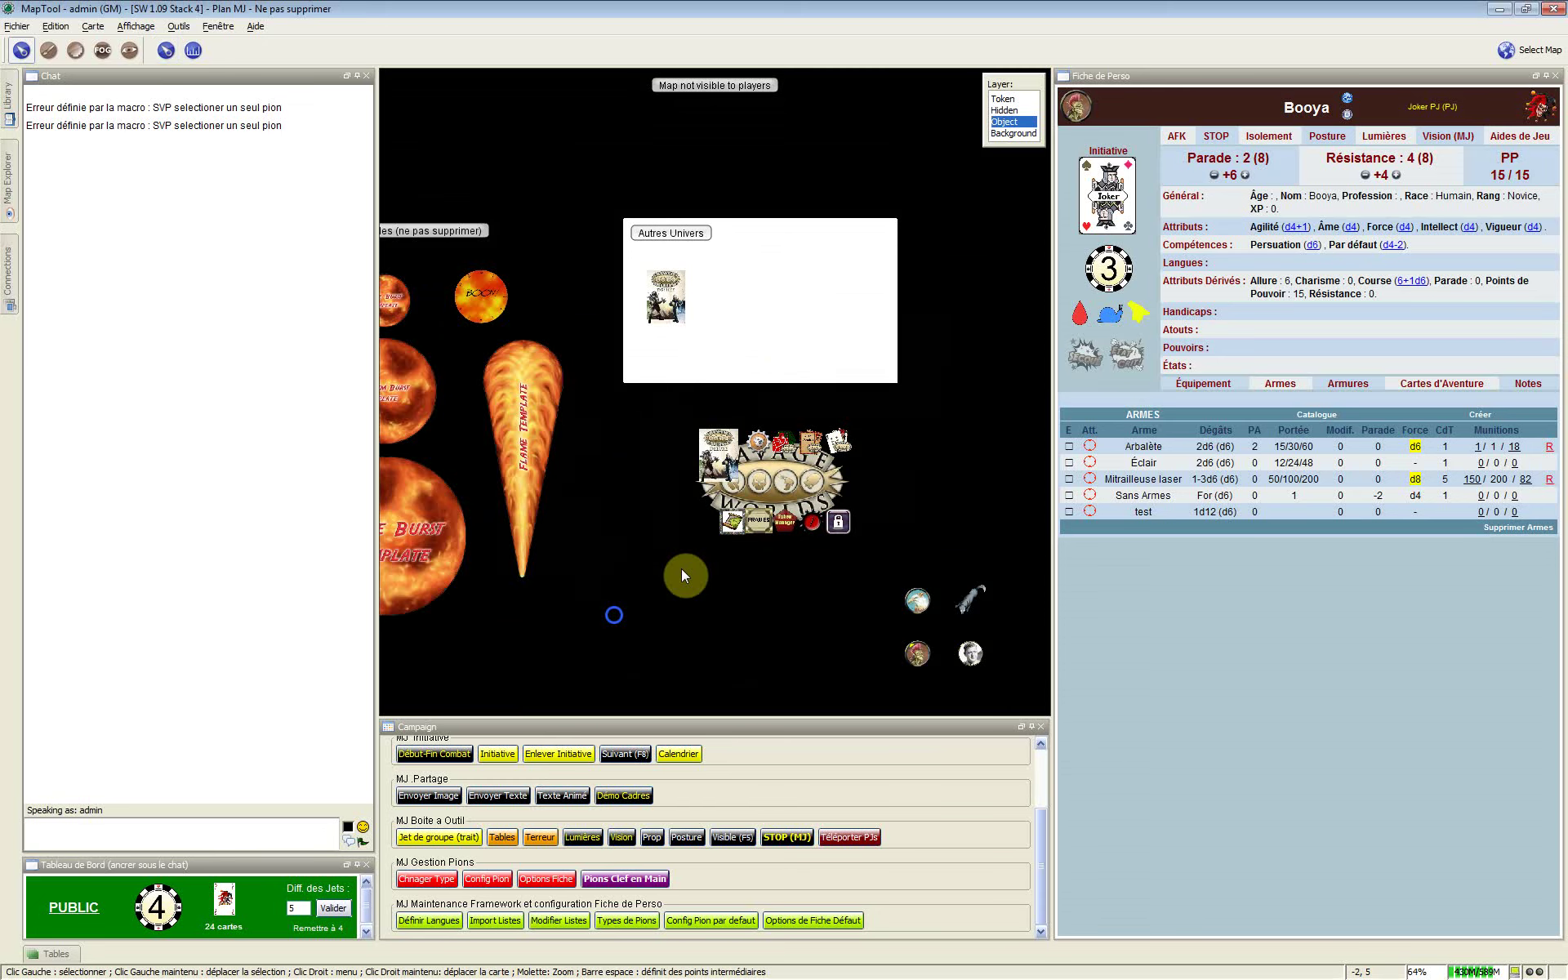
pyautogui.scroll(-1, 835, 549)
pyautogui.click(895, 563)
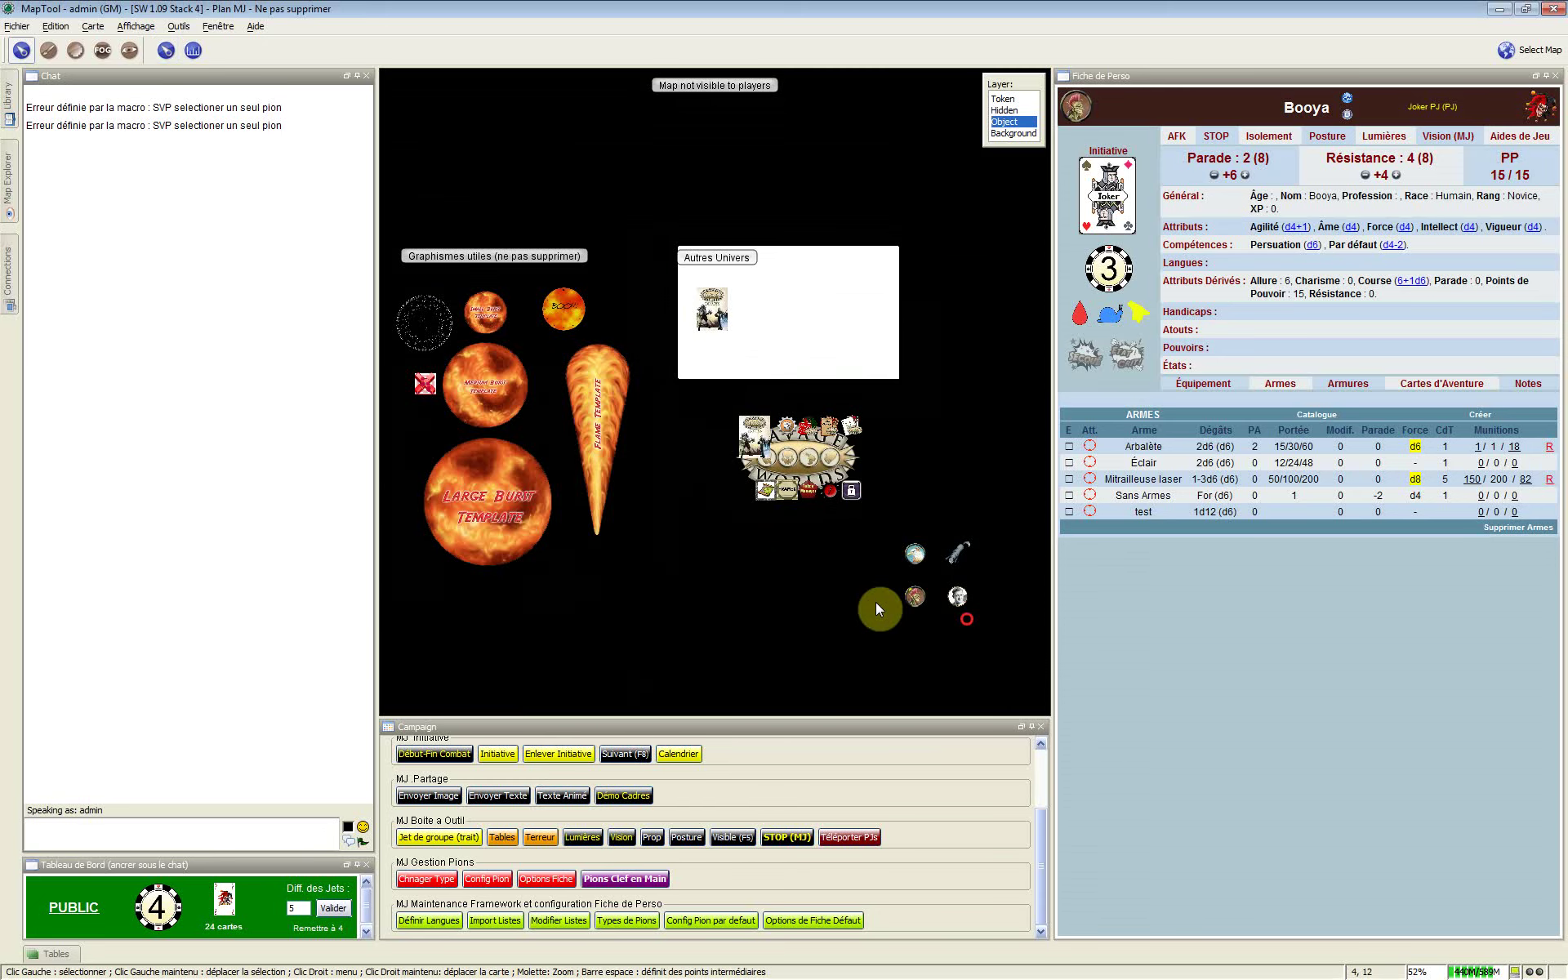
pyautogui.click(1009, 101)
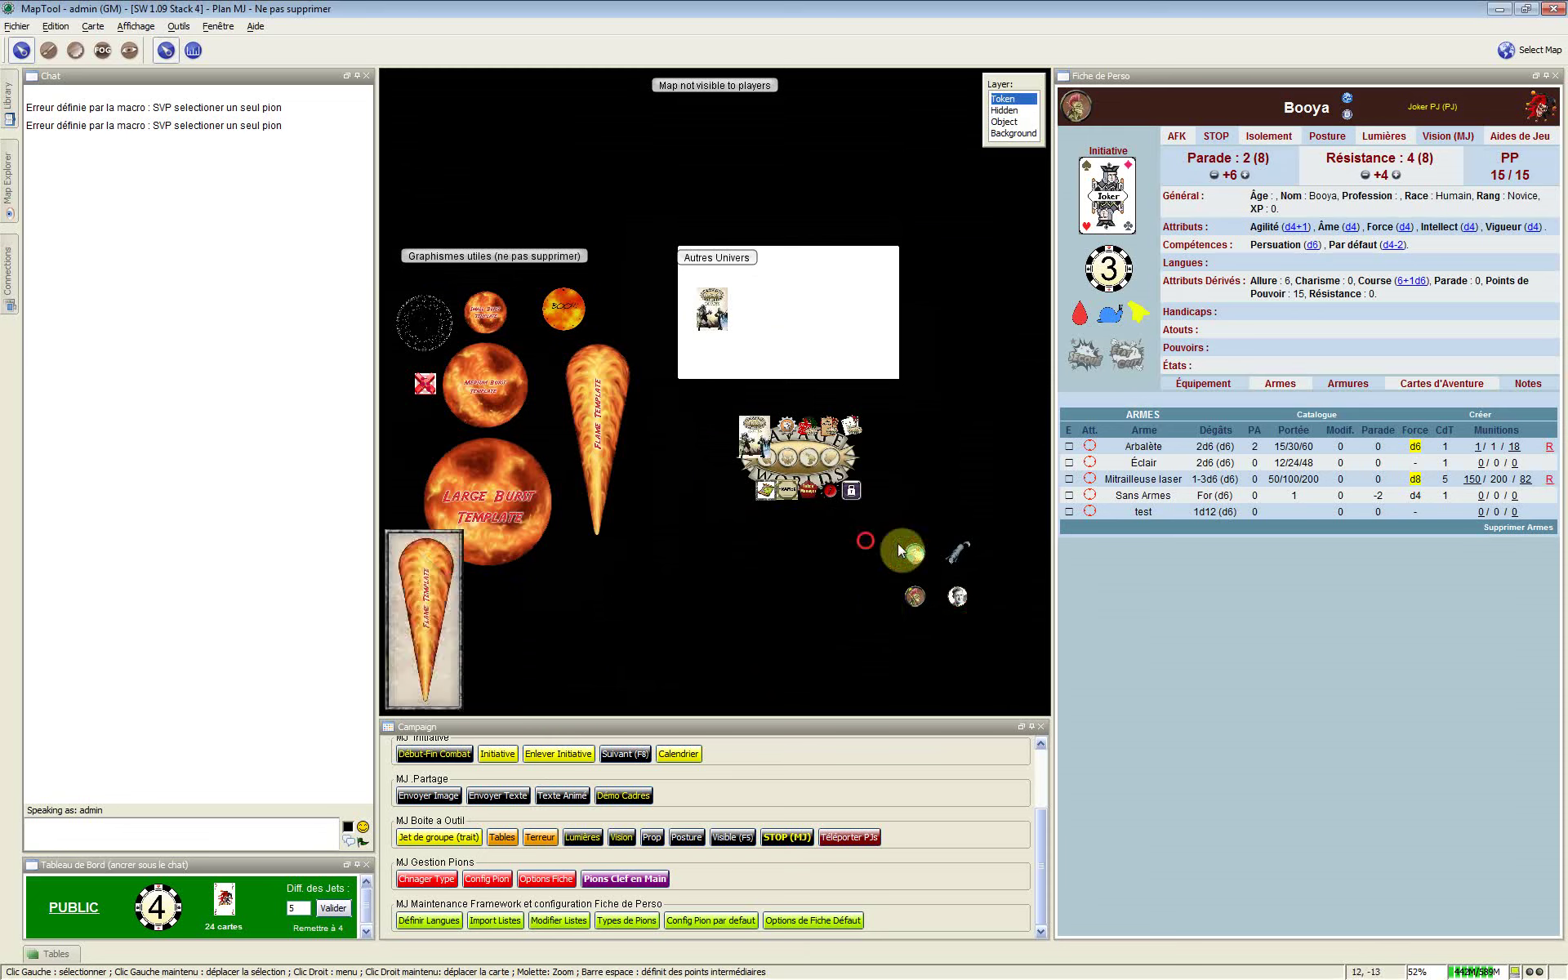
pyautogui.moveTo(898, 542); pyautogui.dragTo(998, 635)
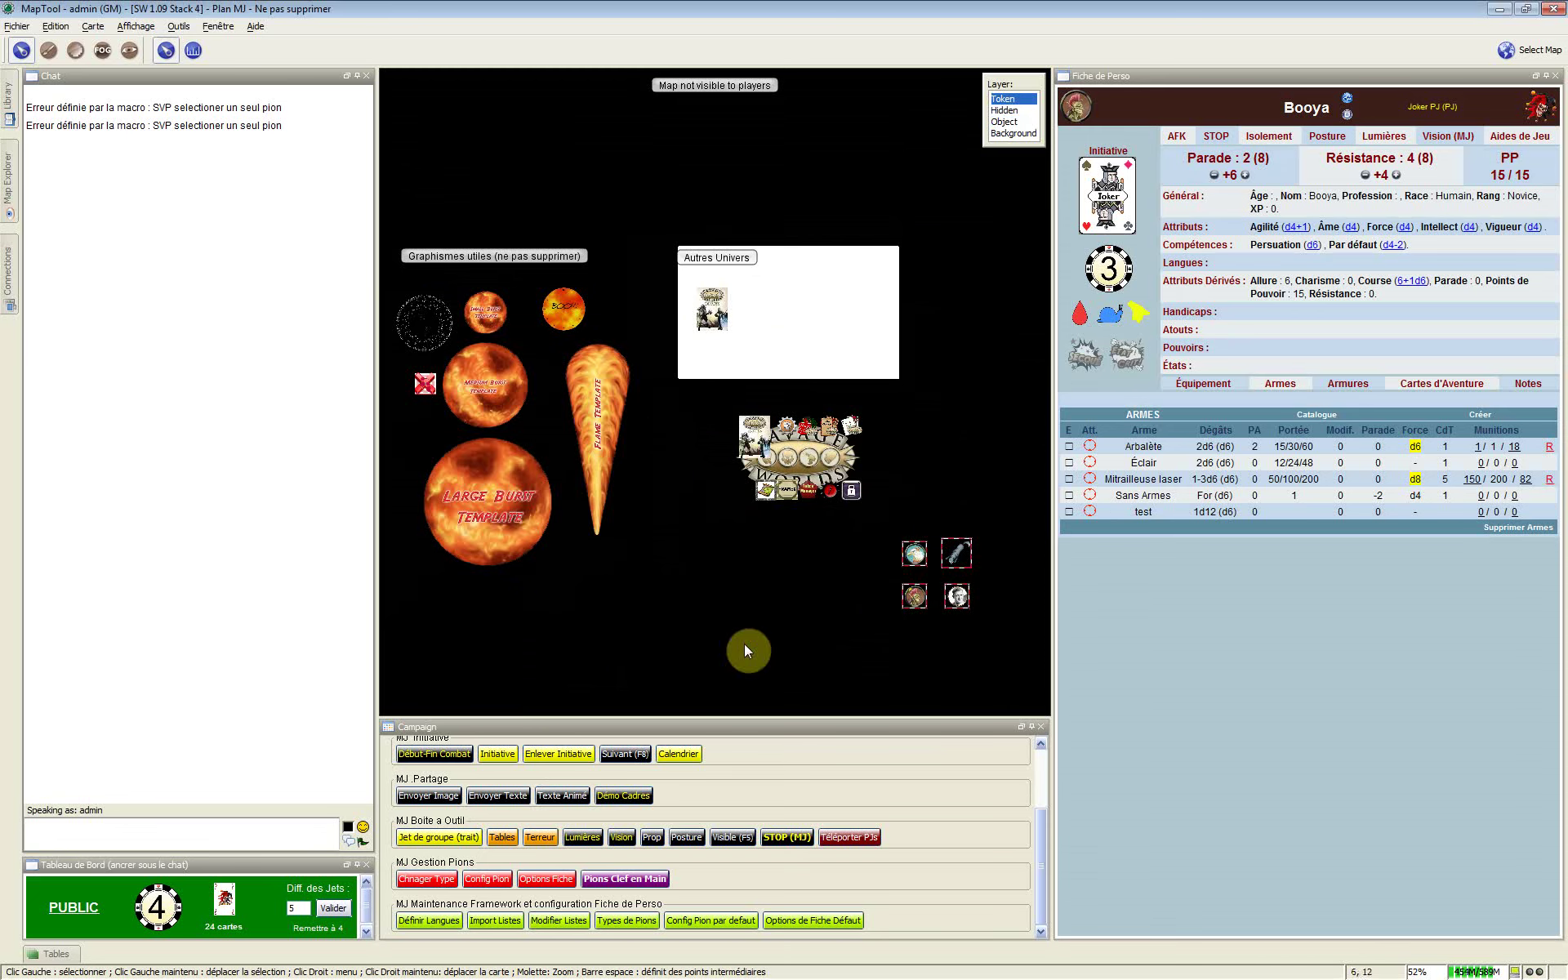
pyautogui.scroll(-1, 743, 644)
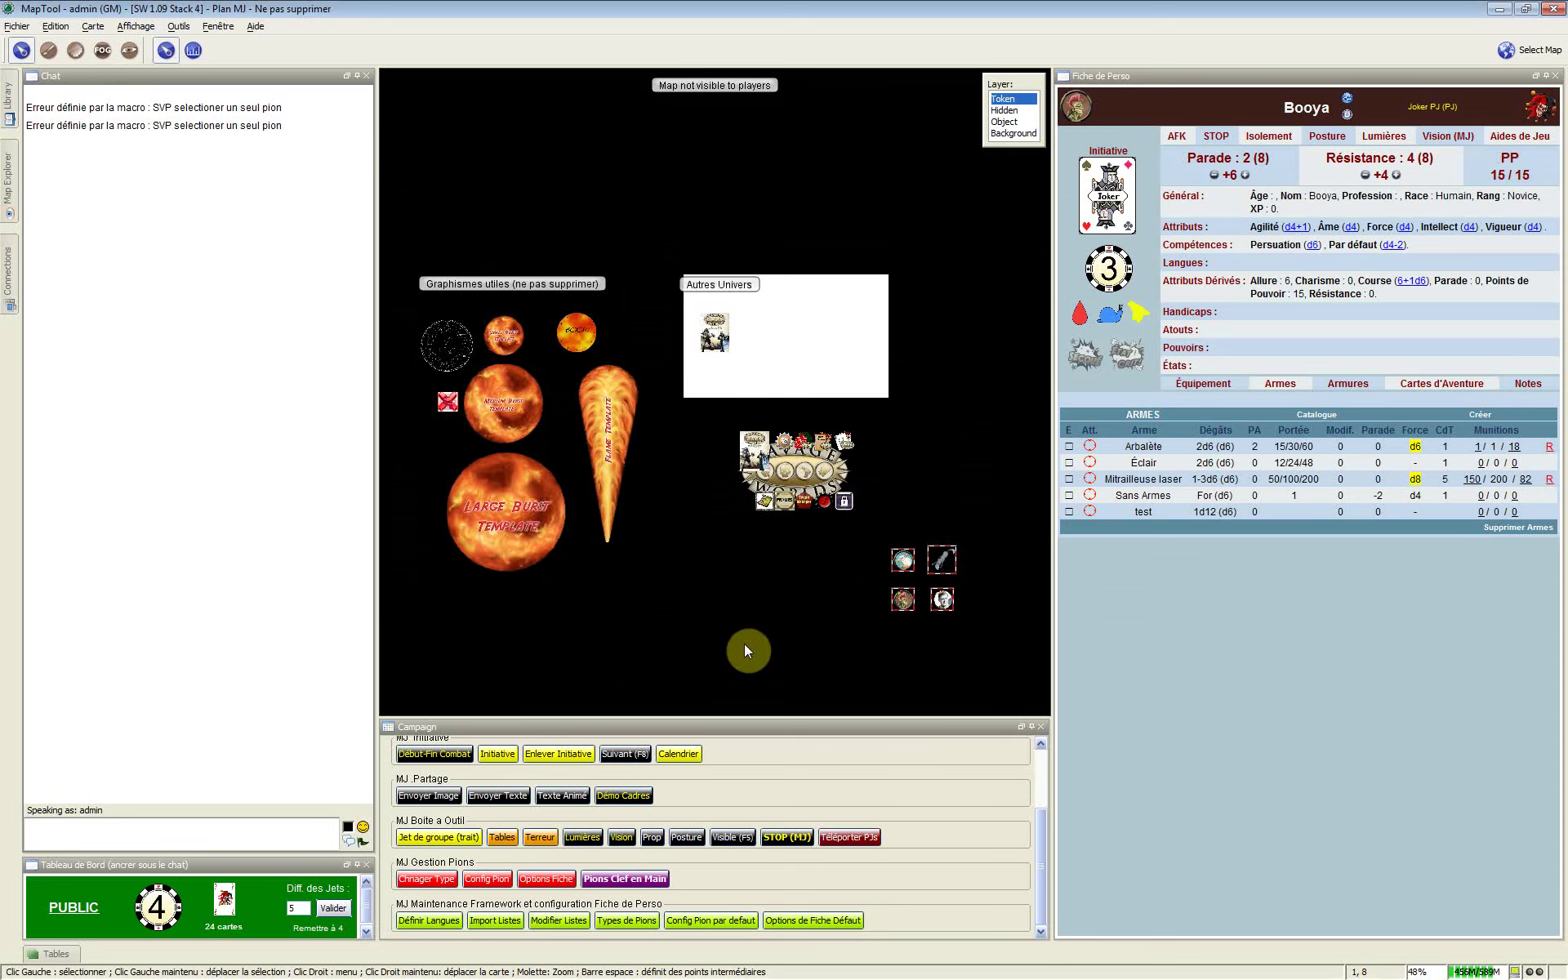
pyautogui.click(744, 645)
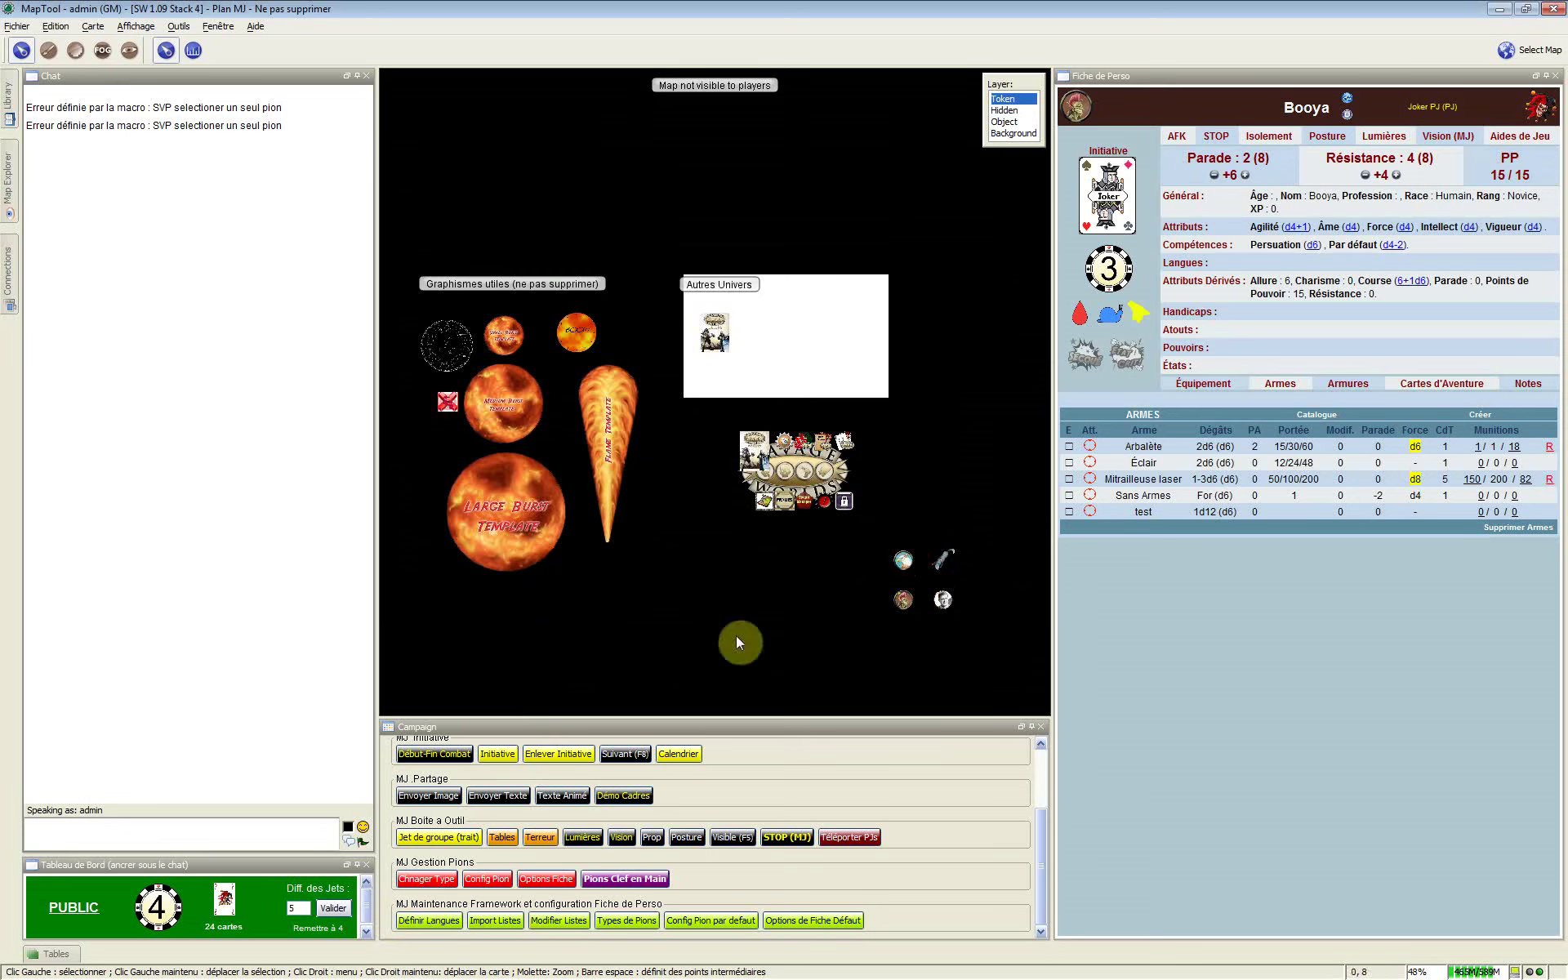
# Display the Carte à croquis map, revisit Plan MJ, and return to Carte à croquis
pyautogui.click(1544, 50)
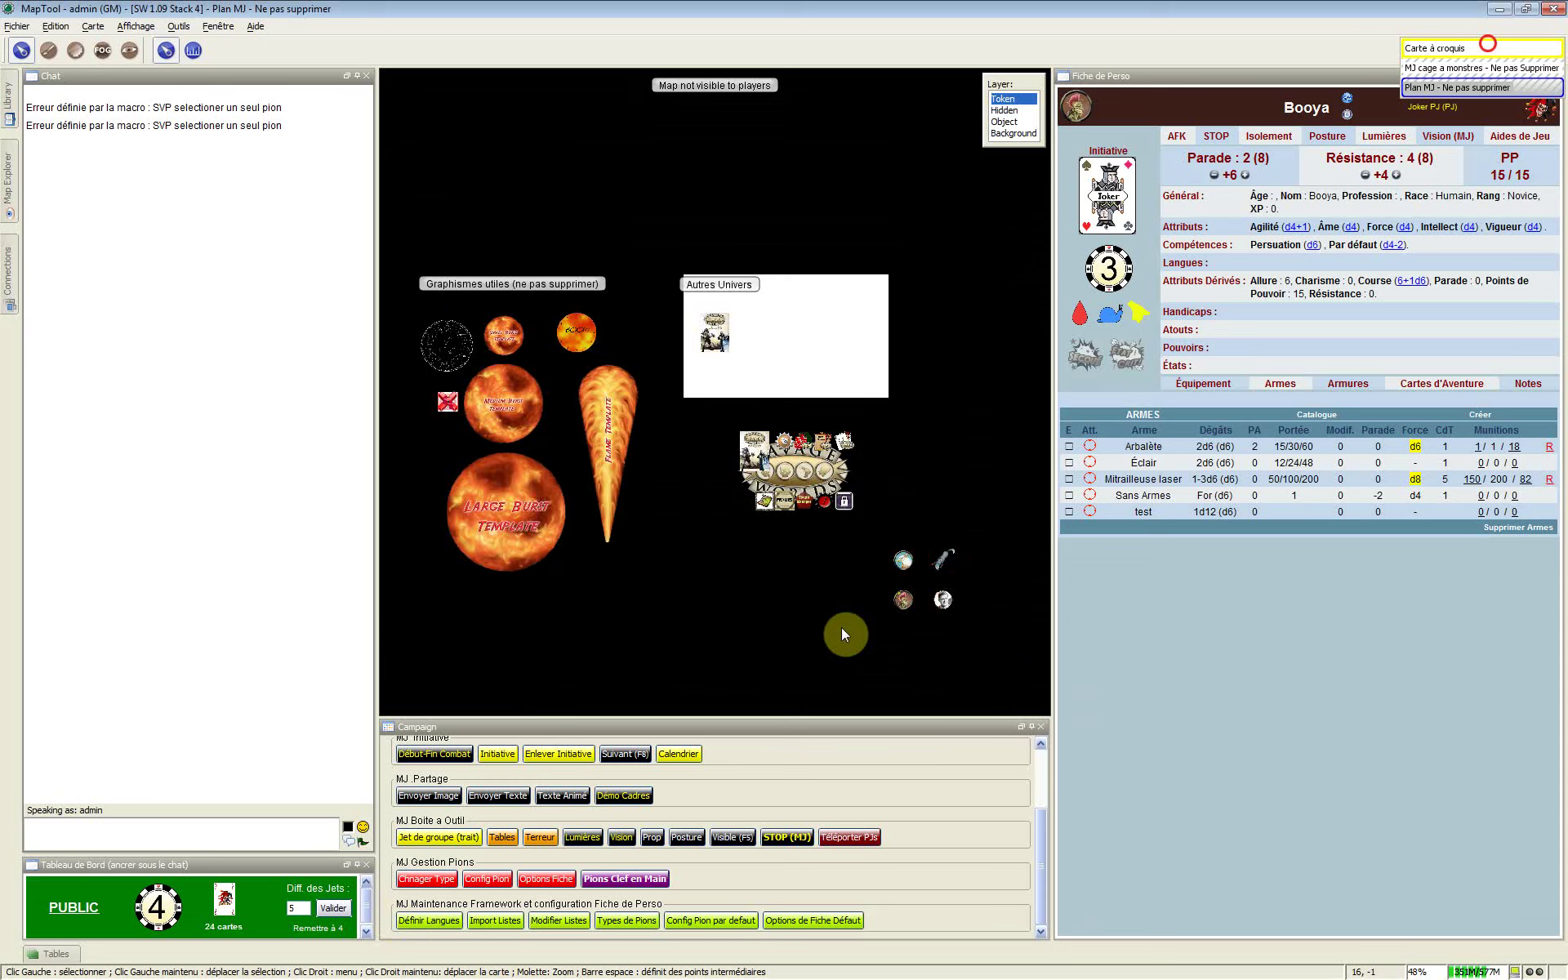
pyautogui.click(1462, 65)
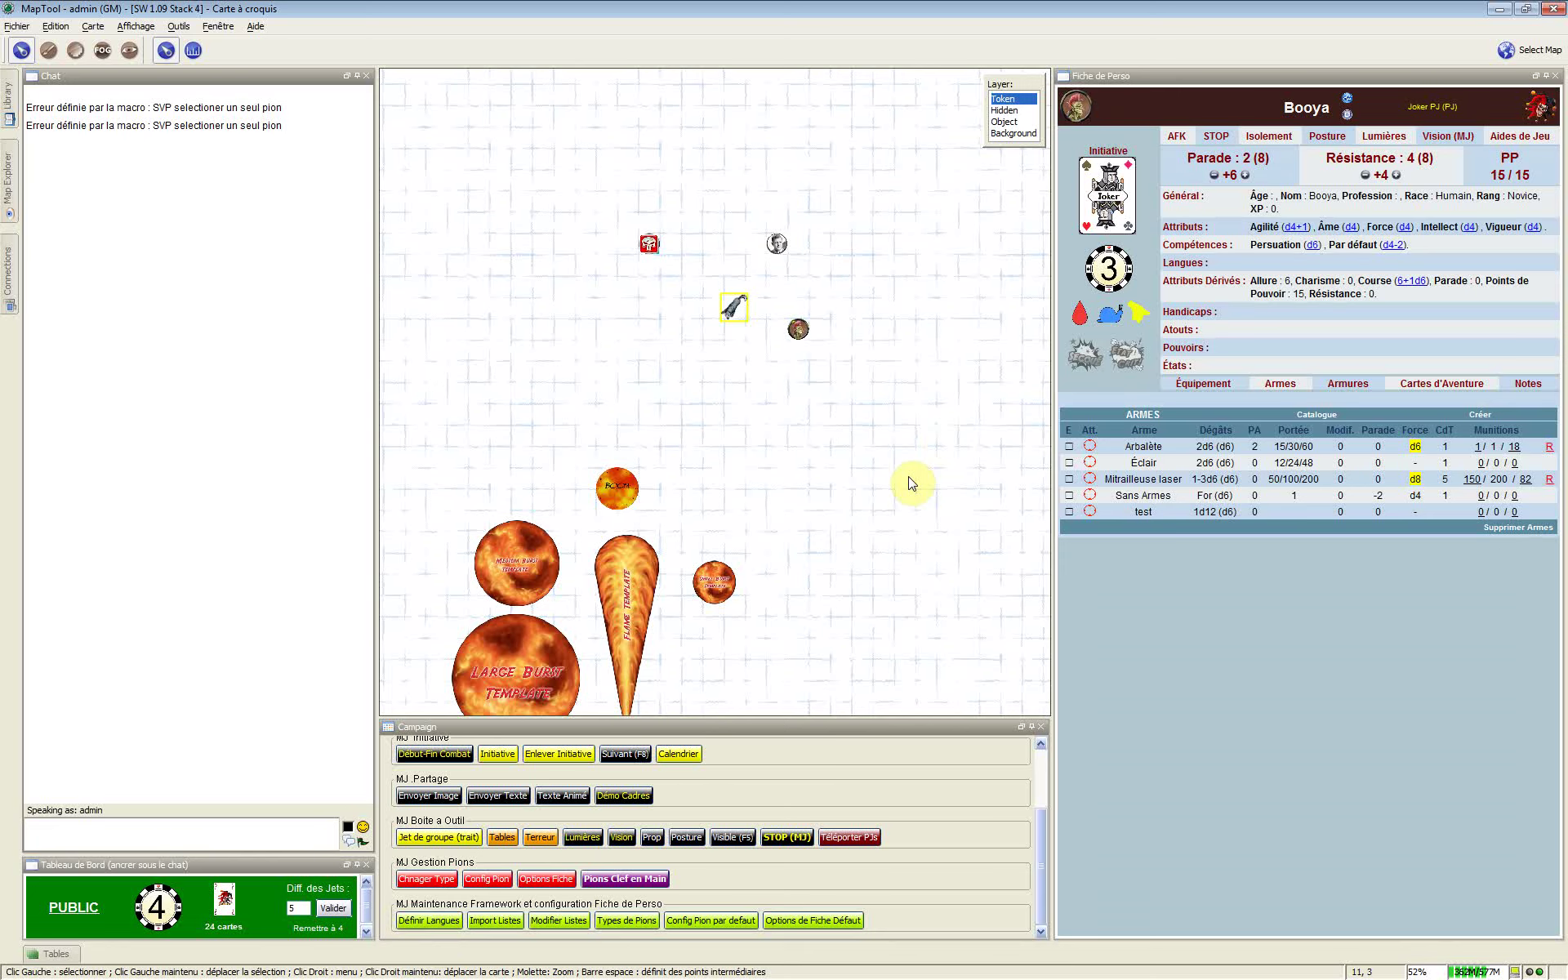
pyautogui.click(7, 187)
pyautogui.click(310, 185)
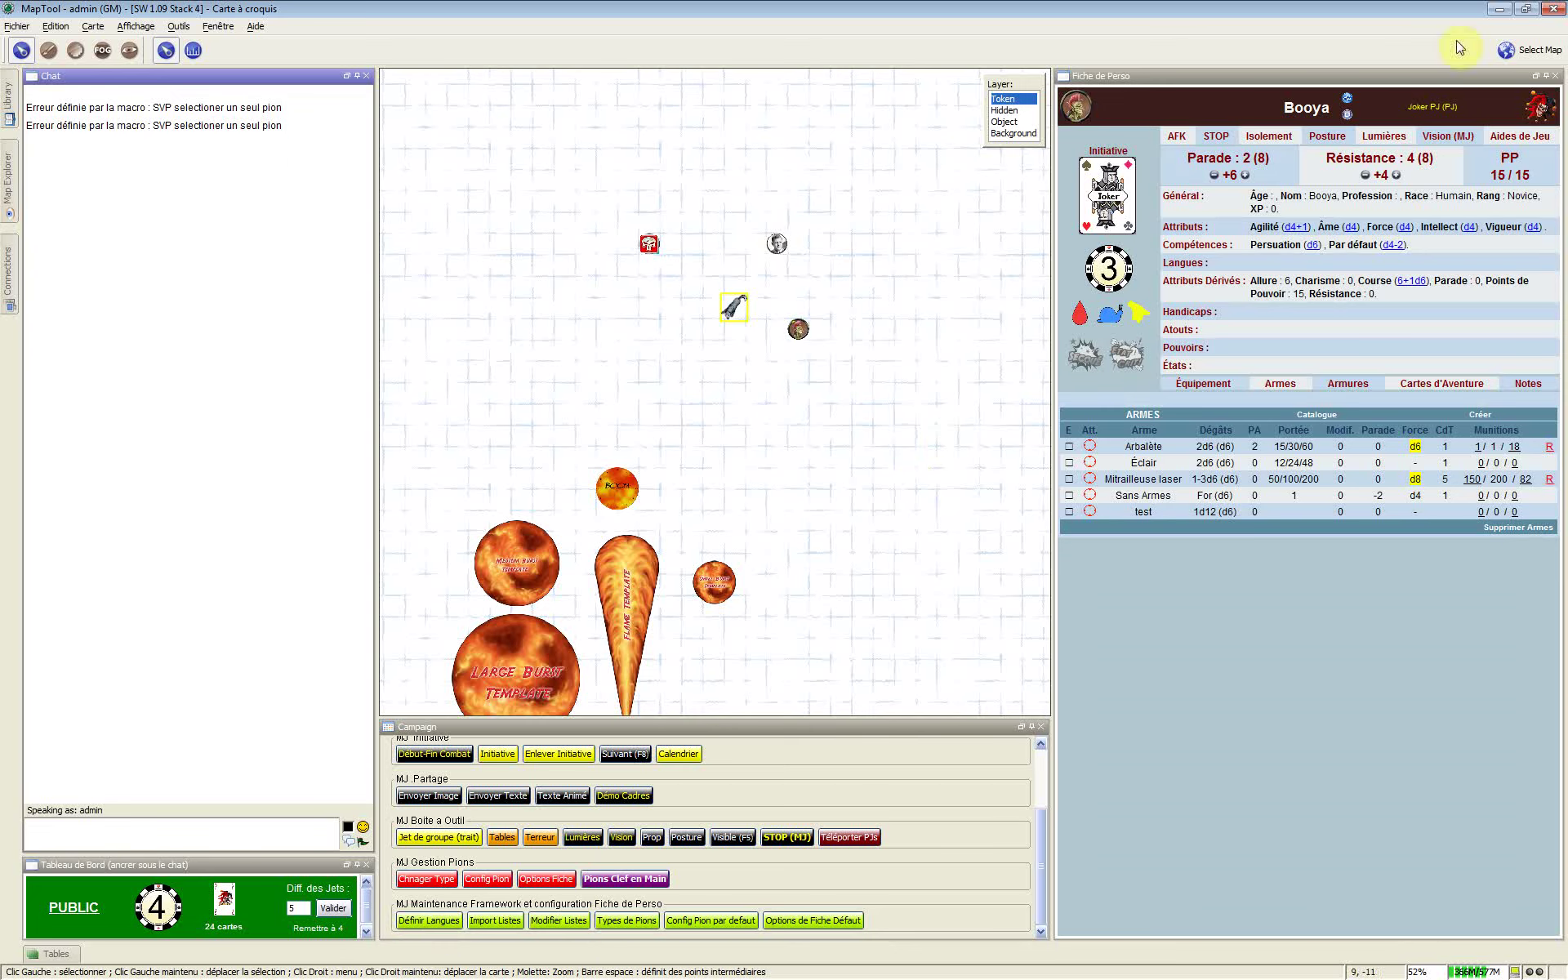
pyautogui.click(1512, 56)
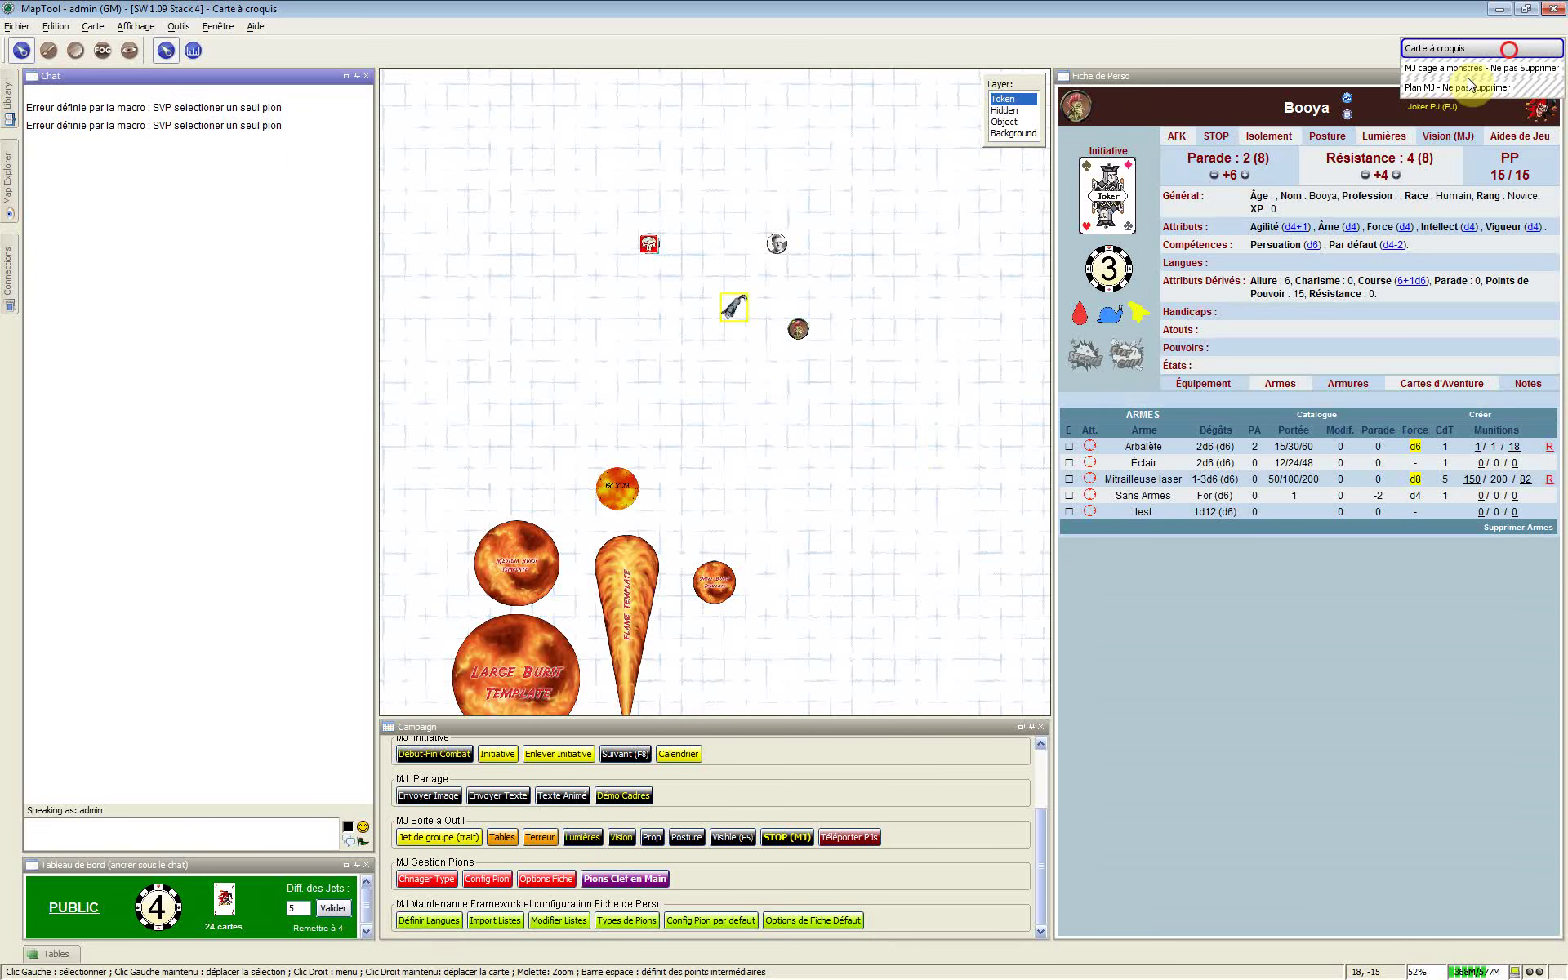
pyautogui.click(1470, 86)
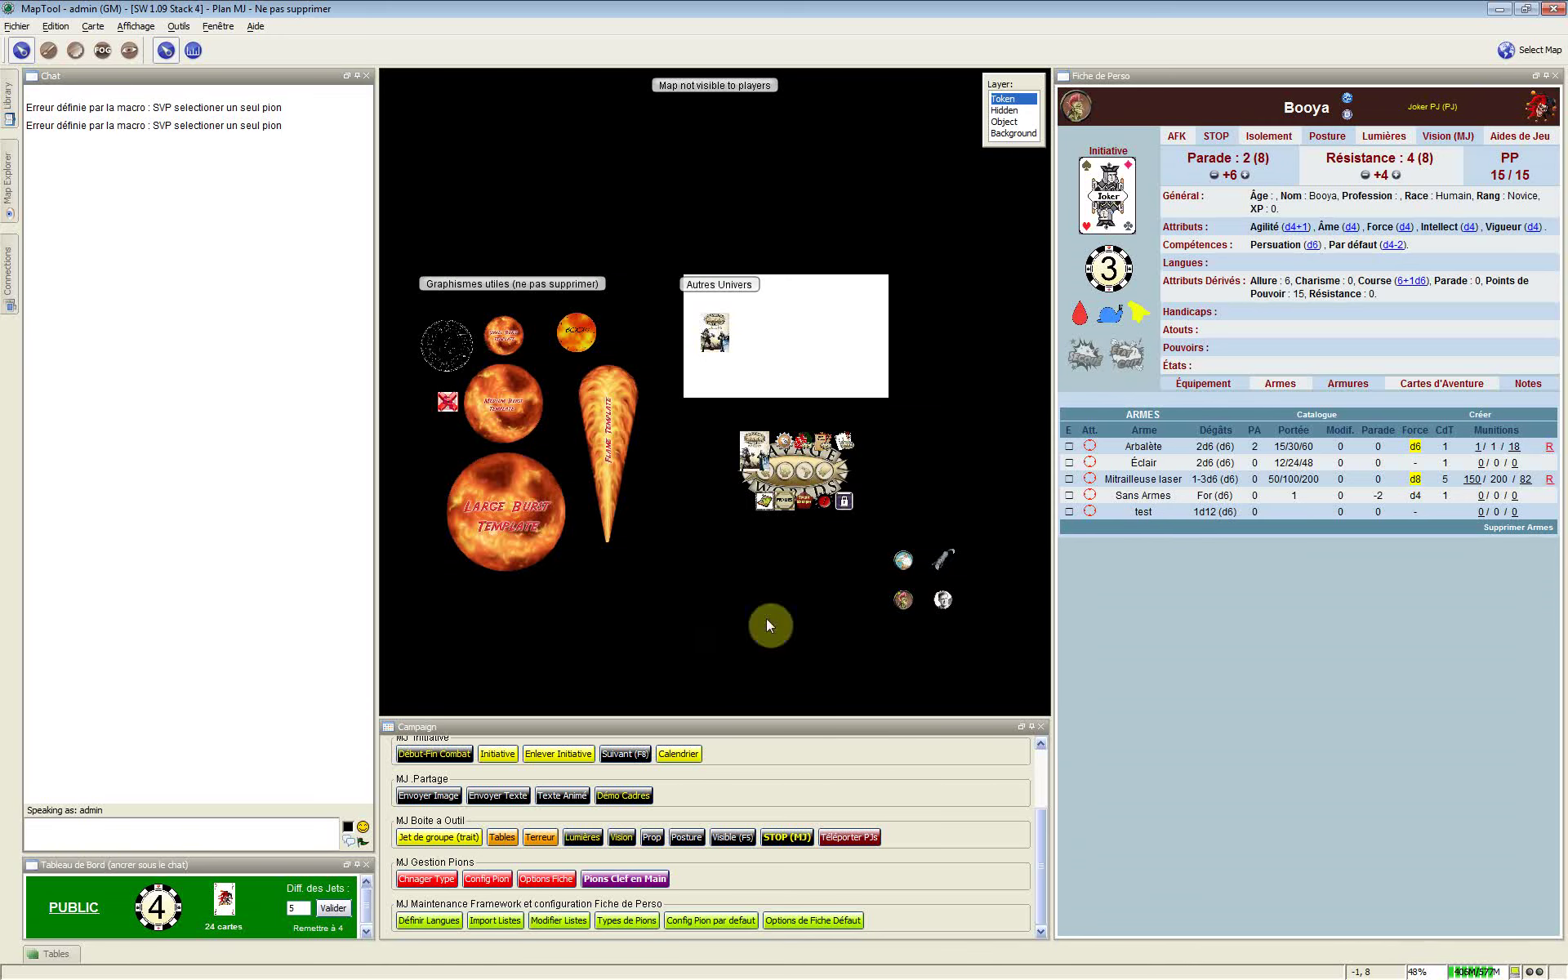
pyautogui.click(1510, 53)
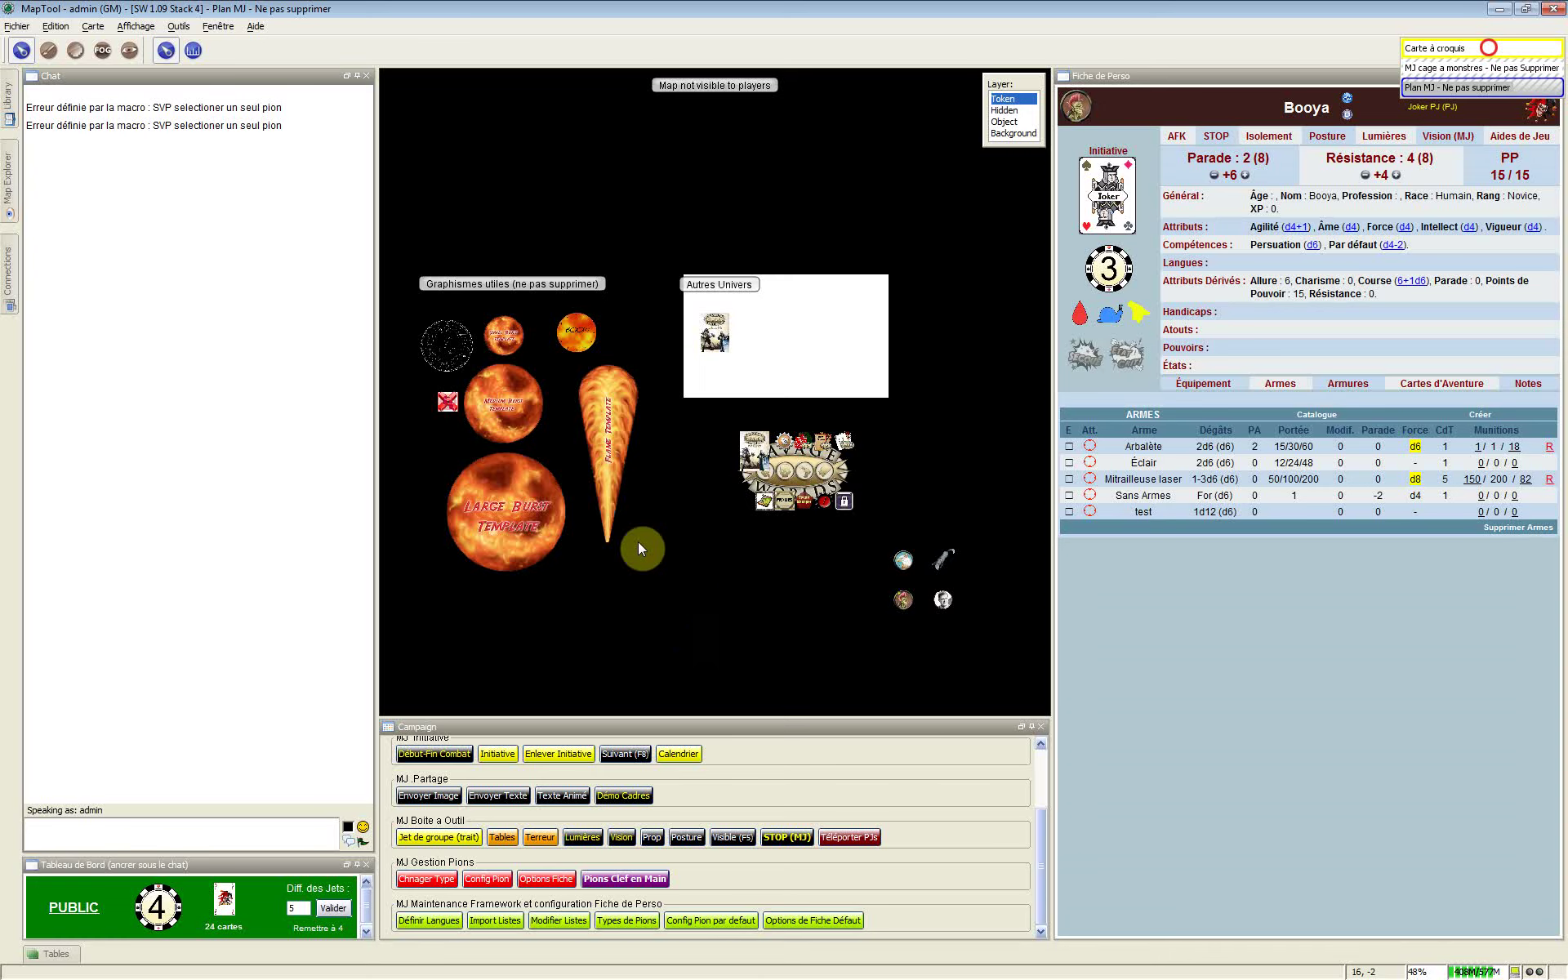
pyautogui.click(1462, 82)
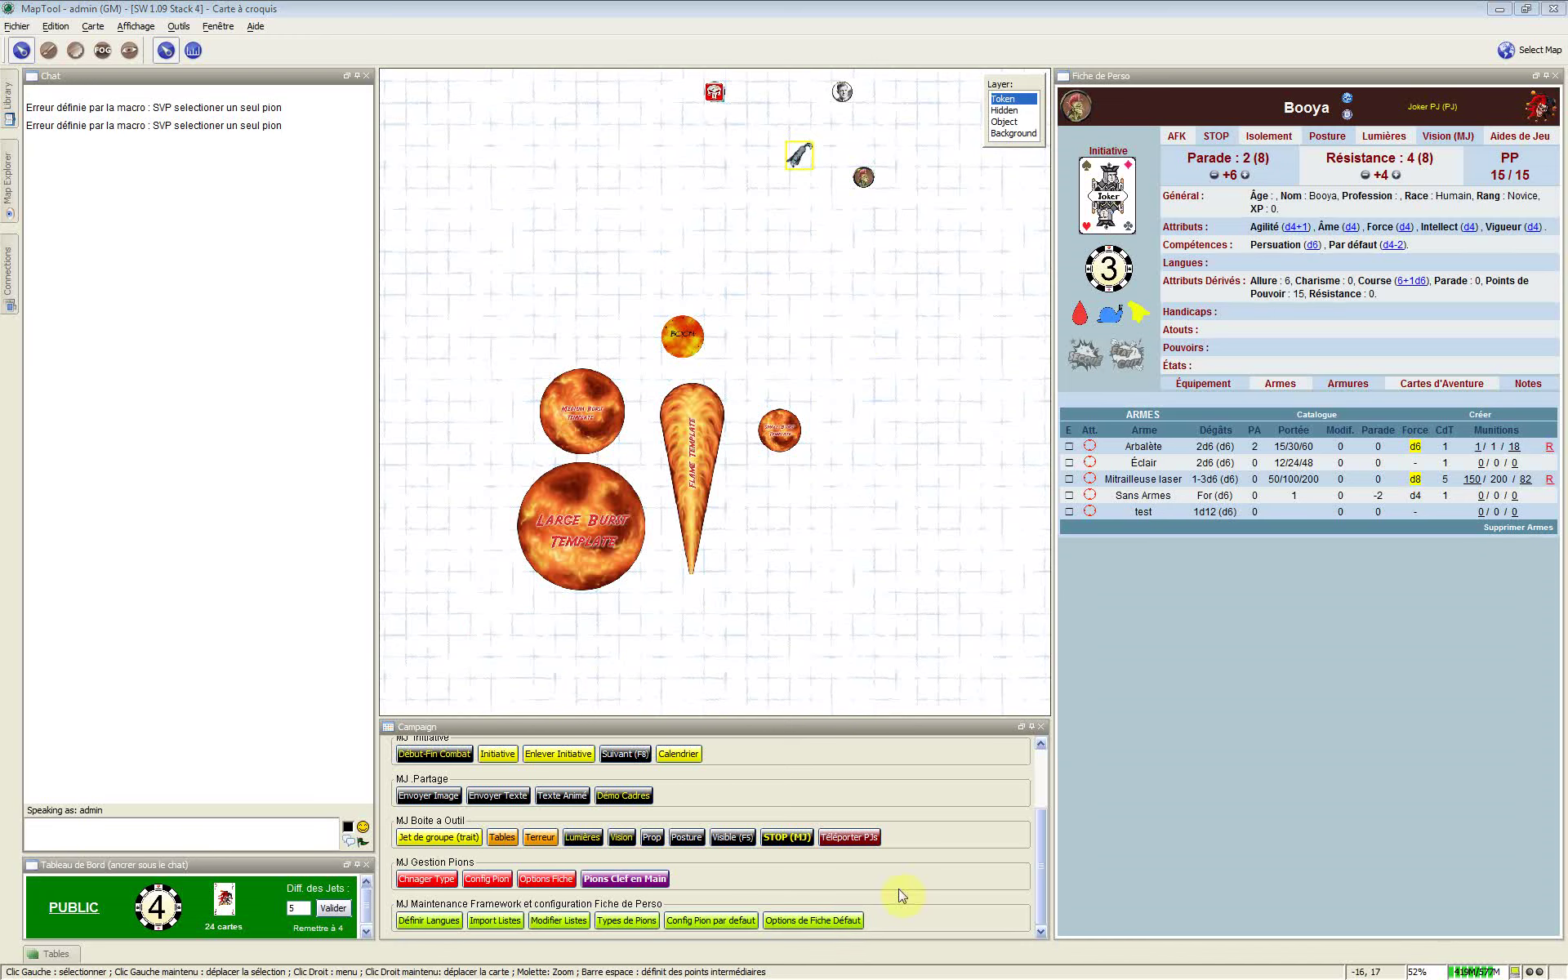
# Remove the duplicate Flamand entry from the universe's language list using the Définir Langues macro and confirm
pyautogui.click(428, 920)
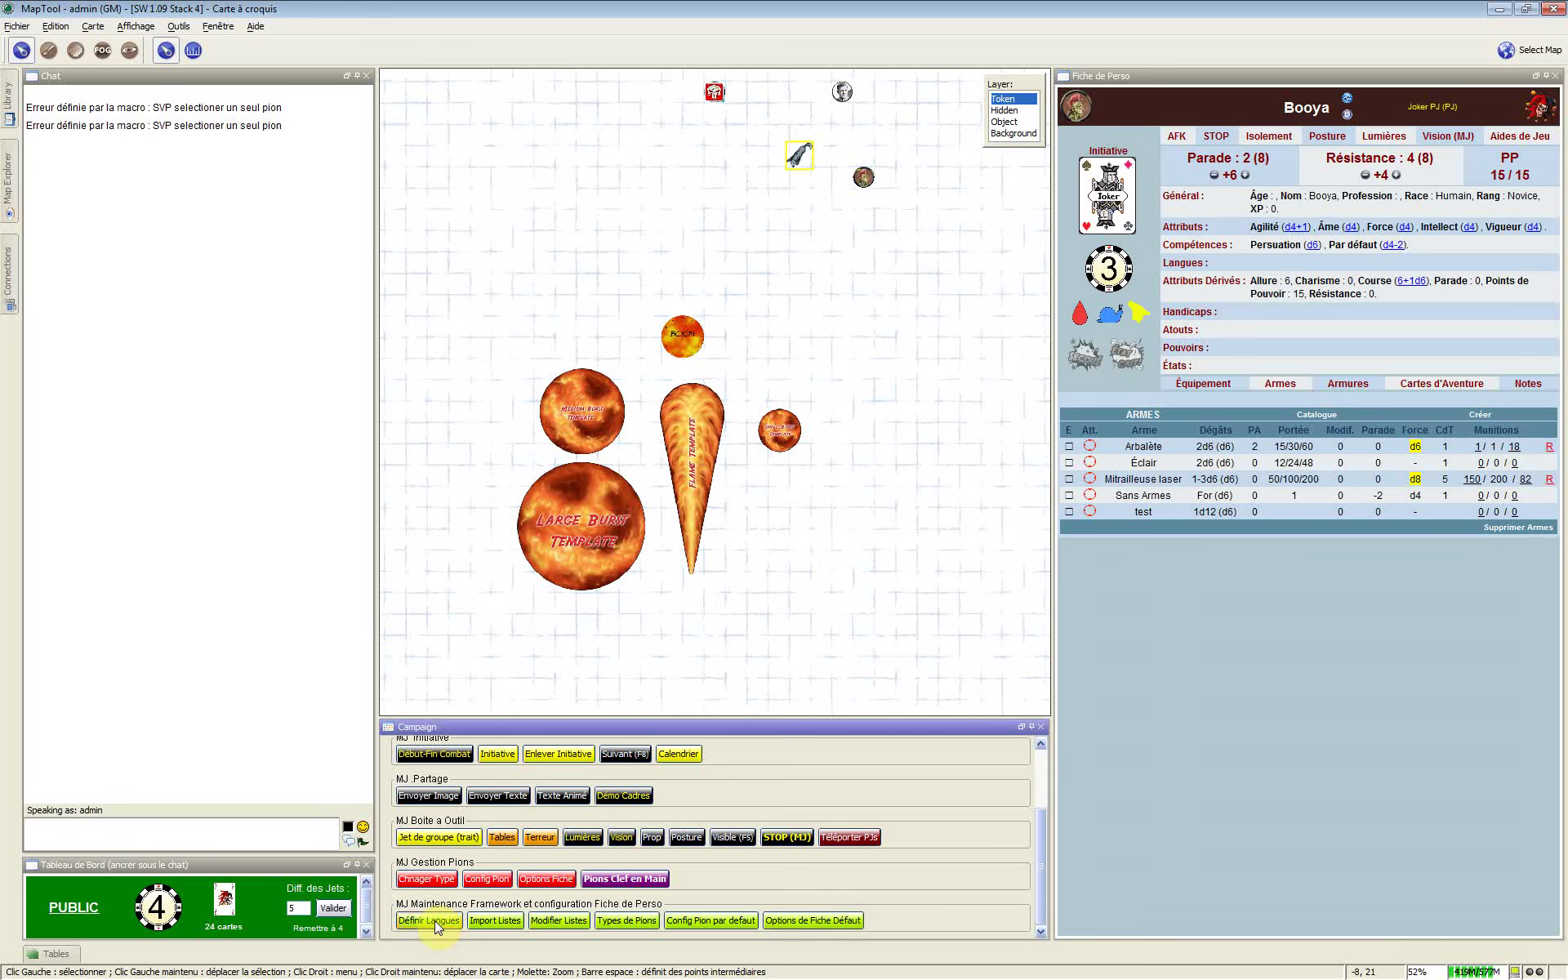
pyautogui.click(435, 921)
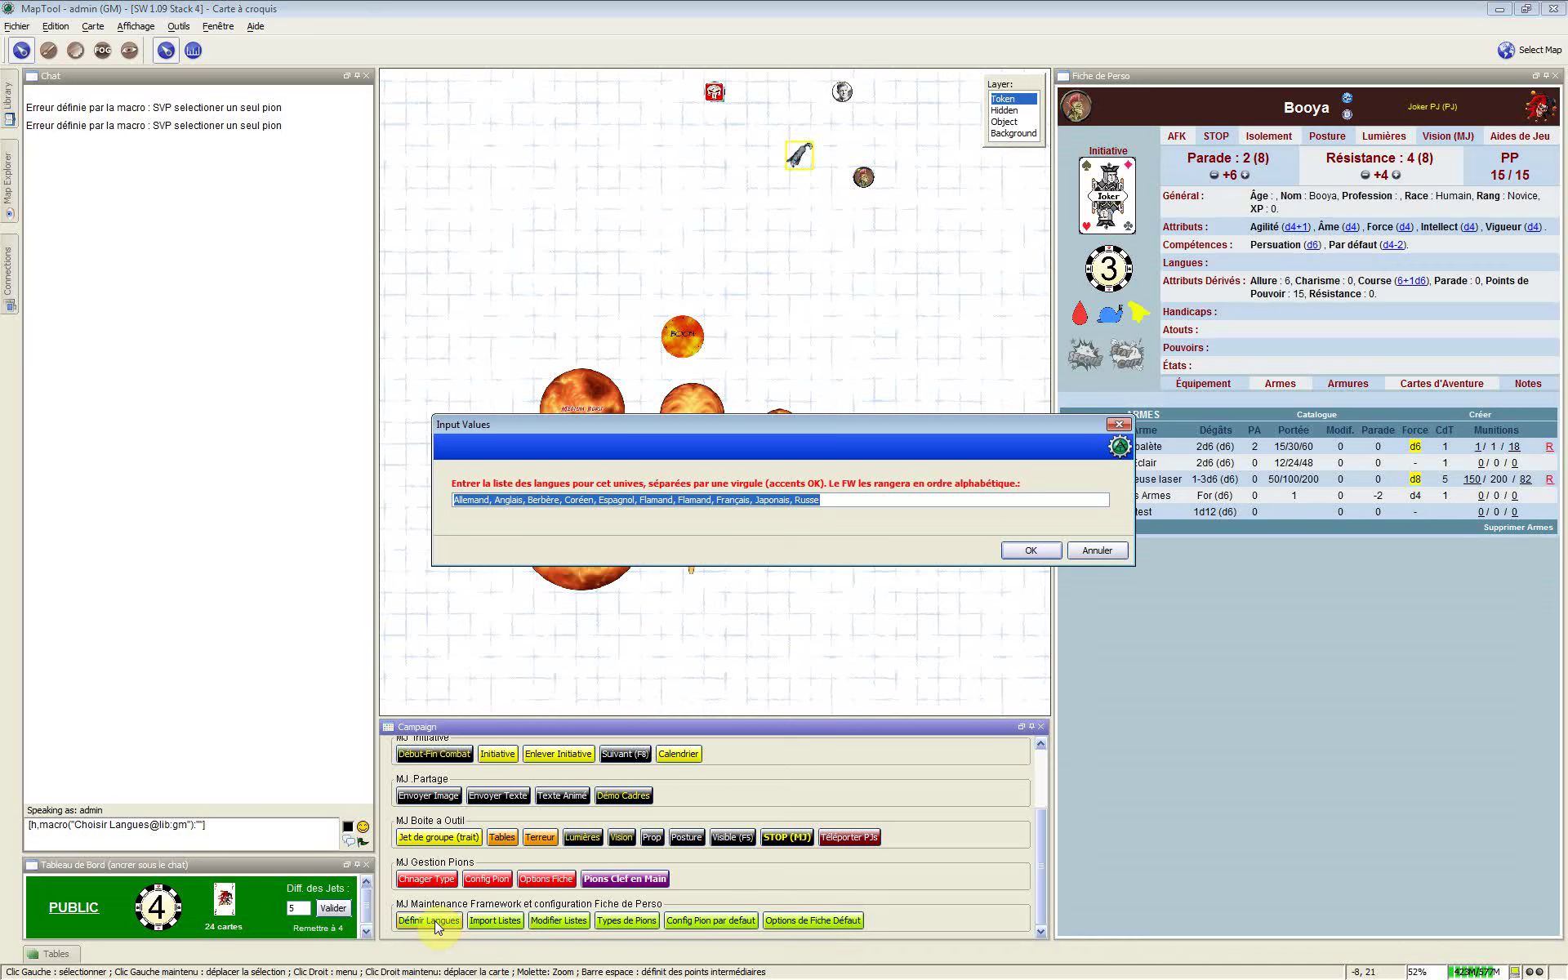
pyautogui.click(651, 501)
pyautogui.click(652, 500)
pyautogui.doubleClick(651, 501)
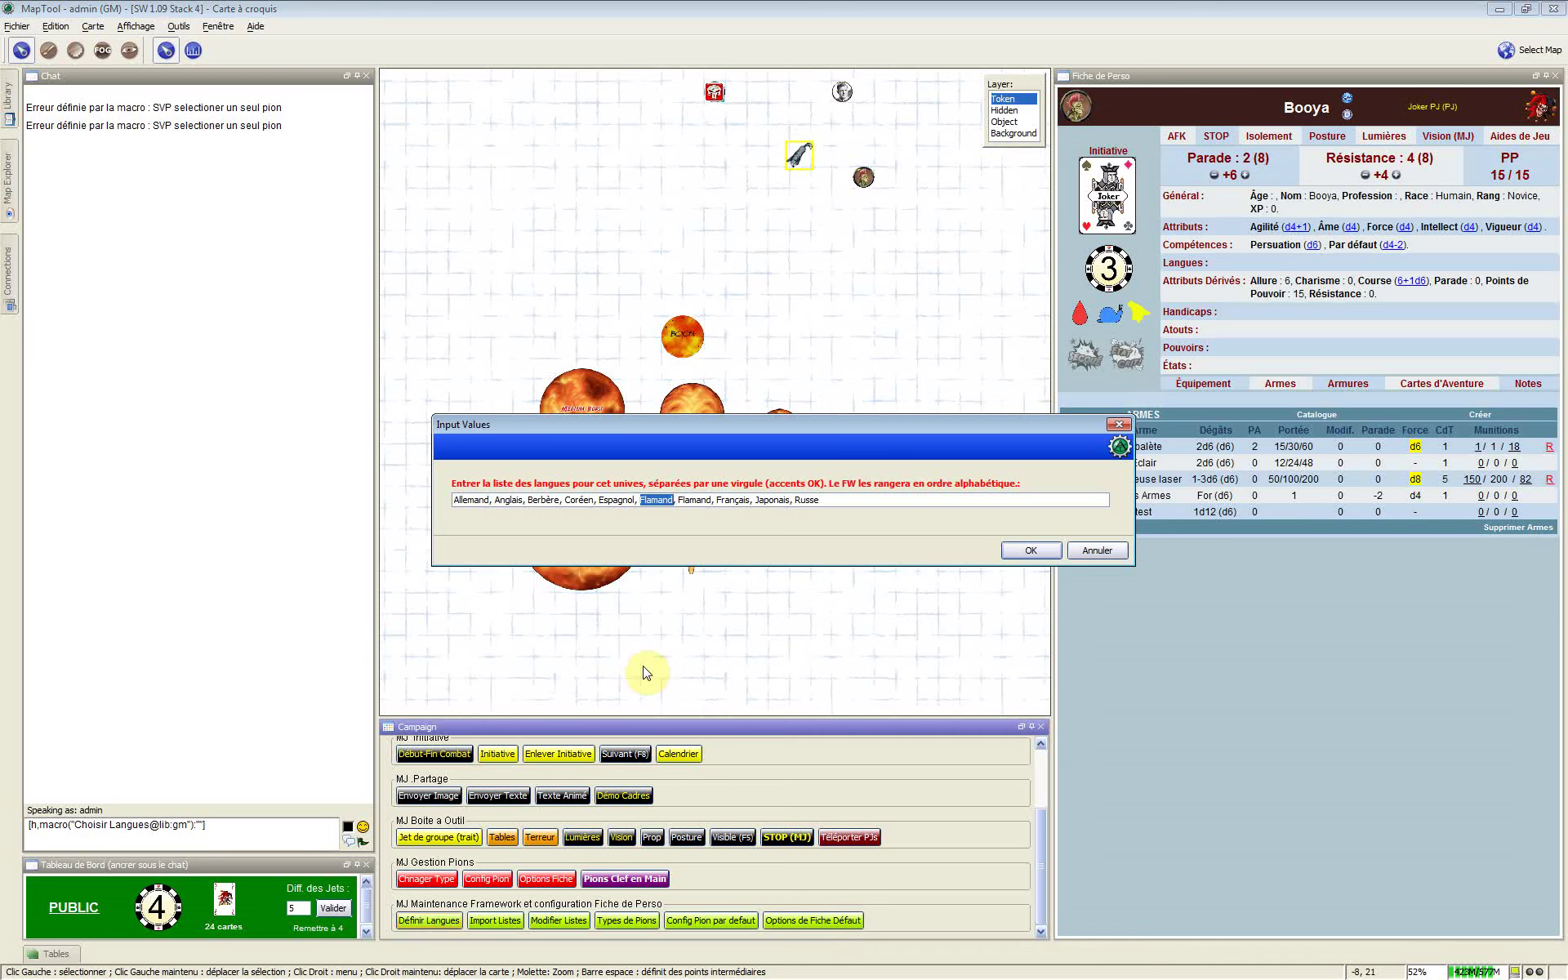
pyautogui.press('Delete')
pyautogui.press('BackSpace')
pyautogui.press('Delete')
pyautogui.press('Delete')
pyautogui.click(808, 500)
pyautogui.click(1028, 552)
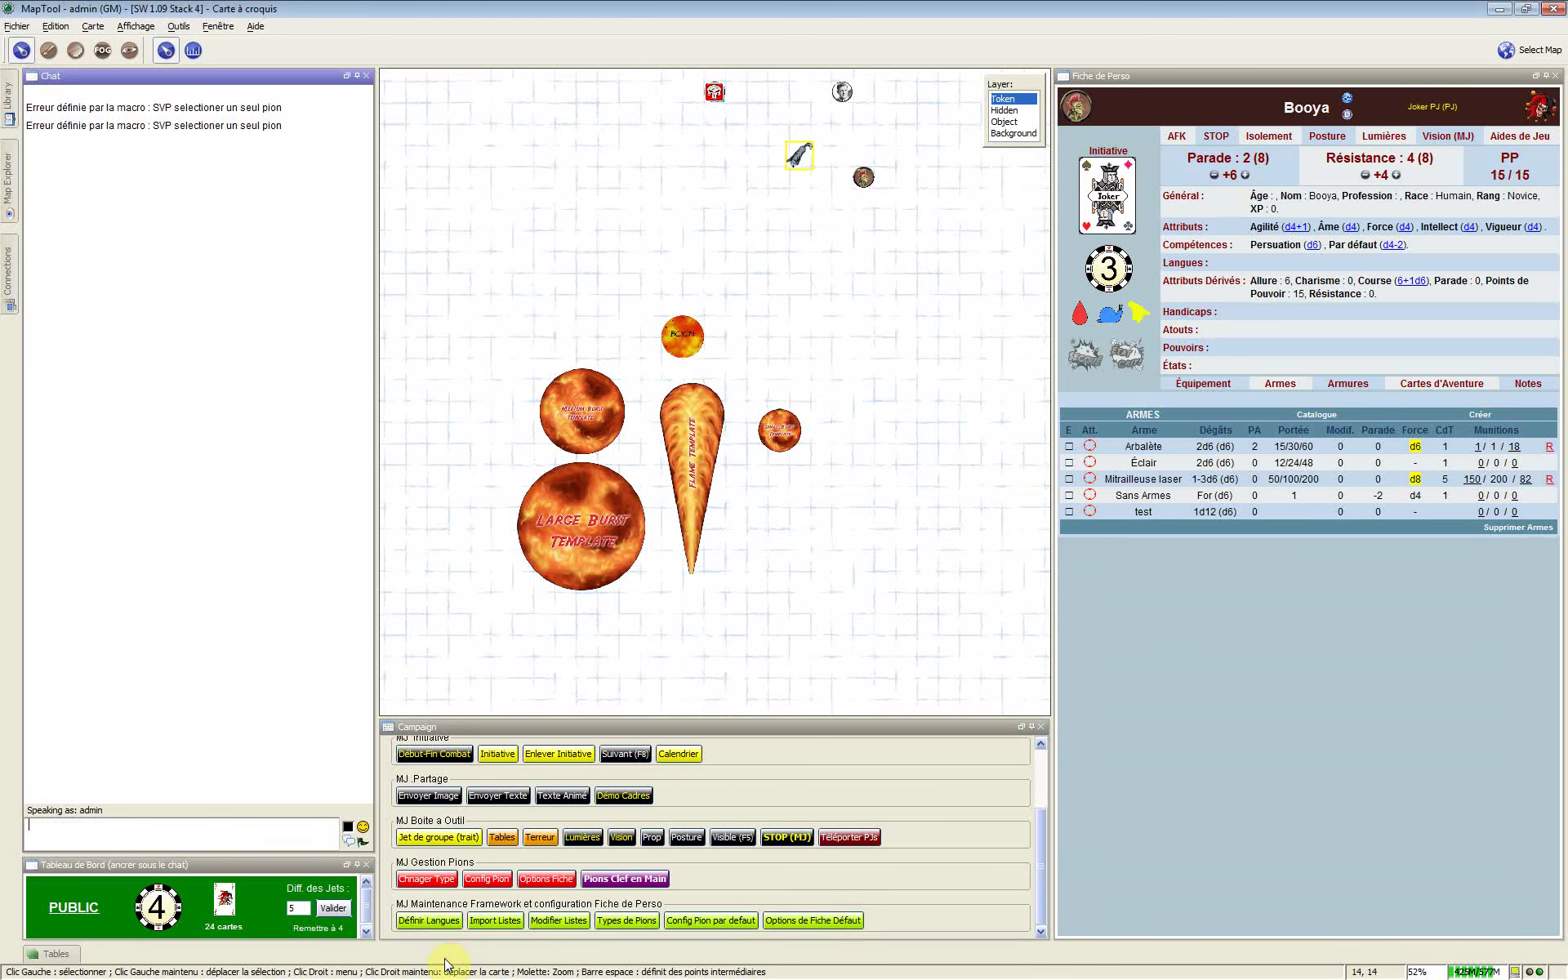
# Review the defined language list, cancel it, and check the language choices offered on Booya's character sheet, saving without selecting any
pyautogui.click(430, 920)
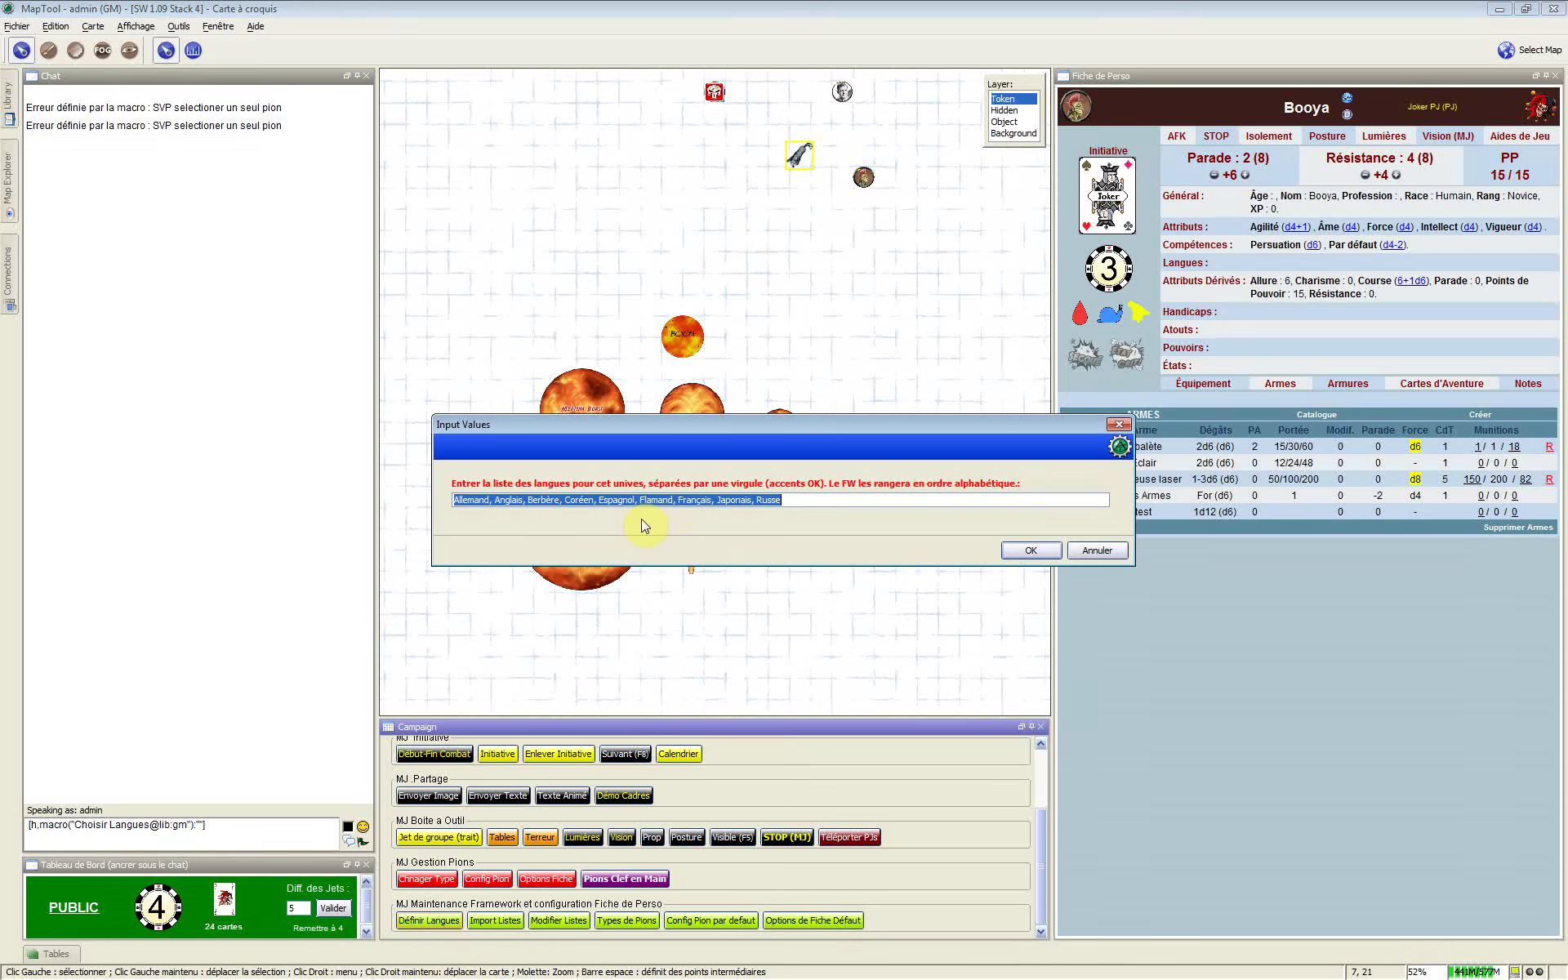
pyautogui.click(1096, 548)
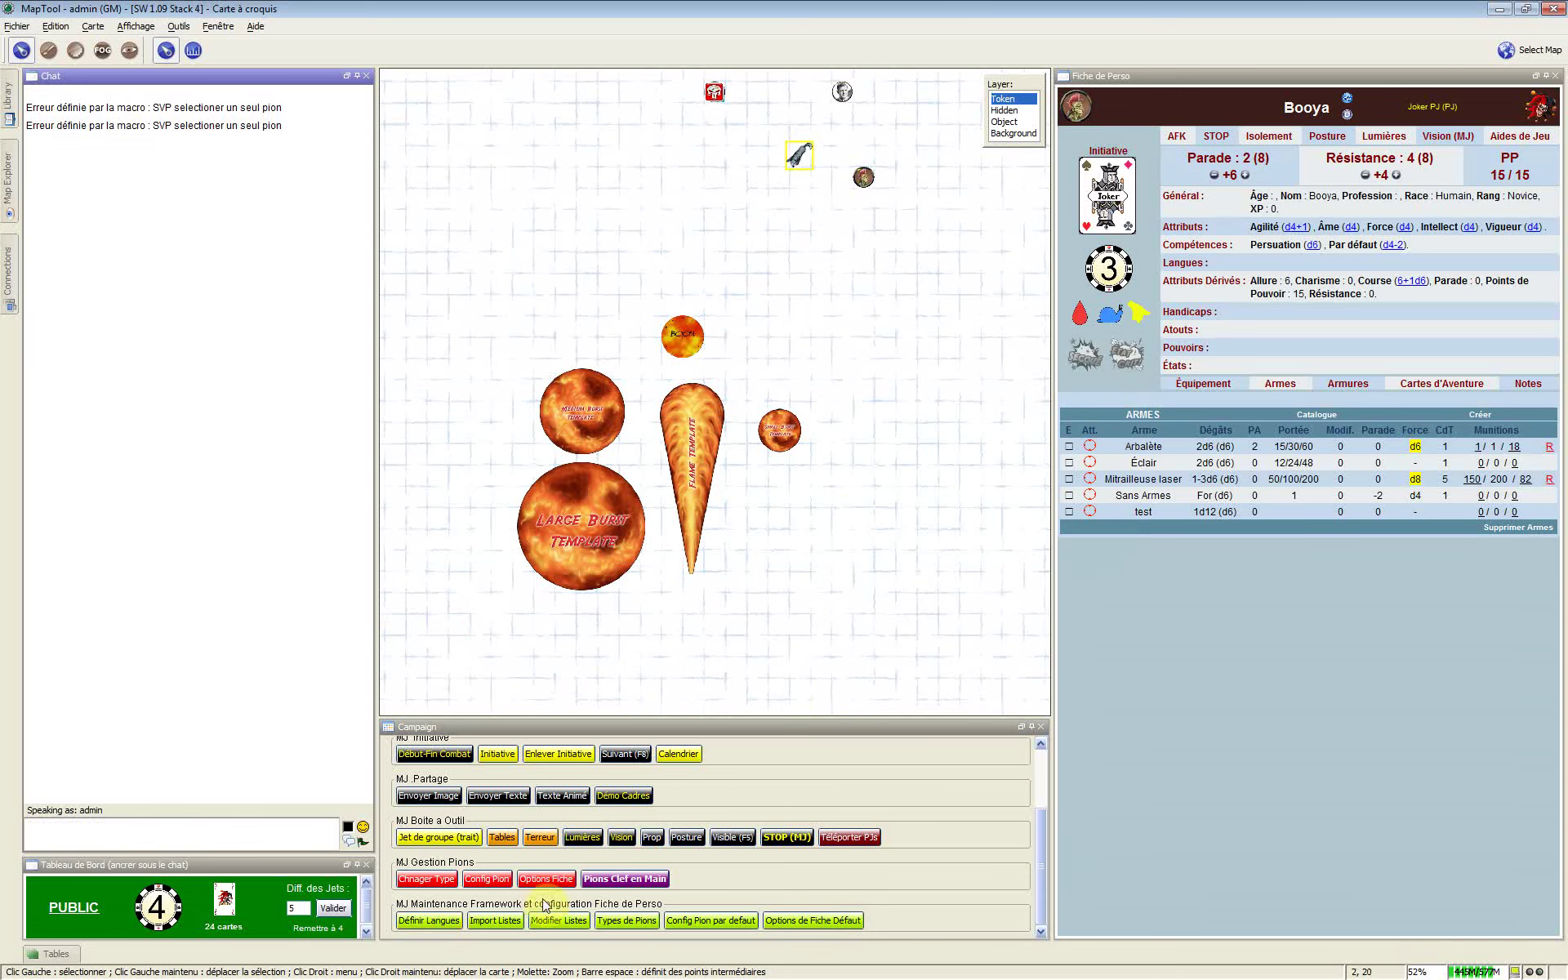
pyautogui.click(865, 181)
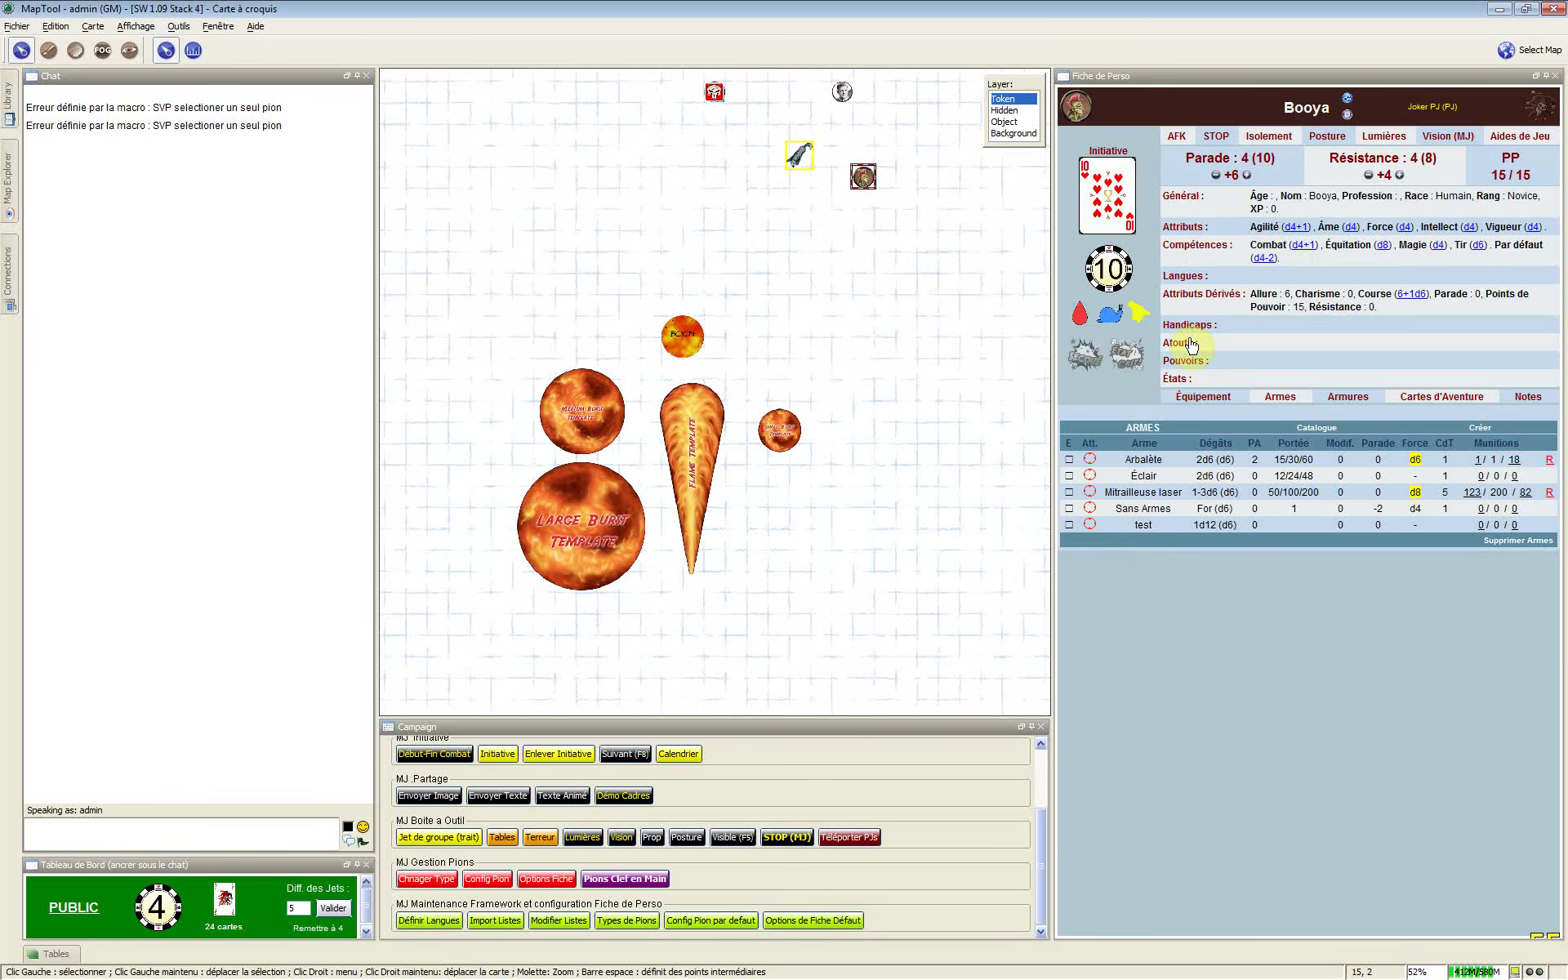
pyautogui.click(1187, 276)
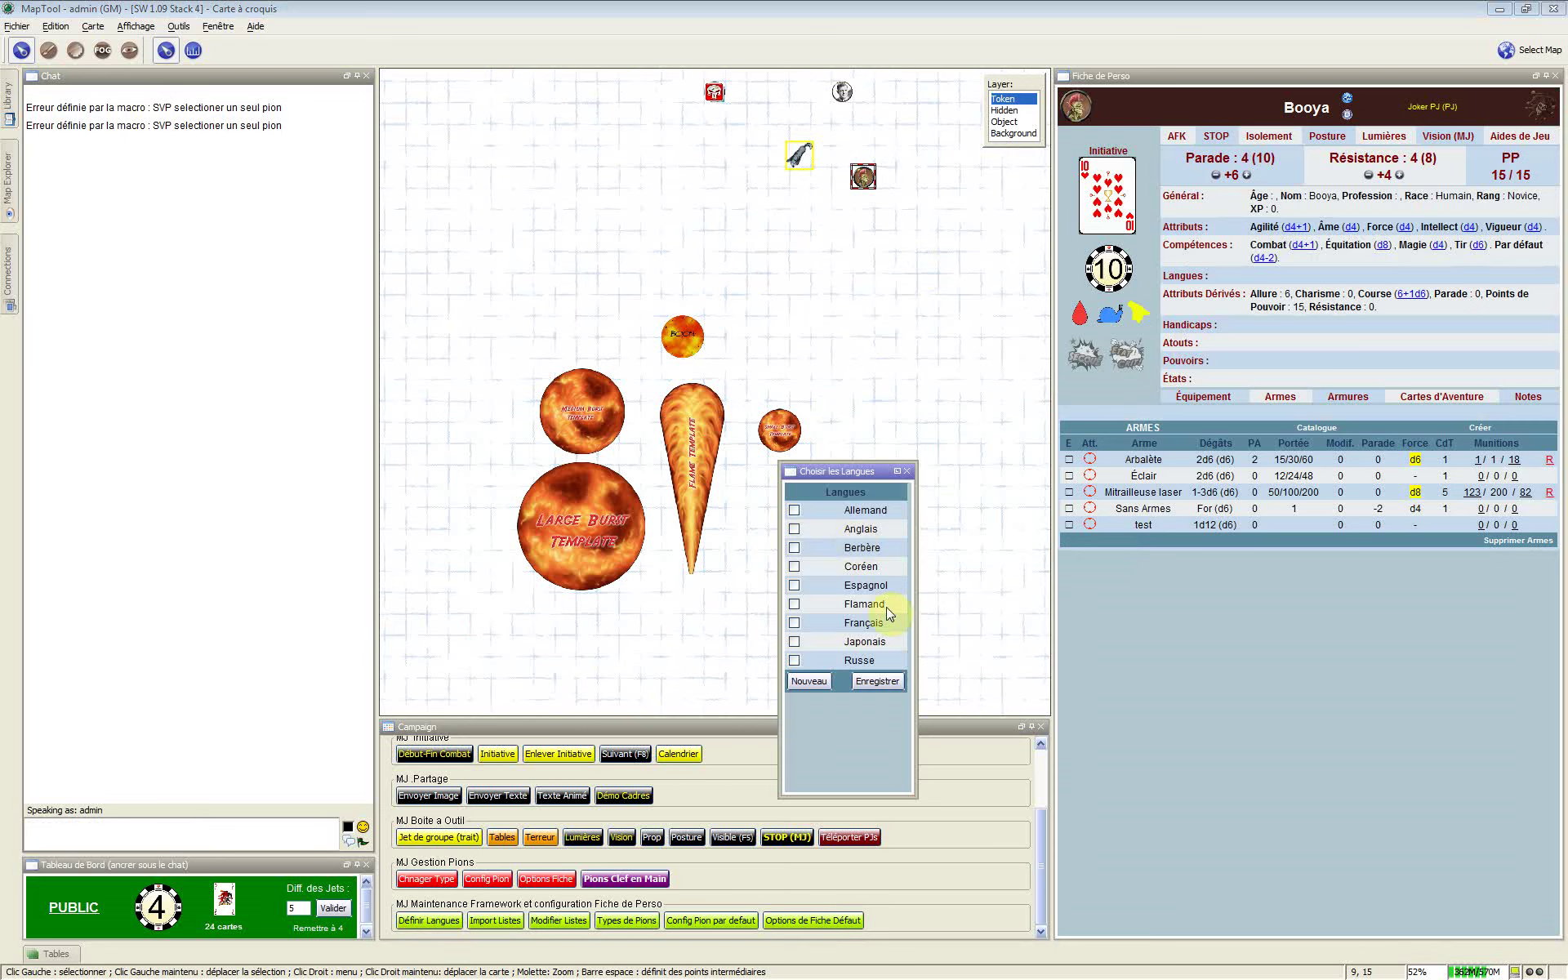
pyautogui.click(882, 684)
pyautogui.click(875, 683)
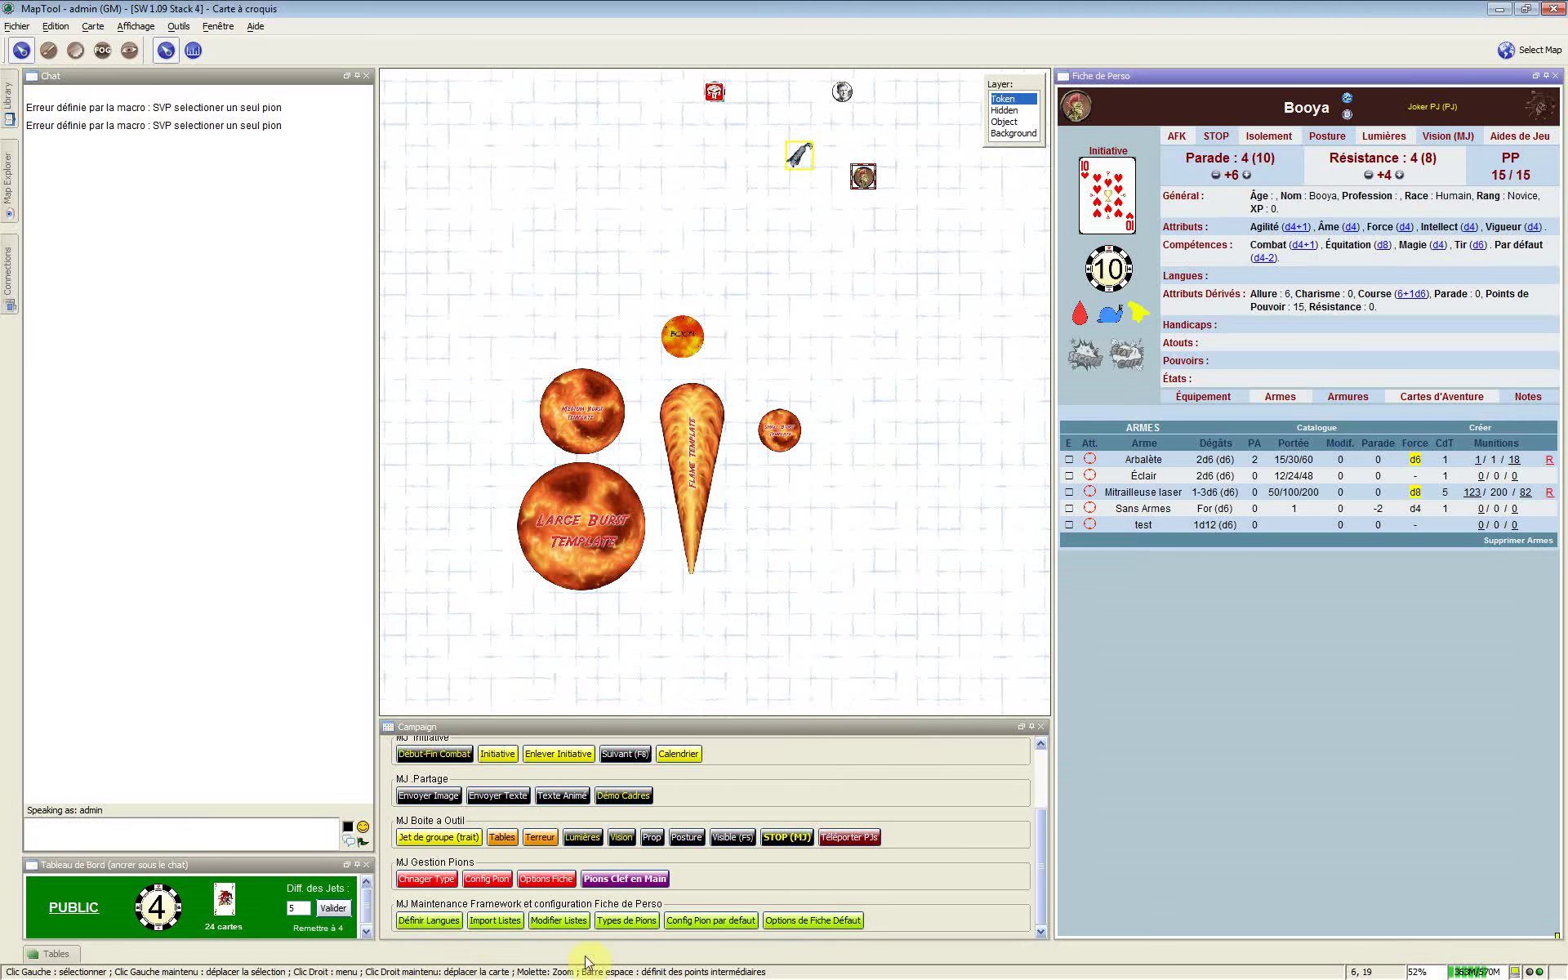
# Run the Import Listes macro, open SW Framework tables 1.0.9.xls from Framework in progress > Savage Worlds in Excel, and view the top of SW Armes
pyautogui.click(497, 921)
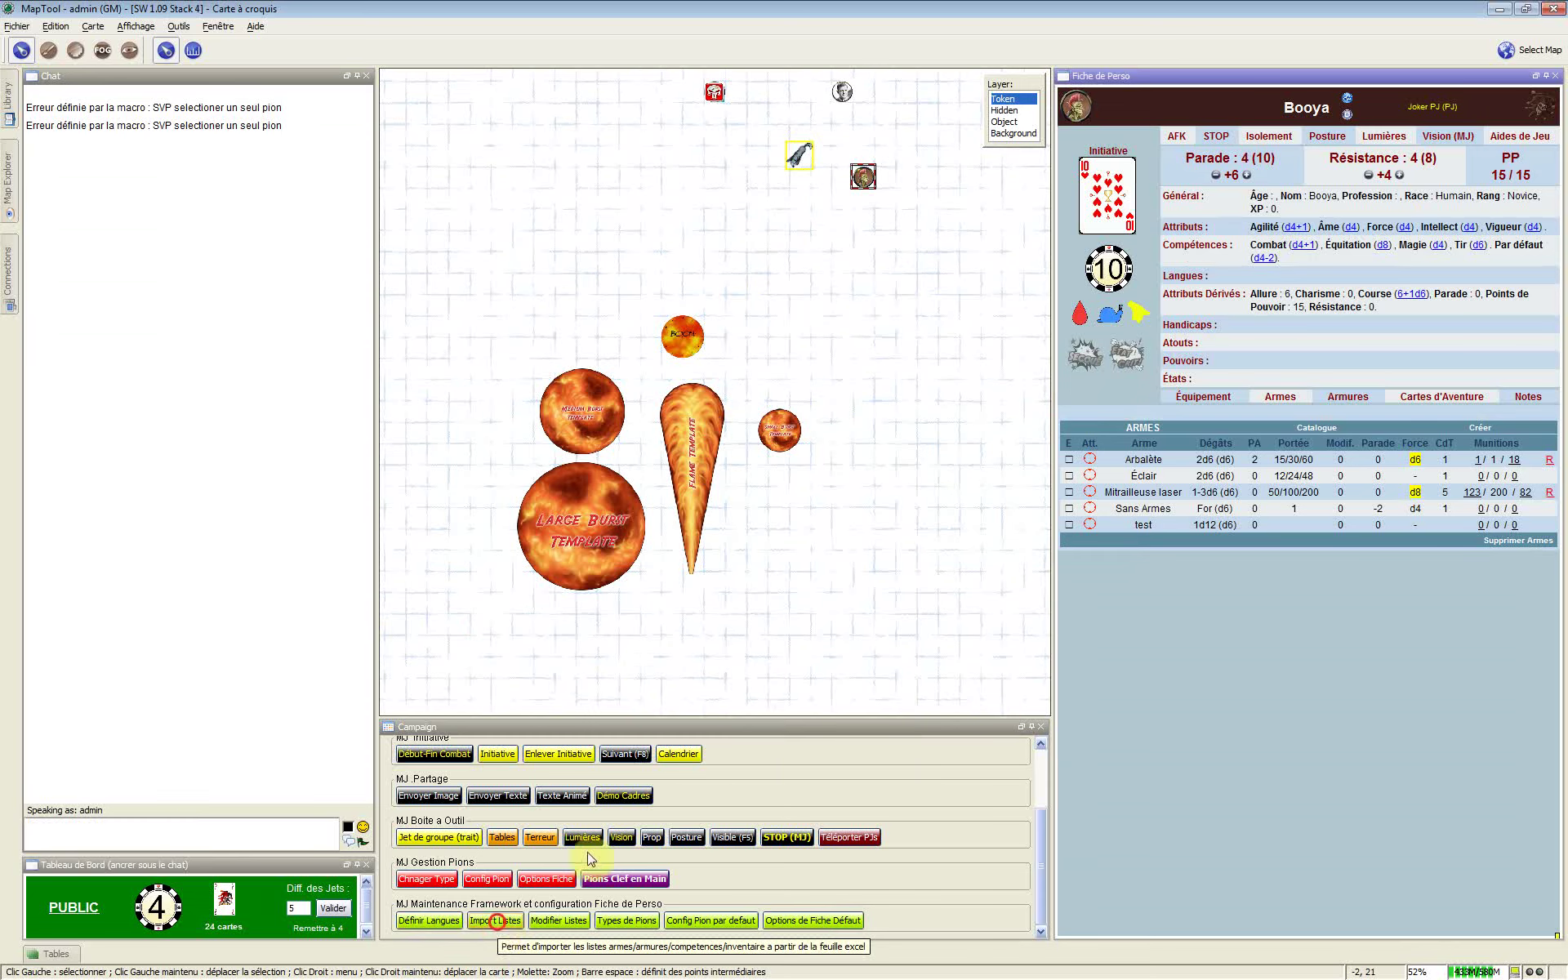
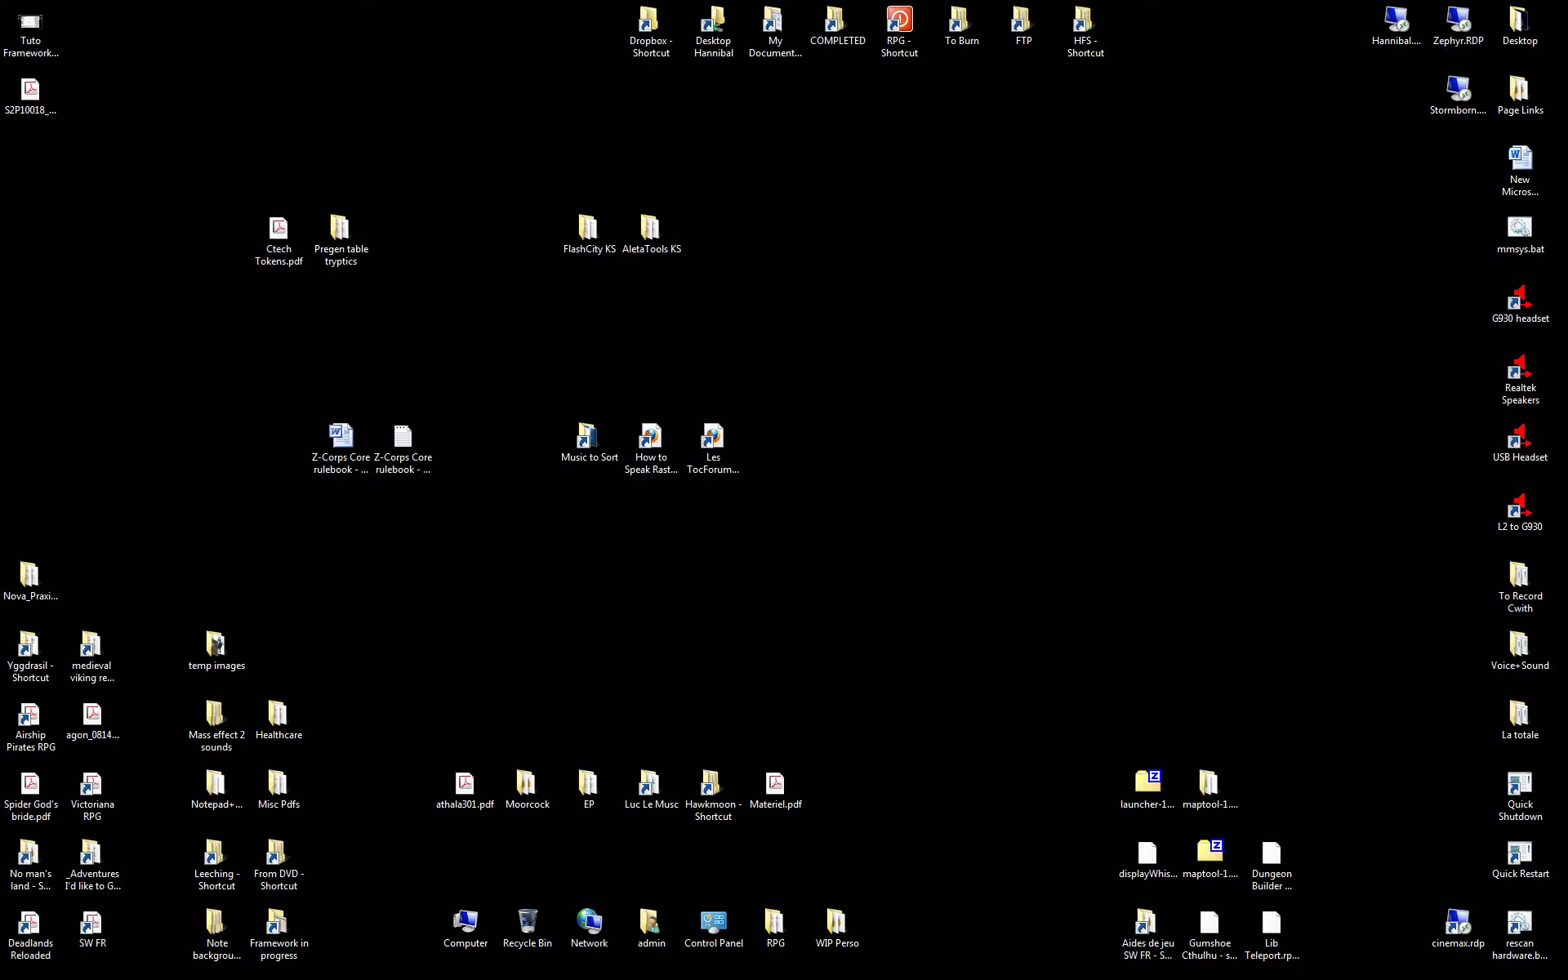
pyautogui.doubleClick(315, 921)
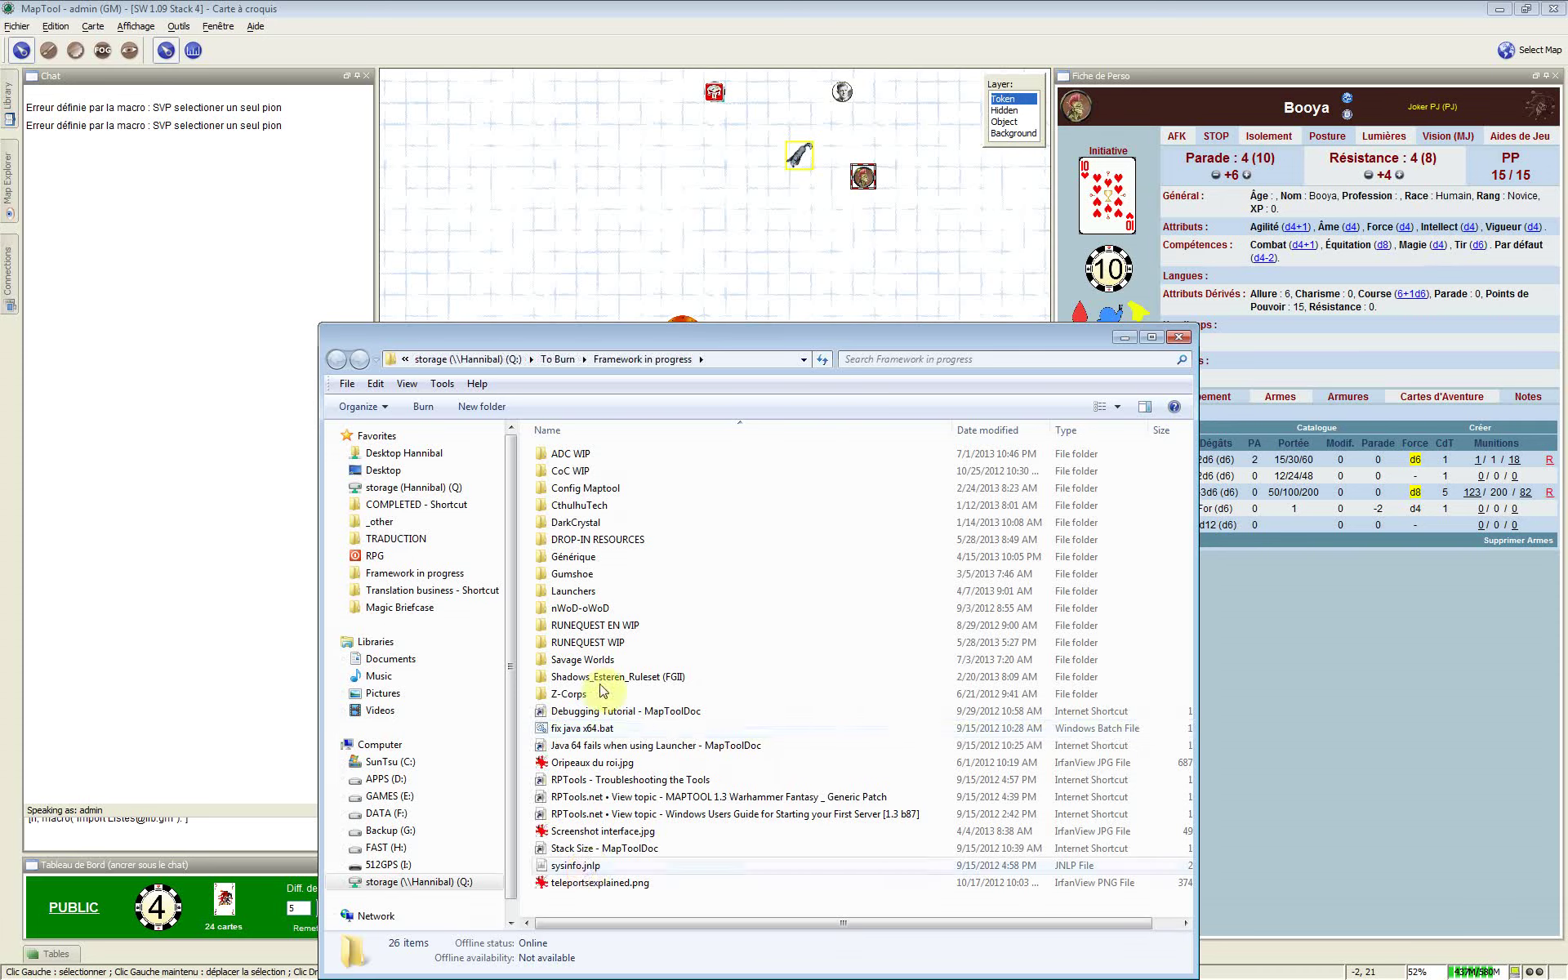
pyautogui.doubleClick(591, 660)
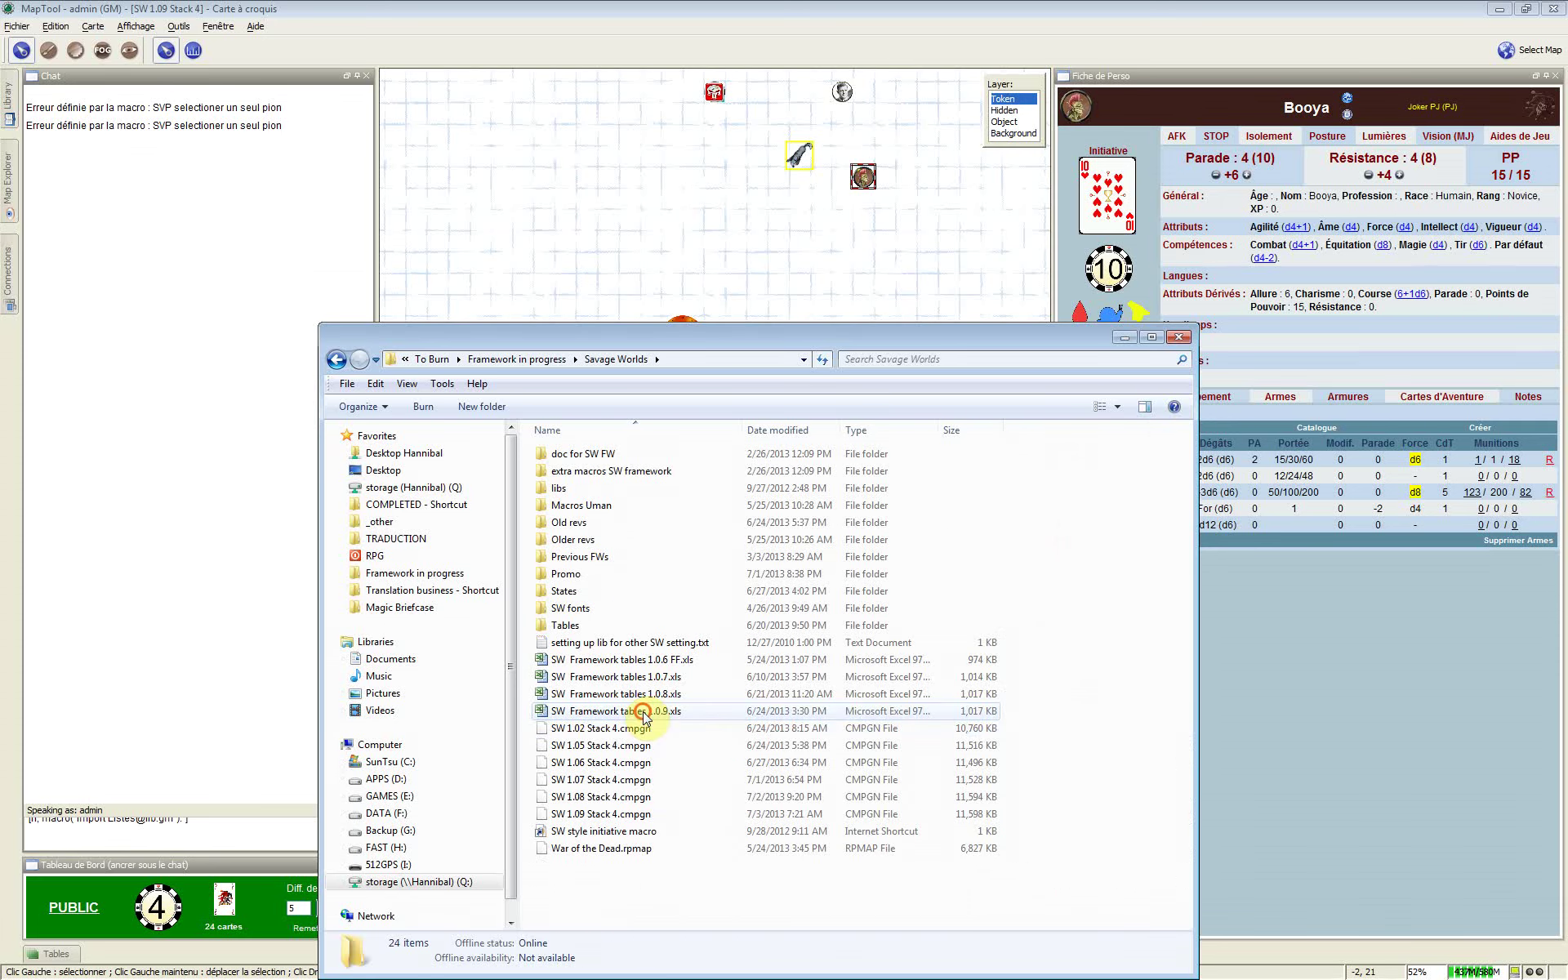
pyautogui.click(644, 711)
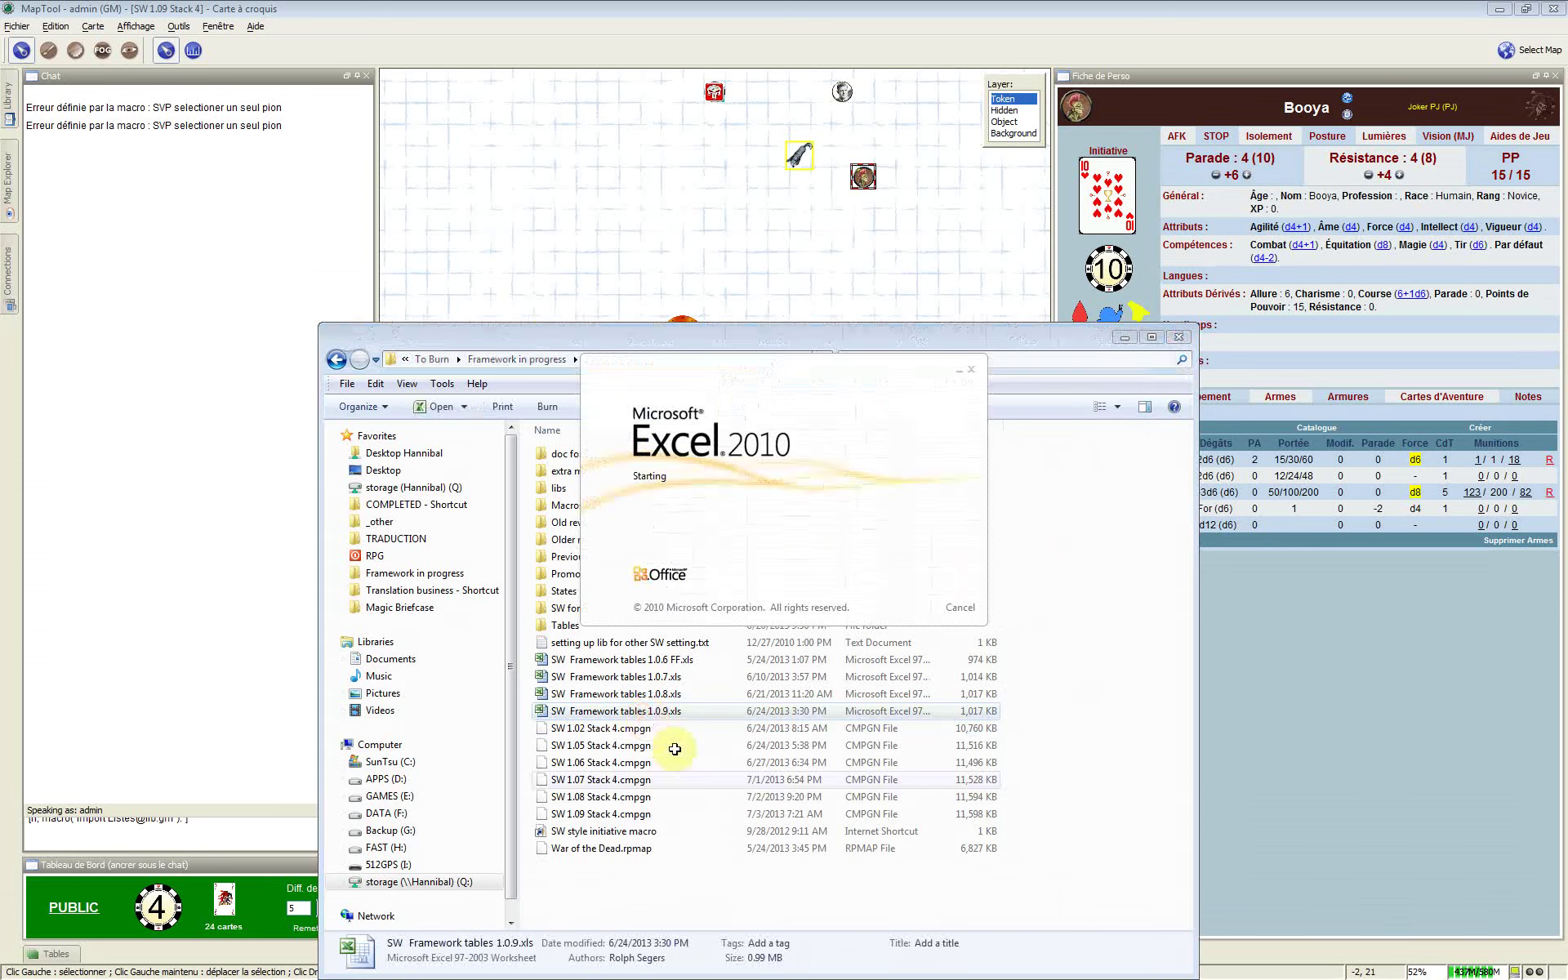
pyautogui.click(884, 245)
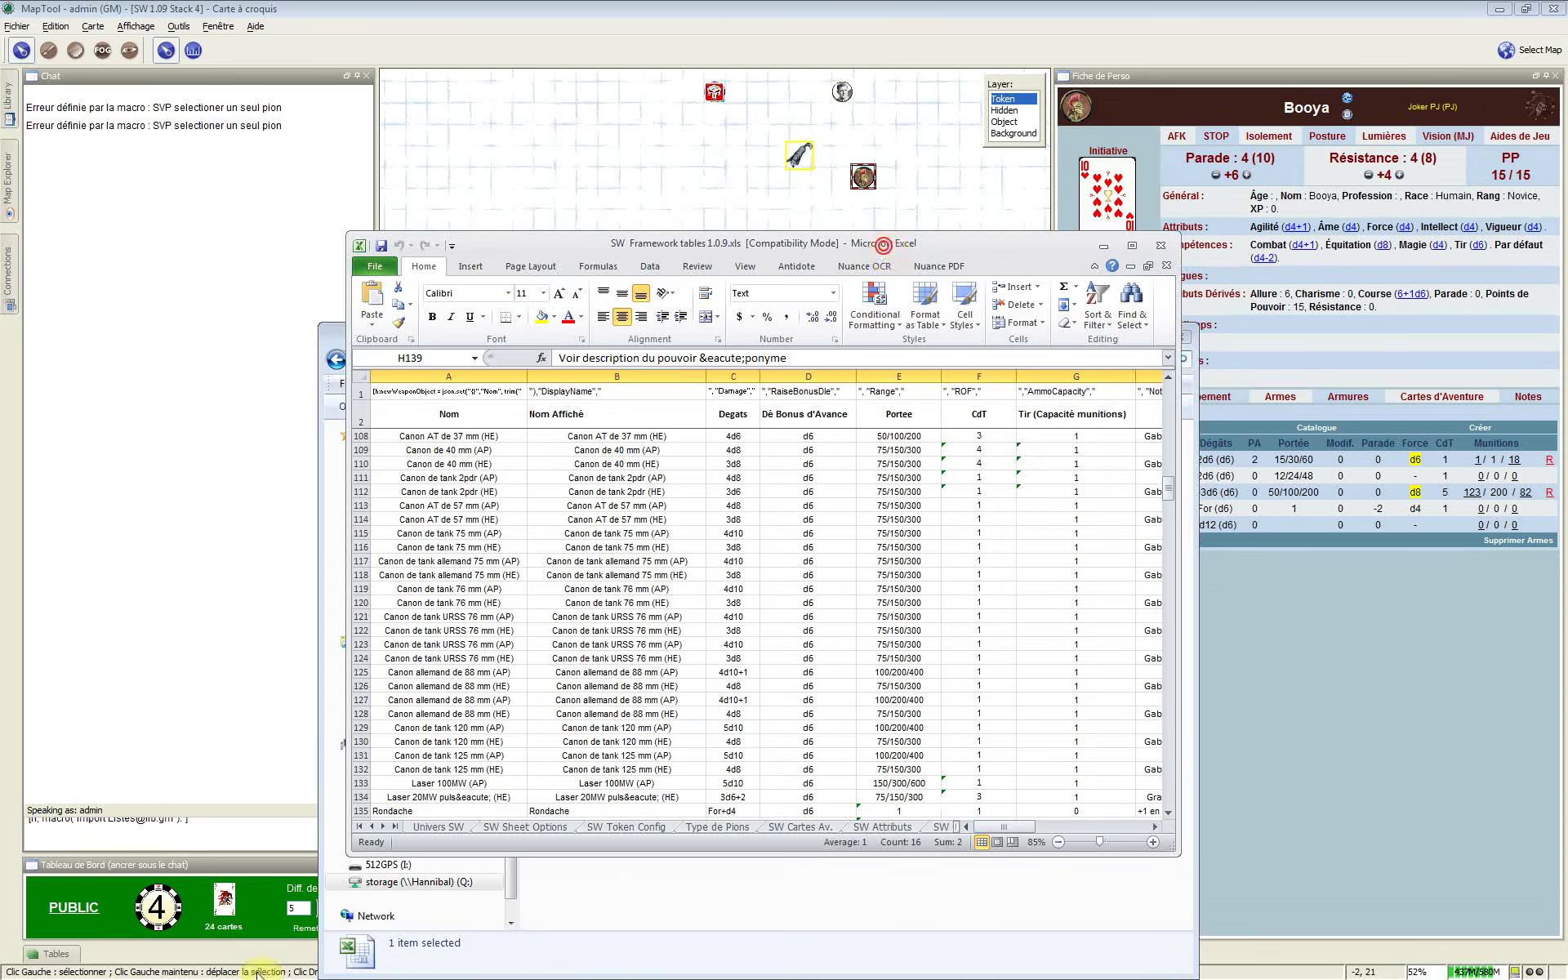
pyautogui.scroll(20, 423, 557)
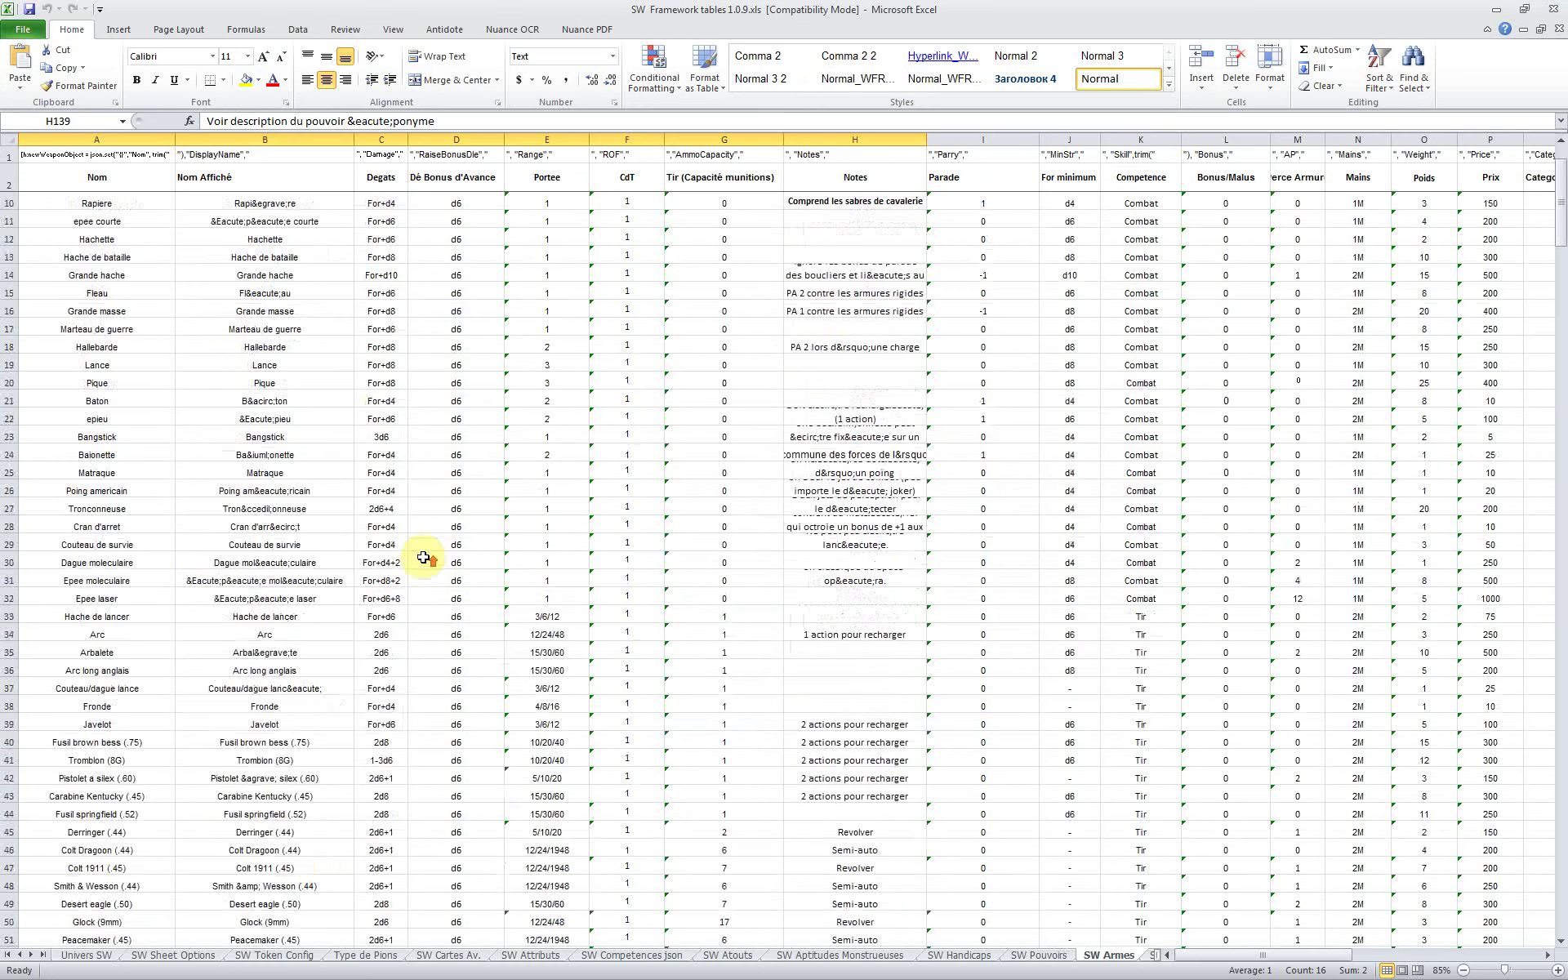
pyautogui.scroll(3, 423, 558)
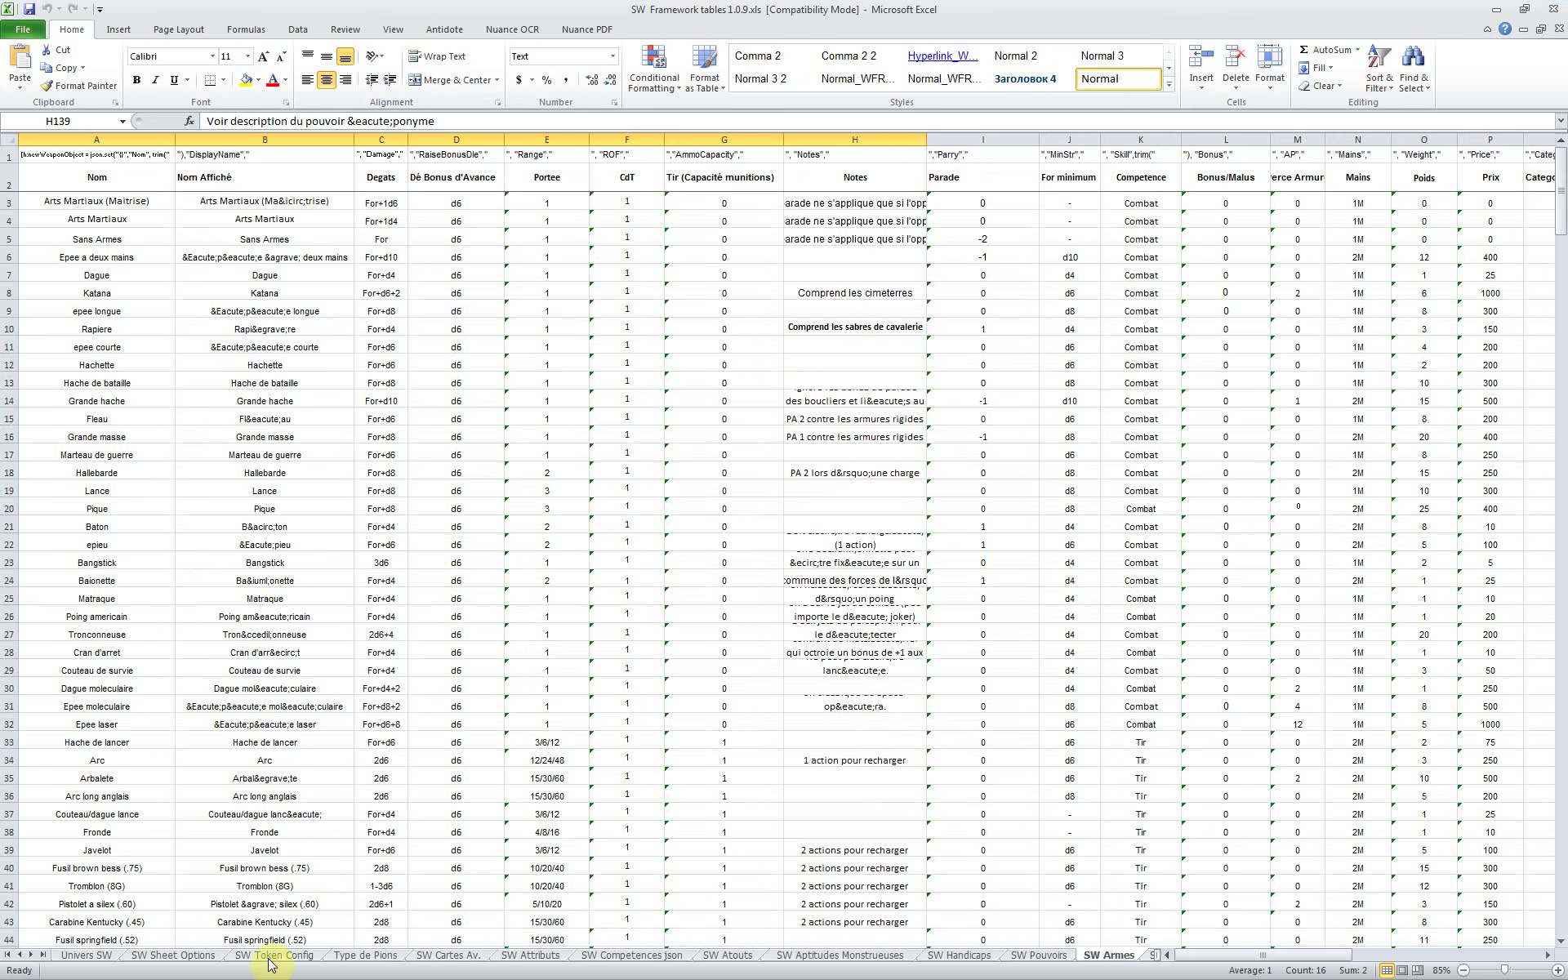
# Examine the SW Attributs sheet, highlighting the display names in B3:B17, rows 18 to 30, and row 17 in turn
pyautogui.click(525, 955)
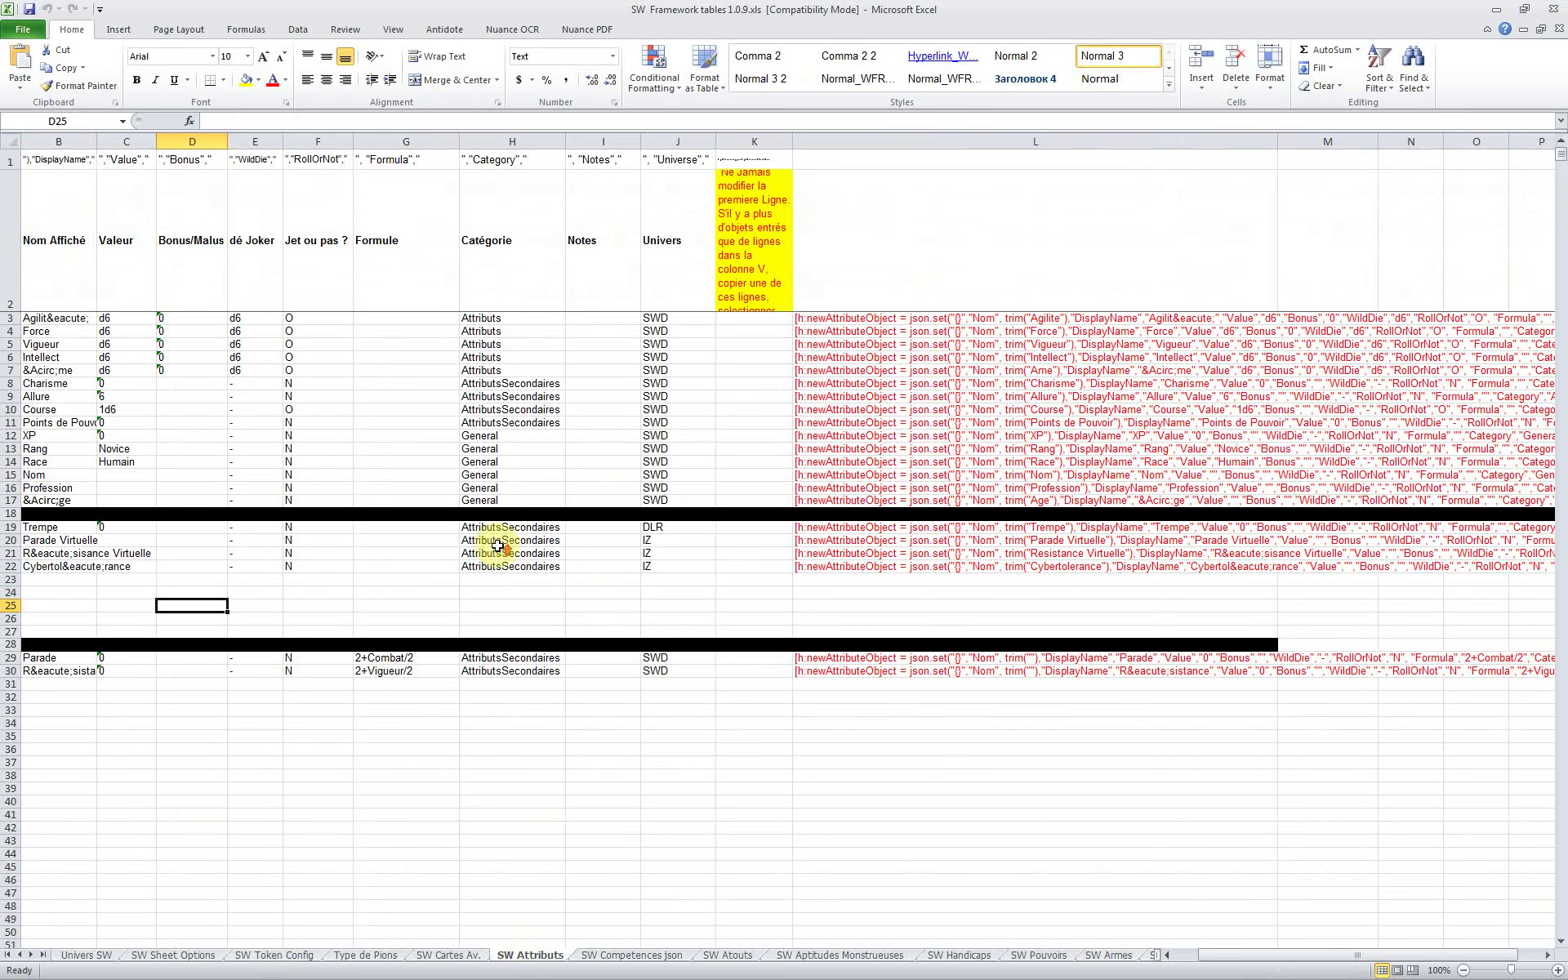
pyautogui.moveTo(55, 319); pyautogui.dragTo(49, 331)
pyautogui.moveTo(49, 504); pyautogui.dragTo(49, 504)
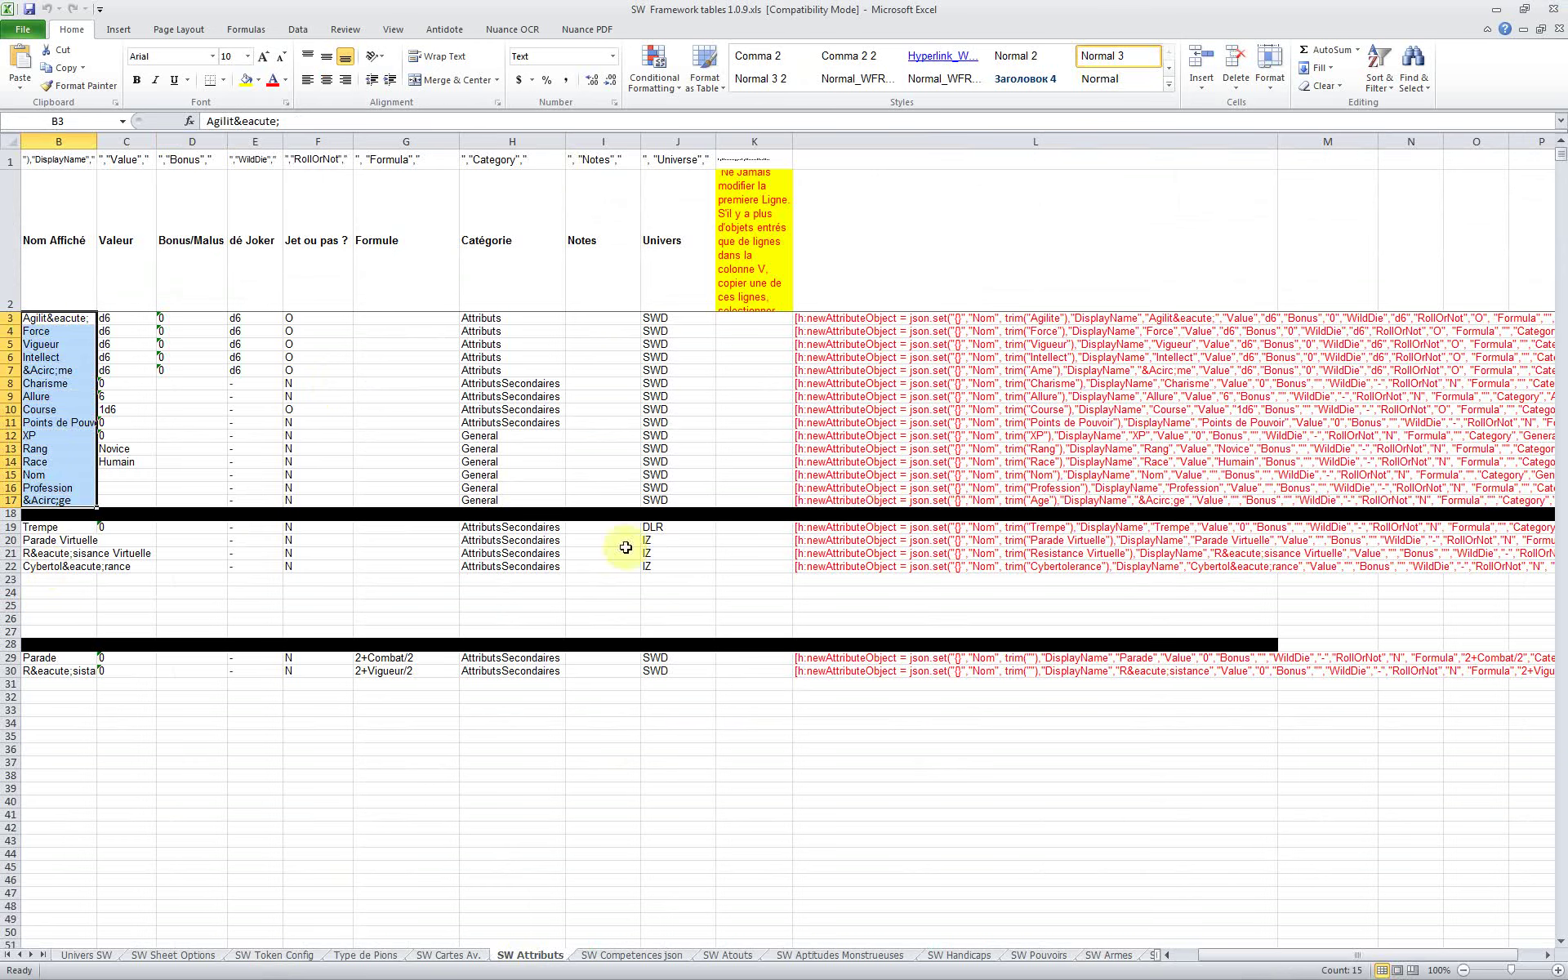
pyautogui.click(10, 513)
pyautogui.moveTo(27, 668); pyautogui.dragTo(32, 663)
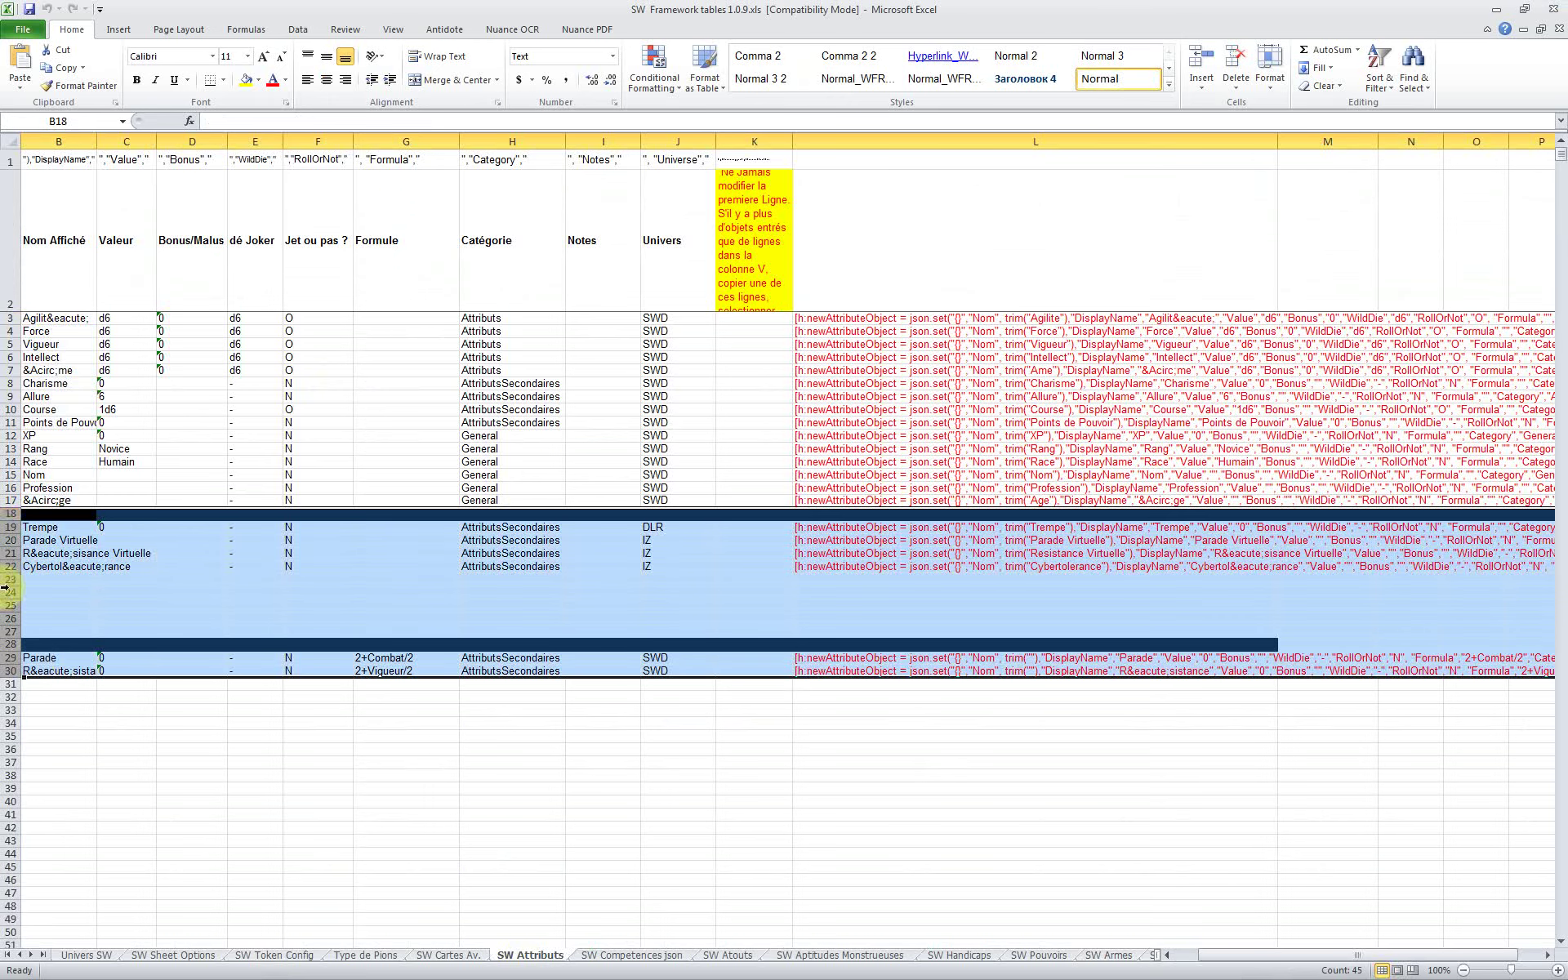
pyautogui.click(13, 499)
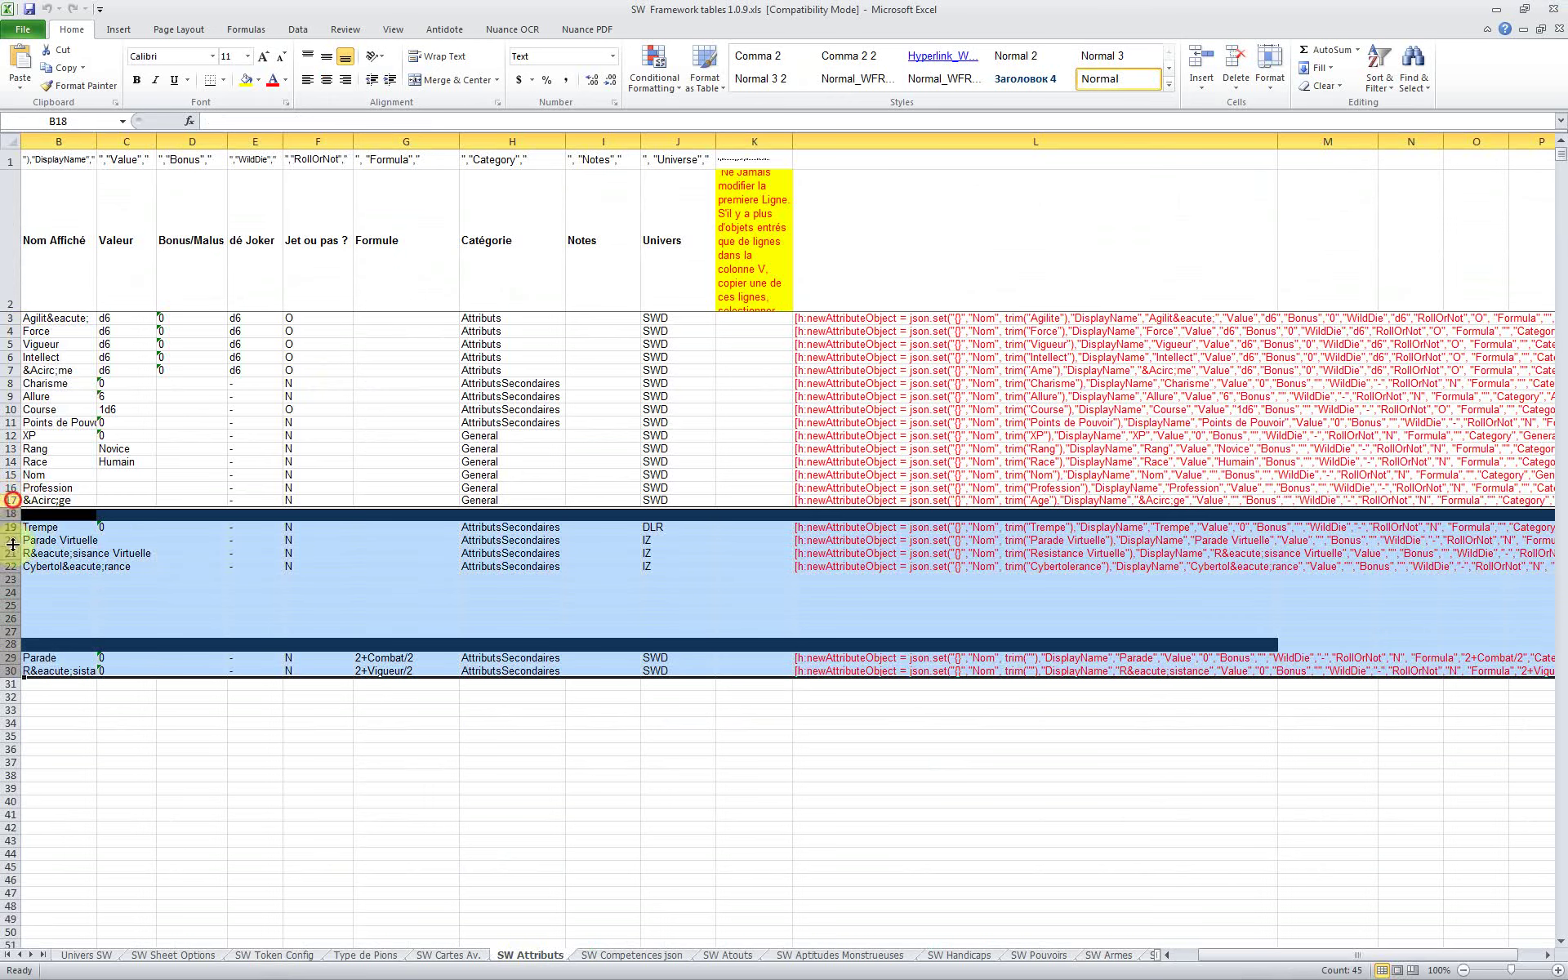
pyautogui.click(9, 500)
pyautogui.click(9, 499)
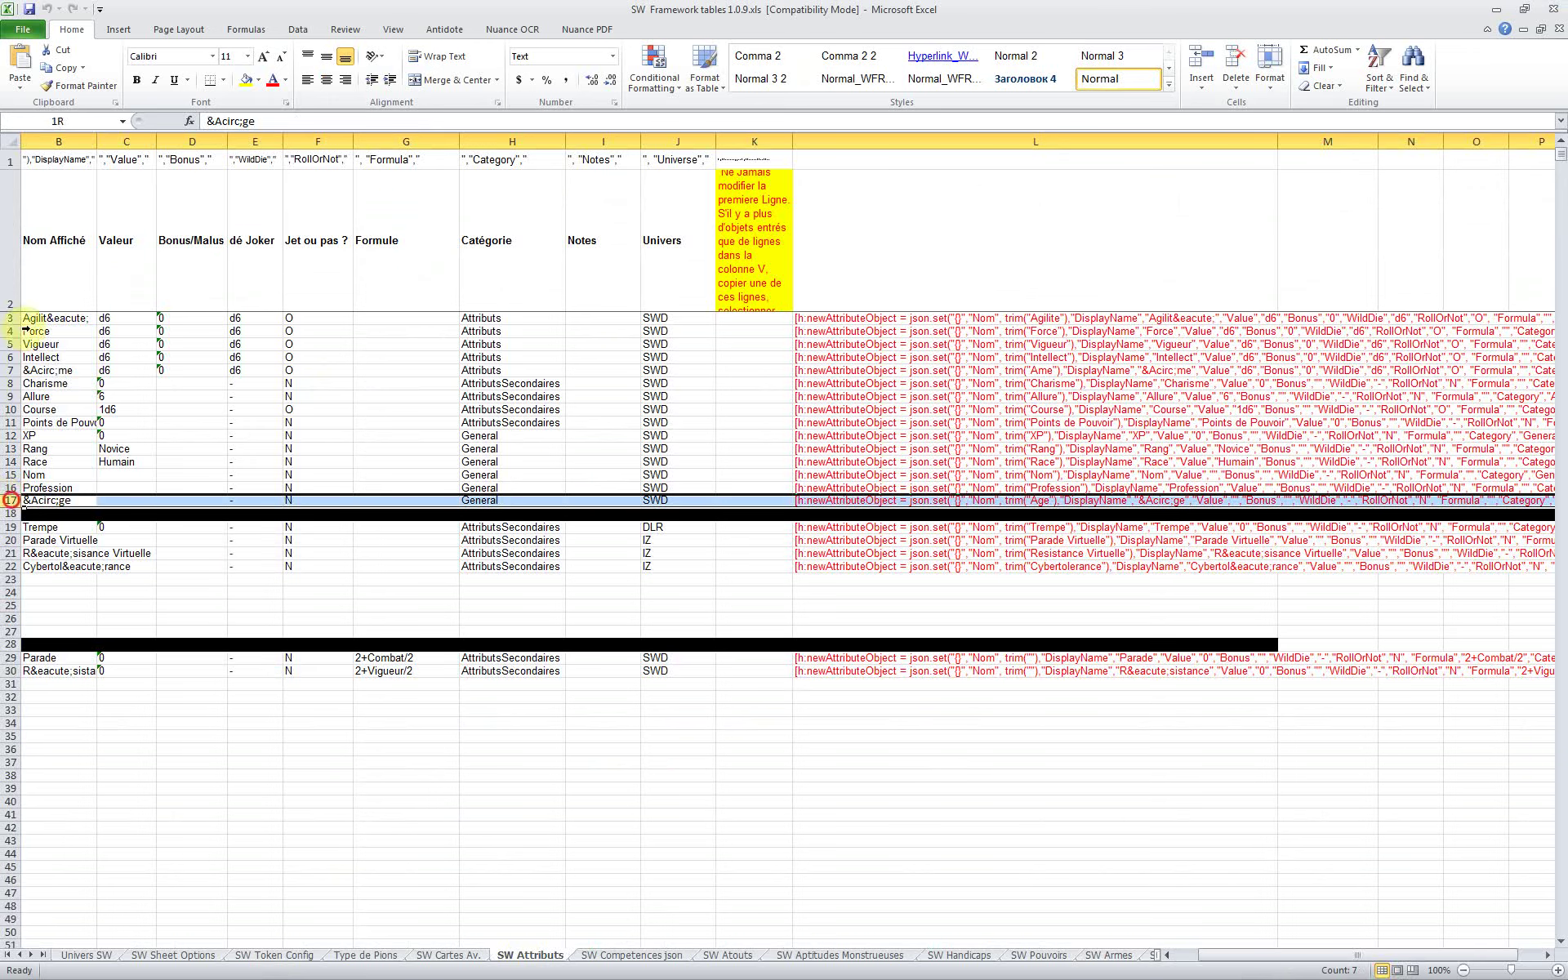
# Examine the attribute entries in rows 3 to 17, including their Formule and Jet ou pas ? columns
pyautogui.moveTo(26, 329); pyautogui.dragTo(27, 325)
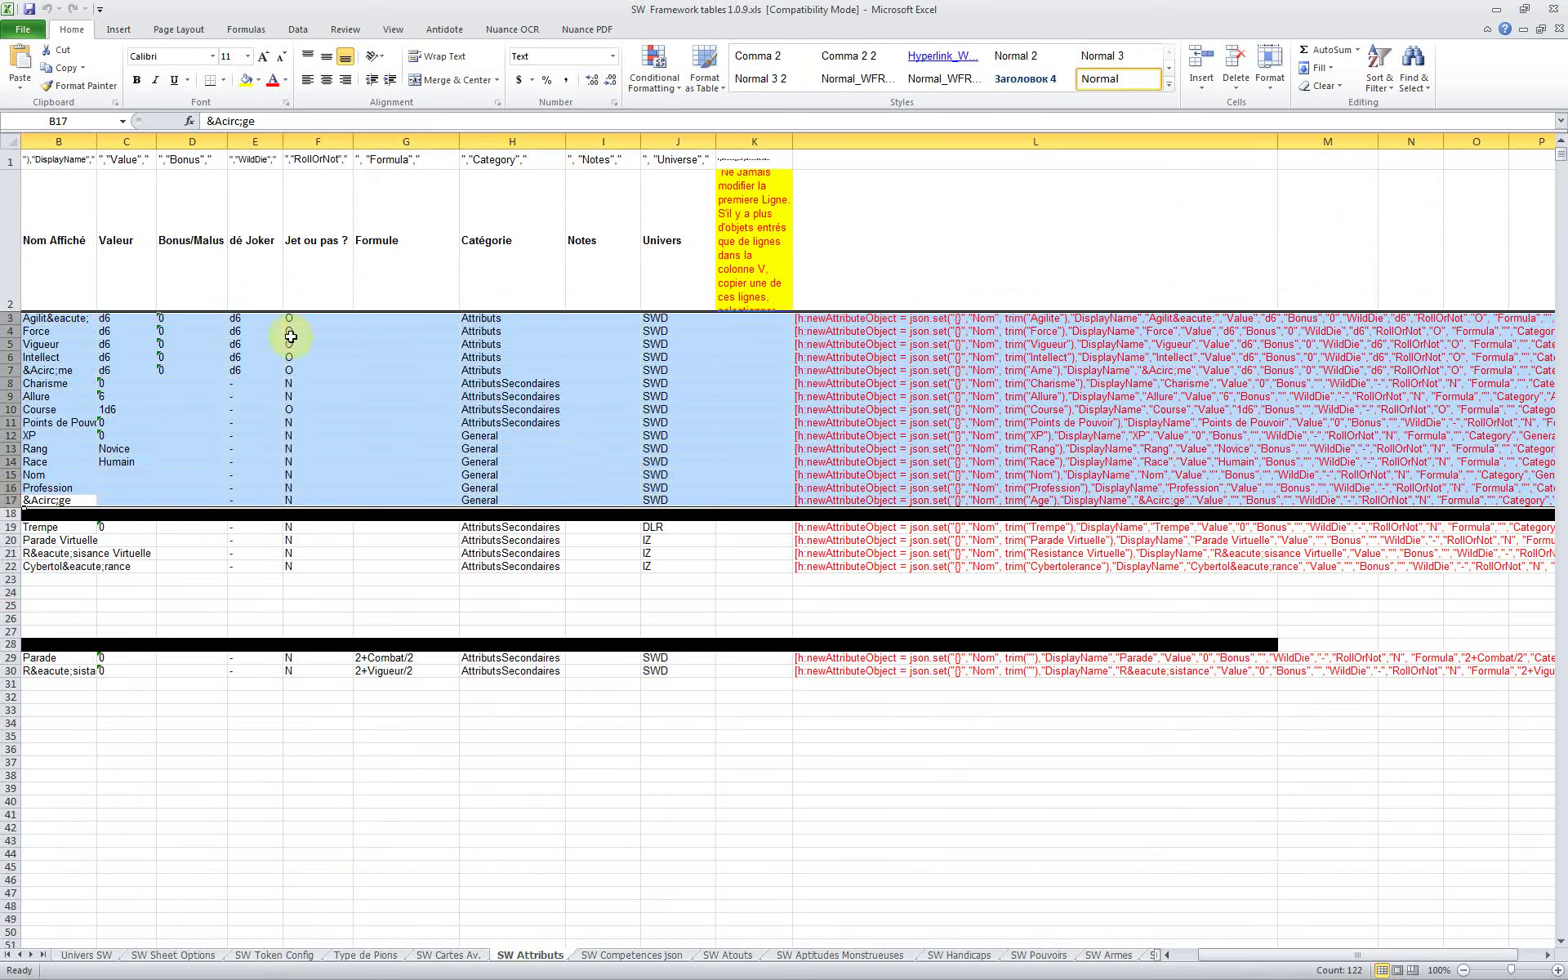
pyautogui.click(394, 320)
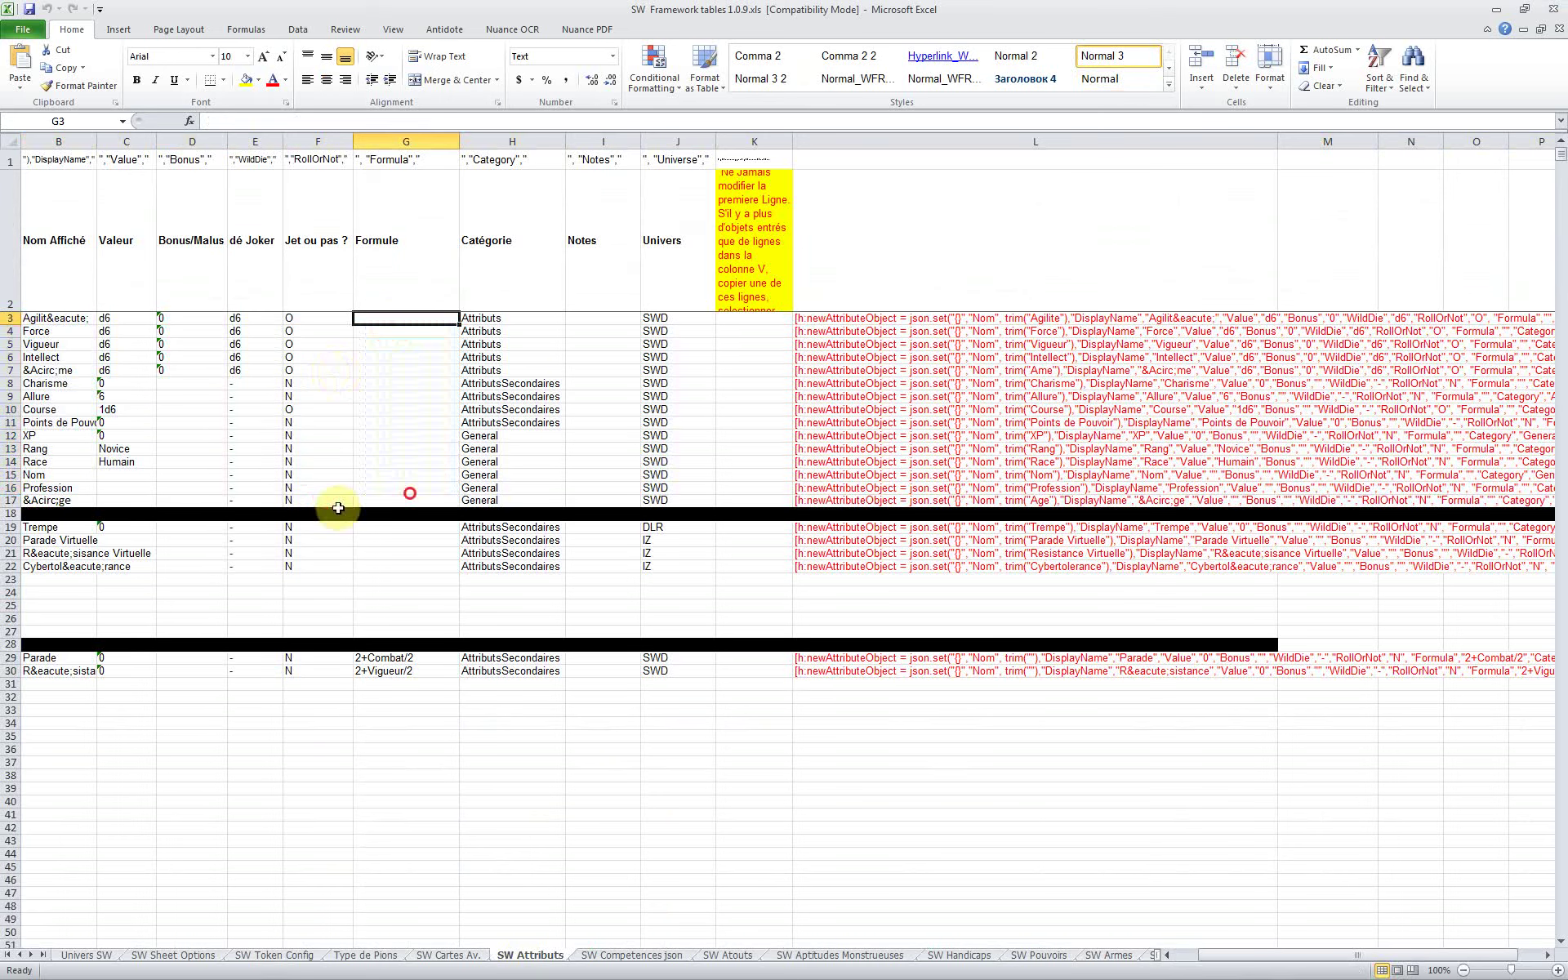
pyautogui.moveTo(393, 321); pyautogui.dragTo(410, 490)
pyautogui.moveTo(316, 496); pyautogui.dragTo(326, 374)
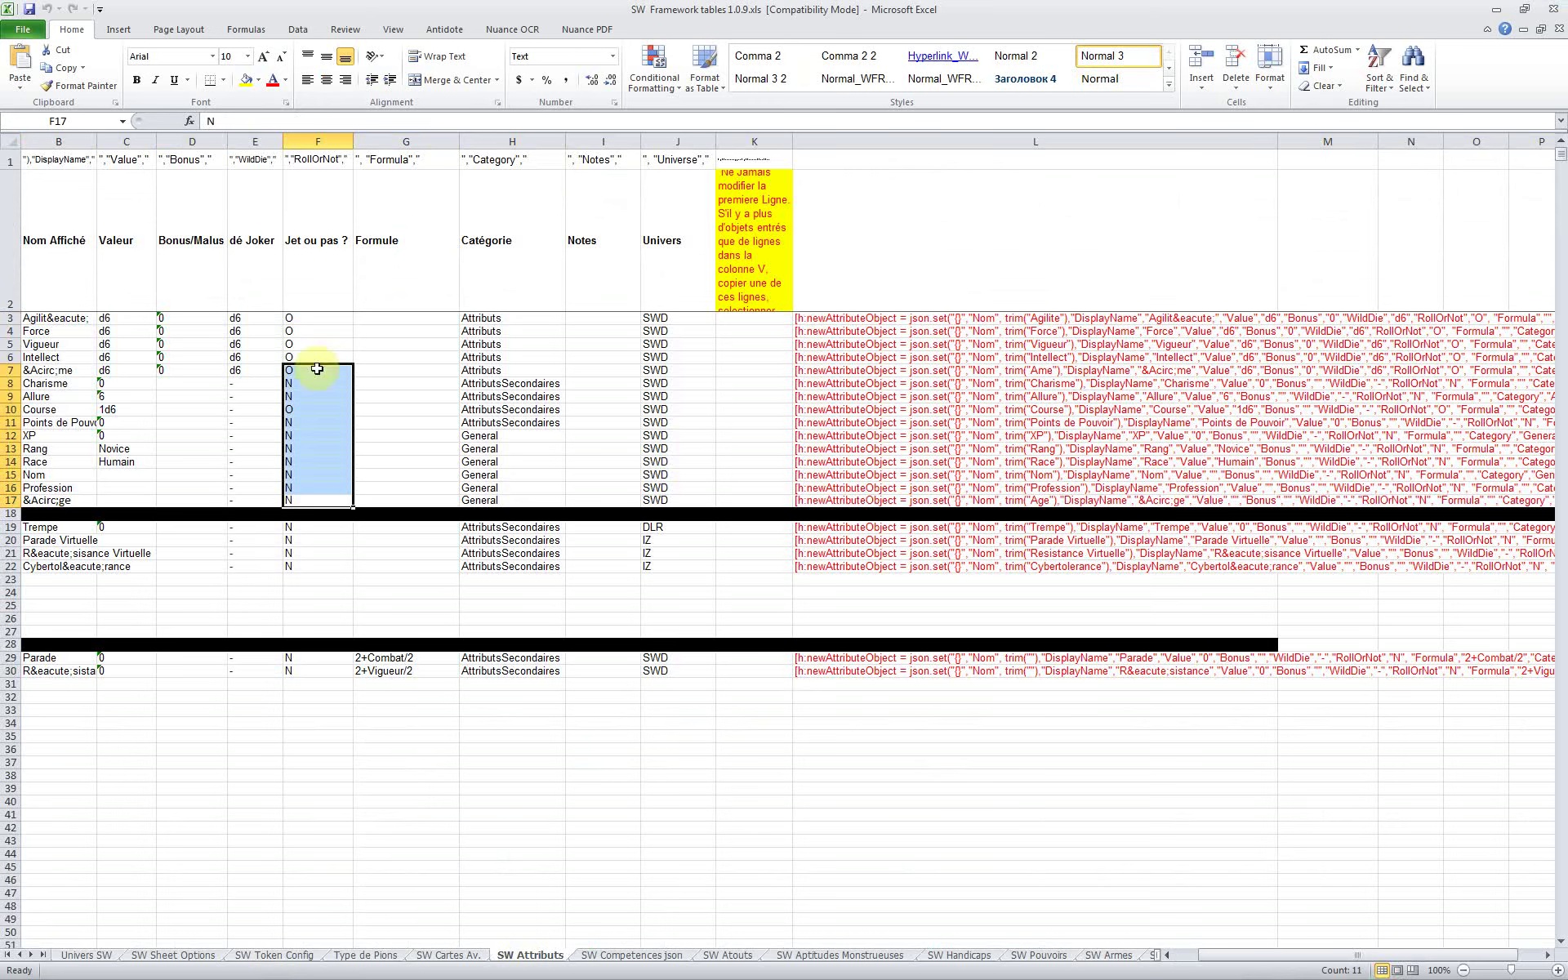
# Inspect the displayed names of Agilité, Force and Points de Pouvoir, plus the Jet ou pas ? cells for Course and XP
pyautogui.click(62, 317)
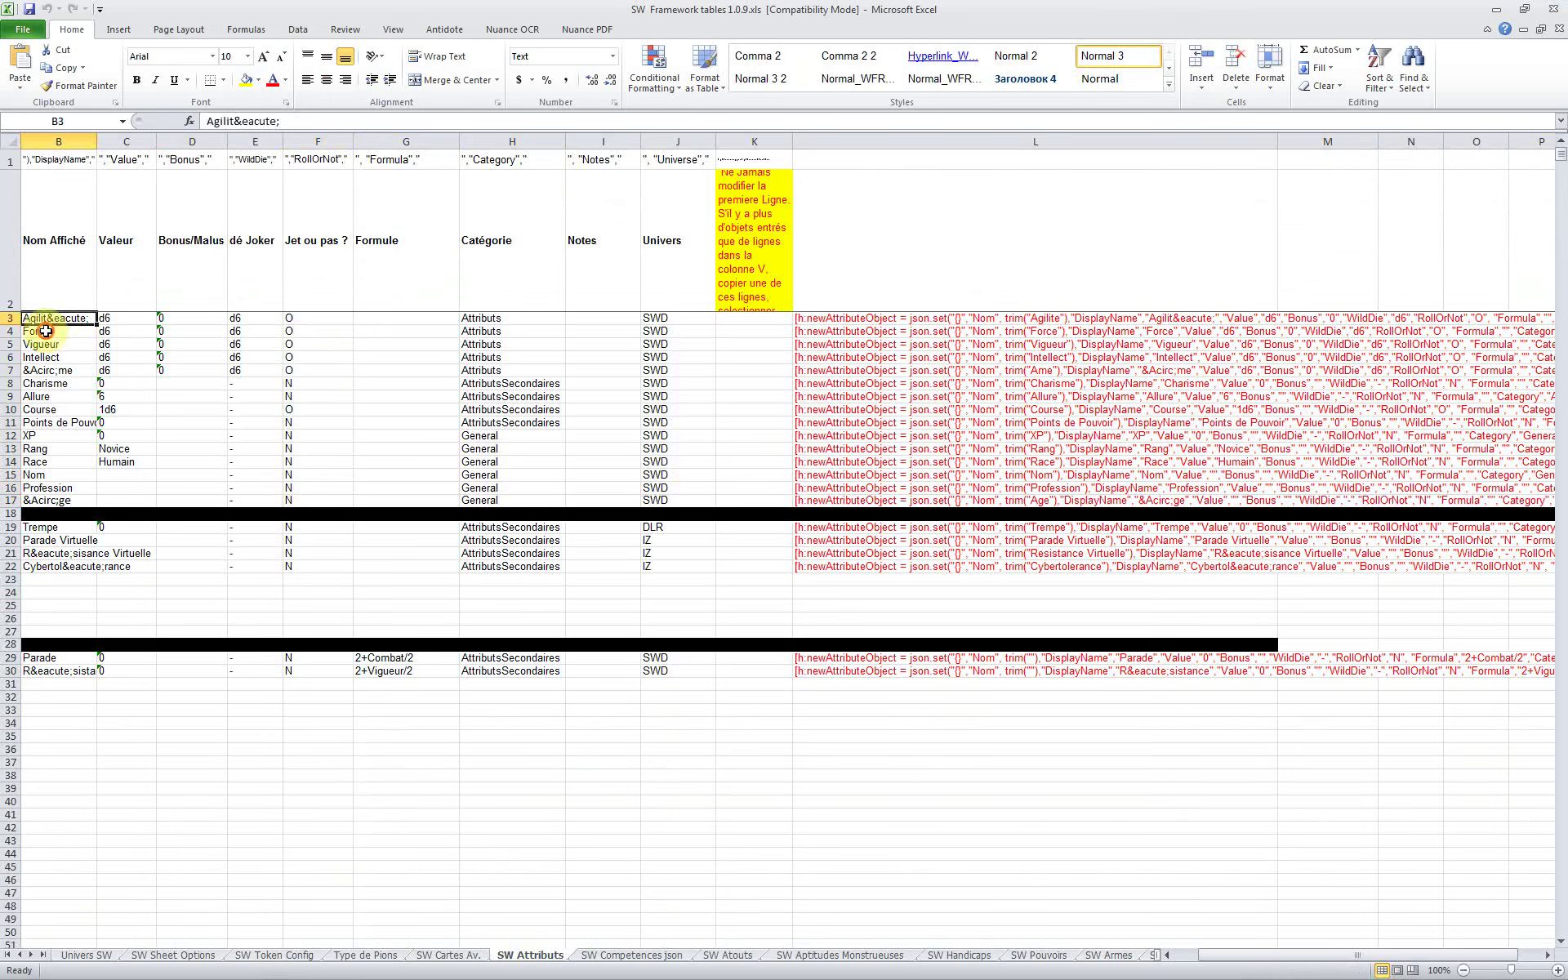
pyautogui.click(45, 331)
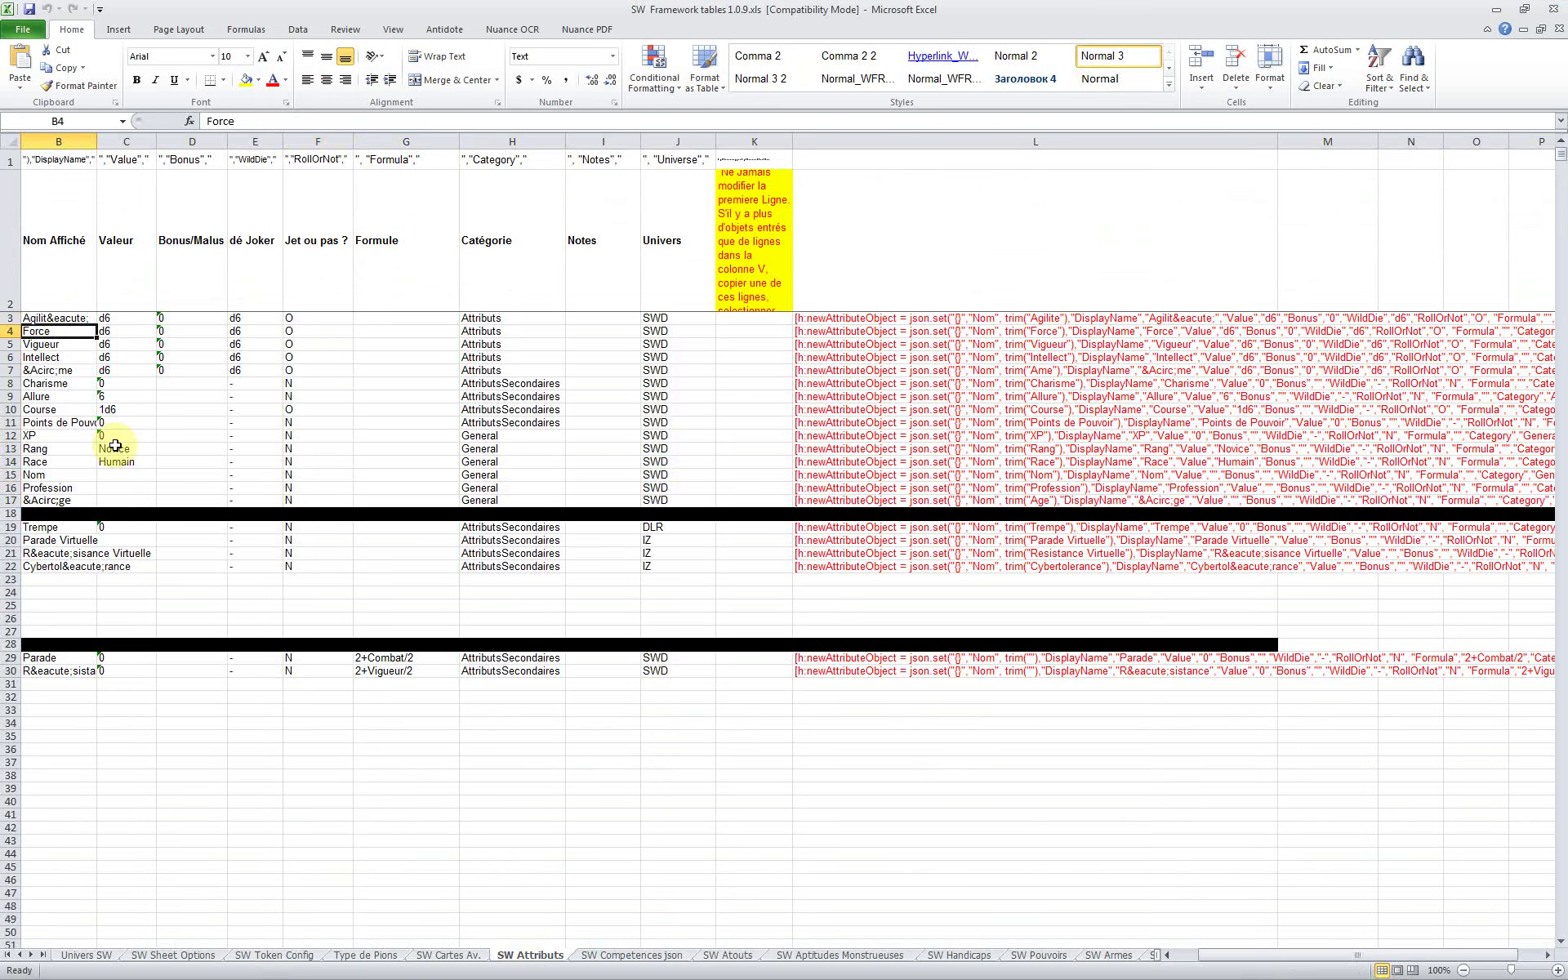
pyautogui.click(42, 423)
pyautogui.press('Up')
pyautogui.click(302, 410)
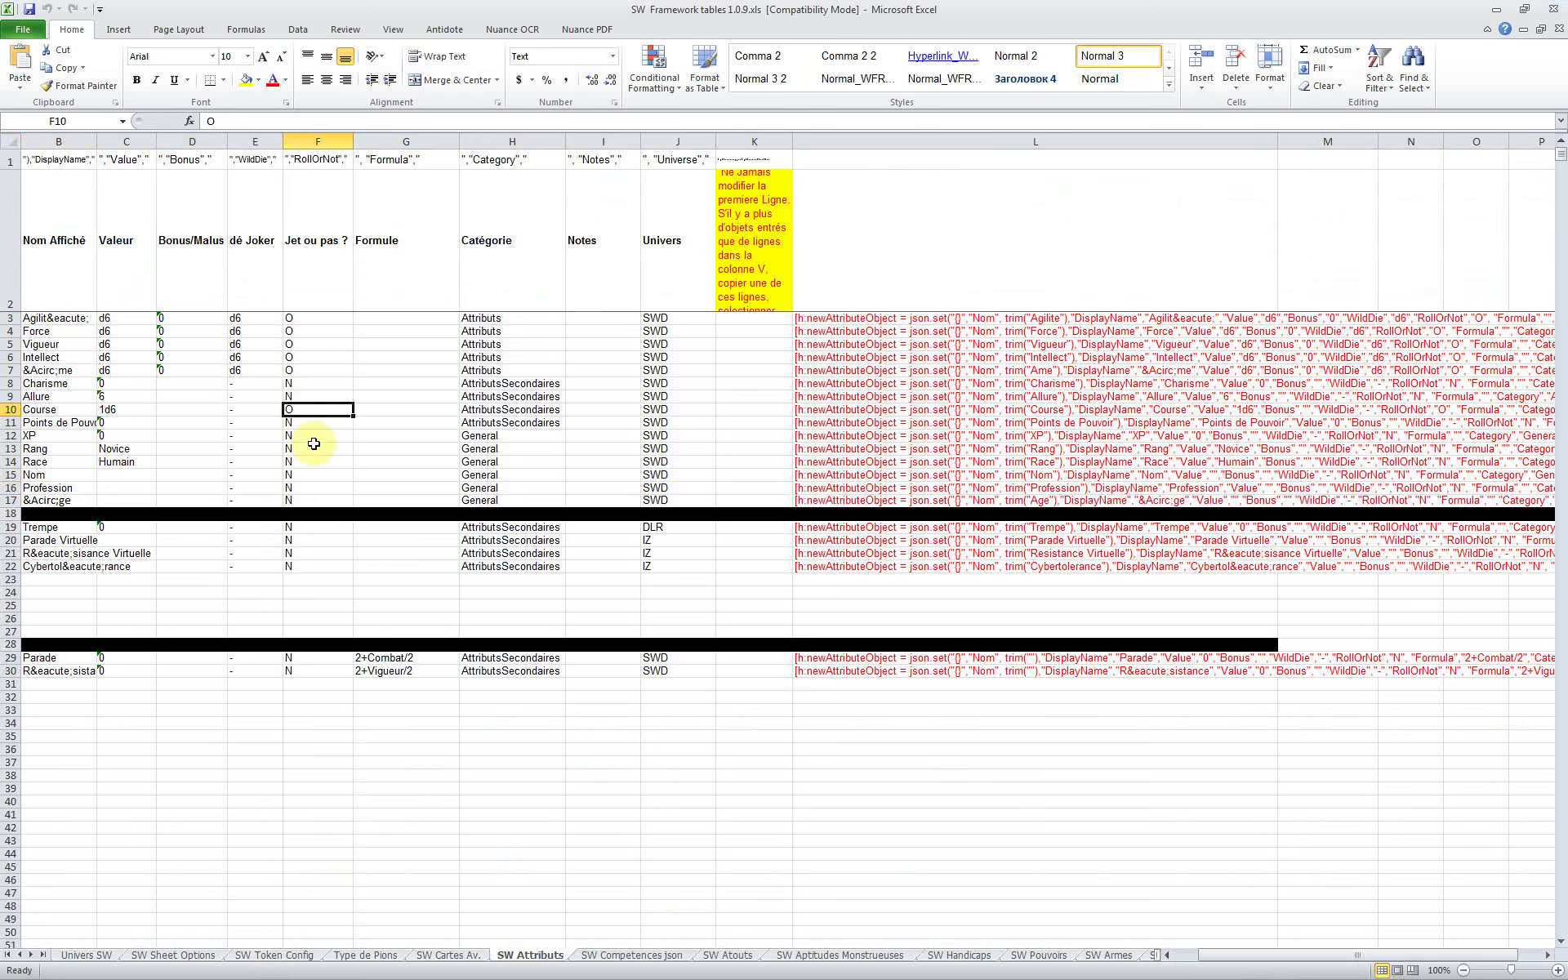
pyautogui.click(313, 436)
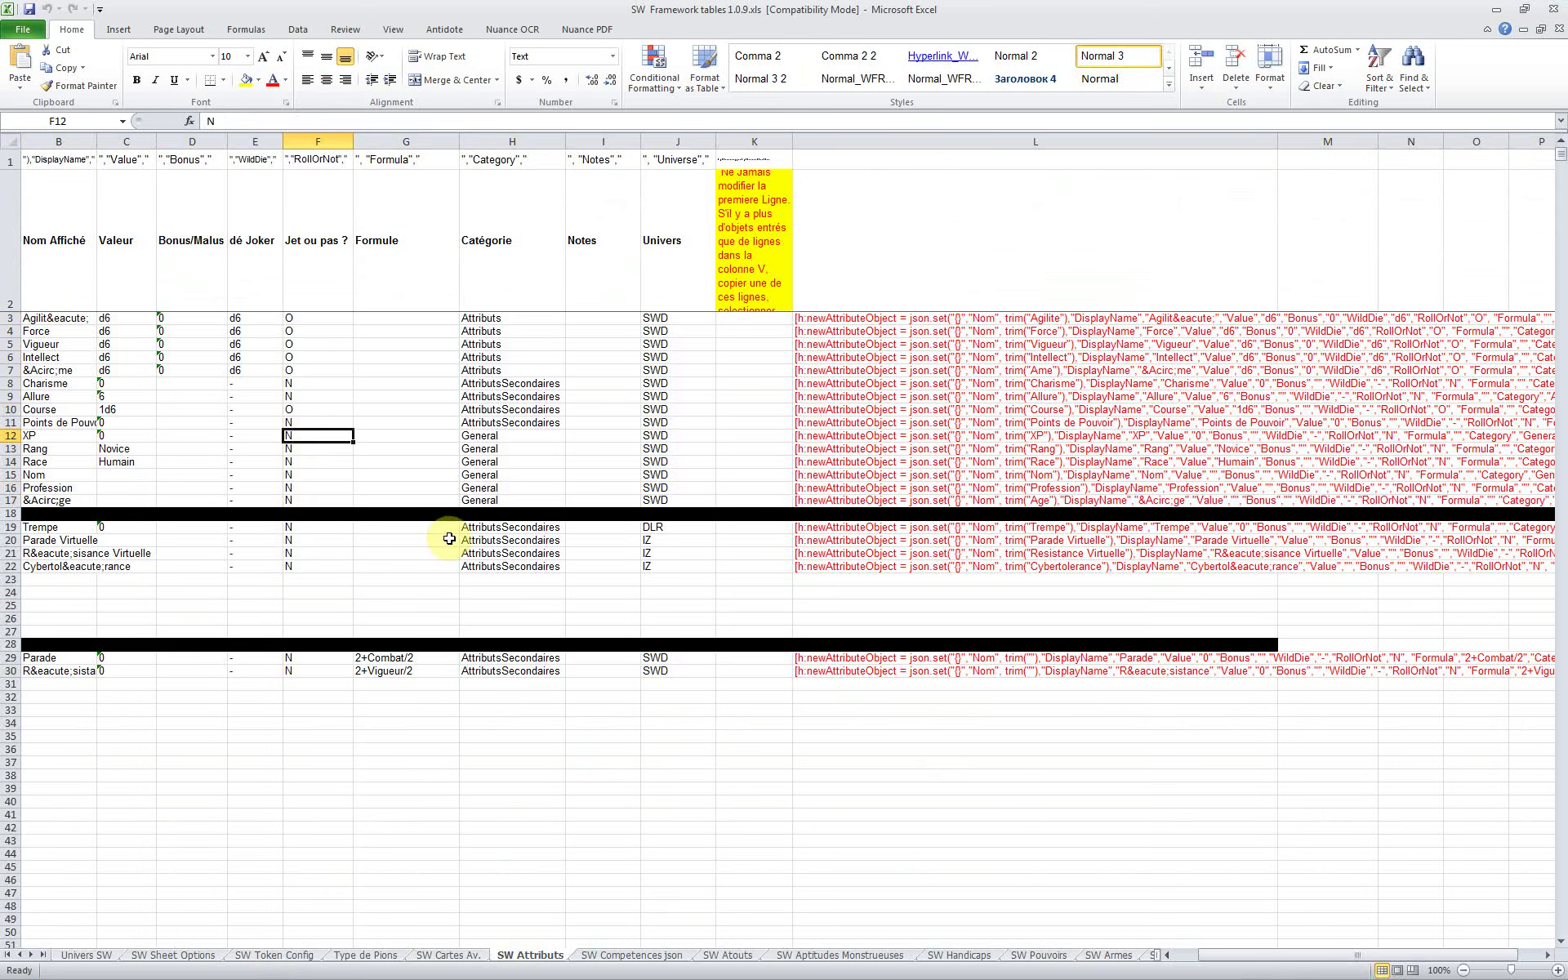
# Select the generated attribute code in cells L3 to L17 and review the formula behind it
pyautogui.click(827, 317)
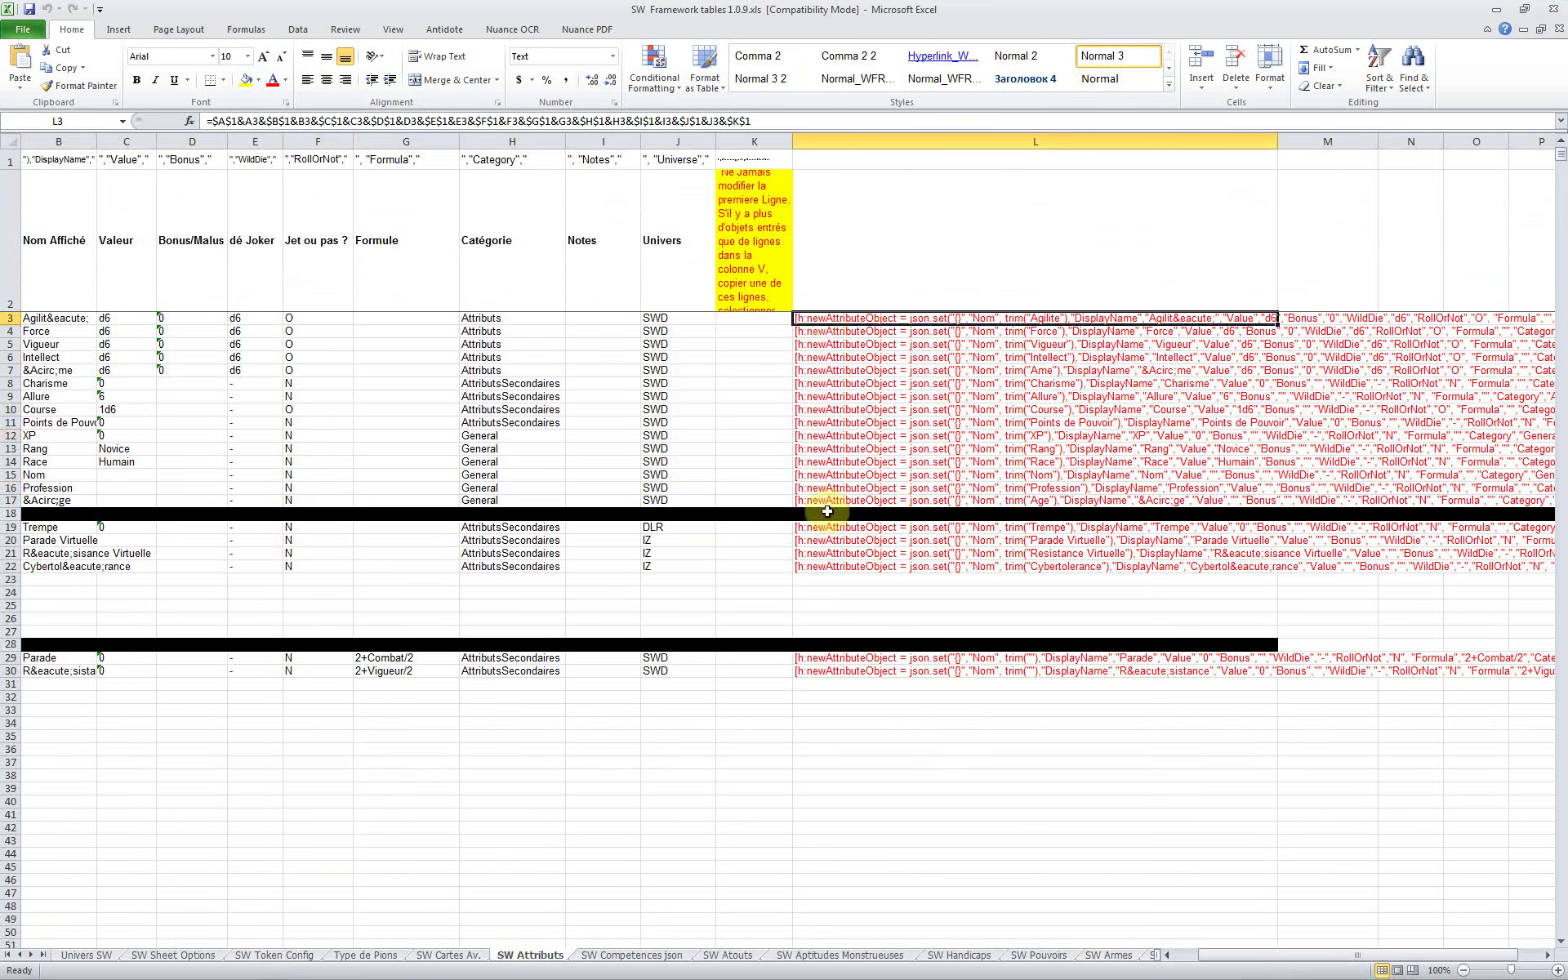
pyautogui.moveTo(827, 511); pyautogui.dragTo(833, 499)
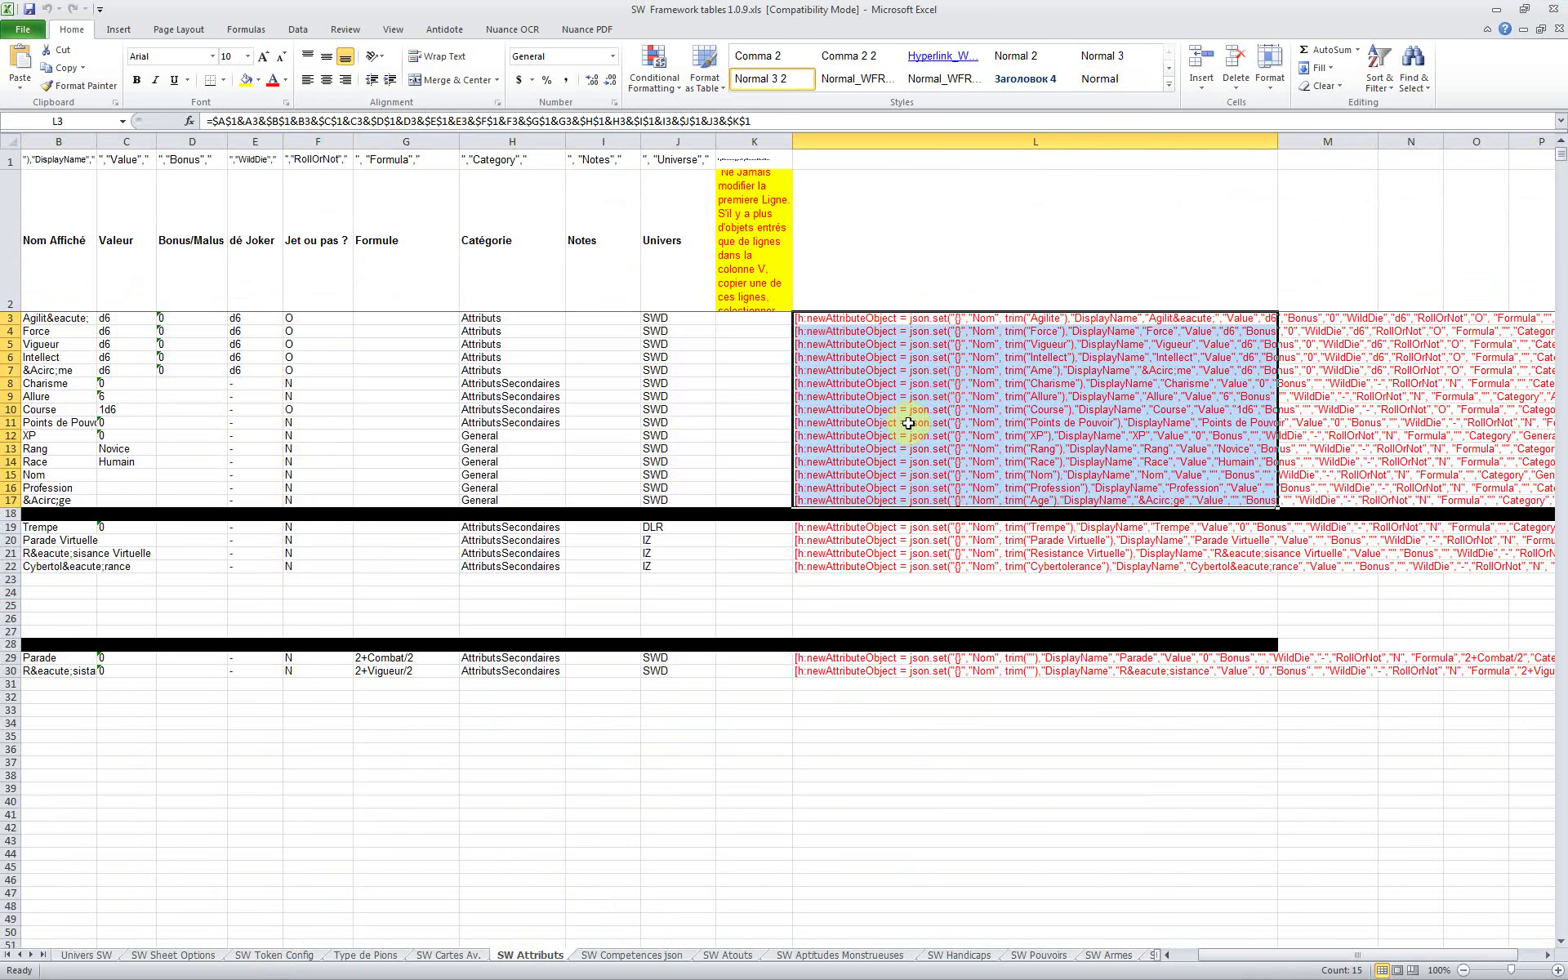
pyautogui.click(38, 312)
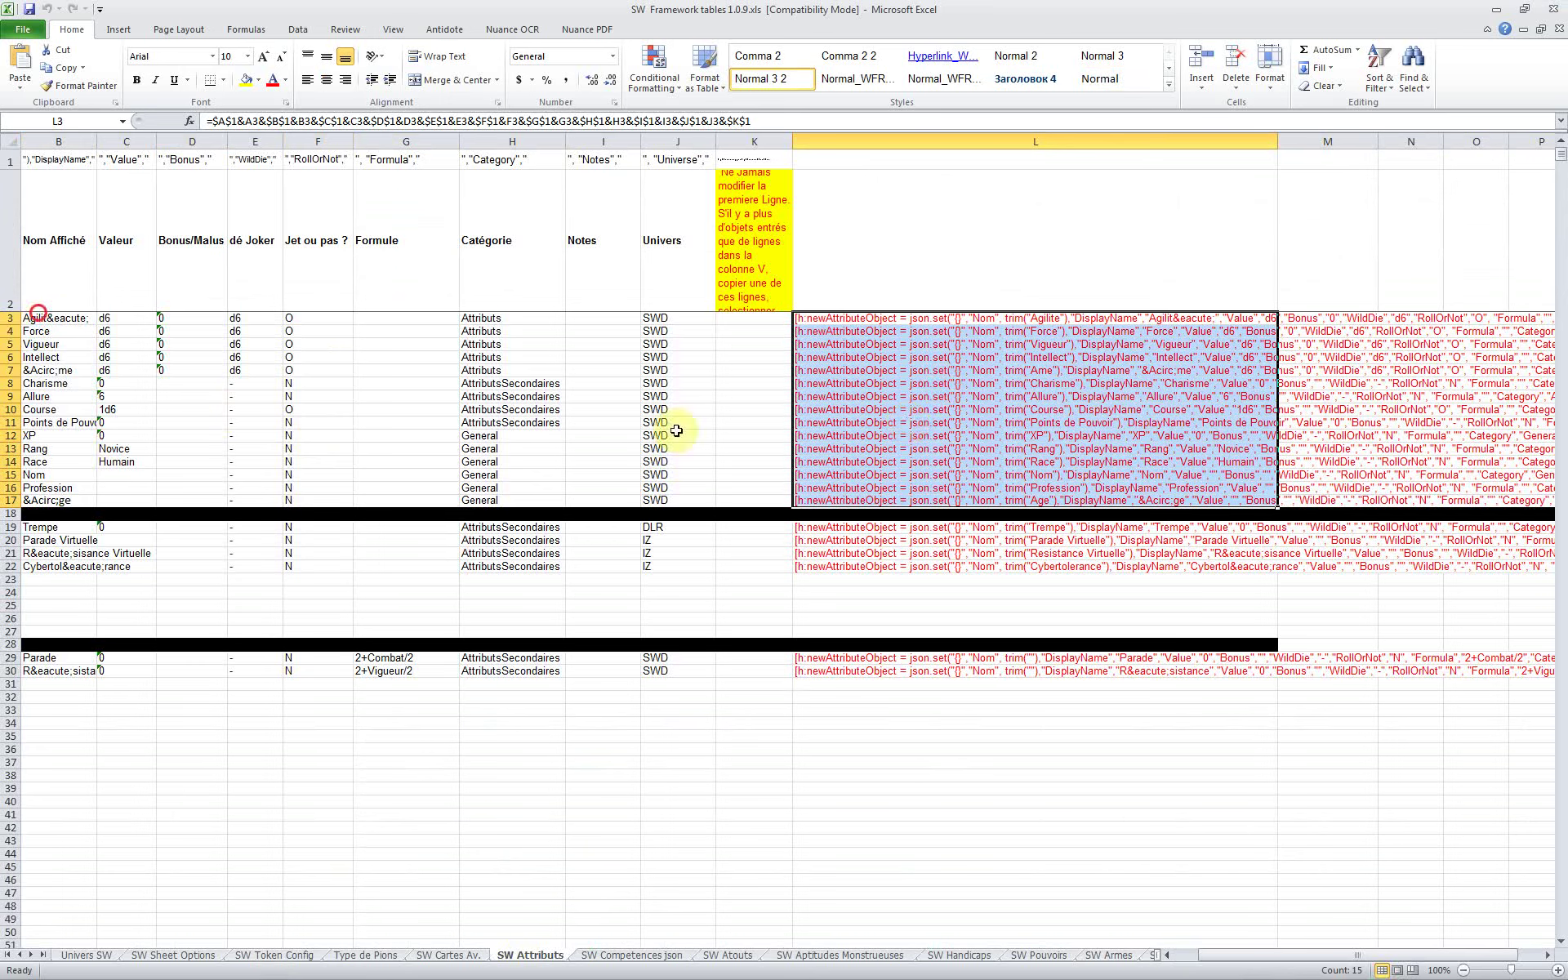
pyautogui.moveTo(677, 430); pyautogui.dragTo(694, 451)
pyautogui.moveTo(880, 320); pyautogui.dragTo(919, 496)
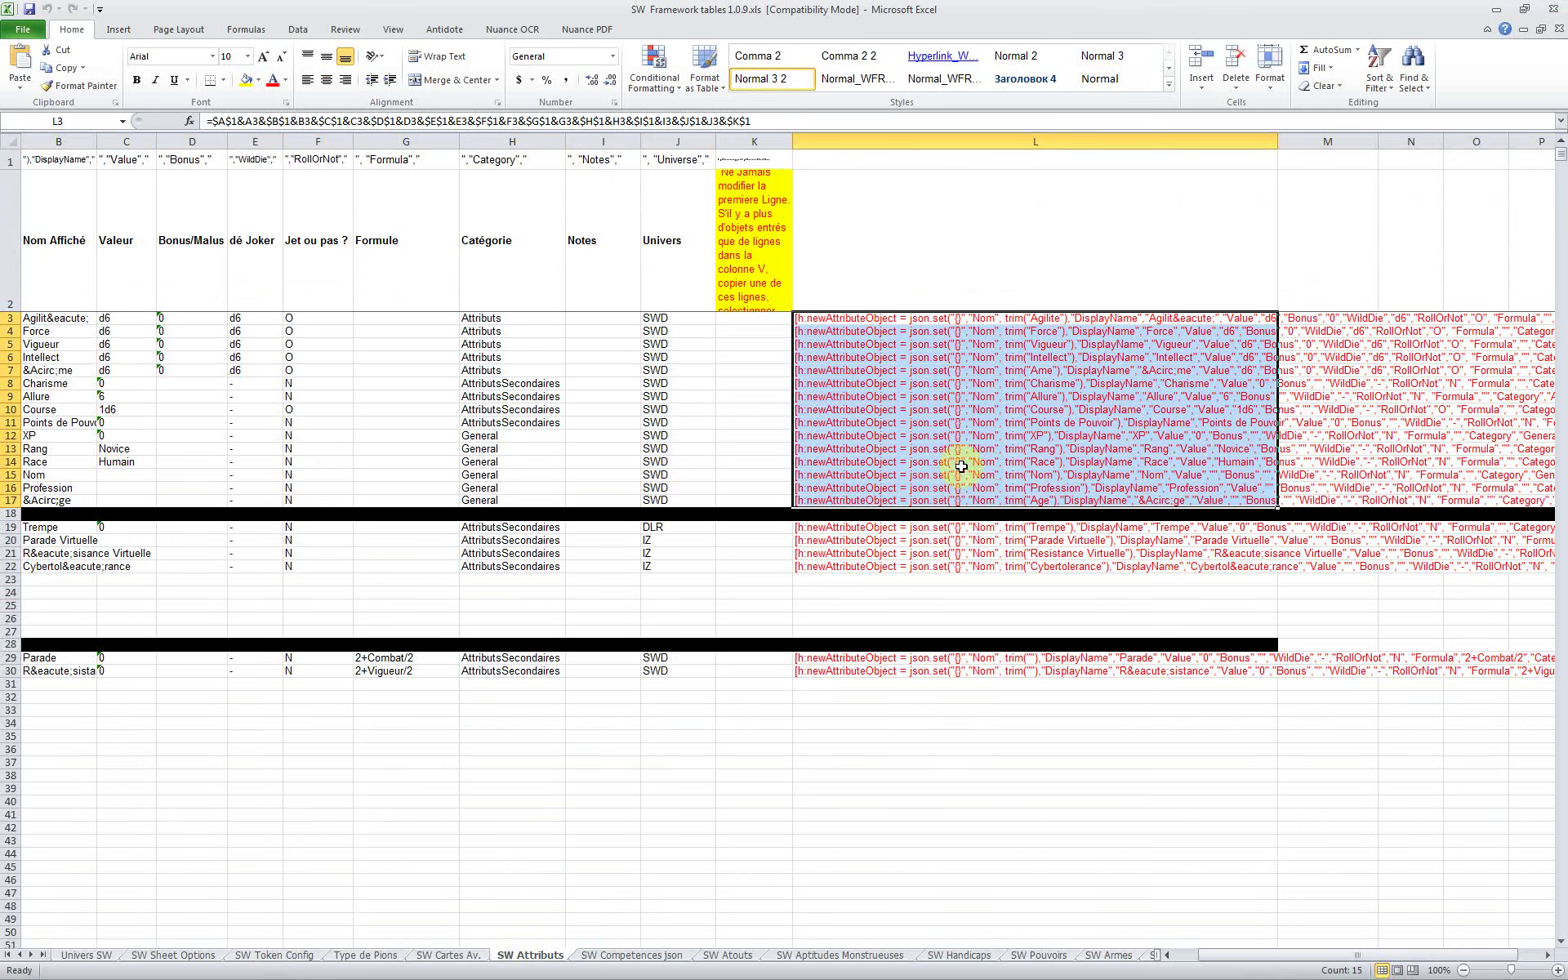
# Open the SW Competences json sheet and widen the Nom Affiché column to fit its longest entries
pyautogui.click(612, 958)
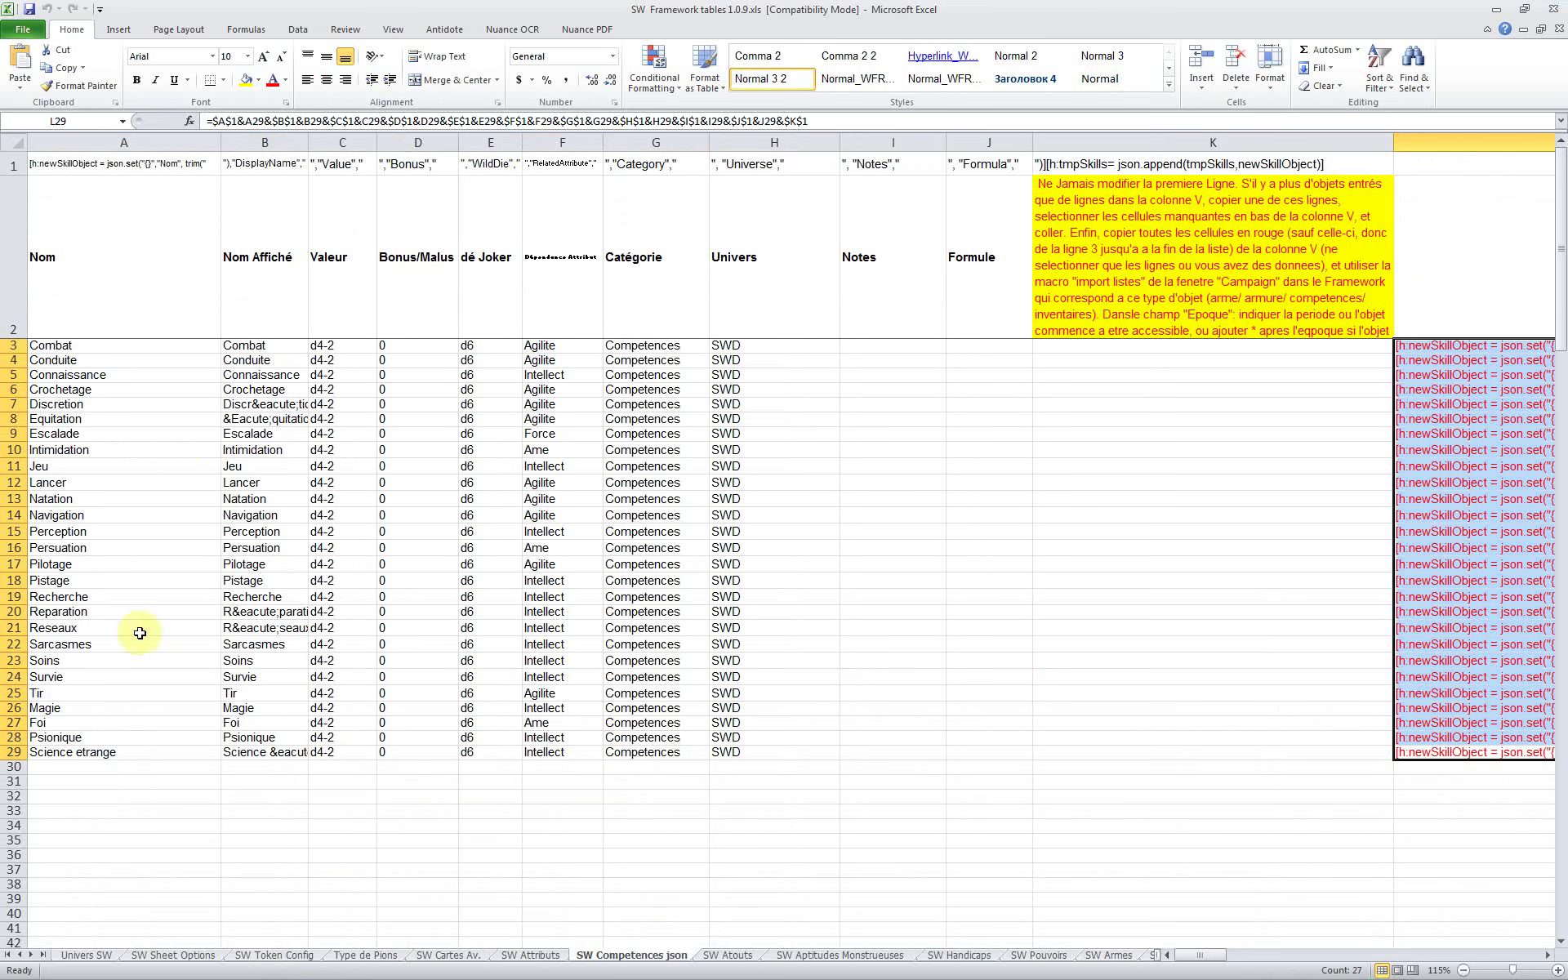
pyautogui.click(128, 347)
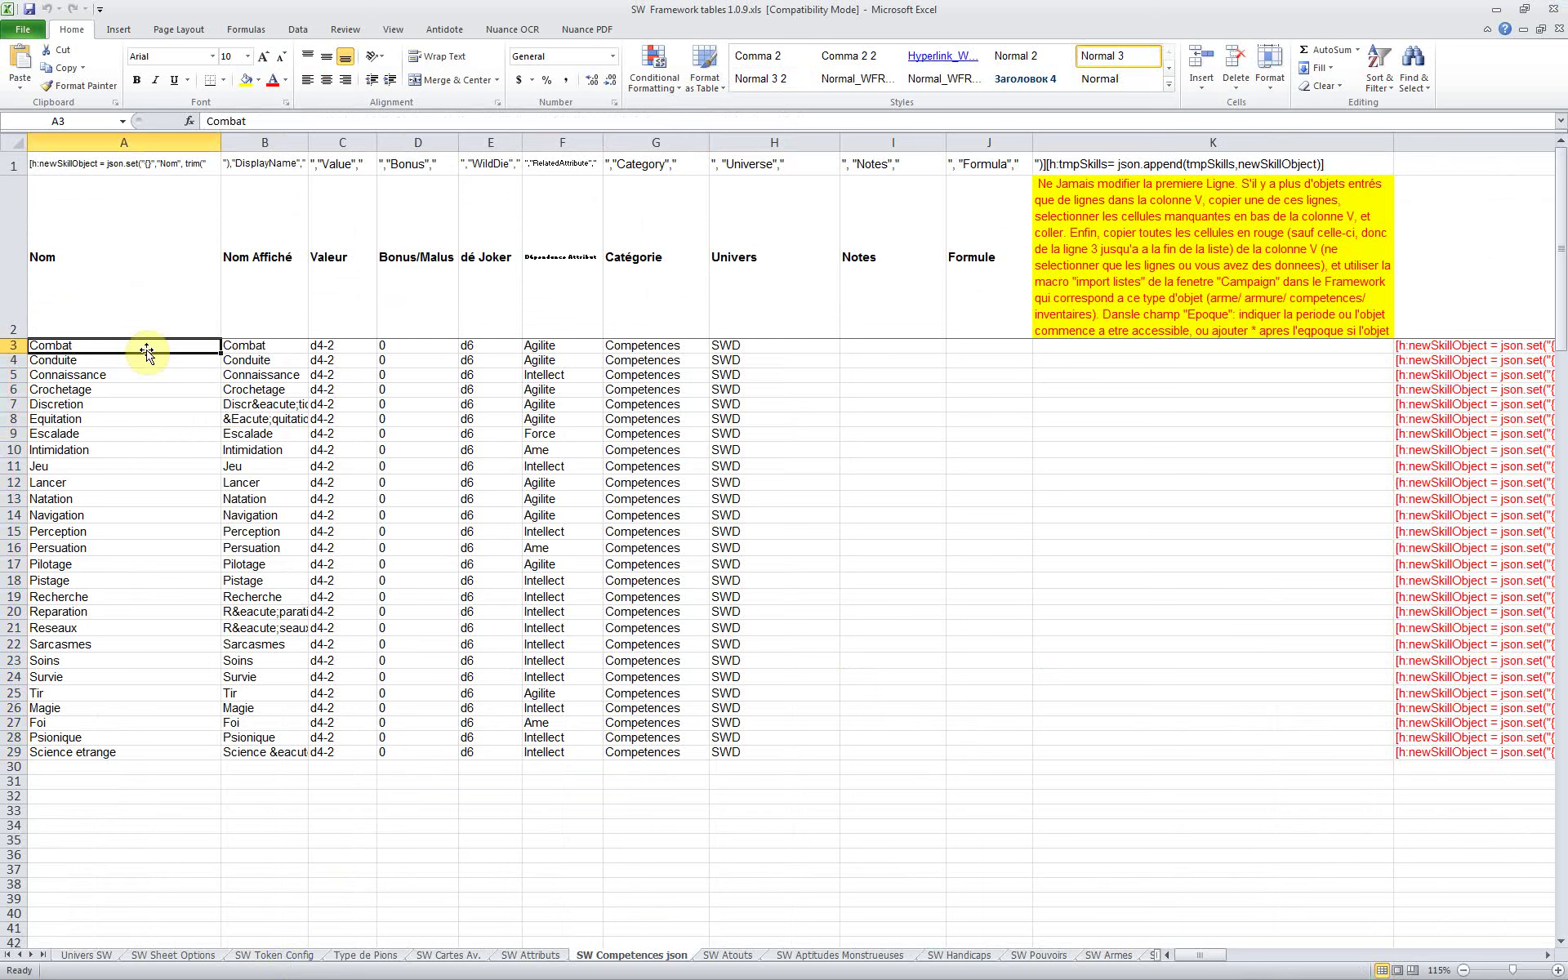
pyautogui.click(158, 349)
pyautogui.moveTo(255, 343); pyautogui.dragTo(259, 752)
pyautogui.moveTo(313, 143); pyautogui.dragTo(358, 156)
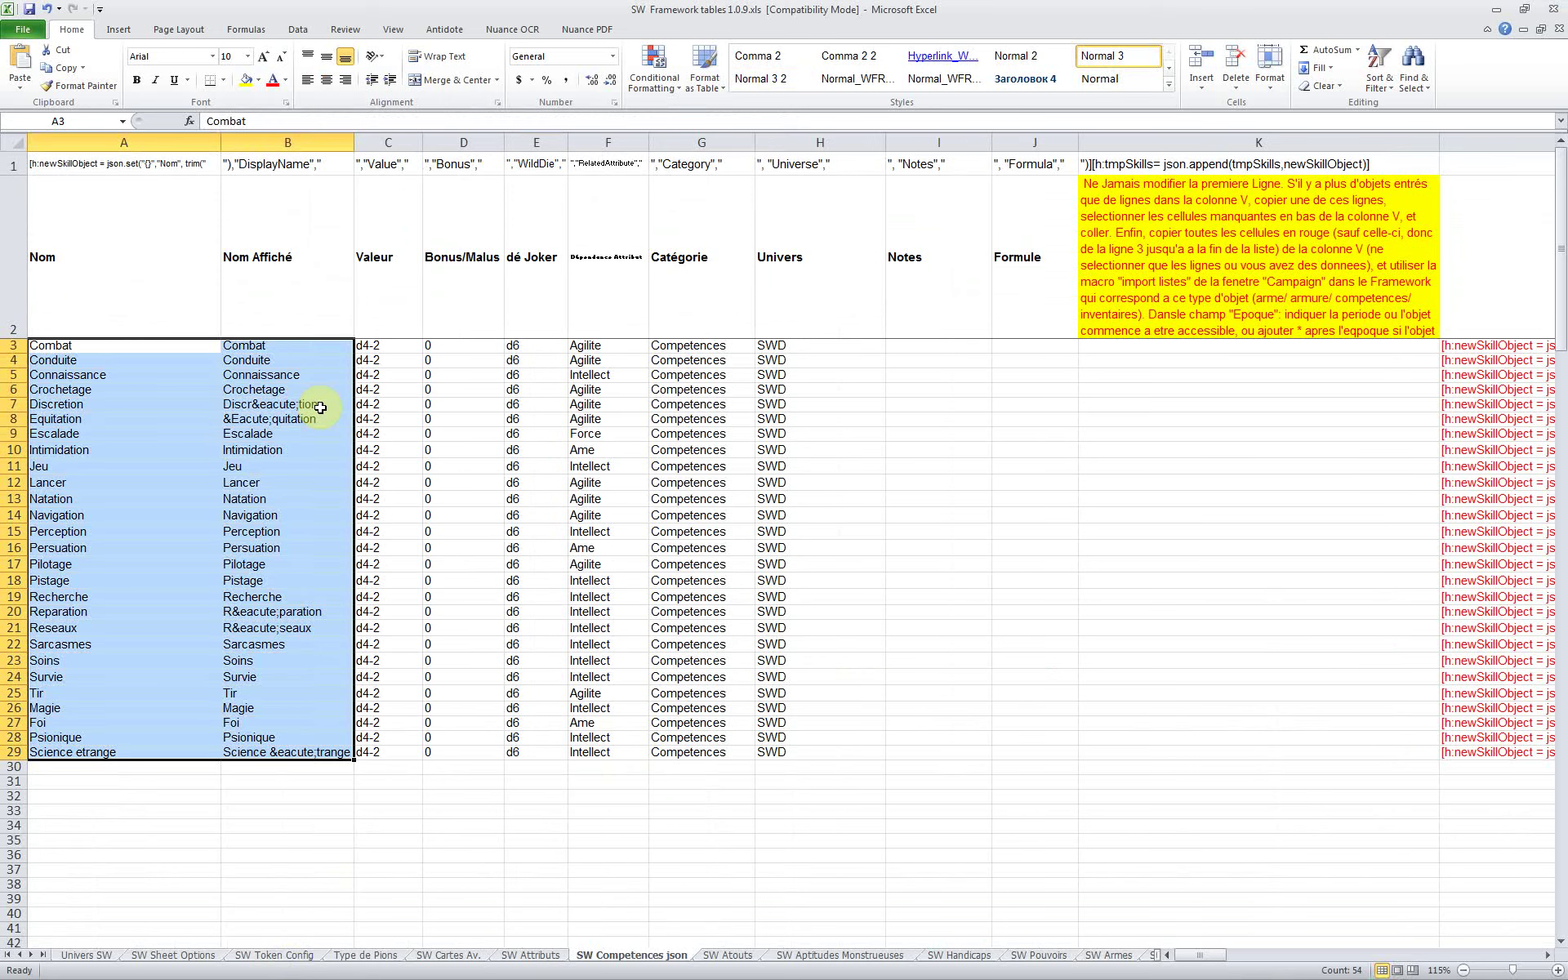
# Check the display name for Equitation, and select all skill names in the Nom column from A3 to A29
pyautogui.click(246, 527)
pyautogui.click(267, 417)
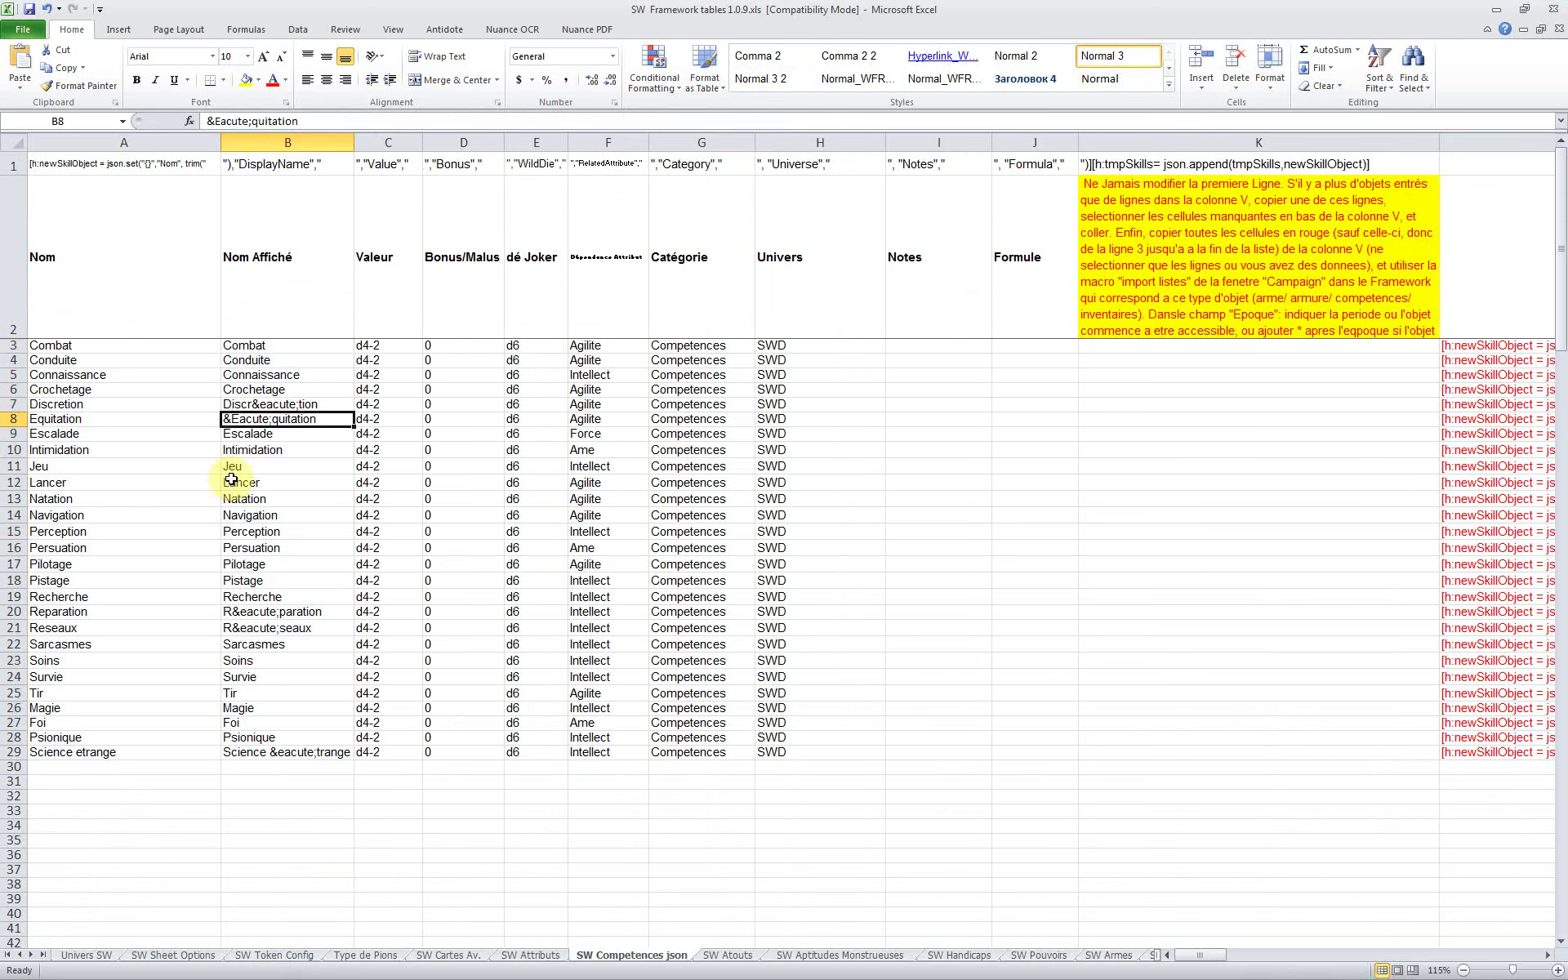
pyautogui.press('Up')
pyautogui.press('Left')
pyautogui.press('Up')
pyautogui.press('Up')
pyautogui.press('Up')
pyautogui.press('Up')
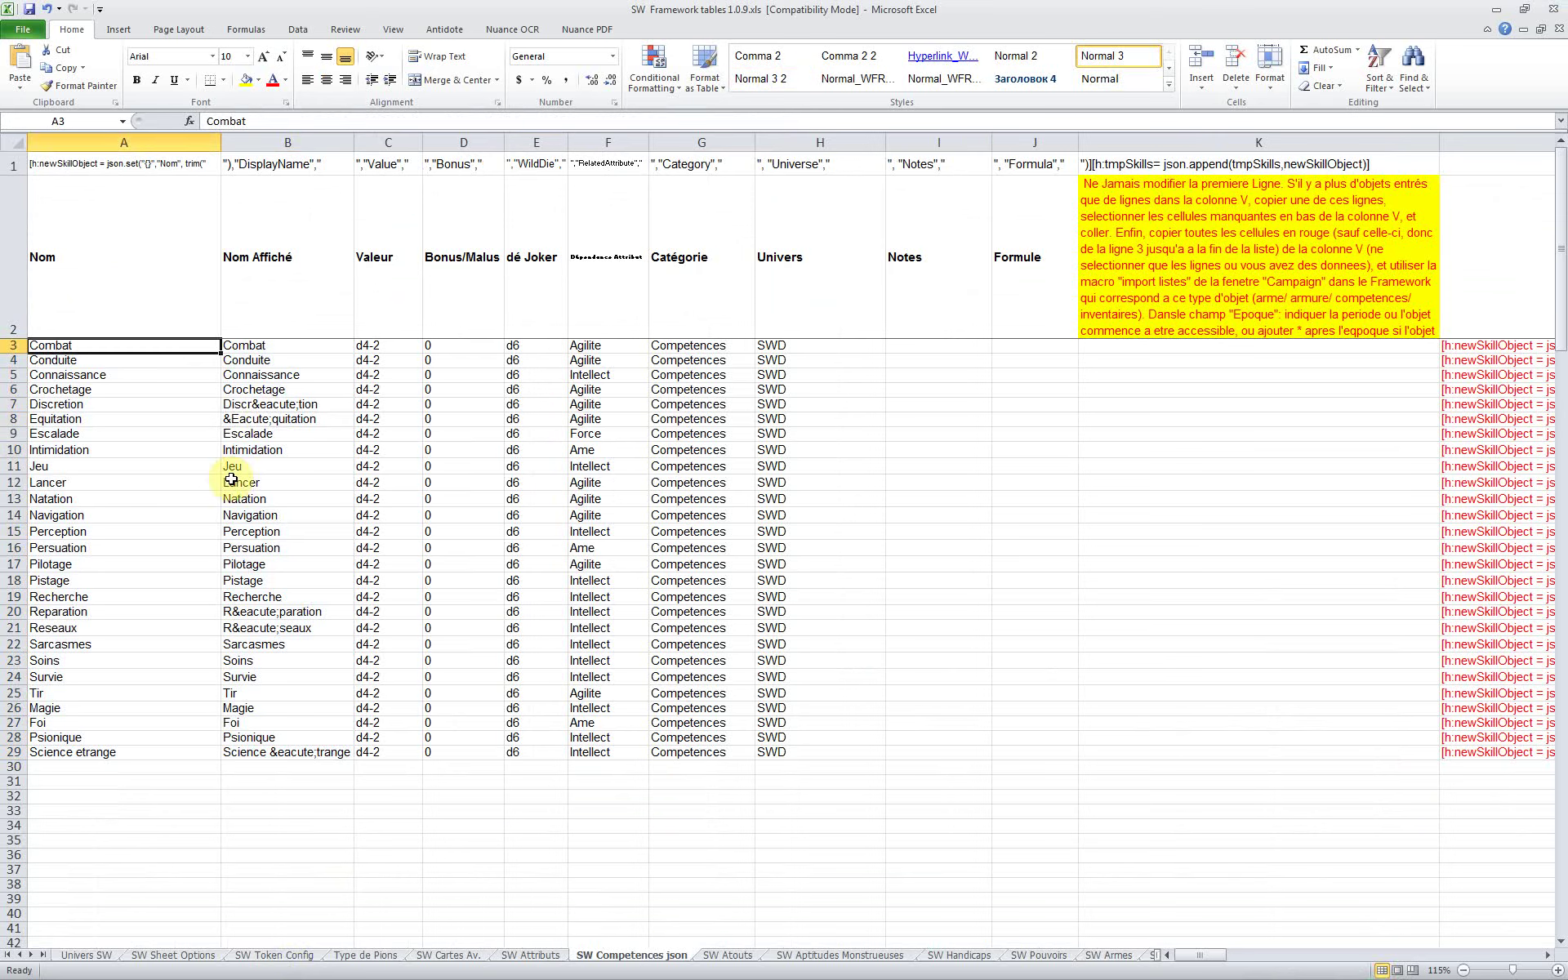
pyautogui.hotkey('shift', 'Down')
pyautogui.hotkey('ctrl', 'shift', 'Down')
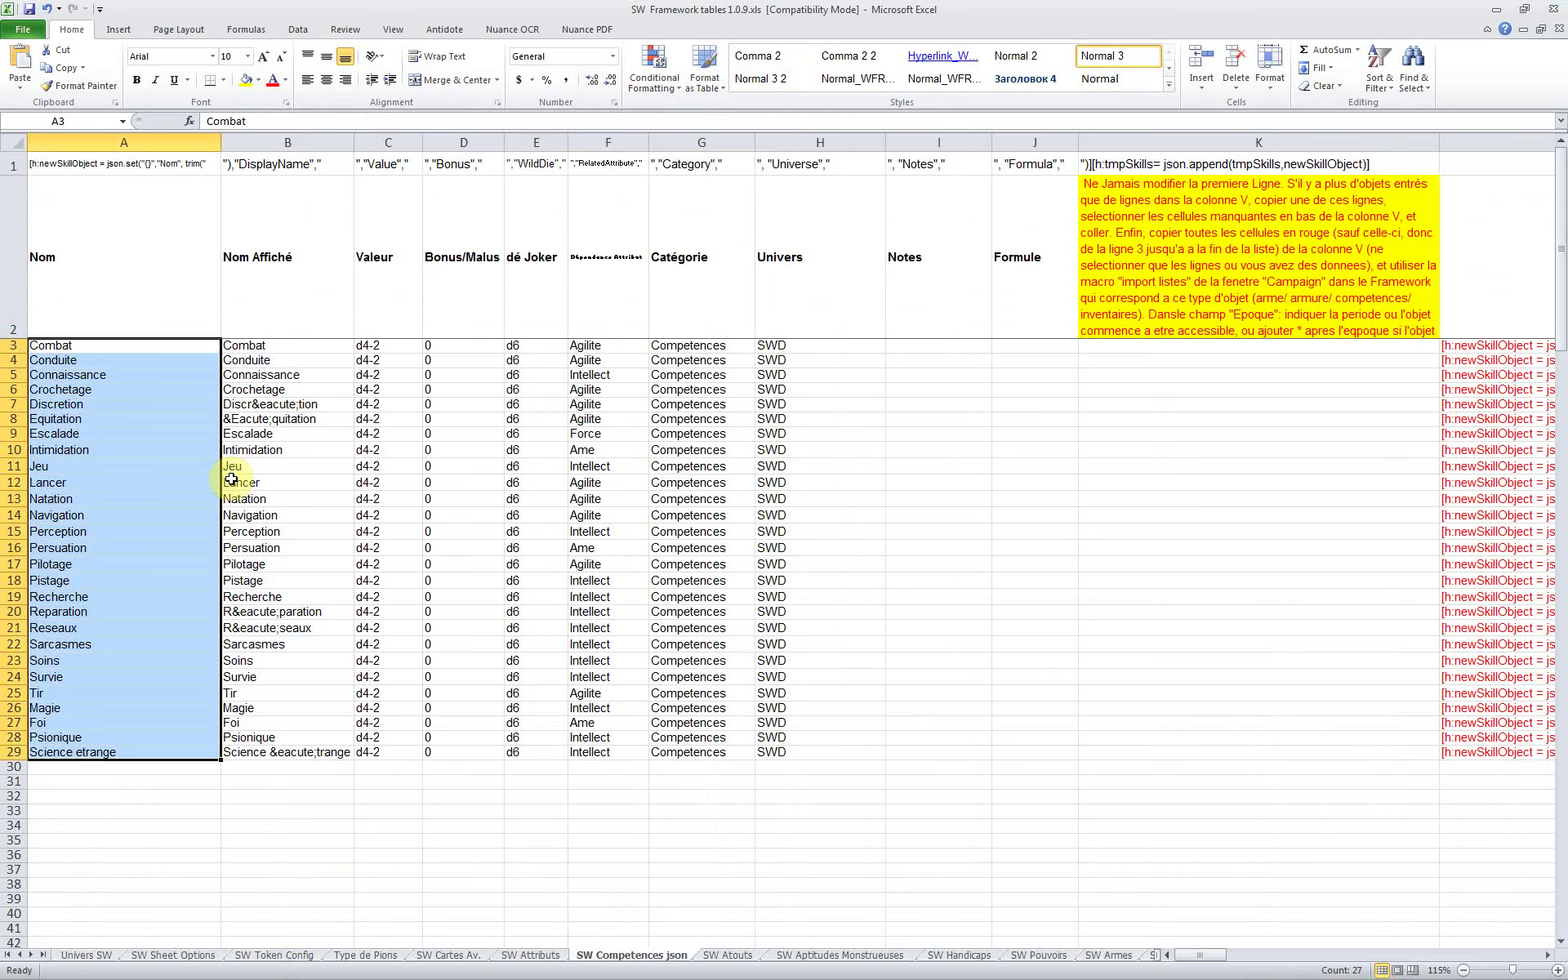
# Go through the first entries of the Nom column and reselect the whole list from Combat to Science etrange
pyautogui.press('Down')
pyautogui.press('Down')
pyautogui.press('Down')
pyautogui.press('Up')
pyautogui.press('Up')
pyautogui.press('Up')
pyautogui.hotkey('shift', 'Down')
pyautogui.hotkey('shift', 'Down')
pyautogui.hotkey('shift', 'Down')
pyautogui.hotkey('shift', 'Down')
pyautogui.hotkey('shift', 'Down')
pyautogui.hotkey('shift', 'Down')
pyautogui.hotkey('shift', 'Down')
pyautogui.hotkey('shift', 'Down')
pyautogui.hotkey('shift', 'Down')
pyautogui.hotkey('shift', 'Down')
pyautogui.hotkey('shift', 'Down')
pyautogui.hotkey('shift', 'Down')
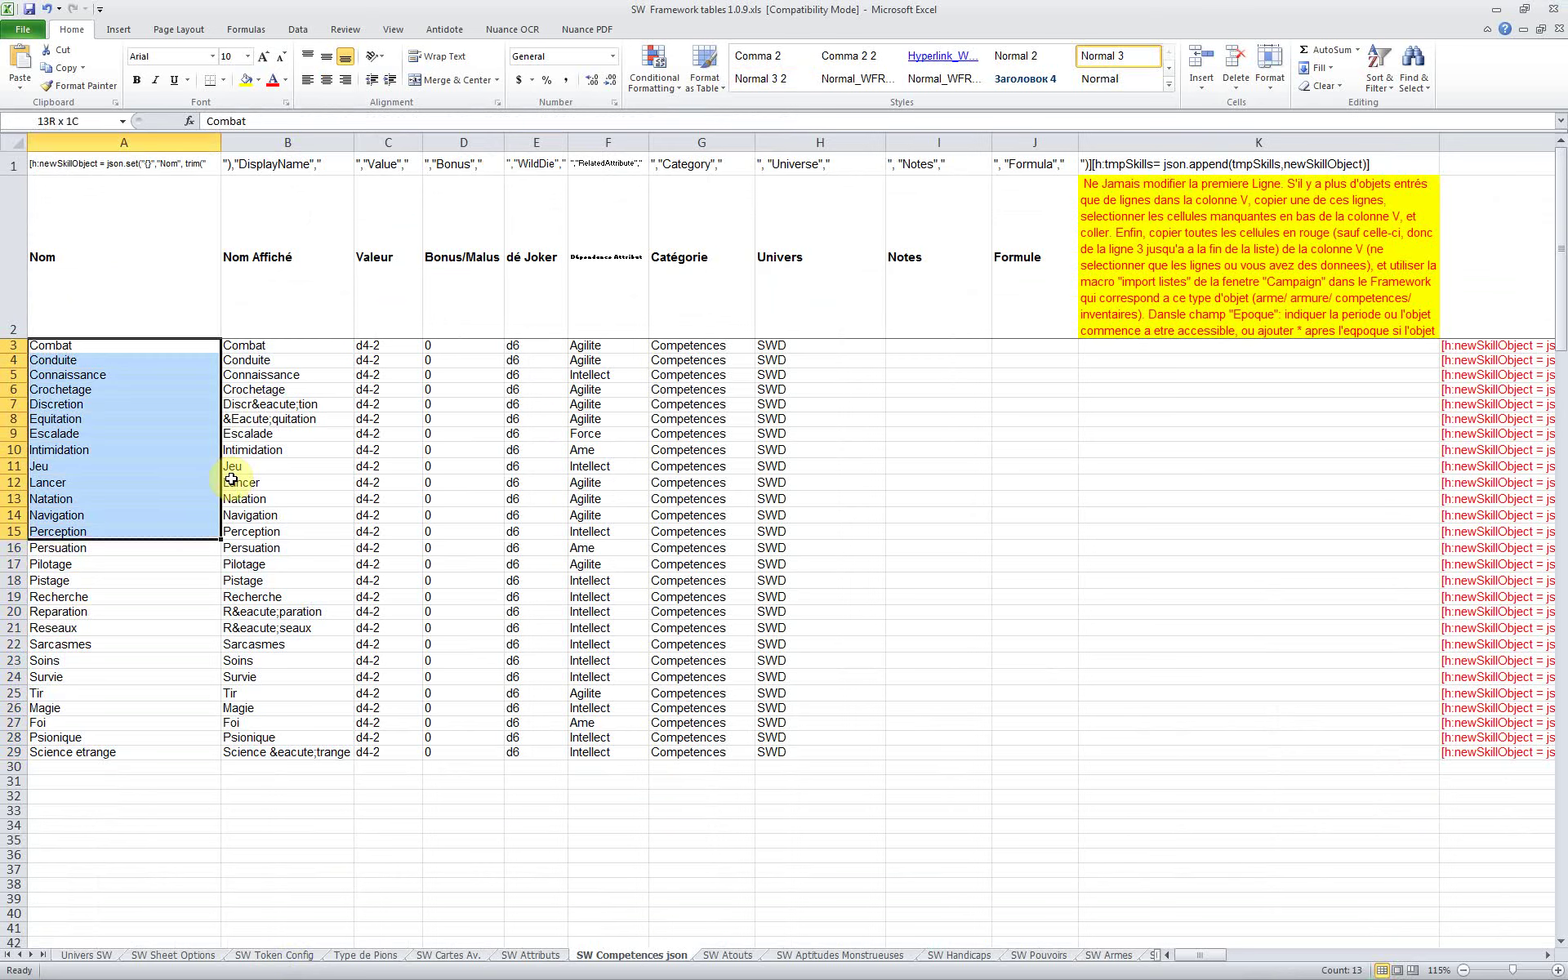
pyautogui.hotkey('ctrl', 'shift', 'Down')
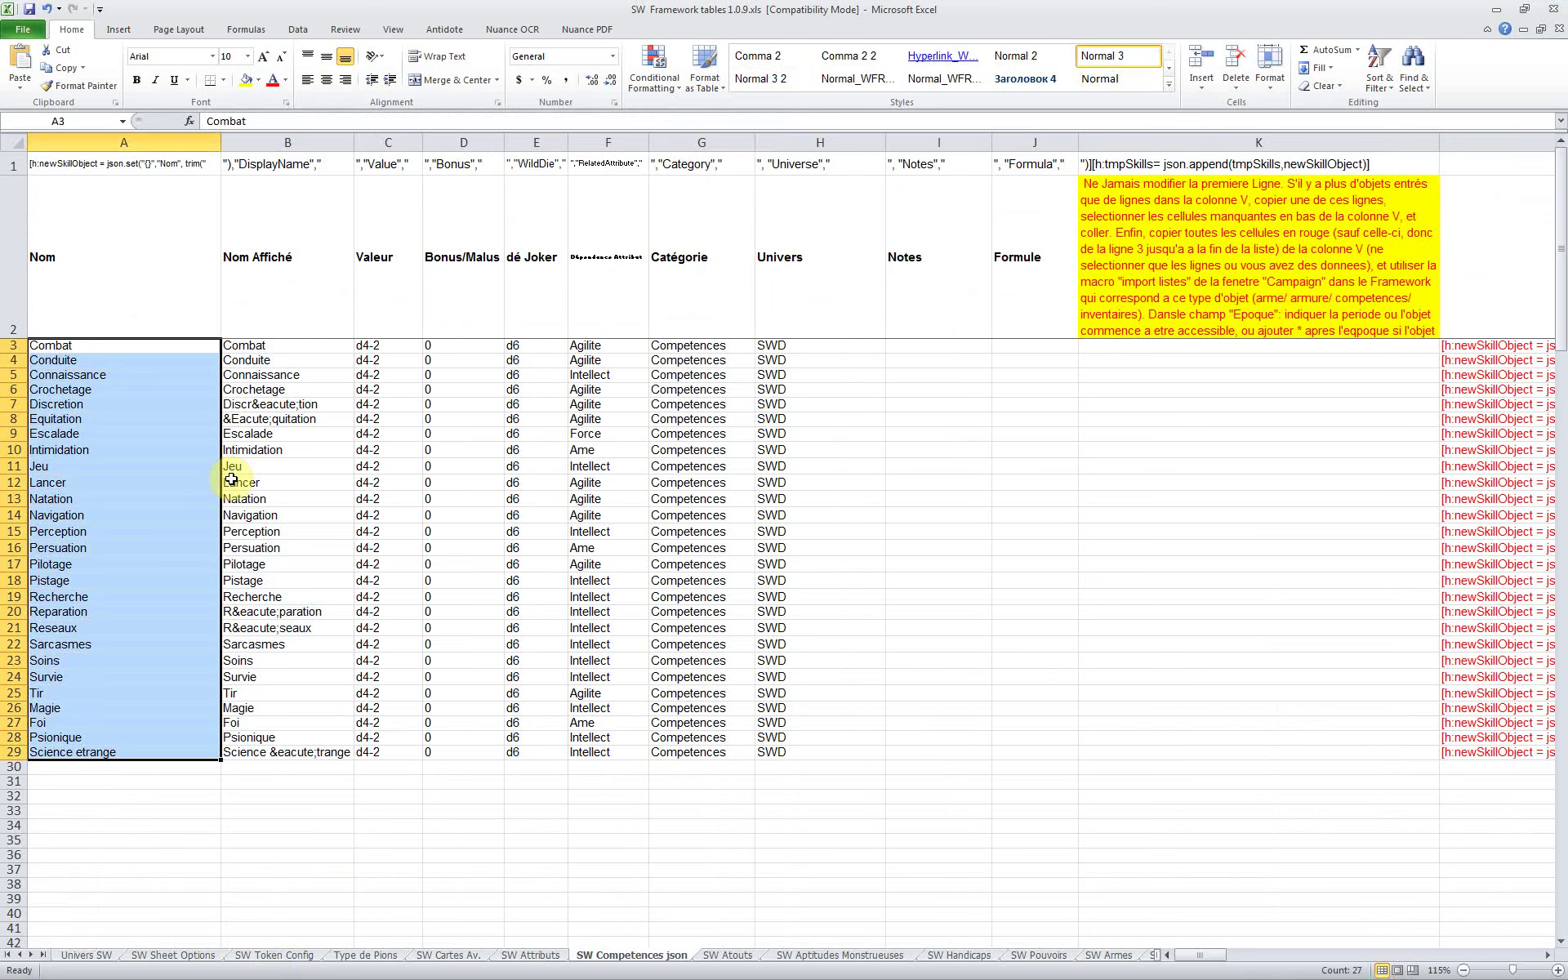
# Compare the Nom and Nom Affiché entries of the skills from Combat to Discretion
pyautogui.press('Right')
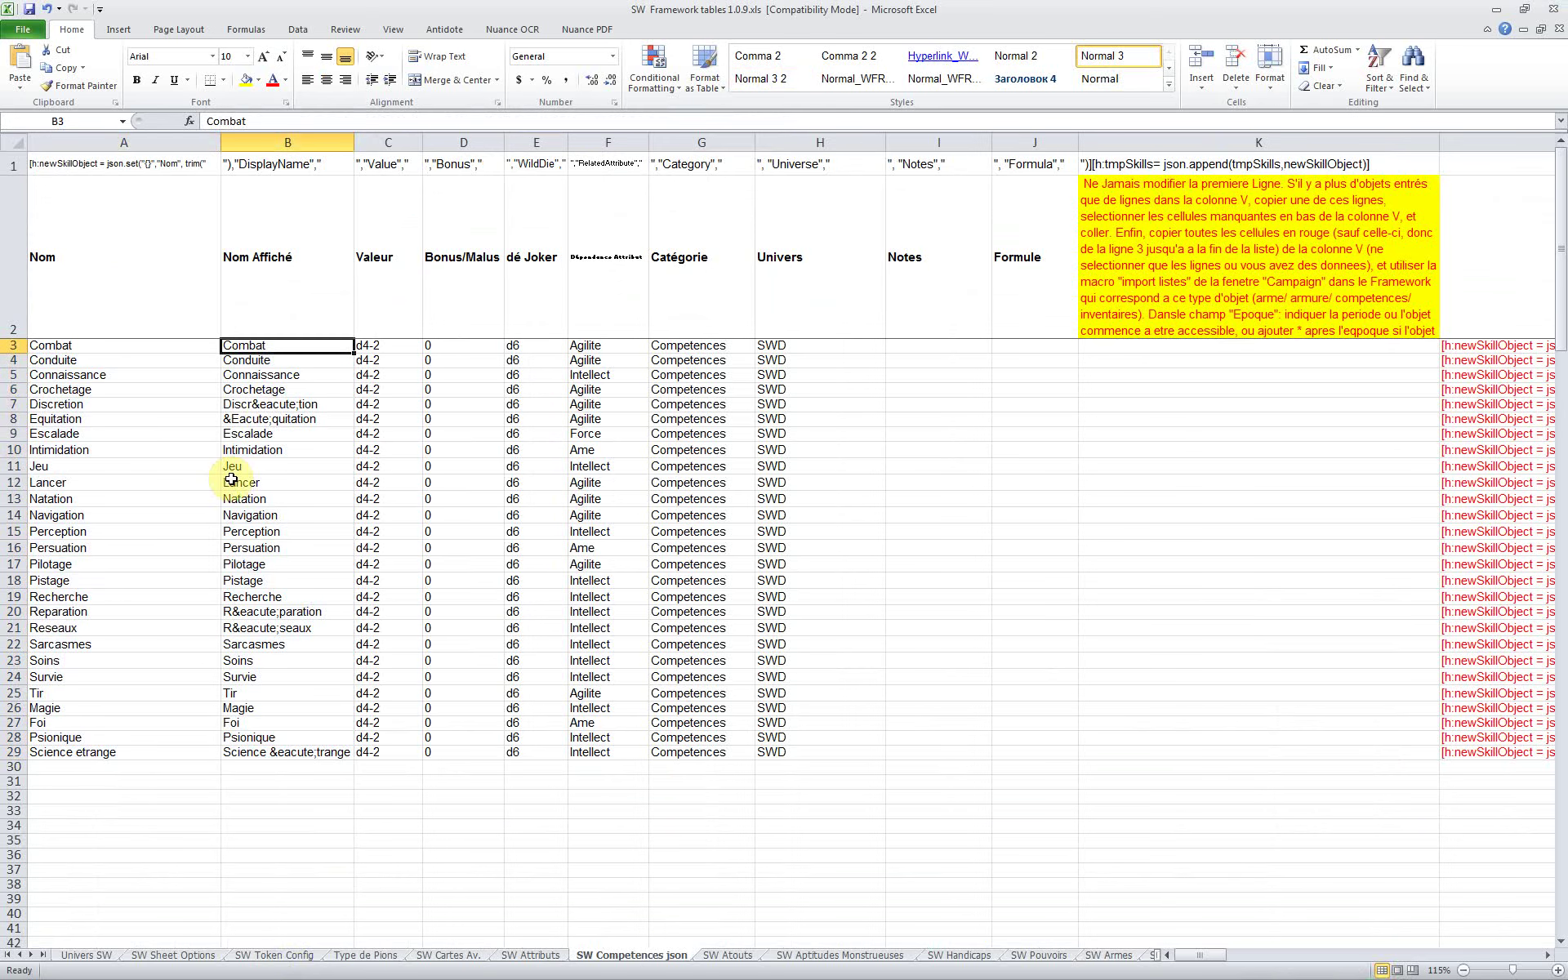
pyautogui.press('Left')
pyautogui.press('Down')
pyautogui.press('Down')
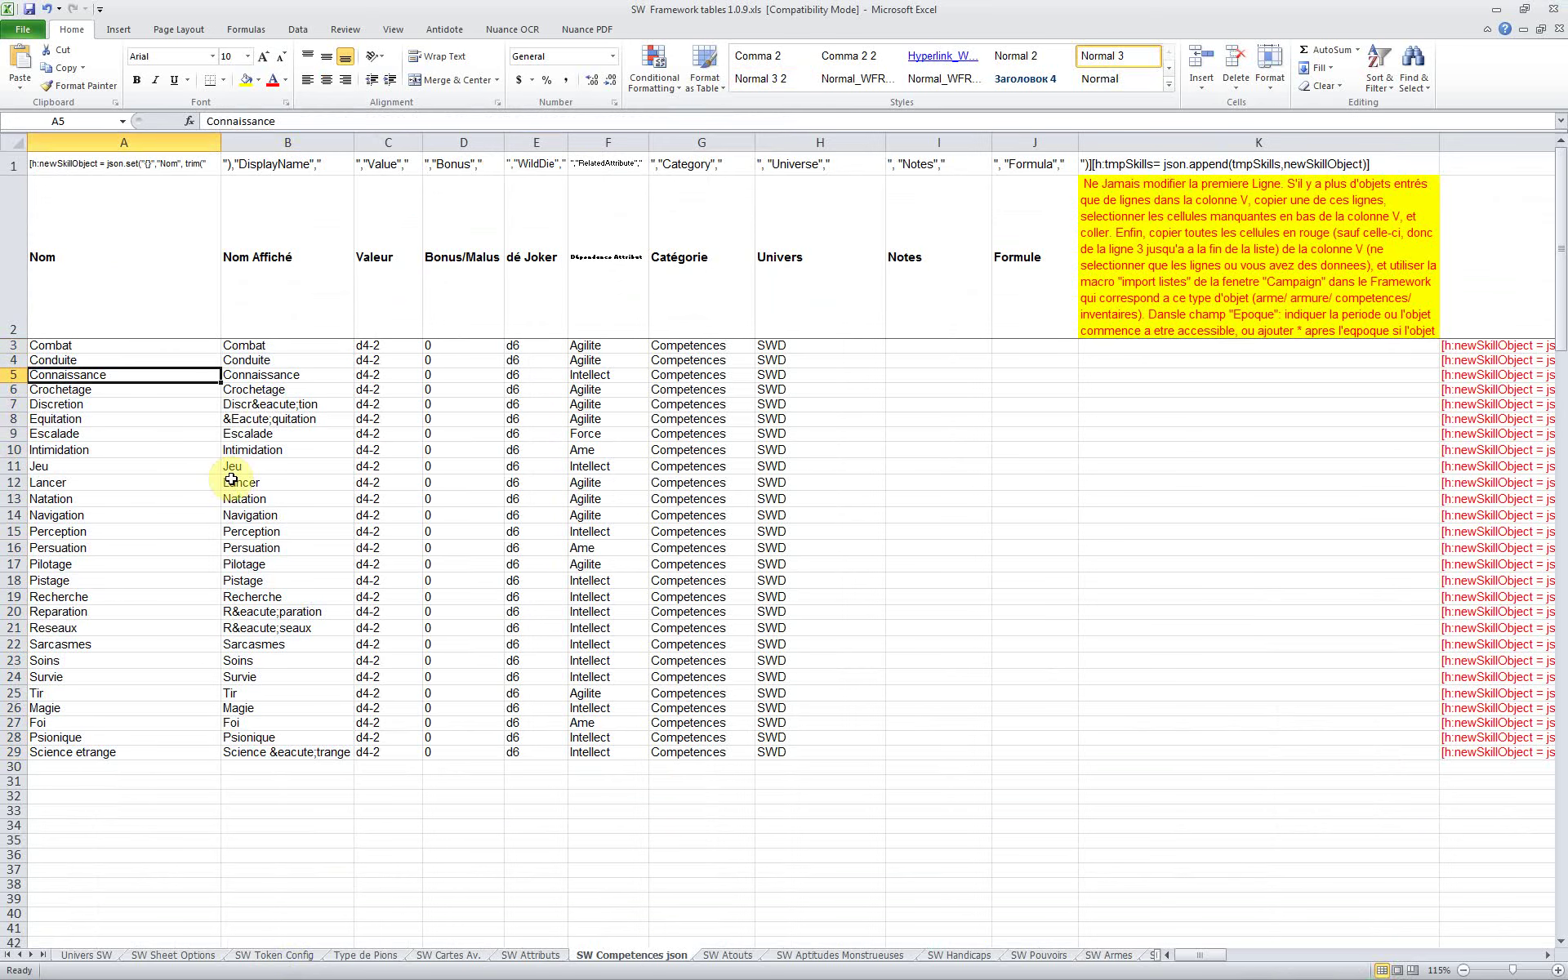
pyautogui.press('Down')
pyautogui.press('Right')
pyautogui.press('Down')
pyautogui.press('Left')
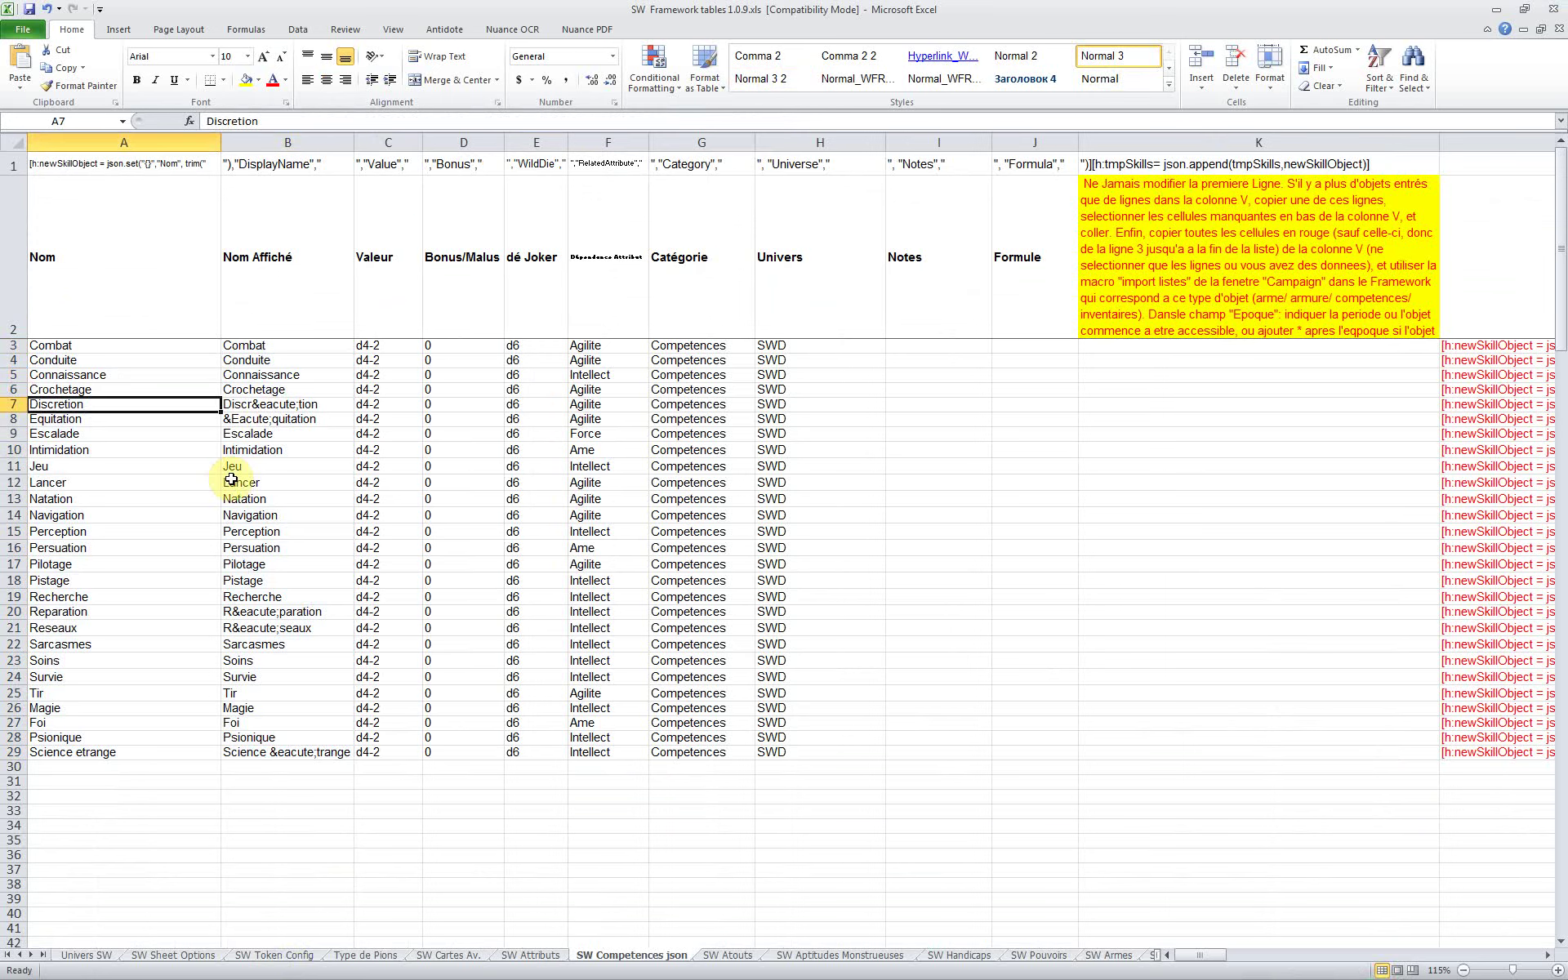
pyautogui.press('Right')
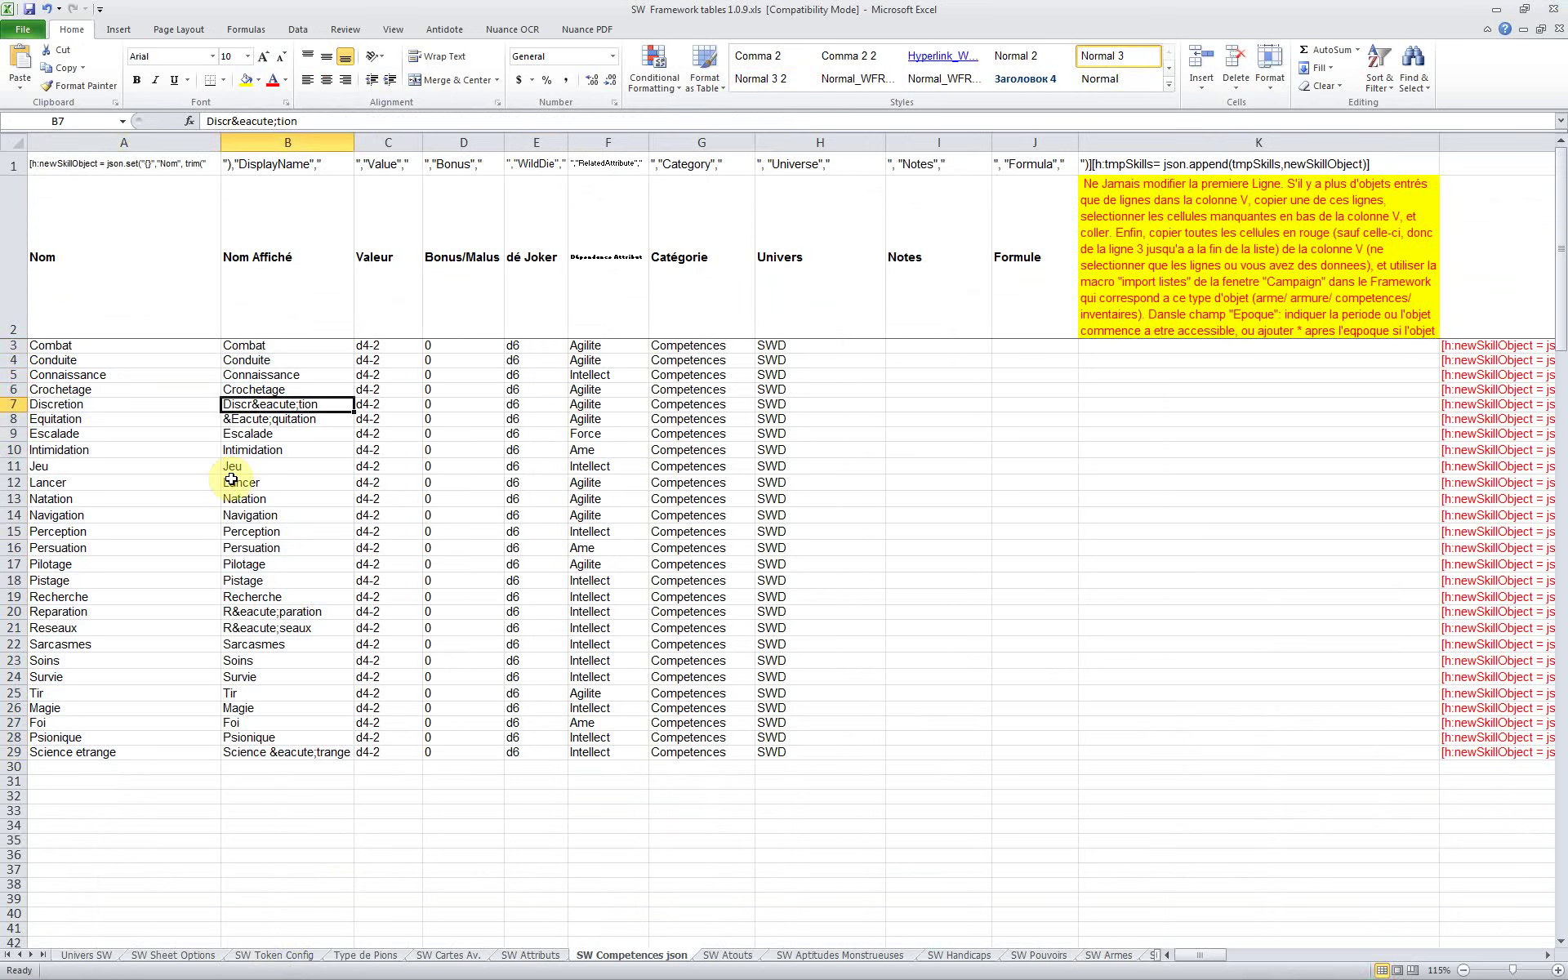
# Highlight the &eacute; code inside Discretion's display name in cell B7, leaving the text as it is
pyautogui.click(256, 401)
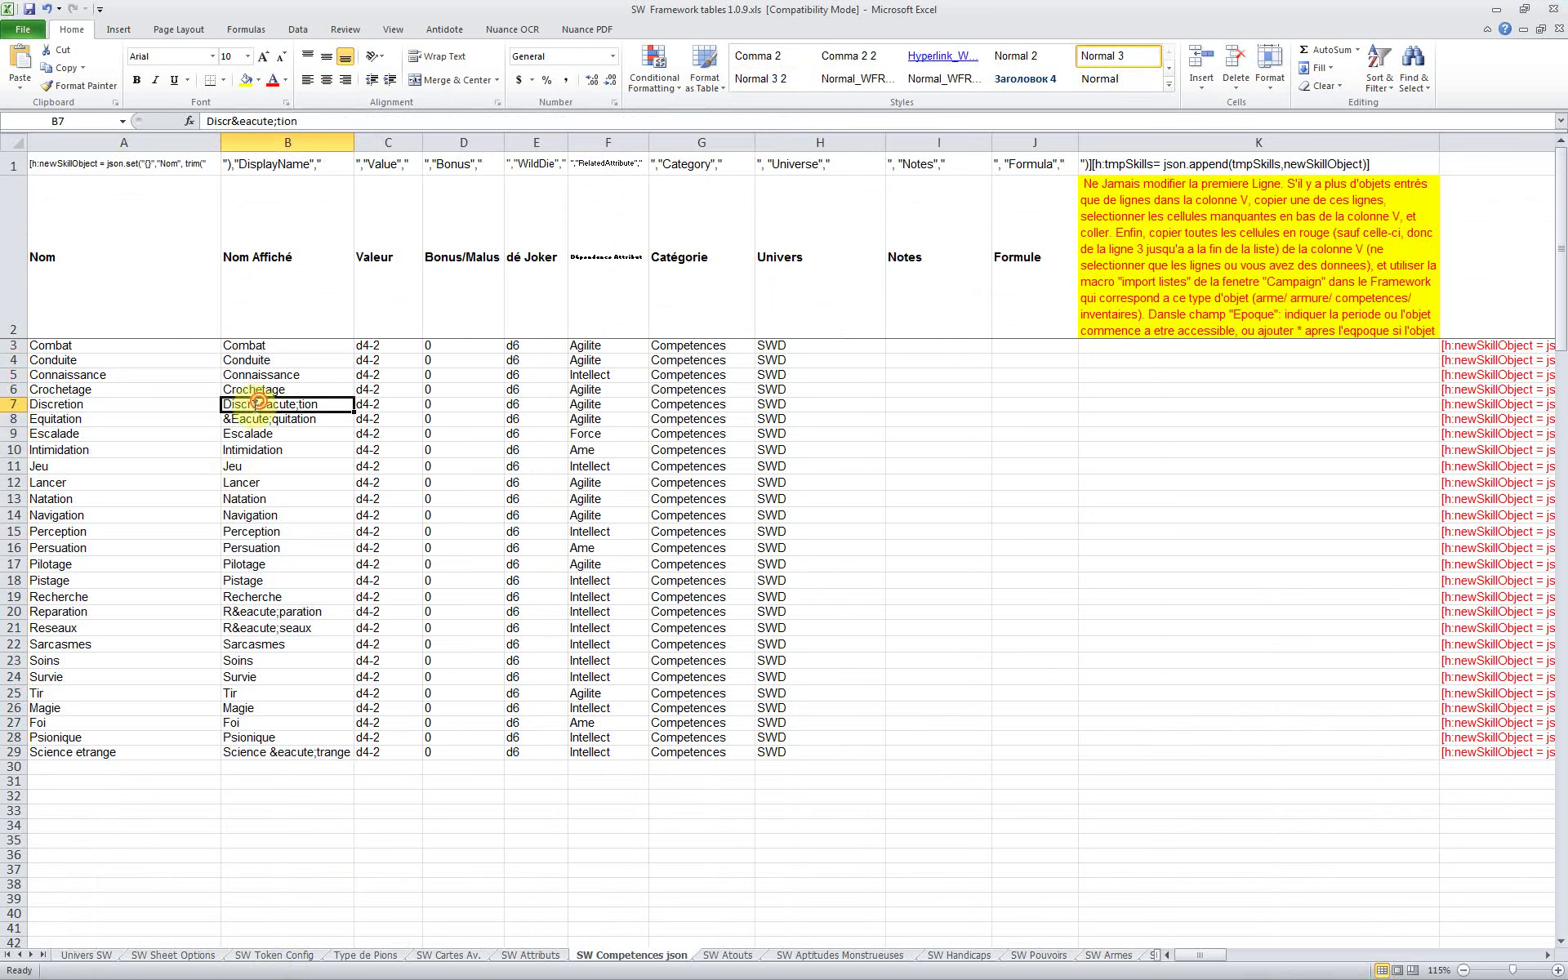
pyautogui.doubleClick(255, 403)
pyautogui.moveTo(252, 403); pyautogui.dragTo(299, 405)
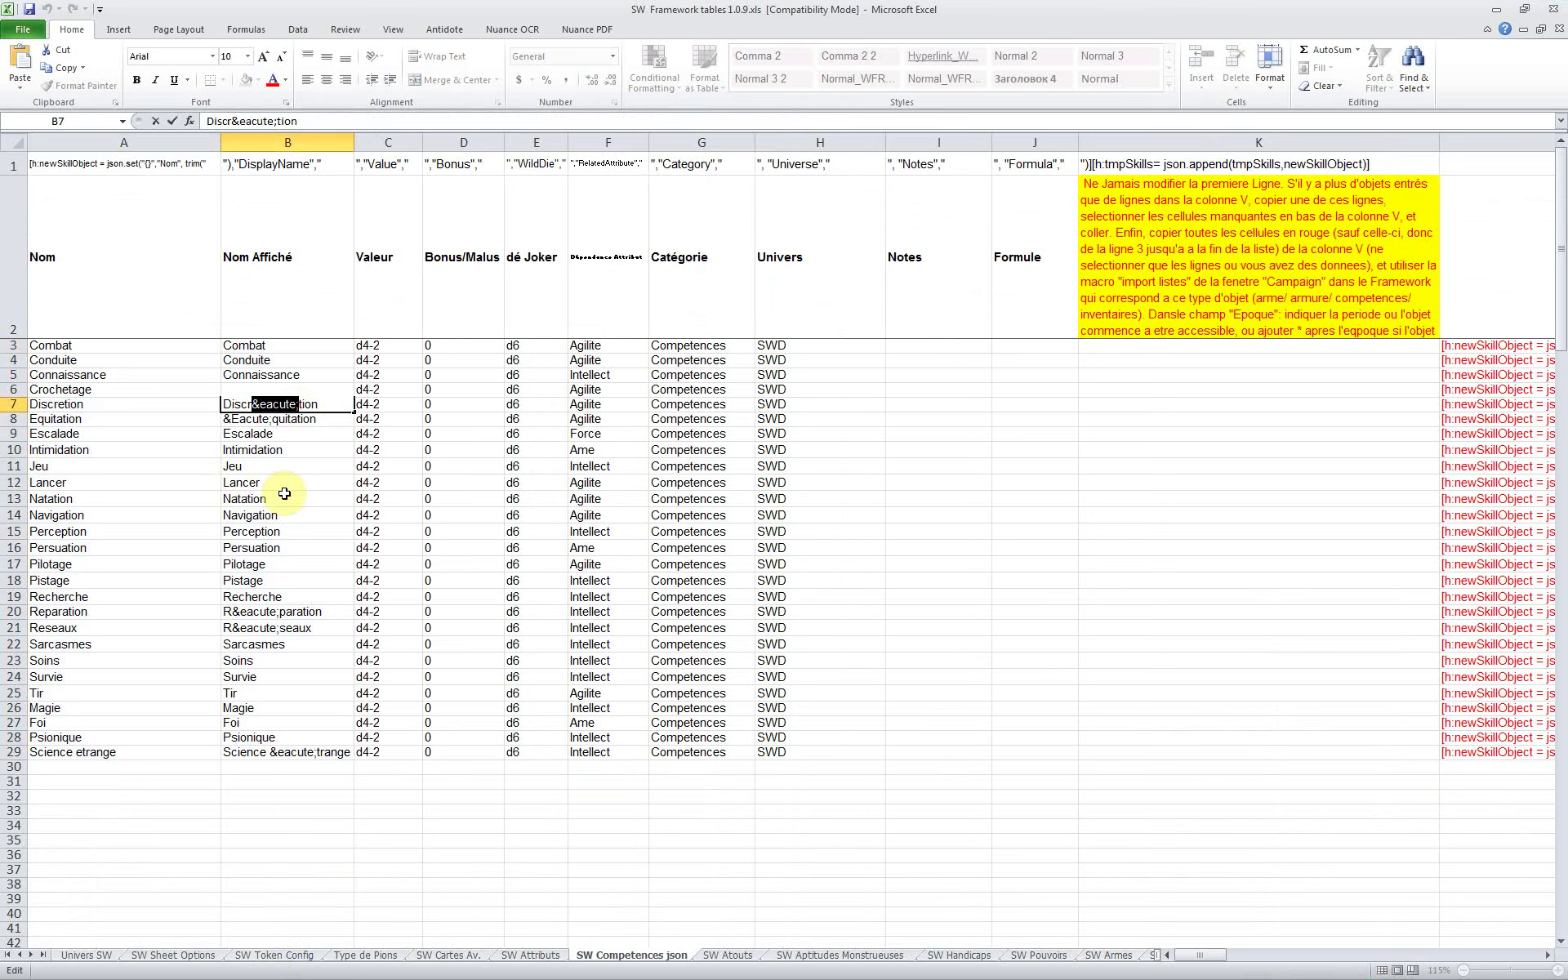
pyautogui.press('Return')
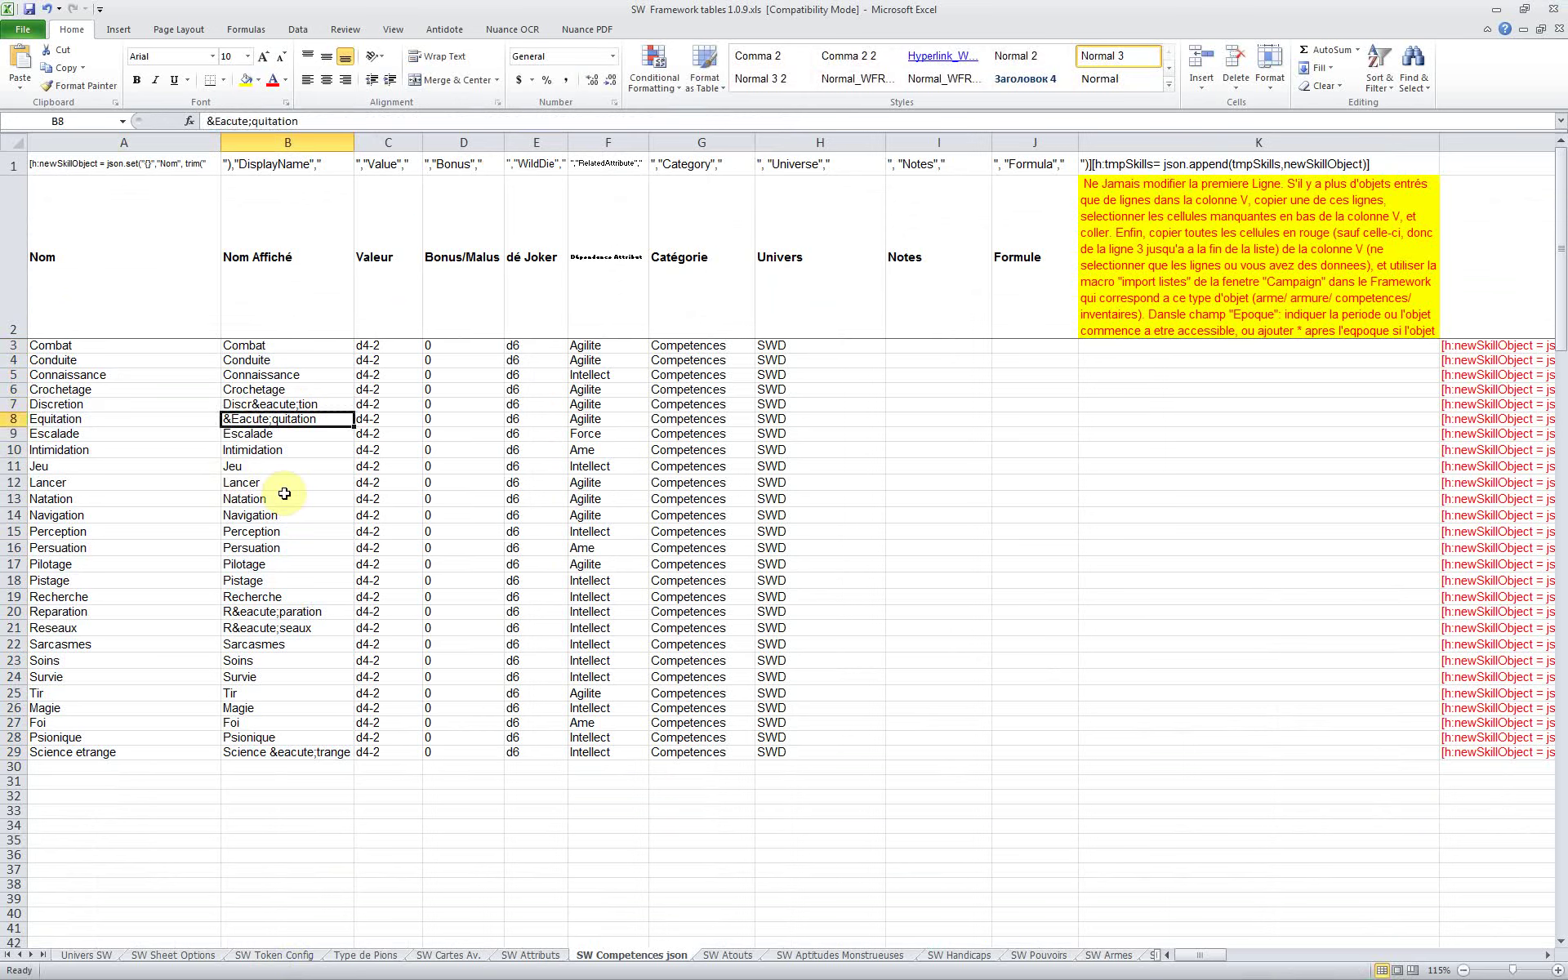
# Compare Discretion's name with its coded display name, and view the &Eacute; code used for Equitation
pyautogui.press('Return')
pyautogui.press('Up')
pyautogui.press('Up')
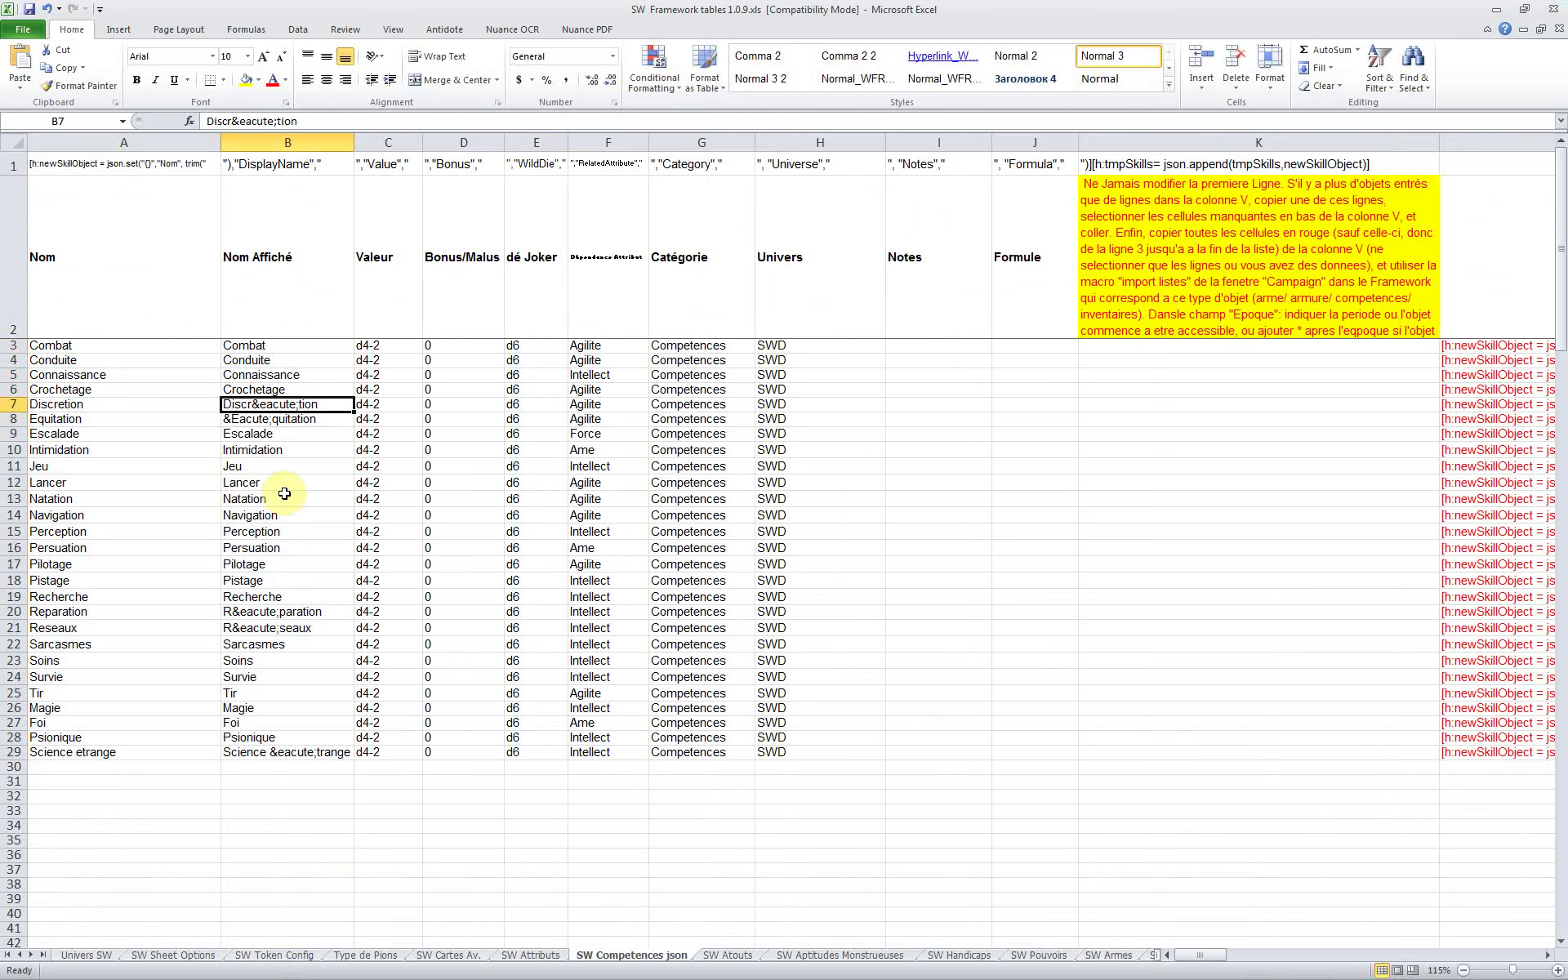
pyautogui.press('Left')
pyautogui.press('Right')
pyautogui.press('Down')
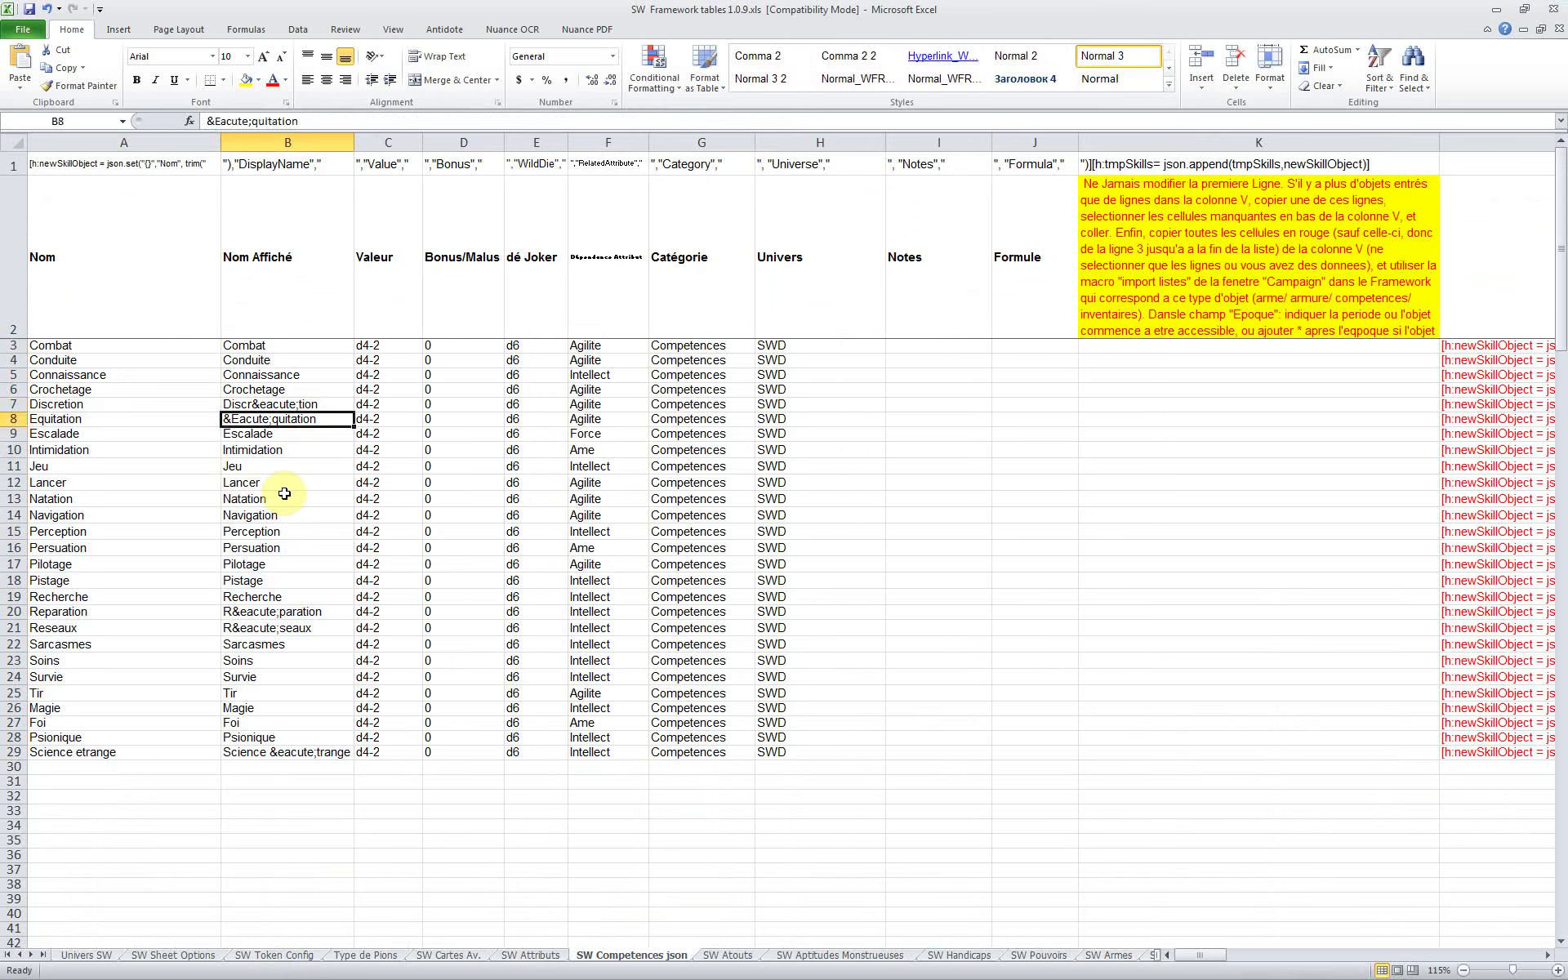
# Review the remaining Nom Affiché entries one by one, from Escalade to Science &eacute;trange
pyautogui.press('Down')
pyautogui.press('Down')
pyautogui.press('Down')
pyautogui.press('Down')
pyautogui.press('Down')
pyautogui.press('Down')
pyautogui.press('Down')
pyautogui.press('Down')
pyautogui.press('Down')
pyautogui.press('Down')
pyautogui.press('Down')
pyautogui.press('Down')
pyautogui.press('Down')
pyautogui.press('Down')
pyautogui.press('Down')
pyautogui.press('Down')
pyautogui.press('Down')
pyautogui.press('Down')
pyautogui.press('Down')
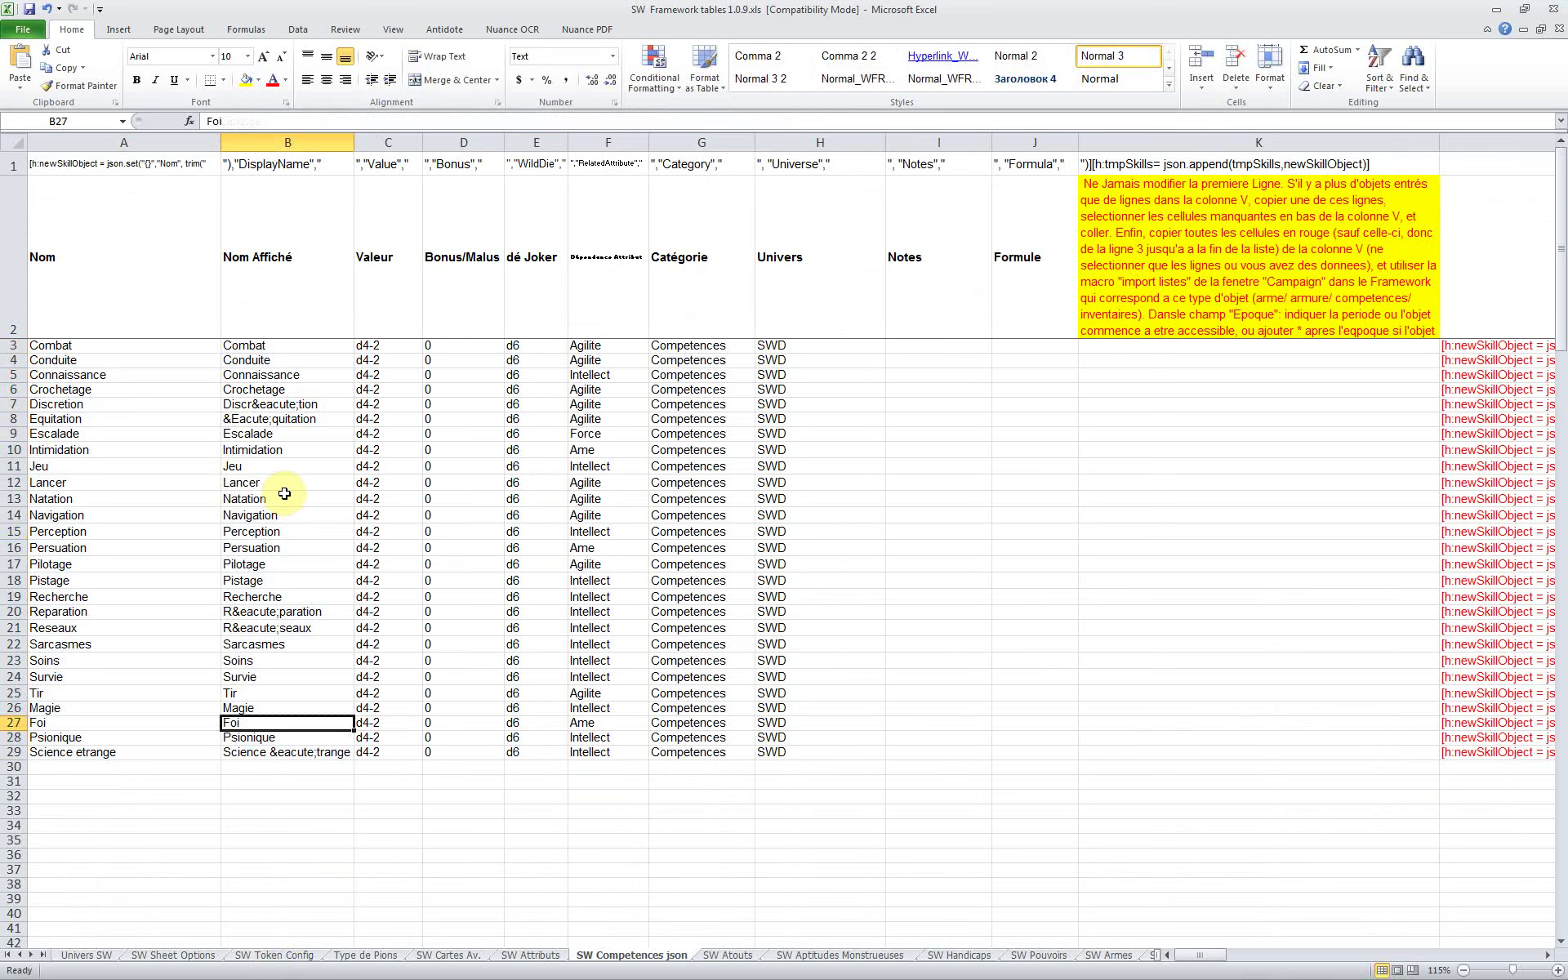
pyautogui.press('Down')
pyautogui.press('Down')
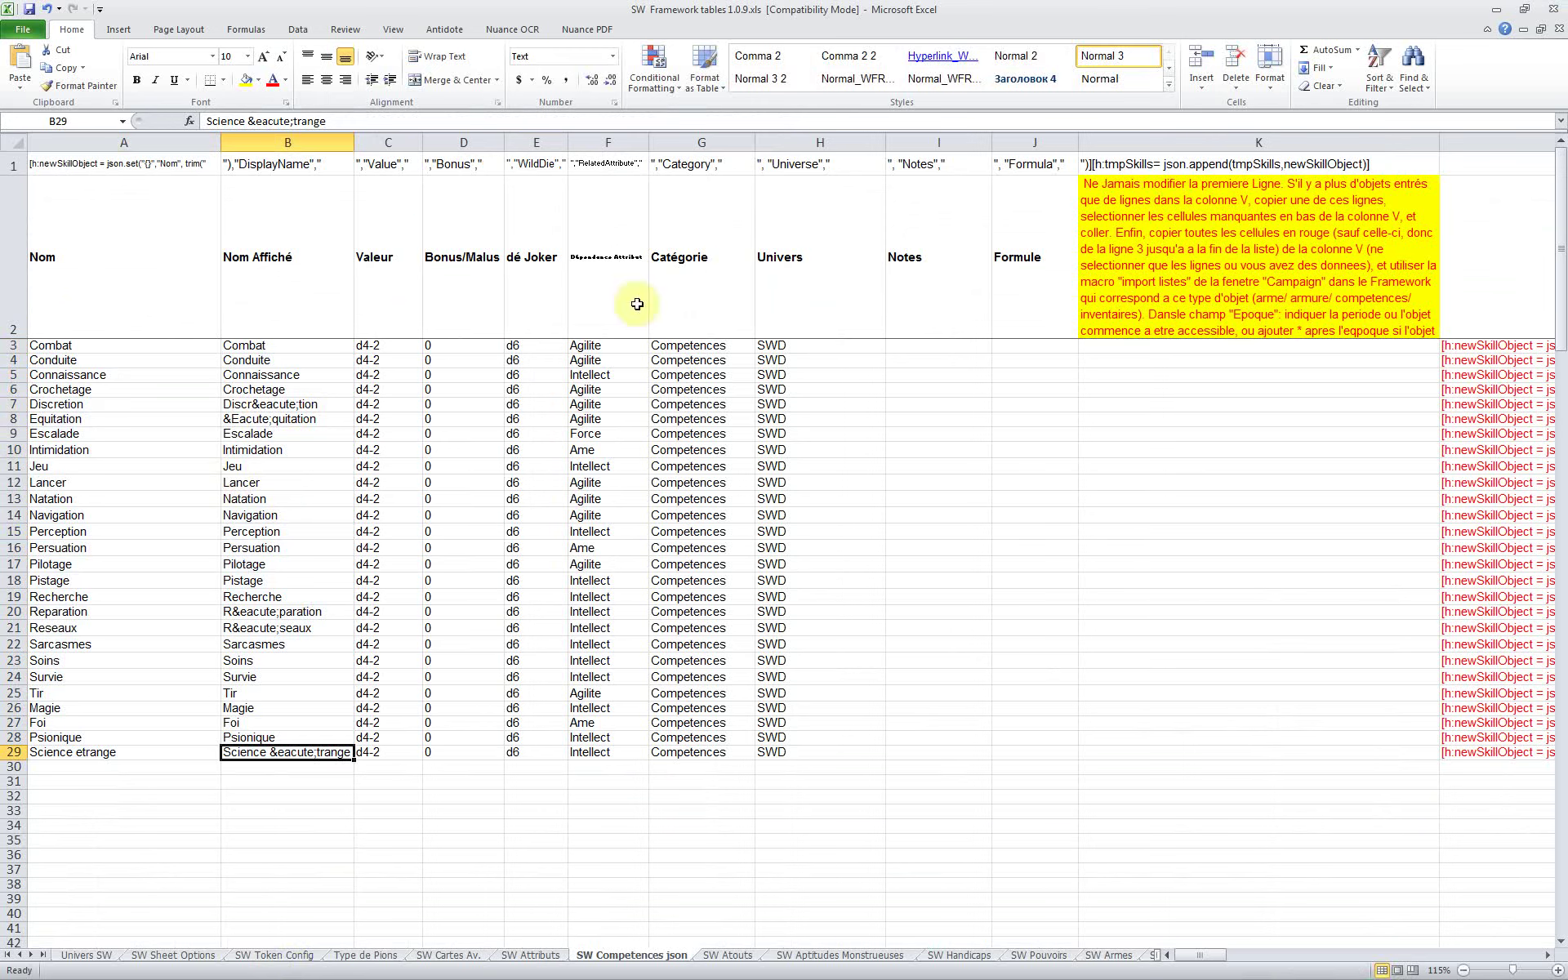
# Select the display names in B3 to B29, and check the first Notes cell and the Science &eacute;trange entry
pyautogui.keyDown('shift'); pyautogui.click(302, 751); pyautogui.keyUp('shift')
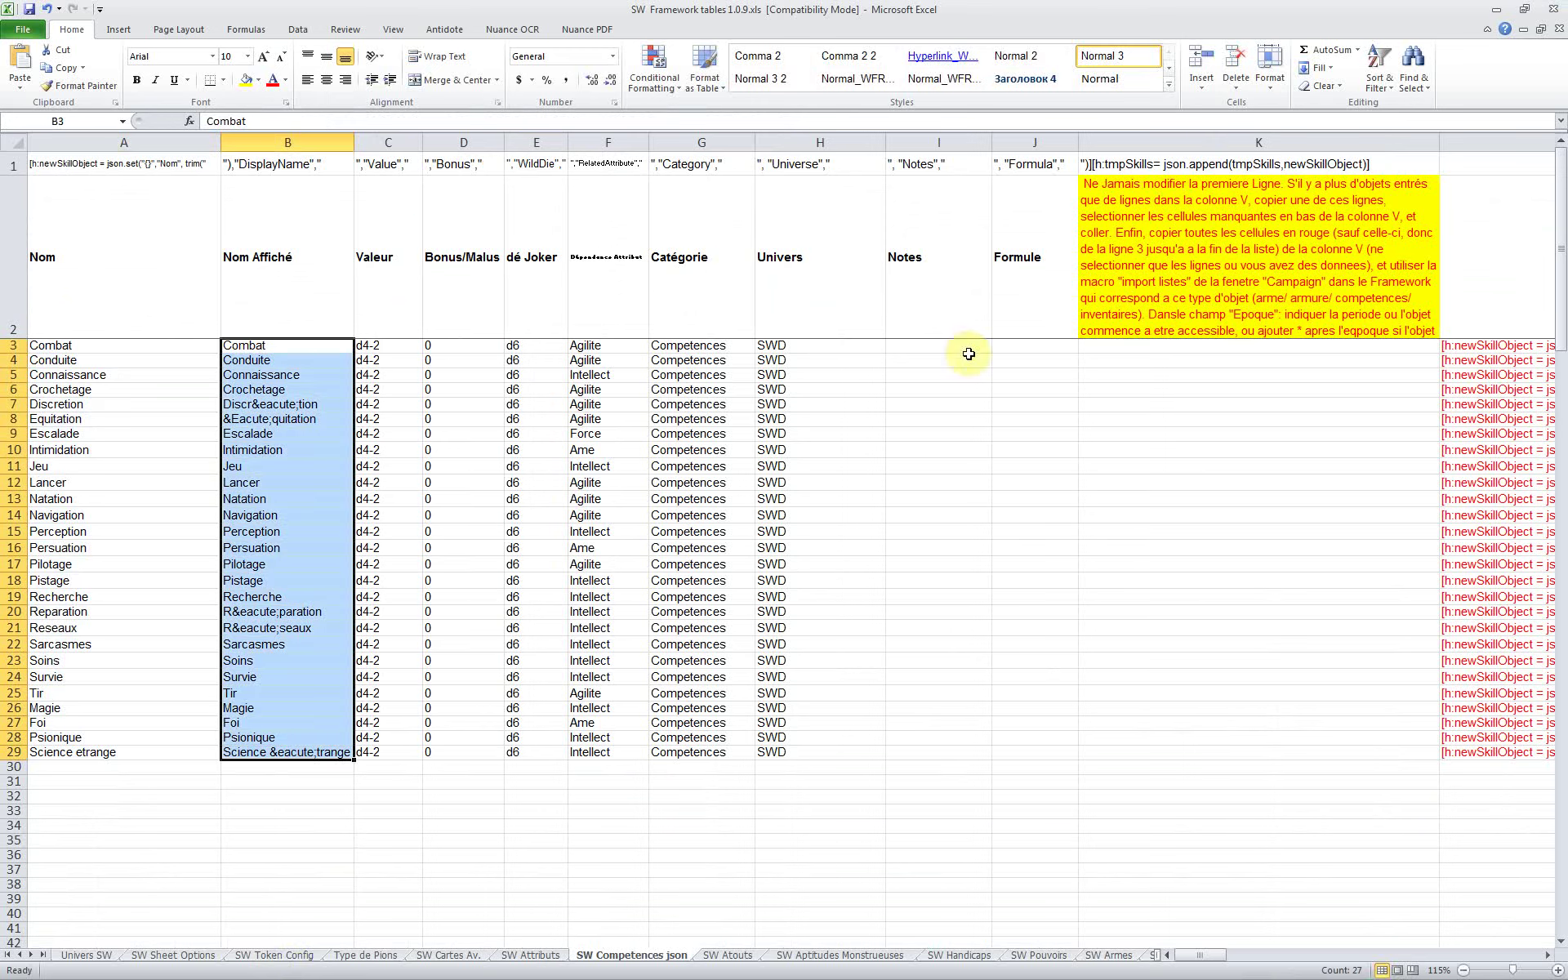
pyautogui.click(927, 343)
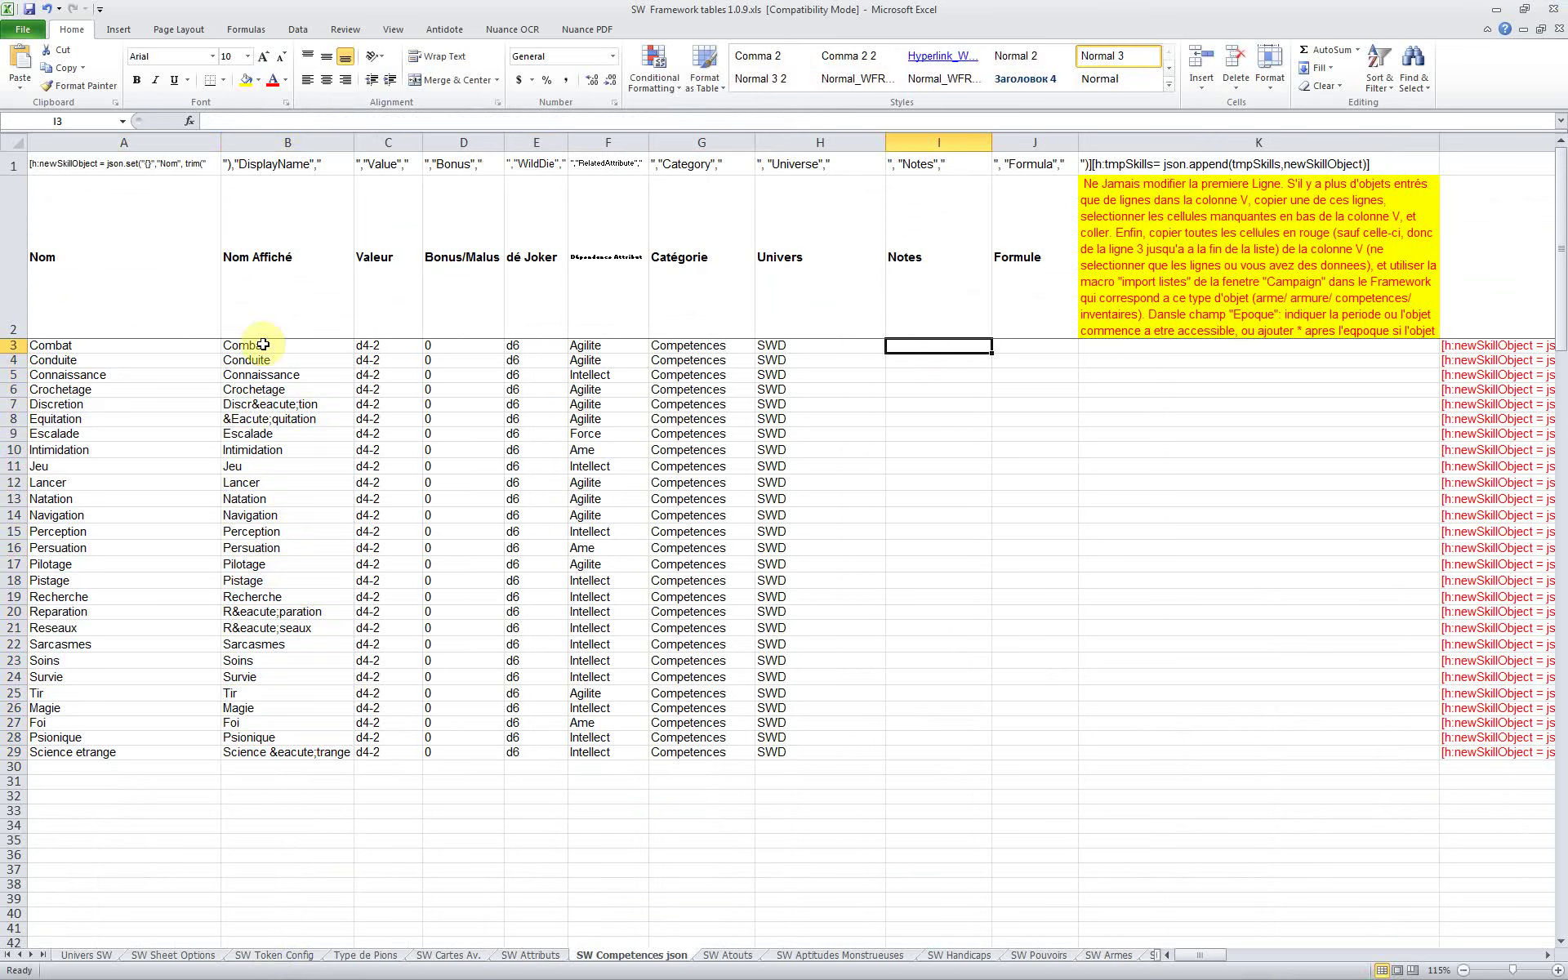
pyautogui.moveTo(263, 345); pyautogui.dragTo(330, 751)
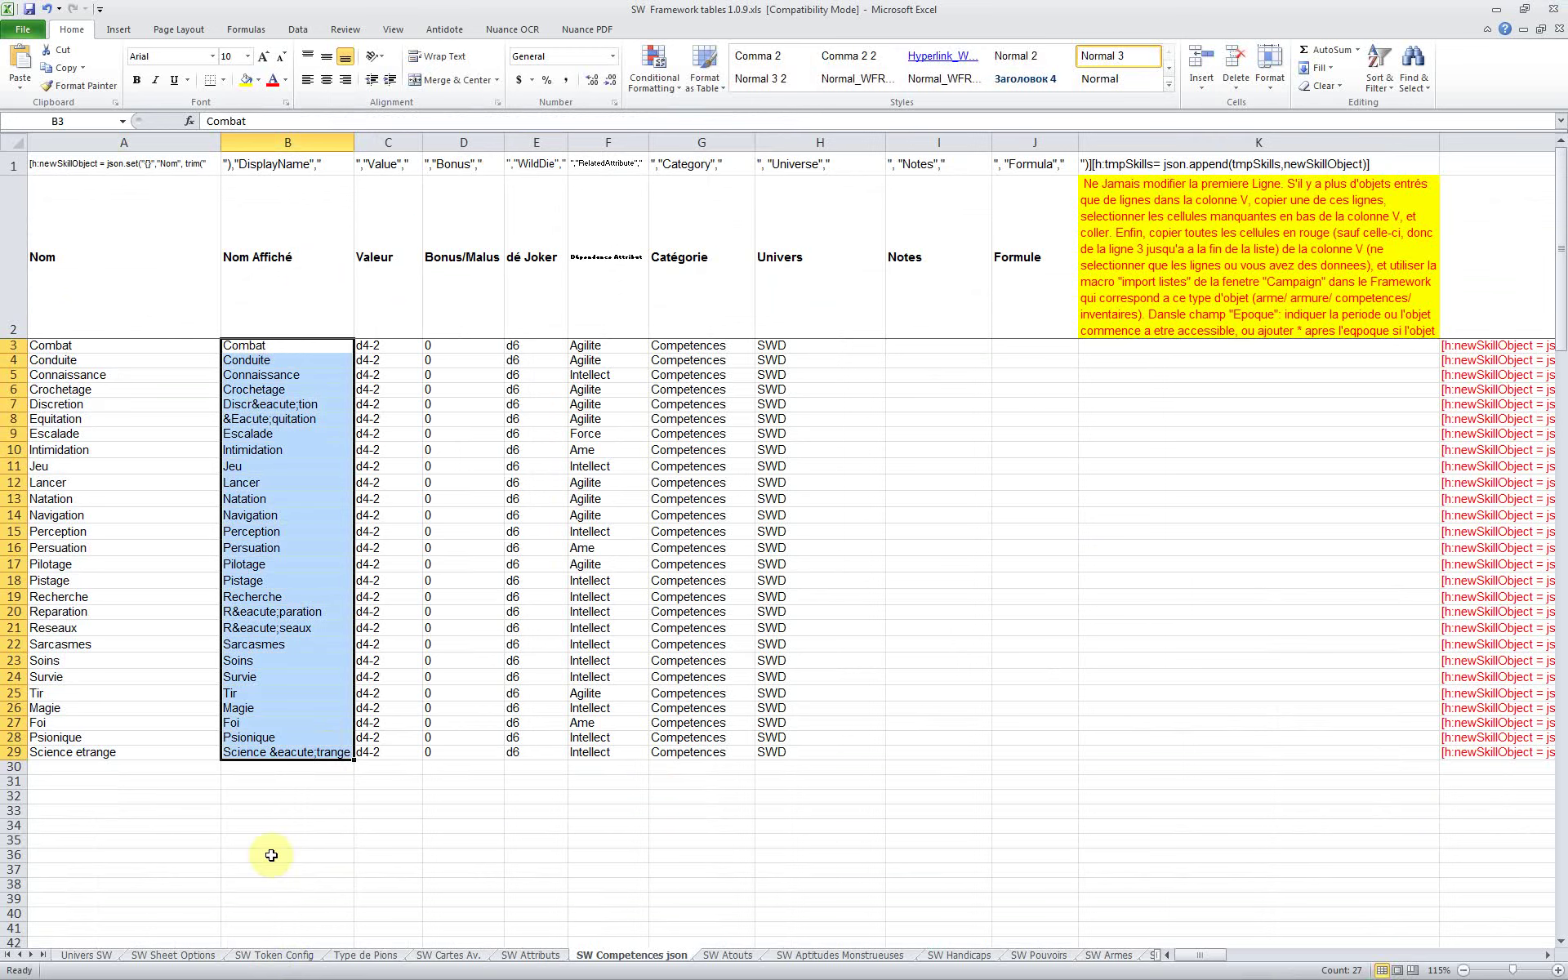
pyautogui.rightClick(297, 748)
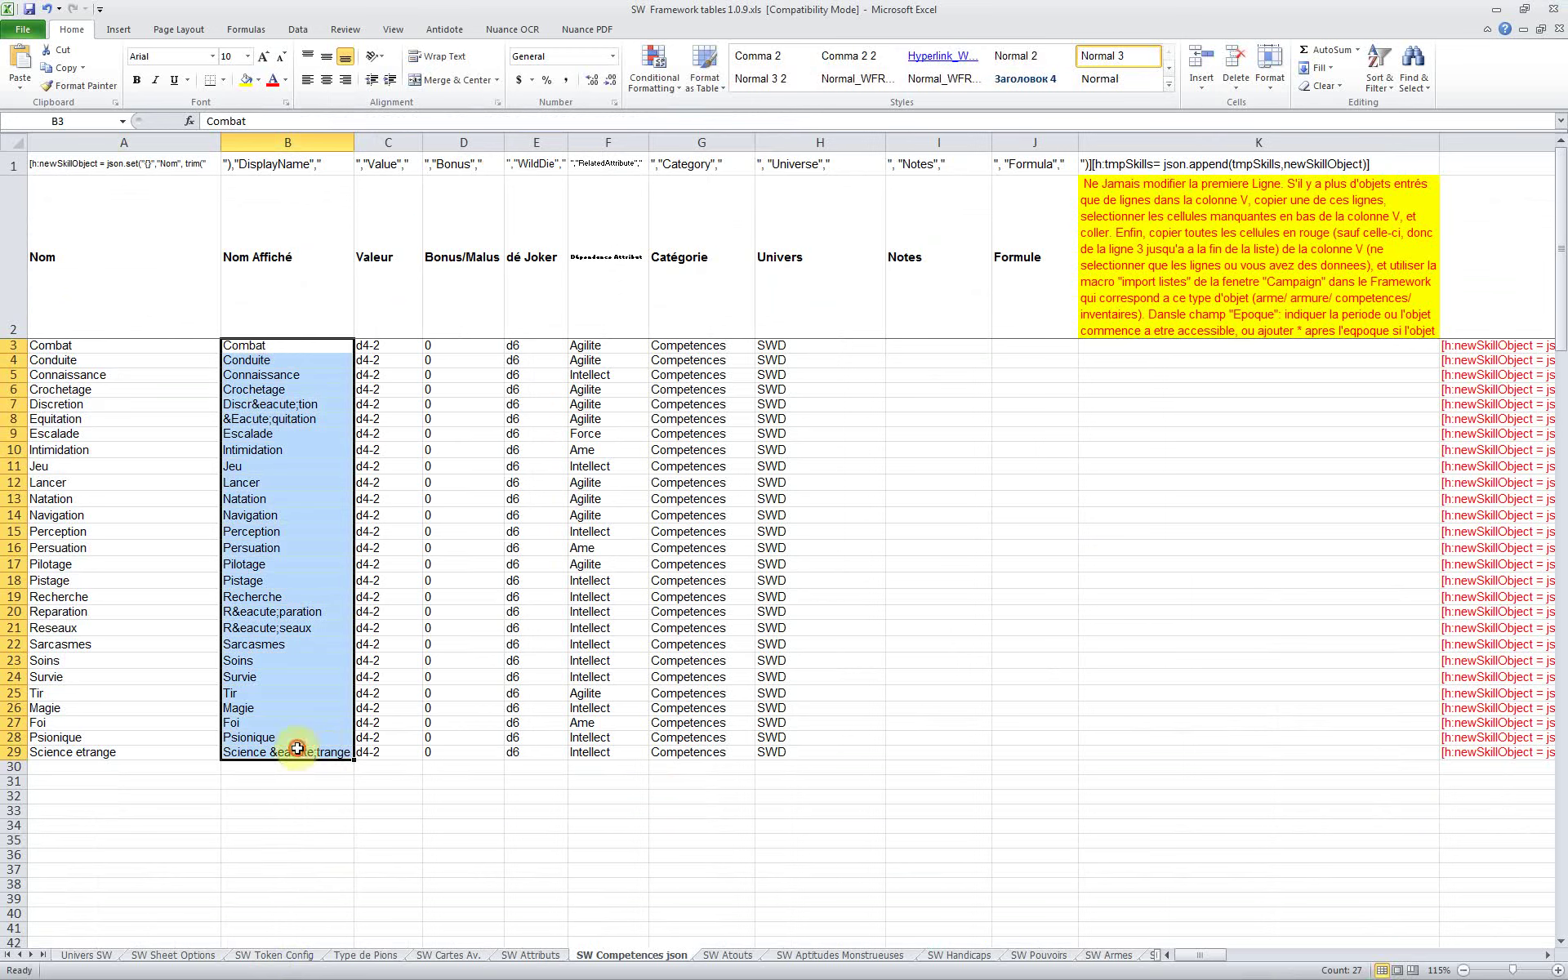
pyautogui.click(297, 748)
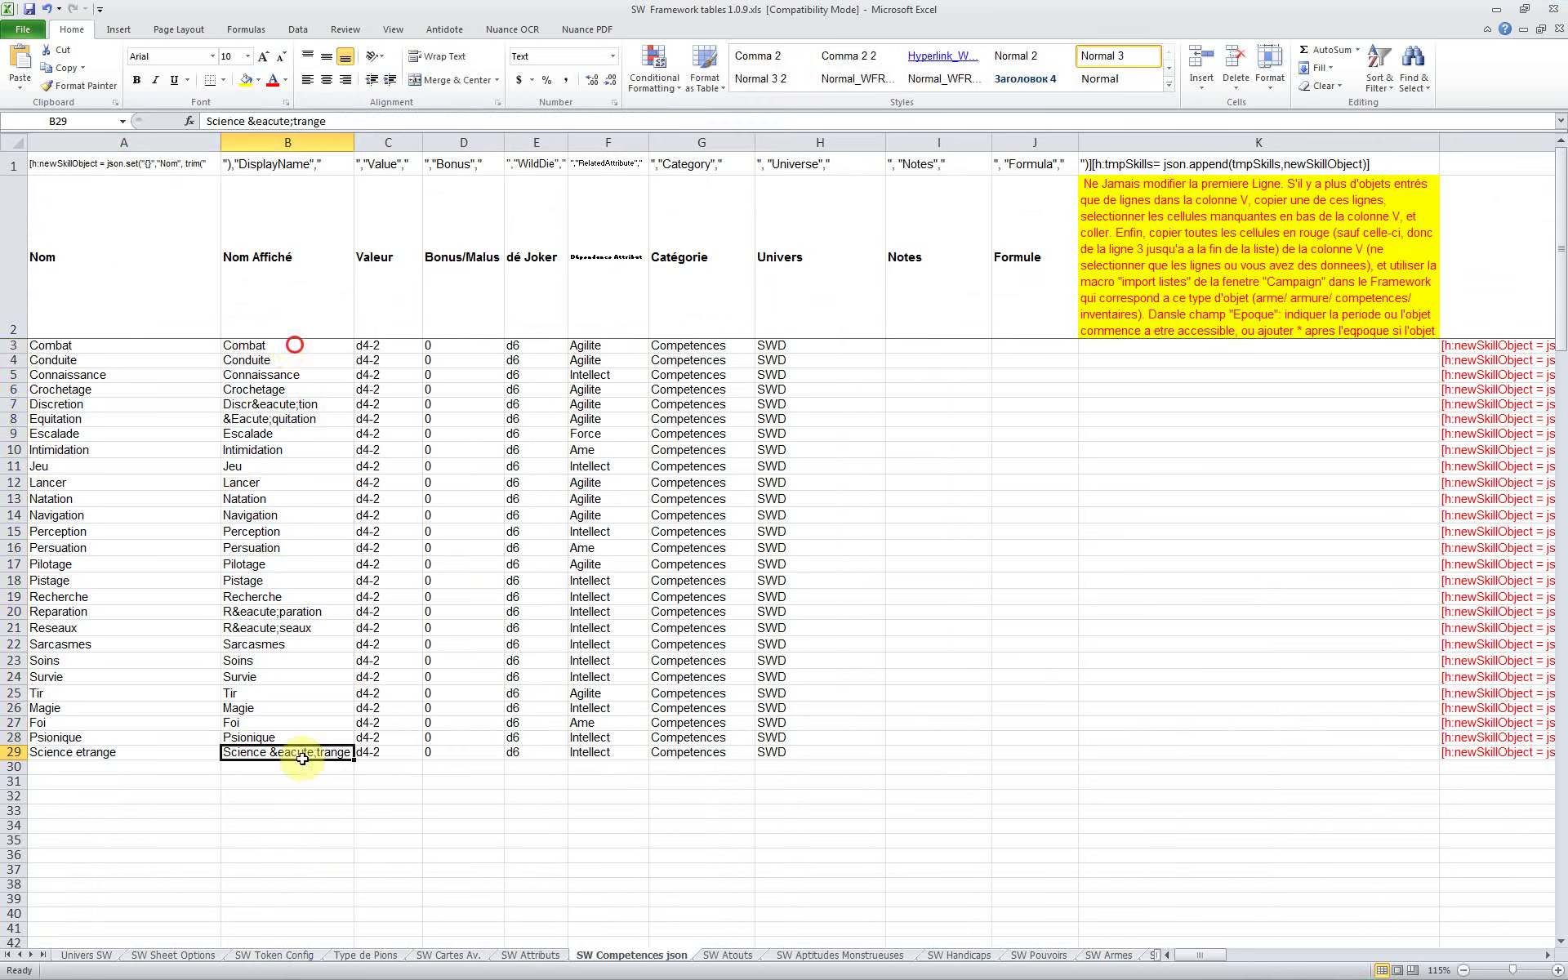
# Highlight the Nom Affiché entries from Combat down to Science &eacute;trange once more
pyautogui.moveTo(294, 345); pyautogui.dragTo(304, 762)
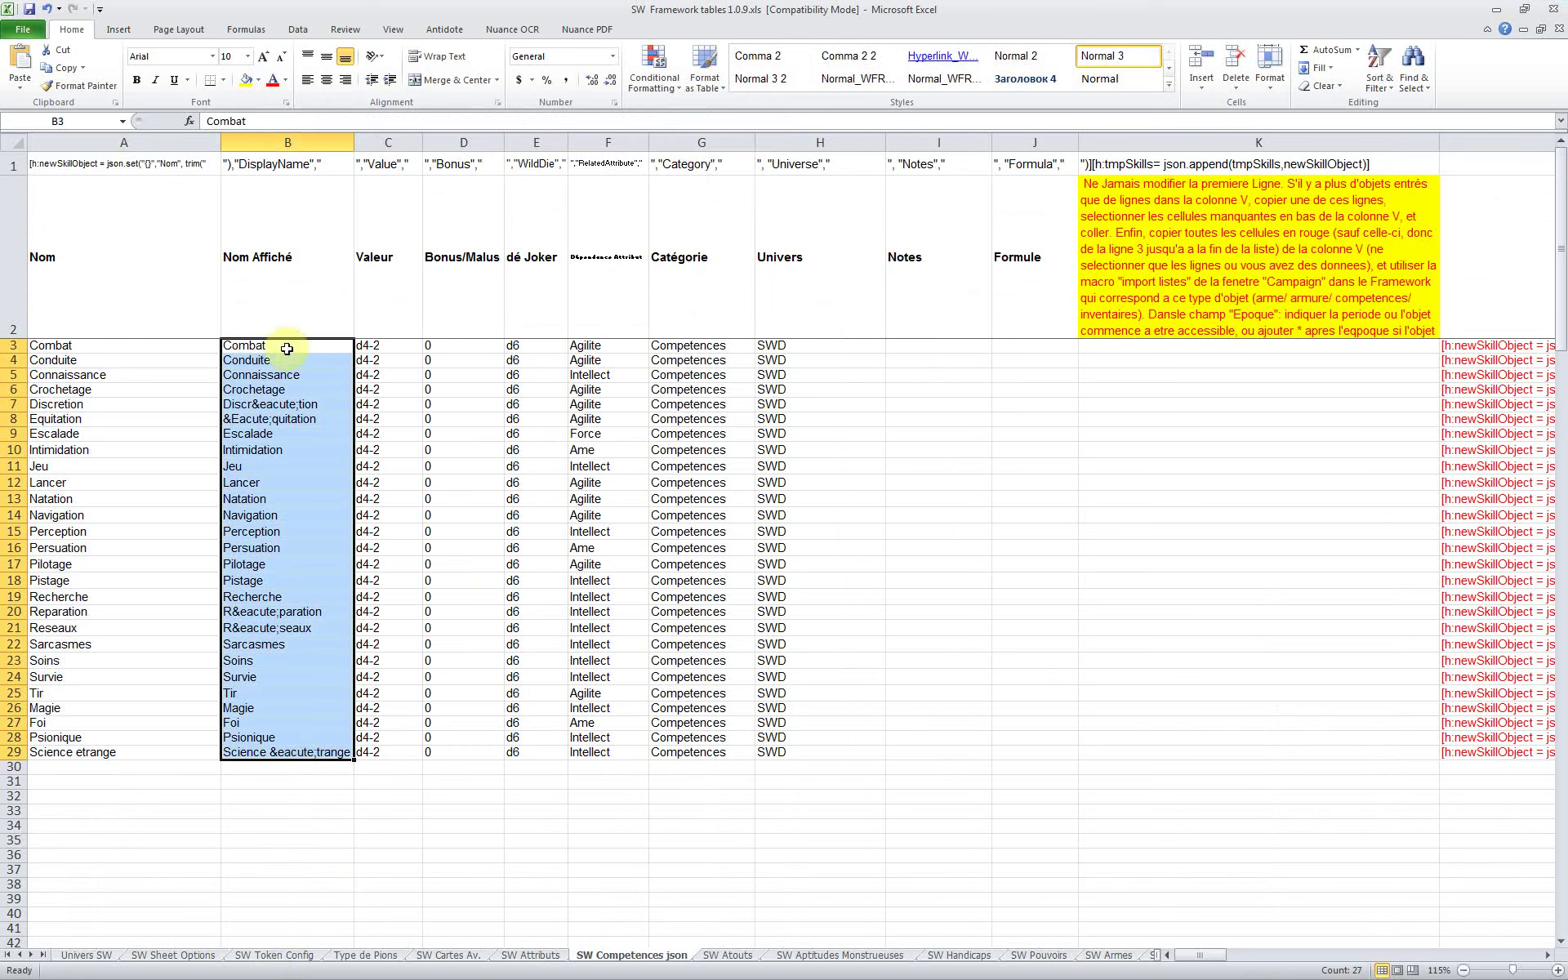
pyautogui.moveTo(287, 349)
pyautogui.mouseDown()
pyautogui.moveTo(280, 763)
pyautogui.moveTo(314, 346)
pyautogui.mouseUp()
pyautogui.click(313, 349)
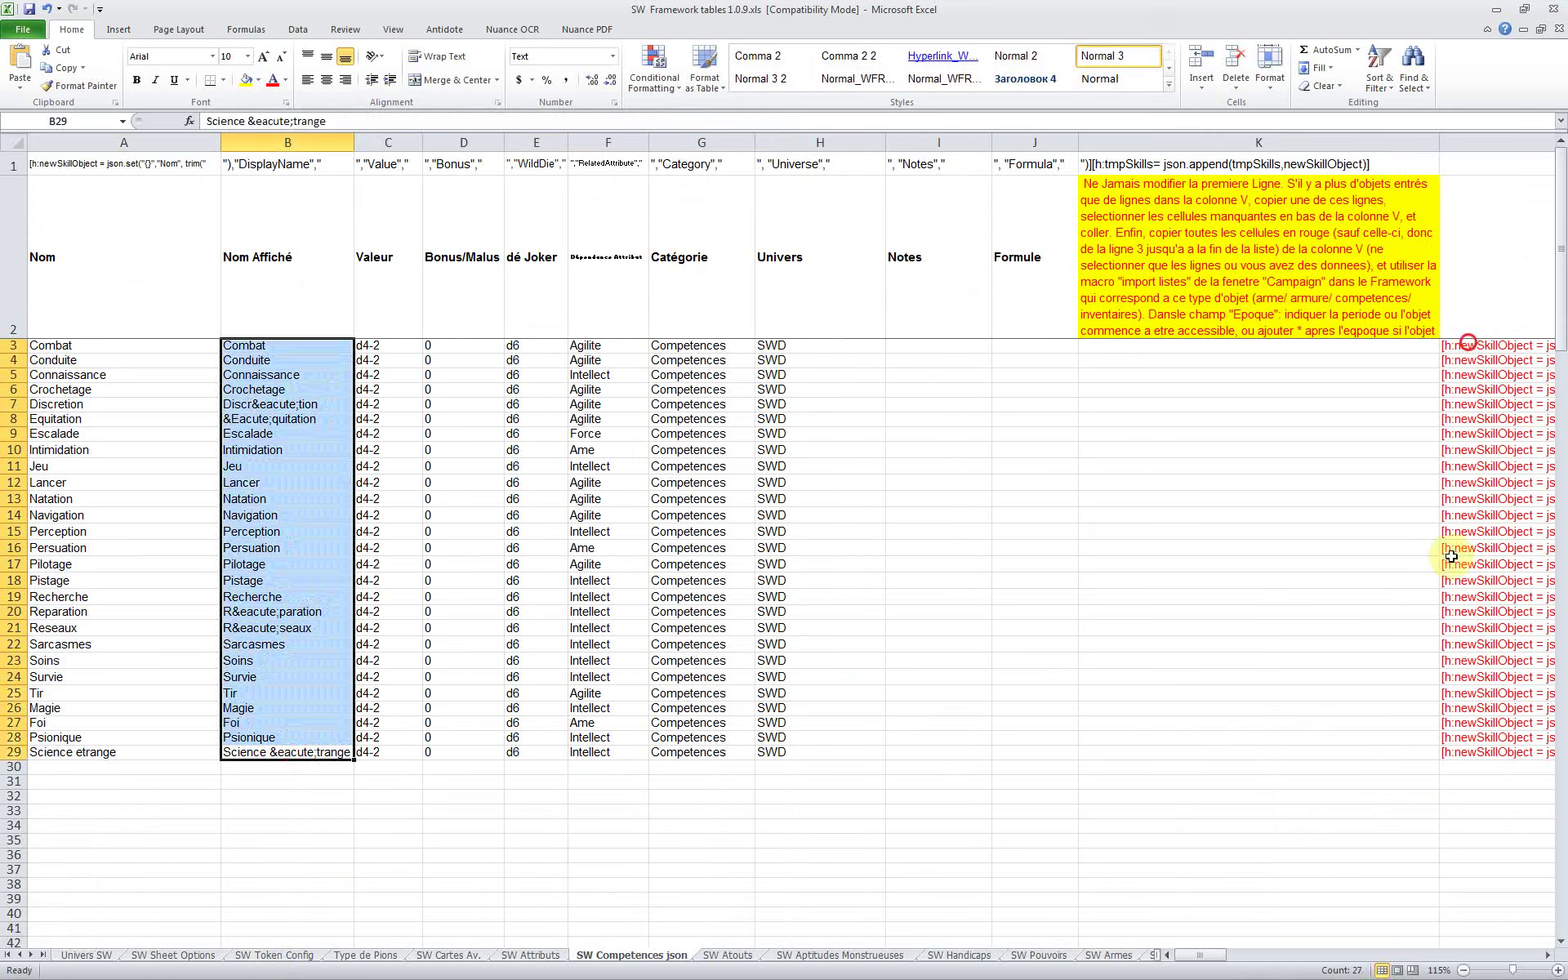
# Copy the red generated skill code in column L, from row 3 to row 29
pyautogui.moveTo(1468, 344); pyautogui.dragTo(1286, 928)
pyautogui.moveTo(1446, 759); pyautogui.dragTo(1446, 752)
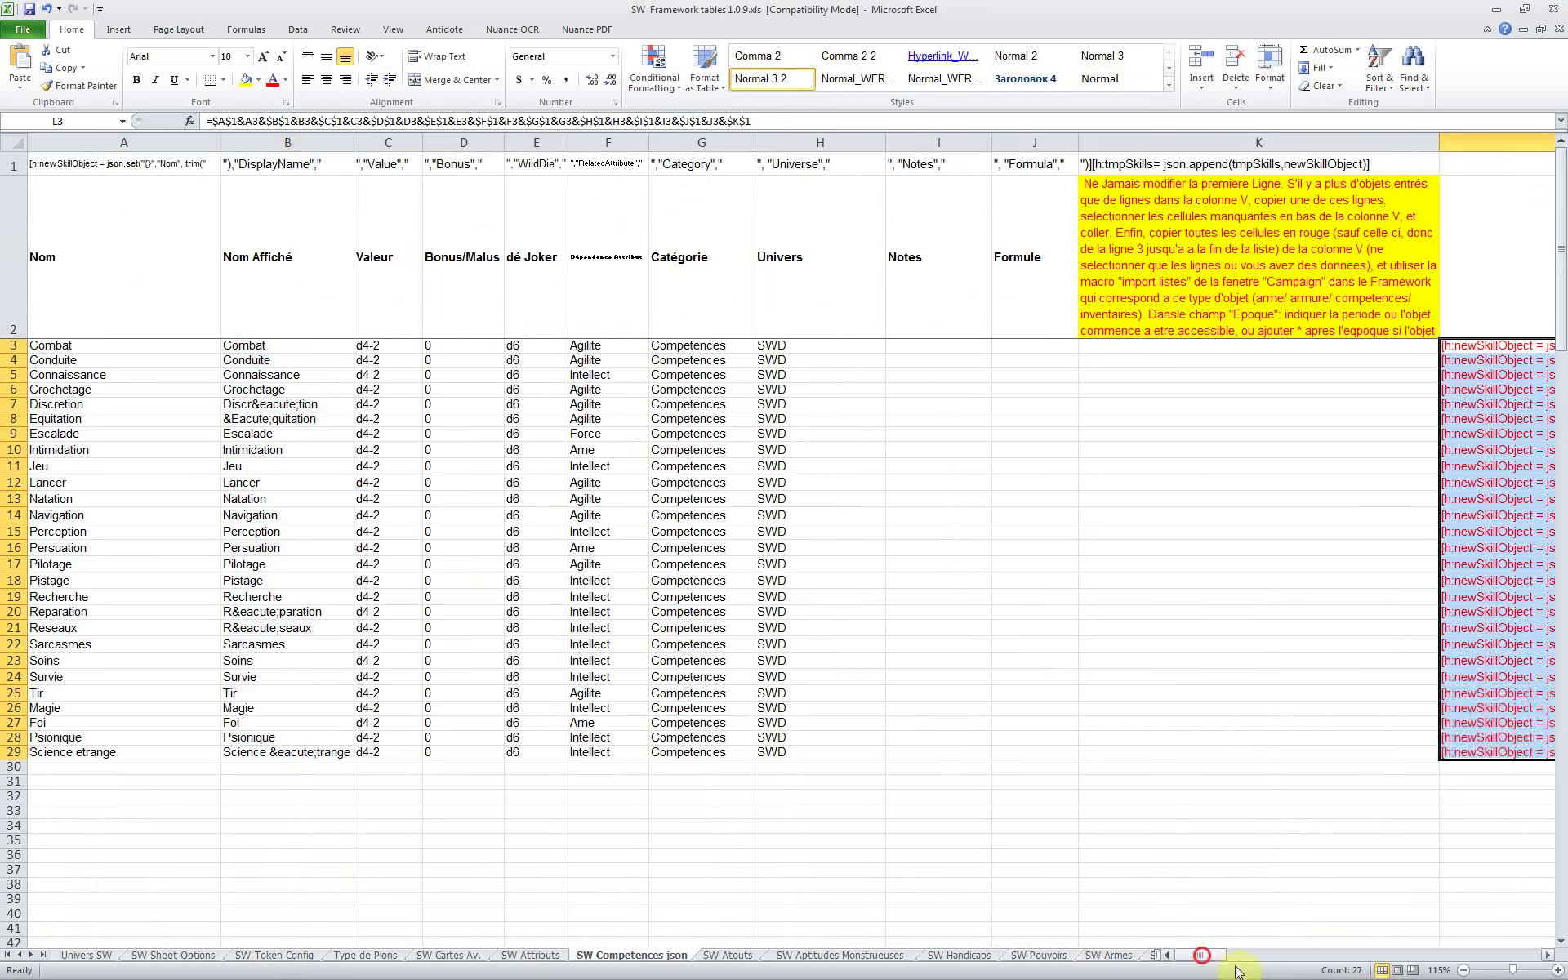
pyautogui.moveTo(1201, 954); pyautogui.dragTo(1250, 955)
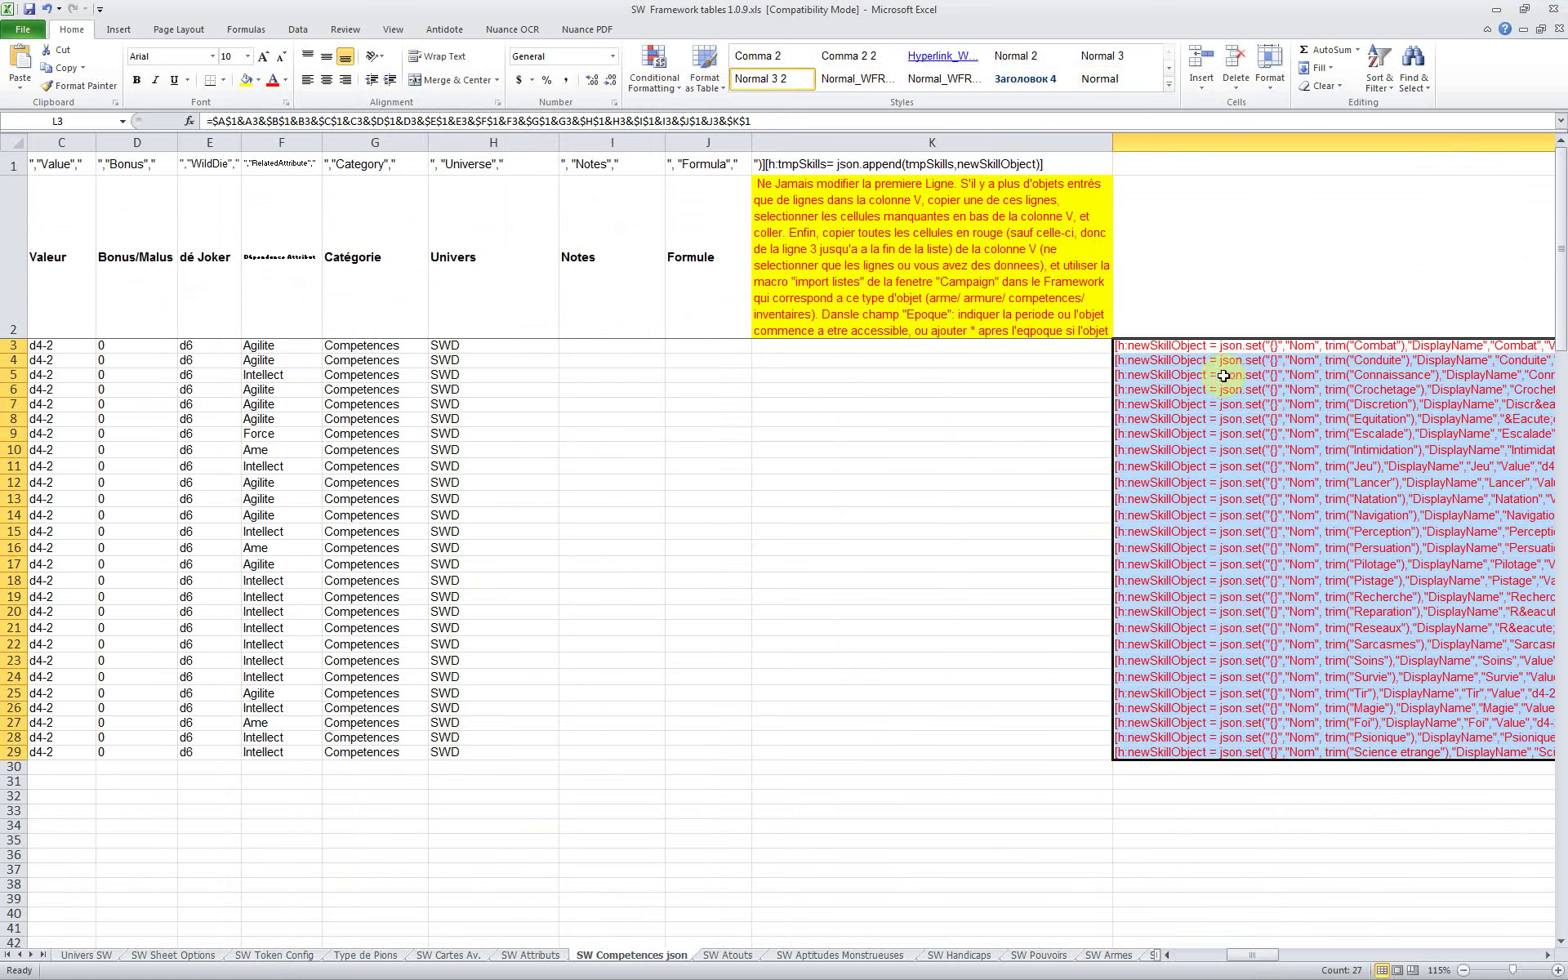
pyautogui.click(1215, 348)
pyautogui.moveTo(1185, 565); pyautogui.dragTo(1187, 753)
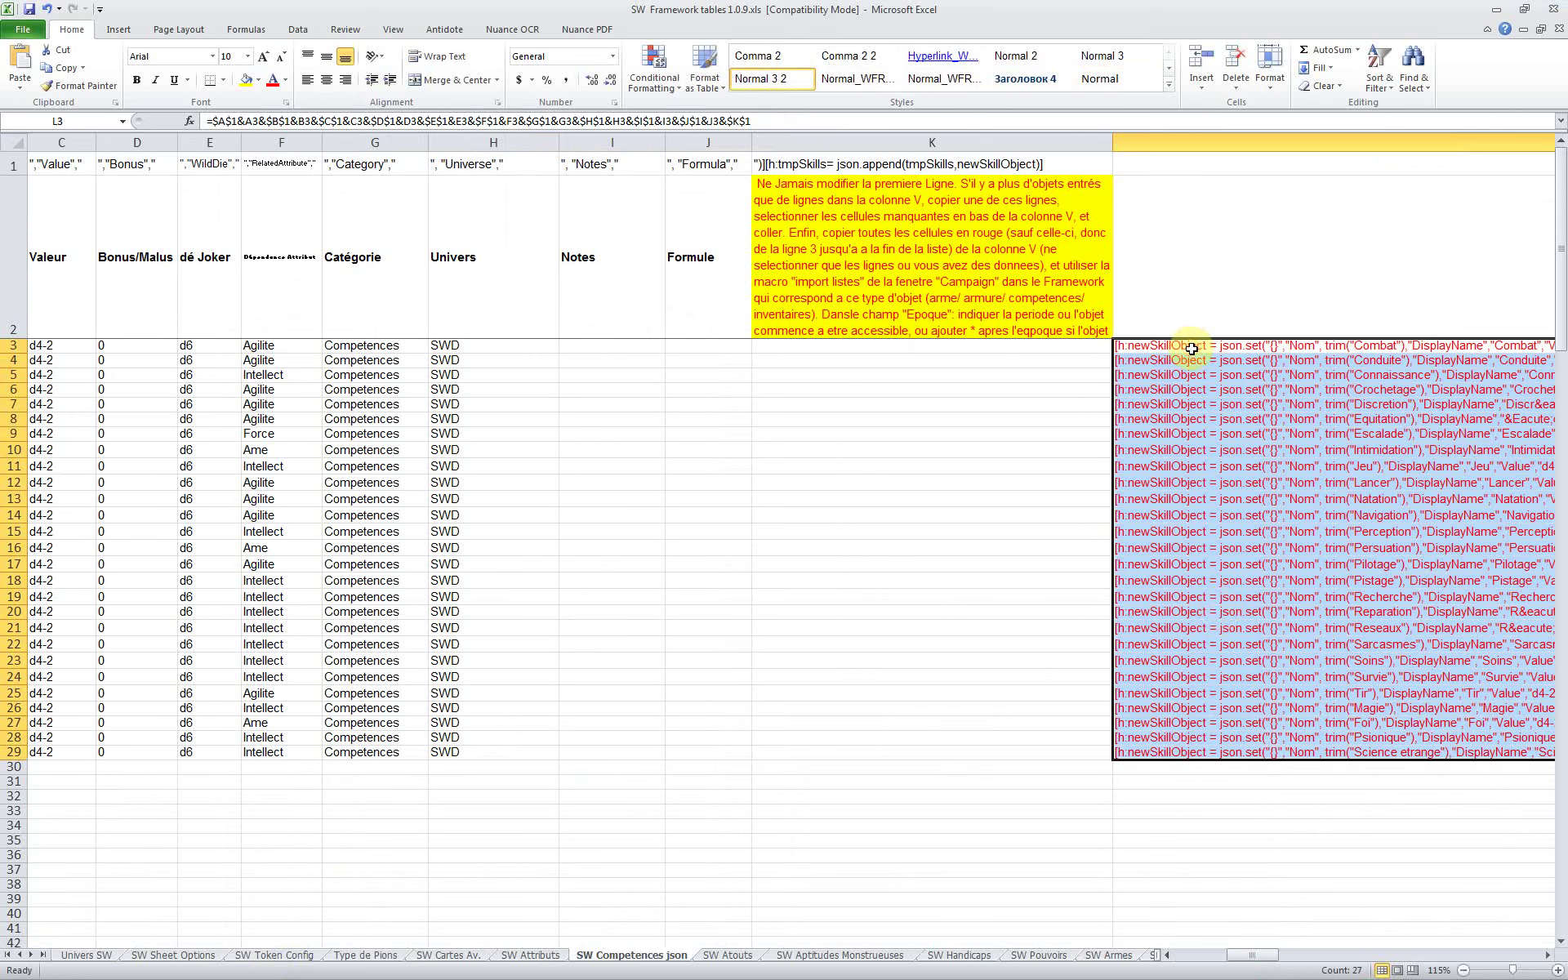
pyautogui.moveTo(1191, 348); pyautogui.dragTo(1162, 753)
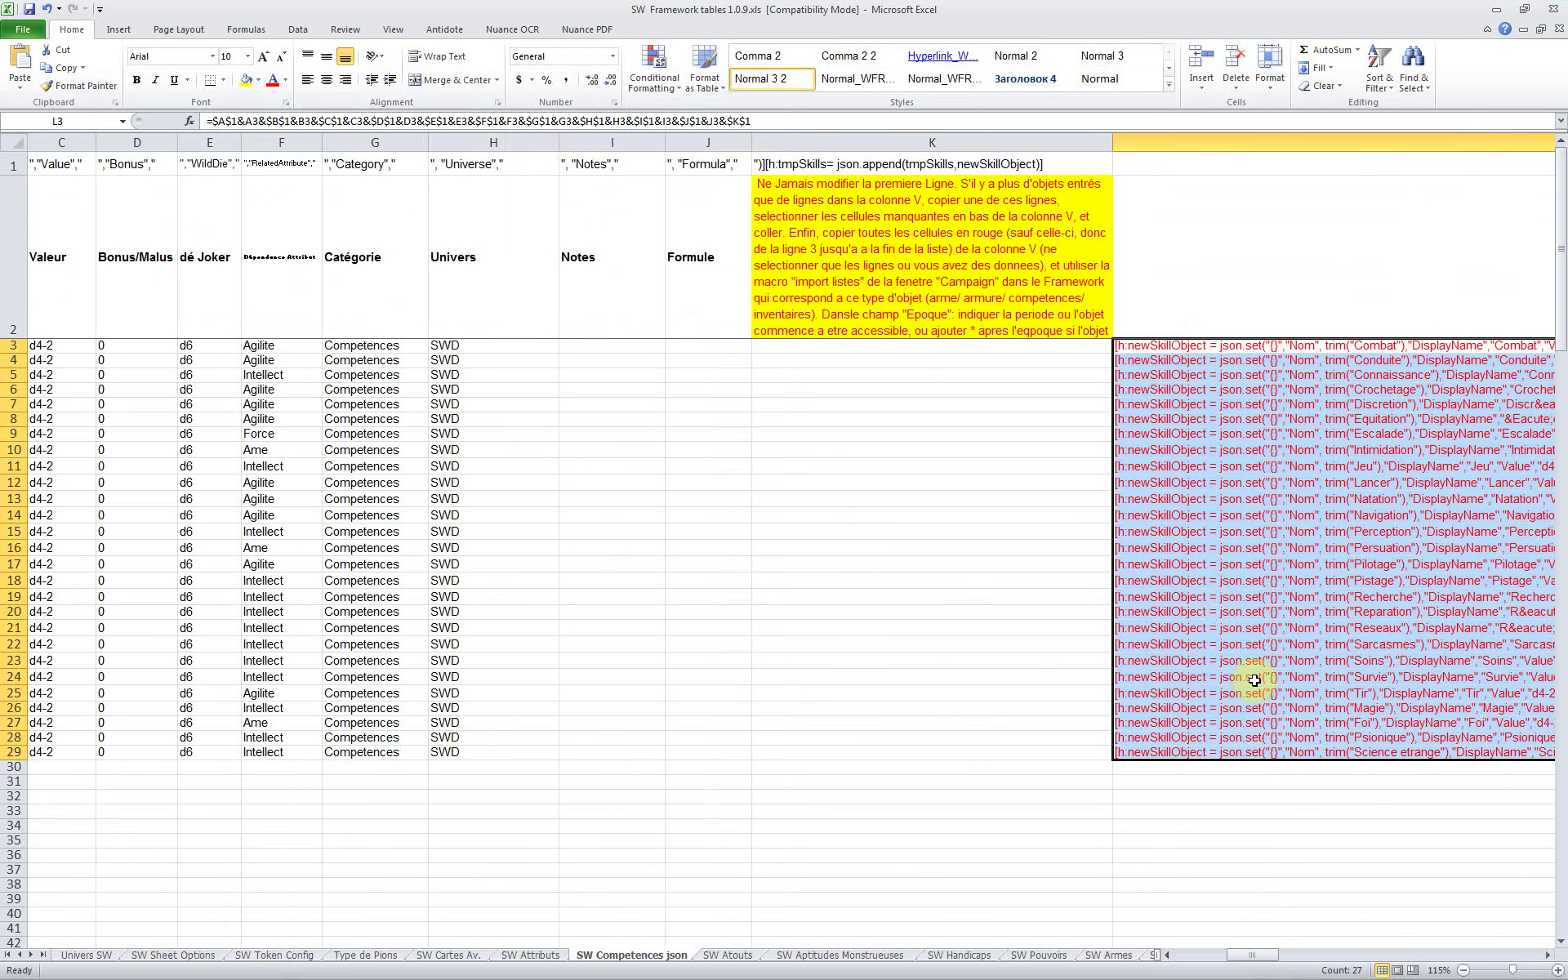
pyautogui.hotkey('ctrl', 'c')
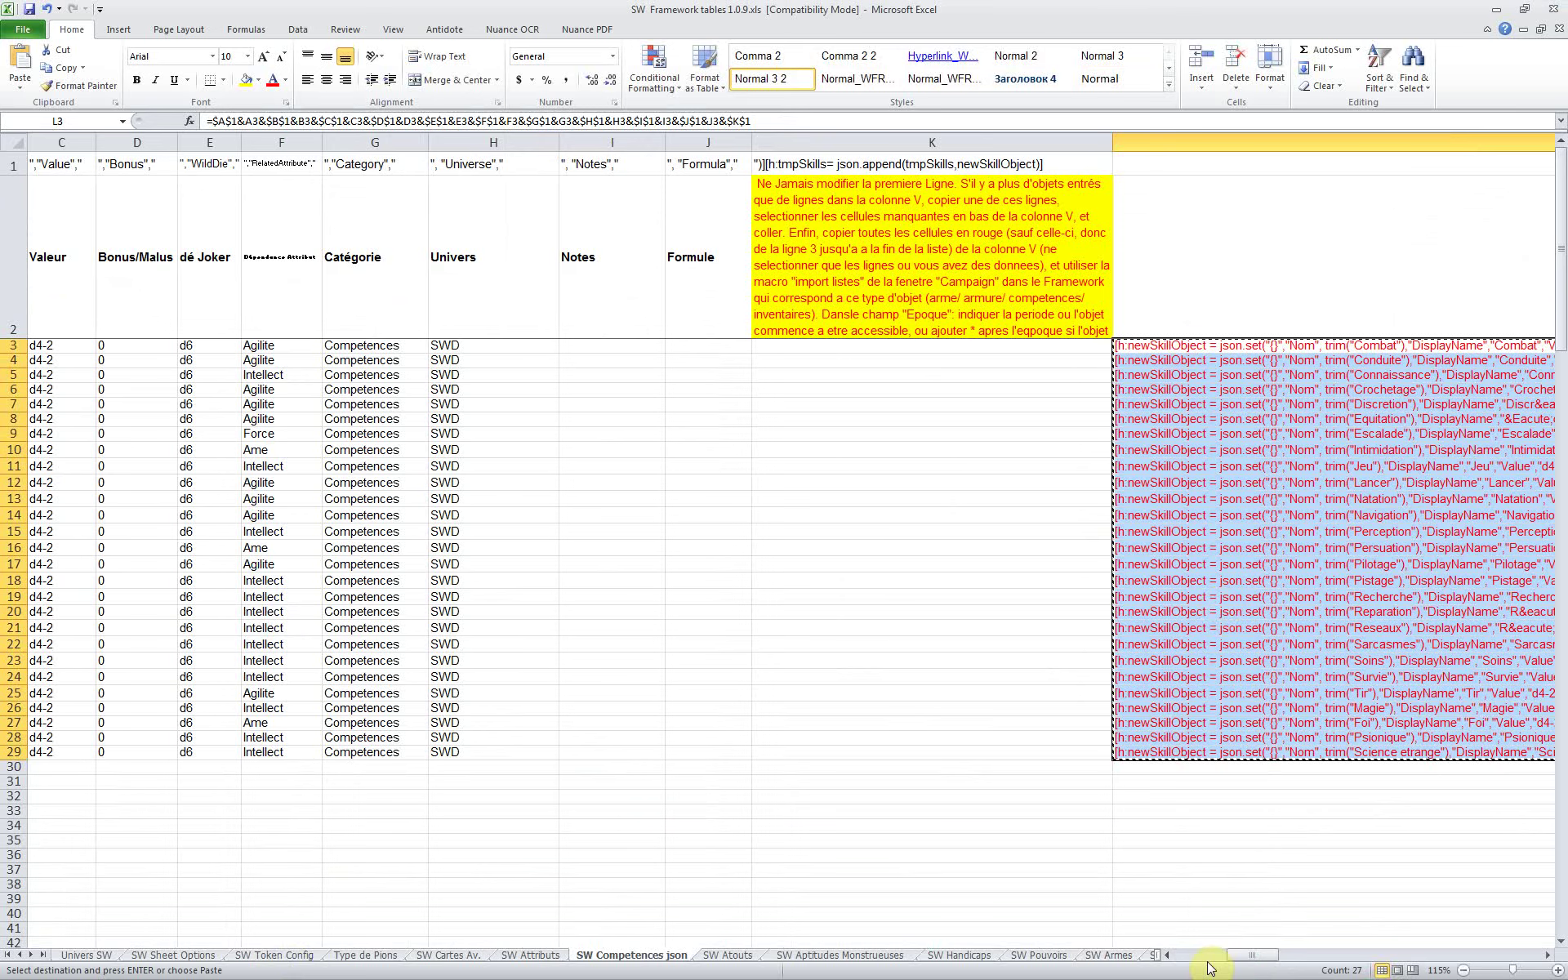
# Compare the skill rows from Combat to Science etrange with the generated code in column L
pyautogui.click(1257, 953)
pyautogui.moveTo(1257, 953); pyautogui.dragTo(1210, 953)
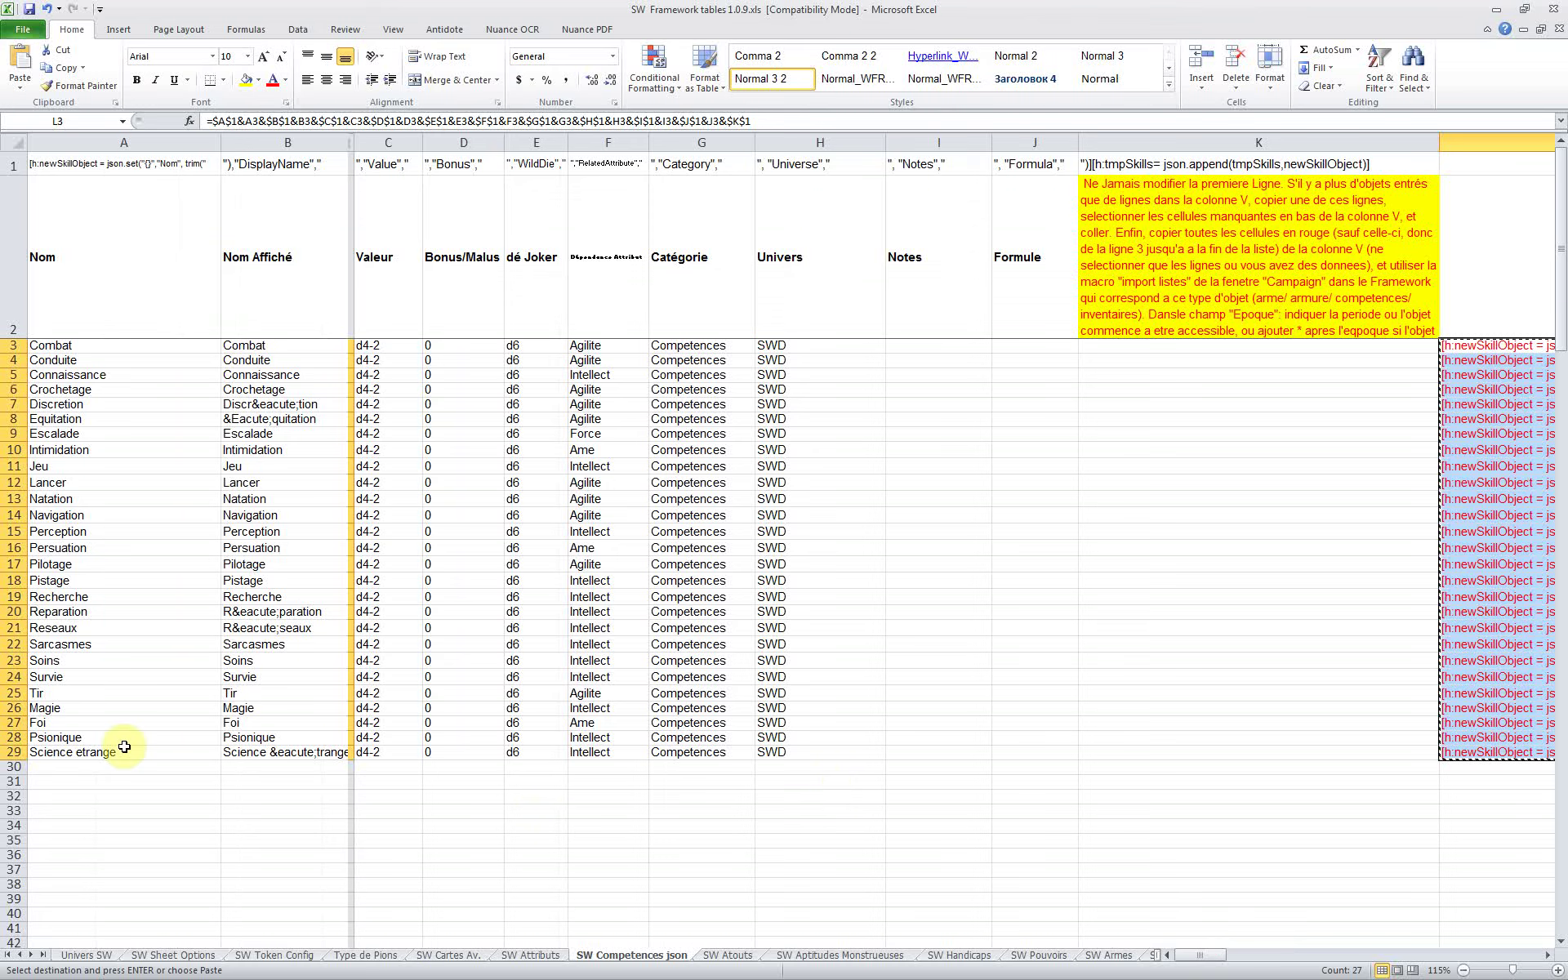
pyautogui.click(1193, 959)
pyautogui.moveTo(1193, 960); pyautogui.dragTo(1252, 961)
pyautogui.moveTo(1151, 776); pyautogui.dragTo(1156, 772)
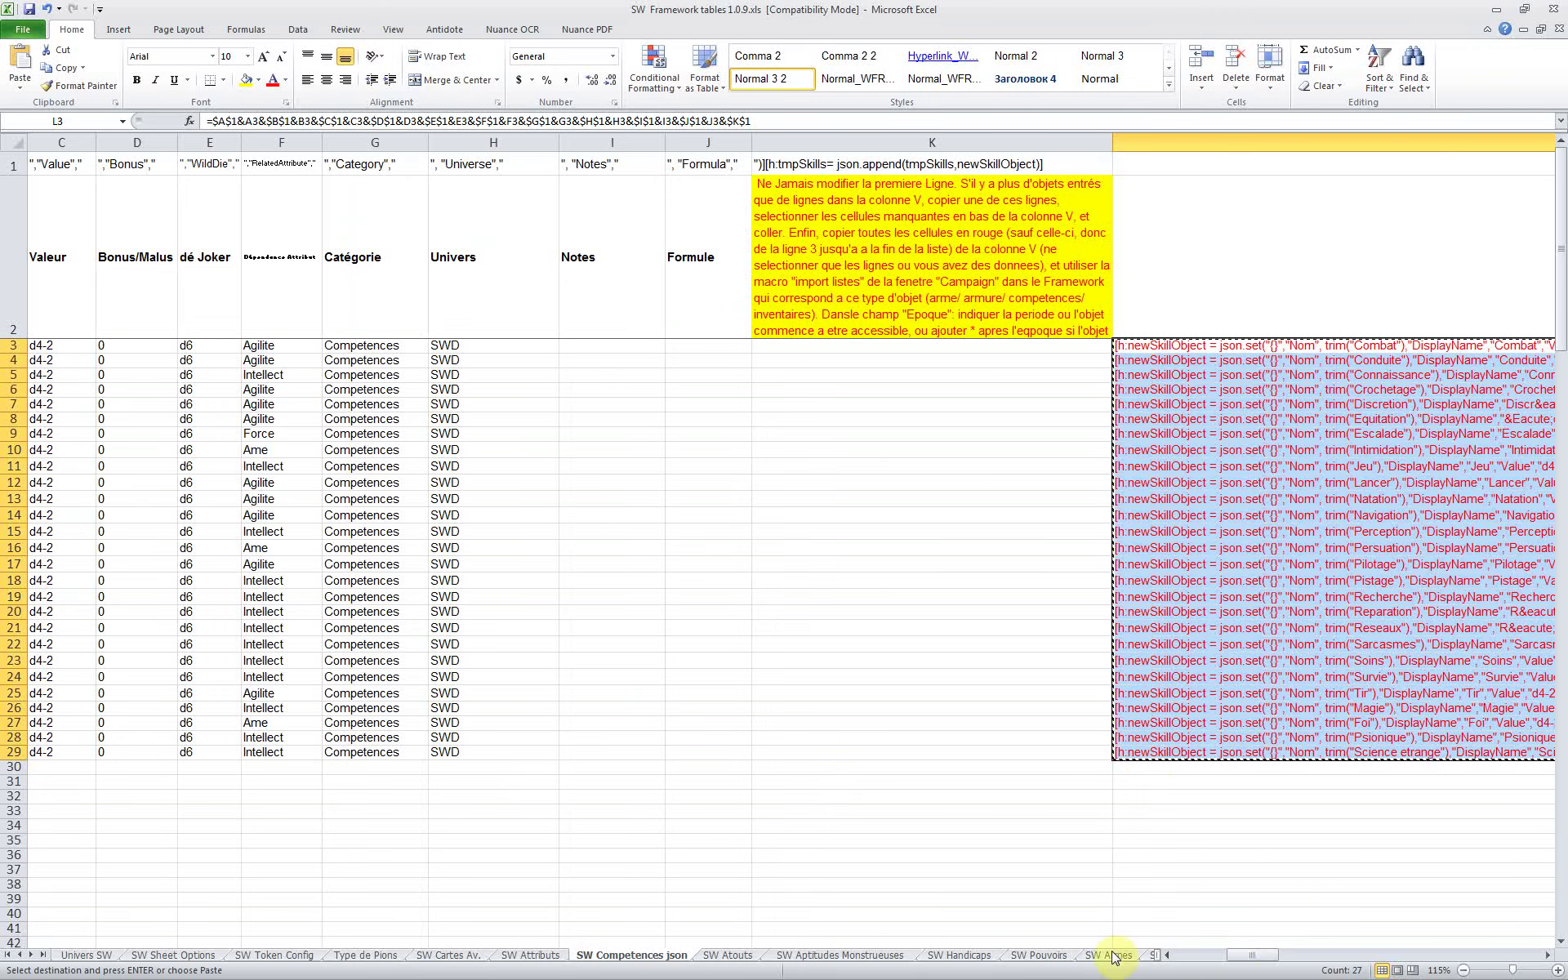
pyautogui.click(1256, 955)
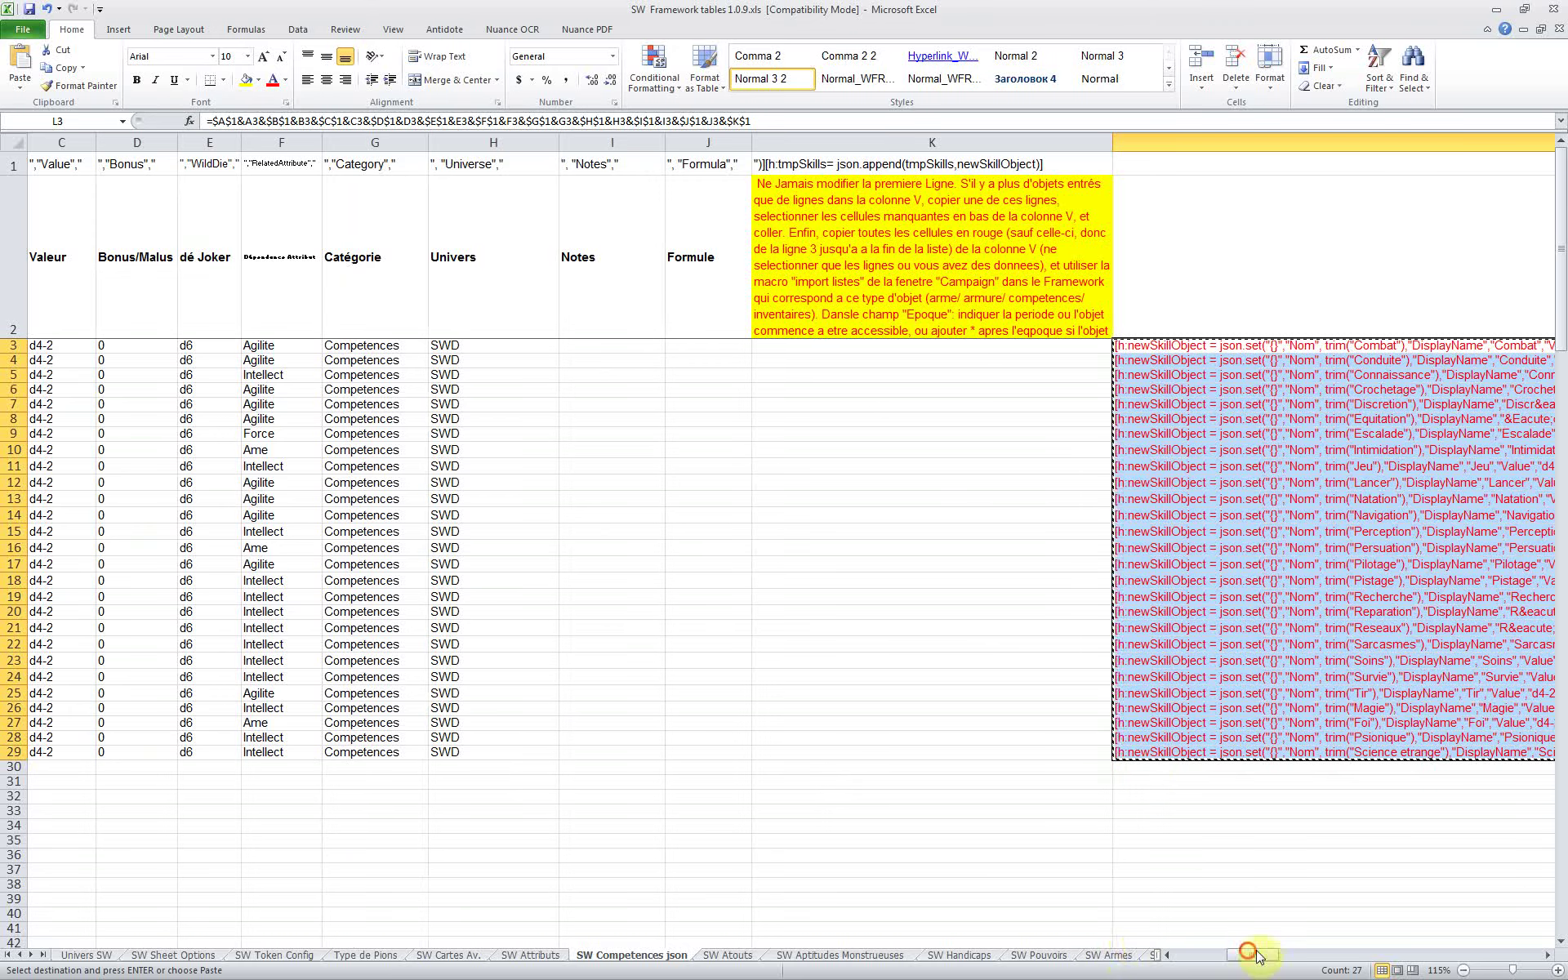
pyautogui.moveTo(1256, 956); pyautogui.dragTo(1054, 948)
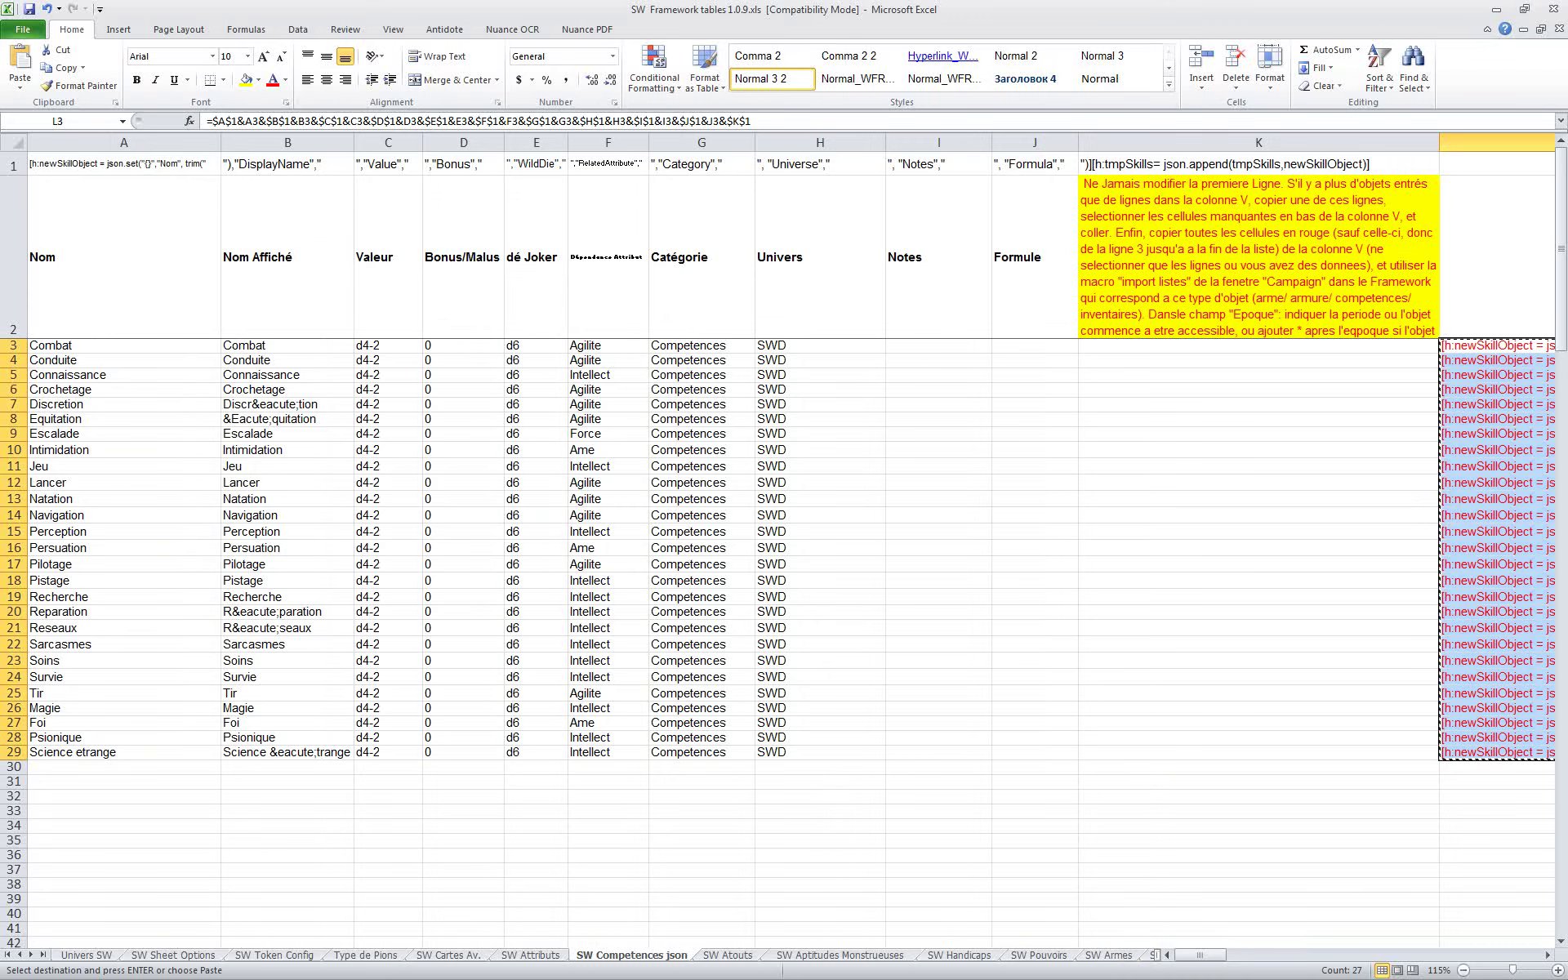
# Switch to MapTool and choose Competences as the list to import
pyautogui.hotkey('alt', 'Tab')
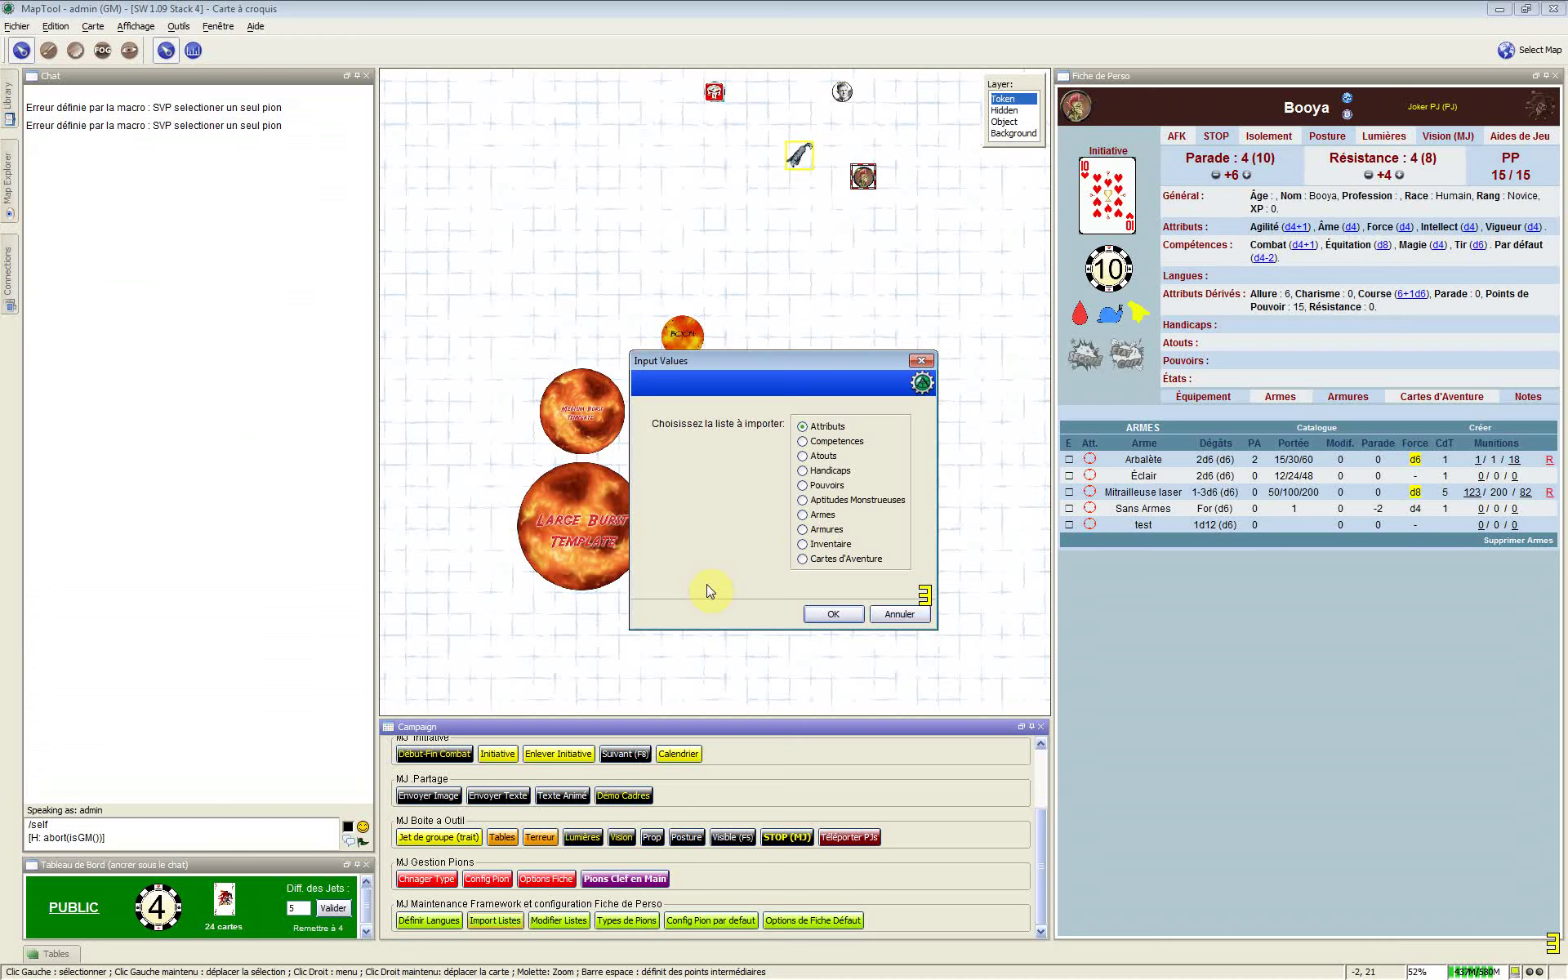
pyautogui.click(803, 443)
pyautogui.click(823, 612)
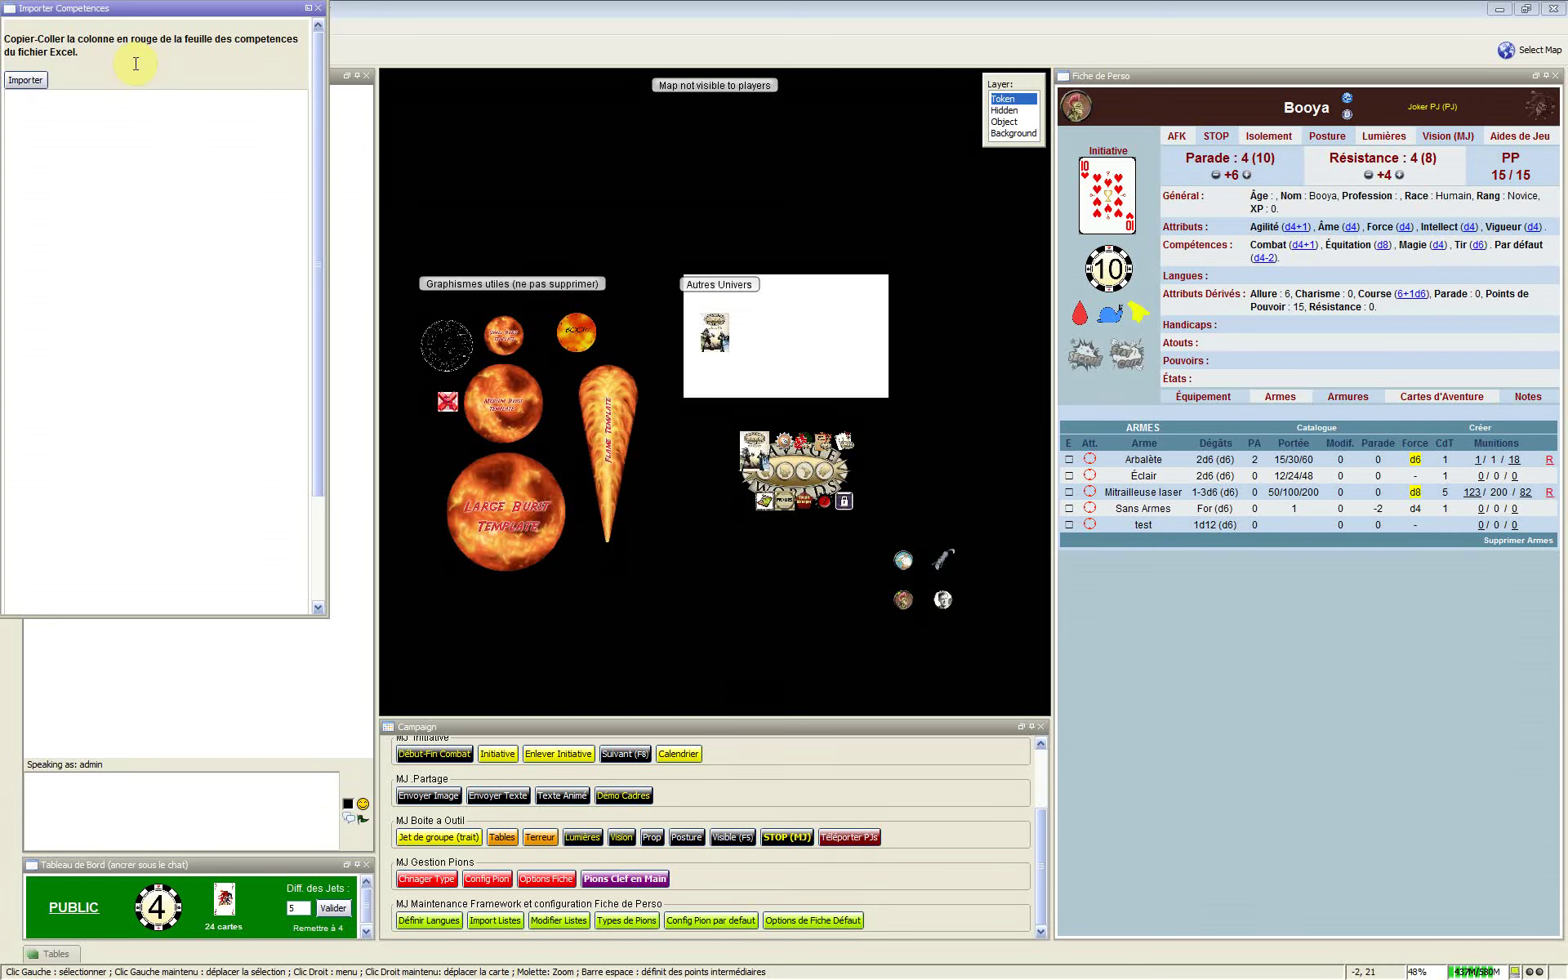
# Paste the copied skill code into the Importer Competences window and run the import
pyautogui.click(384, 147)
pyautogui.click(556, 374)
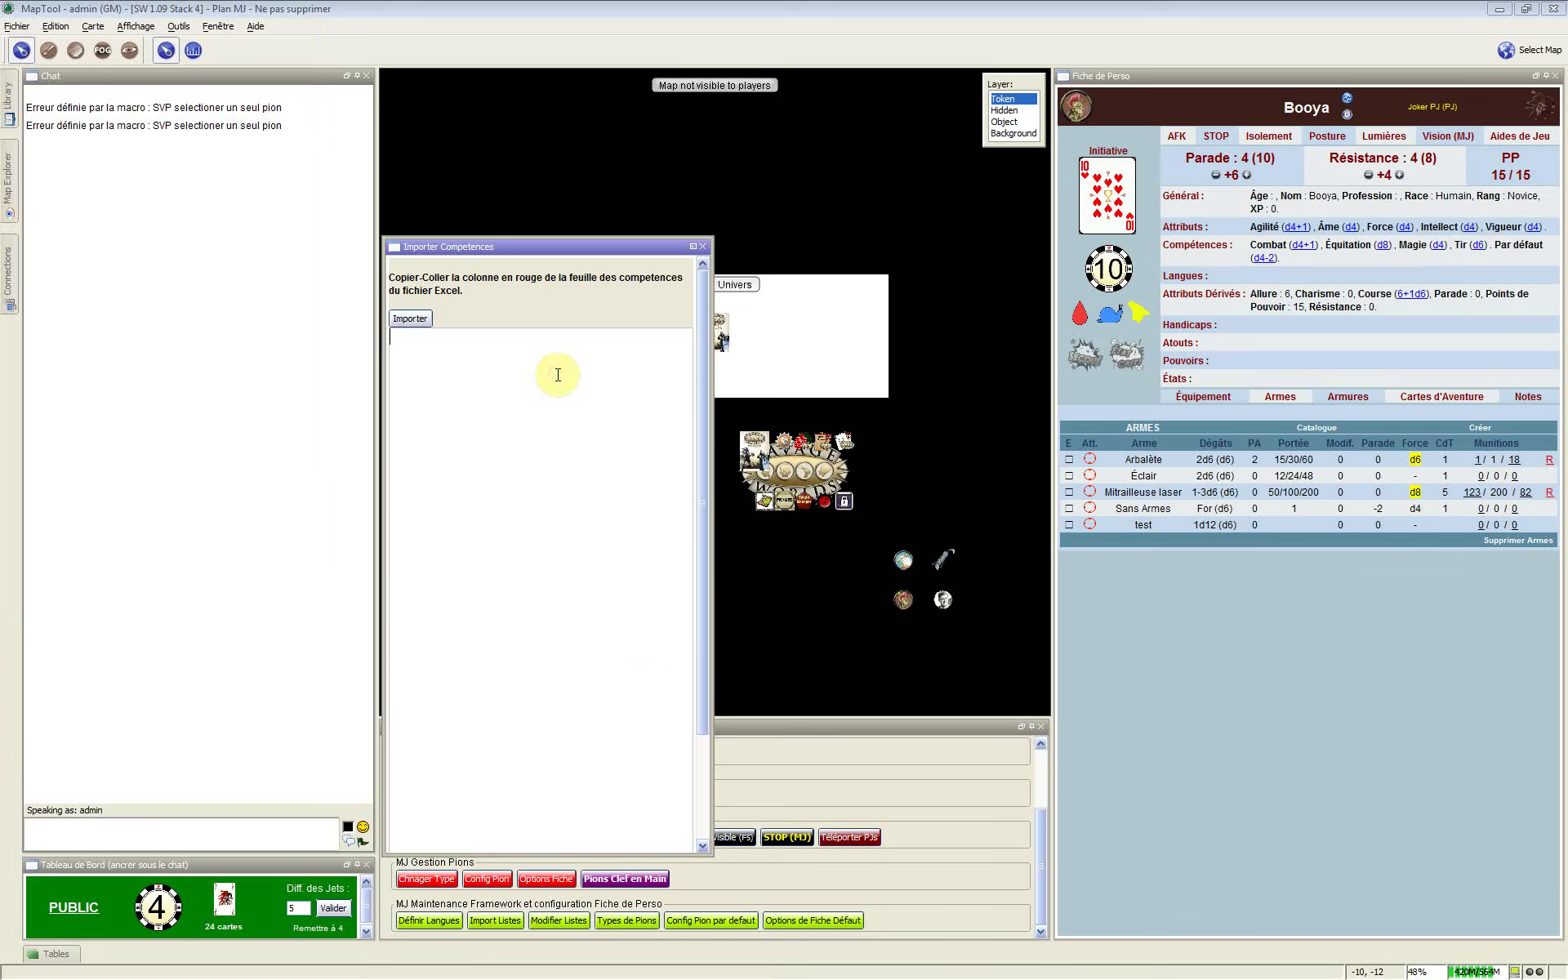
pyautogui.hotkey('ctrl', 'v')
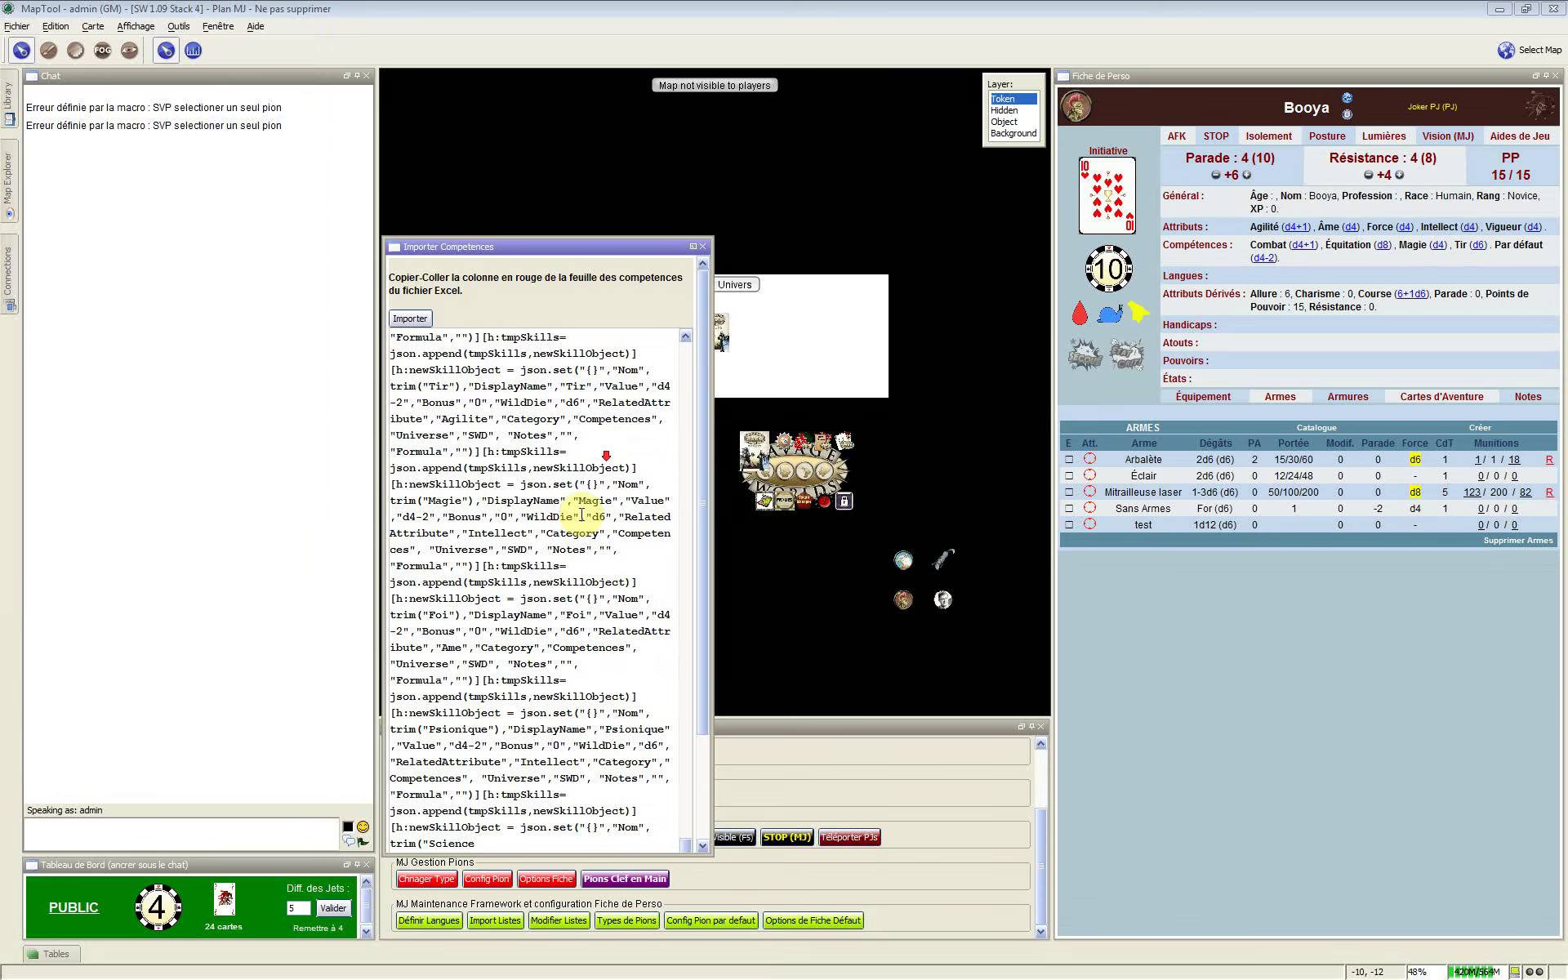
pyautogui.click(707, 475)
pyautogui.click(718, 286)
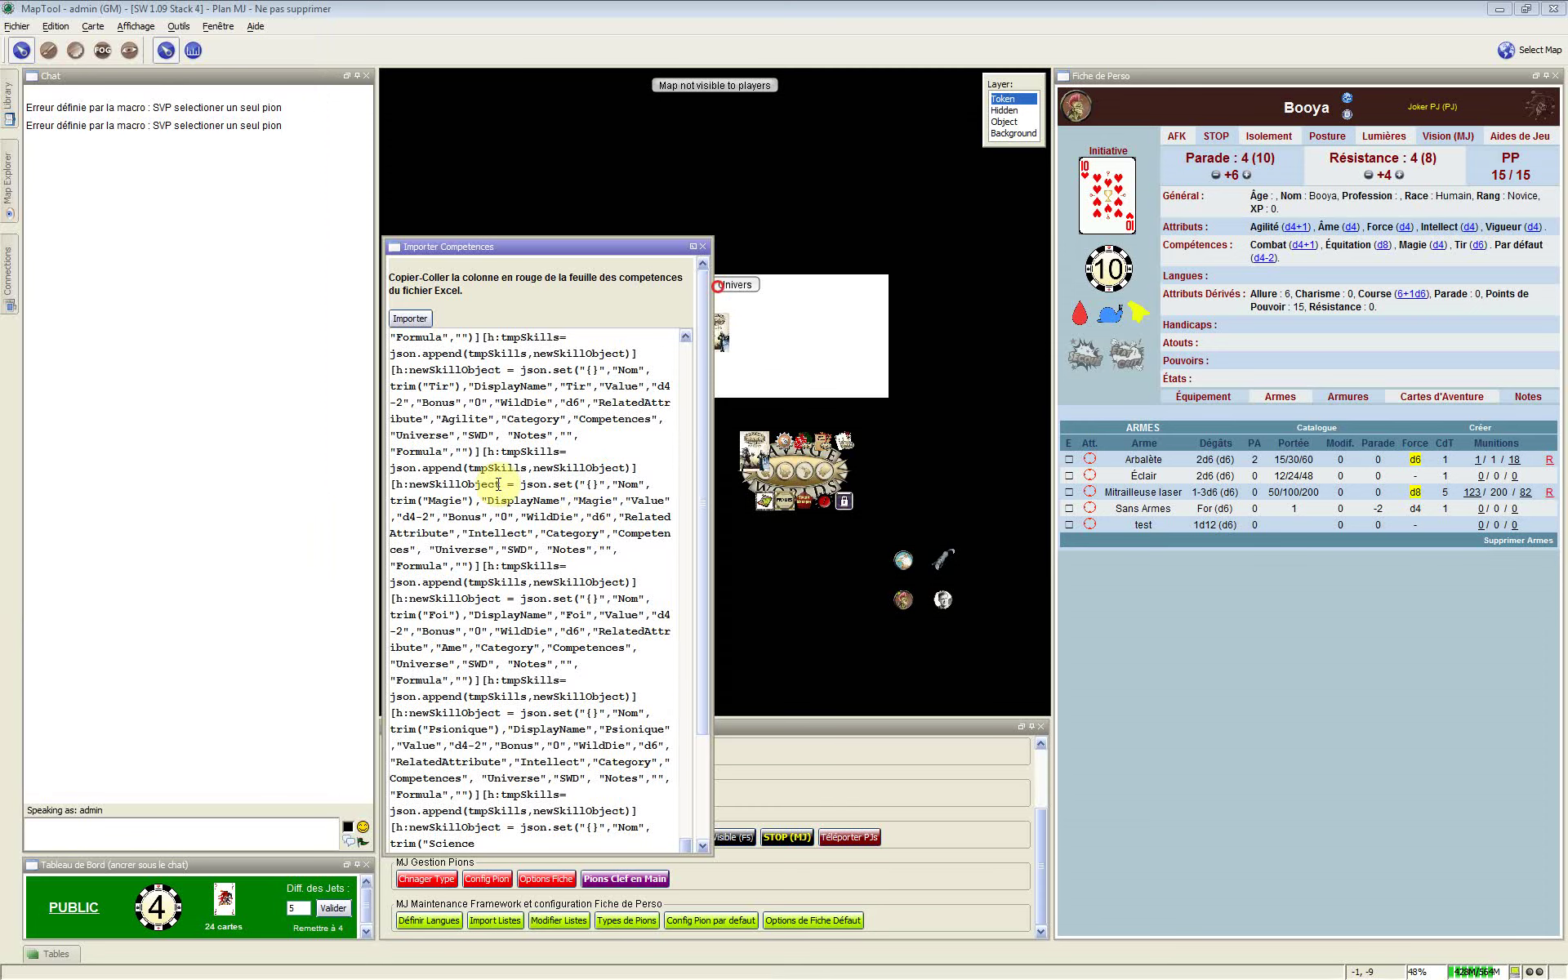
pyautogui.click(418, 325)
pyautogui.click(417, 324)
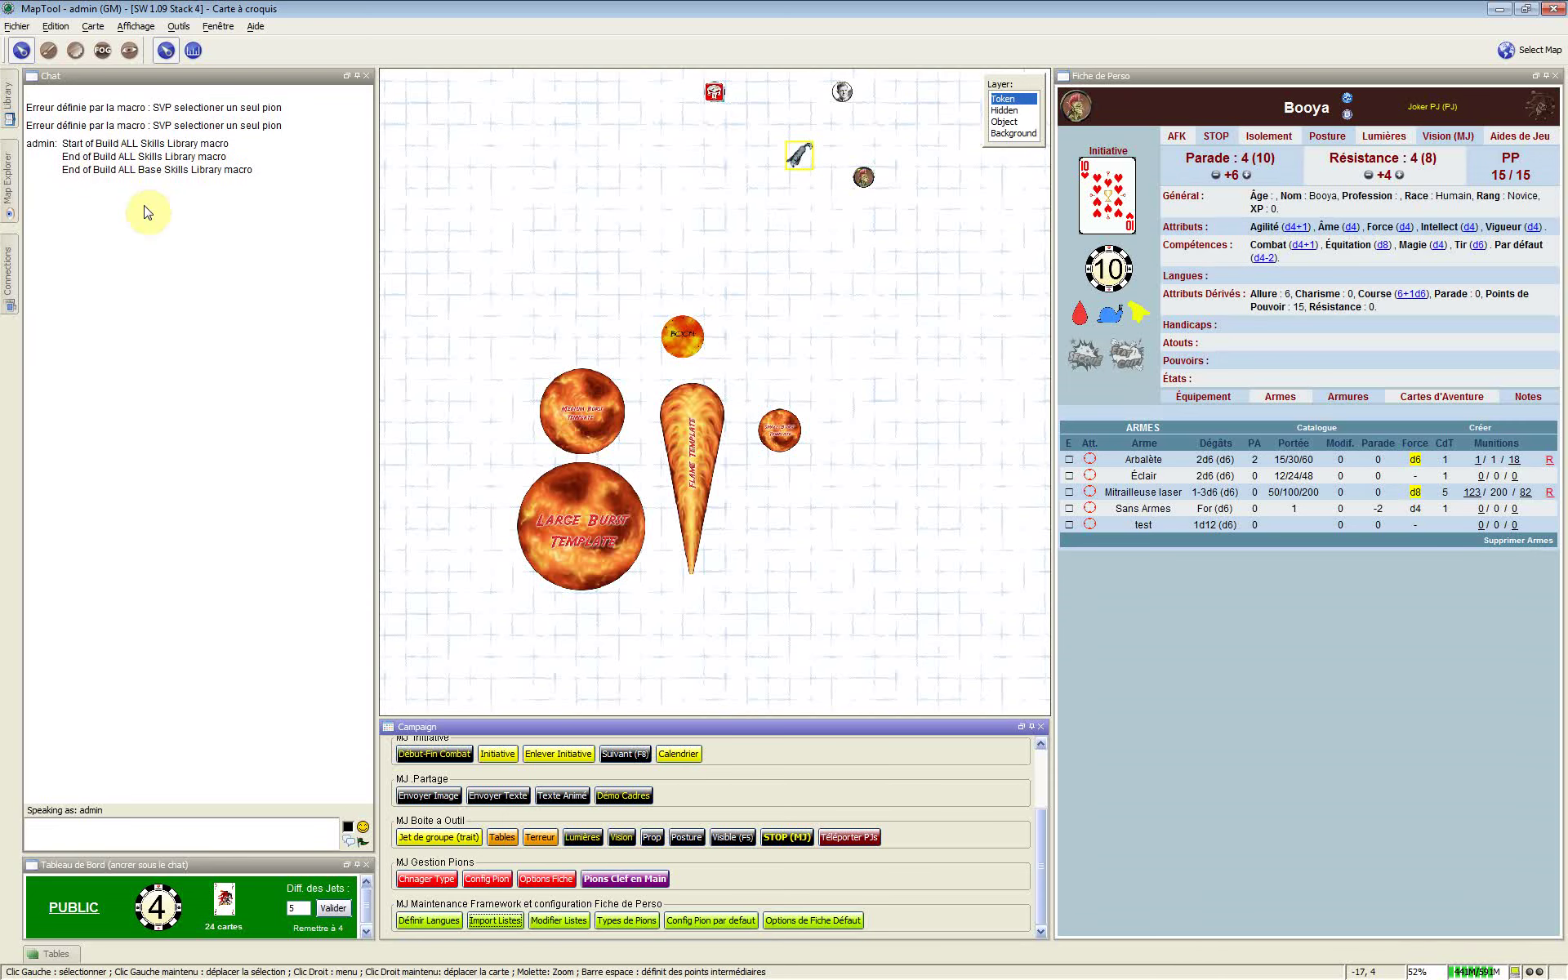
# View the catalogues stored in the framework, and check which list types can be imported without importing any
pyautogui.click(550, 925)
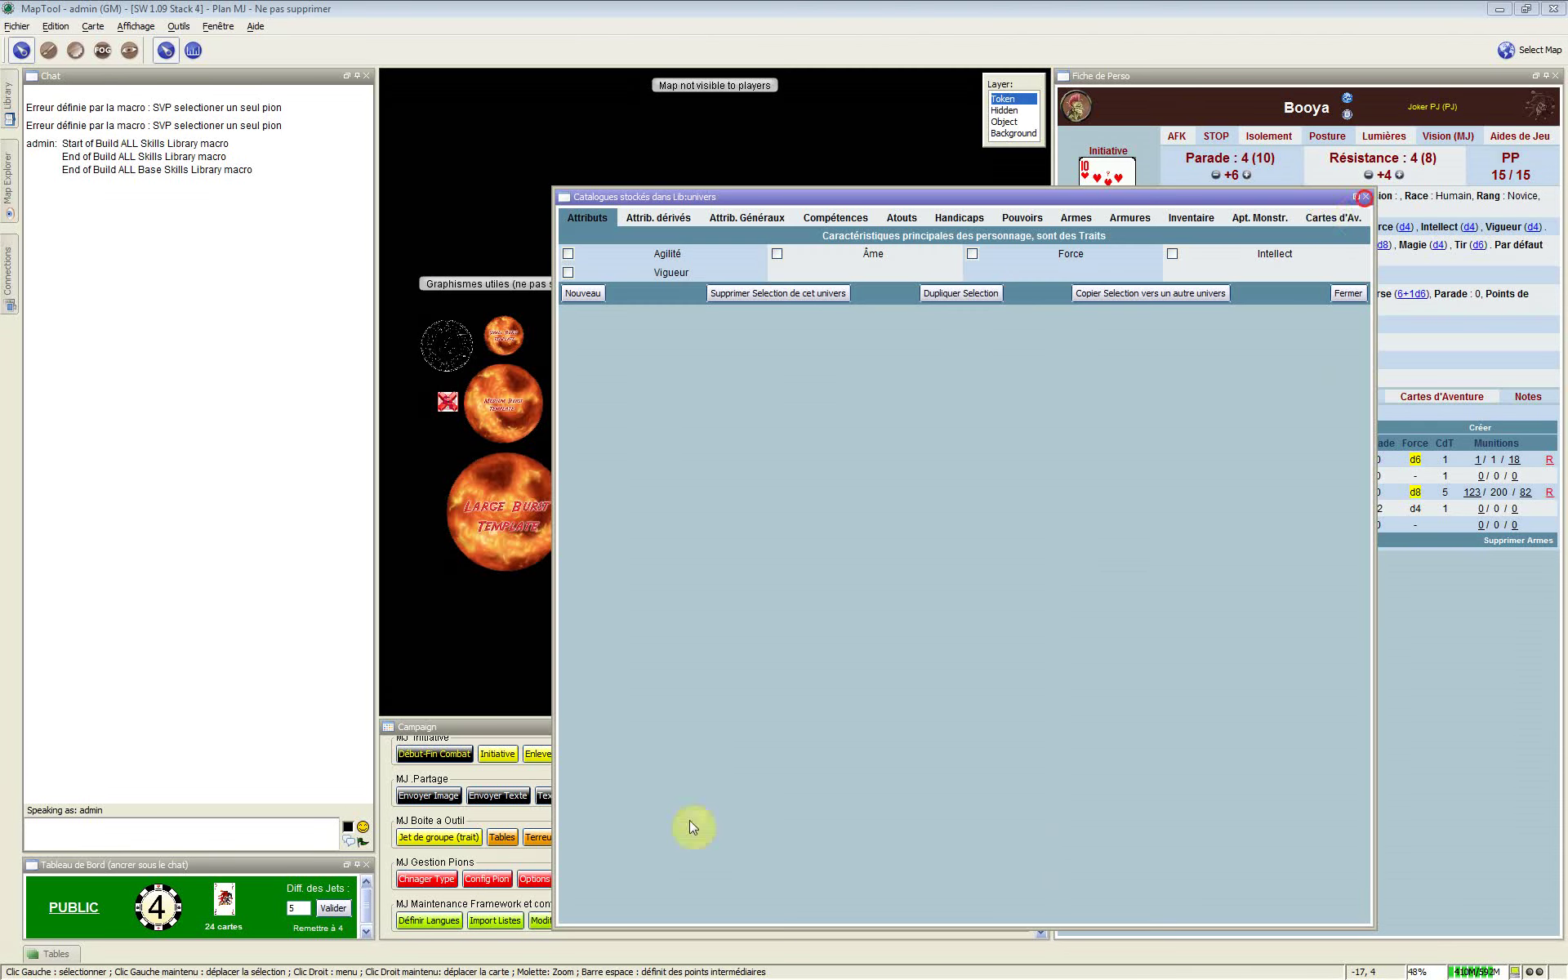
pyautogui.click(483, 920)
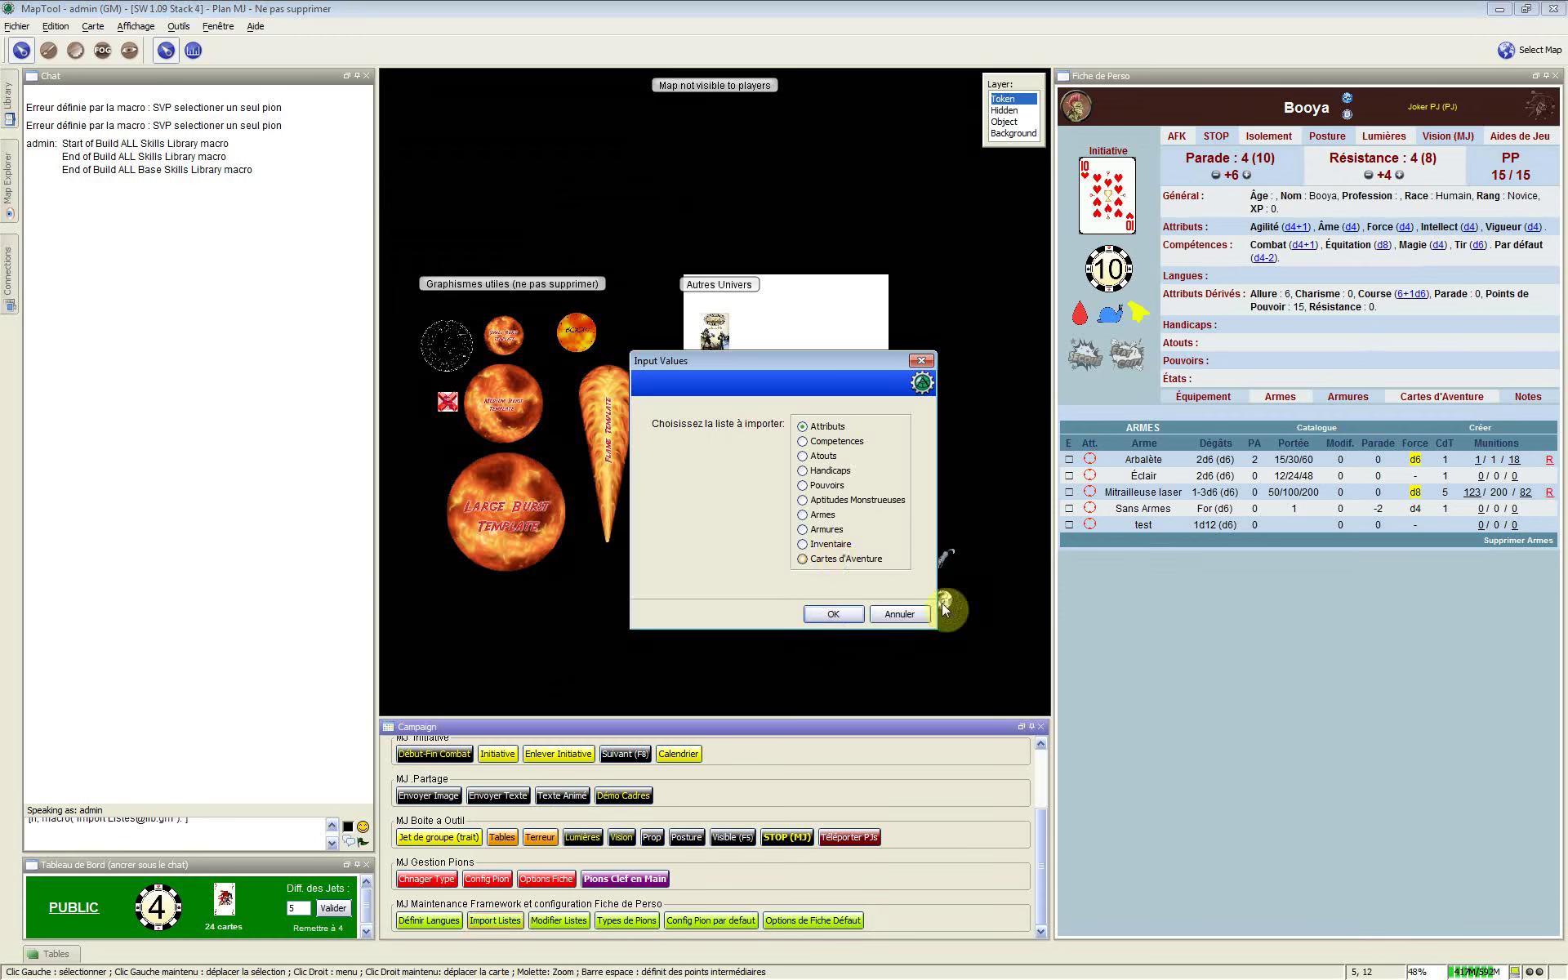
pyautogui.click(913, 611)
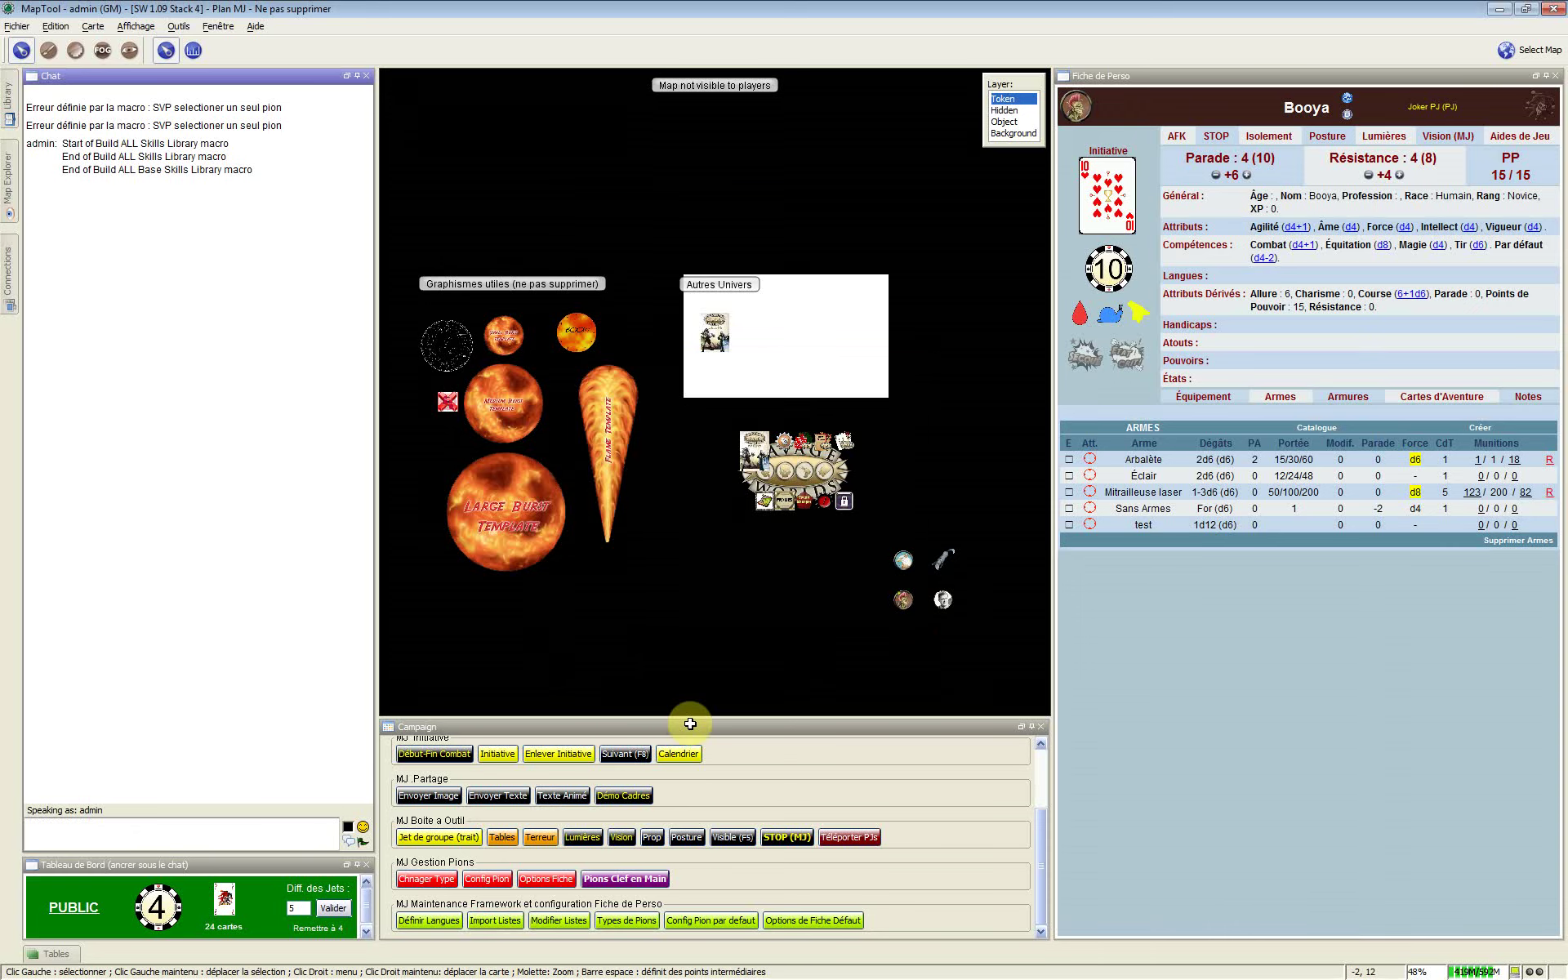
# Switch back to the Excel workbook and view its table2MTxml sheet
pyautogui.hotkey('alt', 'Tab')
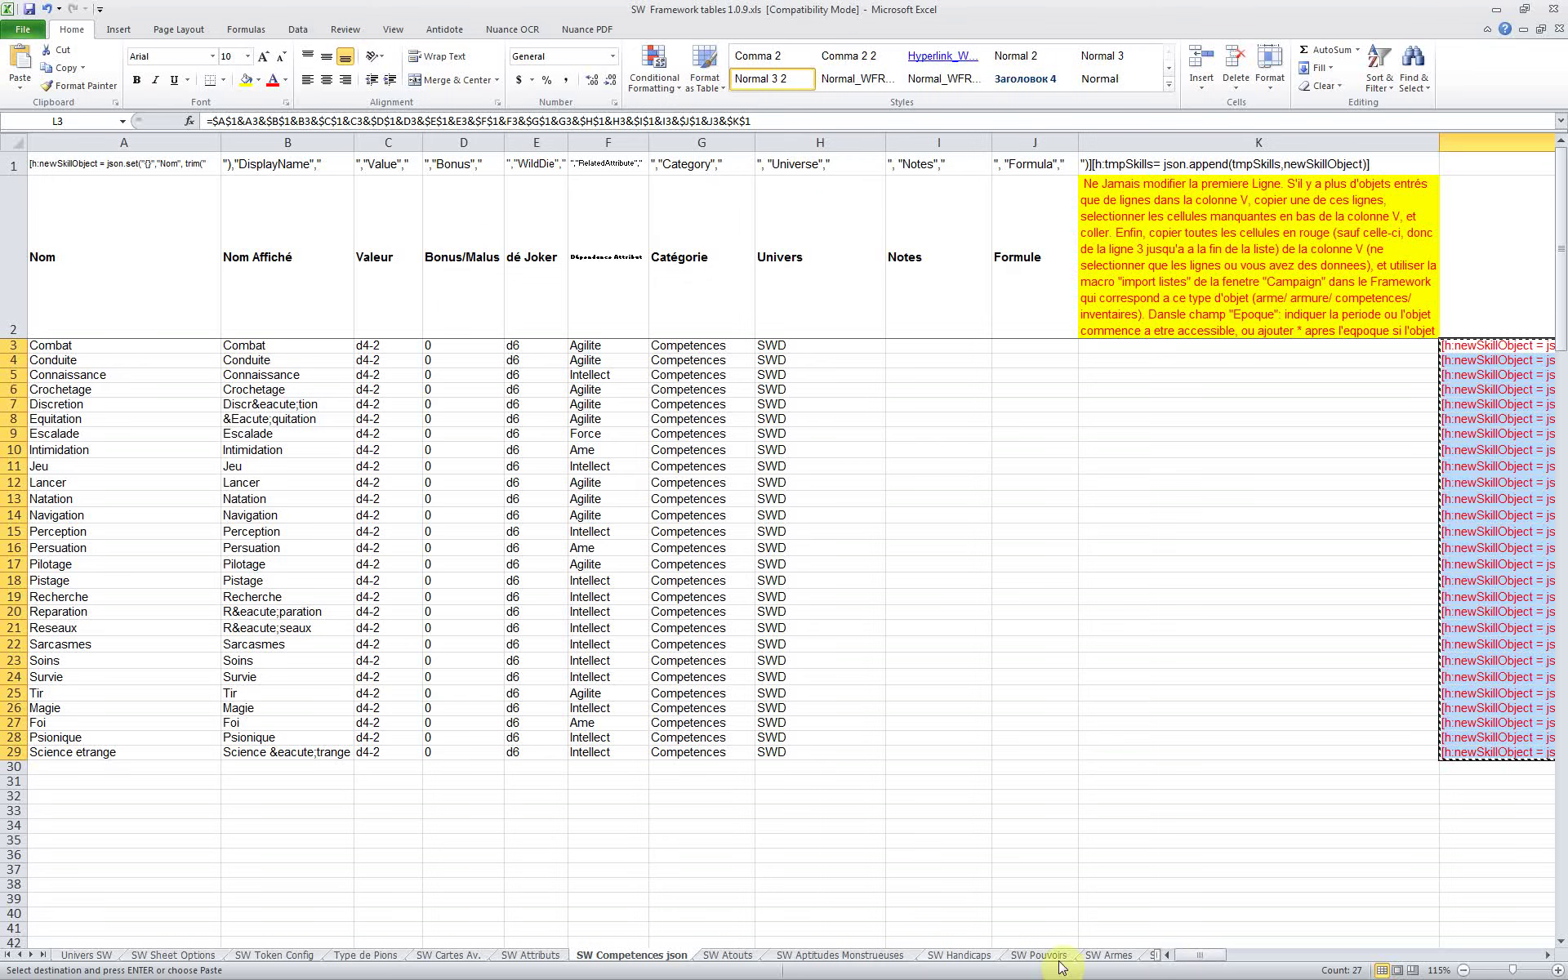
pyautogui.click(1153, 956)
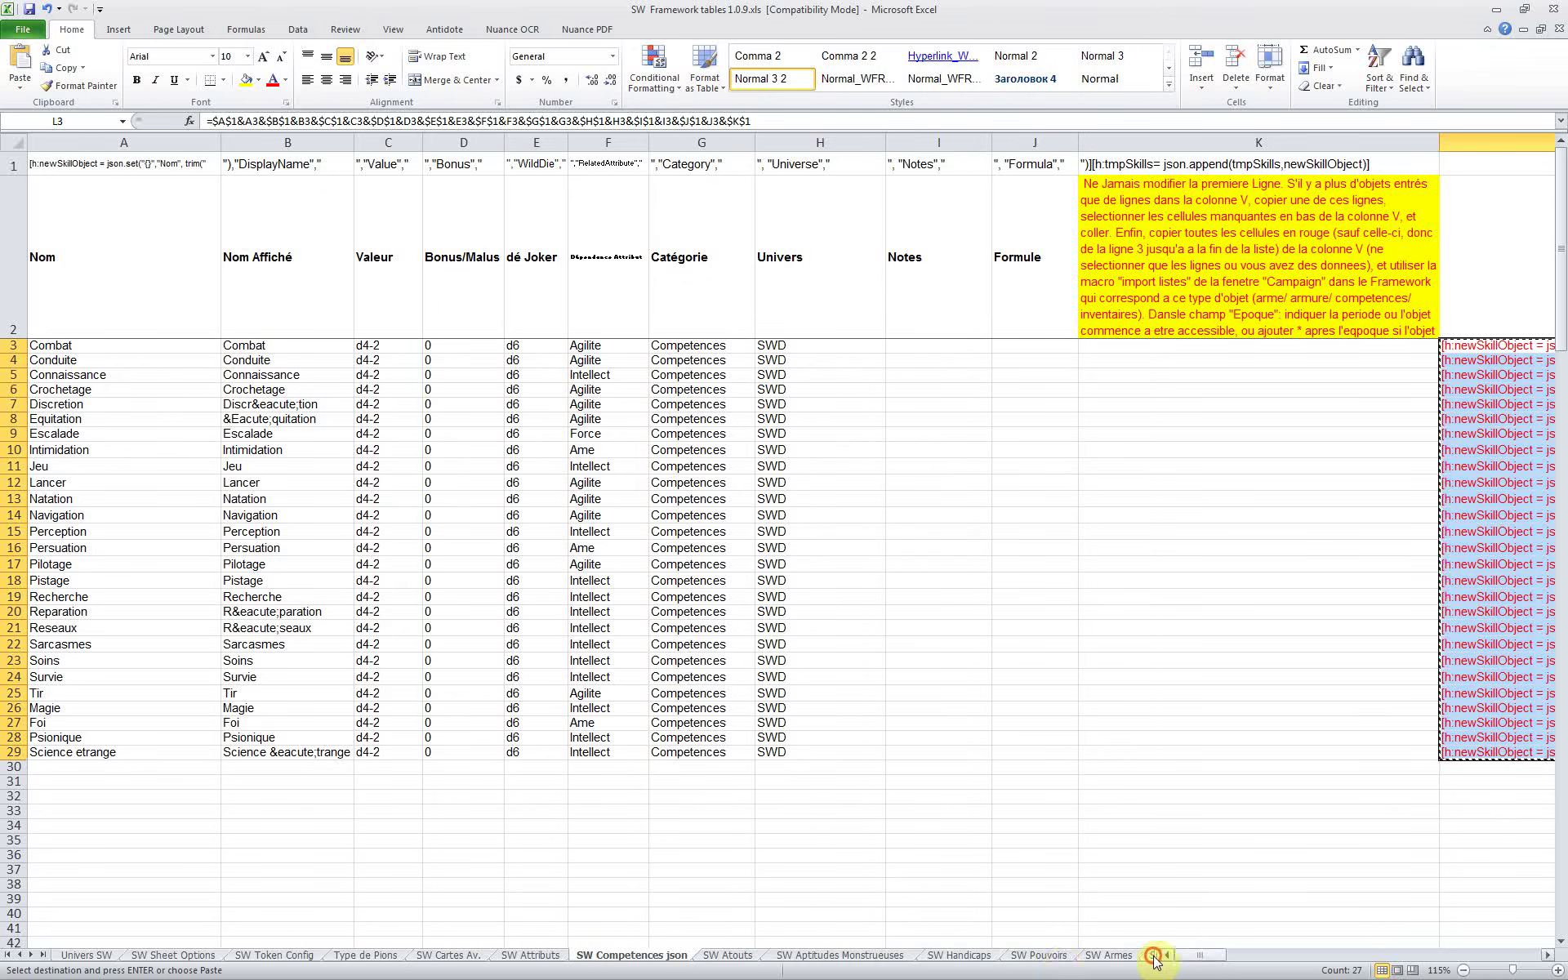
pyautogui.click(1153, 957)
pyautogui.click(1149, 957)
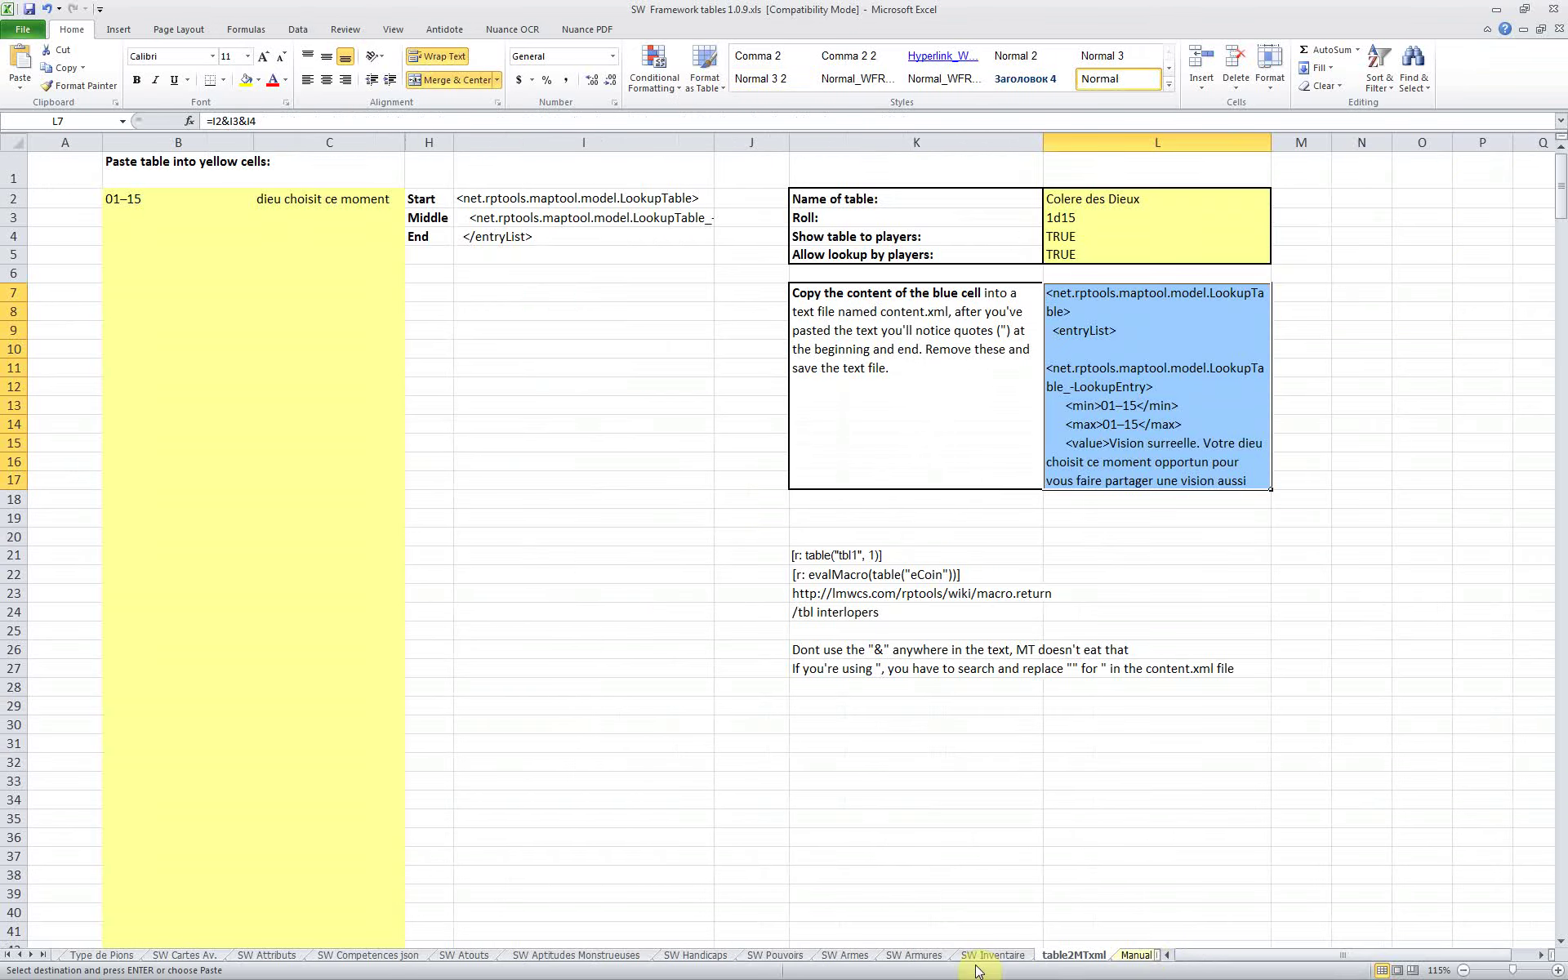
# Examine the SW Token Config and SW Sheet Options sheets
pyautogui.click(21, 956)
pyautogui.click(21, 957)
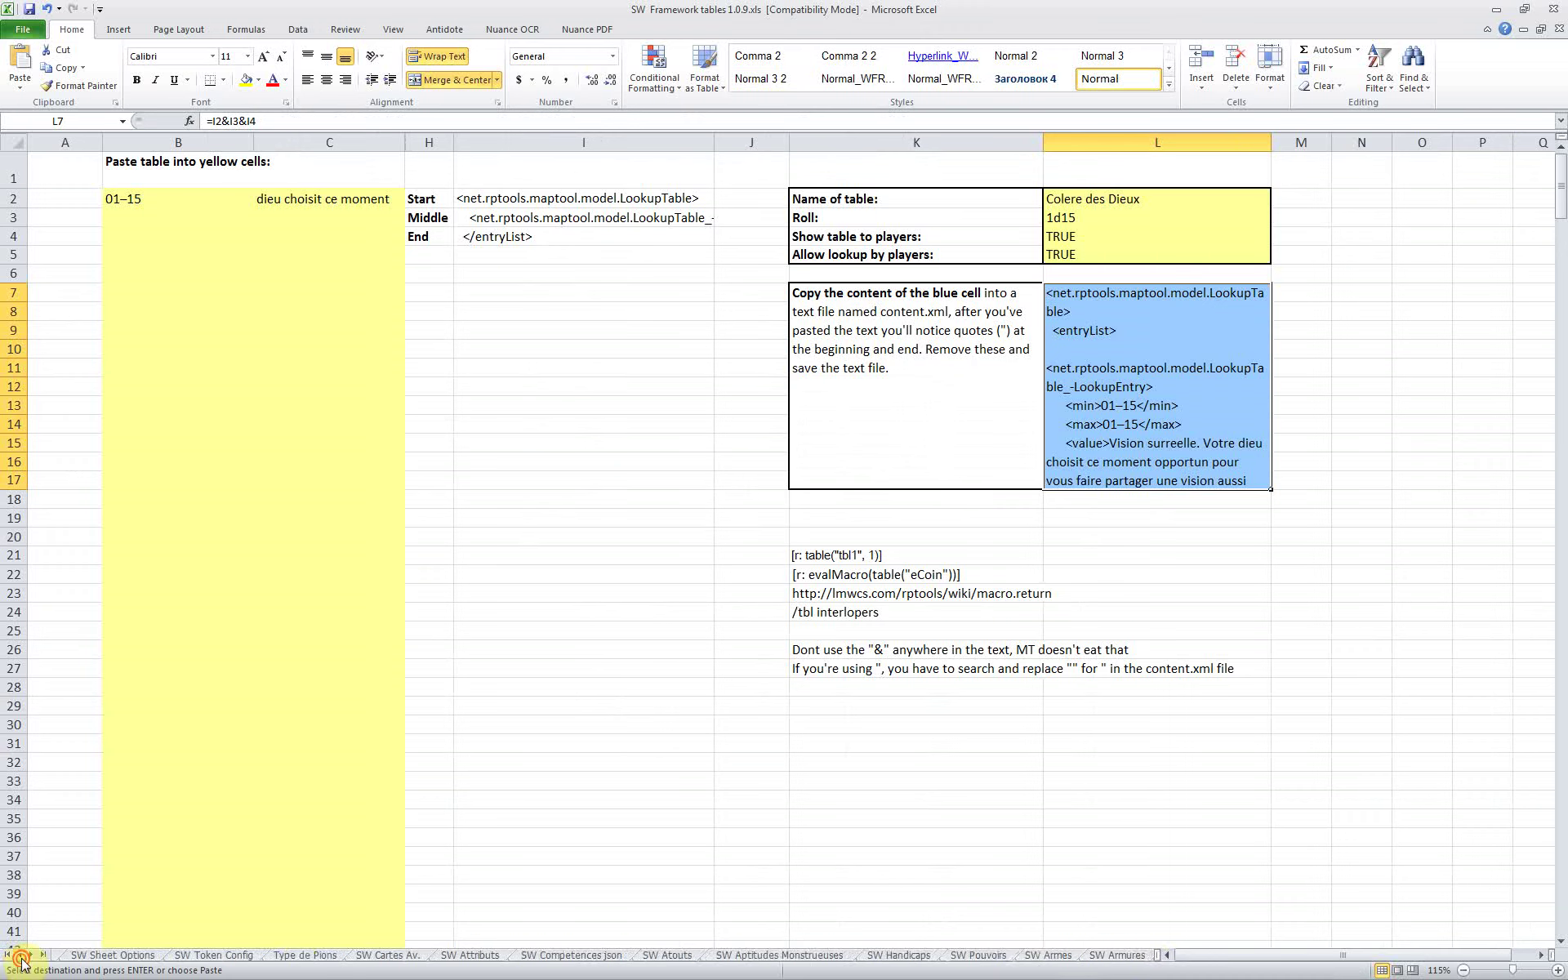
pyautogui.click(21, 957)
pyautogui.click(293, 955)
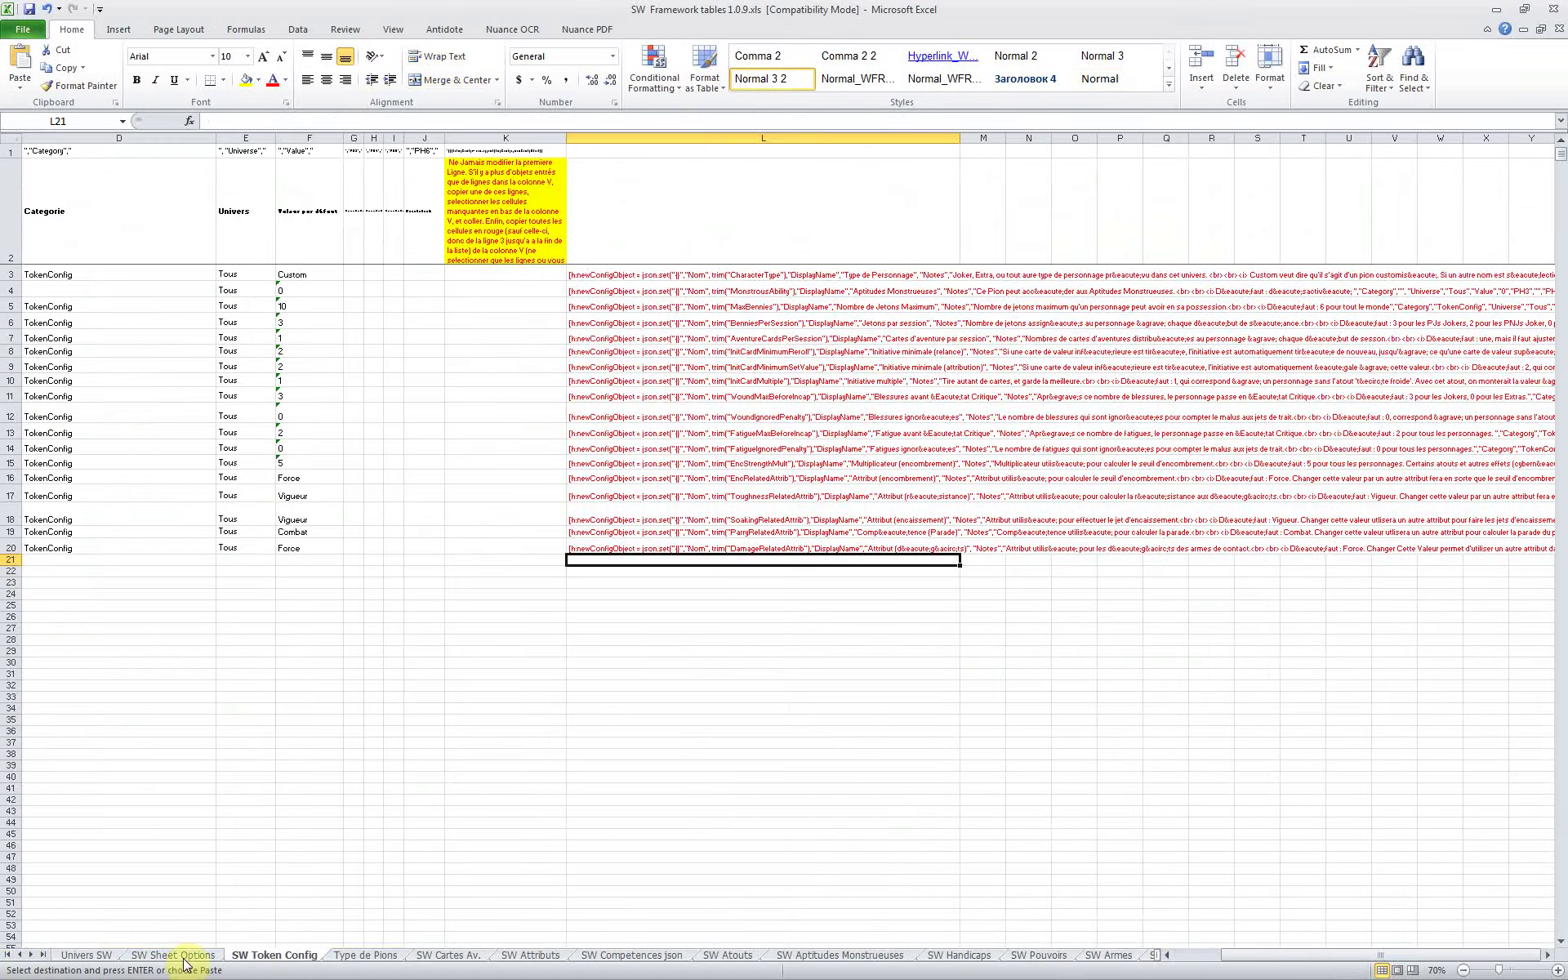
pyautogui.click(181, 956)
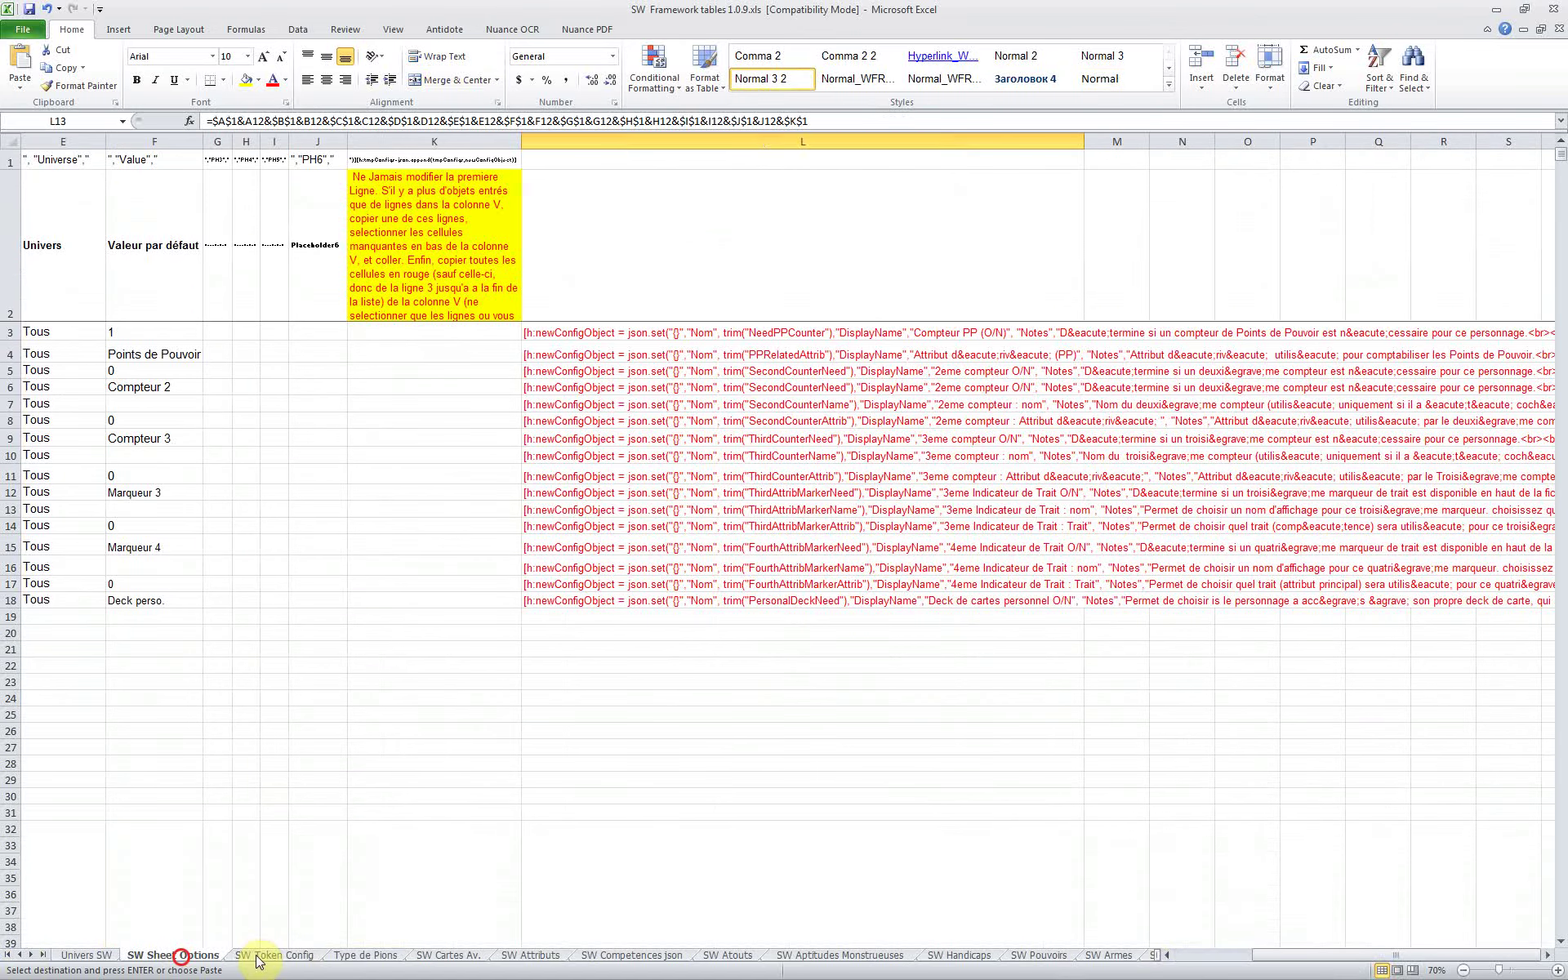
pyautogui.click(269, 953)
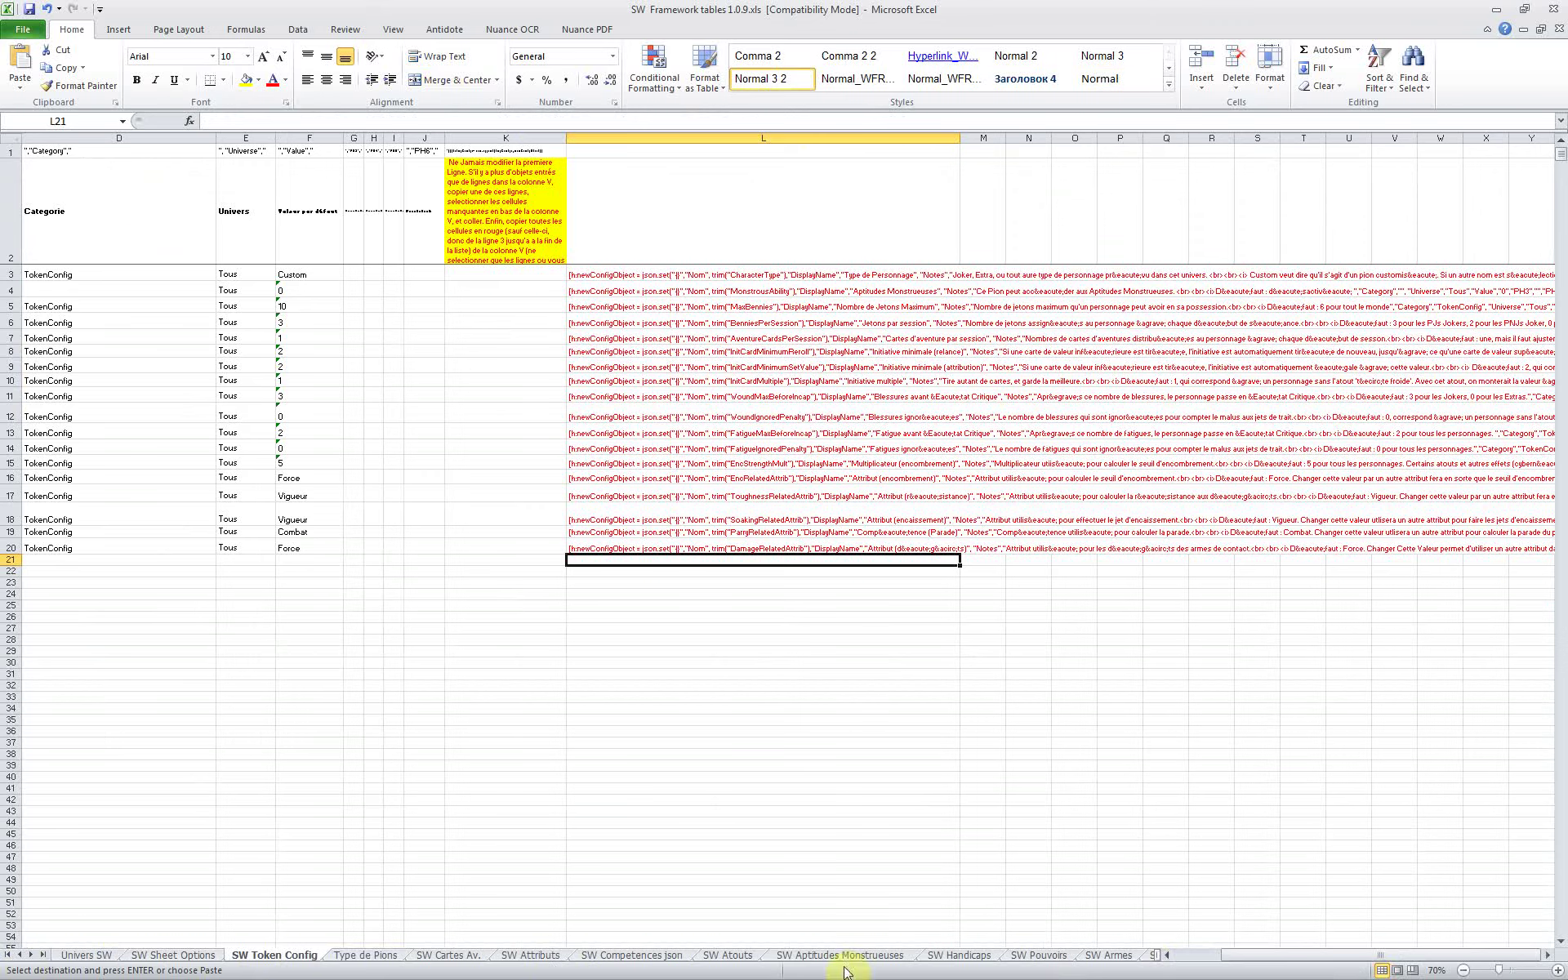
# Examine the SW Cartes Av. sheet's card names, indexes, subtitles and instructions down to the last card, and select empty cell C59 below them
pyautogui.click(453, 954)
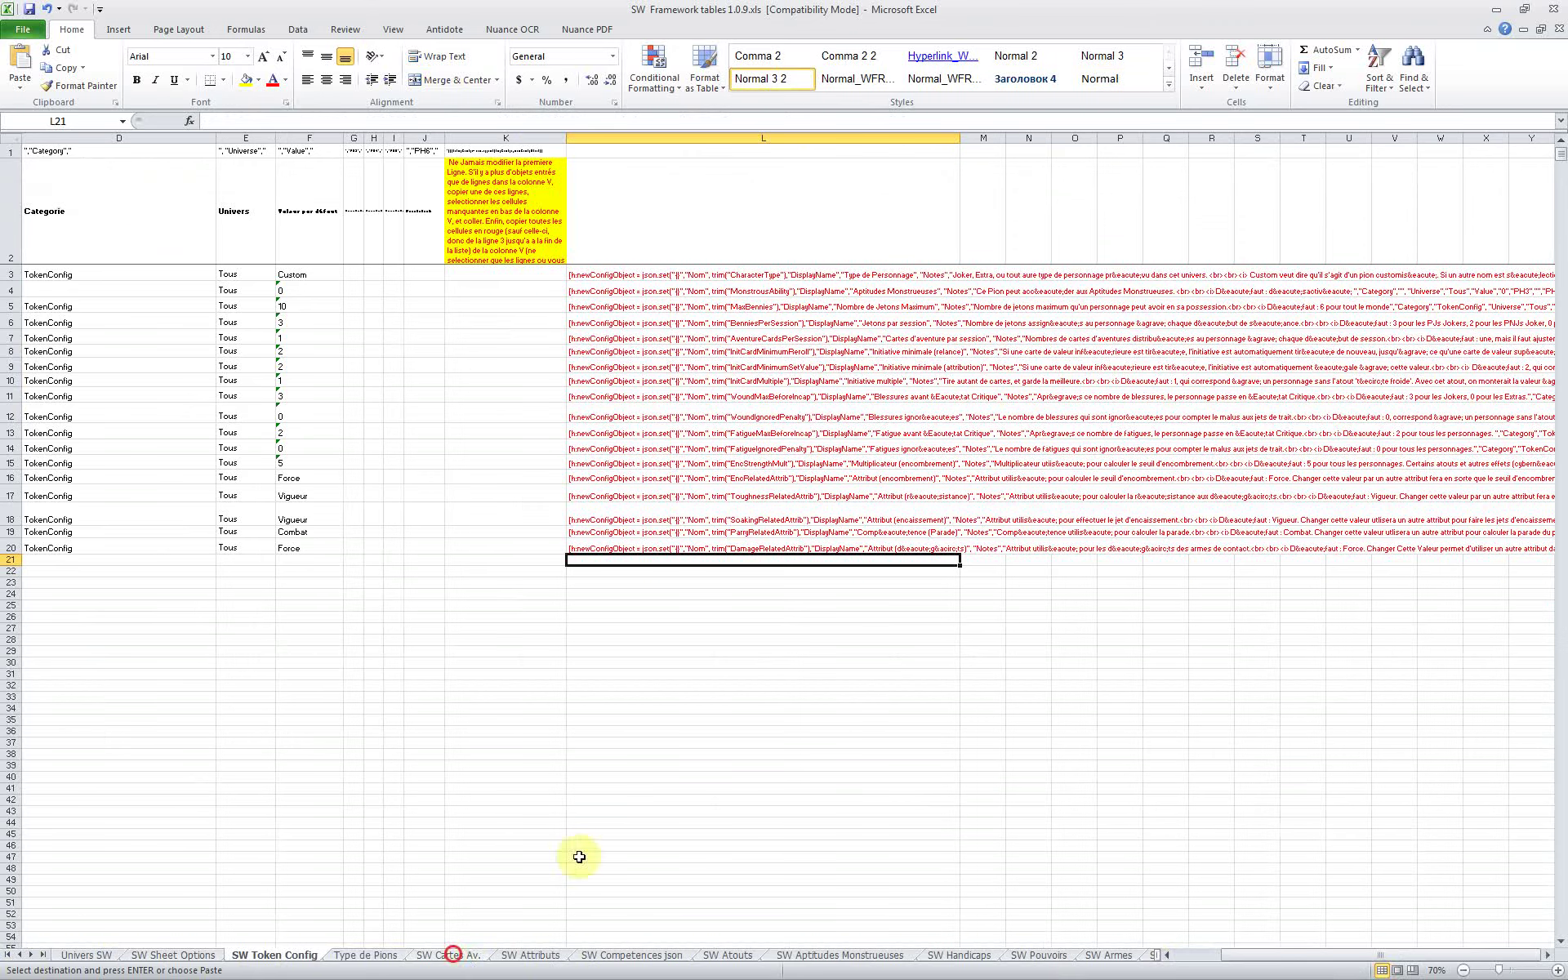
pyautogui.hscroll(-8, 431, 479)
pyautogui.scroll(2, 430, 479)
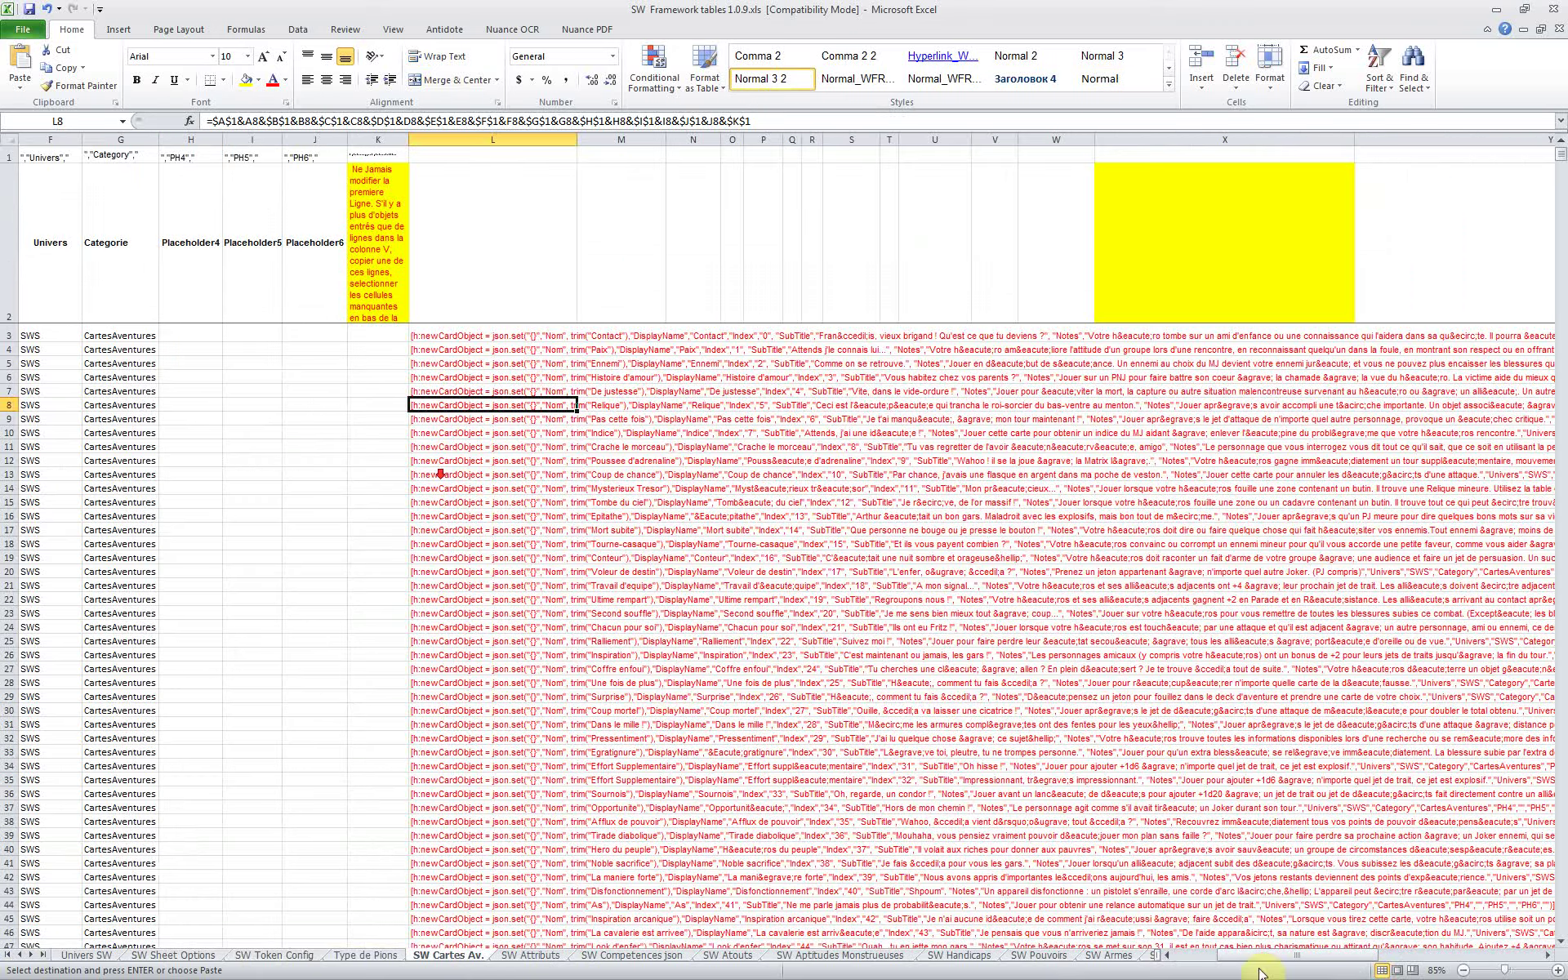
pyautogui.hscroll(-3, 745, 506)
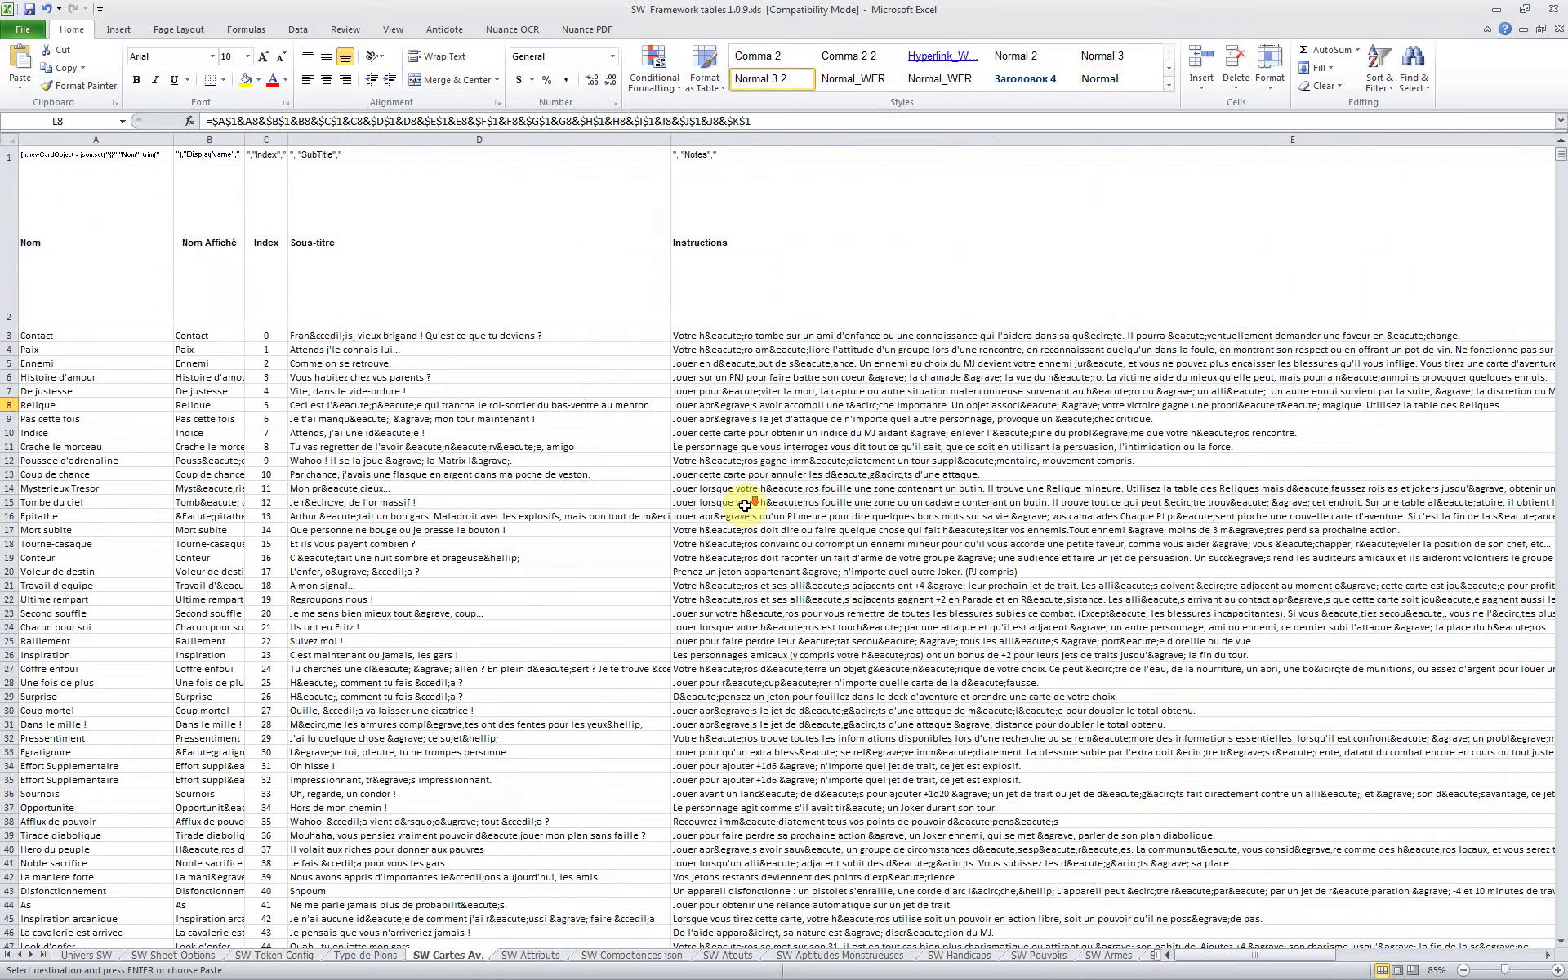
pyautogui.scroll(-1, 84, 311)
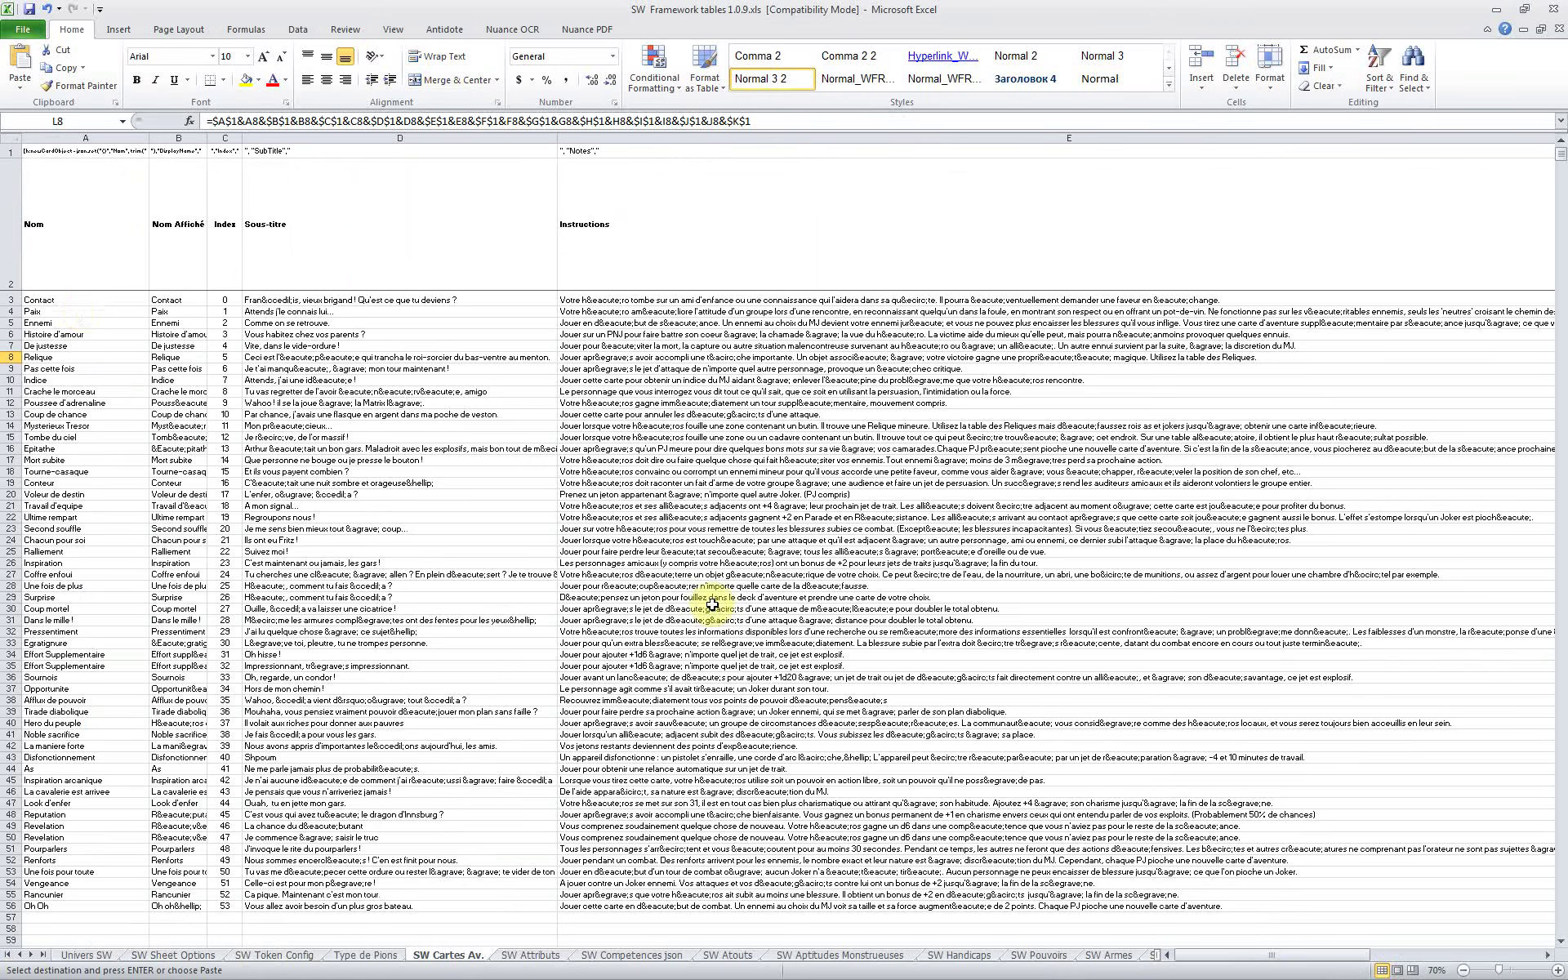
pyautogui.scroll(-2, 712, 605)
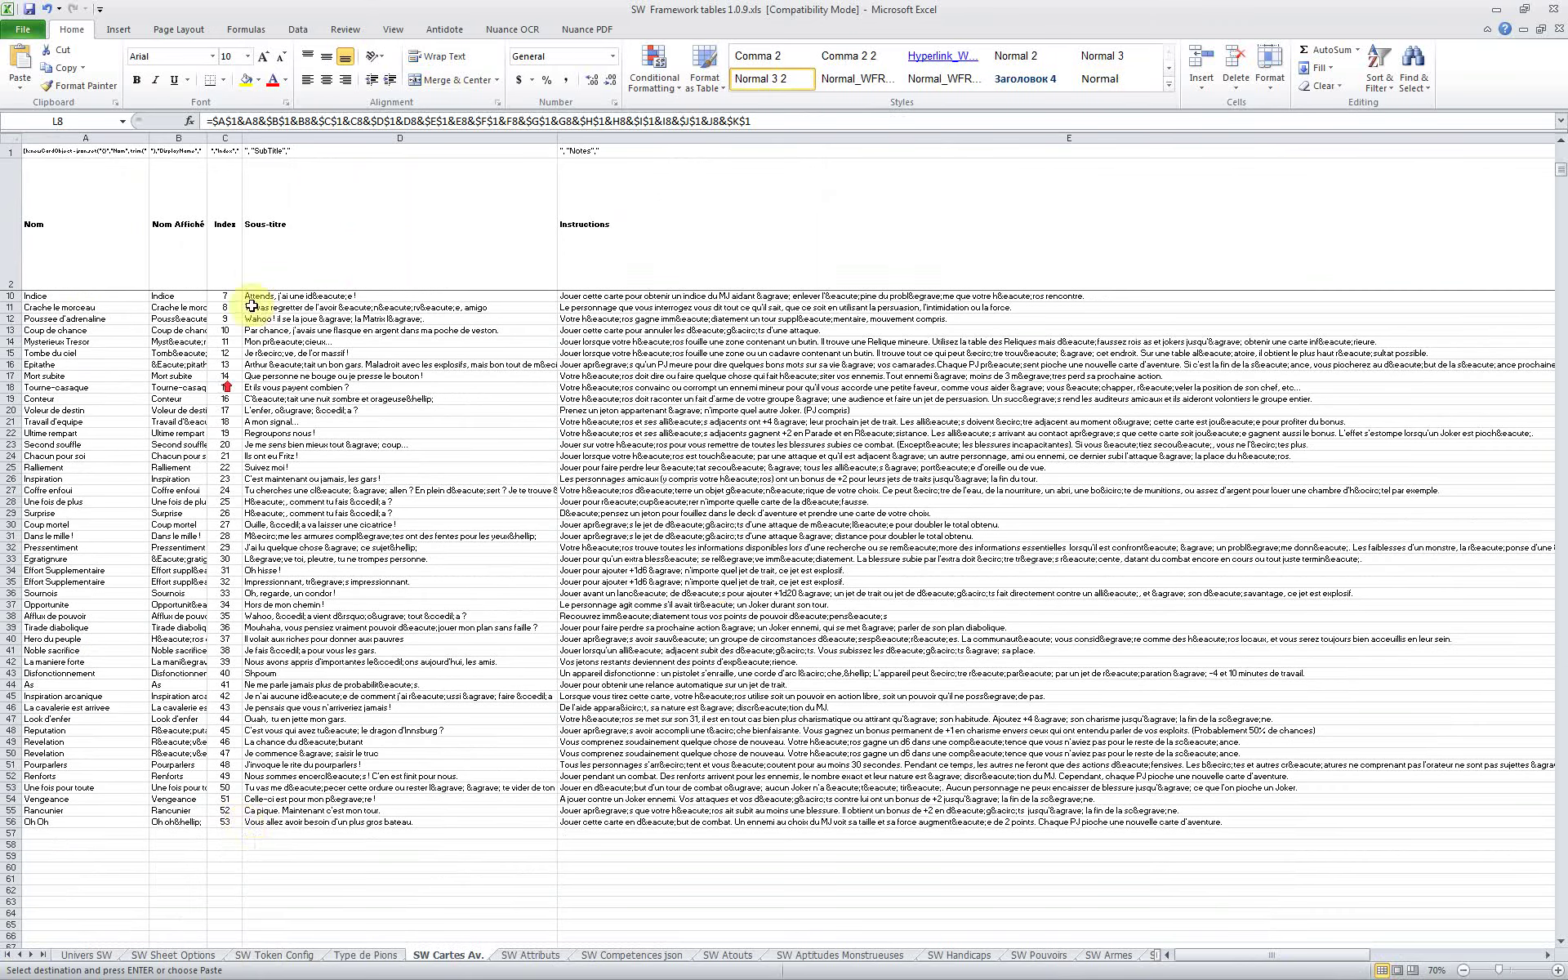
pyautogui.scroll(2, 251, 851)
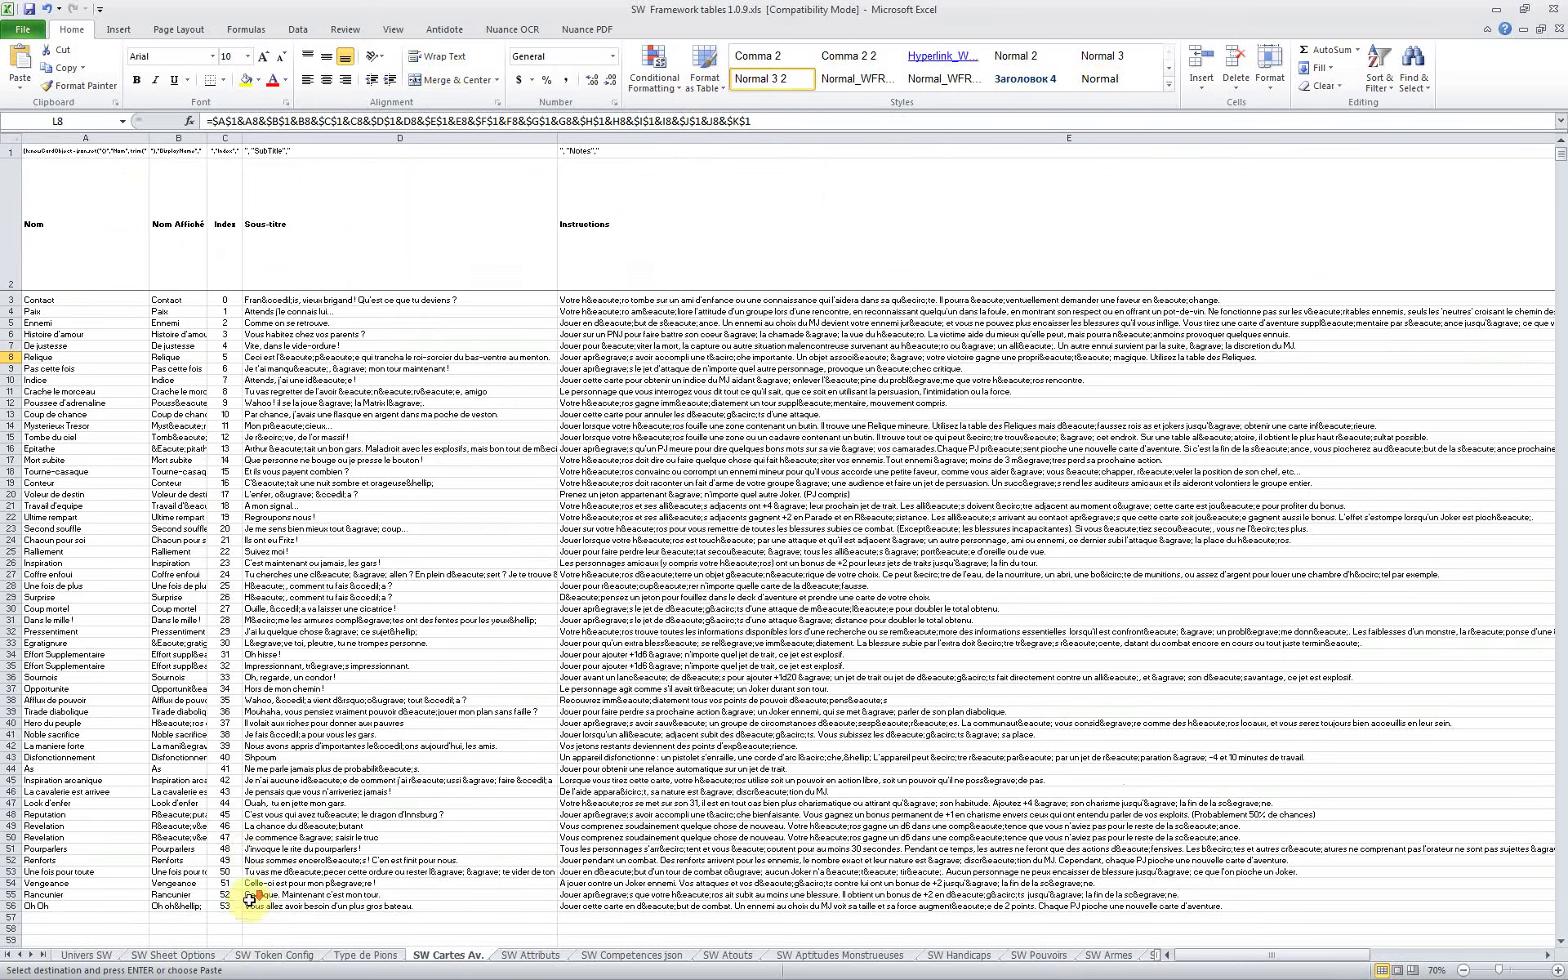
pyautogui.scroll(-2, 250, 900)
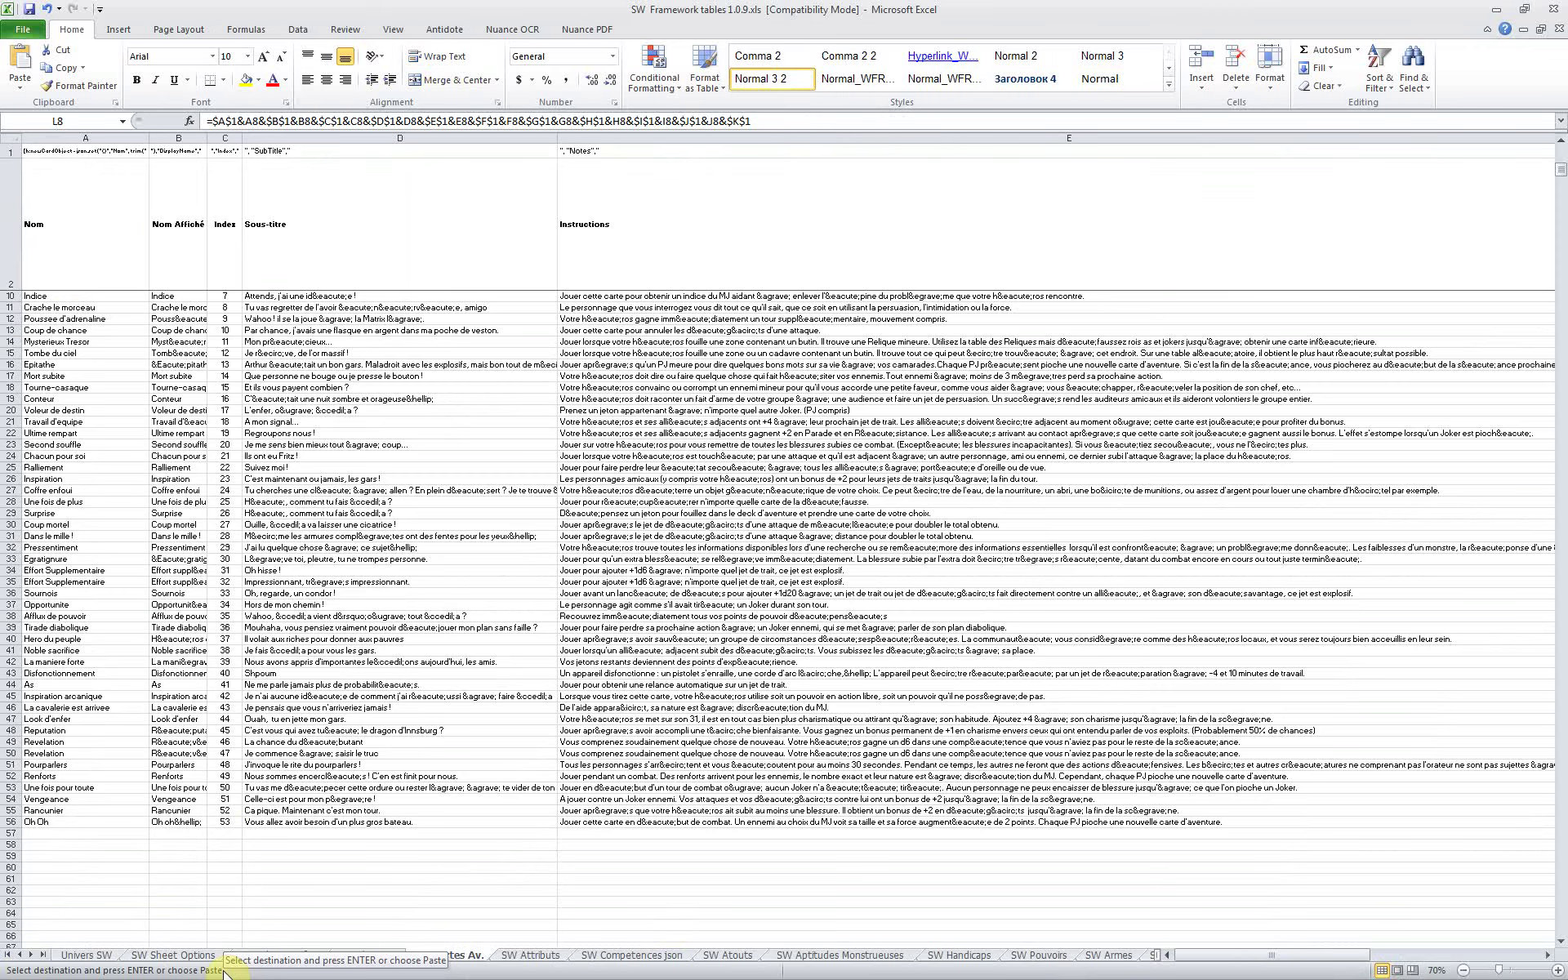
pyautogui.click(517, 855)
pyautogui.press('Left')
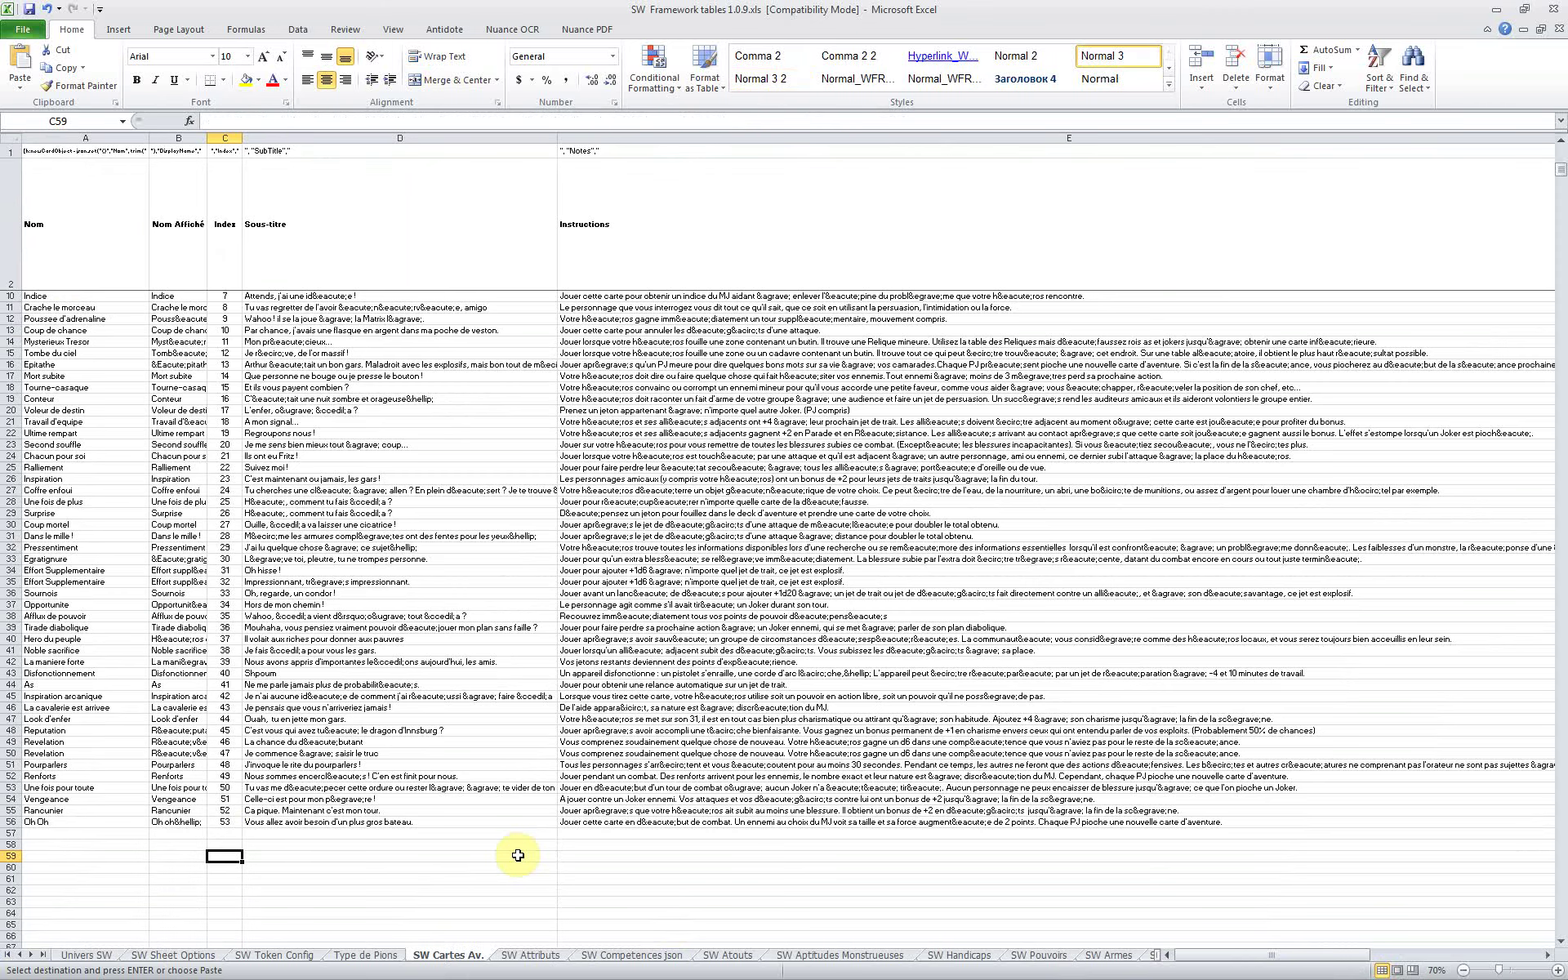
# Select cell A59, and close the Excel workbook while saving its changes
pyautogui.press('Left')
pyautogui.press('Left')
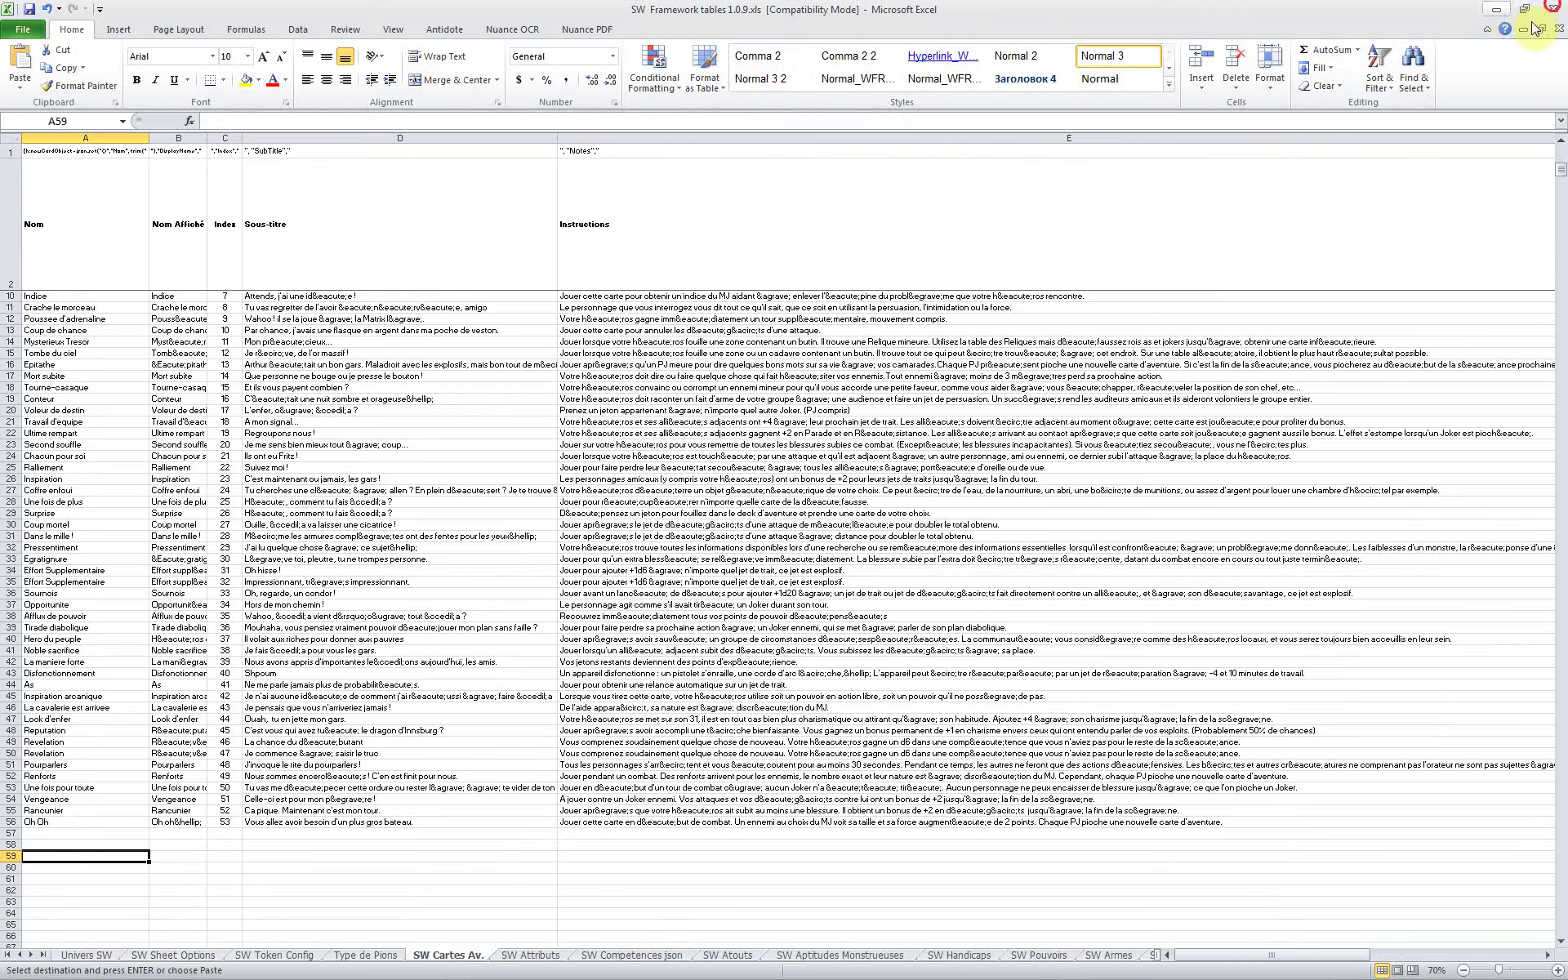
pyautogui.click(1552, 8)
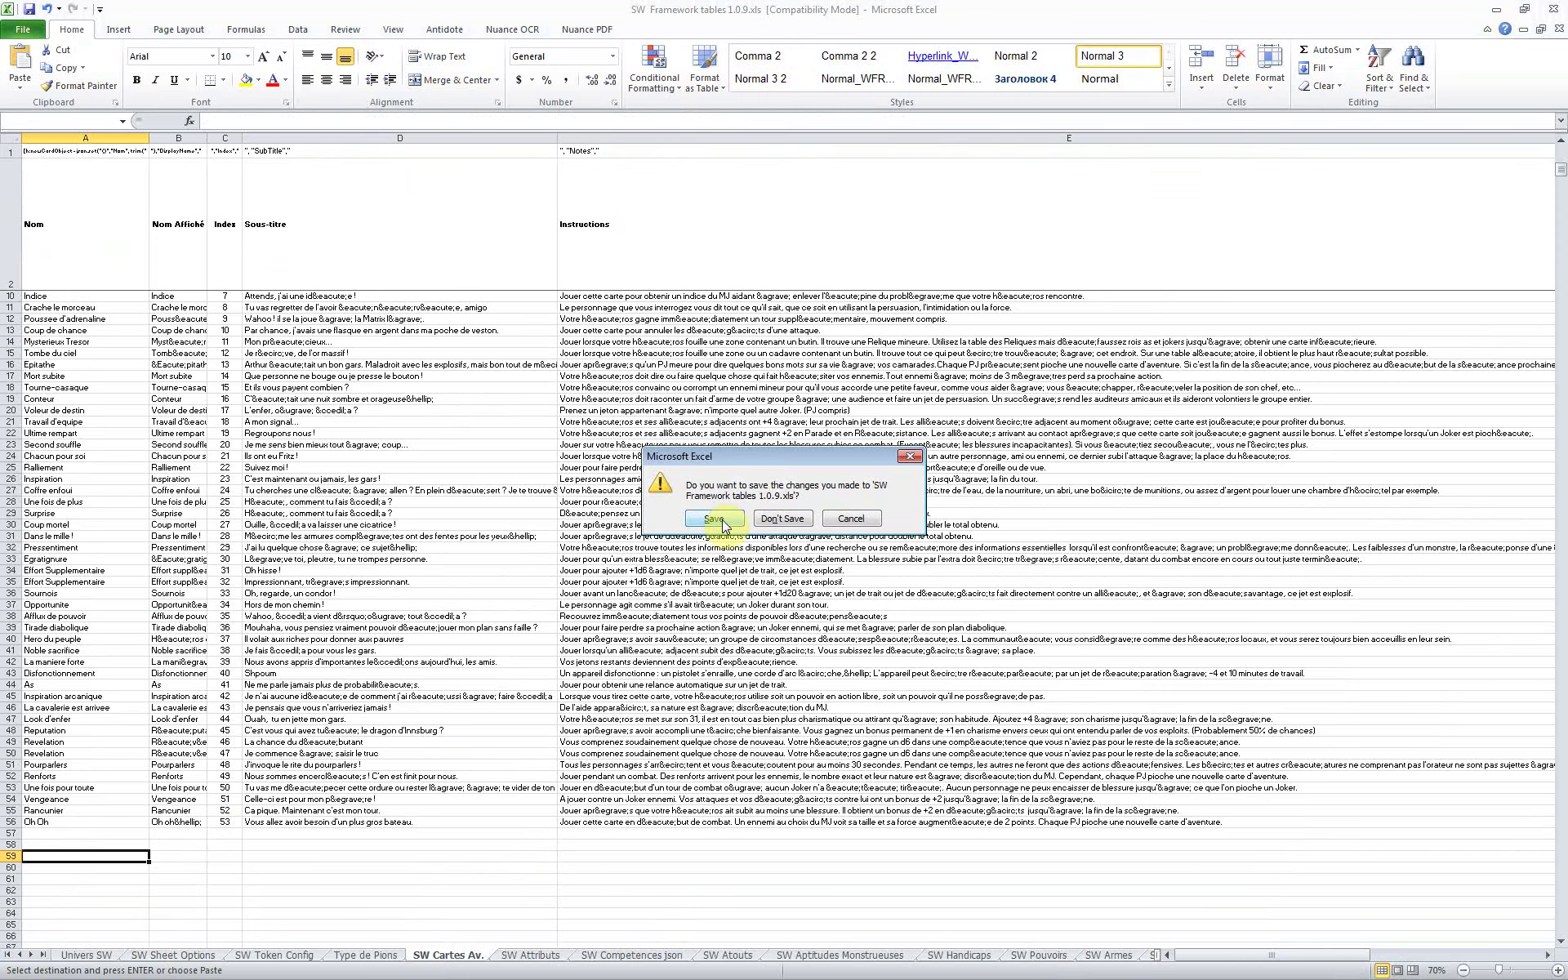
pyautogui.click(721, 520)
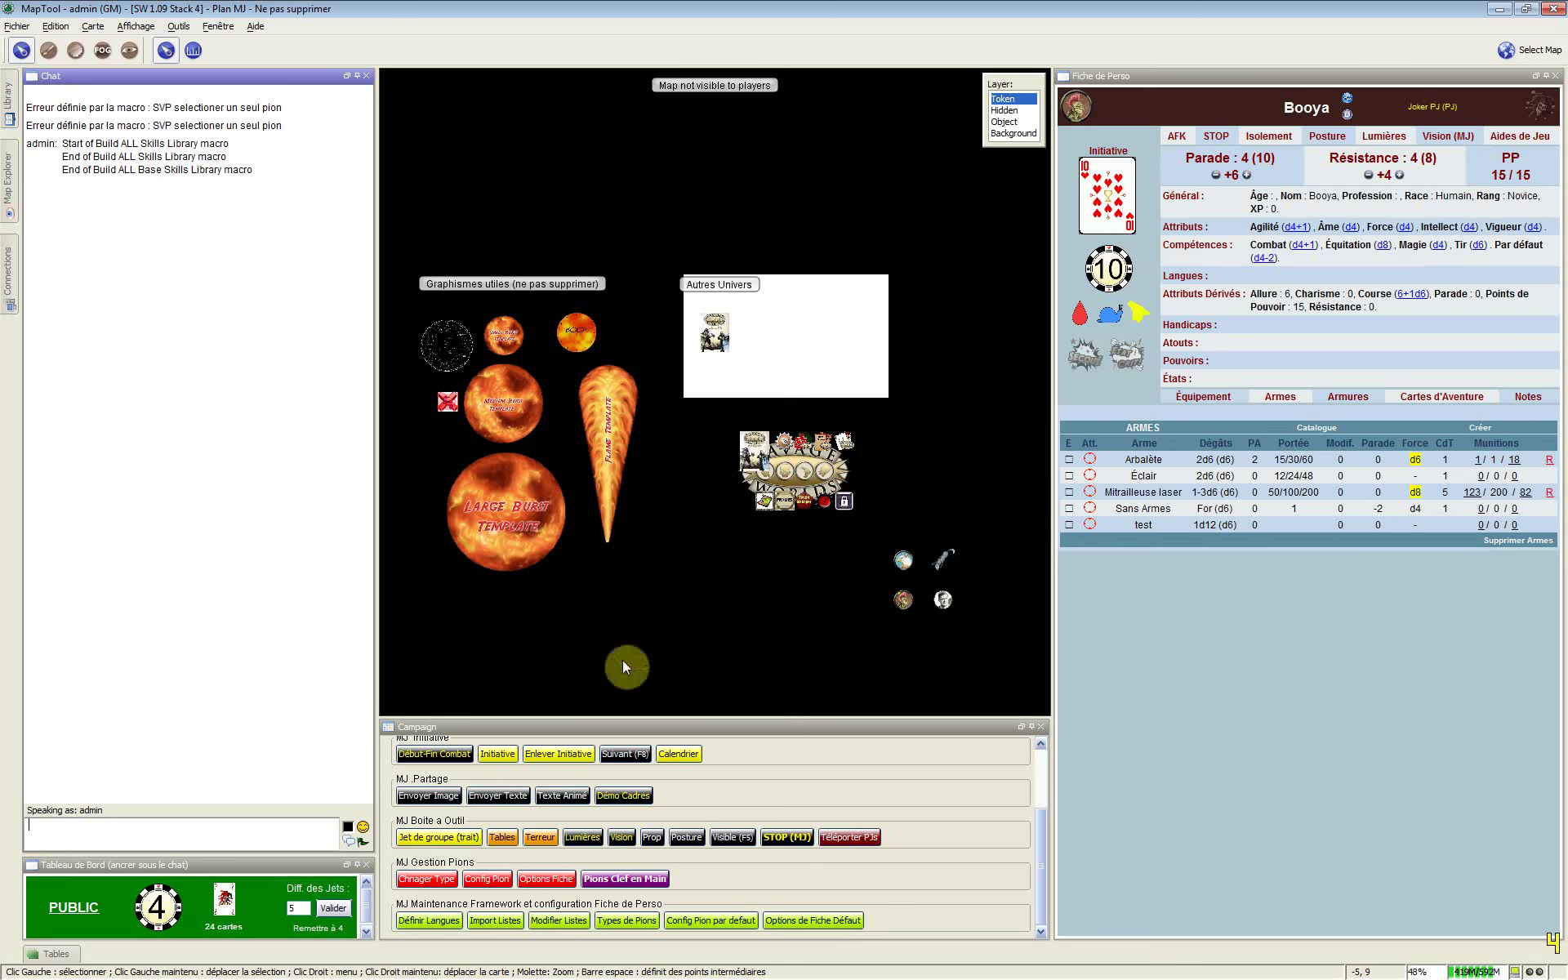
# In MapTool, open the catalogues stored in Lib:univers for modification and reposition their window
pyautogui.click(1477, 48)
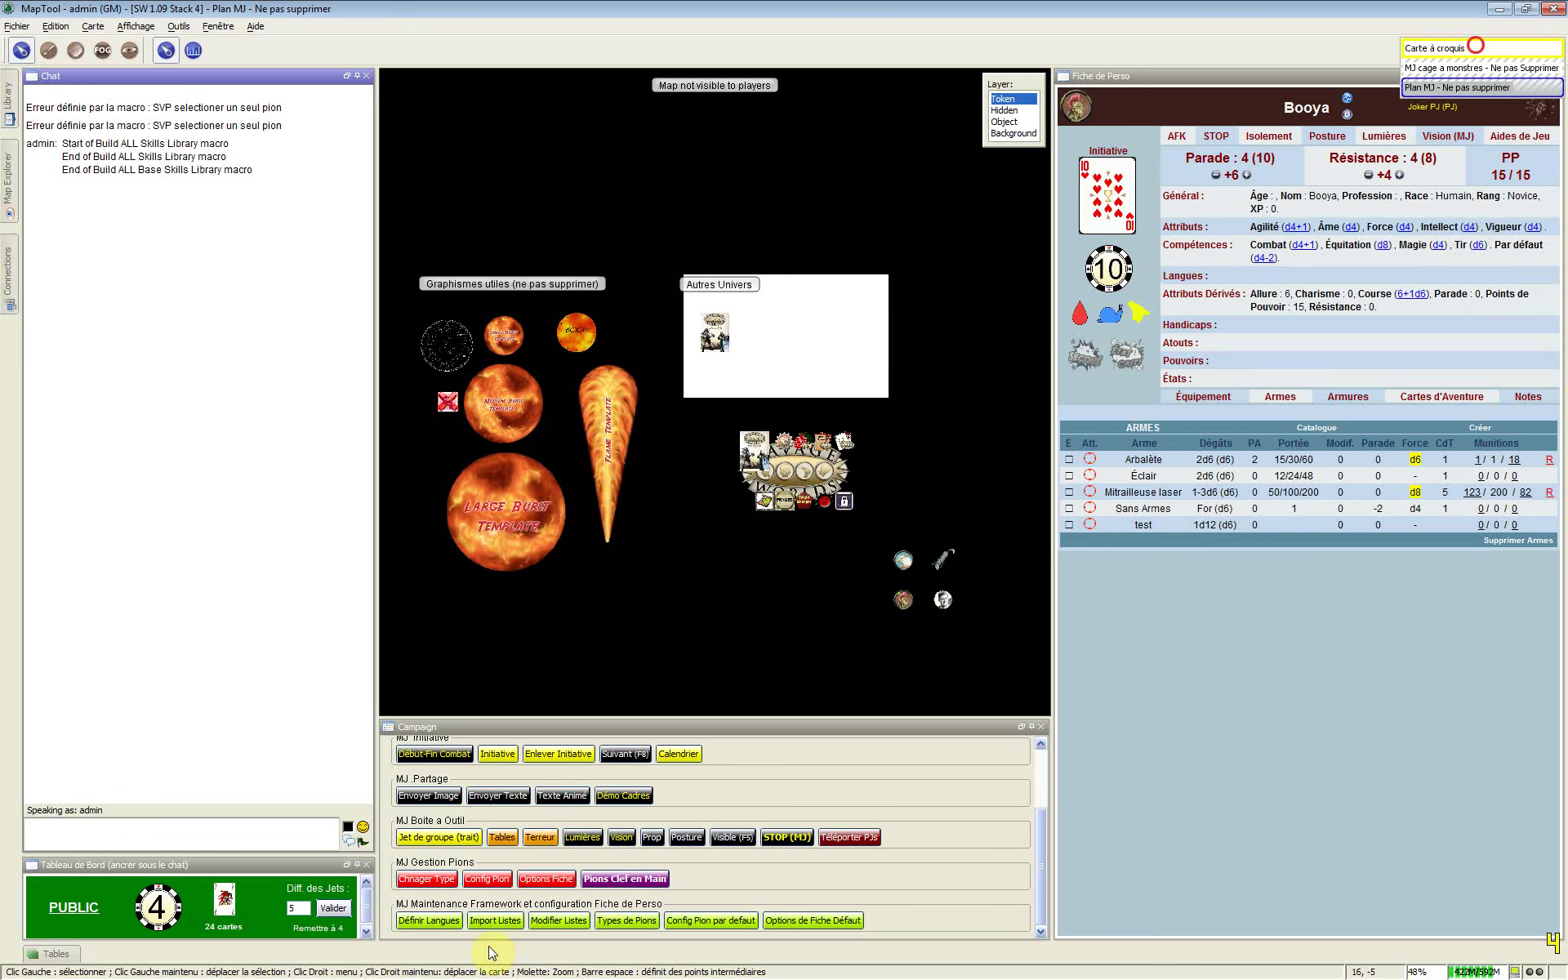
pyautogui.click(560, 919)
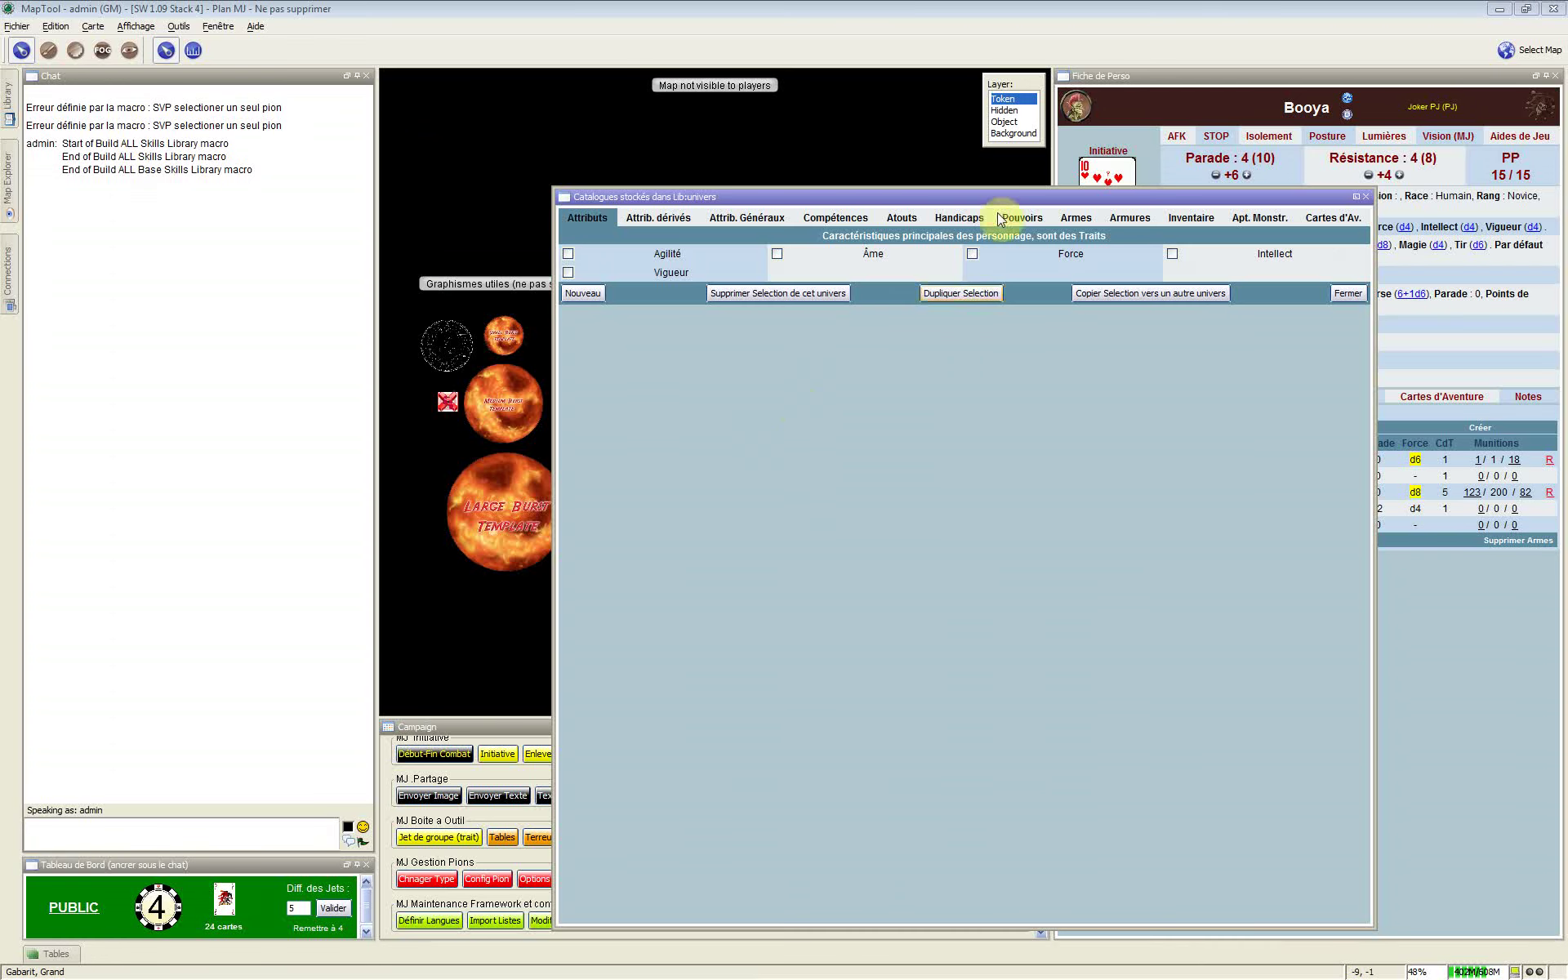
pyautogui.click(1004, 191)
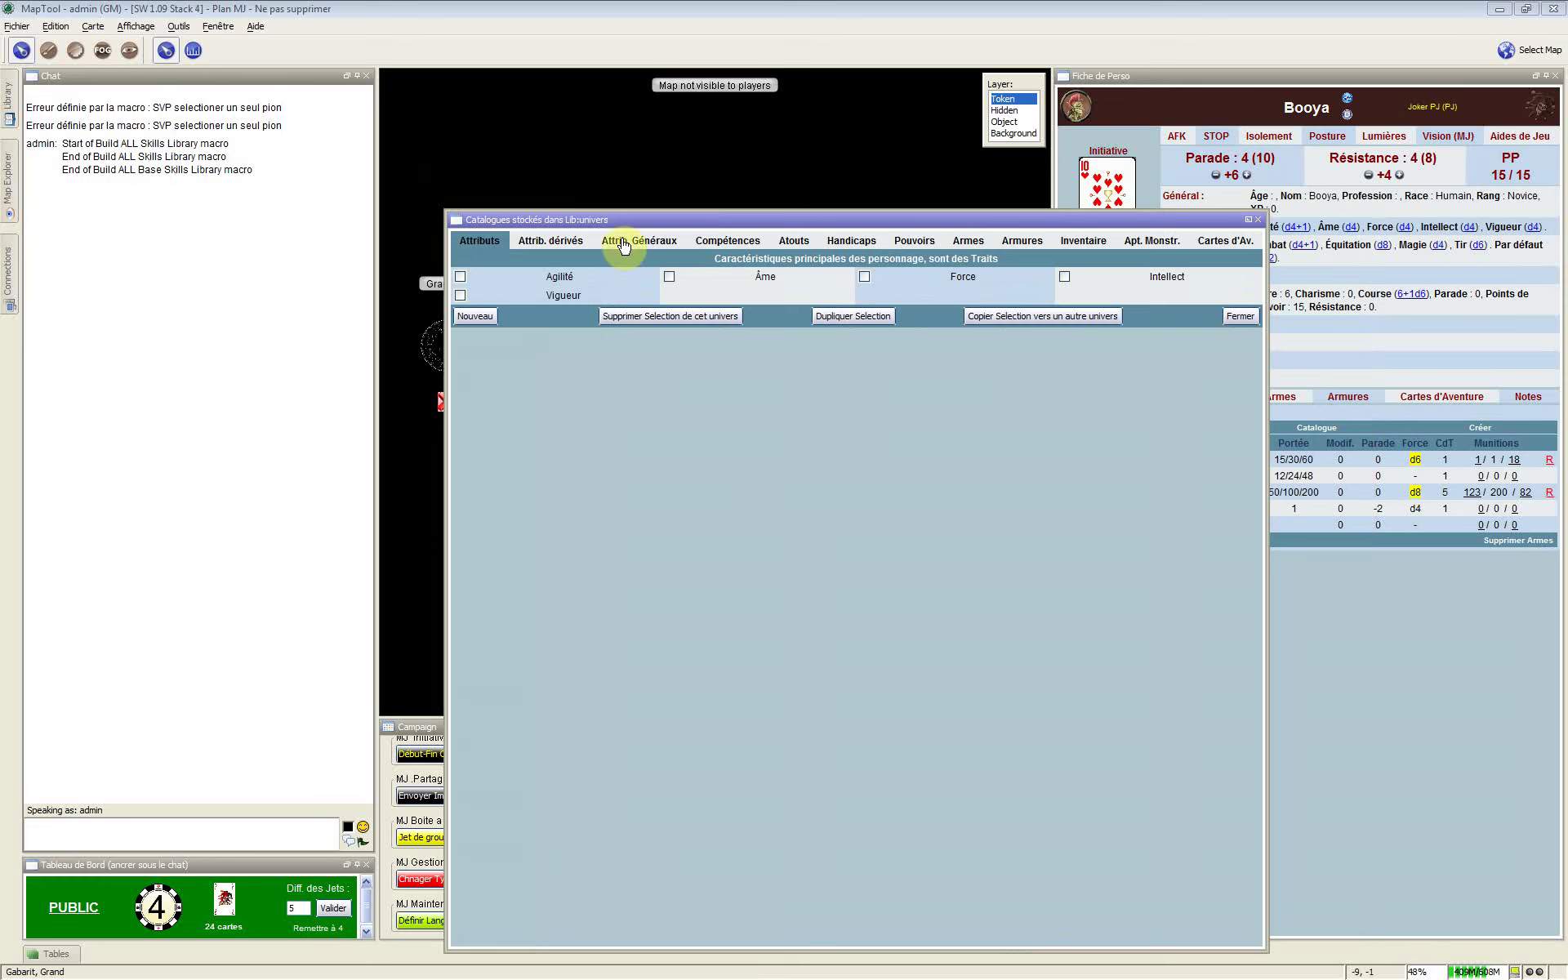
# Browse the attribute, derived attribute, general attribute, skill, edge, handicap, power and weapon catalogues
pyautogui.click(559, 245)
pyautogui.click(486, 237)
pyautogui.click(533, 245)
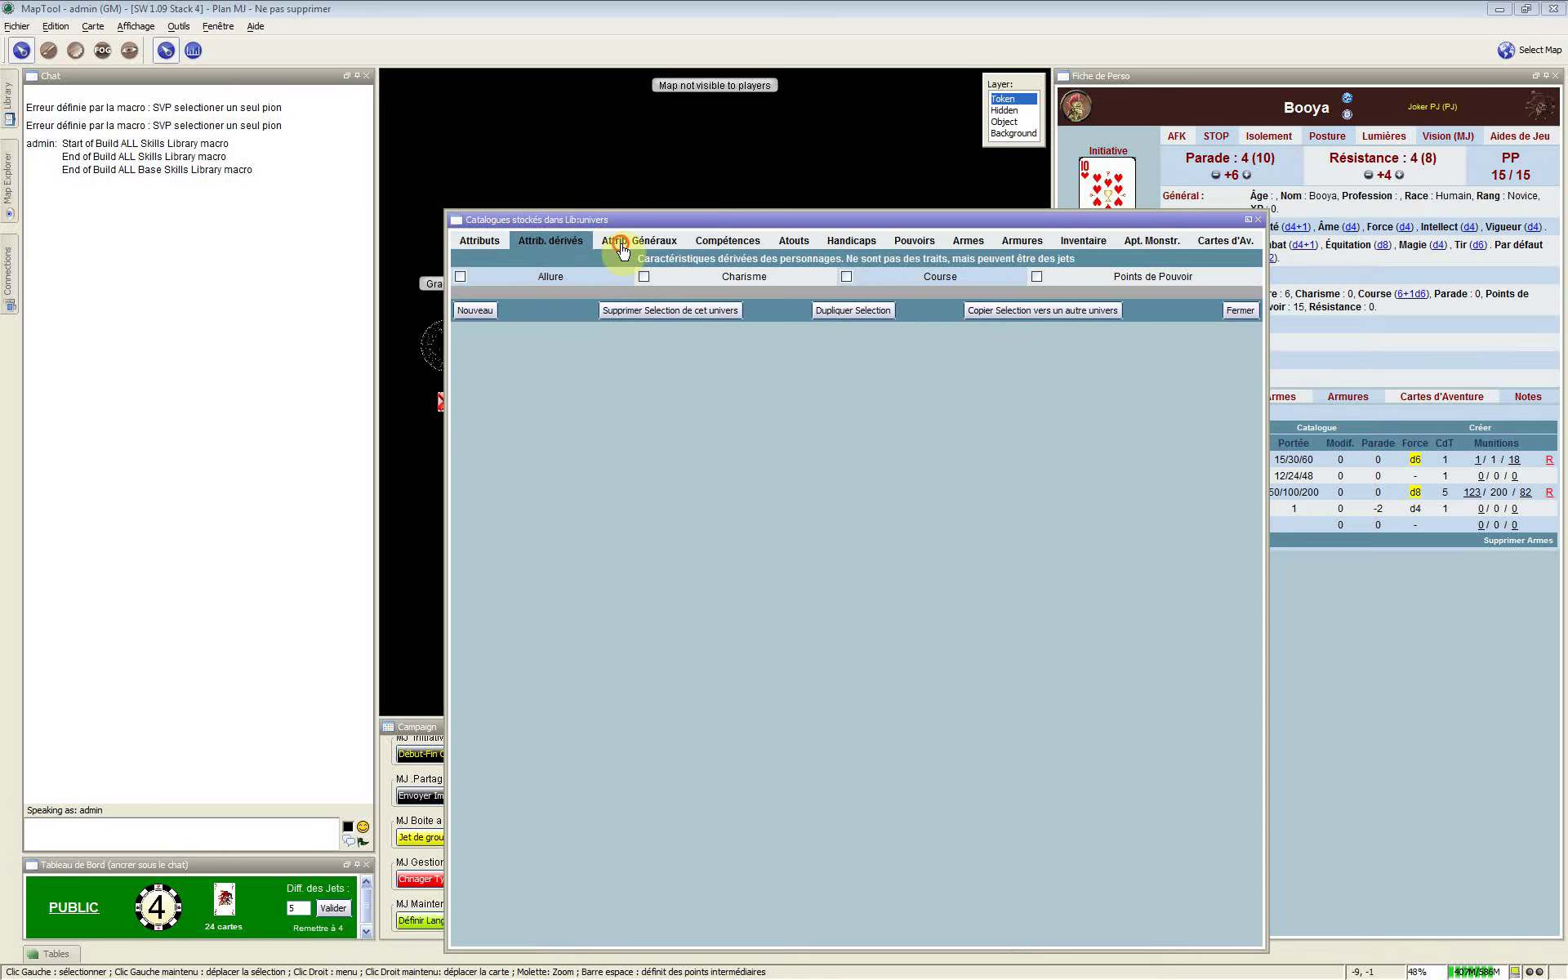
pyautogui.click(619, 243)
pyautogui.click(718, 243)
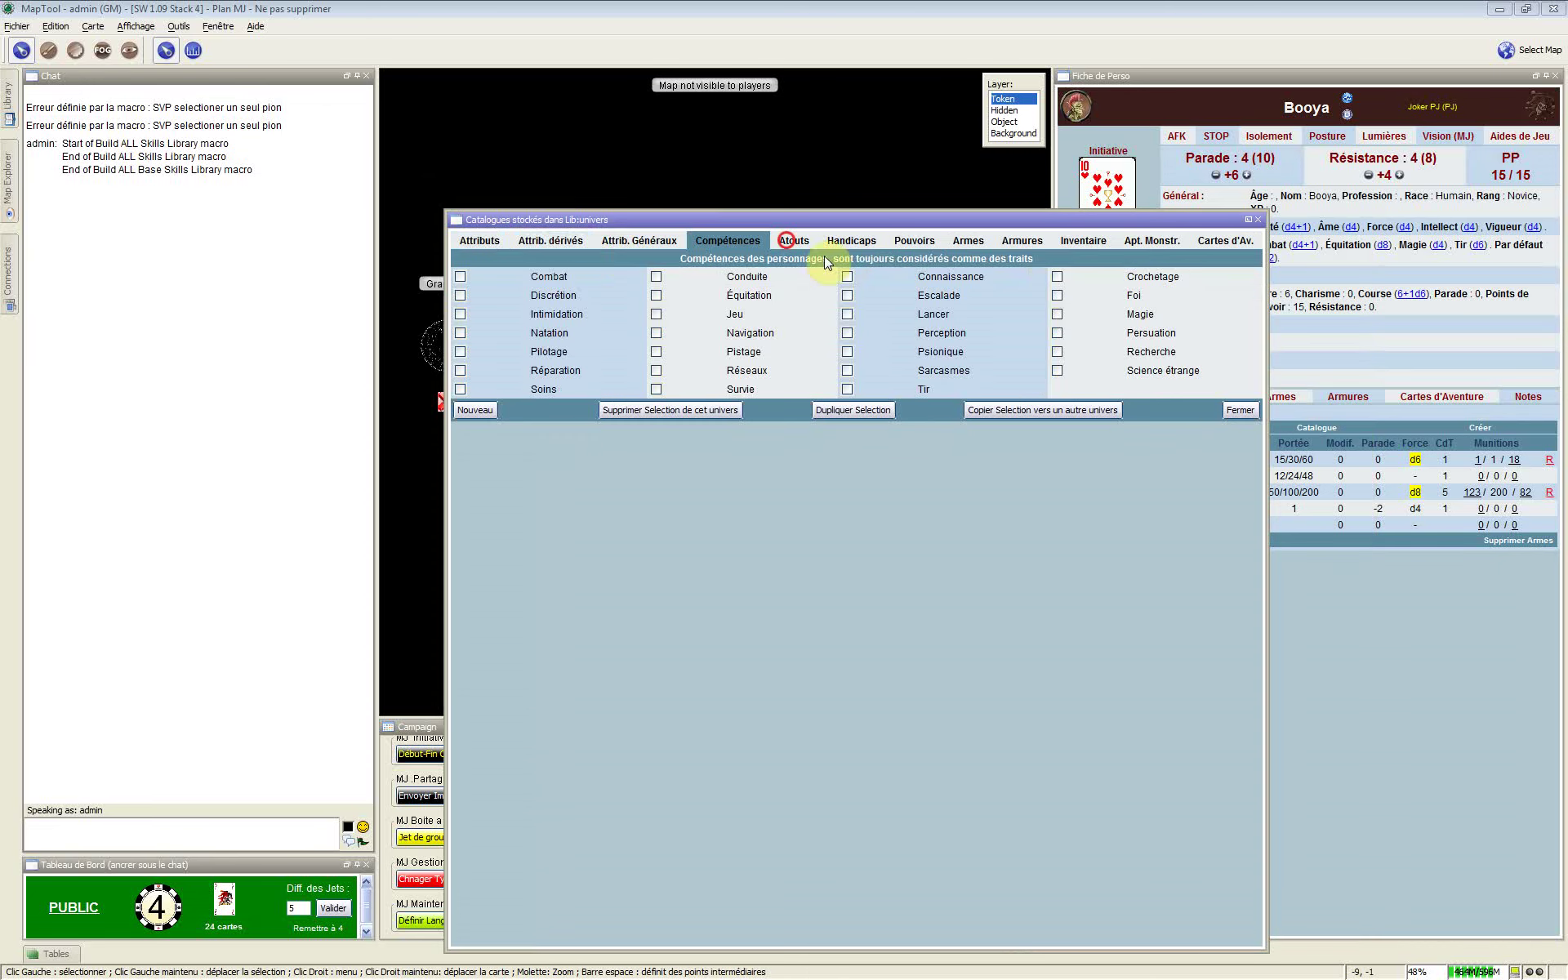
pyautogui.click(793, 242)
pyautogui.click(928, 239)
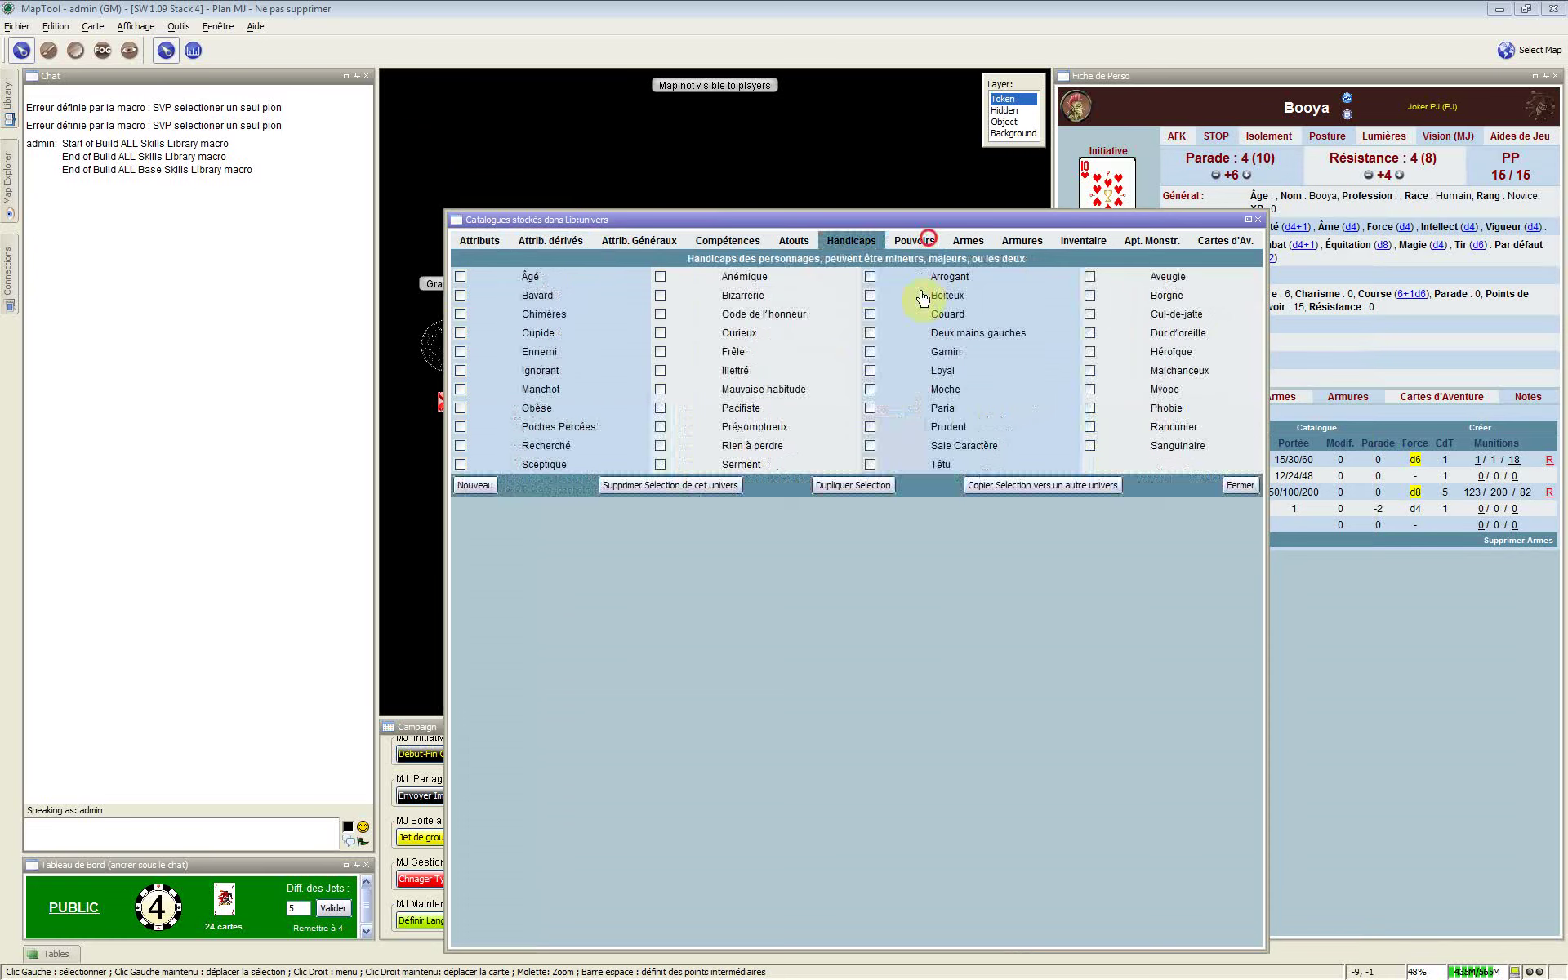
pyautogui.click(972, 239)
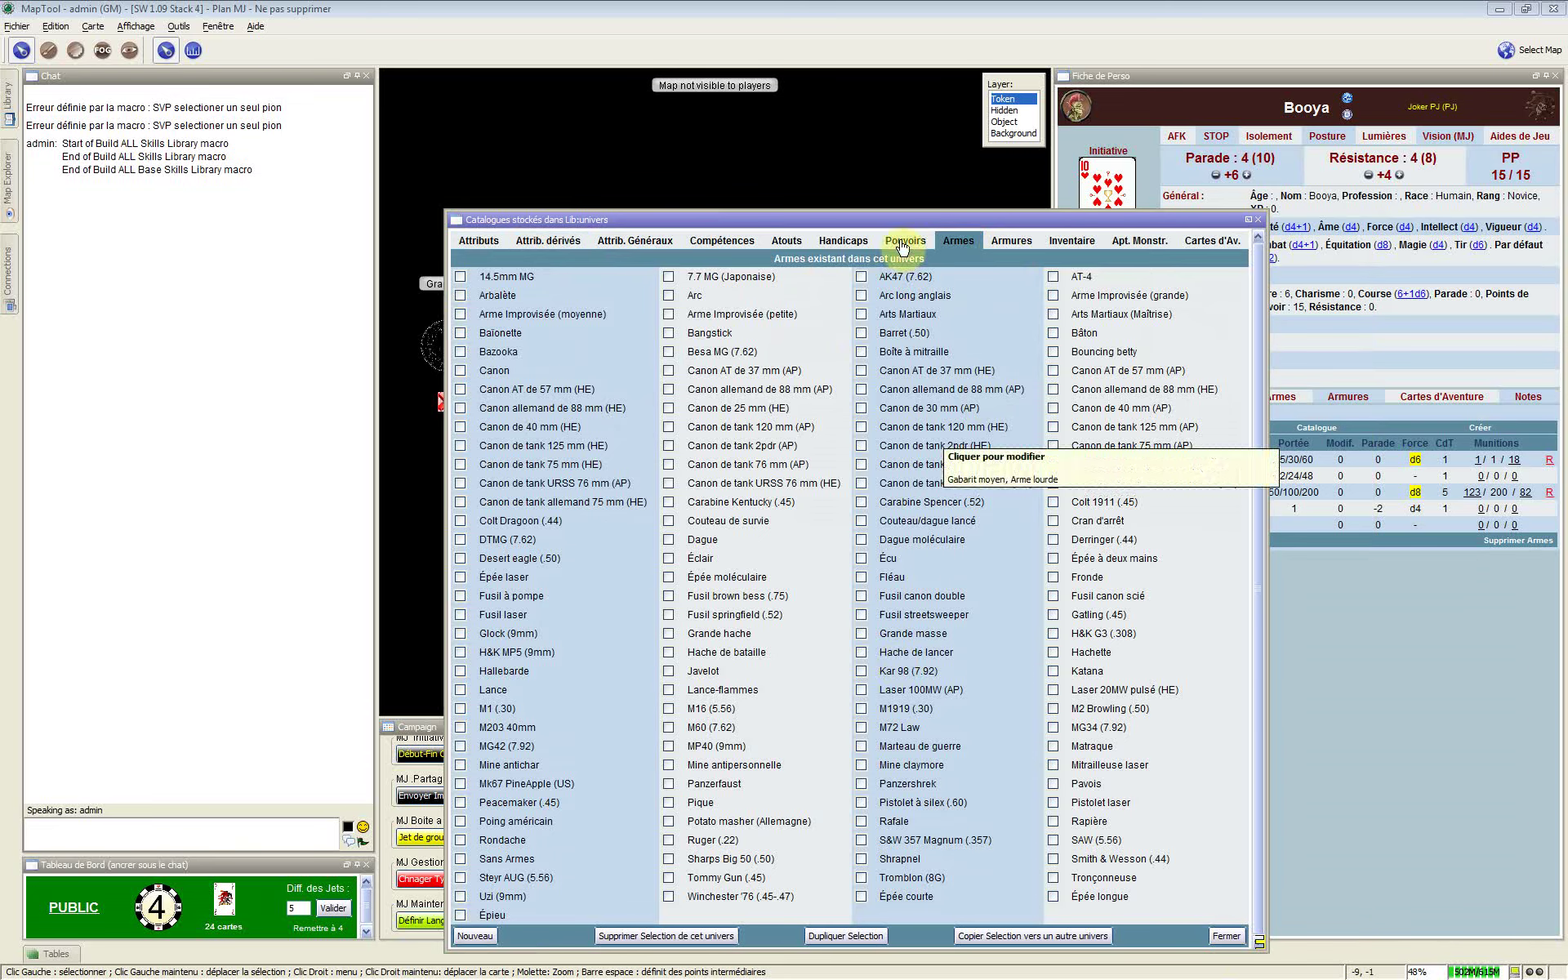
# View the blank form for a new attribute, and examine the Valeur and Dé Joker choices of the Âme attribute
pyautogui.click(479, 246)
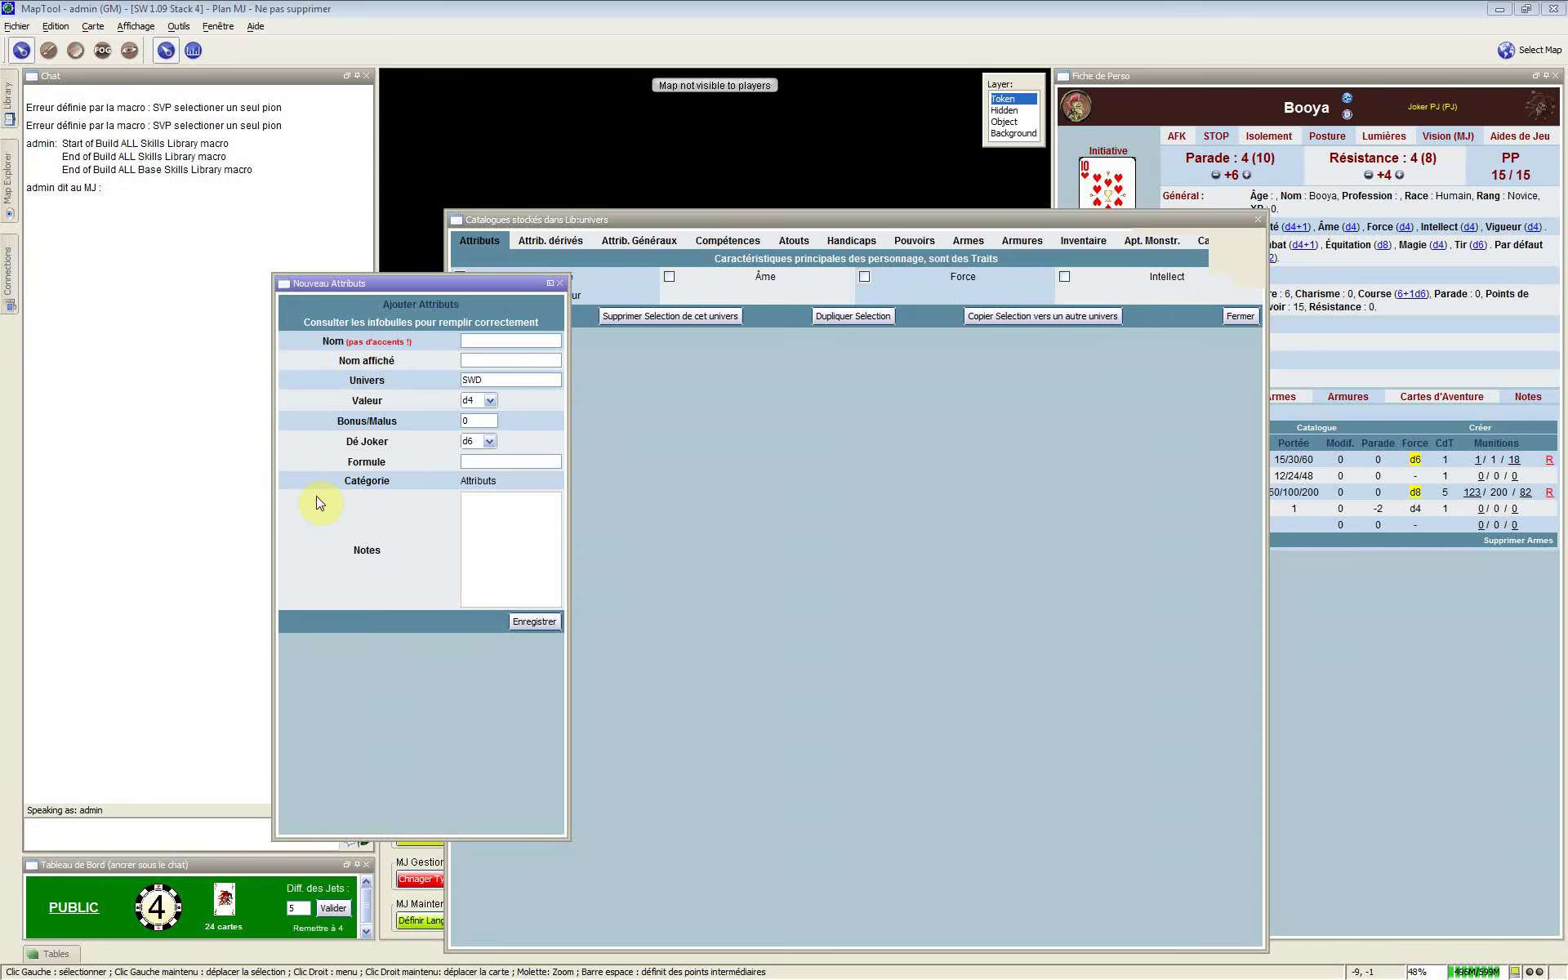
pyautogui.click(564, 281)
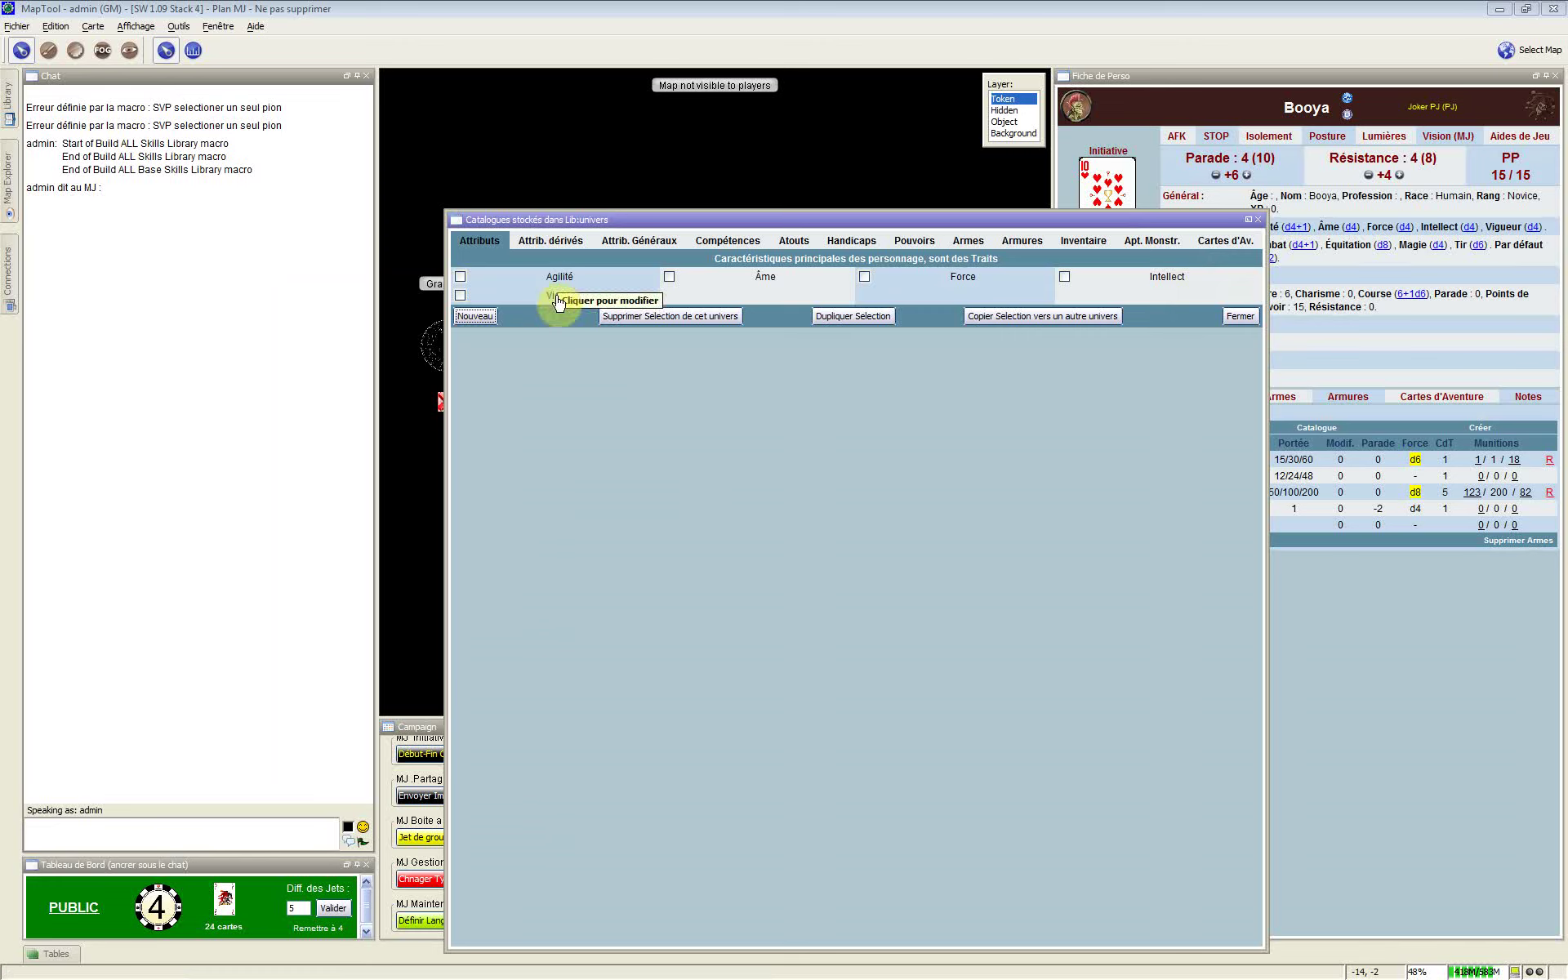
pyautogui.click(764, 278)
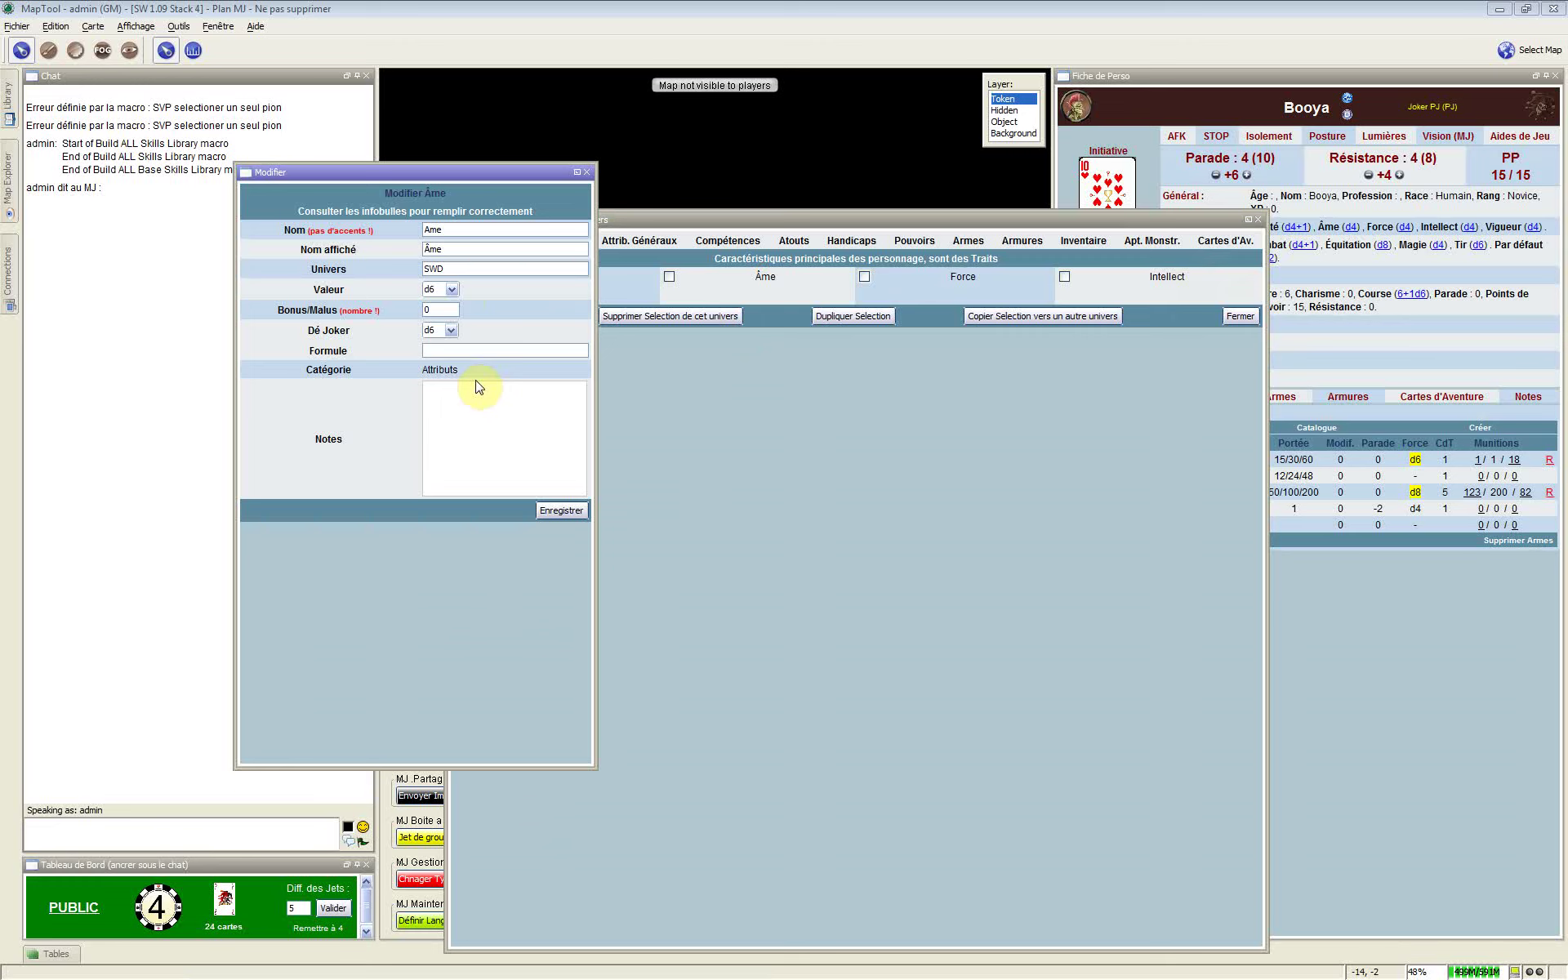
pyautogui.click(452, 290)
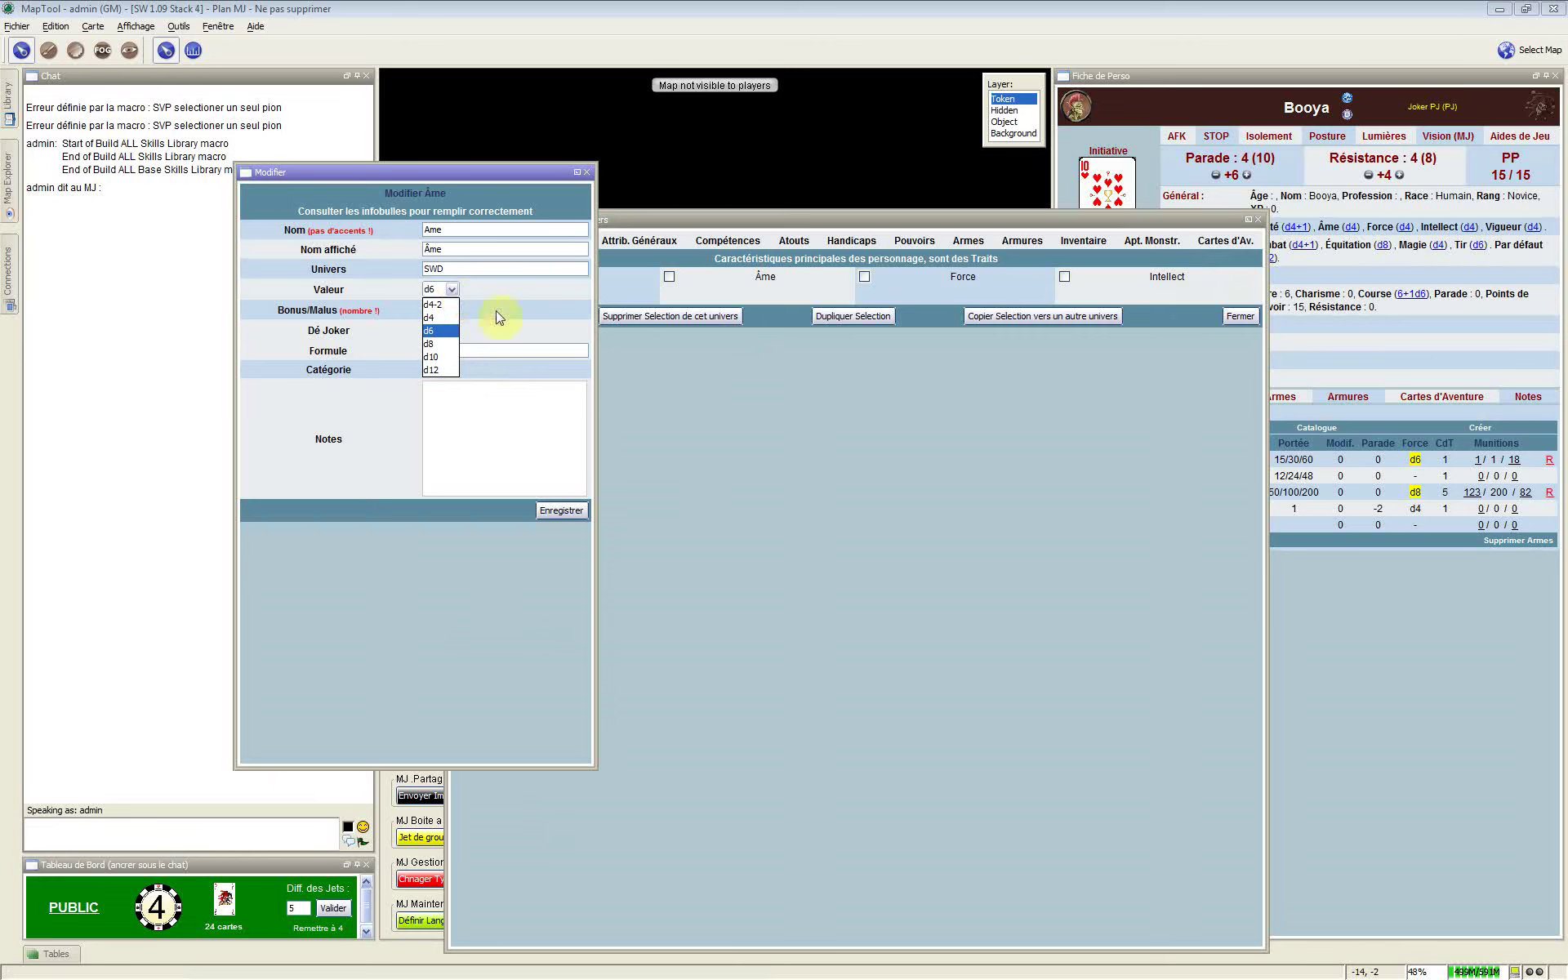
pyautogui.click(455, 330)
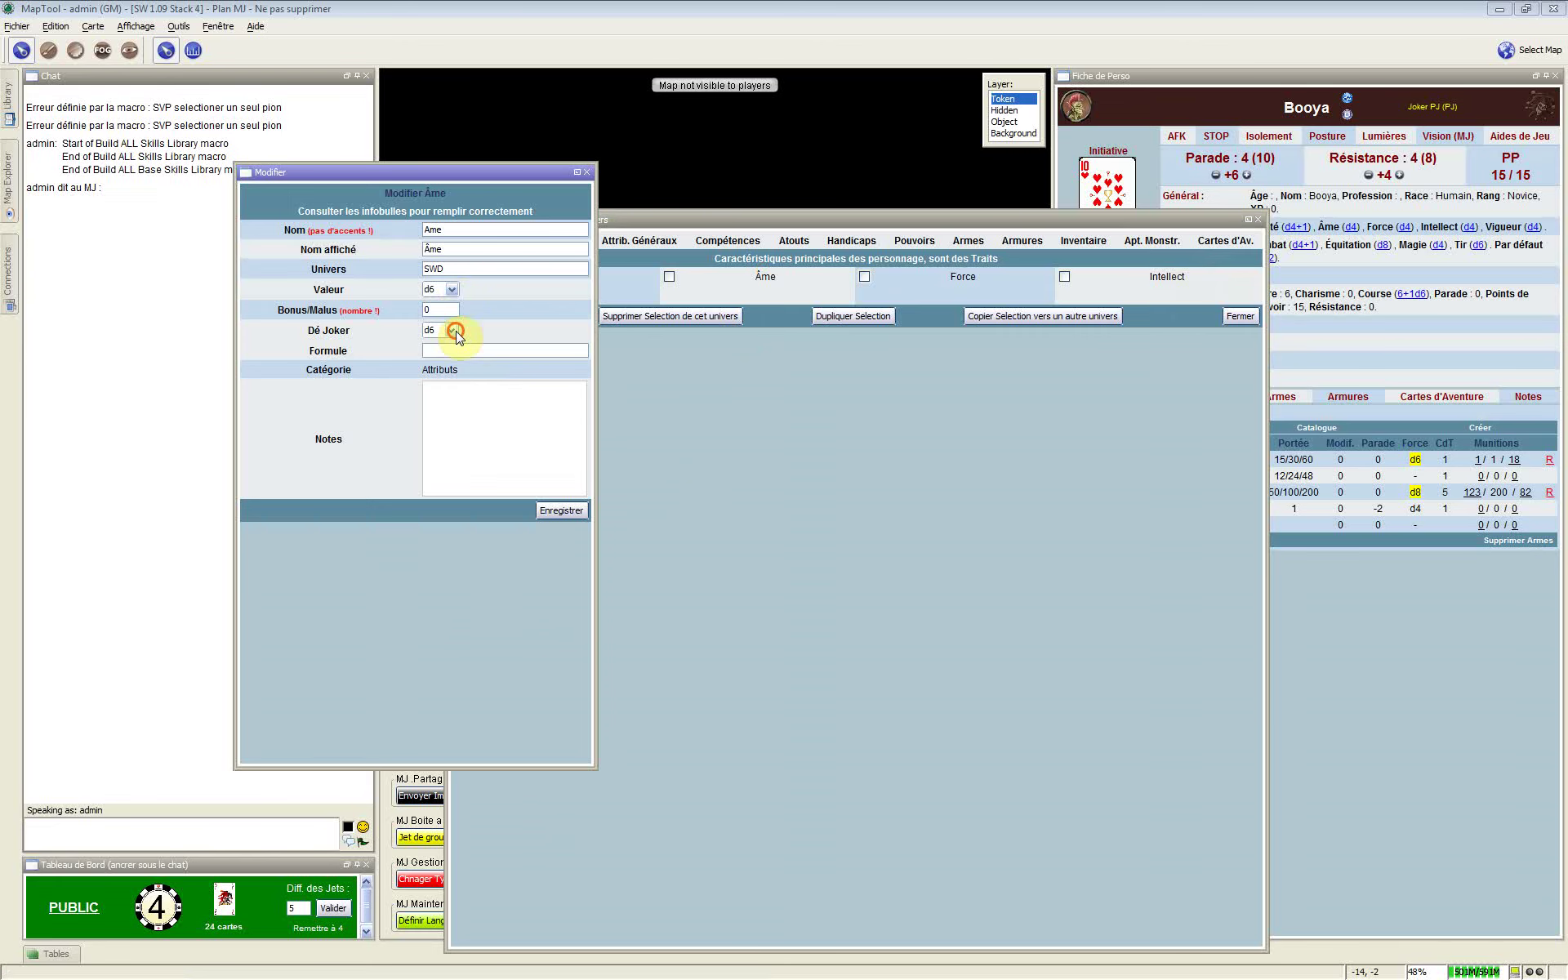
pyautogui.click(451, 330)
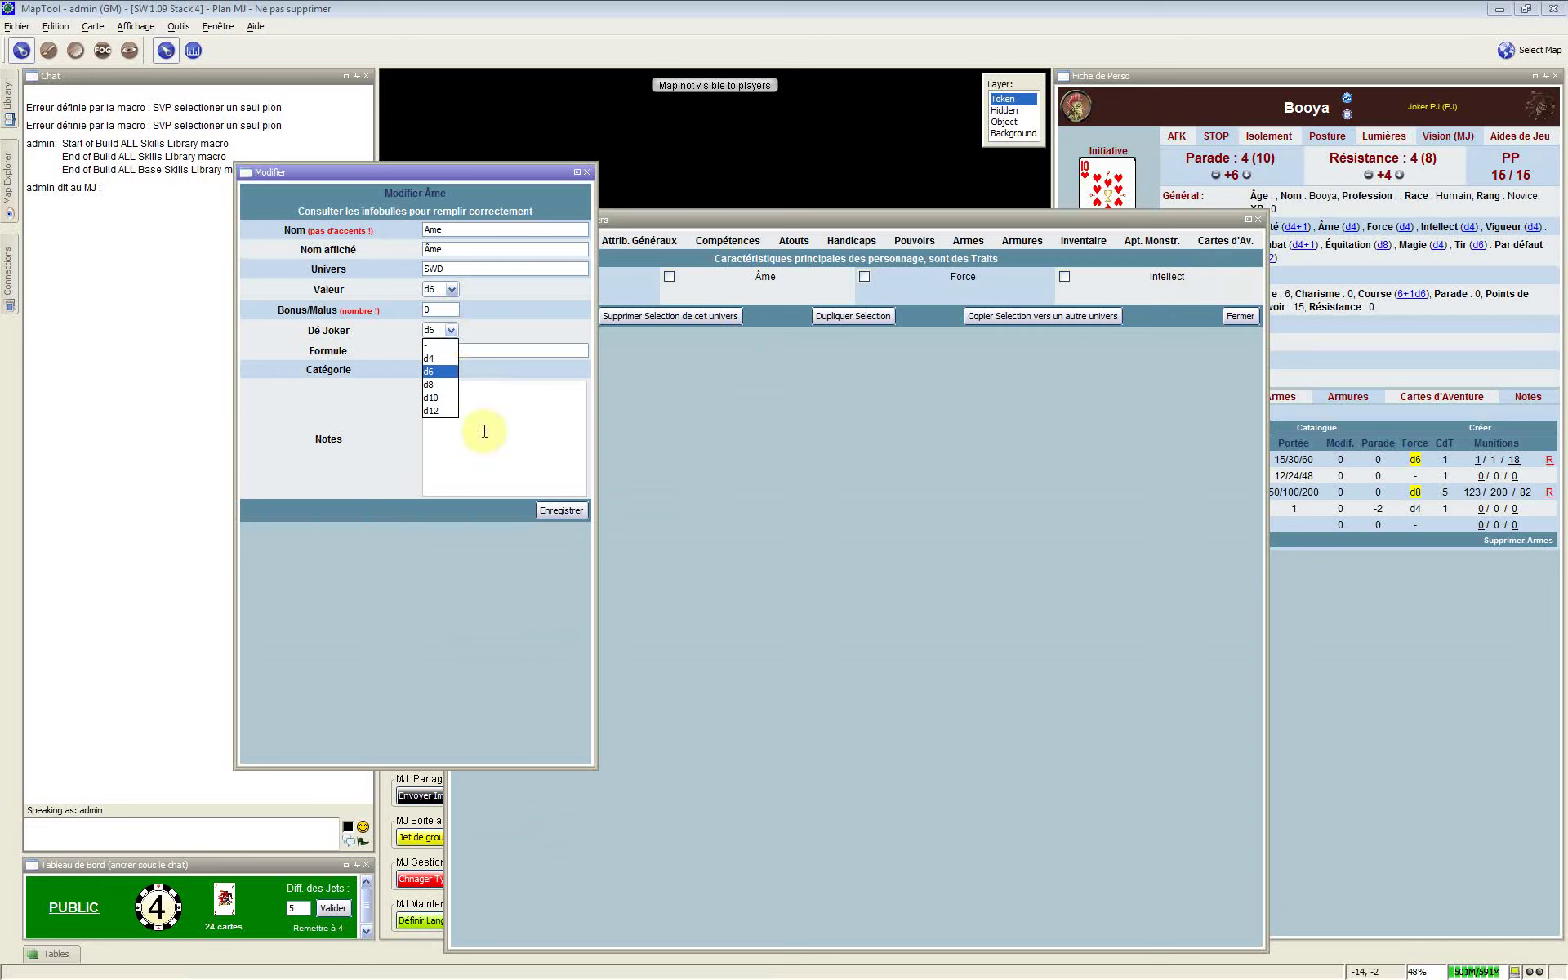
pyautogui.click(516, 468)
# Examine Âme's Nom, Nom affiché and Bonus/Malus fields, and close the form without saving
pyautogui.click(462, 249)
pyautogui.moveTo(454, 250); pyautogui.dragTo(415, 244)
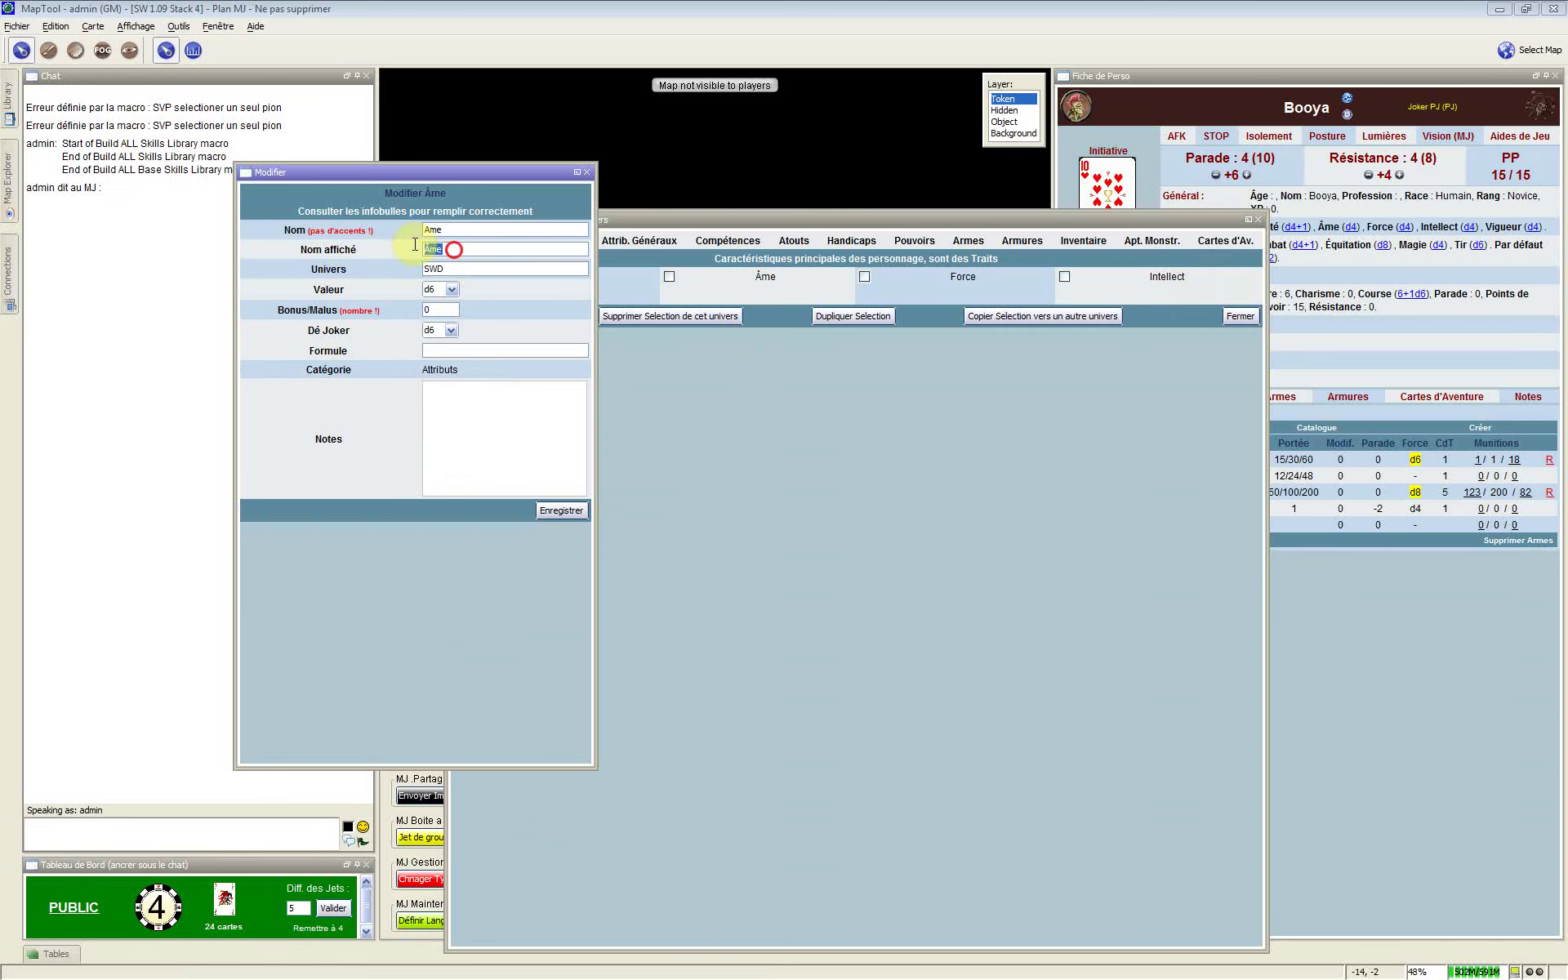
pyautogui.click(453, 249)
pyautogui.hotkey('ctrl', 'a')
pyautogui.hotkey('ctrl', 'c')
pyautogui.click(455, 231)
pyautogui.hotkey('ctrl', 'a')
pyautogui.hotkey('ctrl', 'v')
pyautogui.doubleClick(425, 228)
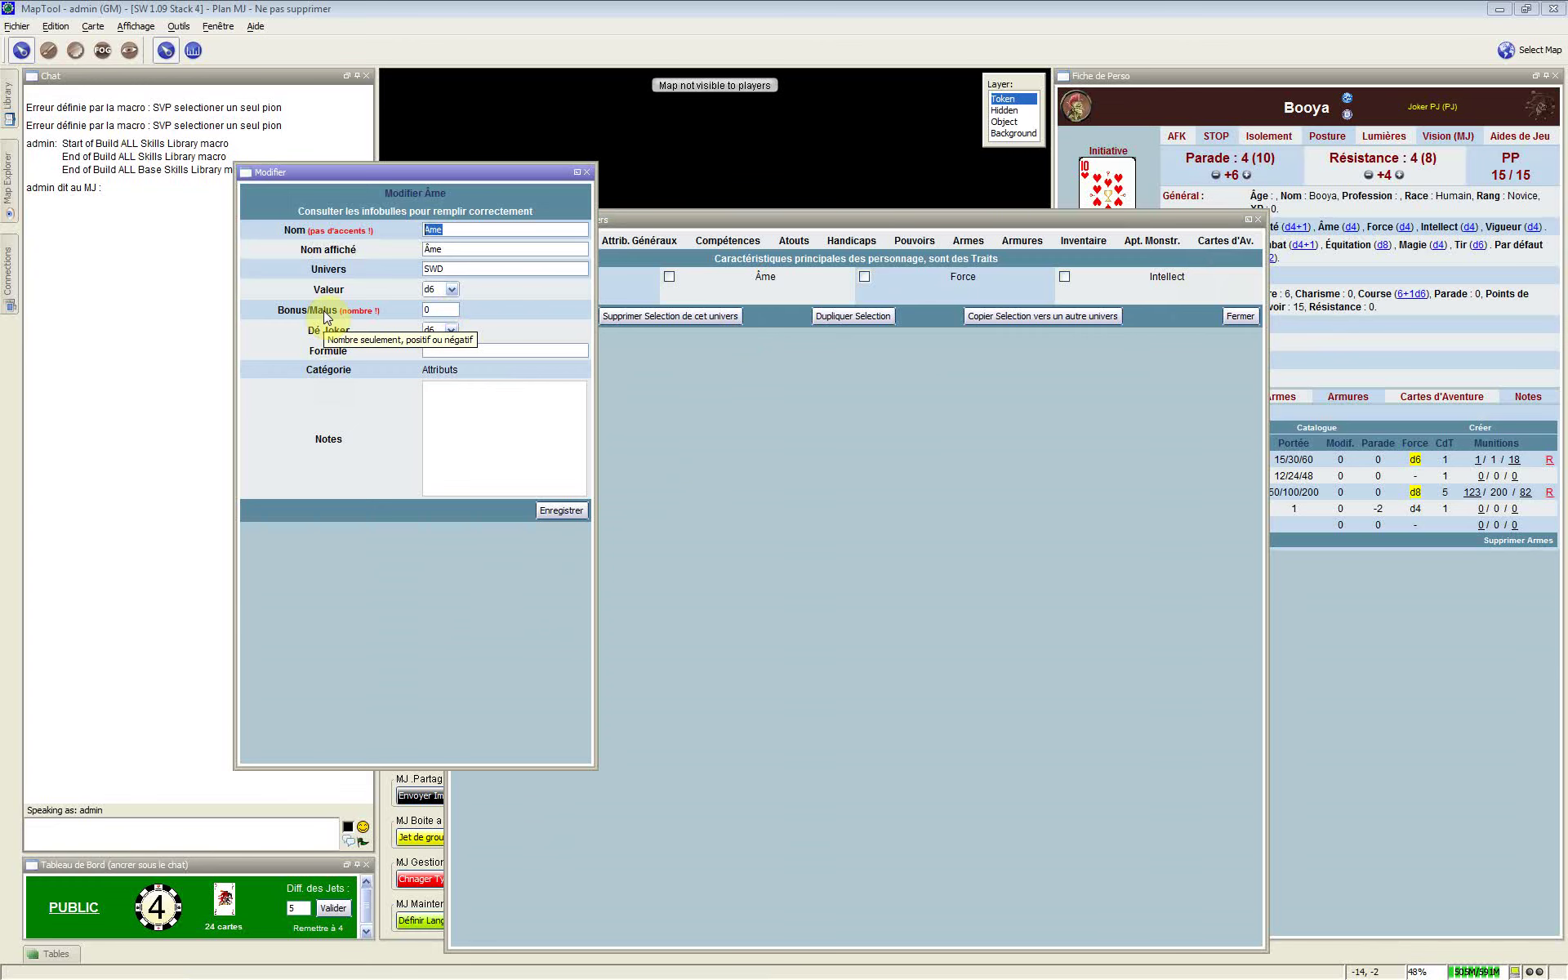
pyautogui.click(426, 310)
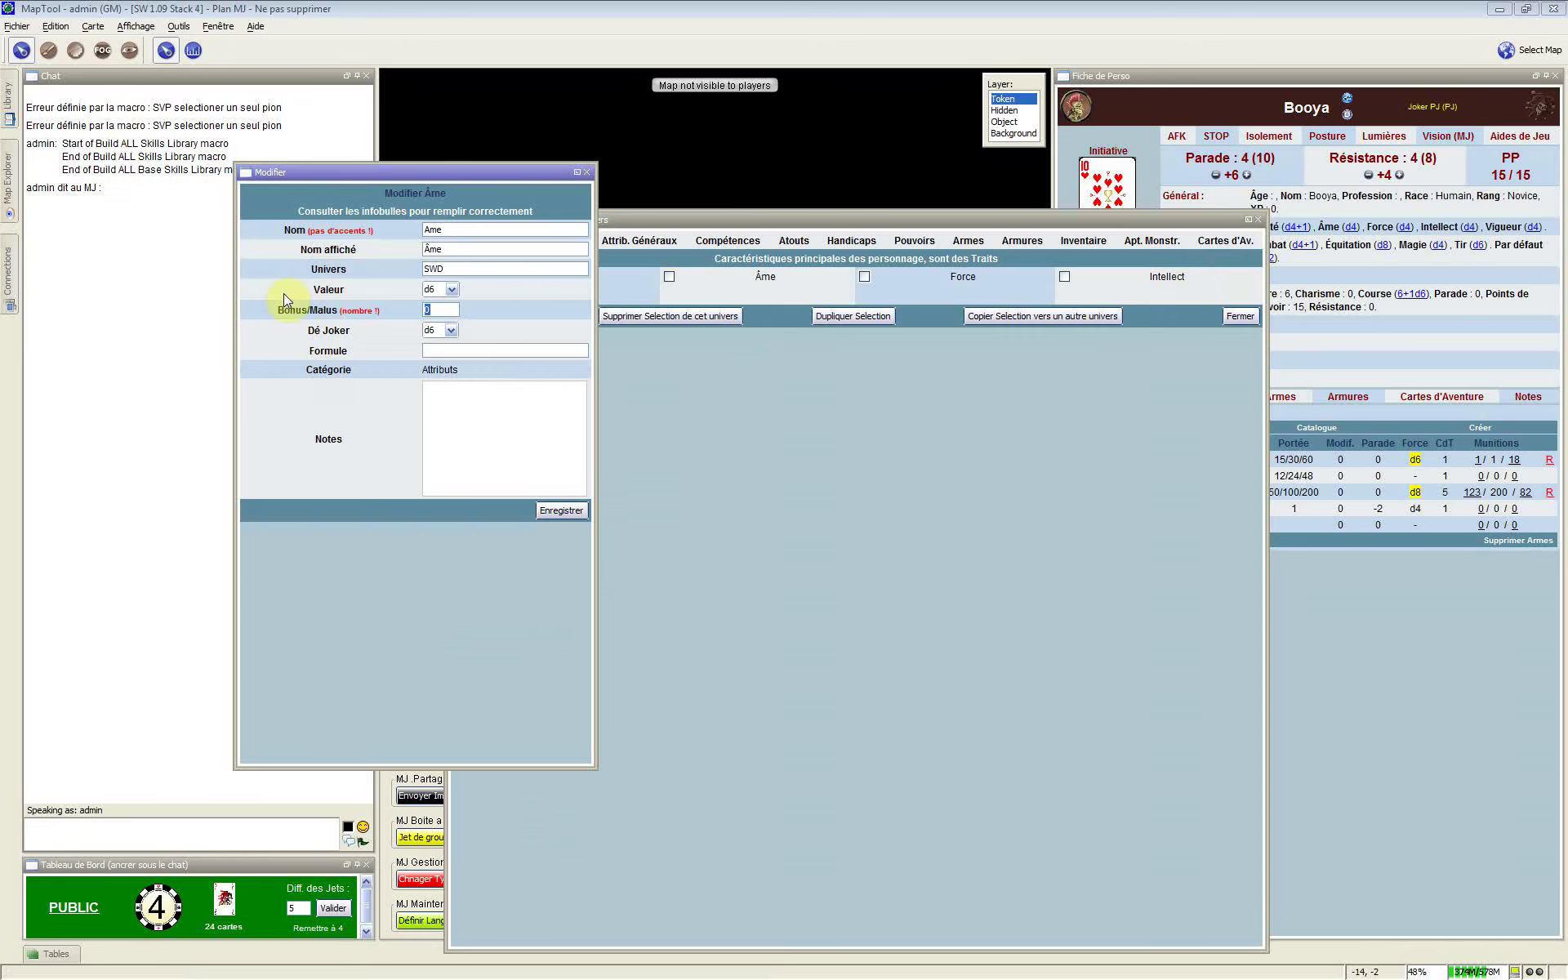
pyautogui.click(590, 175)
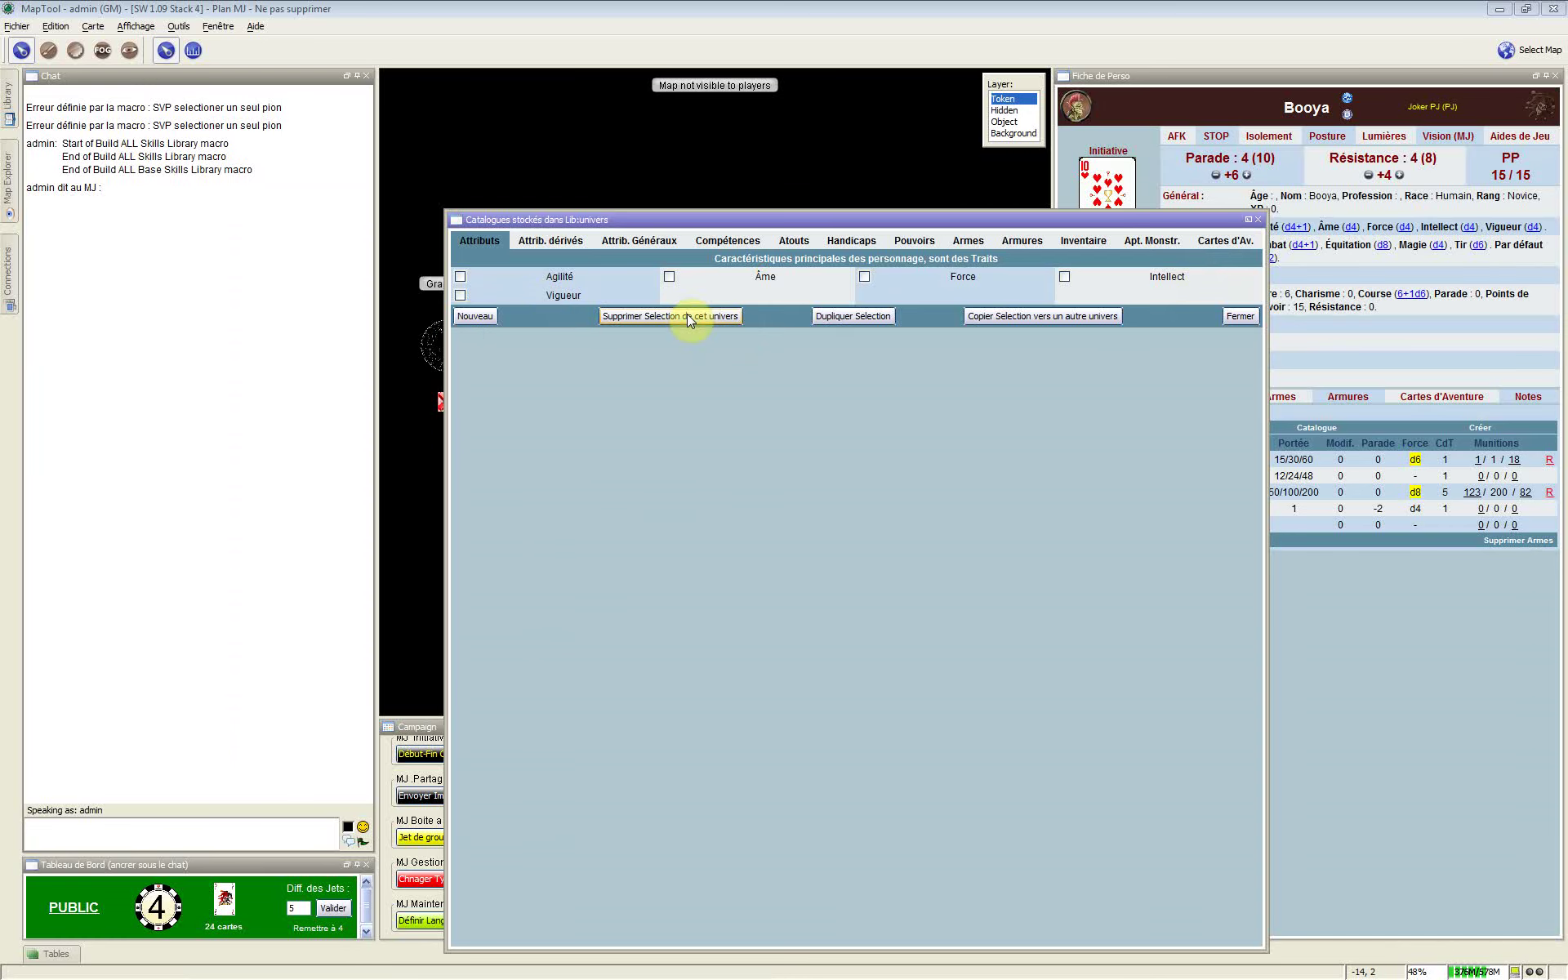
# Duplicate the Vigueur attribute and open the copy for modification
pyautogui.click(462, 294)
pyautogui.click(669, 275)
pyautogui.click(671, 276)
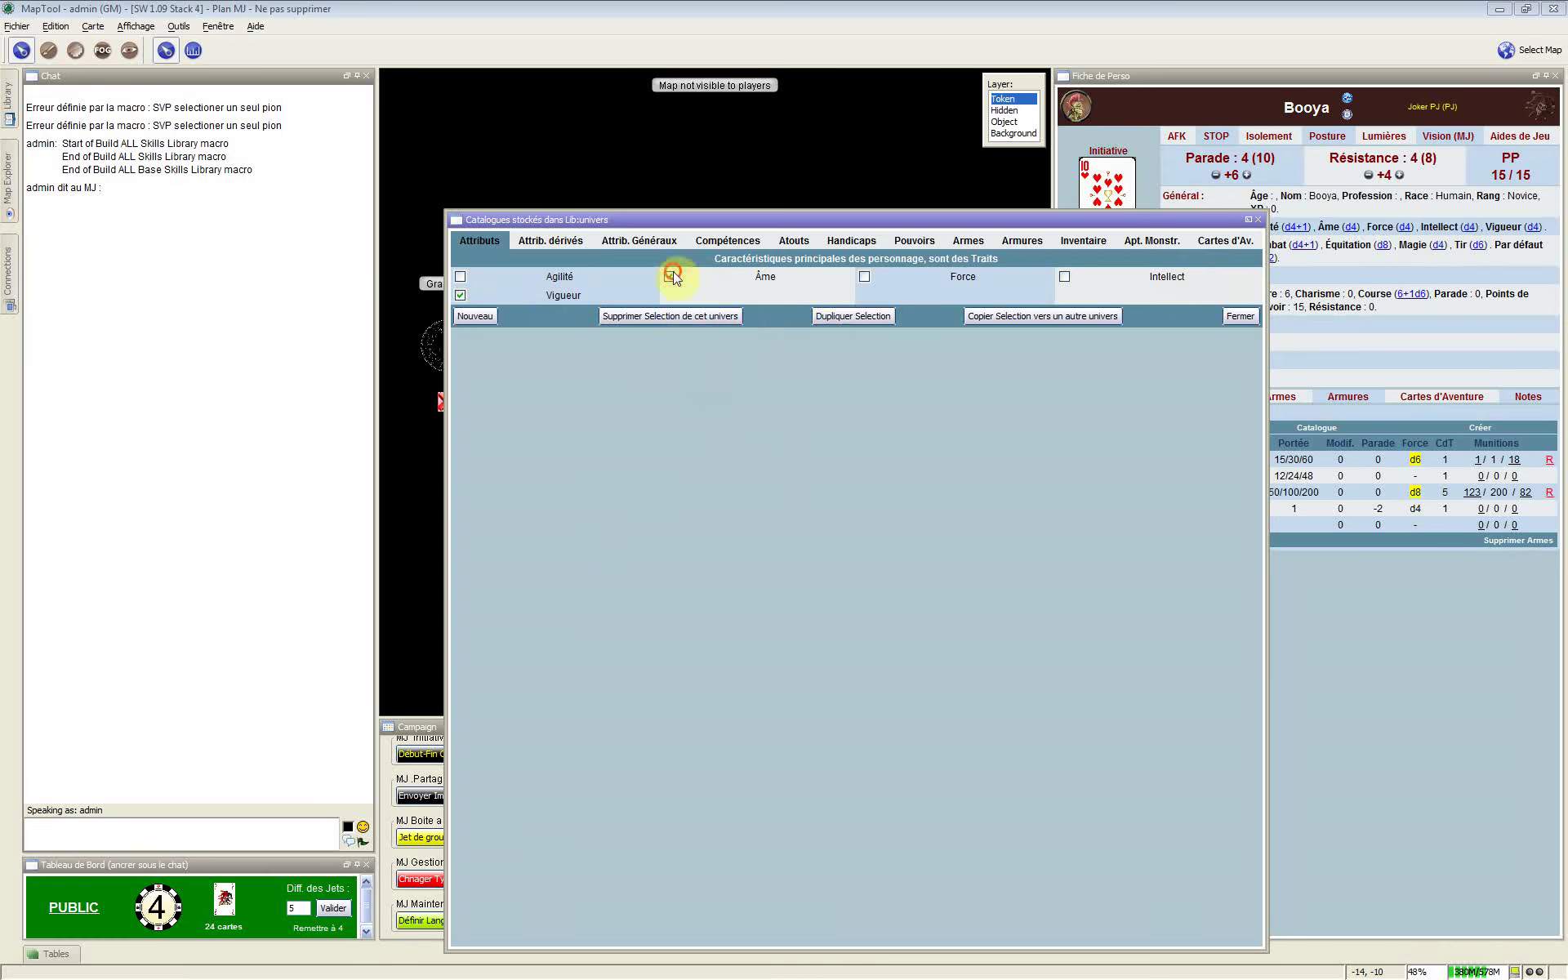
pyautogui.click(824, 316)
pyautogui.click(776, 298)
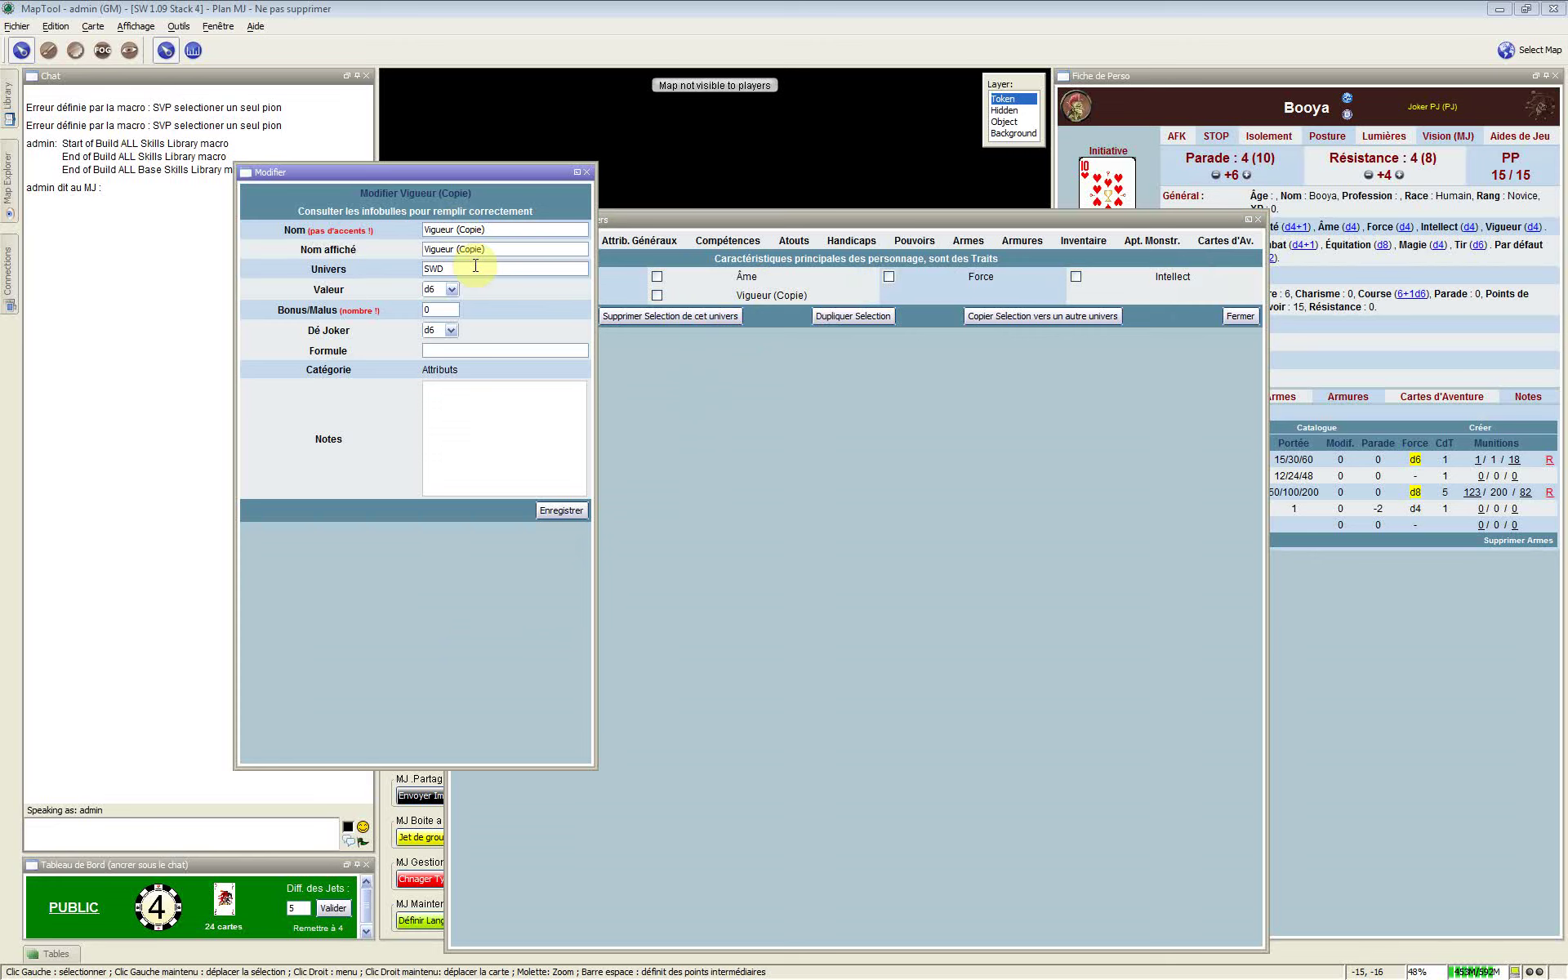
# Change the copy's Nom to "Vigueur 2" and clear its Nom affiché
pyautogui.click(455, 229)
pyautogui.keyDown('shift'); pyautogui.click(555, 229); pyautogui.keyUp('shift')
pyautogui.press('BackSpace')
pyautogui.click(508, 248)
pyautogui.keyDown('shift'); pyautogui.click(404, 242); pyautogui.keyUp('shift')
pyautogui.click(502, 246)
pyautogui.click(372, 251)
pyautogui.press('BackSpace')
pyautogui.click(541, 227)
pyautogui.click(541, 227)
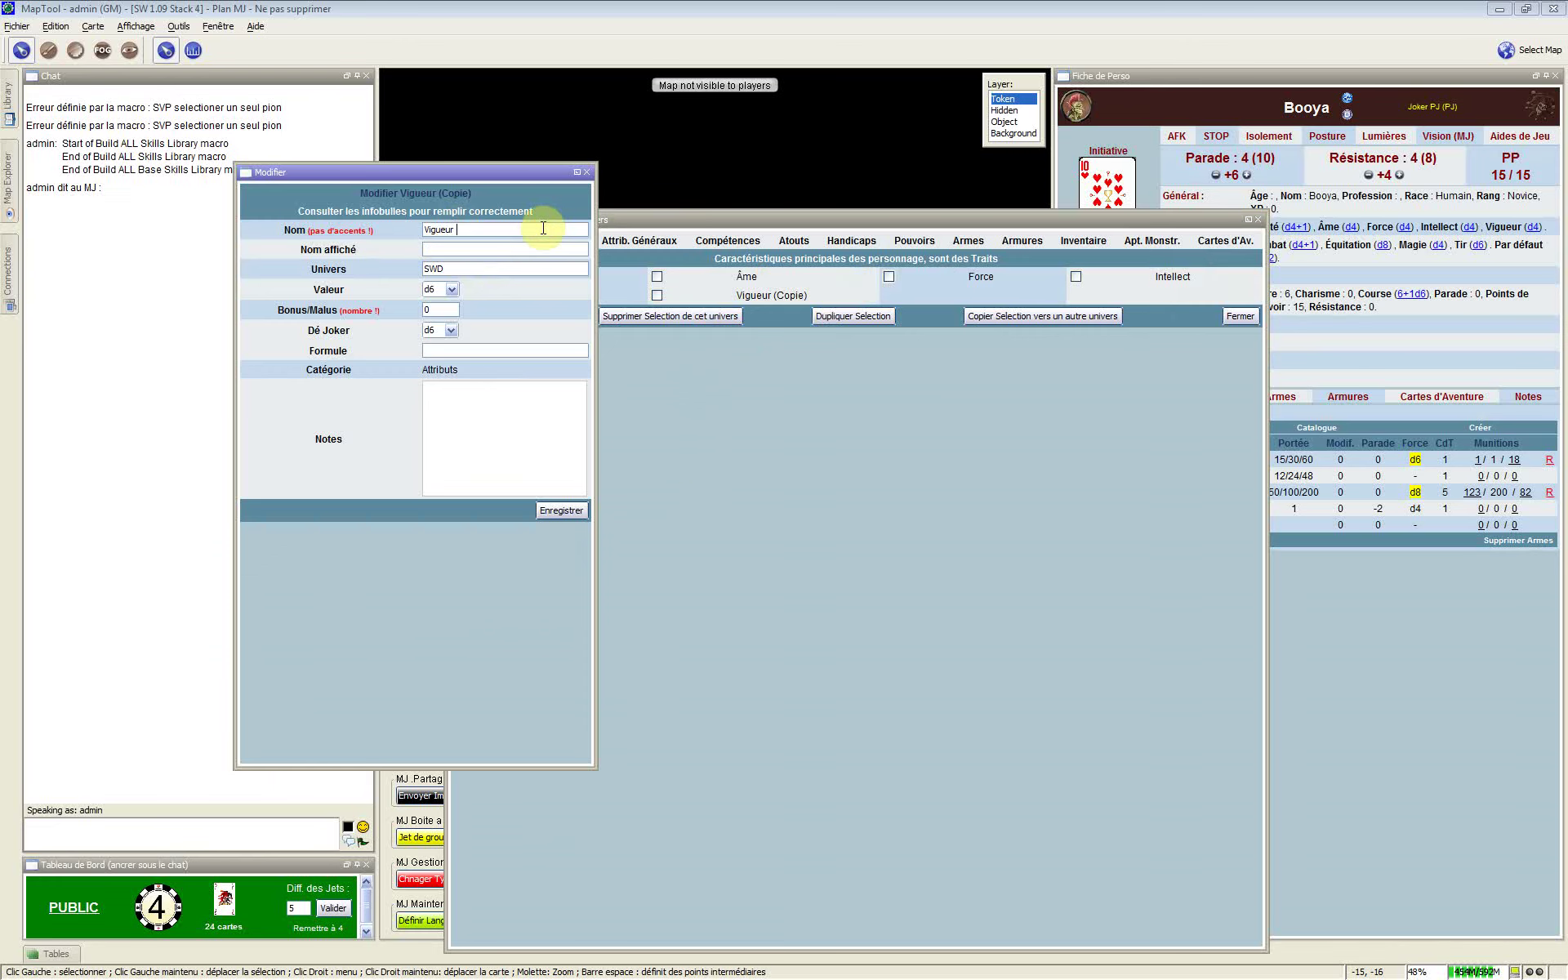
pyautogui.write('2')
pyautogui.click(447, 225)
pyautogui.click(441, 247)
pyautogui.click(475, 221)
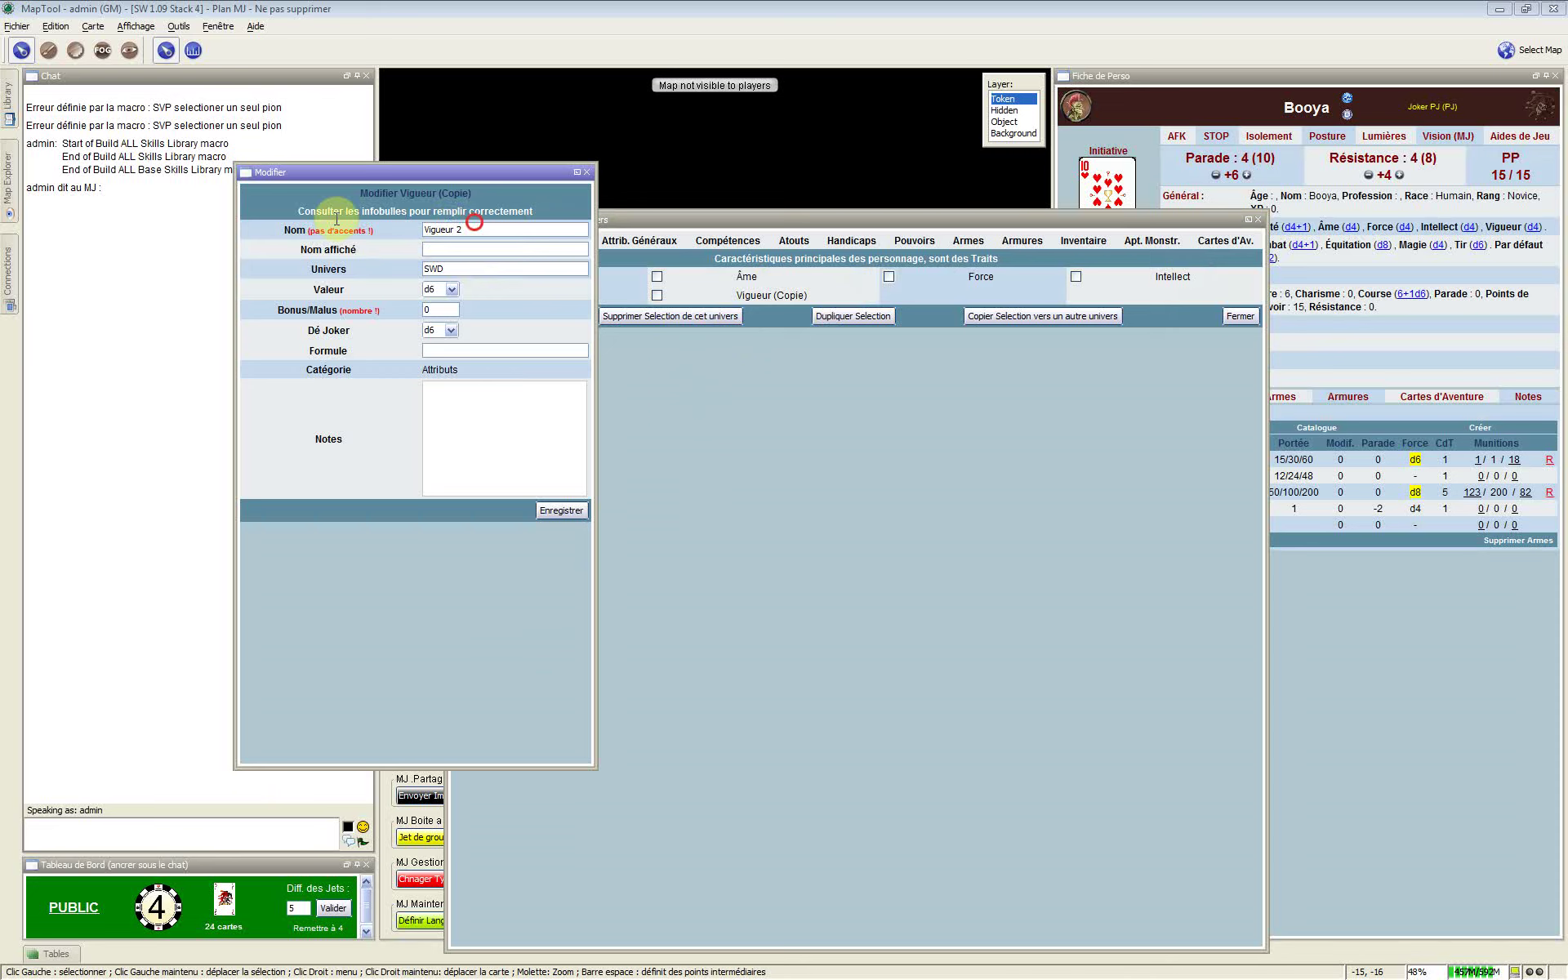
# Replace the copy's Nom with "Dexterite", set its Nom affiché to "Dexterité", and save the attribute
pyautogui.click(477, 229)
pyautogui.doubleClick(456, 231)
pyautogui.press('BackSpace')
pyautogui.hotkey('ctrl', 'a')
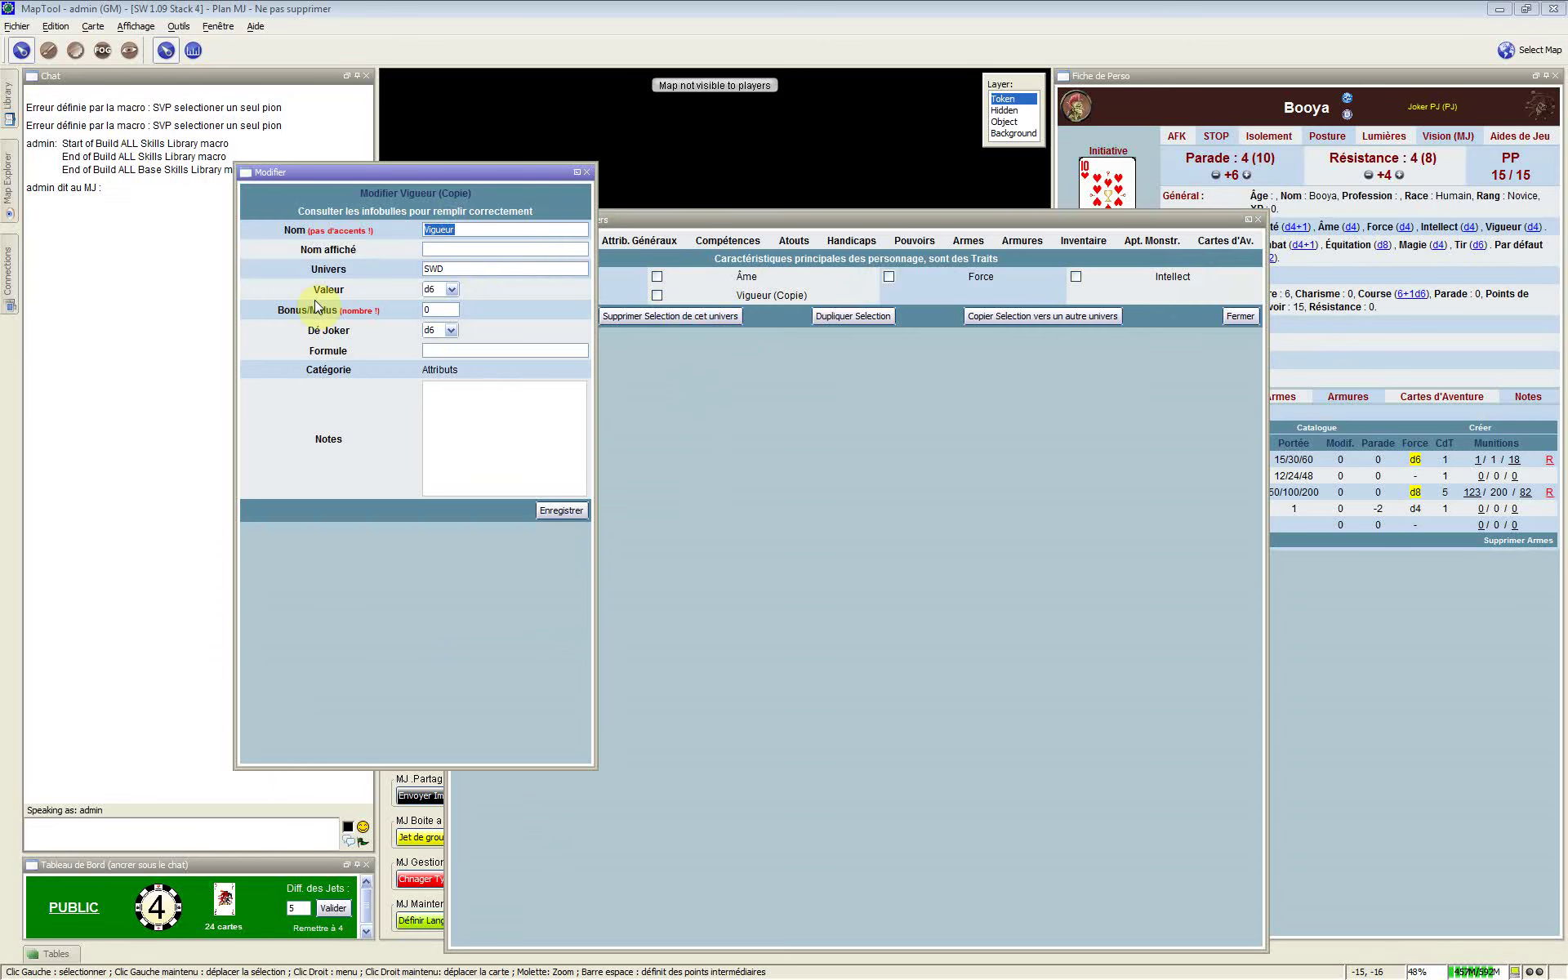
pyautogui.write('Dexte')
pyautogui.write('rite')
pyautogui.write('D')
pyautogui.write('exteri')
pyautogui.click(549, 511)
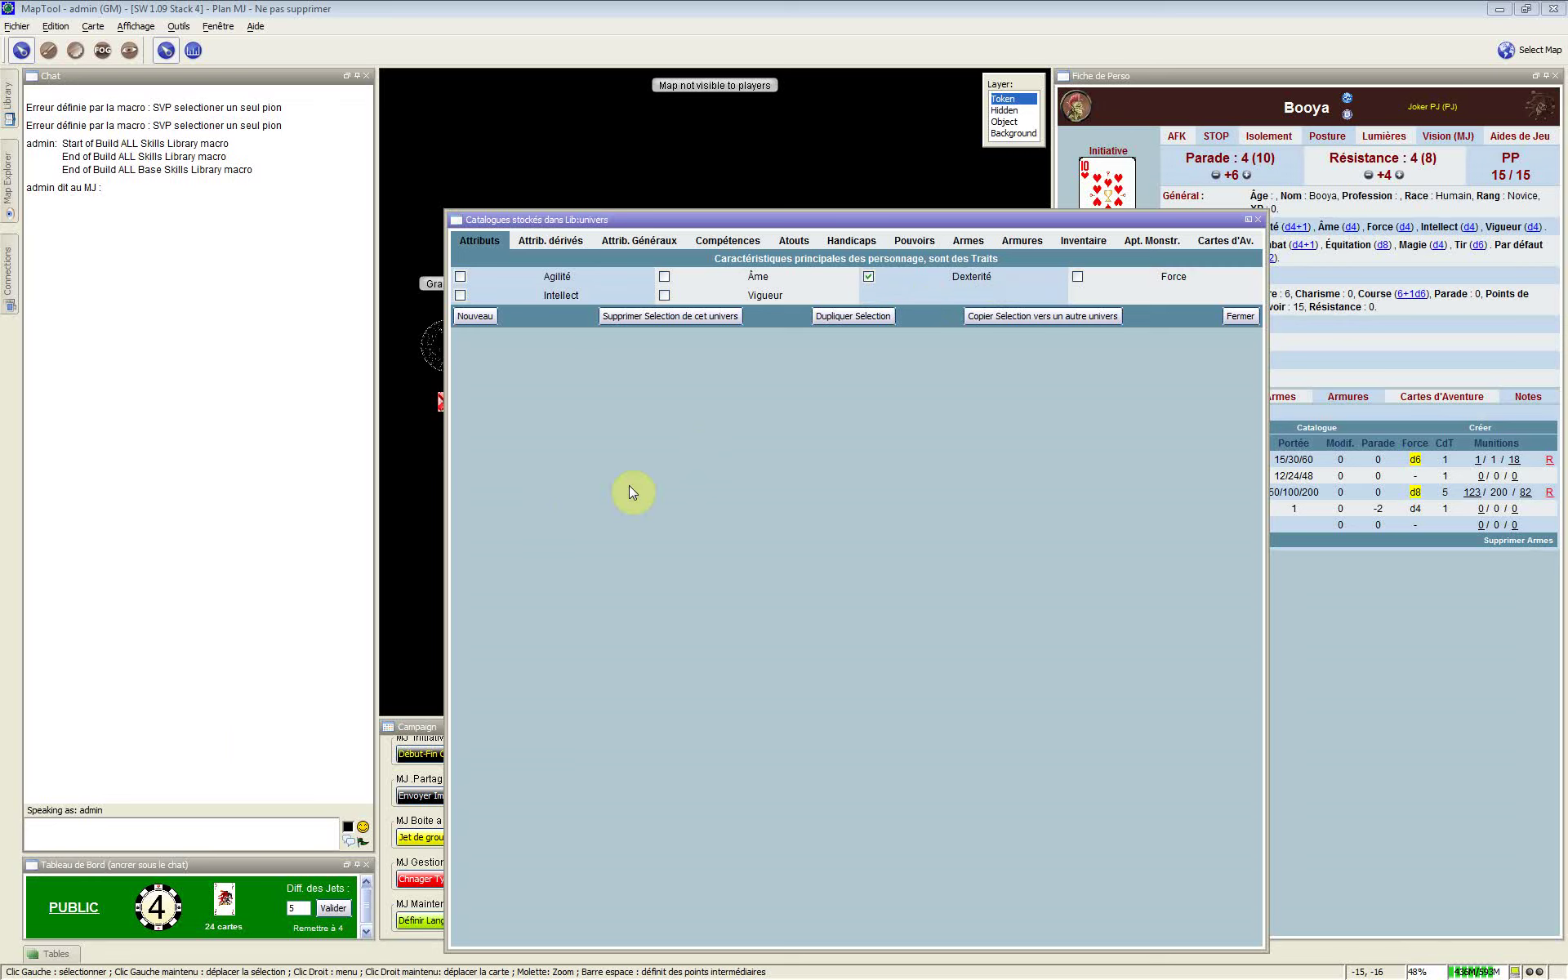
# Delete the selected Dexterité attribute from this universe
pyautogui.click(658, 318)
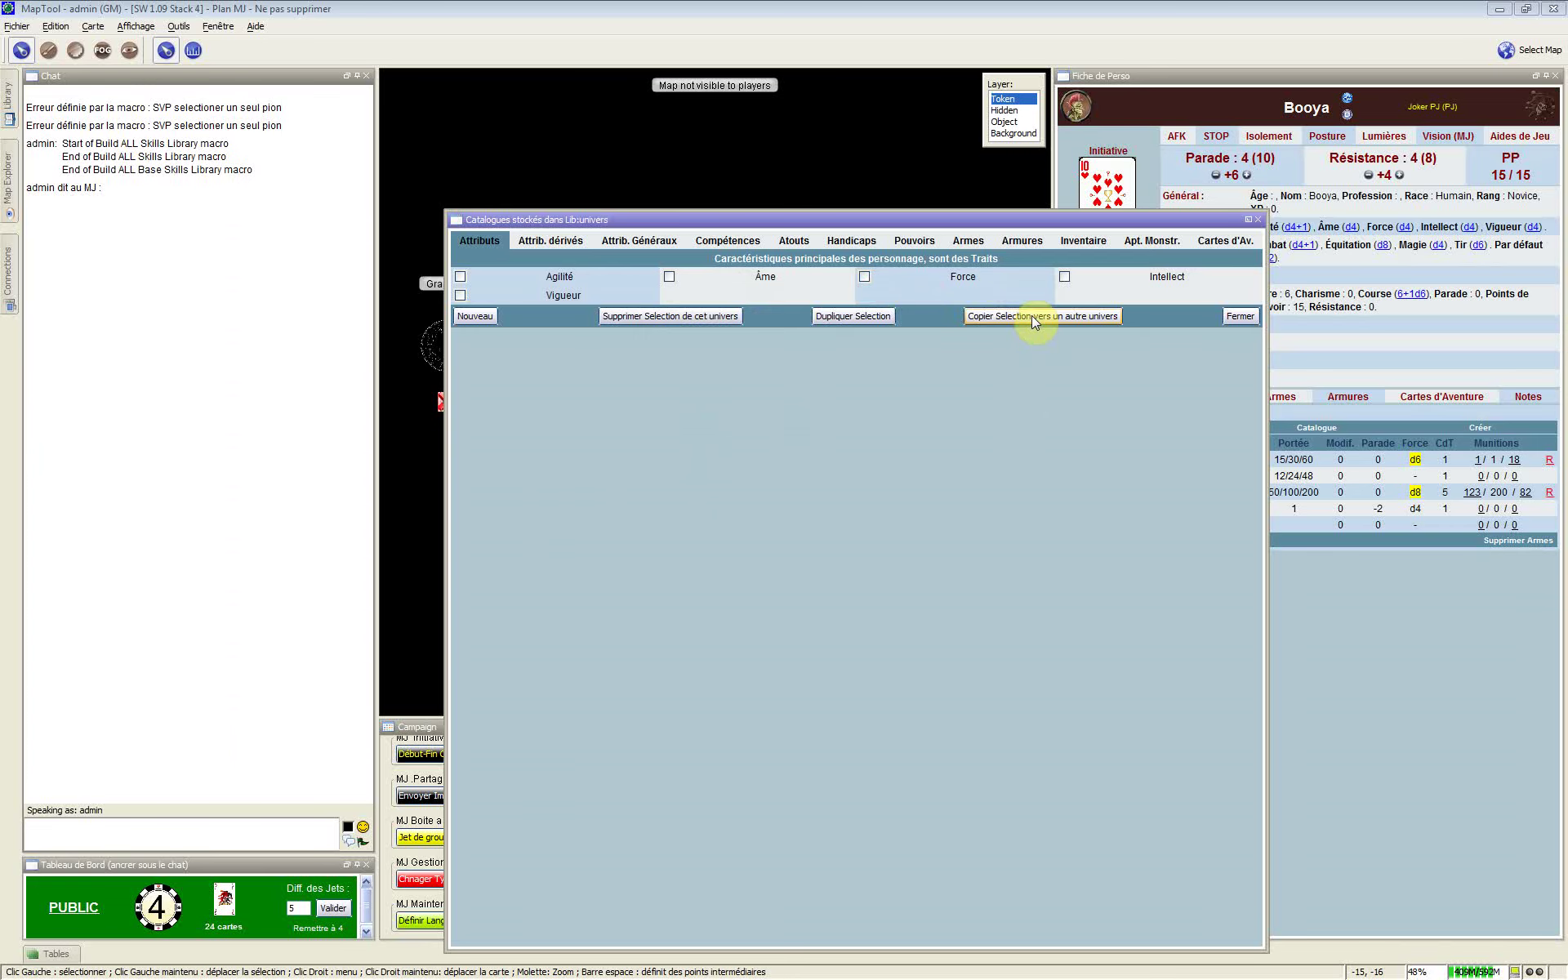
# Select the Âme and Force attributes for copying to another universe, and view the available destination library tokens
pyautogui.click(871, 279)
pyautogui.click(670, 277)
pyautogui.click(865, 277)
pyautogui.click(1055, 318)
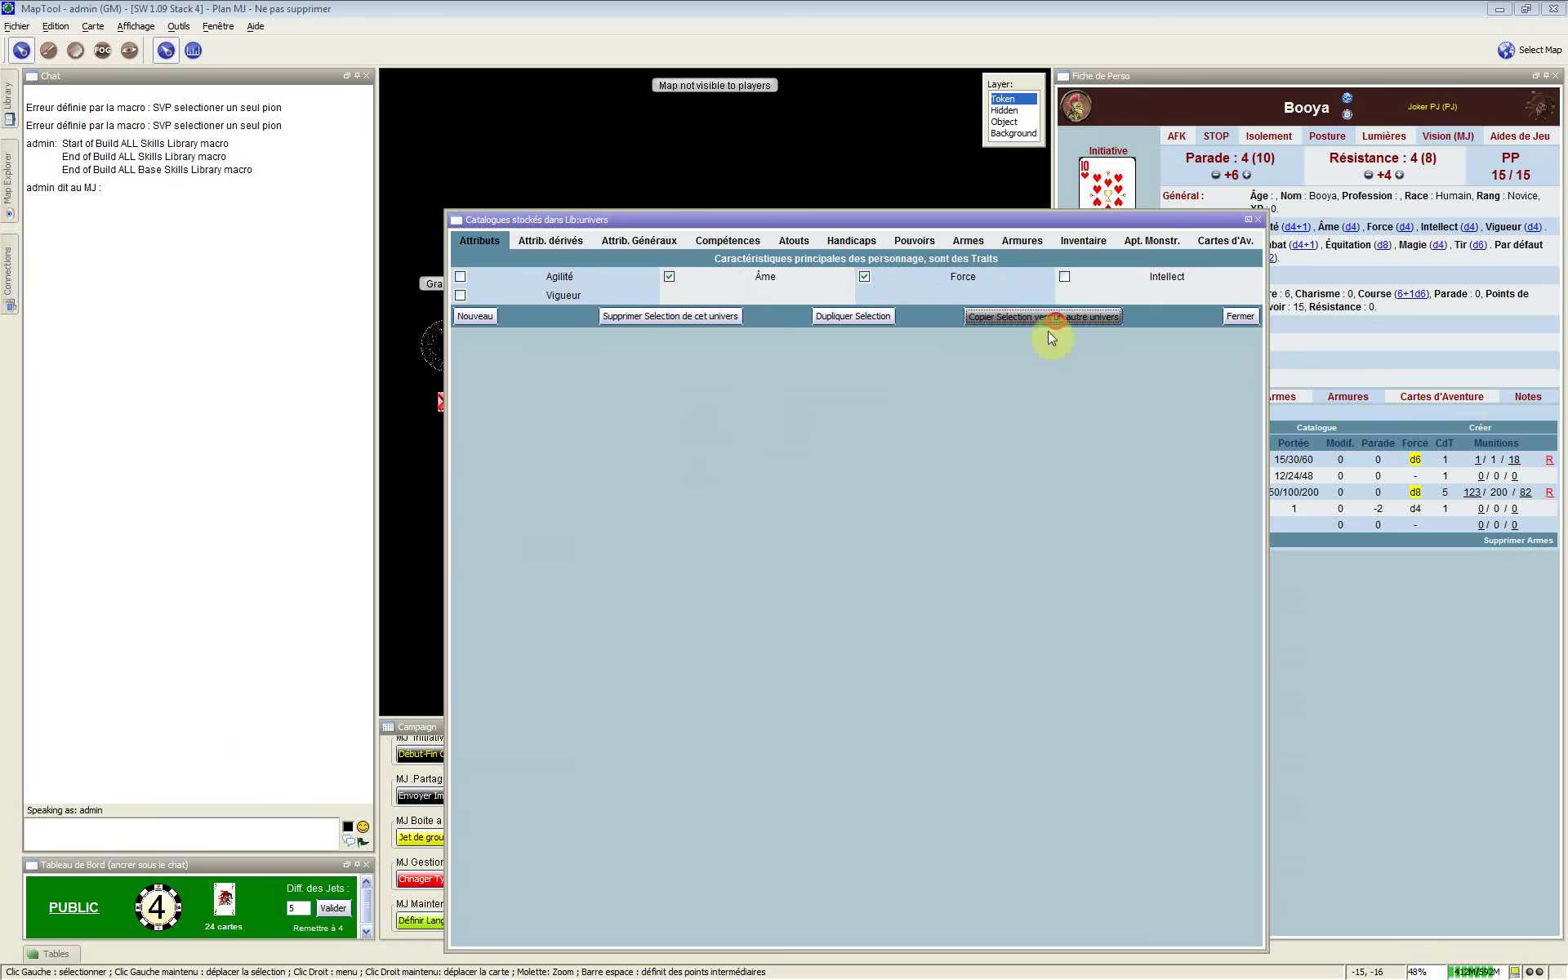
pyautogui.click(922, 486)
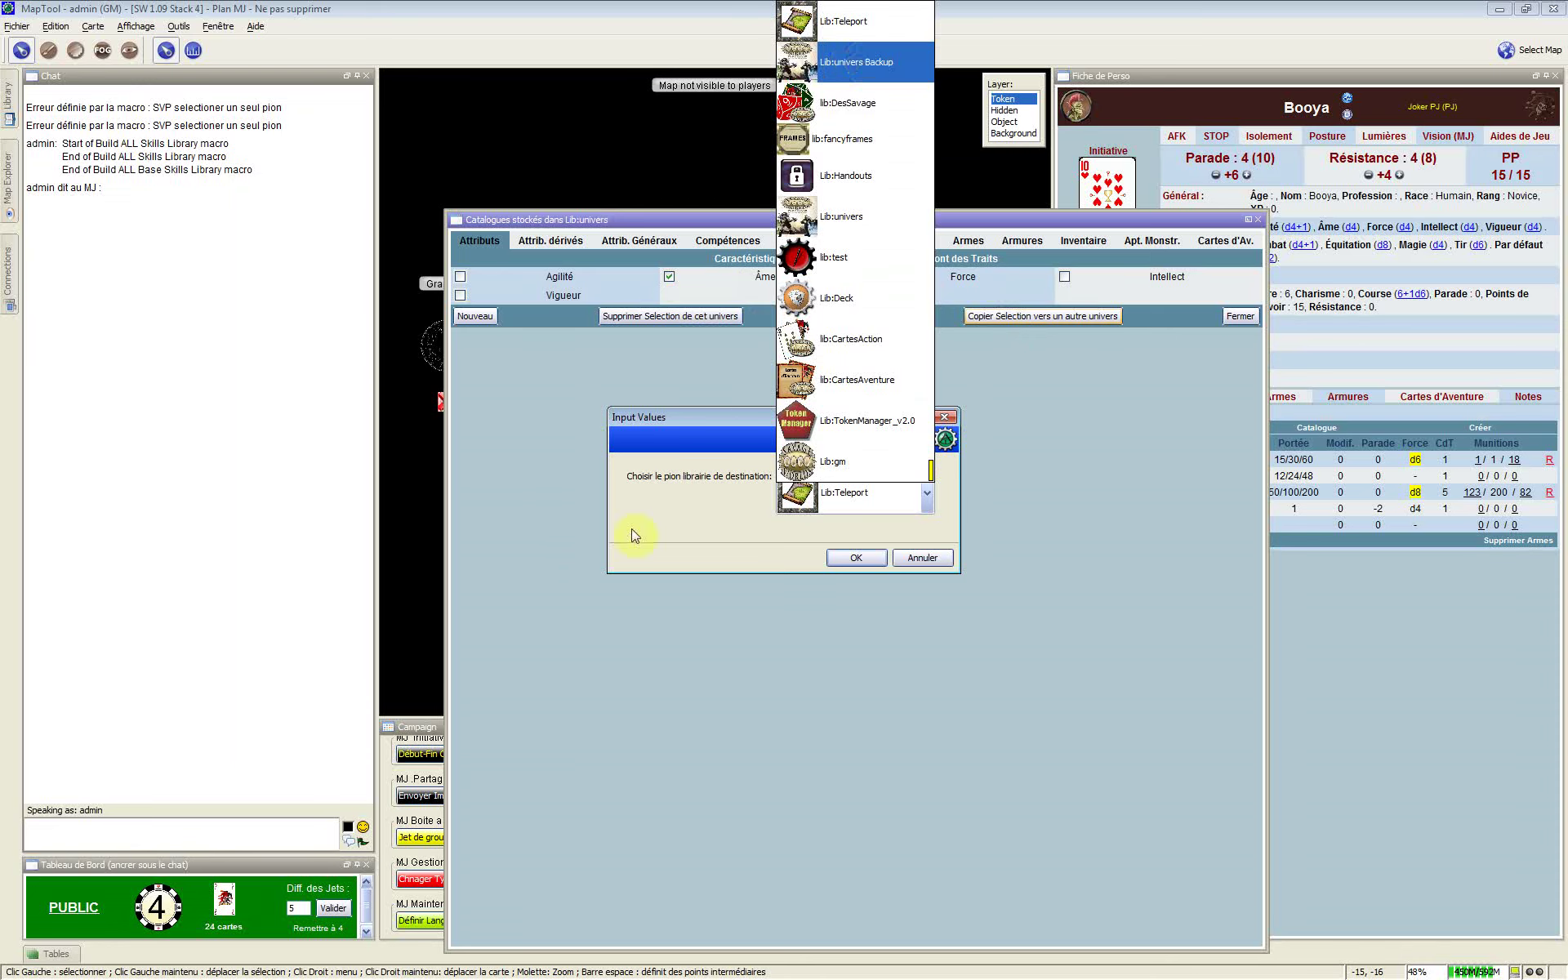
pyautogui.click(698, 528)
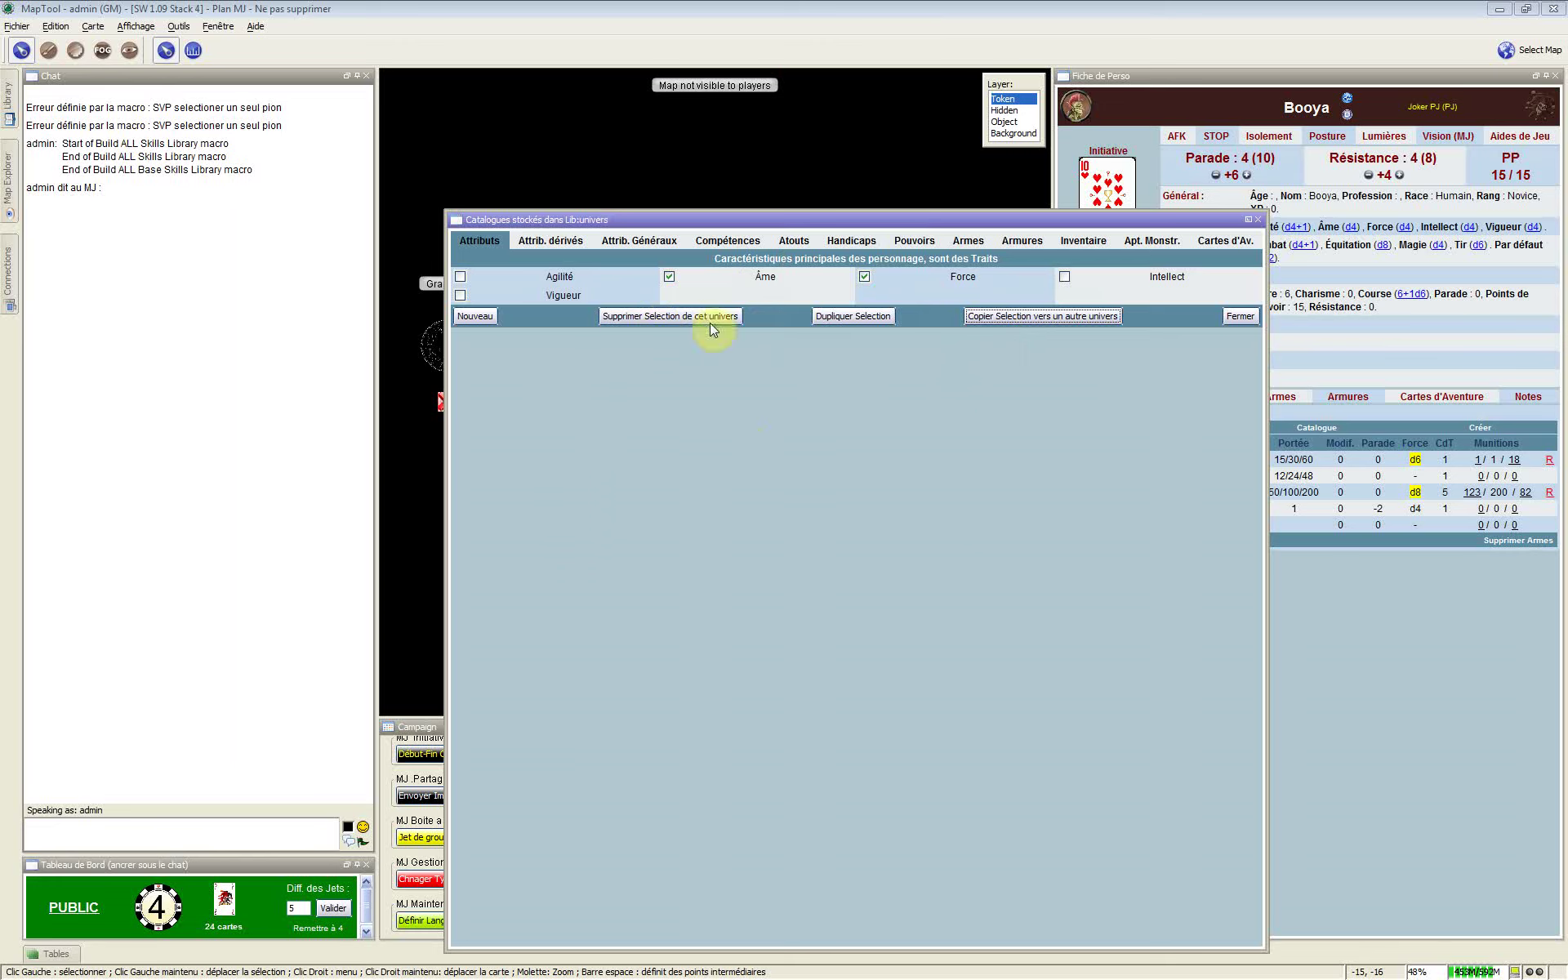
# View the Suivants edge's modification form, and browse the power, inventory and monstrous ability catalogues
pyautogui.click(817, 315)
pyautogui.click(795, 244)
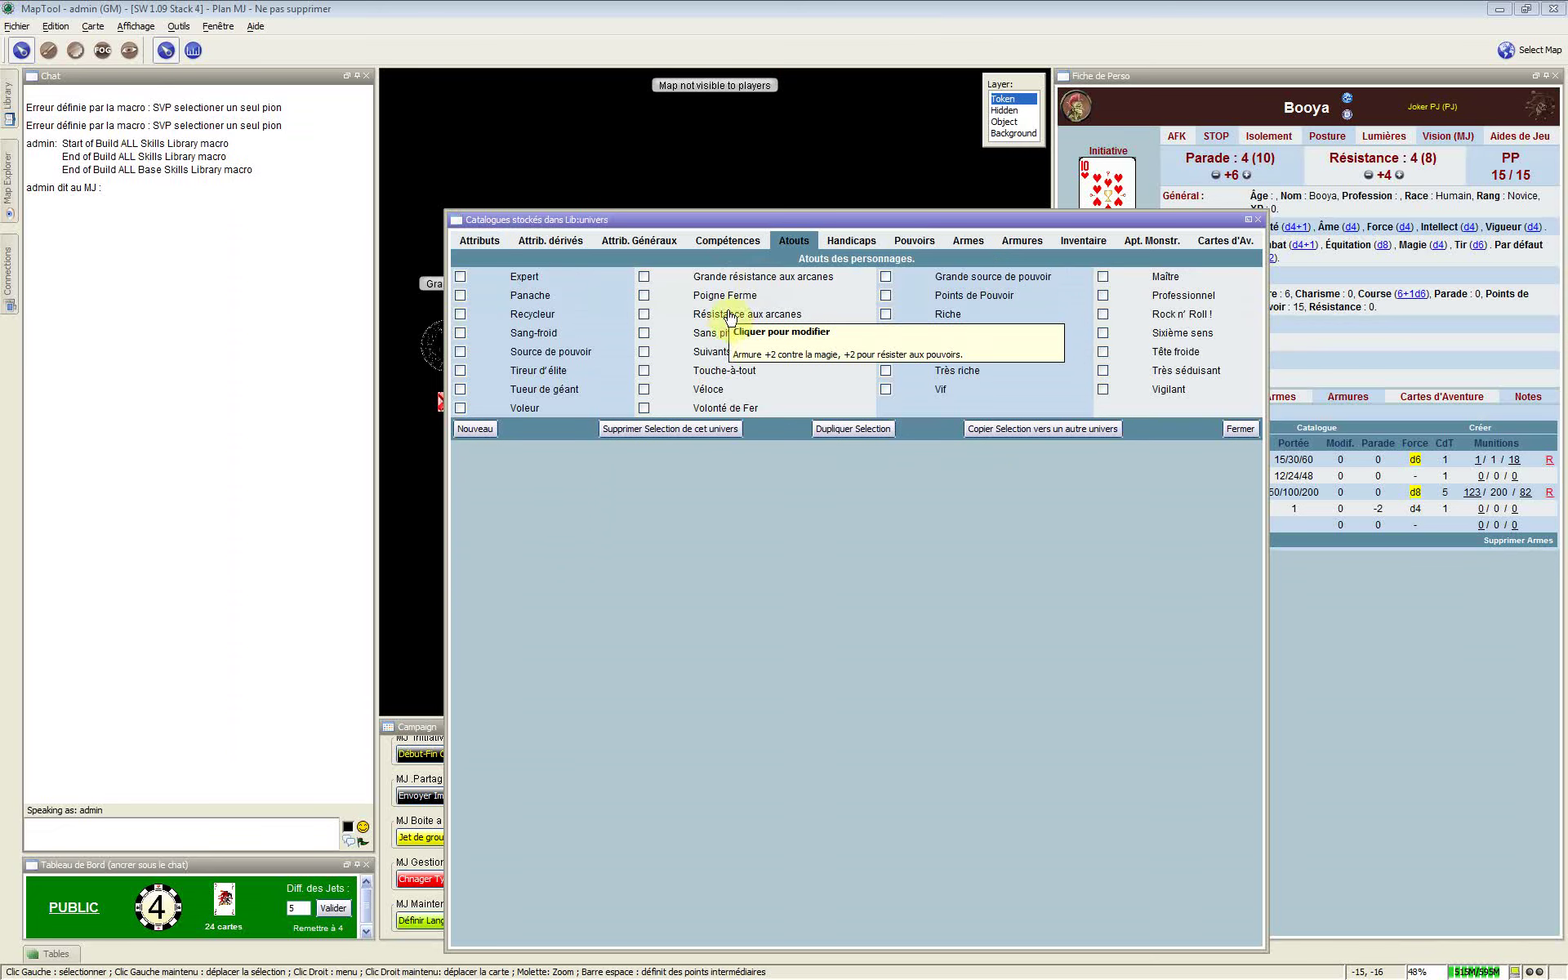
pyautogui.click(715, 354)
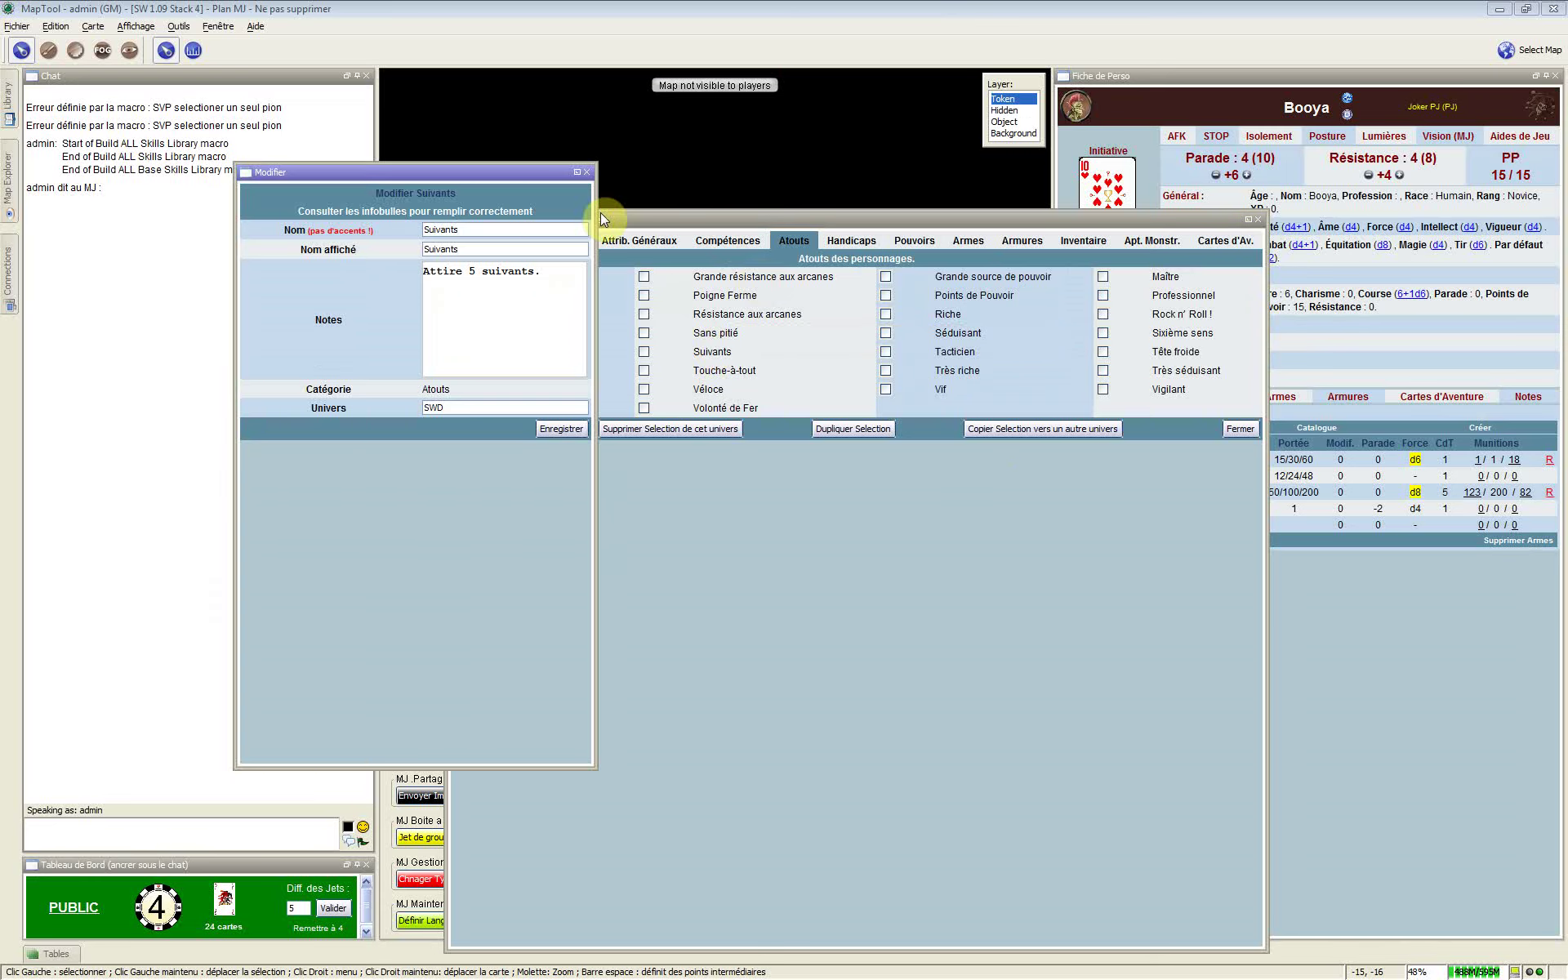
pyautogui.click(713, 215)
pyautogui.click(915, 241)
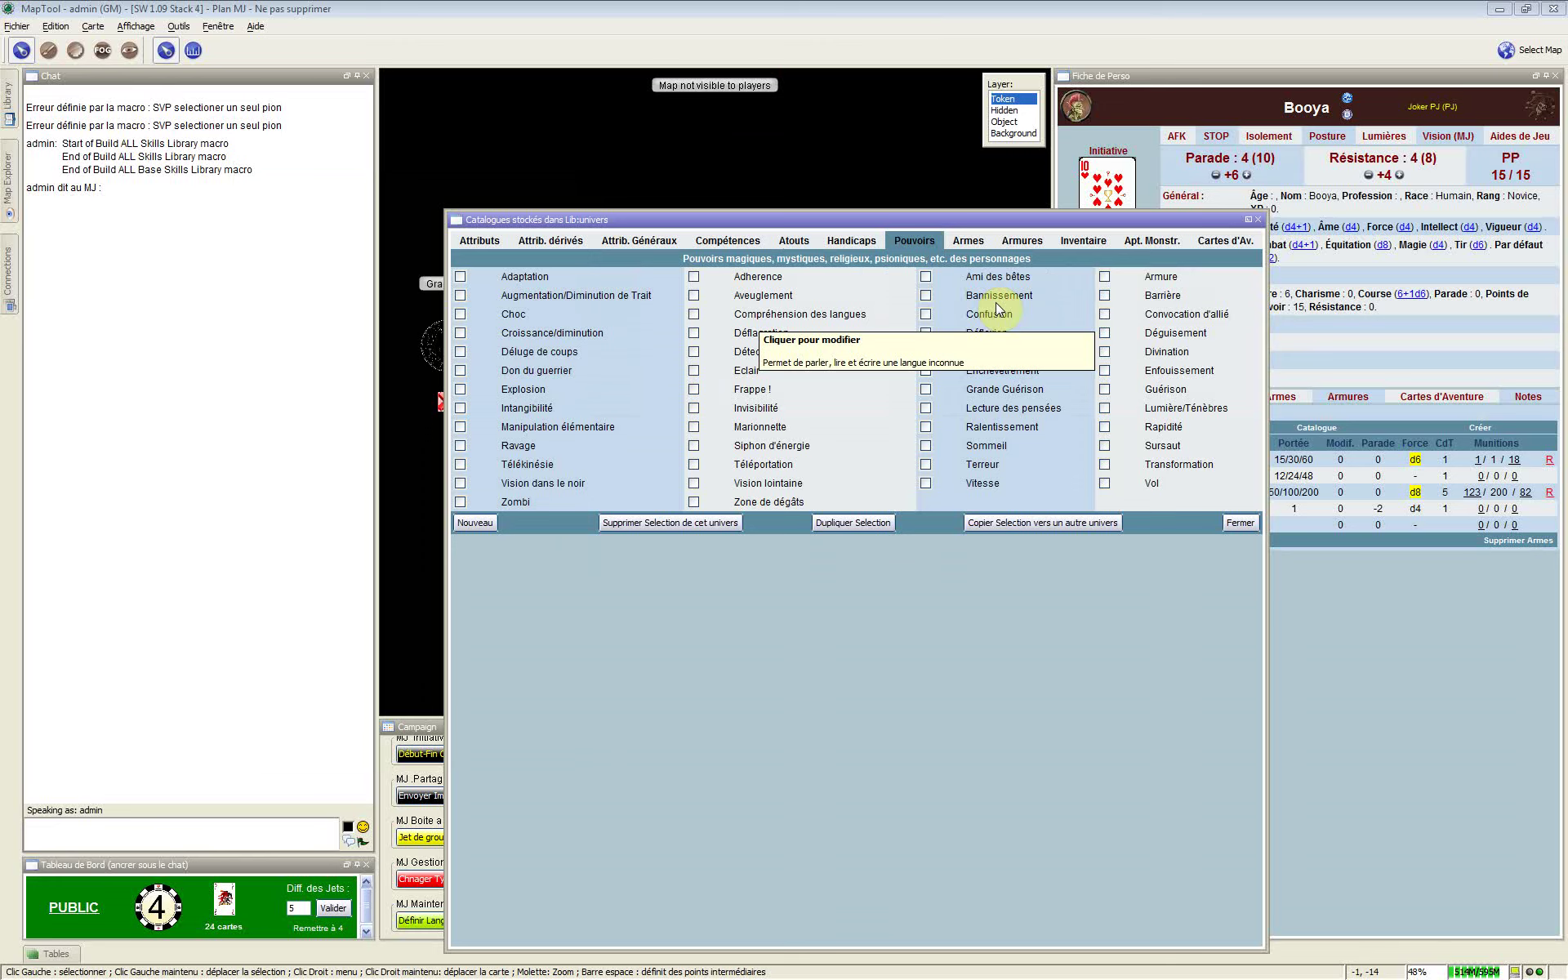
pyautogui.click(1084, 242)
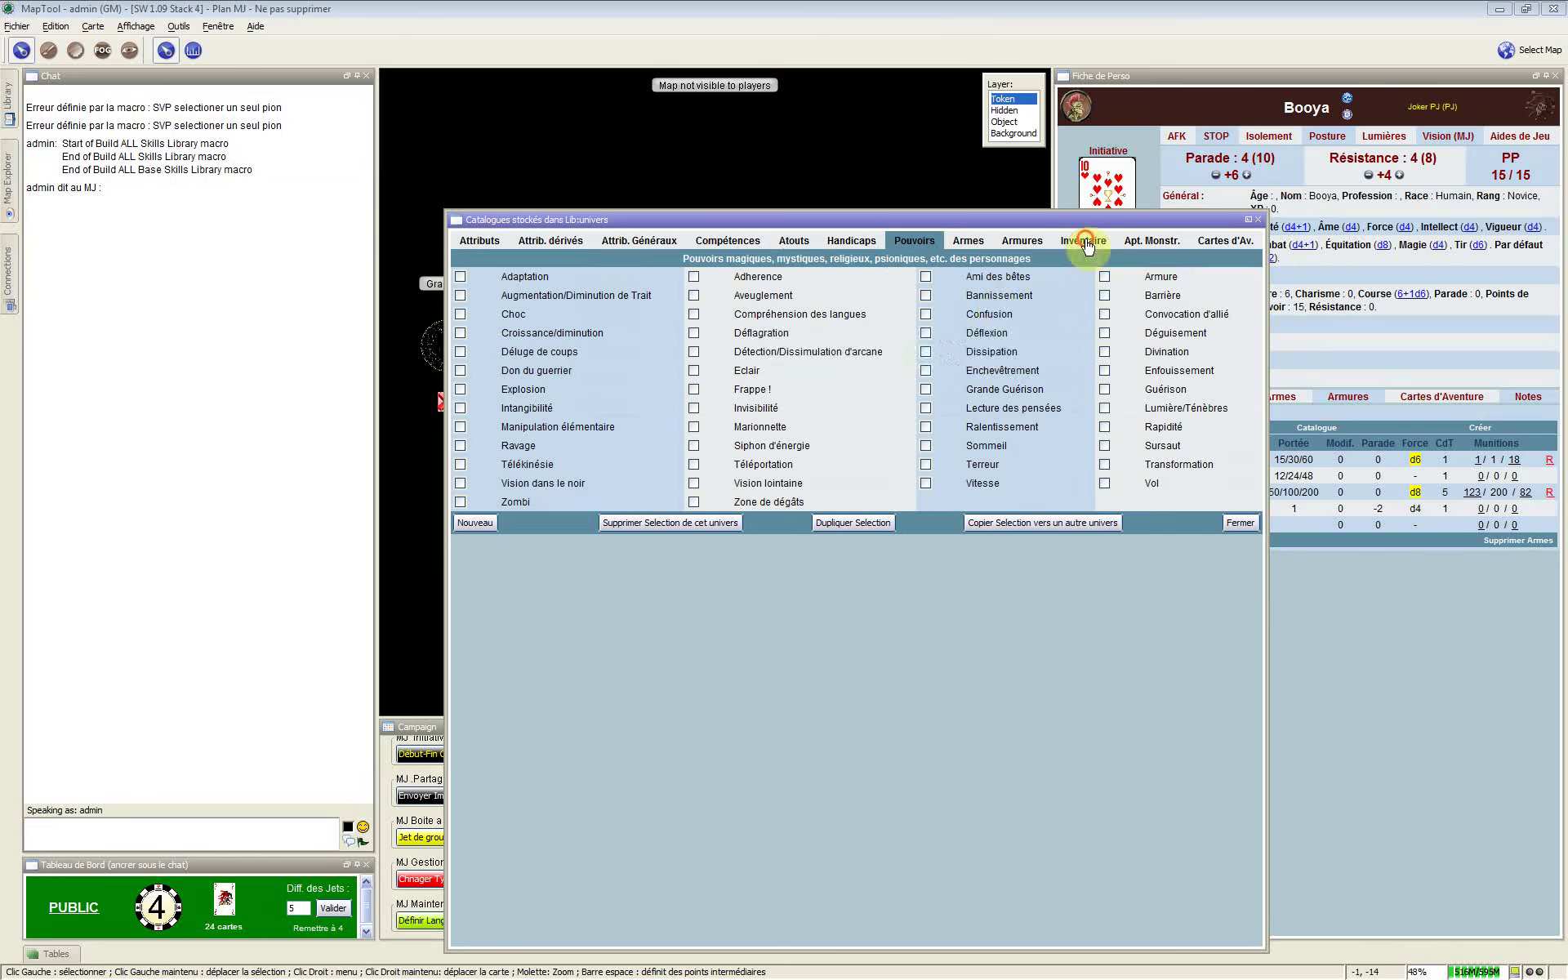
pyautogui.click(1147, 242)
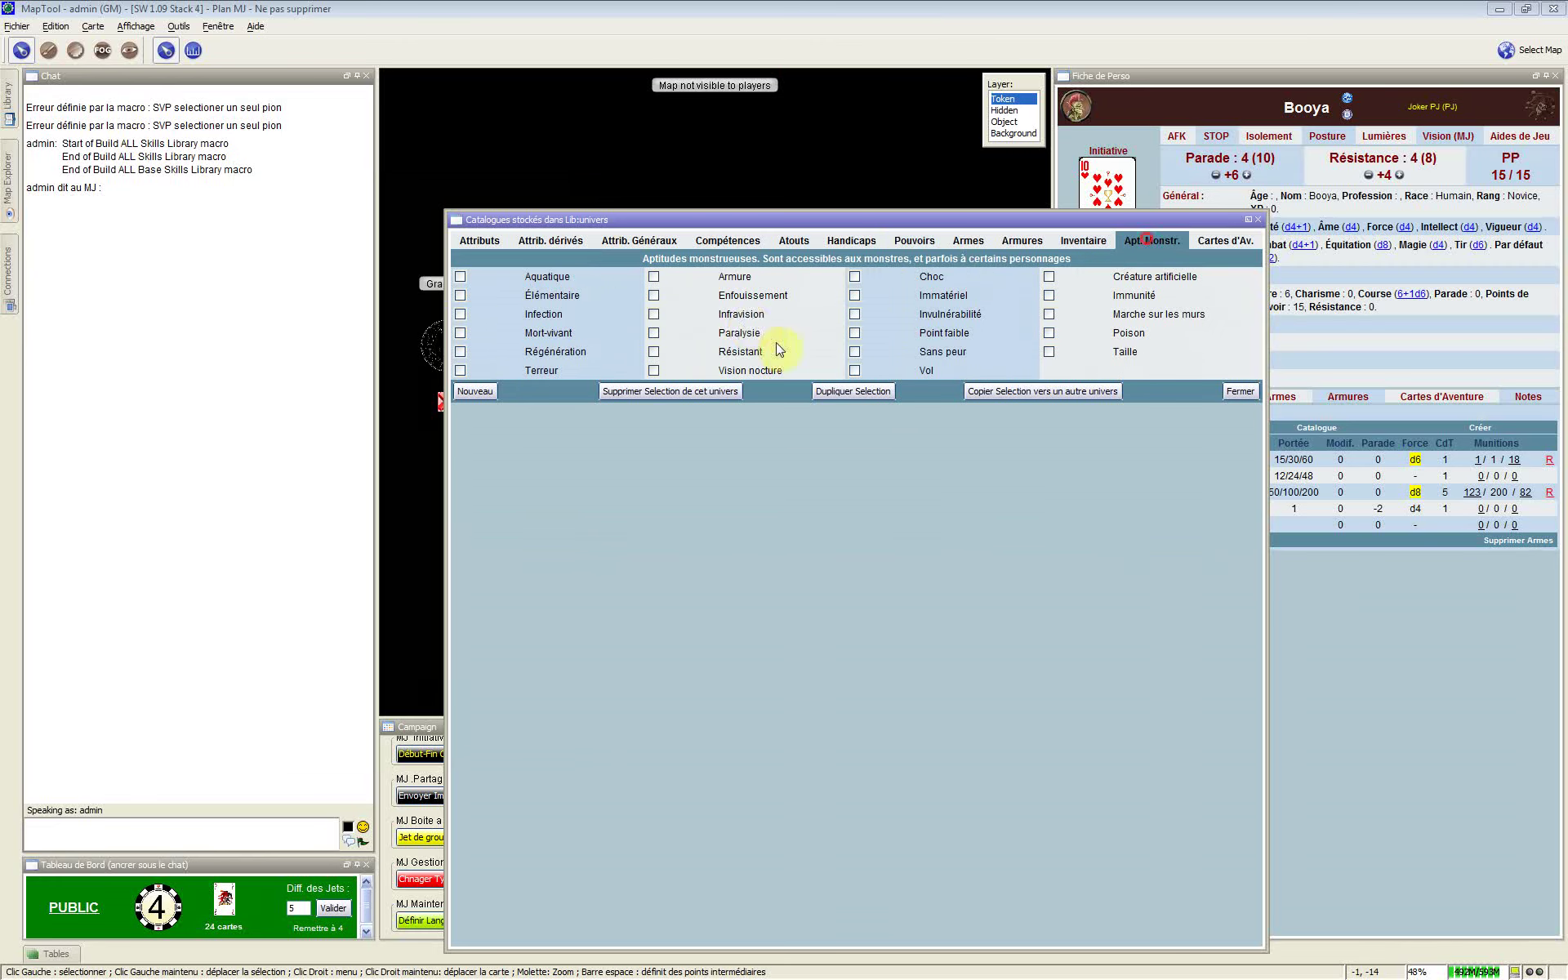
# View the adventure card catalogue, and move the catalogue window lower over the map
pyautogui.click(1210, 242)
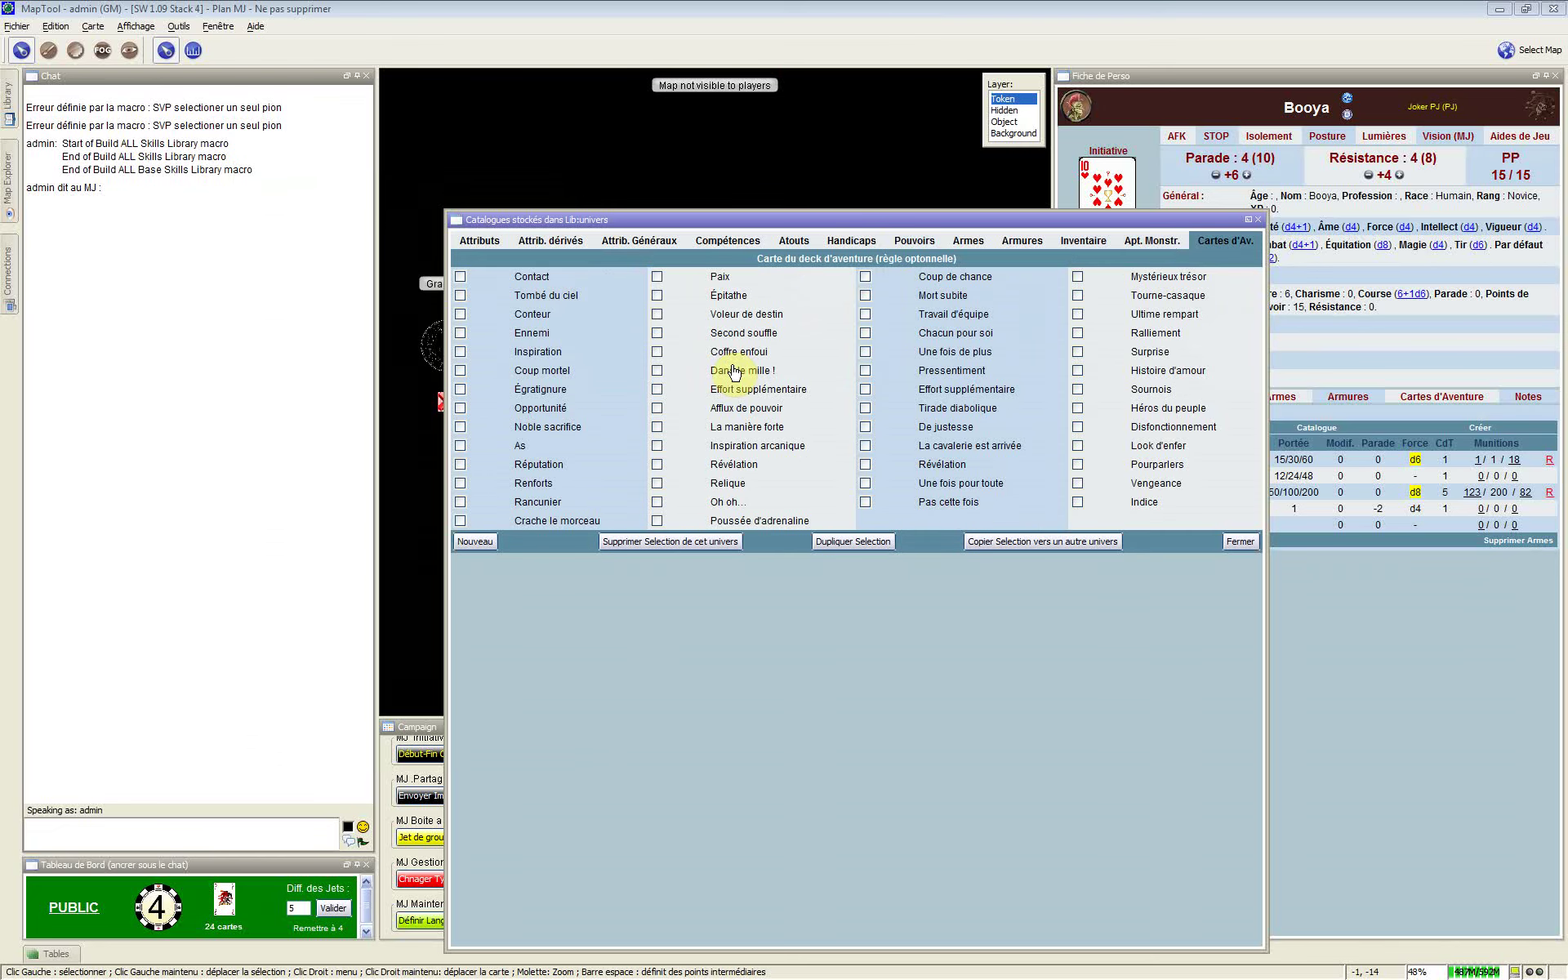
pyautogui.moveTo(739, 378)
pyautogui.click(905, 211)
pyautogui.moveTo(884, 332)
pyautogui.mouseDown()
pyautogui.moveTo(871, 596)
pyautogui.moveTo(895, 611)
pyautogui.moveTo(933, 471)
pyautogui.mouseUp()
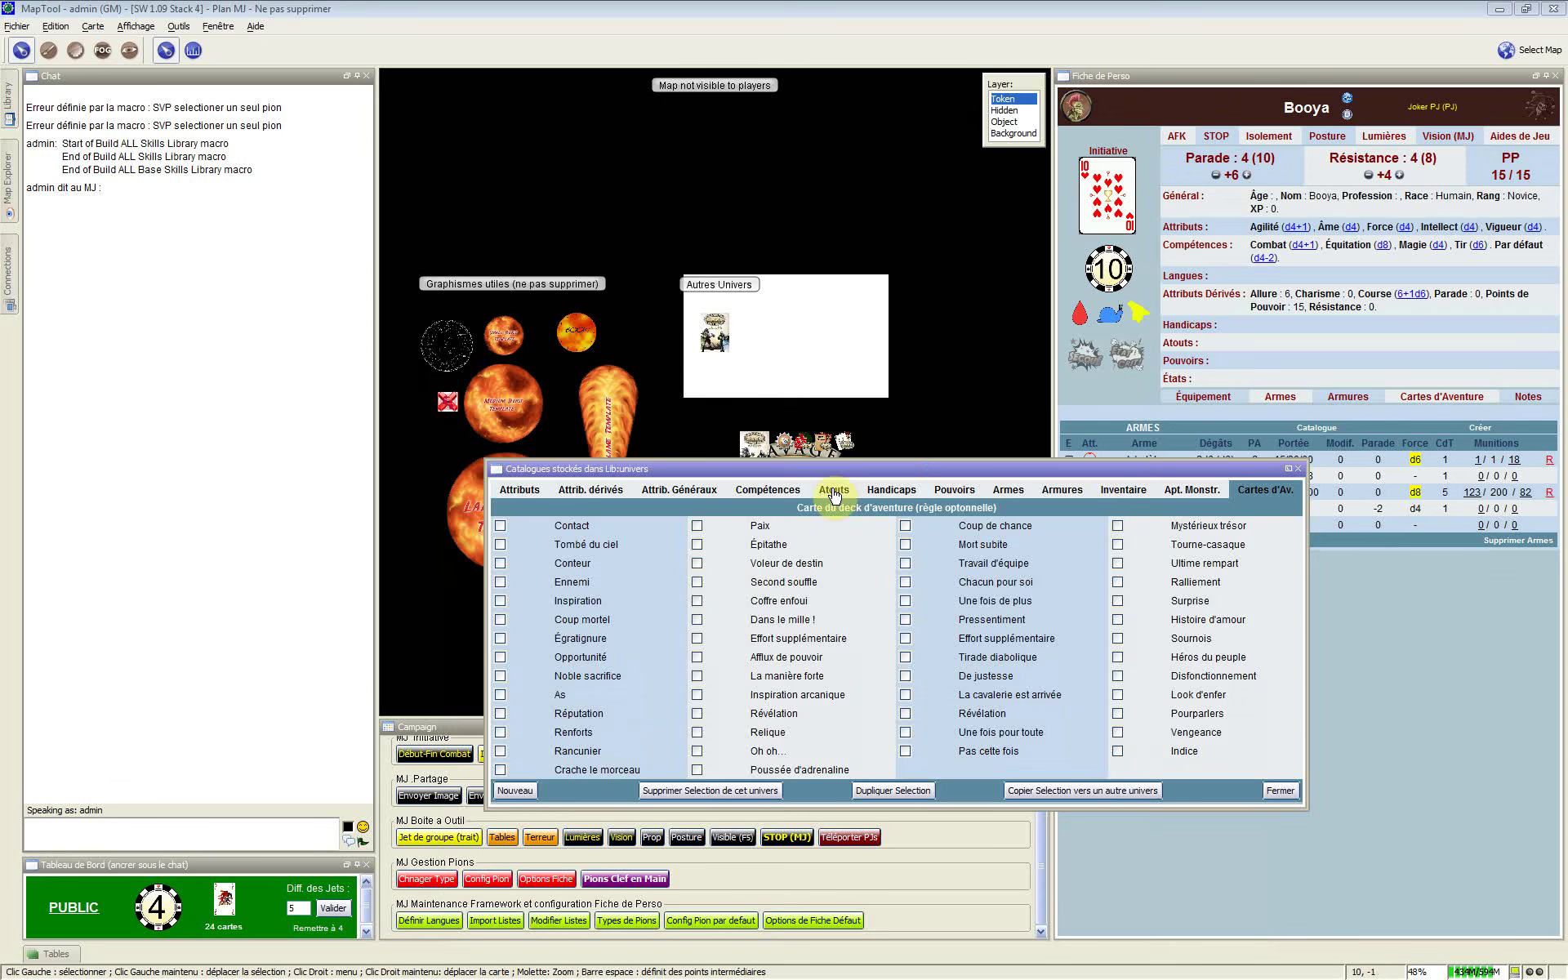
# View the Handicaps catalogue and the Âgé handicap's modification form, and close both windows
pyautogui.click(885, 493)
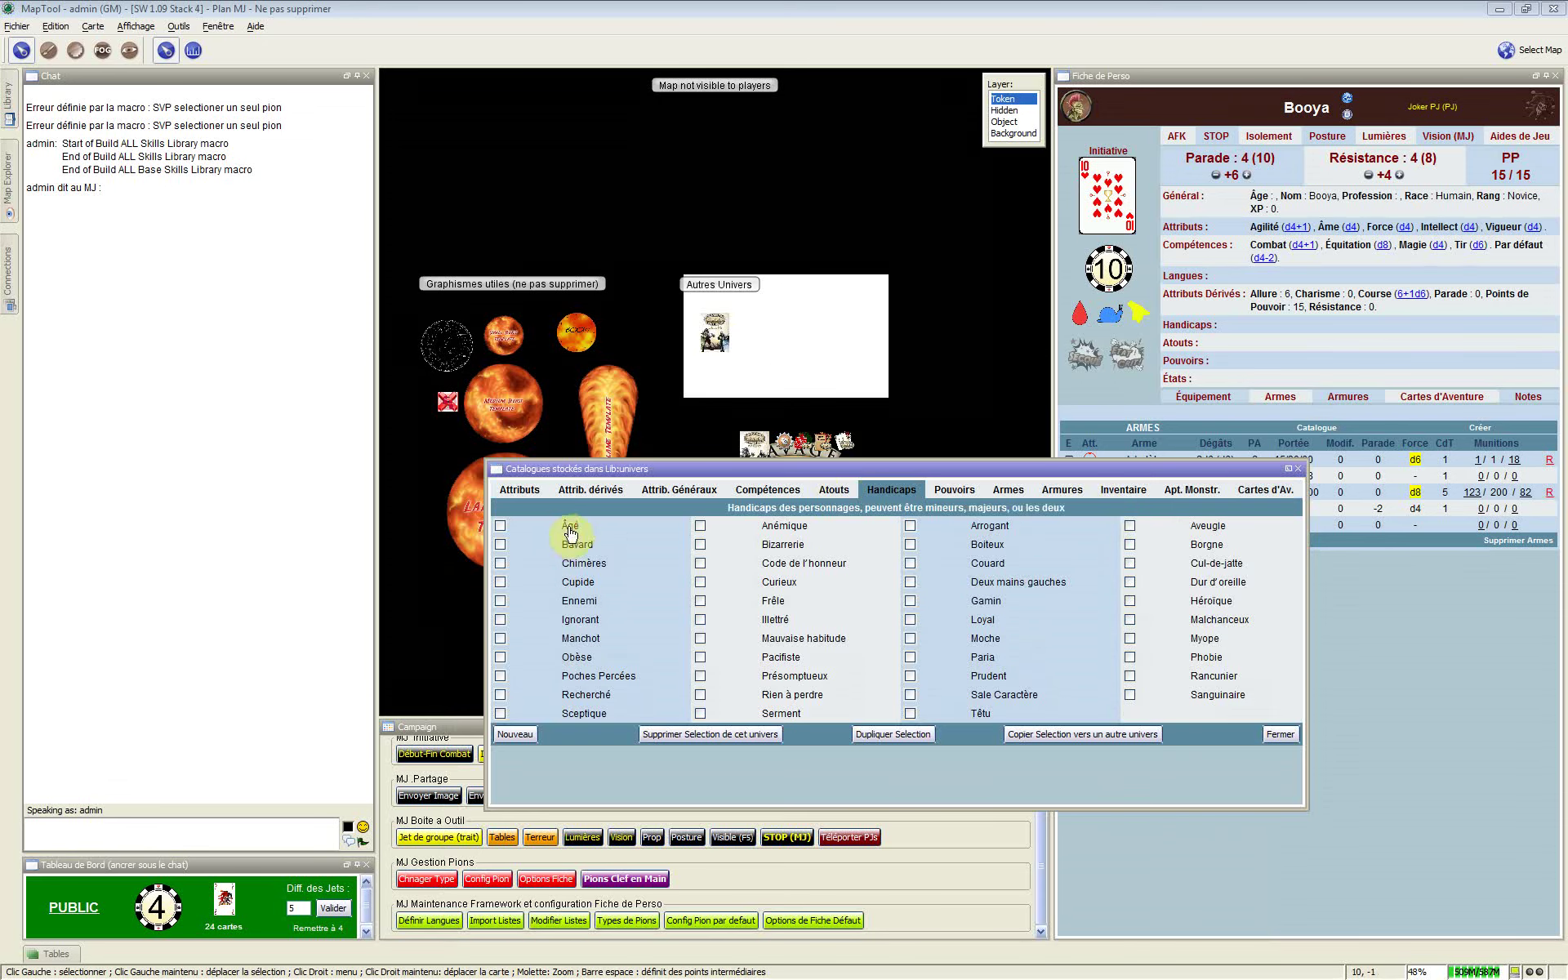
pyautogui.click(570, 530)
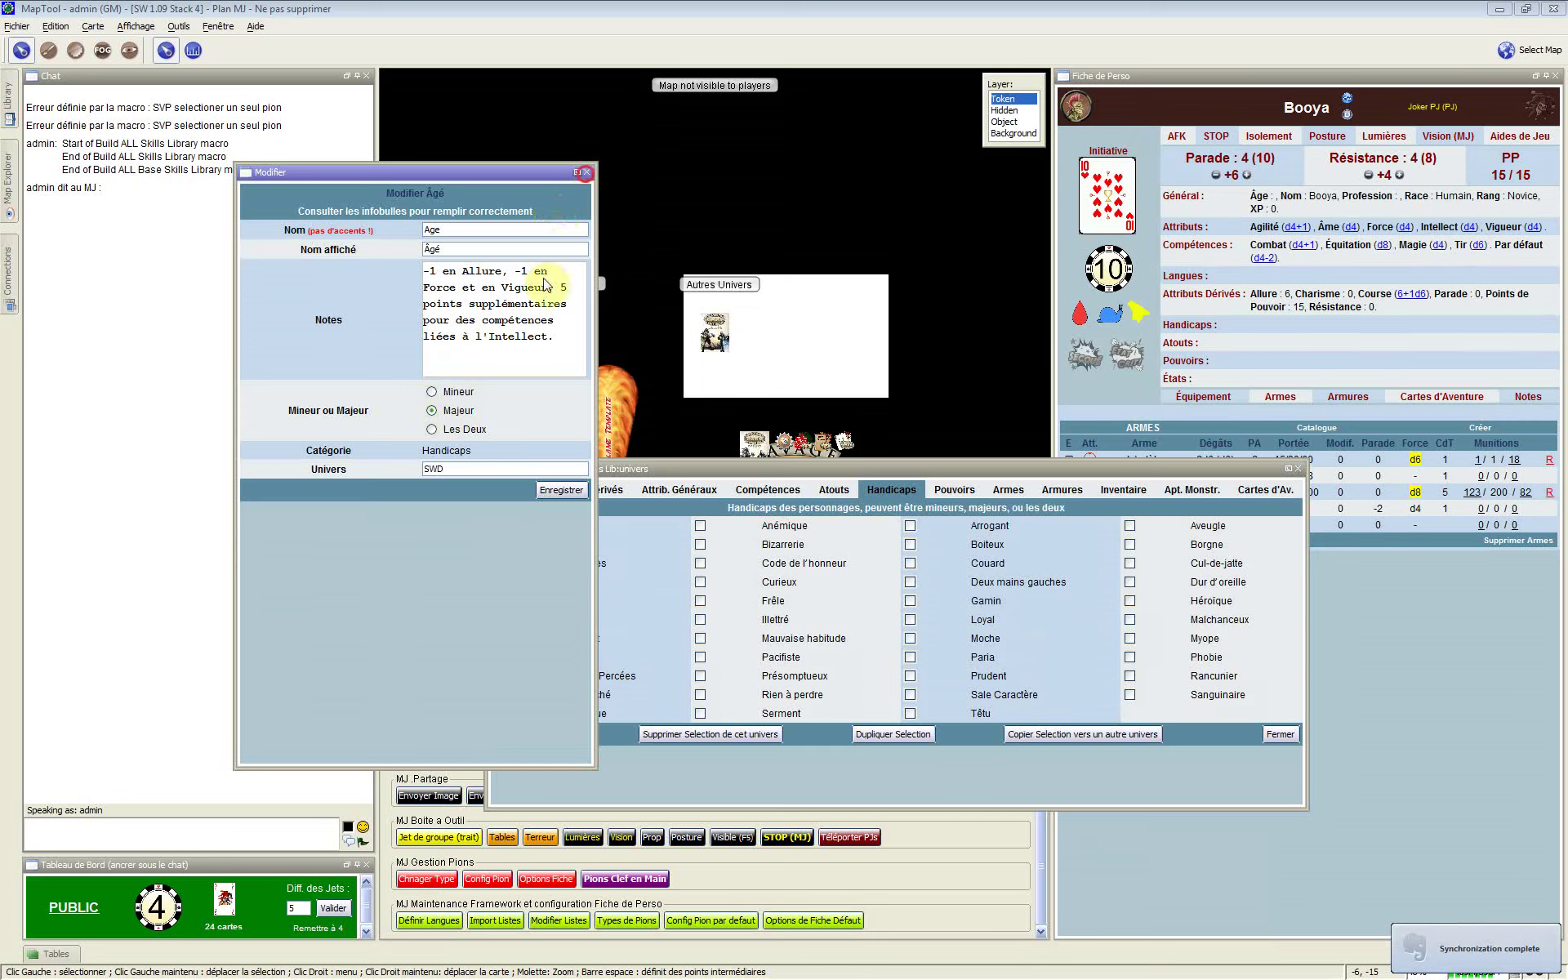
pyautogui.click(1173, 467)
pyautogui.moveTo(1174, 470); pyautogui.dragTo(1163, 470)
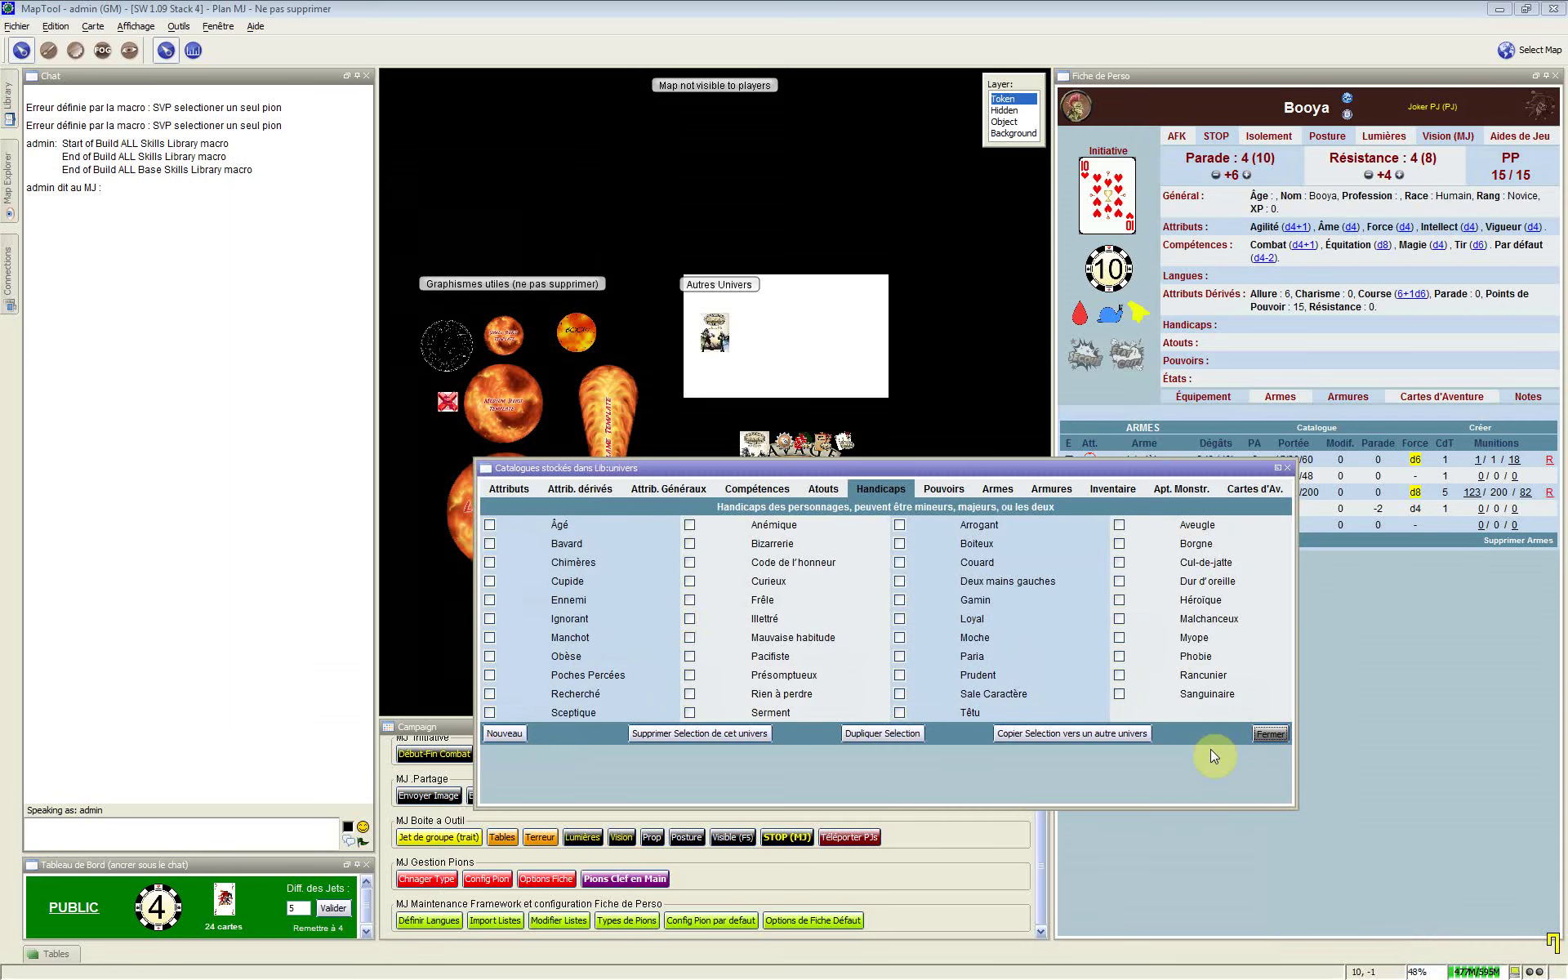
pyautogui.press('Return')
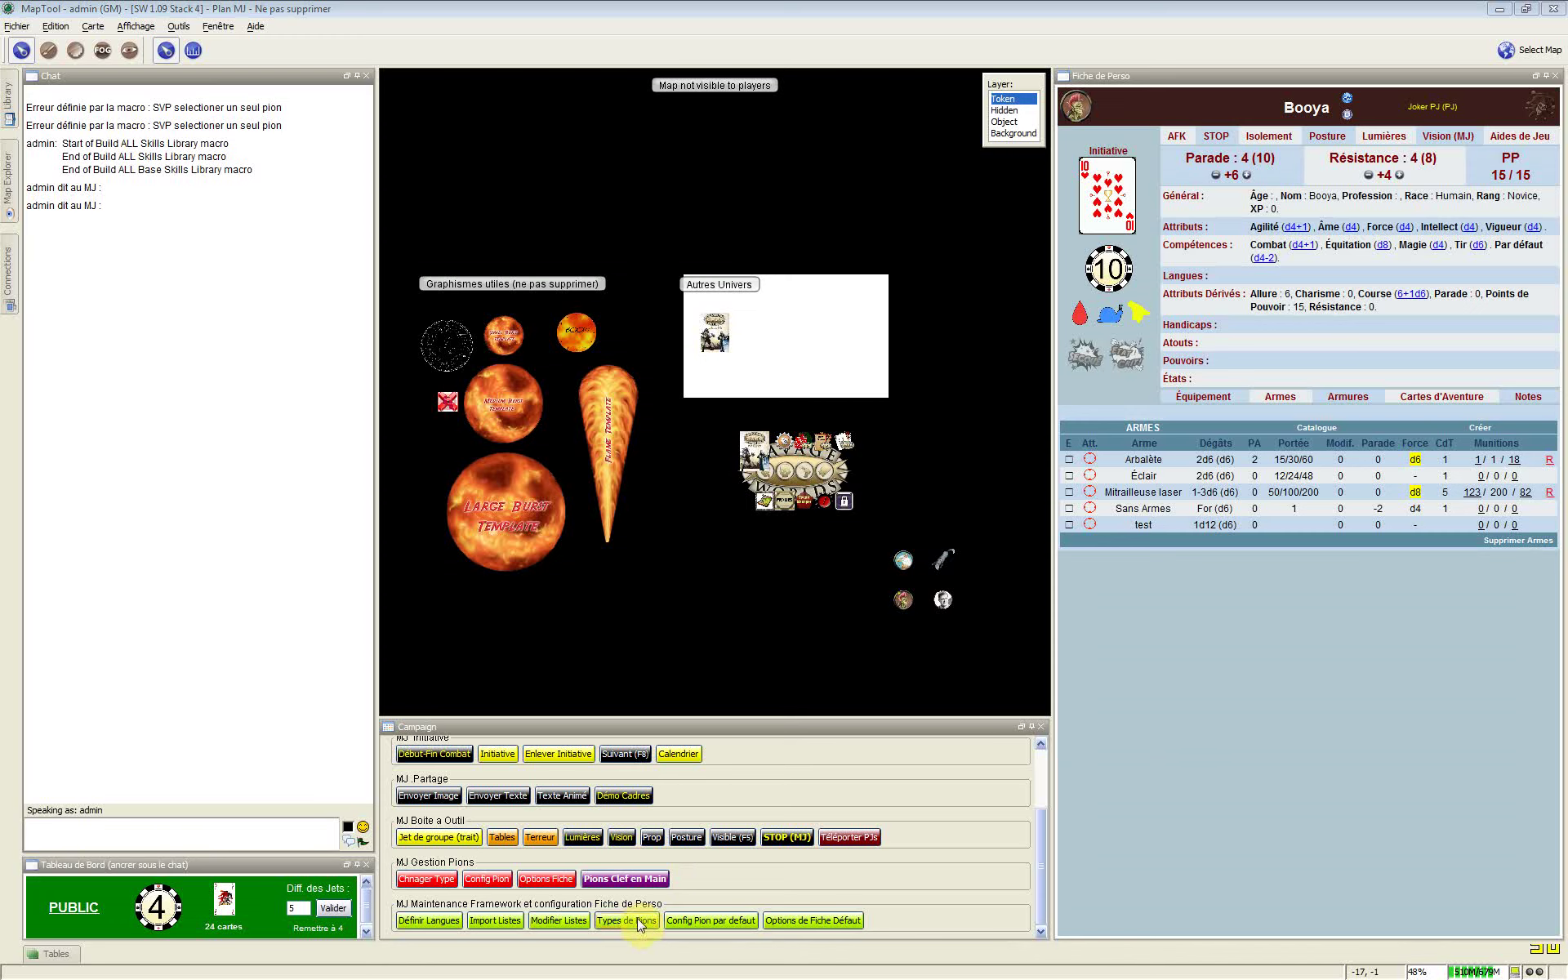
# Select the black-and-white portrait token on the map, open its configuration, and view the Type de Personnage options
pyautogui.click(1348, 105)
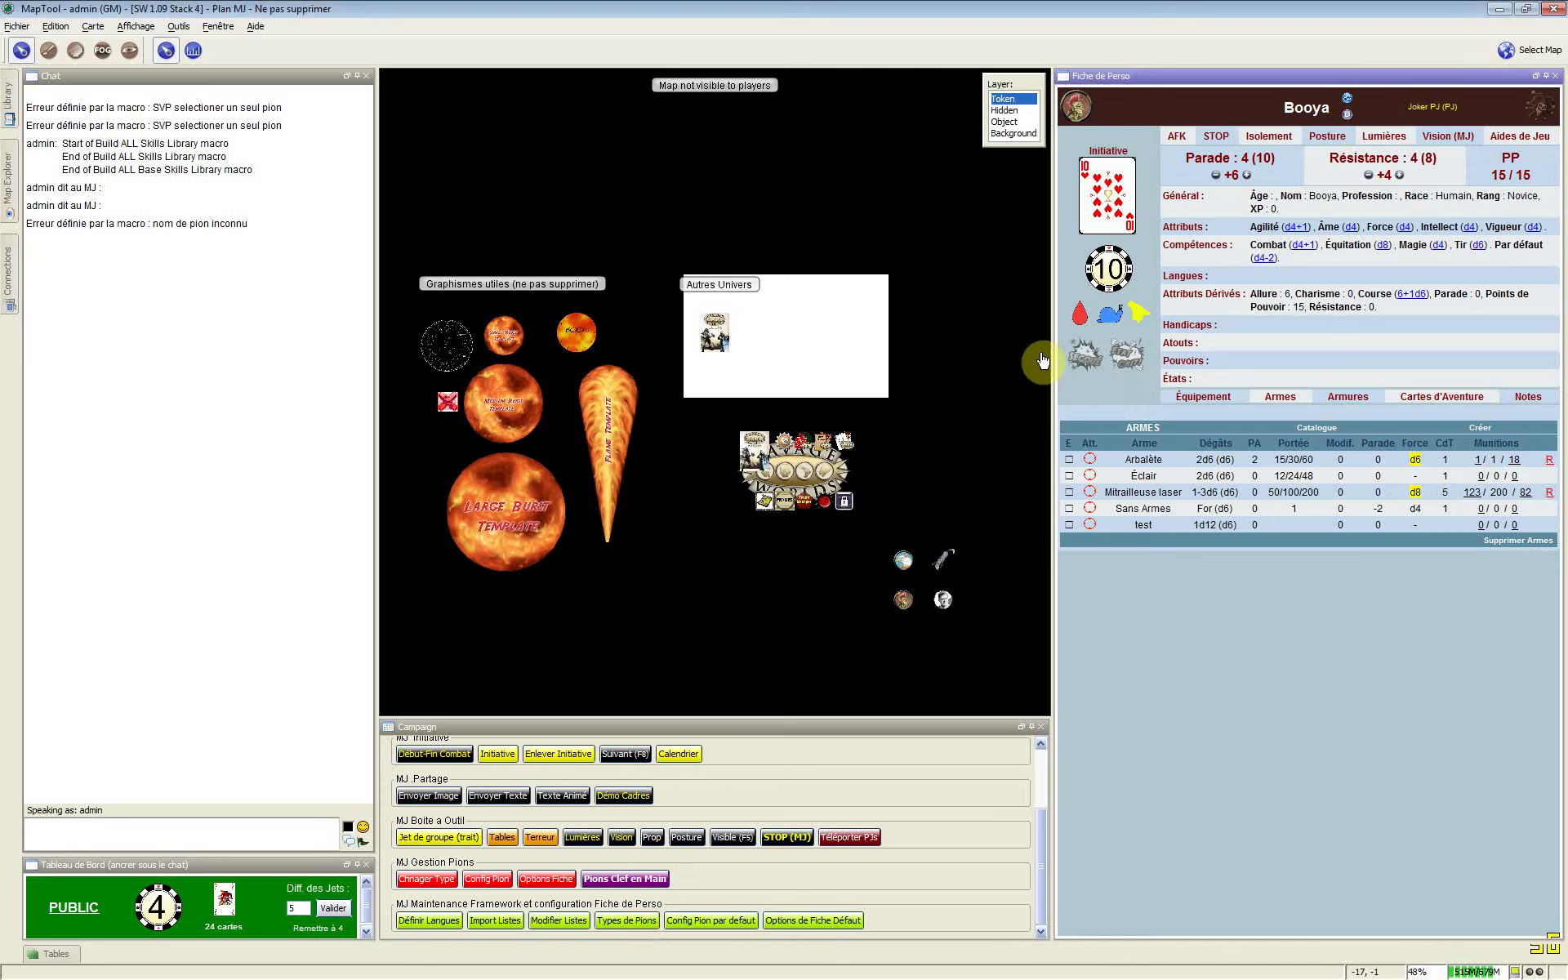
pyautogui.click(942, 599)
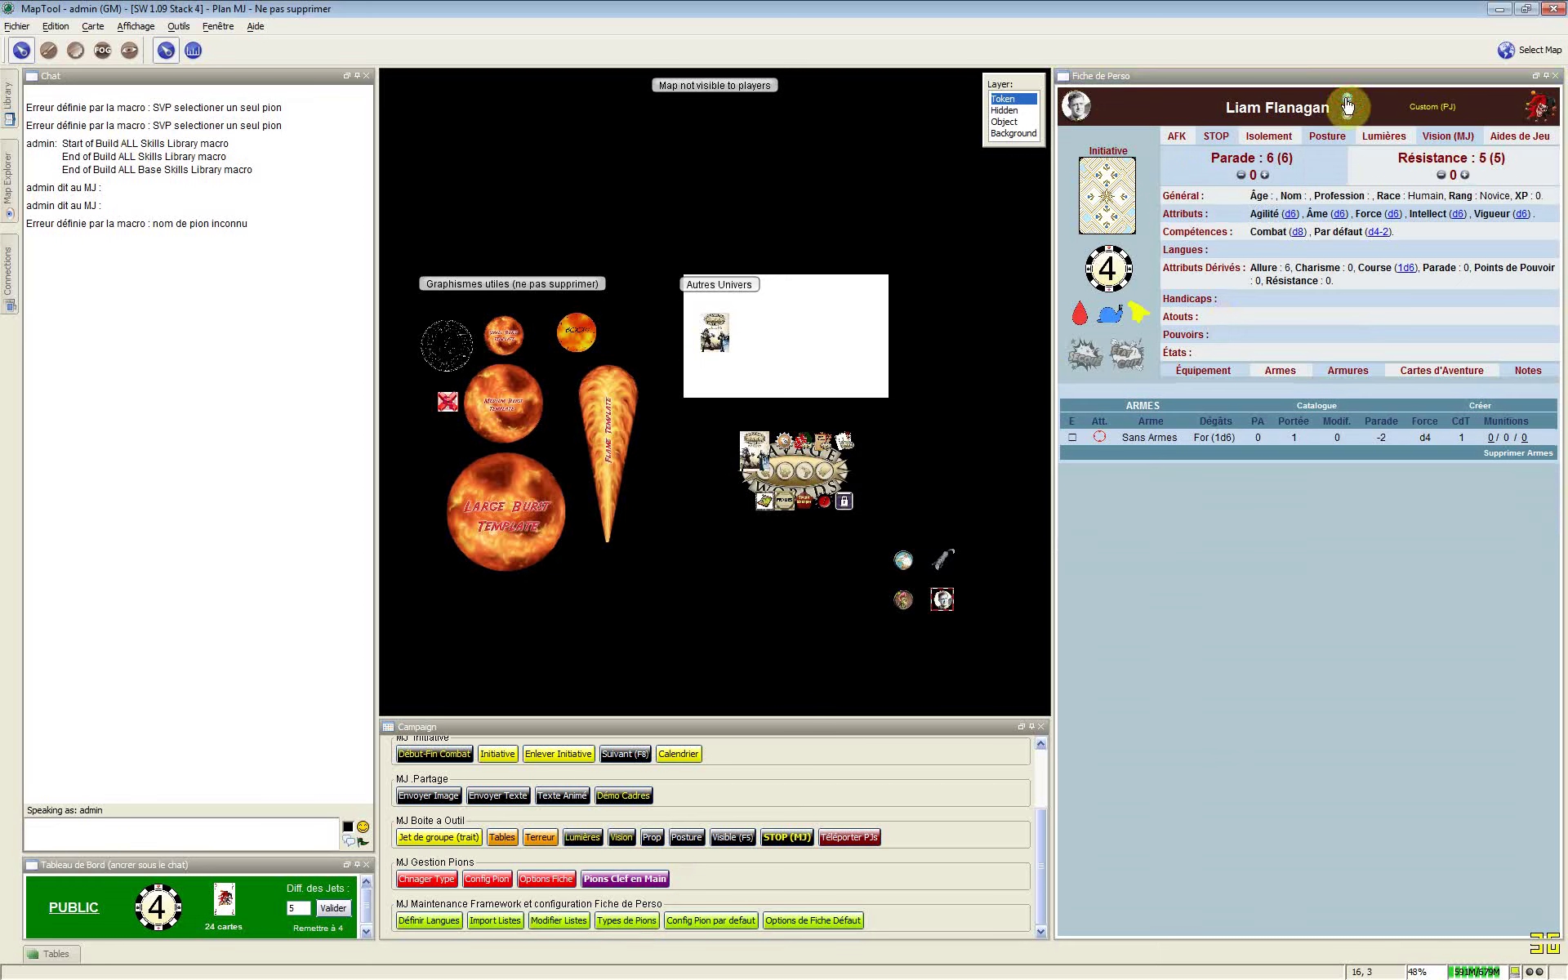
pyautogui.click(1348, 105)
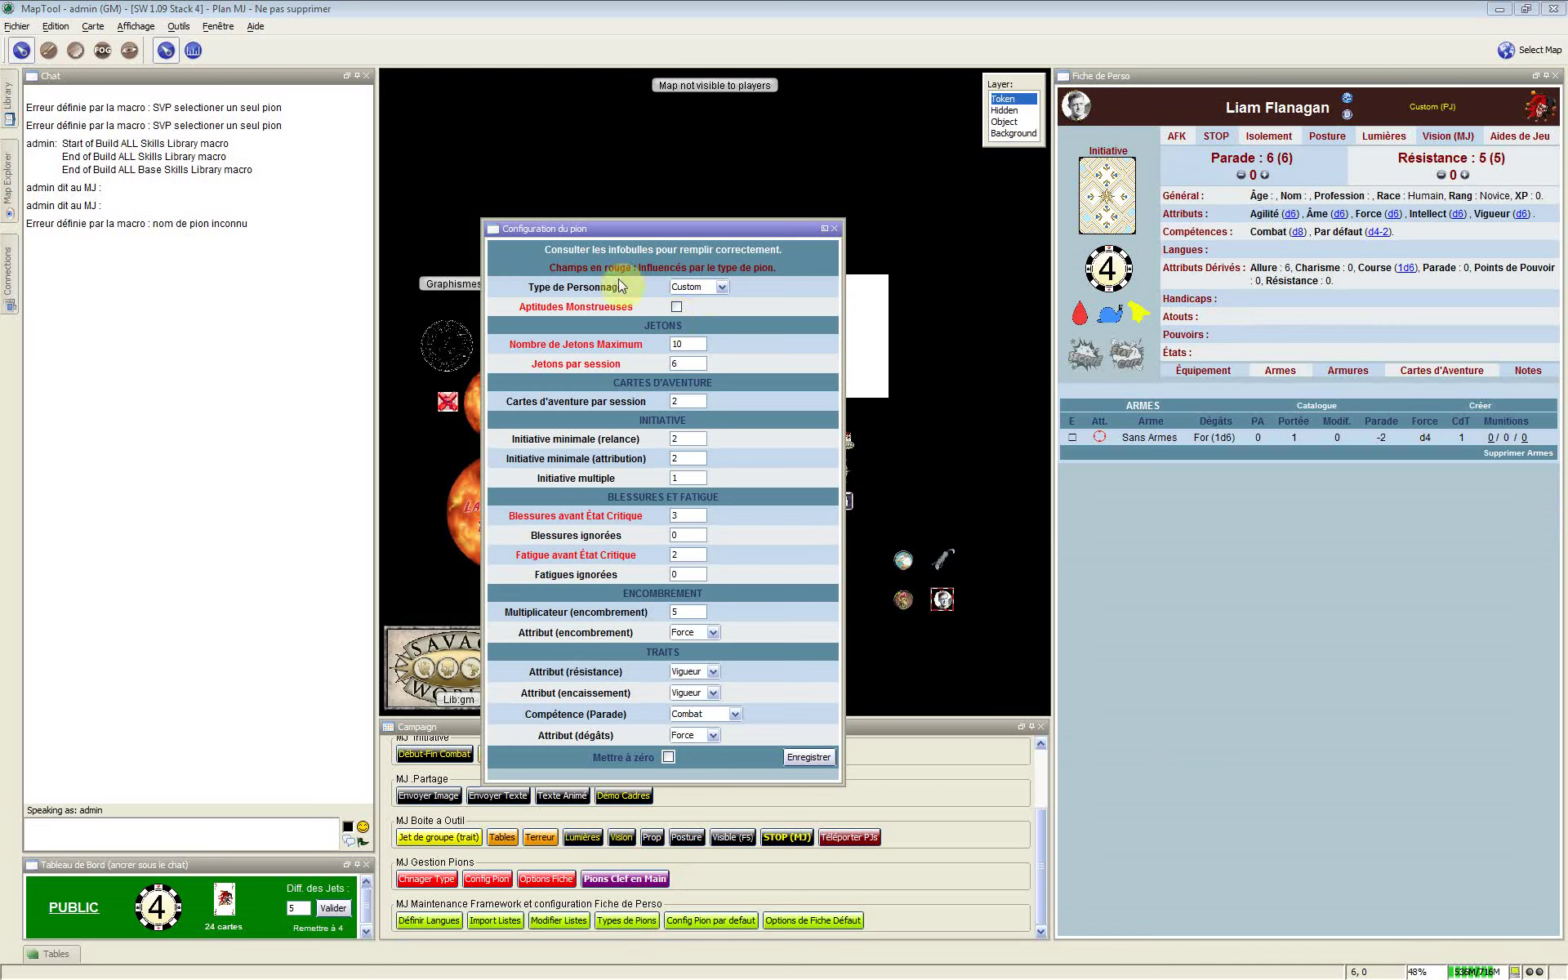
pyautogui.click(704, 286)
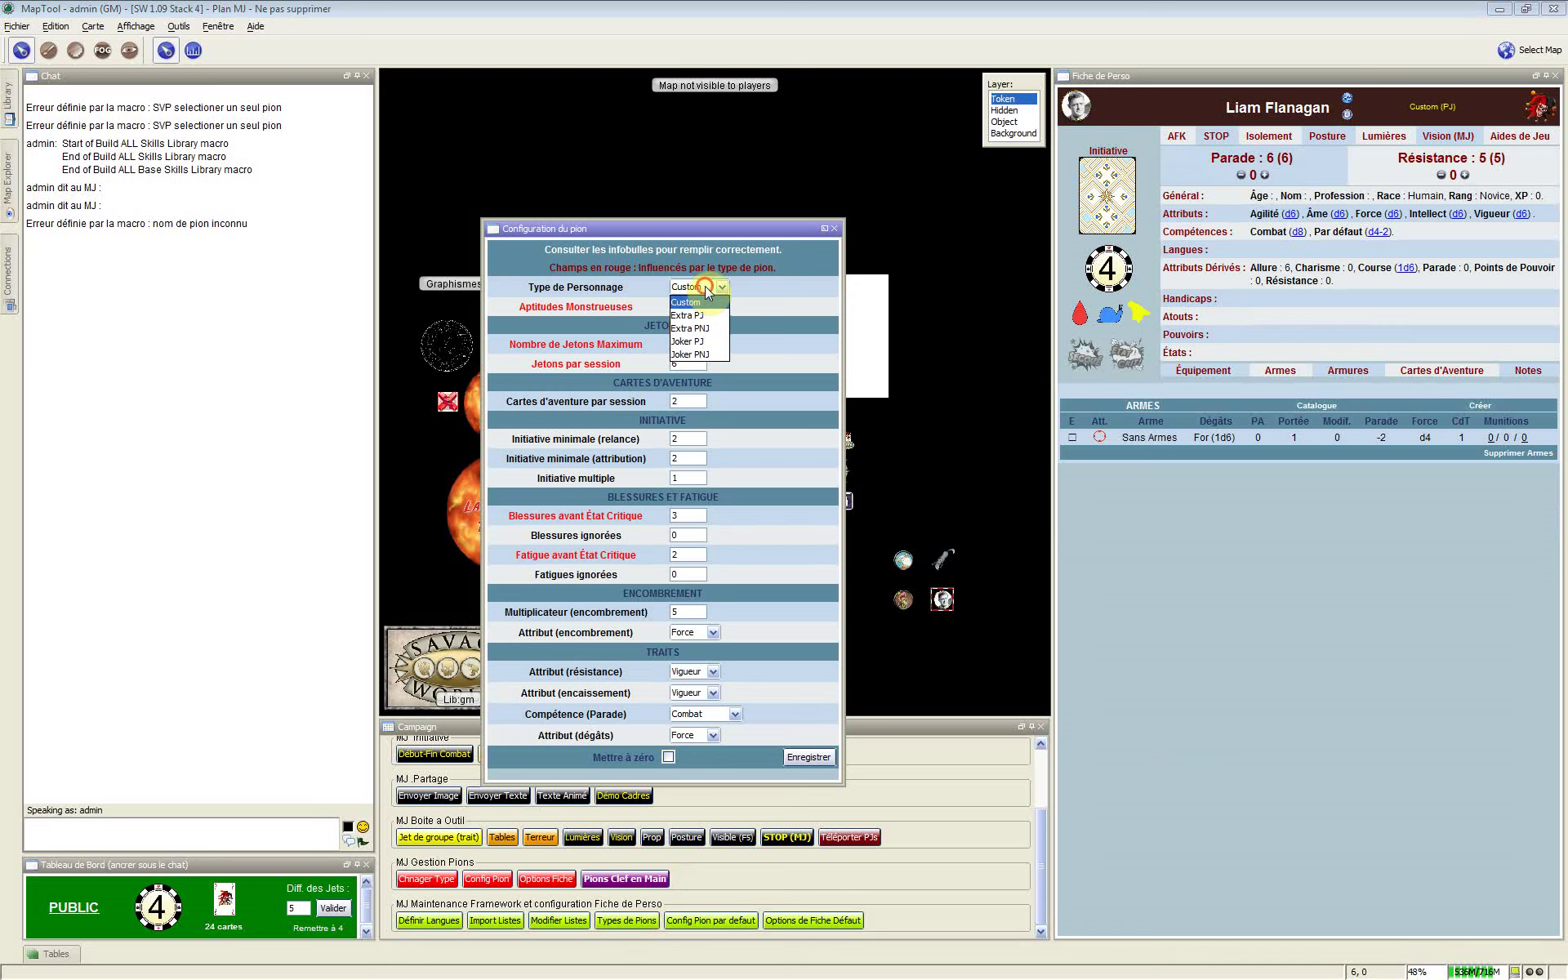
pyautogui.click(704, 286)
pyautogui.click(704, 286)
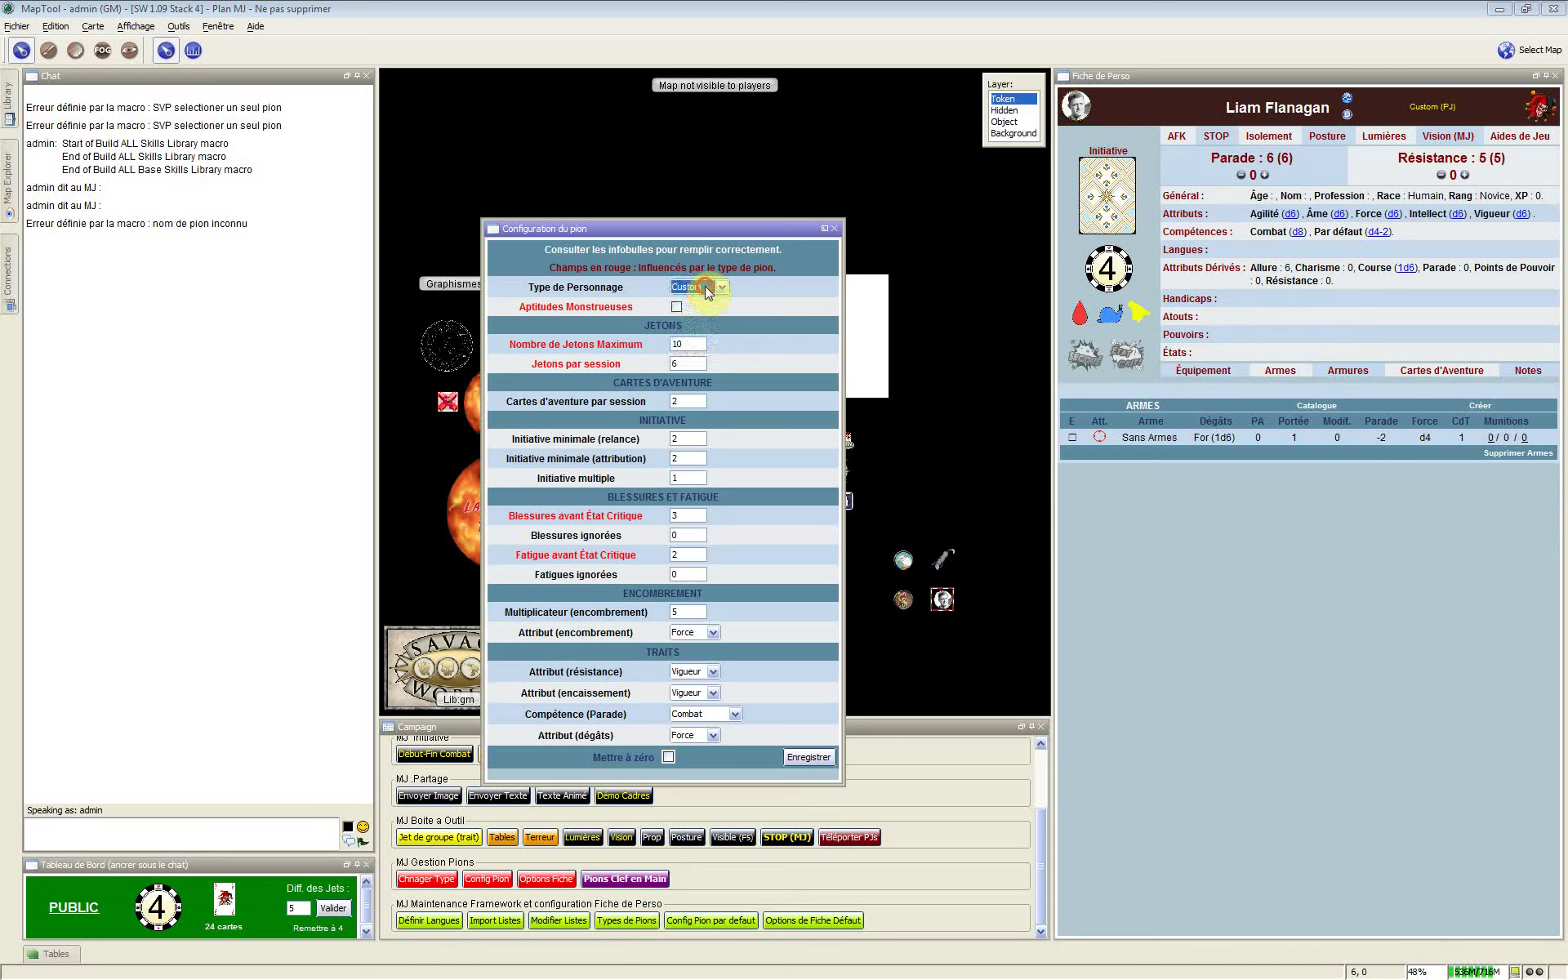
pyautogui.click(703, 301)
pyautogui.click(719, 286)
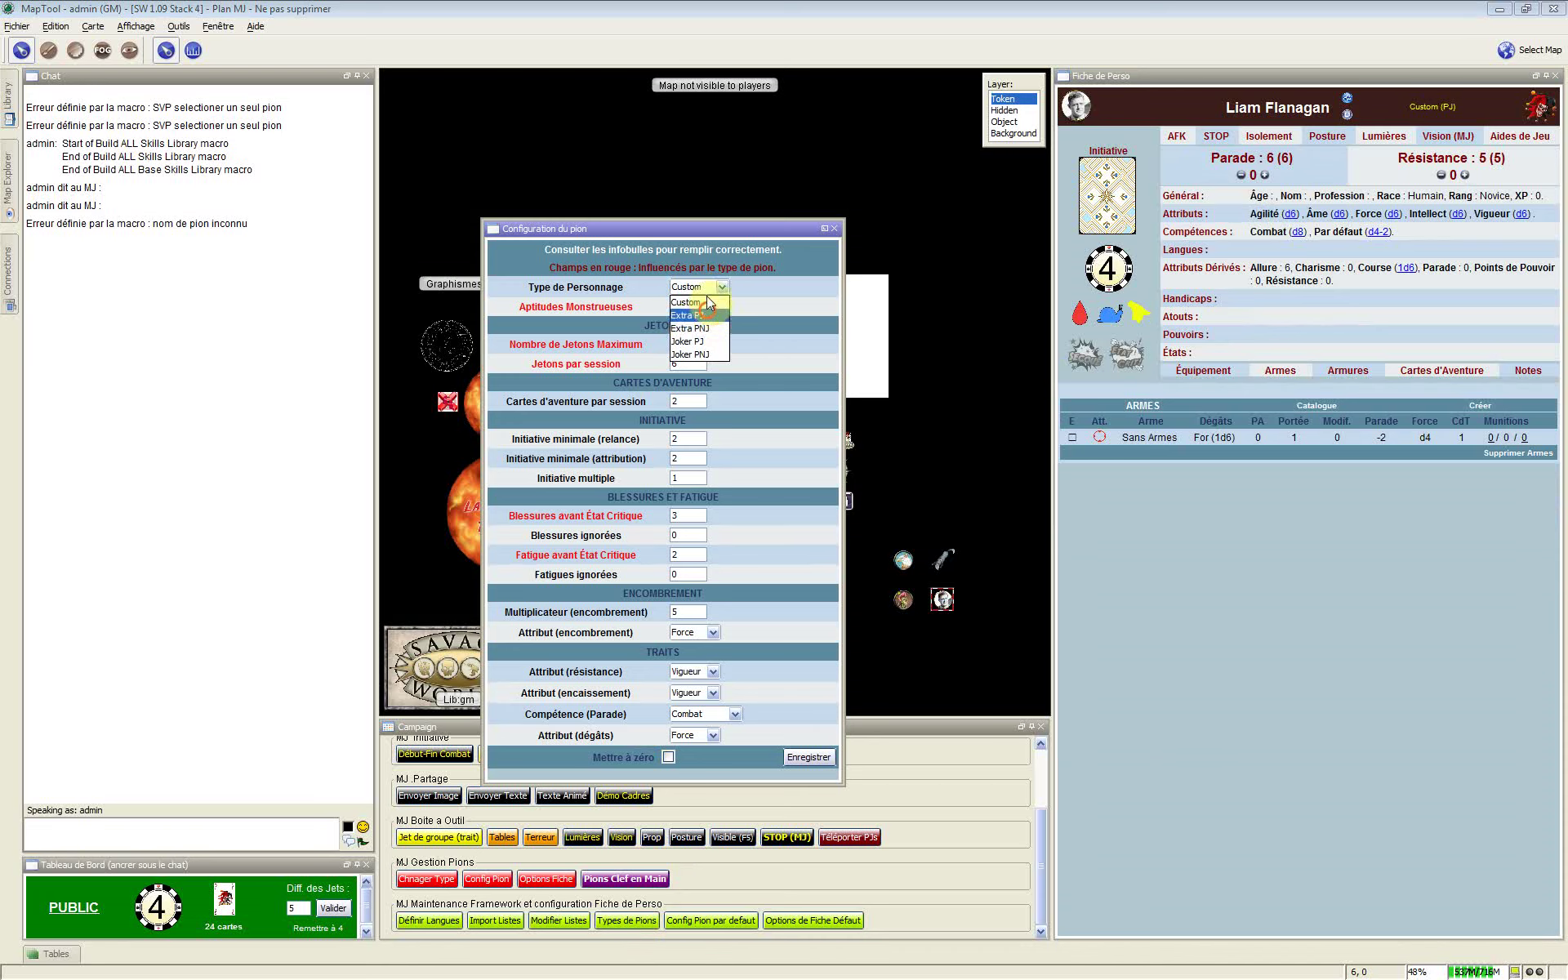
# Try Extra PJ as the token's Type de Personnage, and close the configuration without saving
pyautogui.click(695, 315)
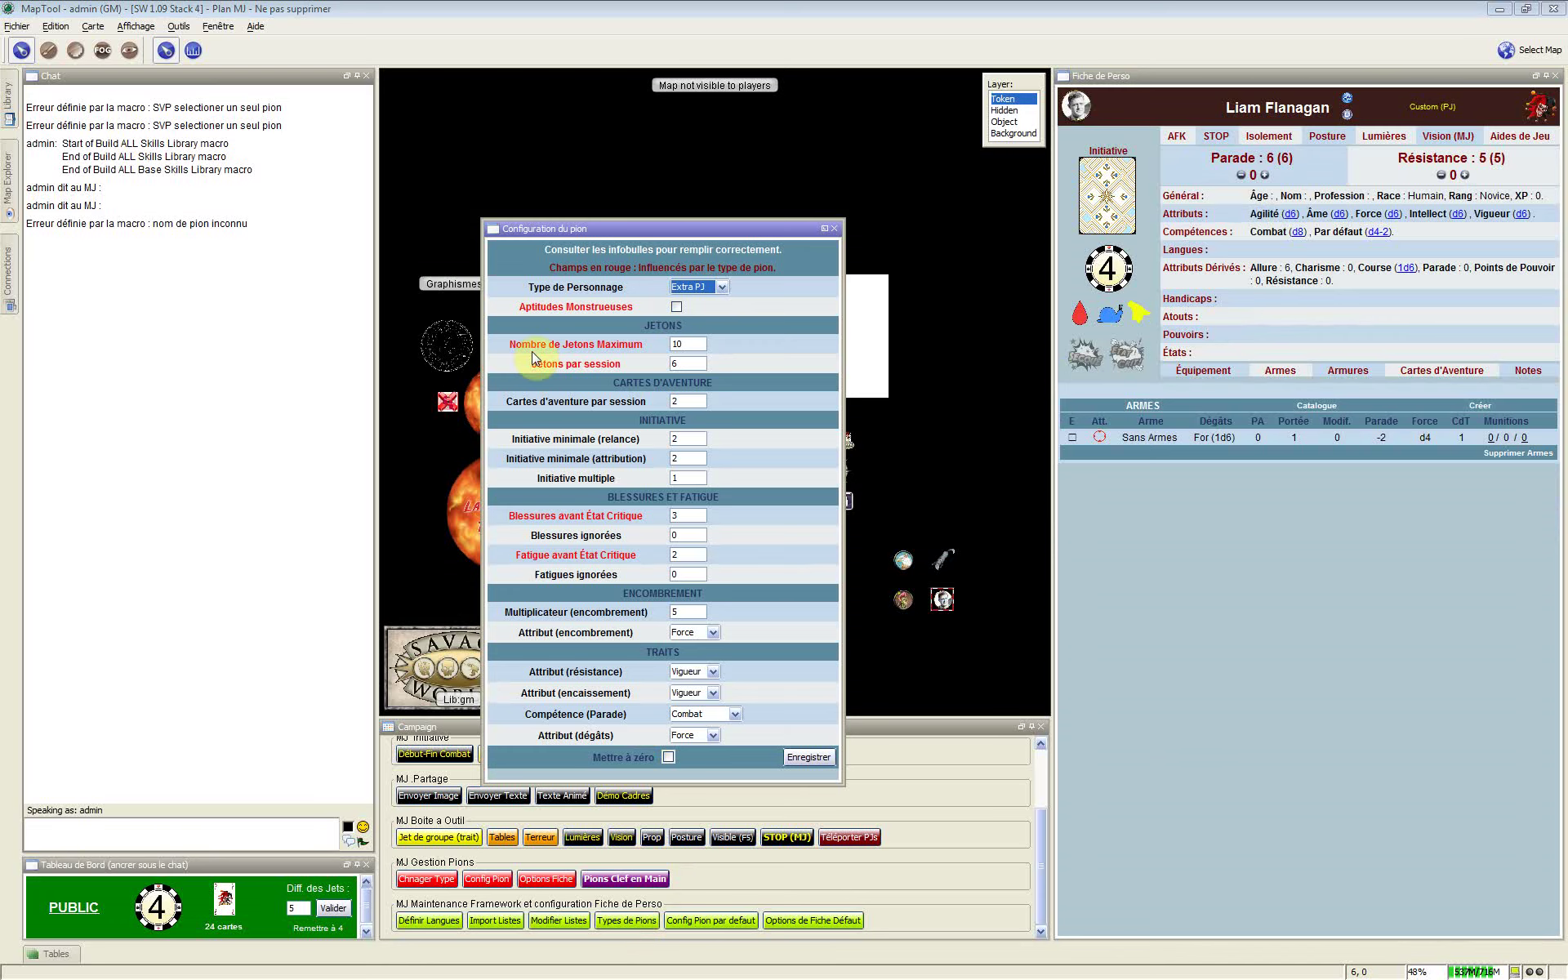
pyautogui.click(691, 289)
pyautogui.click(692, 289)
pyautogui.click(691, 287)
pyautogui.click(833, 228)
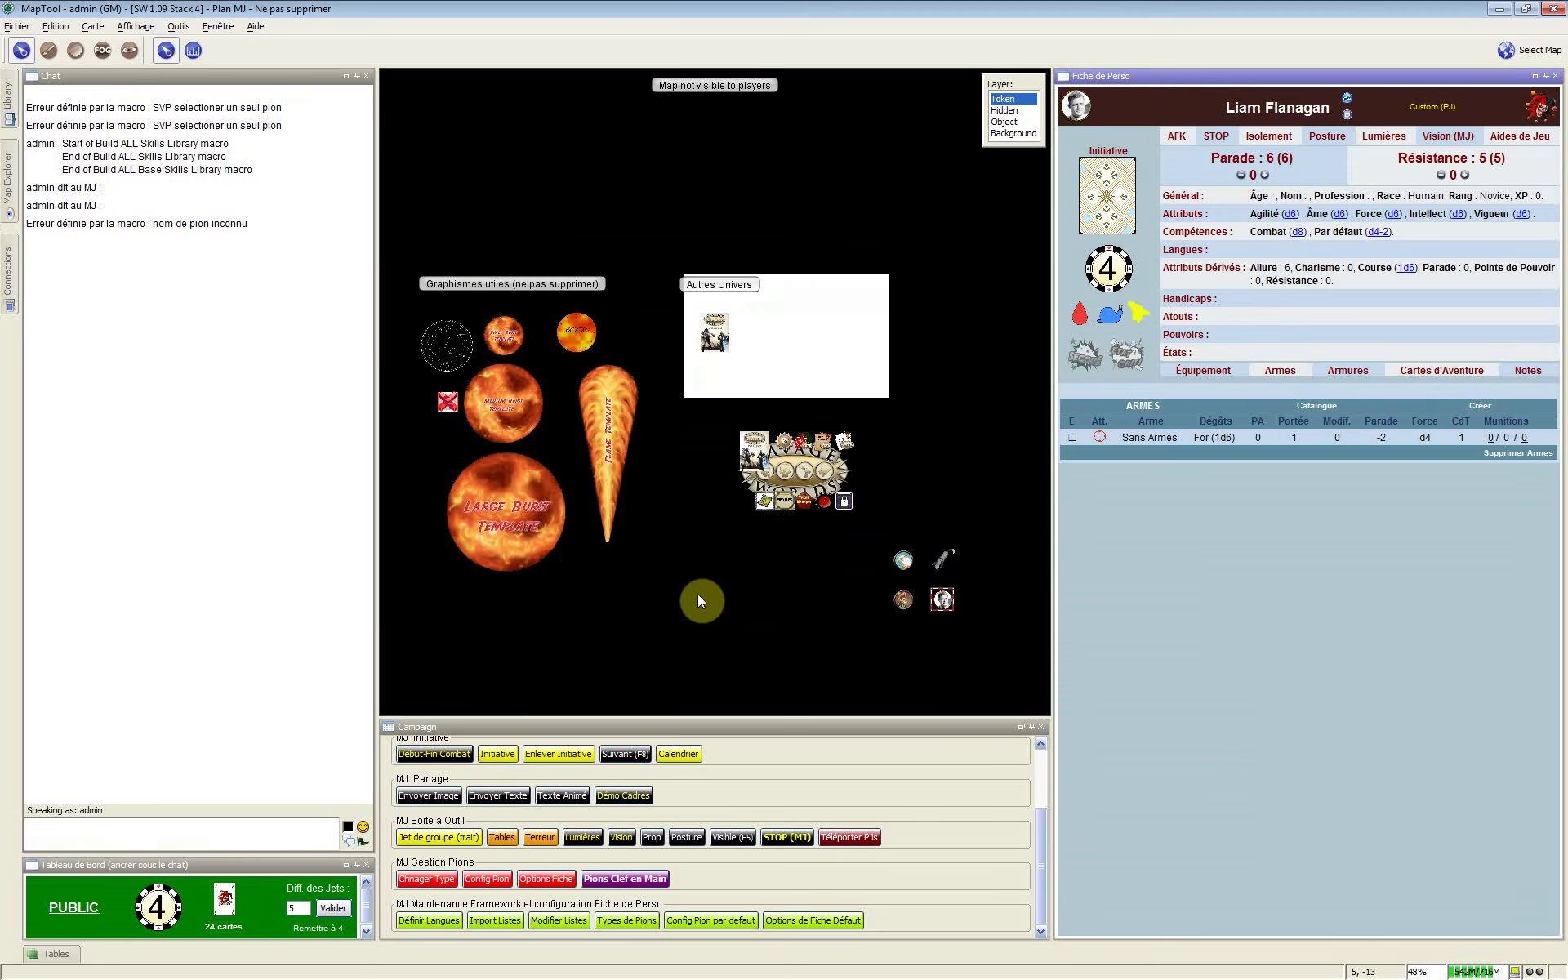
# Open the list of token types and display the configuration form of the Extra PJ type
pyautogui.click(619, 924)
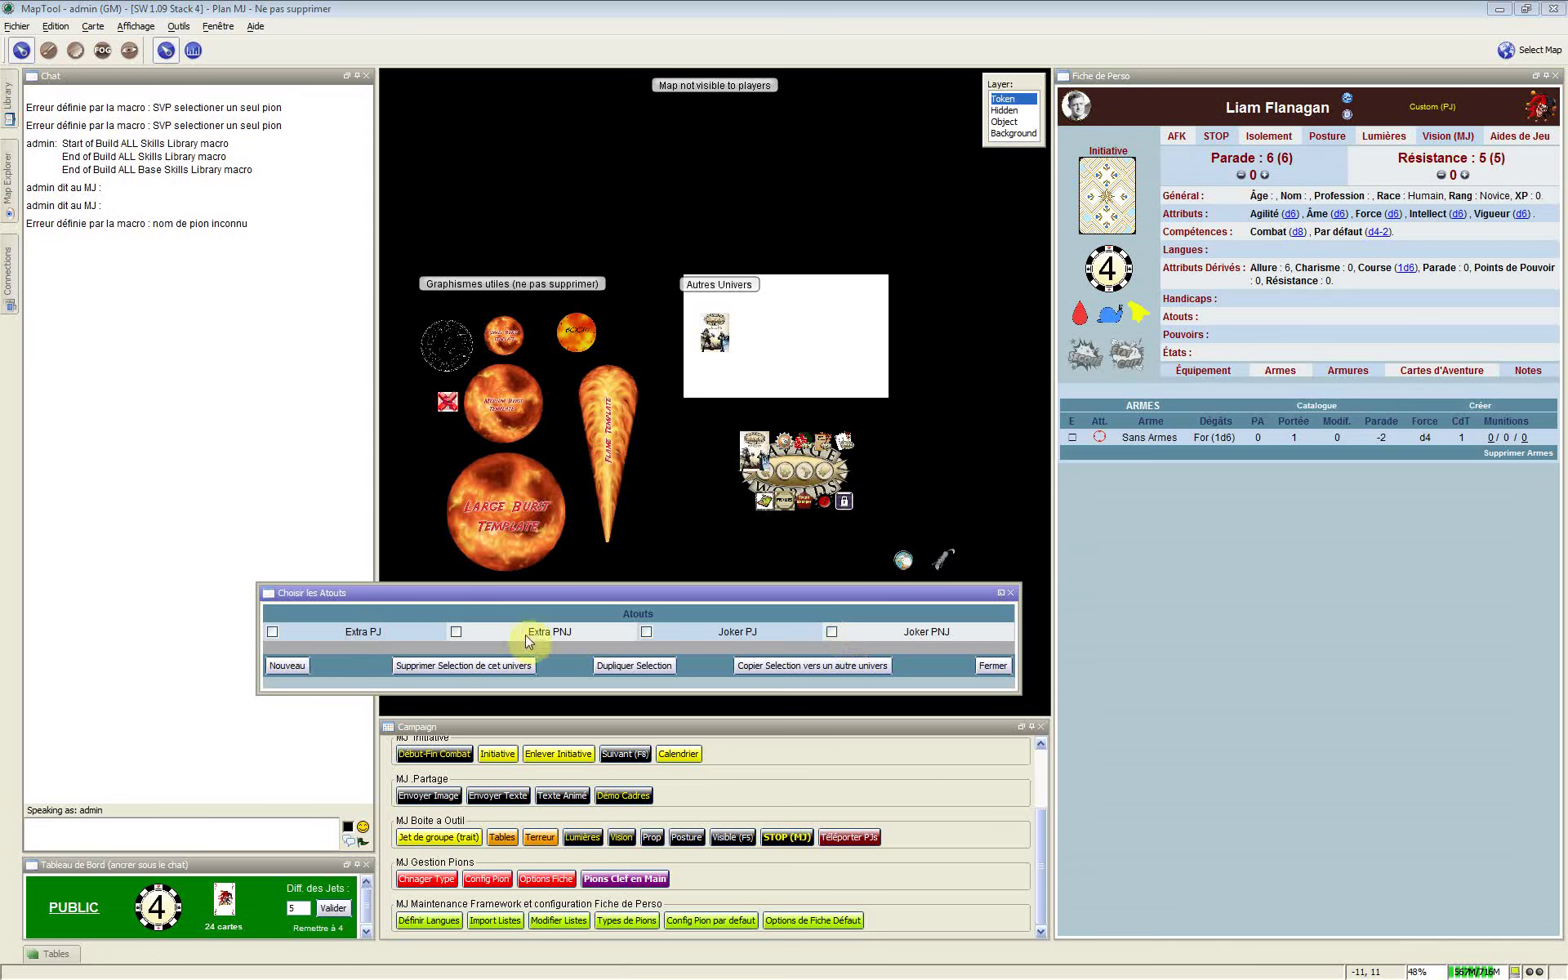
pyautogui.moveTo(537, 641)
pyautogui.moveTo(400, 637)
pyautogui.click(514, 665)
pyautogui.click(369, 633)
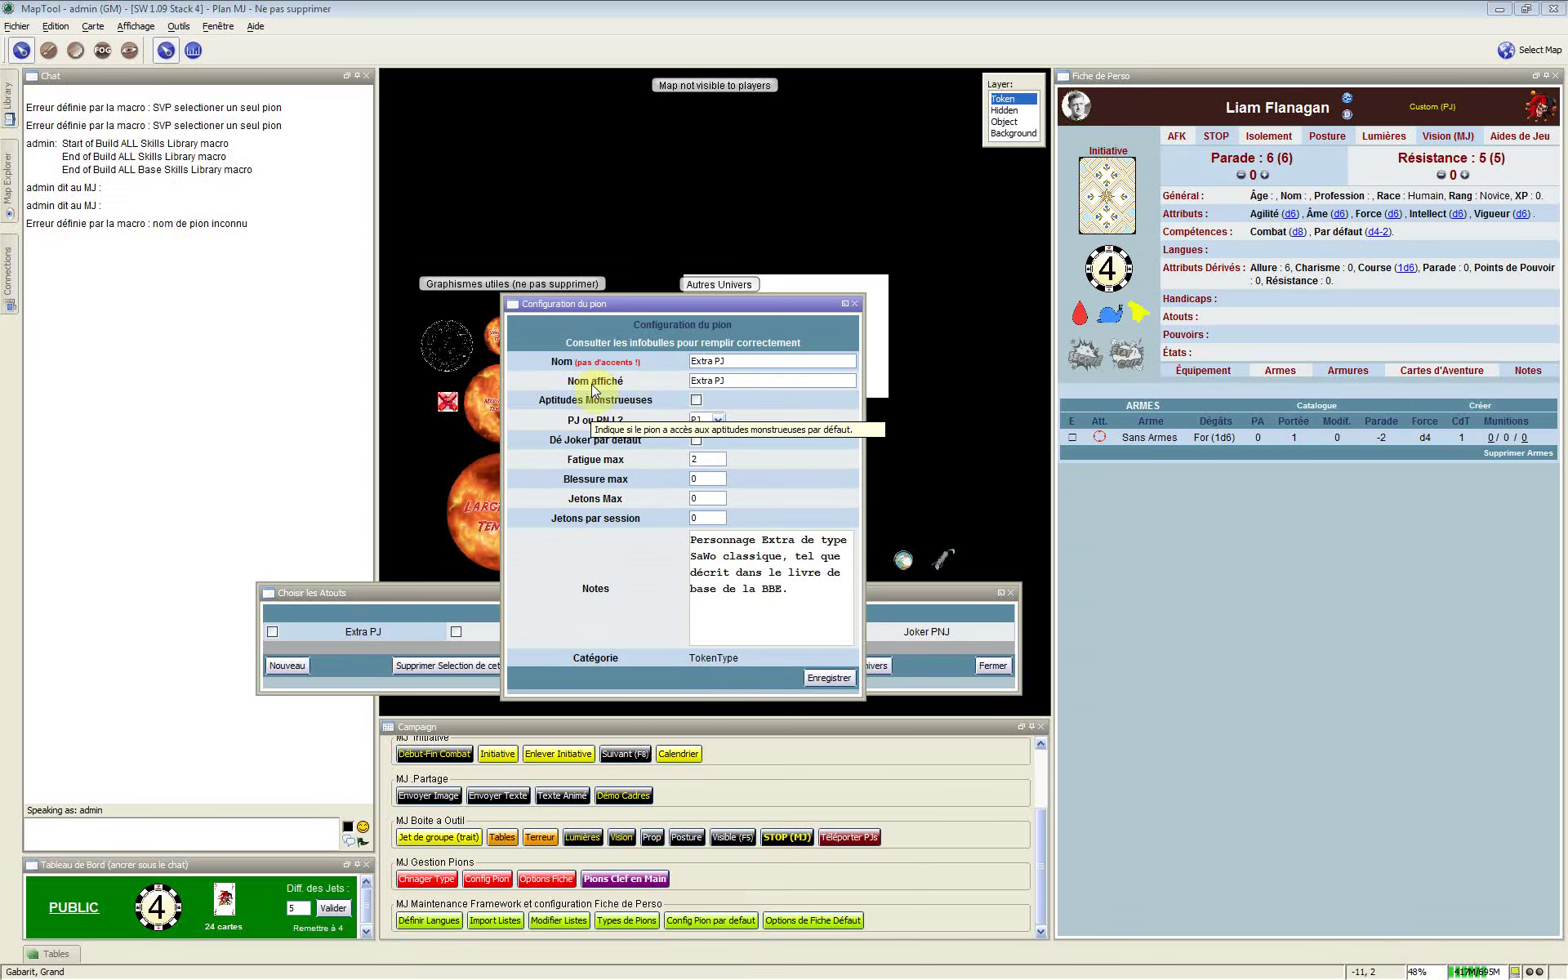
# Examine the Extra PJ type's Fatigue max, Blessure max, Jetons Max and Jetons par session fields
pyautogui.click(711, 459)
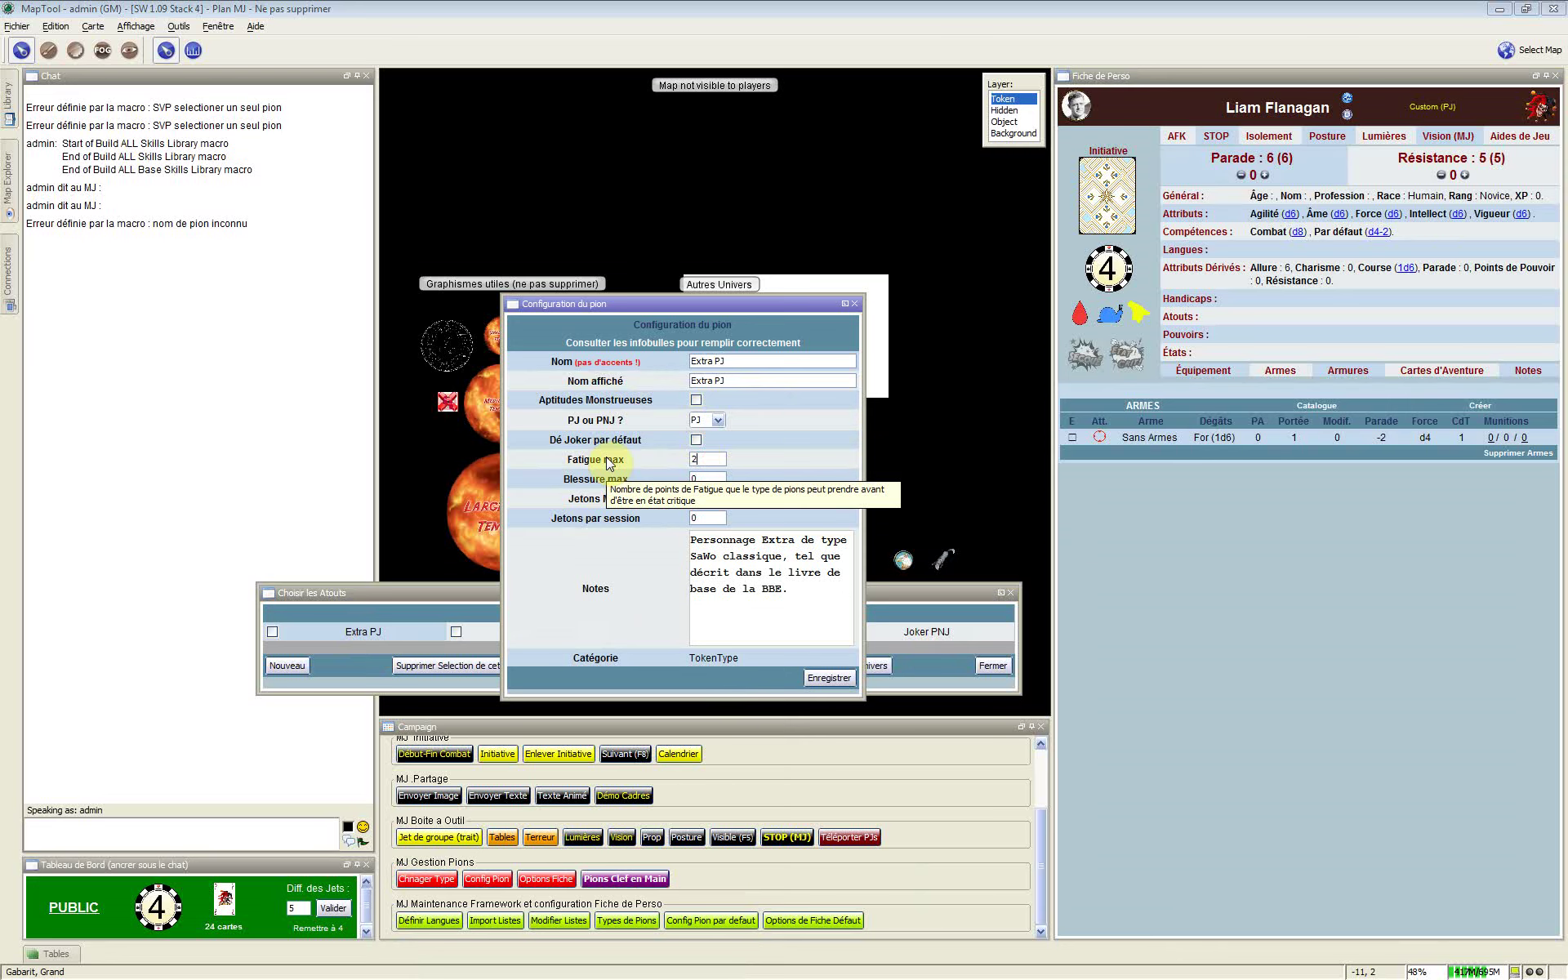
pyautogui.click(704, 460)
pyautogui.moveTo(684, 459); pyautogui.dragTo(707, 462)
pyautogui.click(706, 460)
pyautogui.doubleClick(705, 459)
pyautogui.click(717, 461)
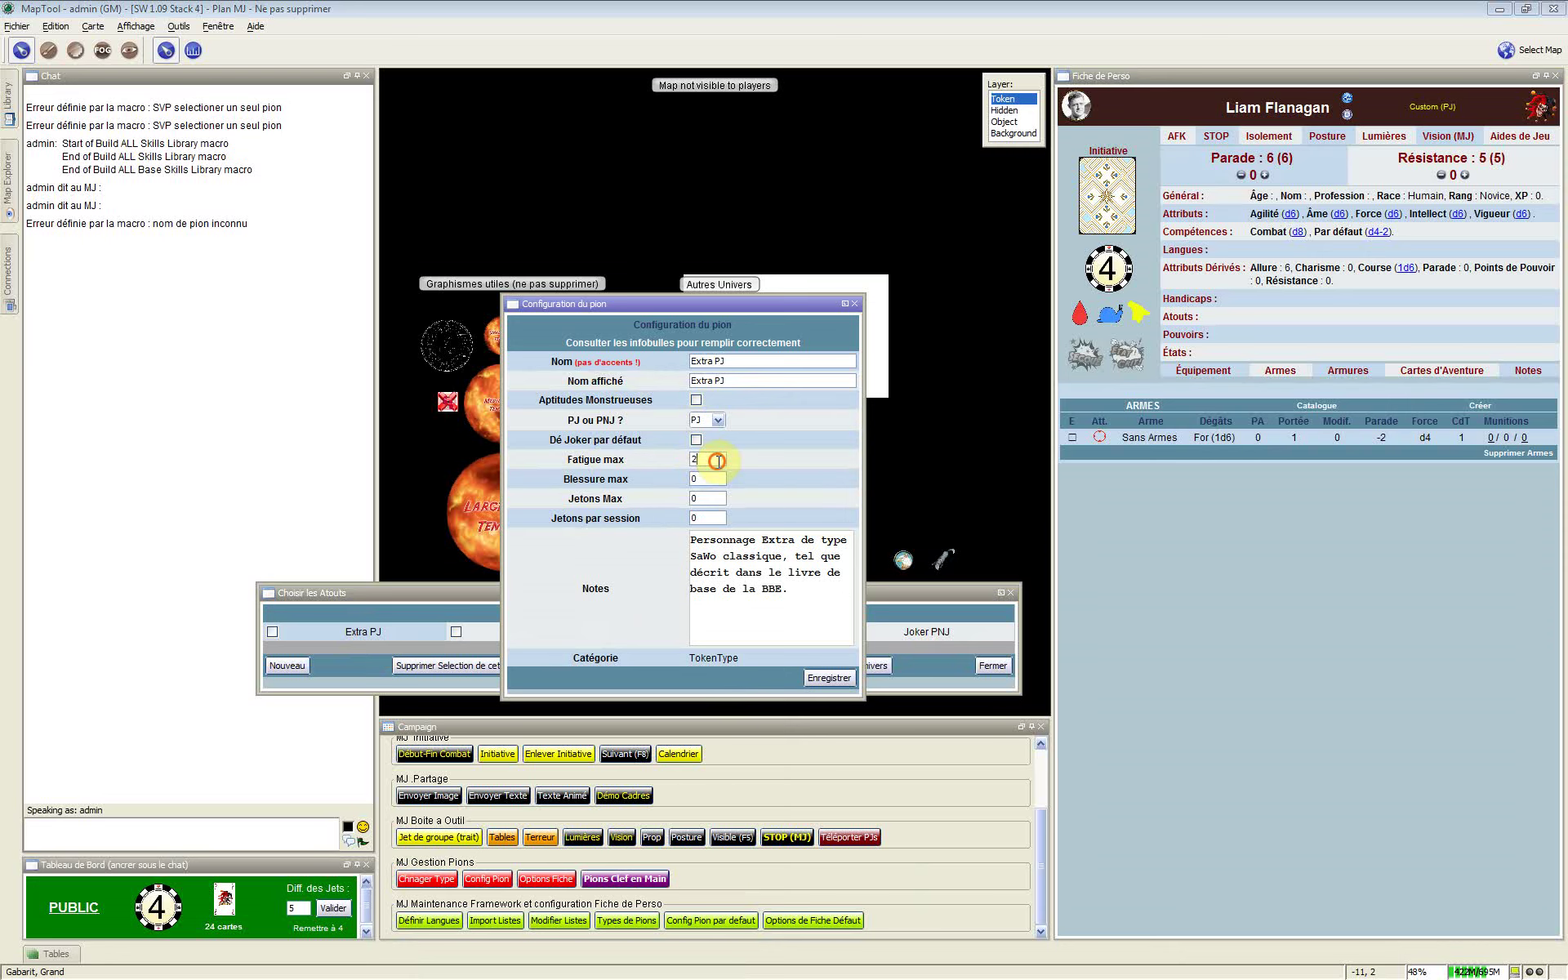
pyautogui.click(709, 479)
pyautogui.doubleClick(710, 479)
pyautogui.click(592, 518)
pyautogui.doubleClick(701, 523)
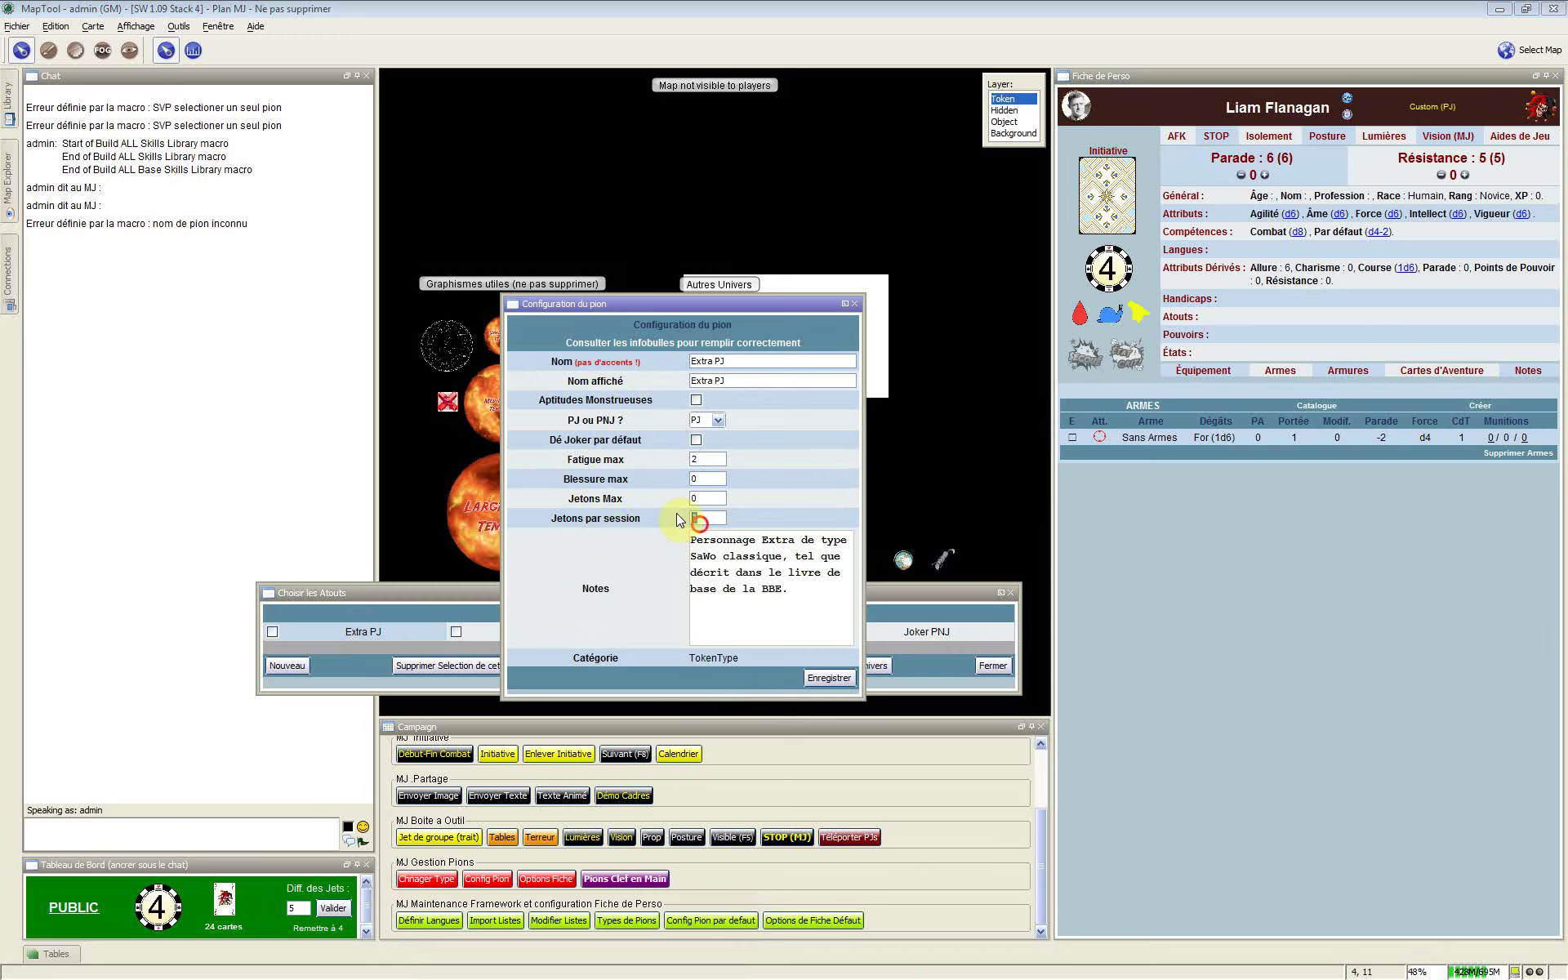
# Review the Extra PJ type's Notes text, and save the token type
pyautogui.click(807, 612)
pyautogui.hotkey('ctrl', 'a')
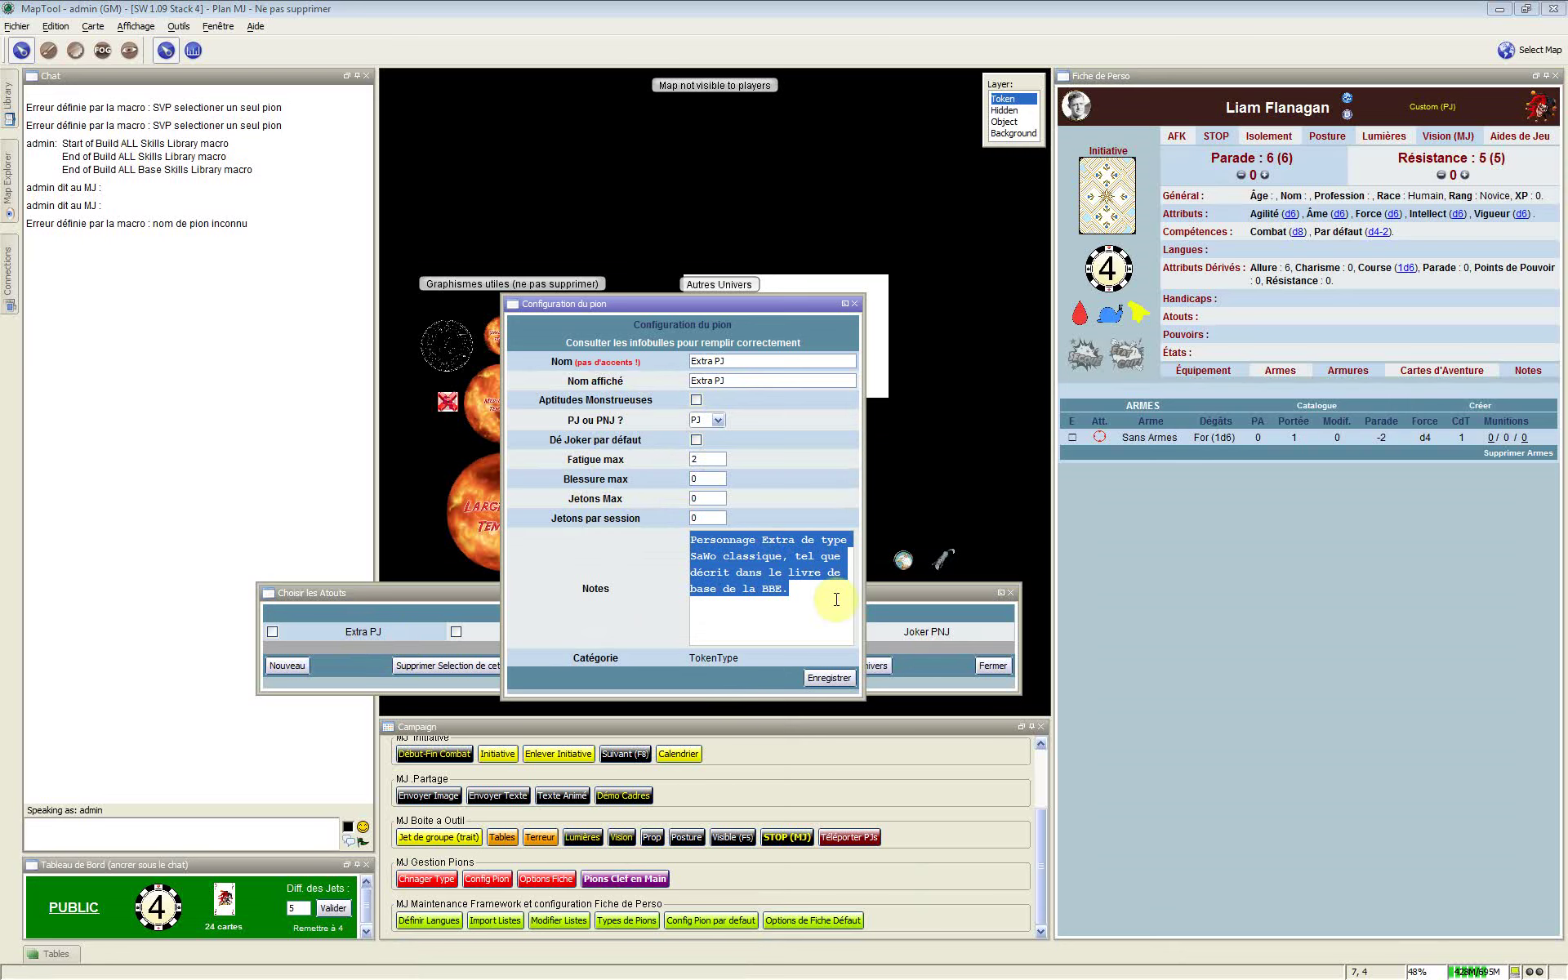
pyautogui.moveTo(829, 596)
pyautogui.mouseDown()
pyautogui.moveTo(658, 550)
pyautogui.moveTo(676, 561)
pyautogui.mouseUp()
pyautogui.click(828, 678)
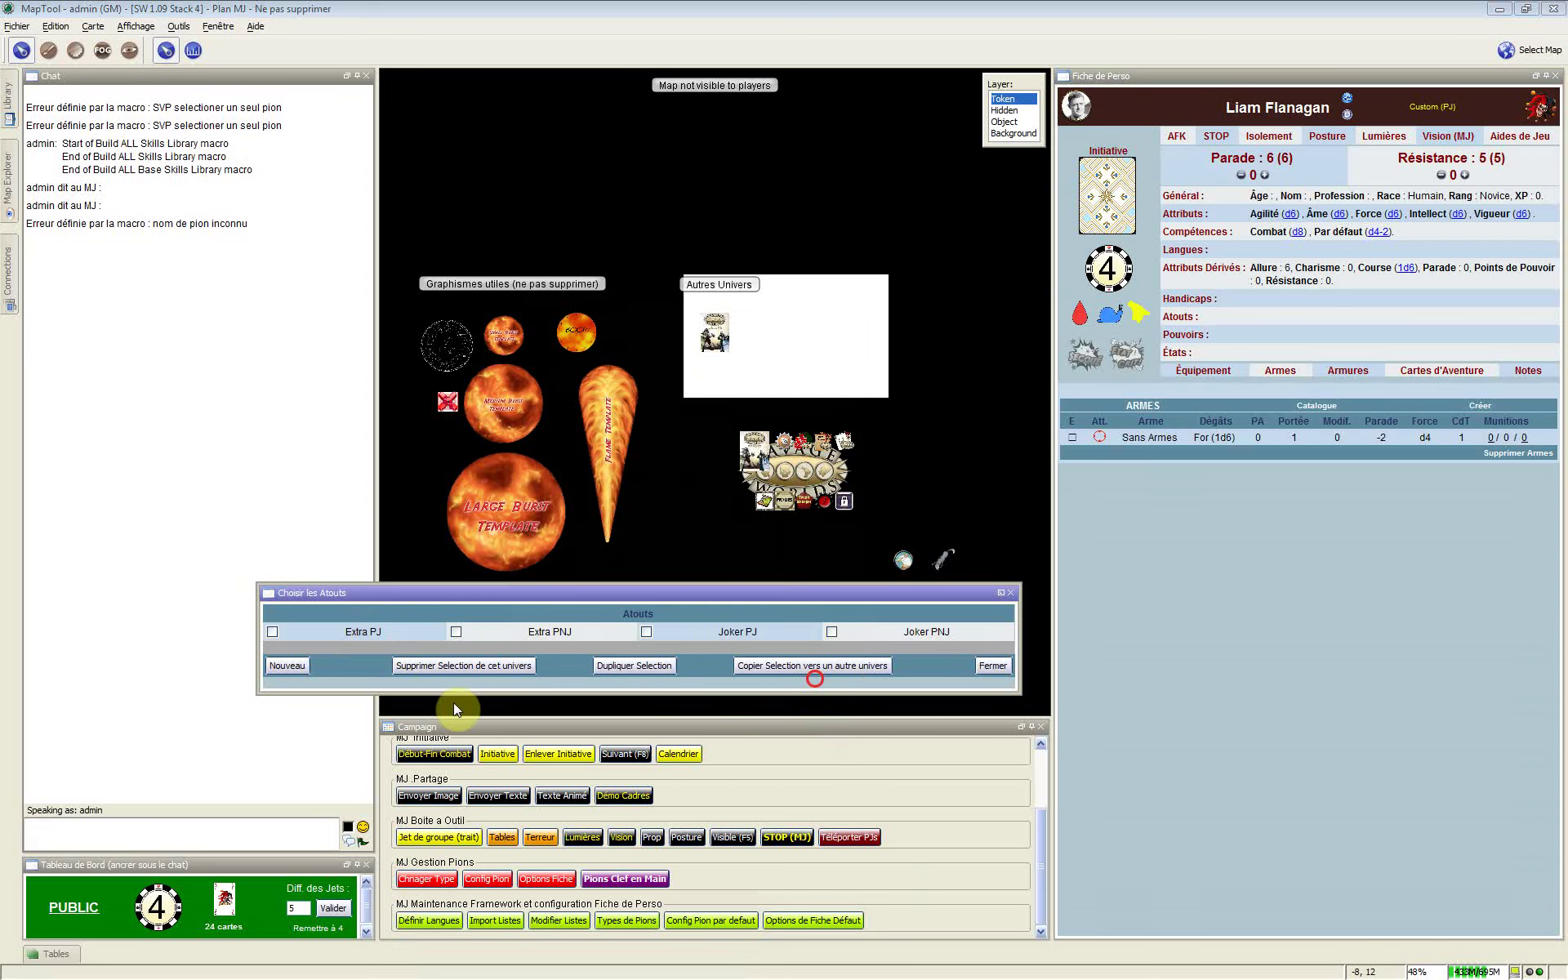
# Examine a blank new token type form, toggling Dé Joker par défaut on and off, and close it and the type list without saving
pyautogui.click(296, 665)
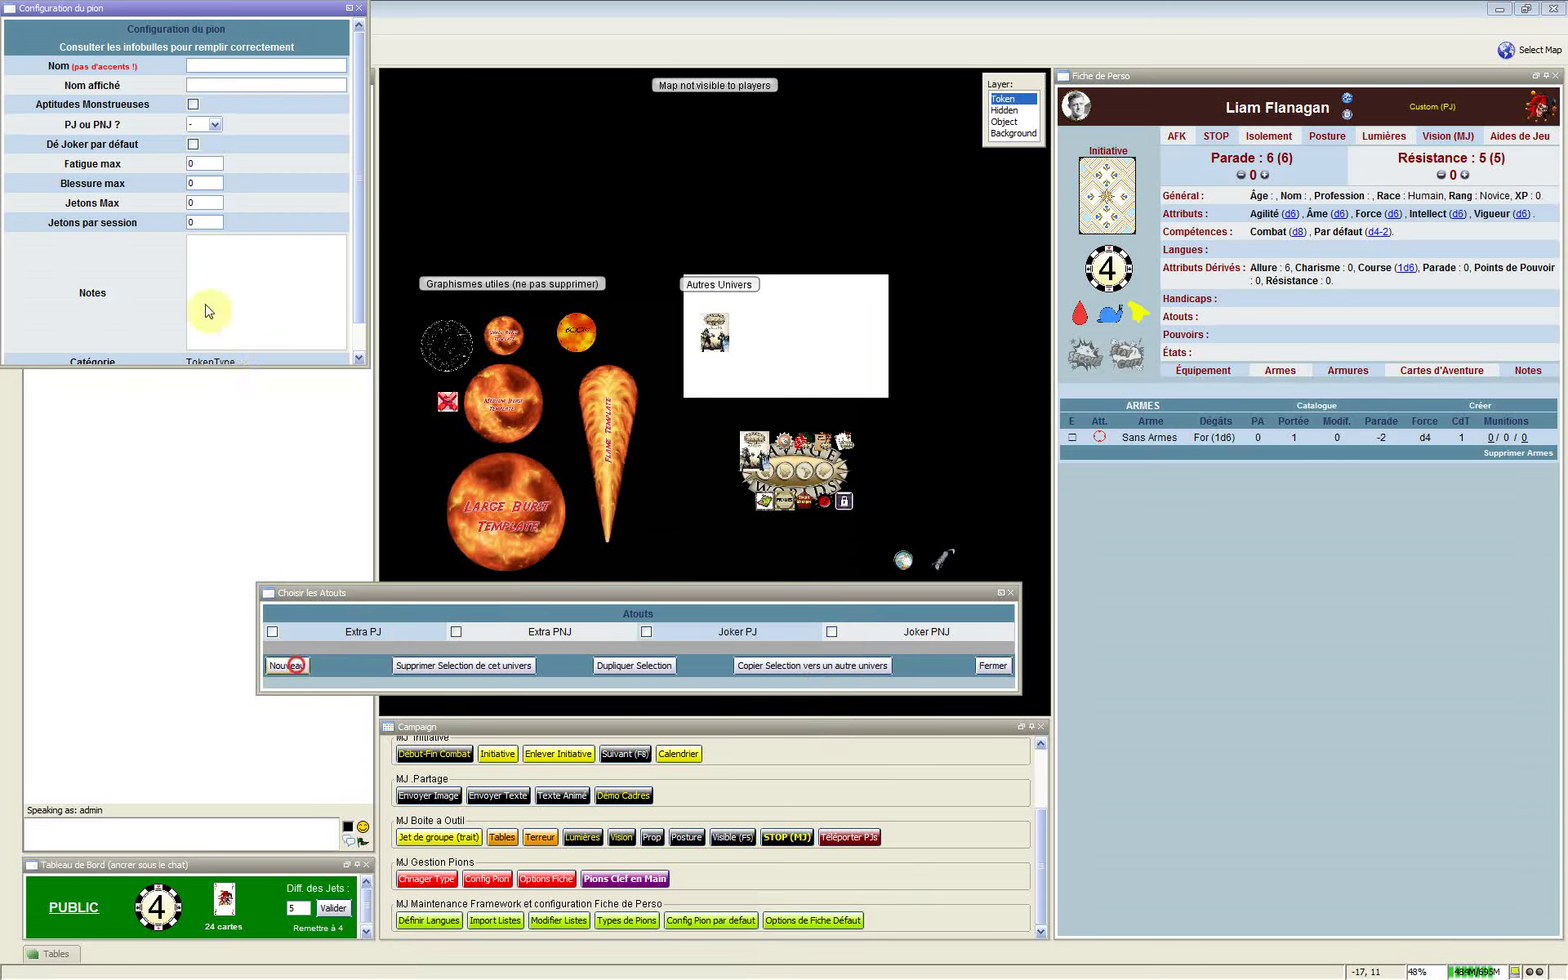
pyautogui.moveTo(251, 367); pyautogui.dragTo(260, 408)
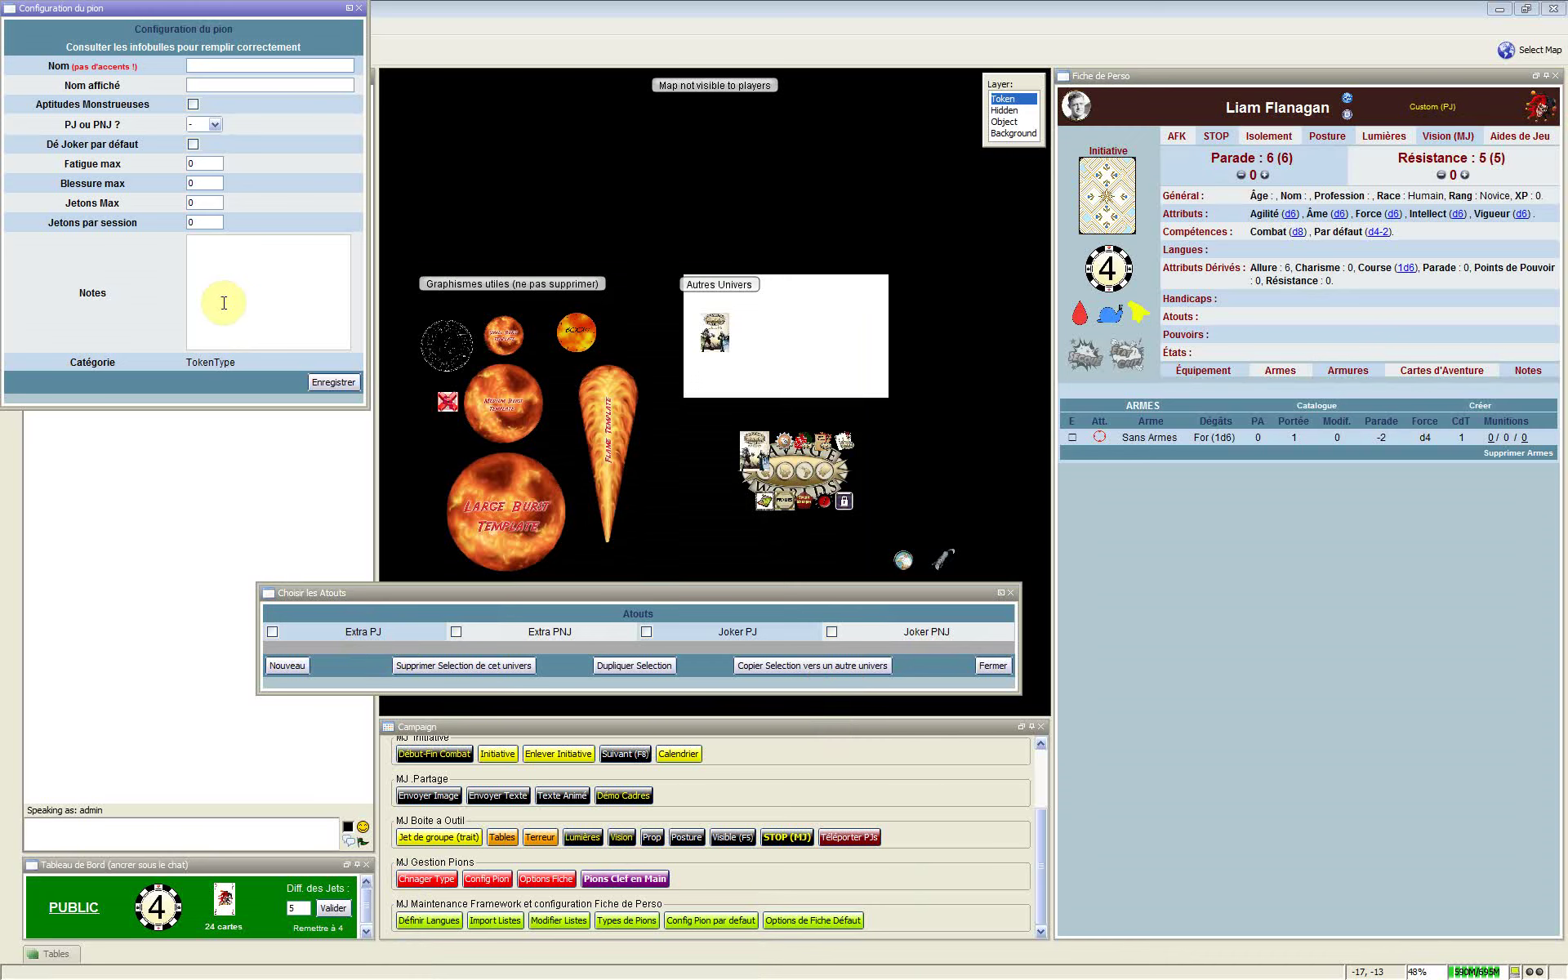
pyautogui.click(195, 144)
pyautogui.click(194, 145)
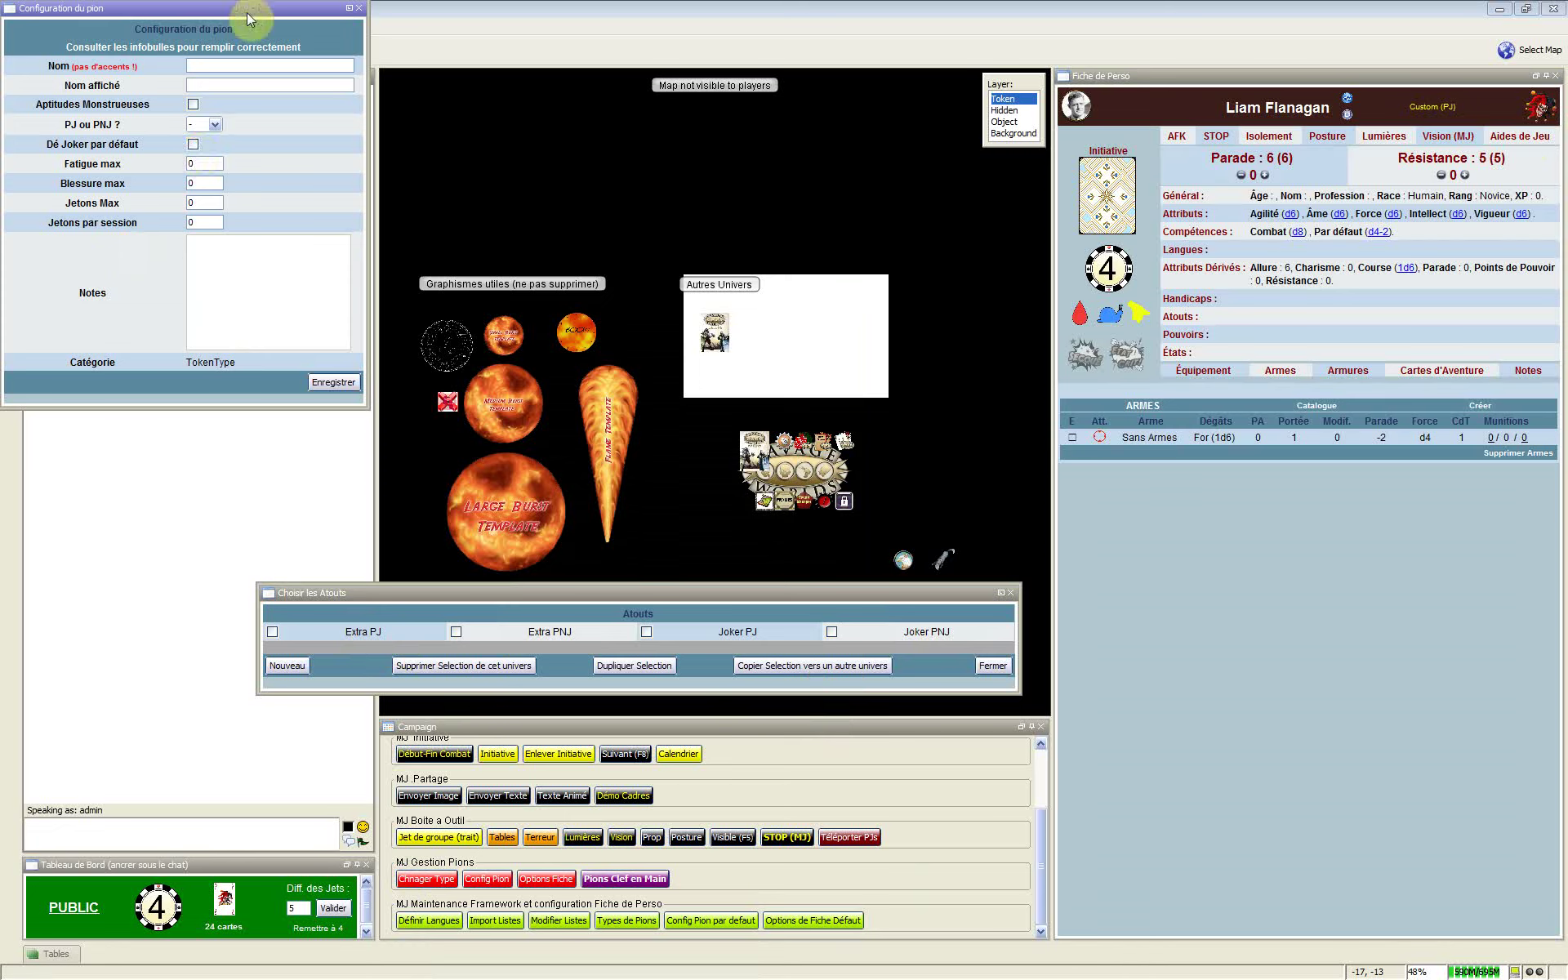
pyautogui.moveTo(249, 18); pyautogui.dragTo(260, 77)
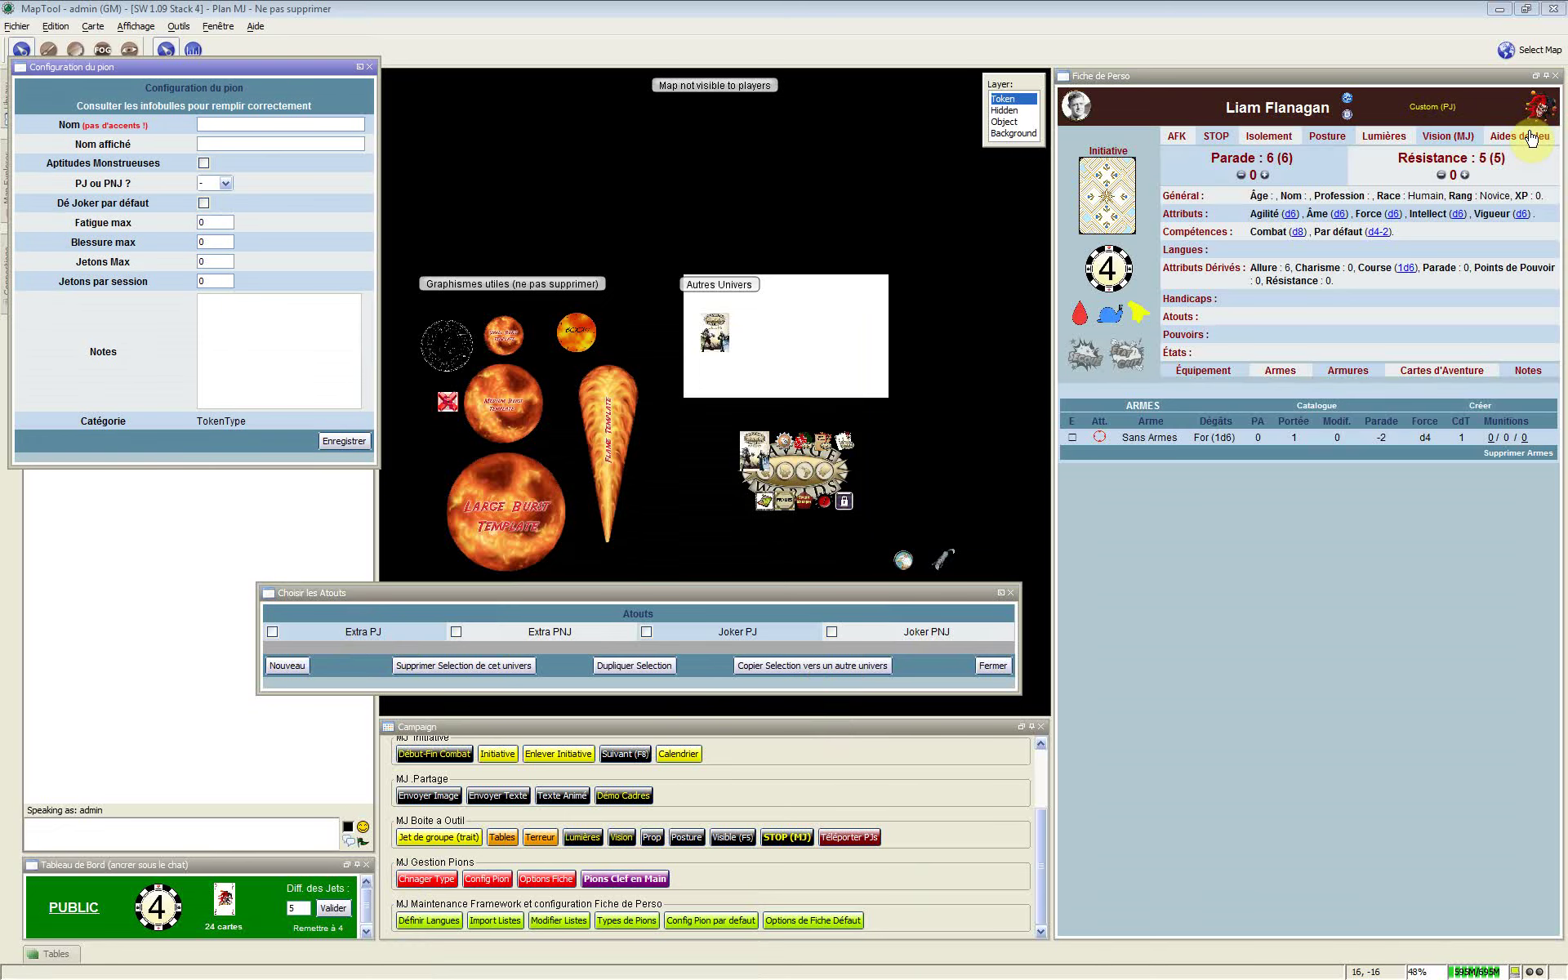
pyautogui.click(371, 65)
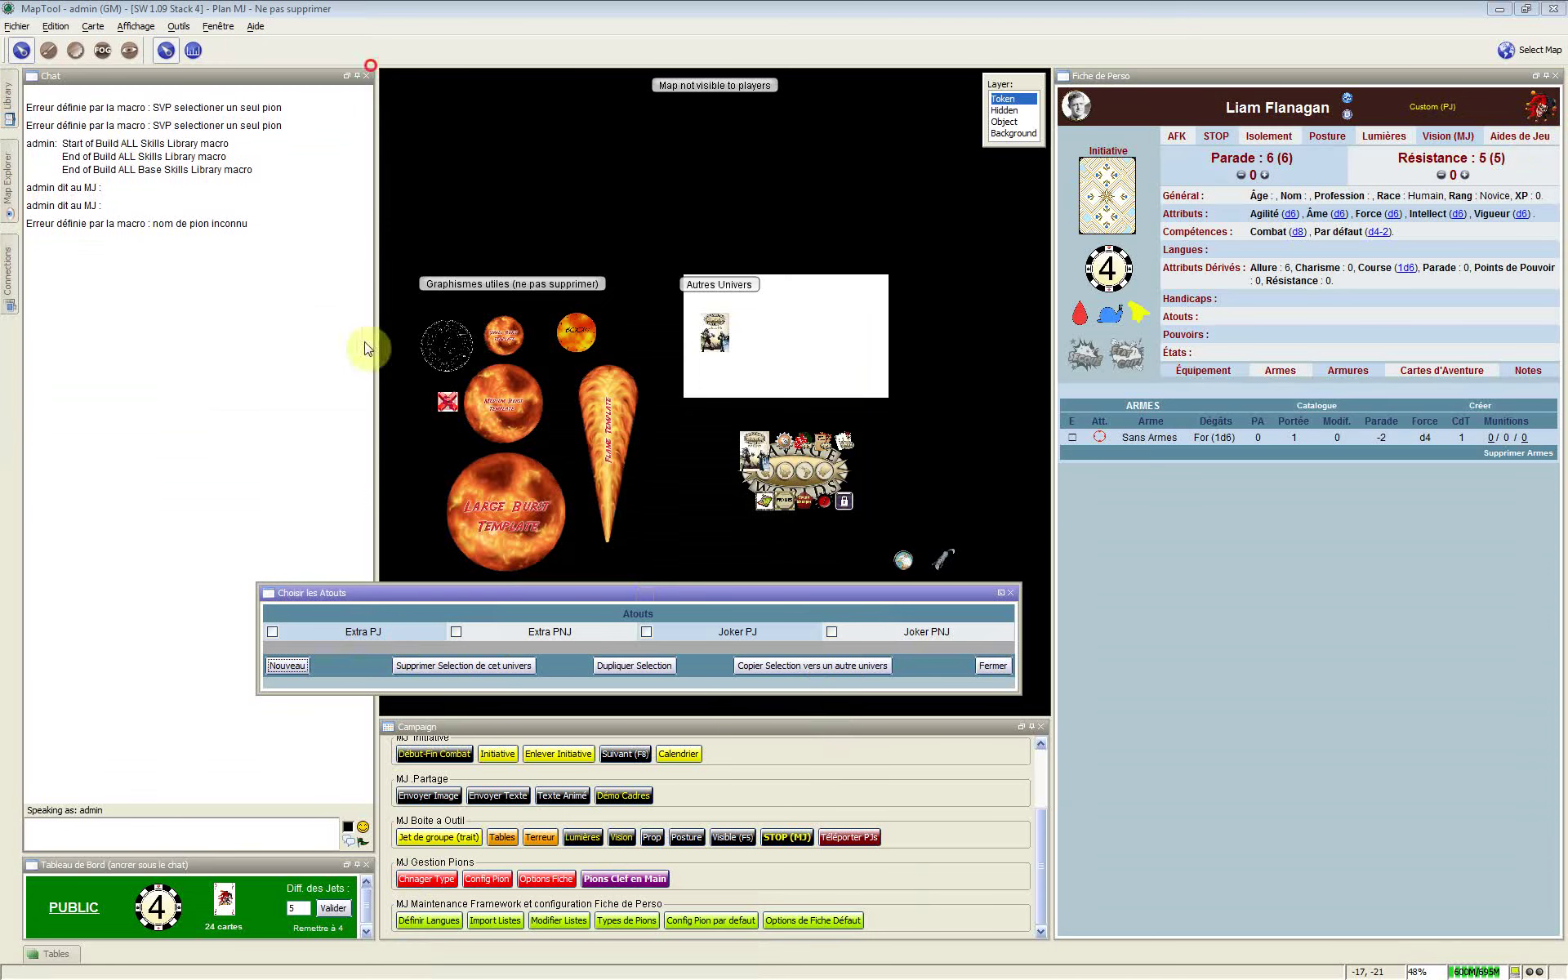
pyautogui.click(654, 594)
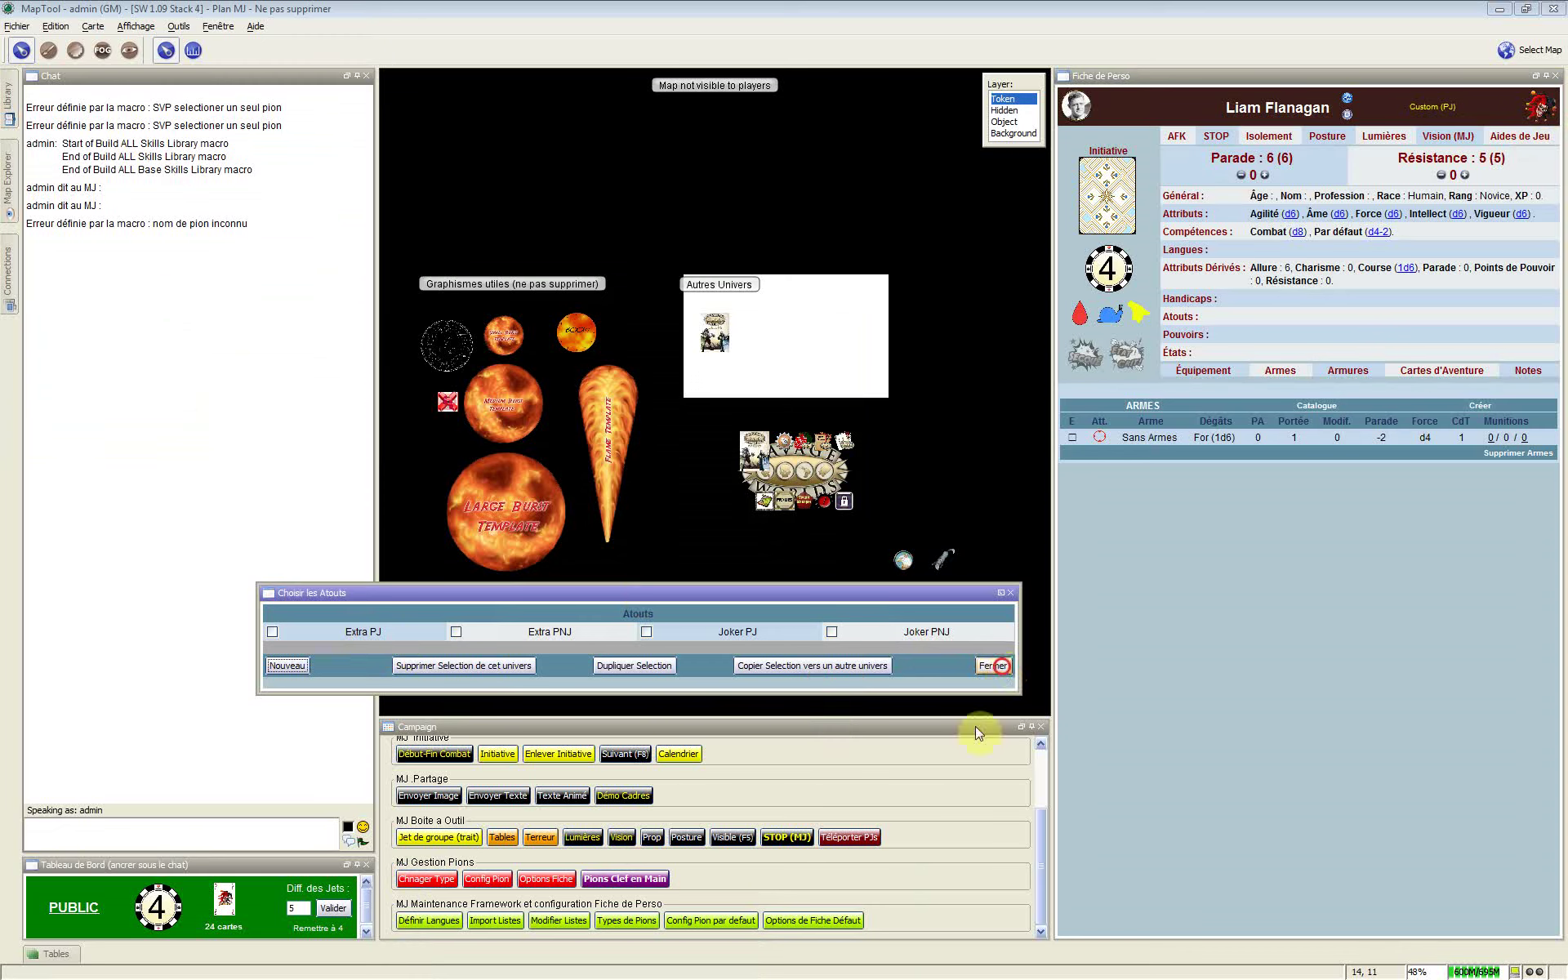
pyautogui.click(773, 566)
# Reselect the black-and-white portrait token on the map and open its configuration
pyautogui.click(1392, 193)
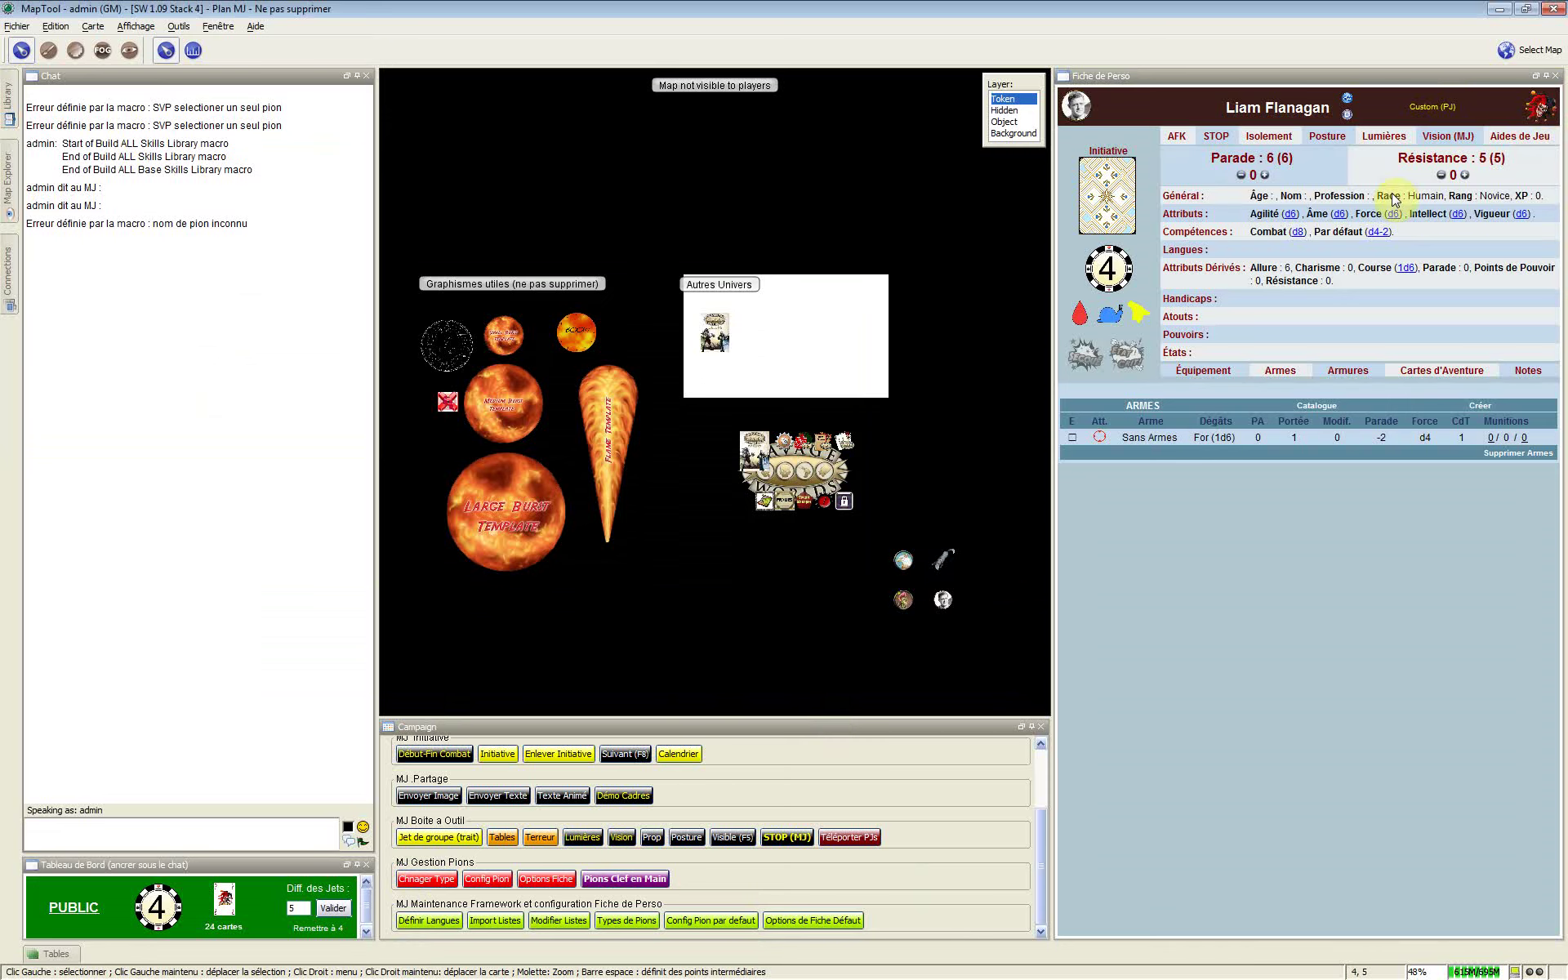
pyautogui.click(1418, 95)
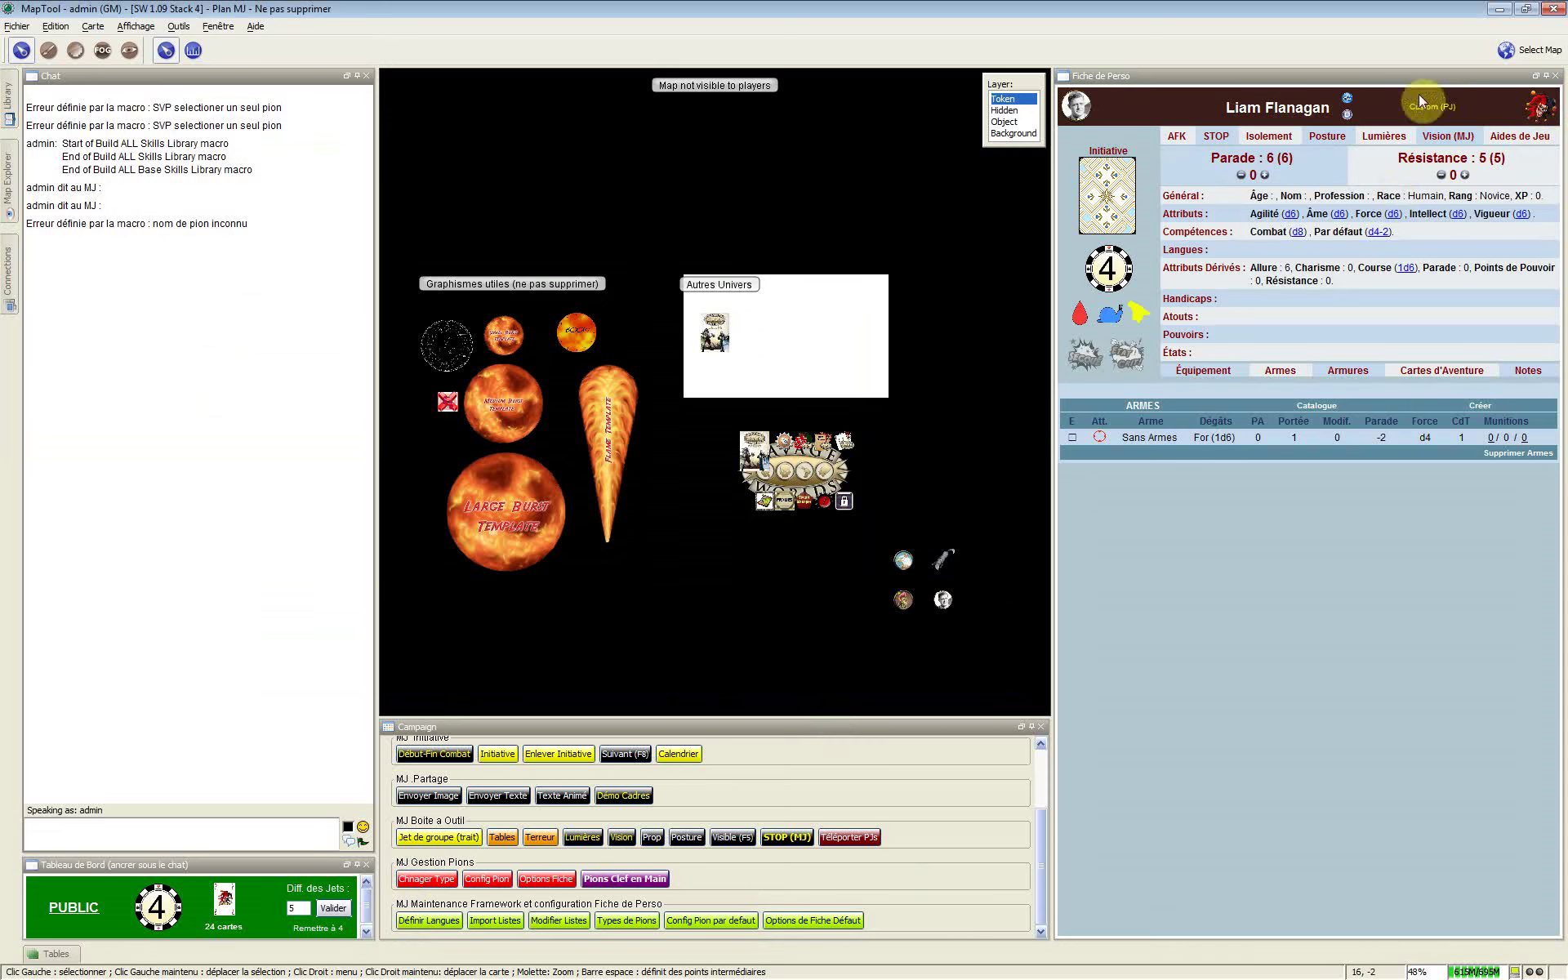
pyautogui.click(1347, 104)
pyautogui.click(1306, 135)
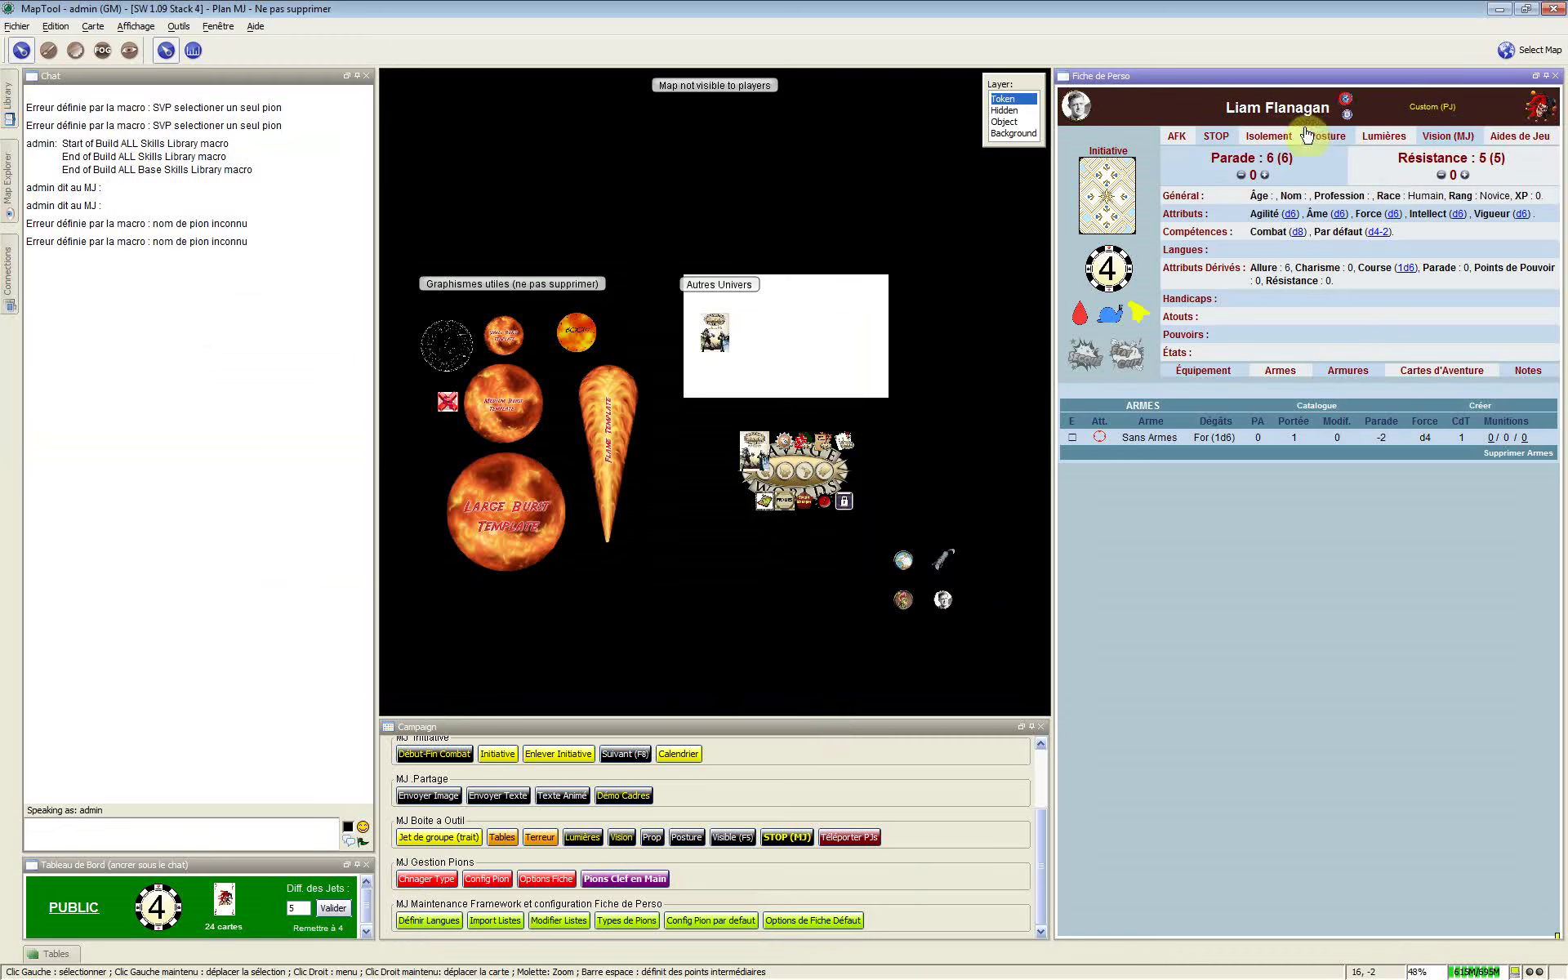
pyautogui.click(951, 597)
pyautogui.click(1346, 103)
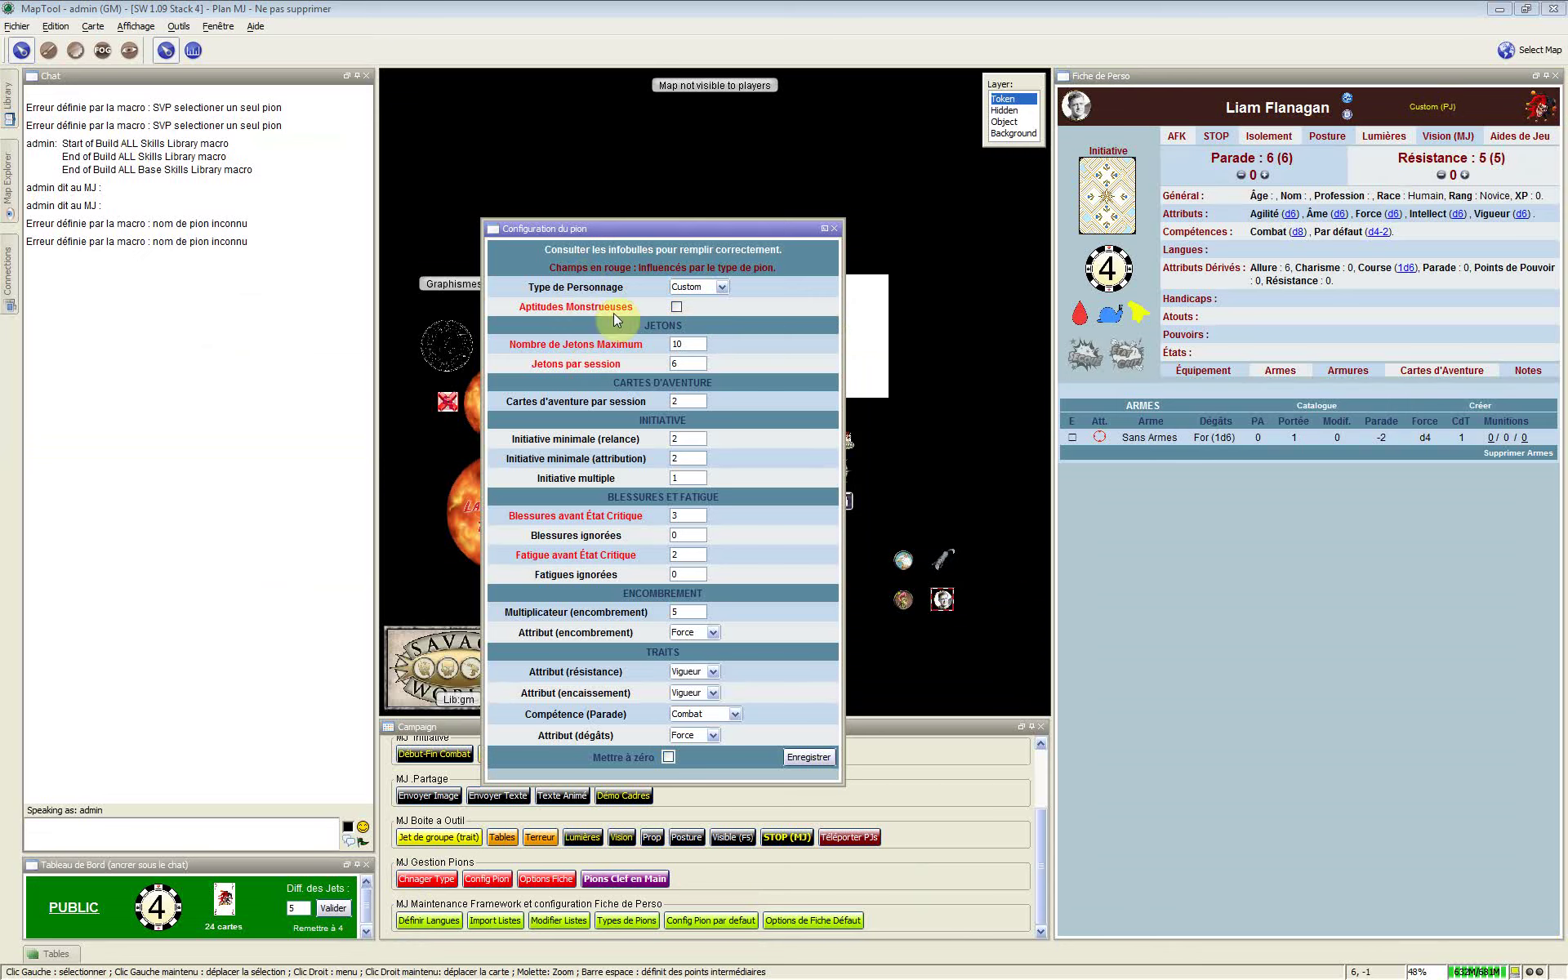
# Try the Extra PJ character type and toggle Aptitudes Monstrueuses, and close the token configuration without saving
pyautogui.click(703, 287)
pyautogui.click(702, 301)
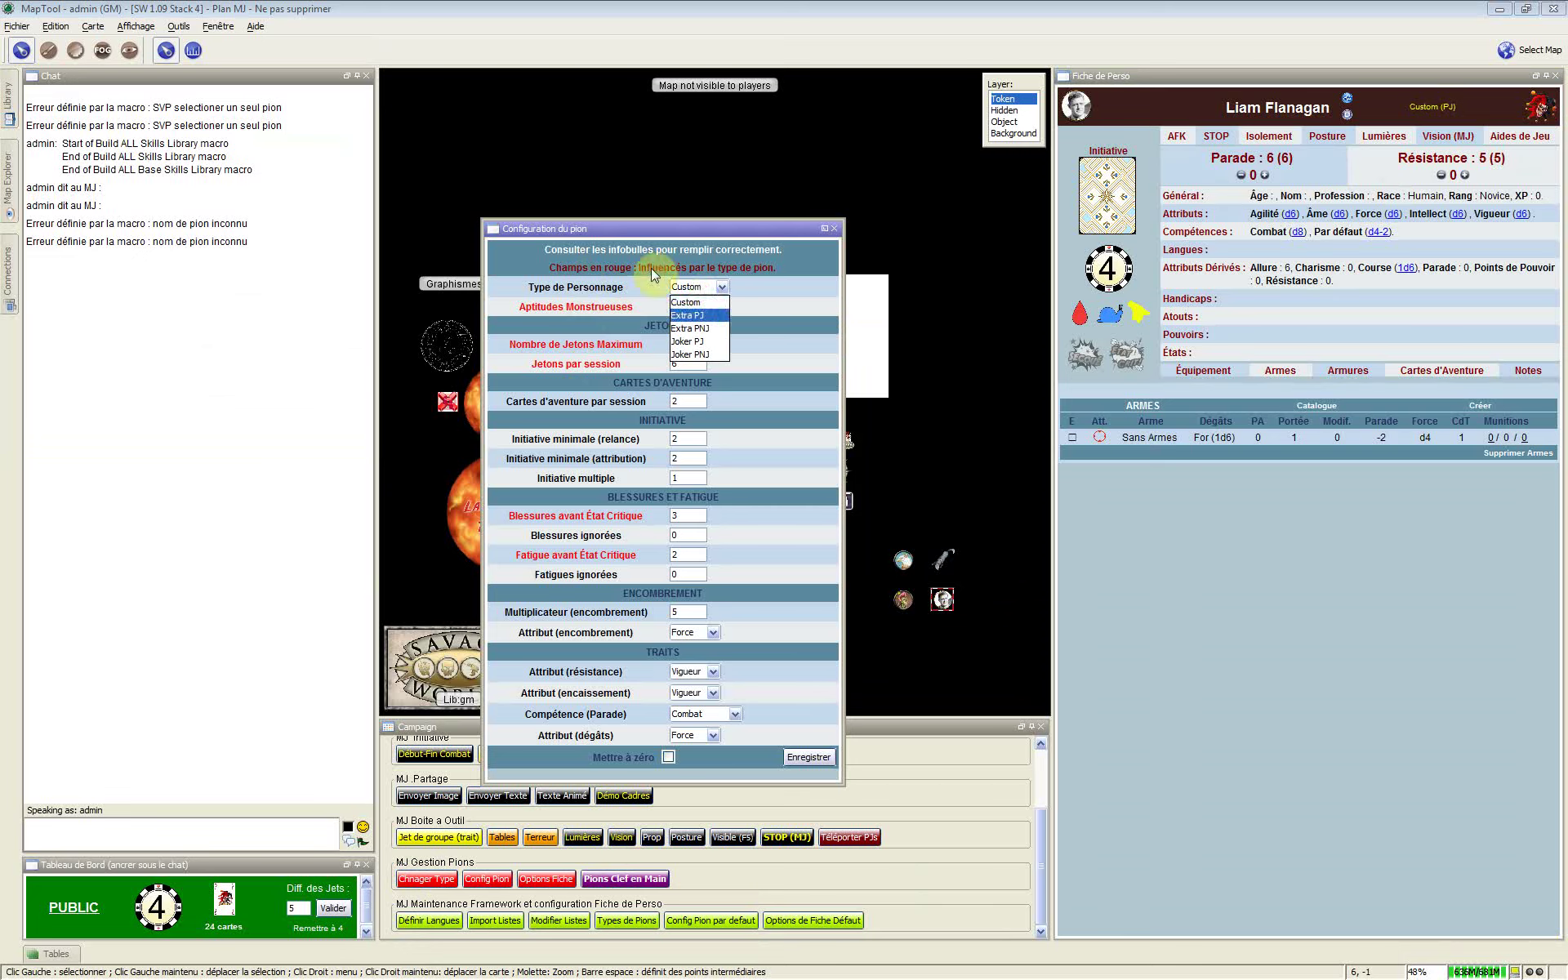
pyautogui.click(699, 291)
pyautogui.click(703, 355)
pyautogui.click(706, 316)
pyautogui.click(706, 316)
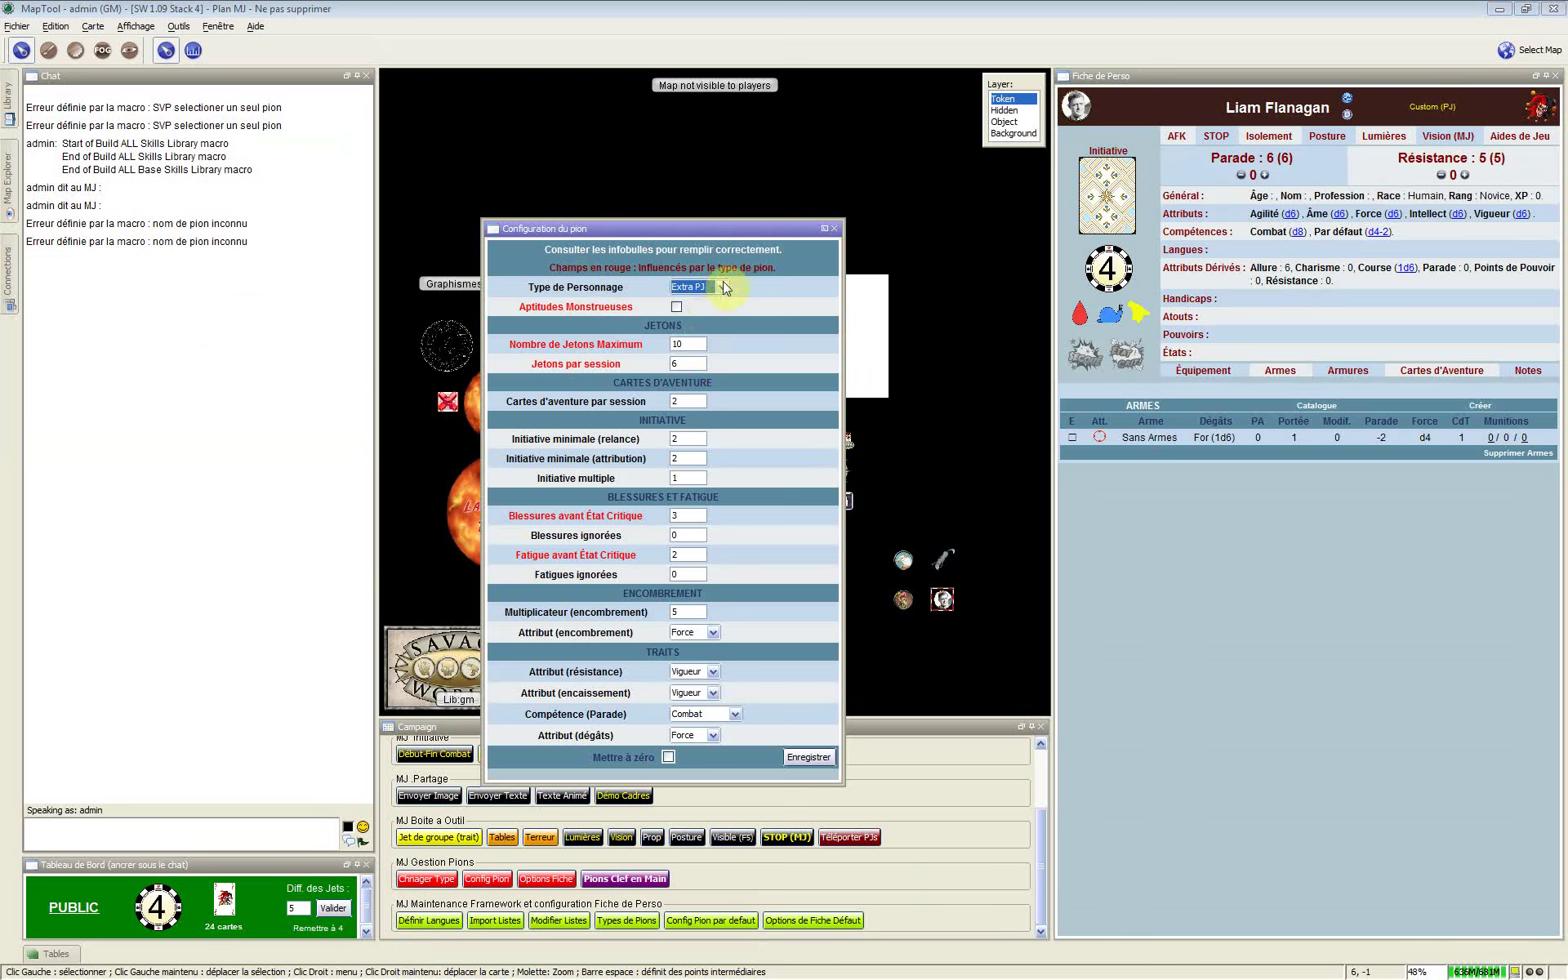
pyautogui.click(675, 307)
pyautogui.moveTo(611, 307)
pyautogui.click(673, 309)
pyautogui.click(834, 229)
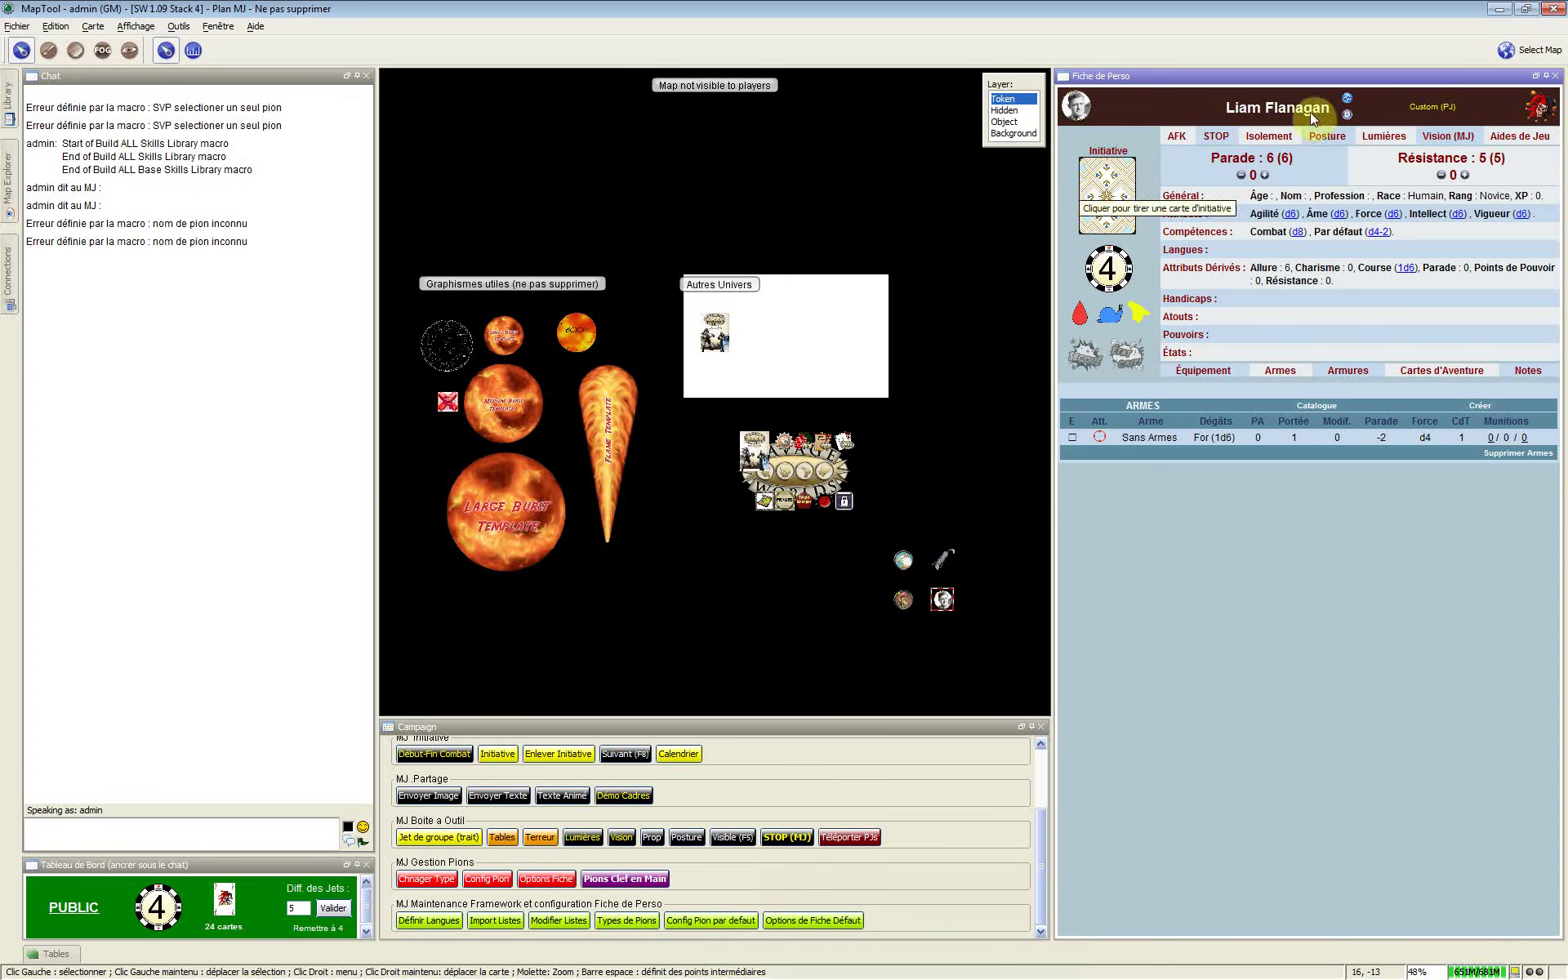
# Open the selected token's configuration and examine the choices for Attribut (encombrement), Attribut (résistance) and Compétence (Parade)
pyautogui.click(1347, 99)
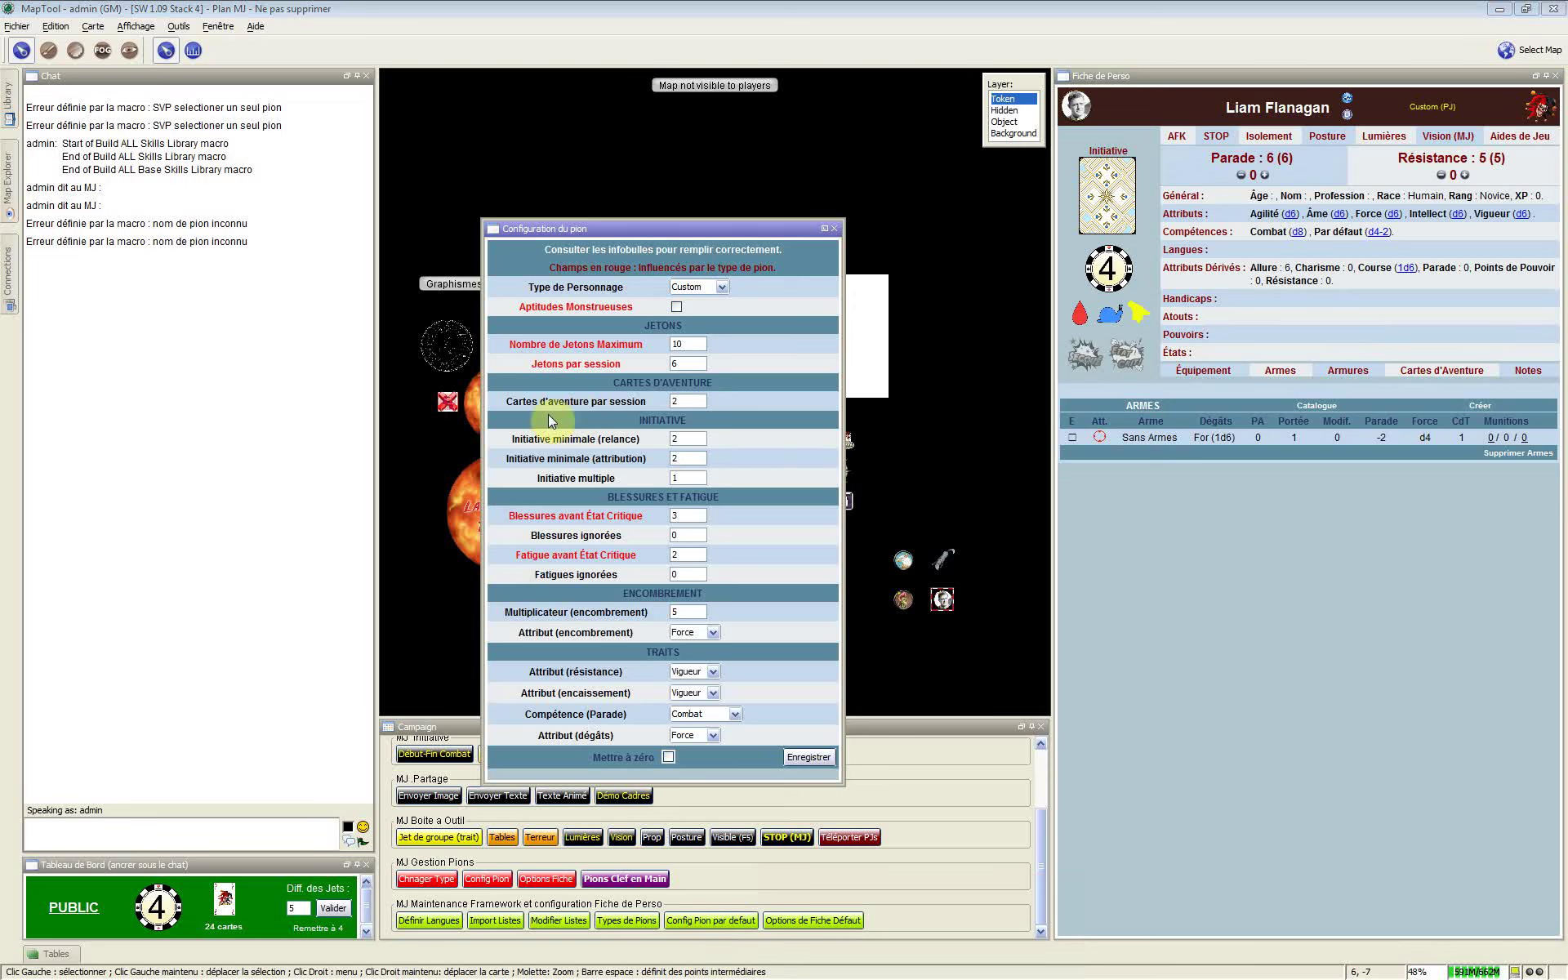
pyautogui.click(711, 634)
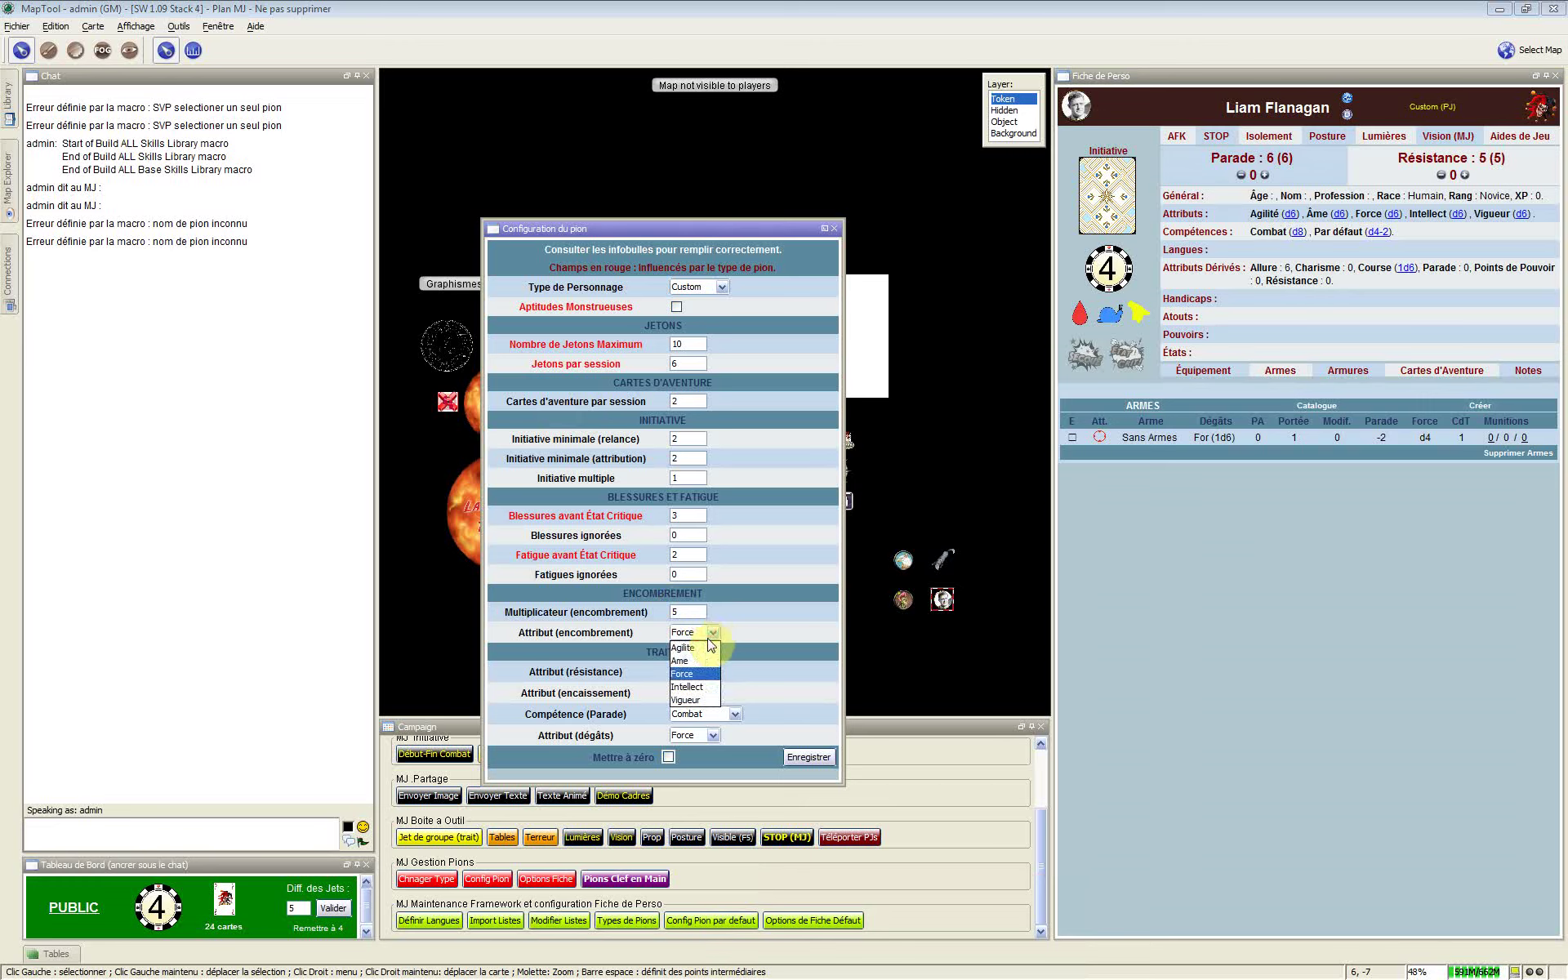
pyautogui.click(717, 635)
pyautogui.click(717, 630)
pyautogui.click(749, 635)
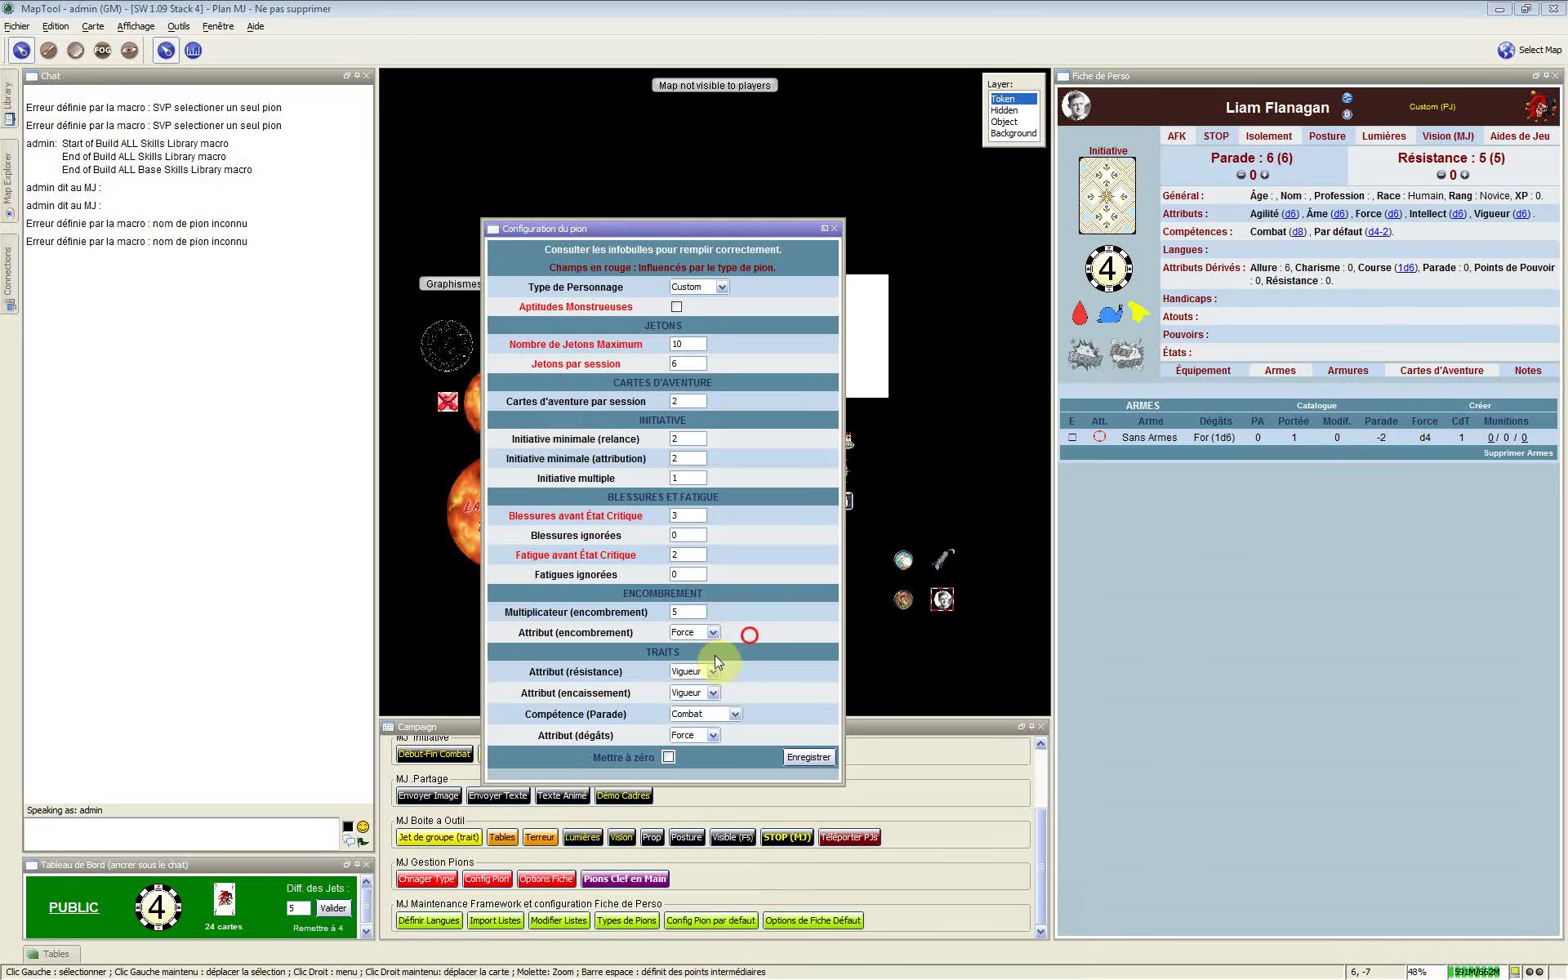
pyautogui.click(715, 675)
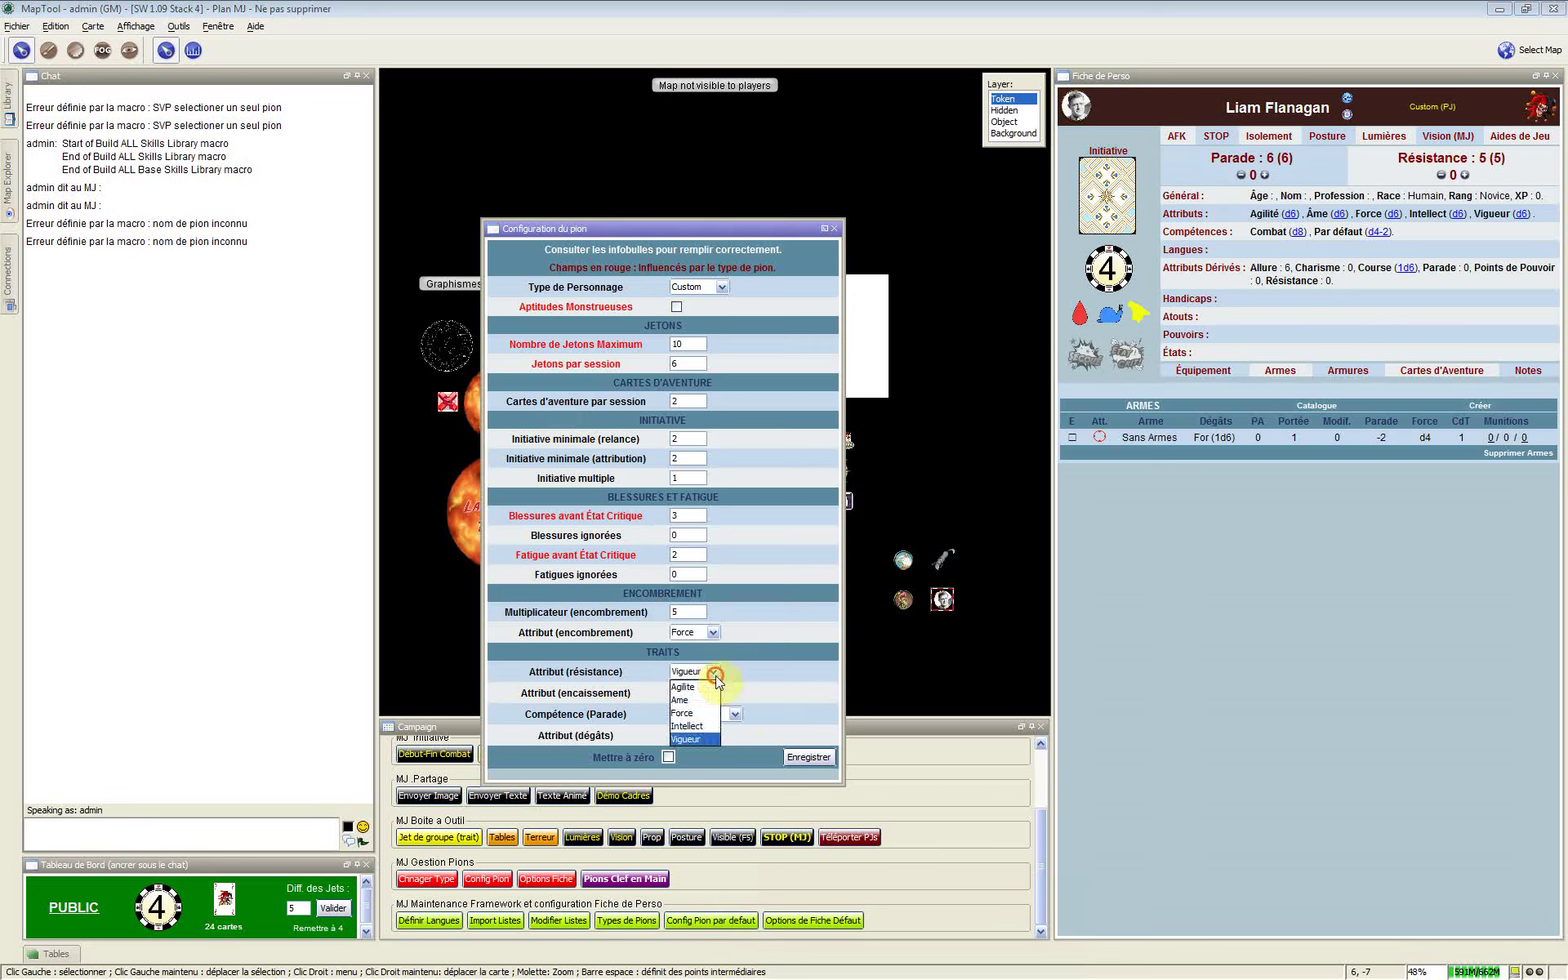
pyautogui.click(734, 721)
pyautogui.click(734, 719)
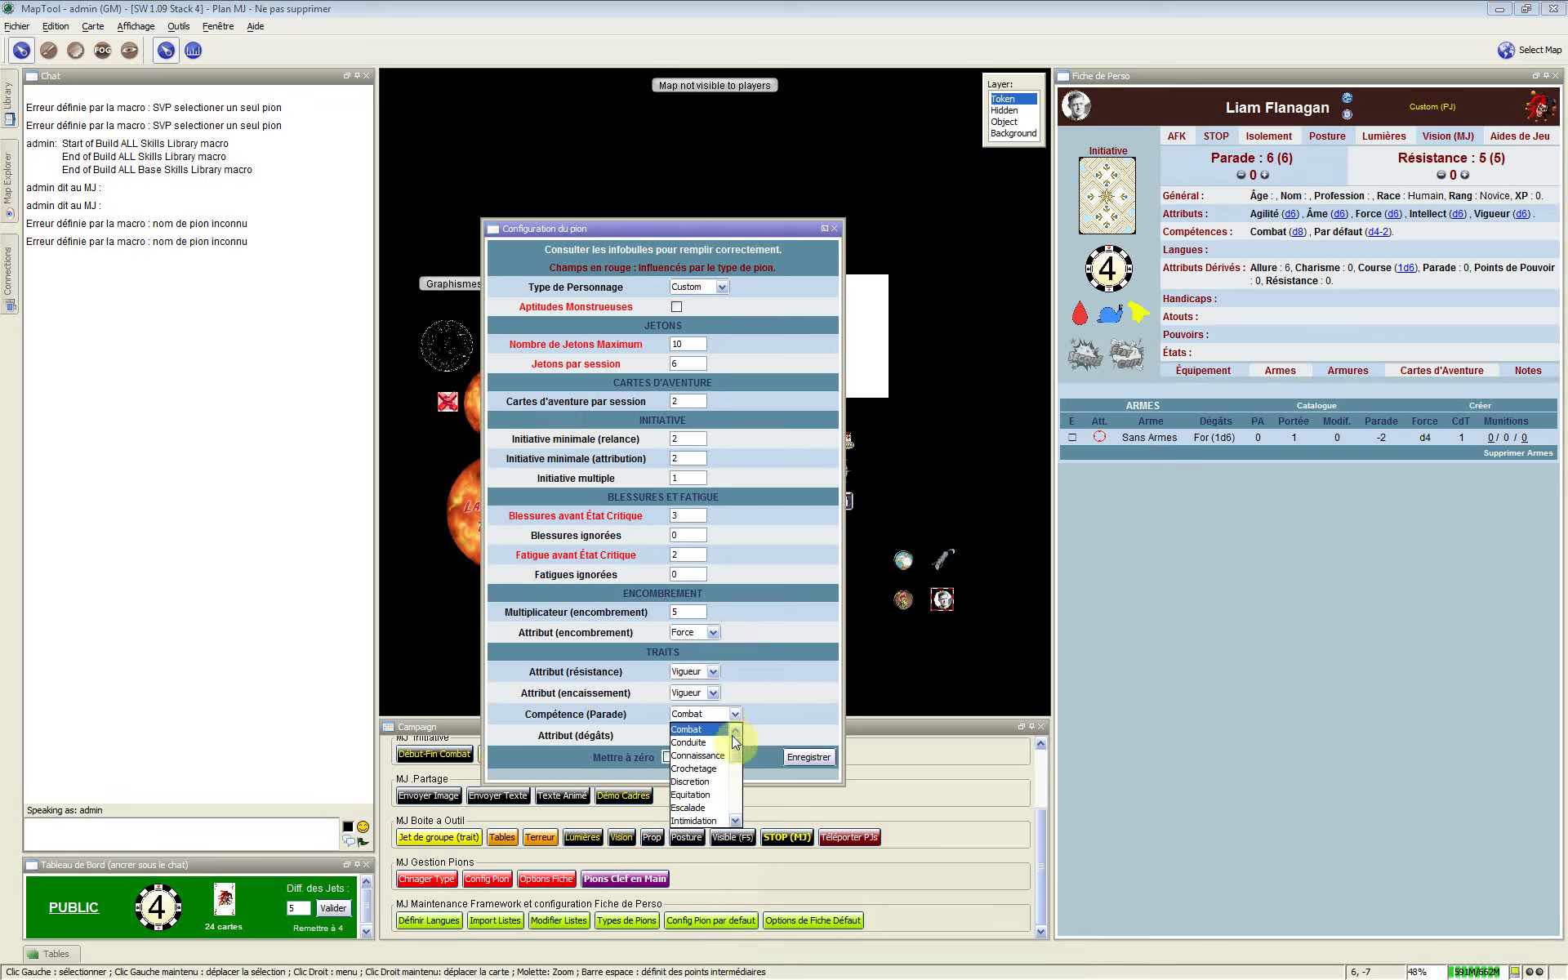
pyautogui.click(749, 720)
pyautogui.click(759, 712)
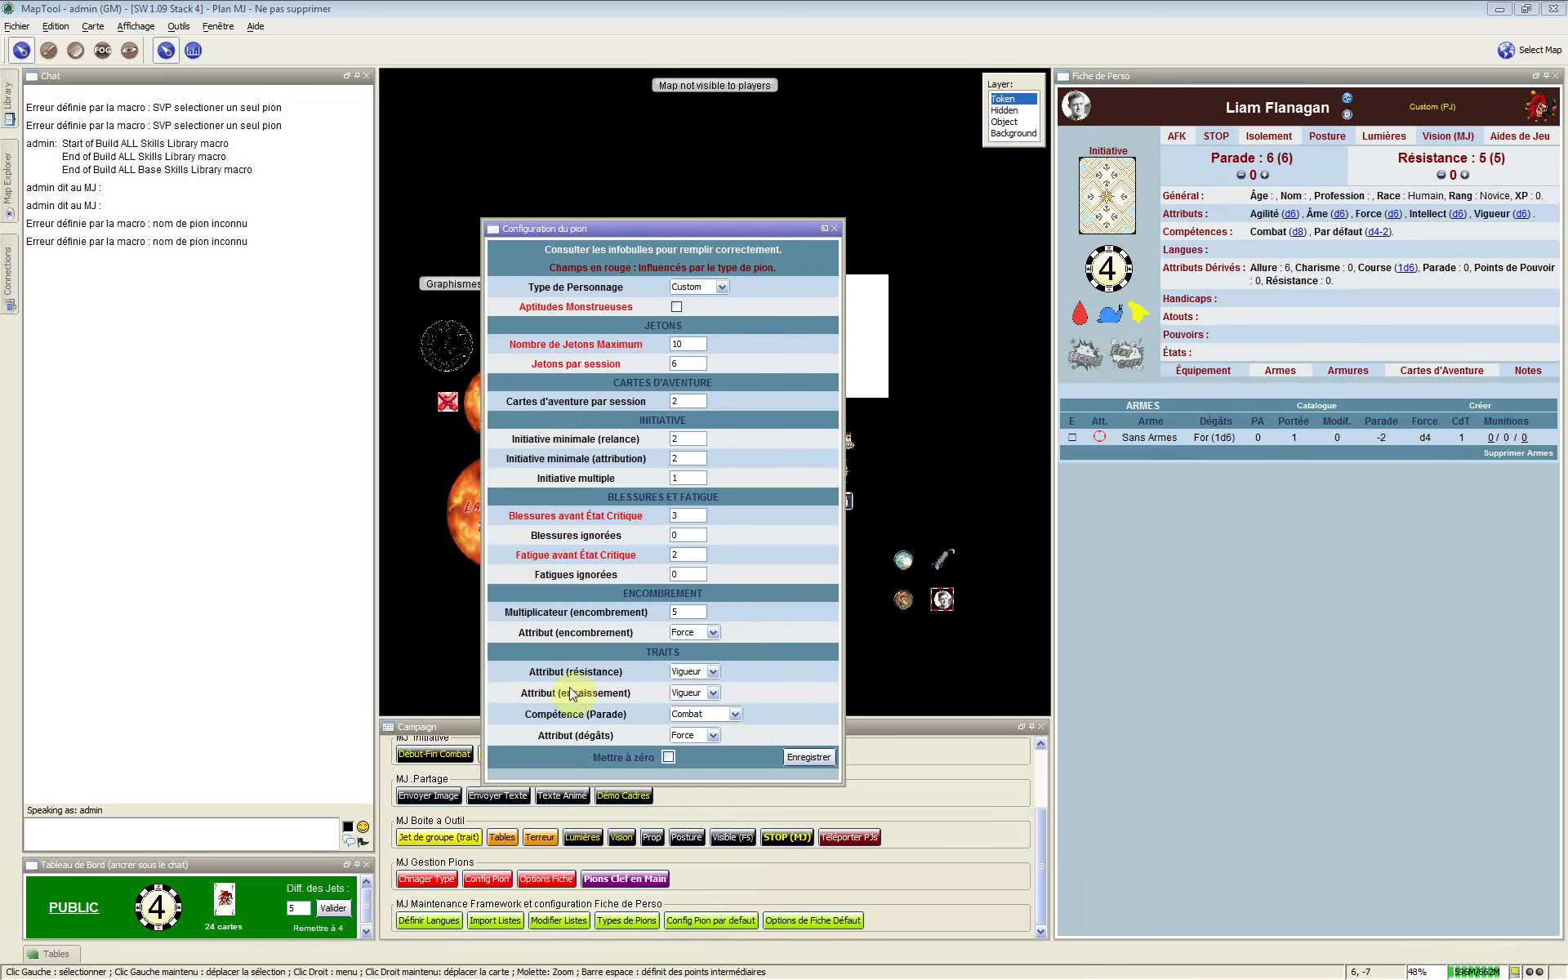
# Read the explanations of the encumbrance and resistance settings, recheck the Attribut (encombrement) choices keeping Force, and close the token configuration
pyautogui.moveTo(560, 635)
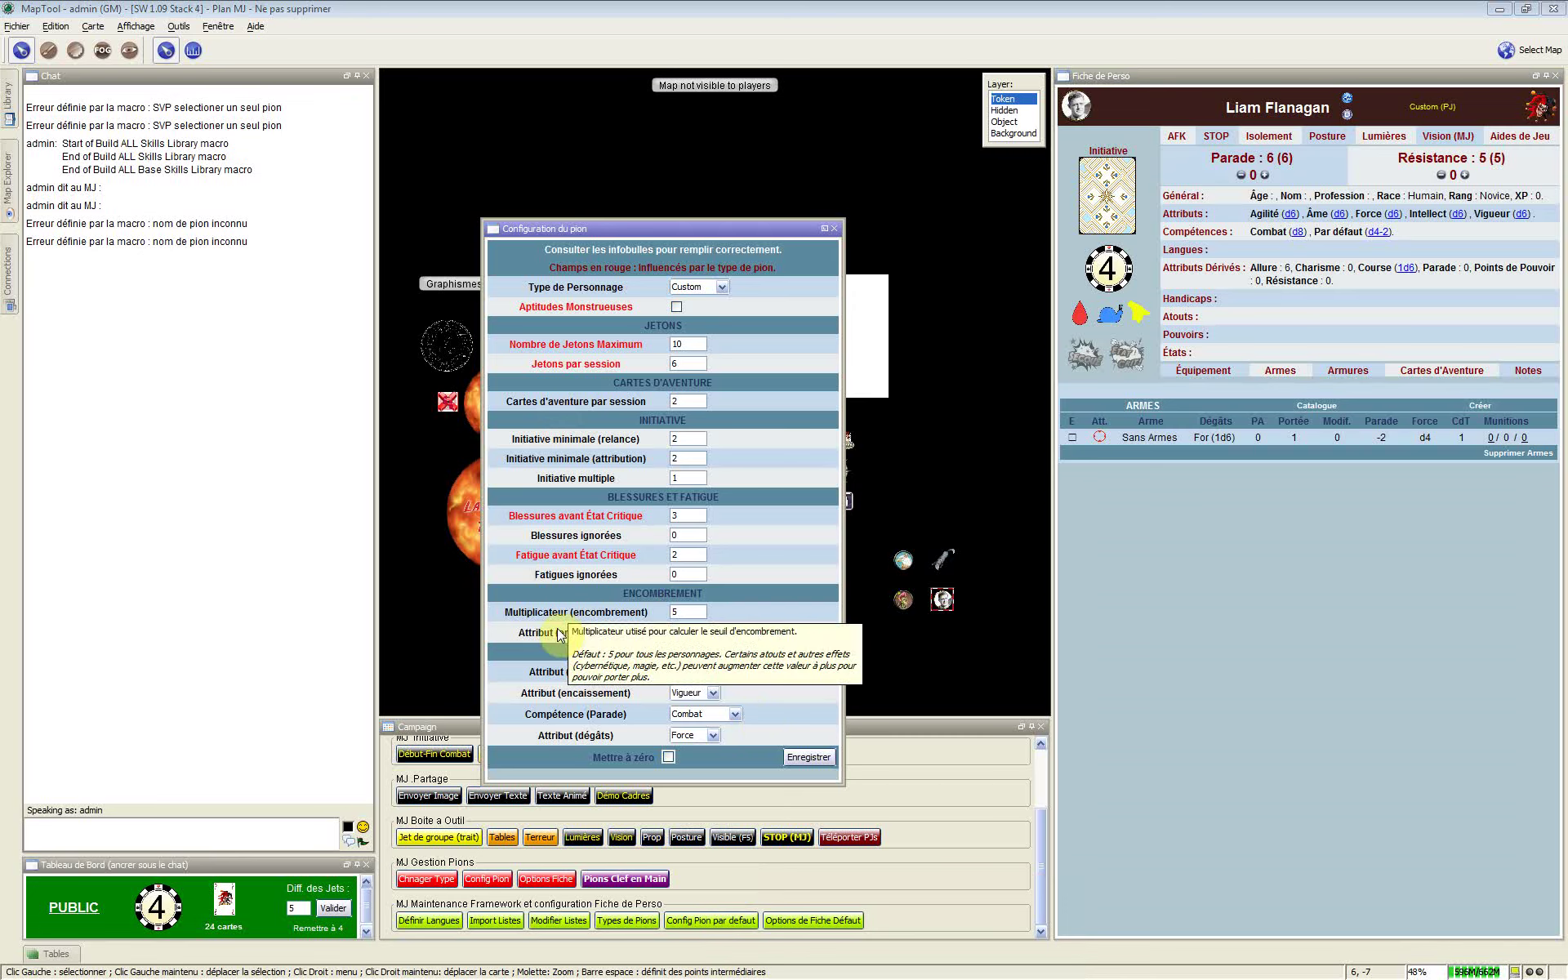
pyautogui.moveTo(553, 684)
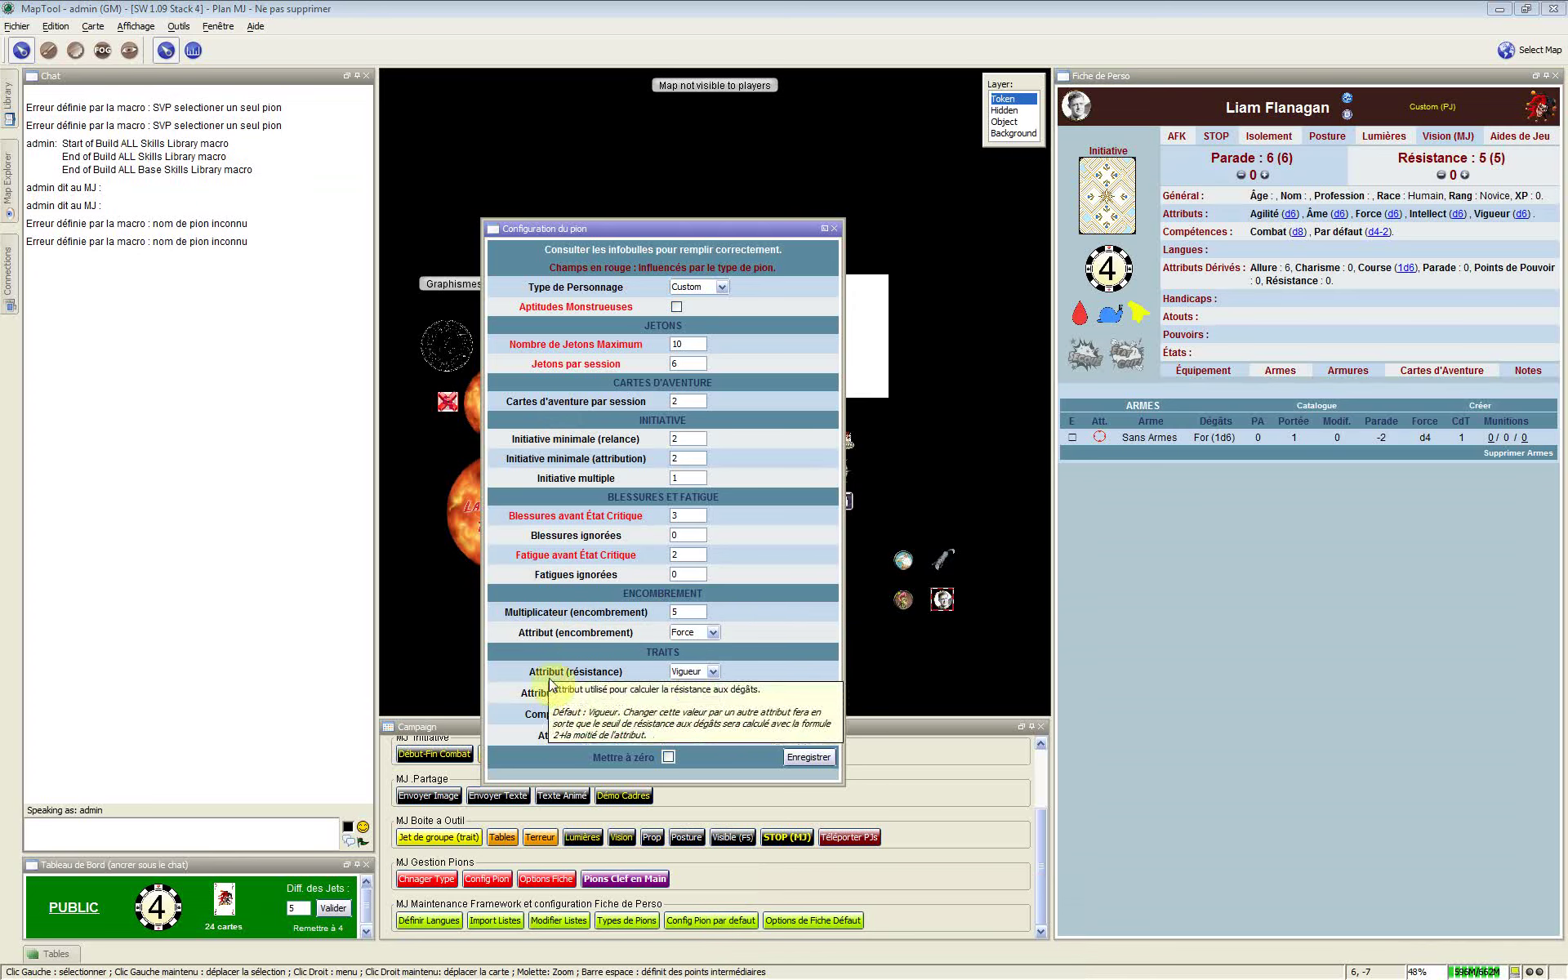
pyautogui.moveTo(562, 735)
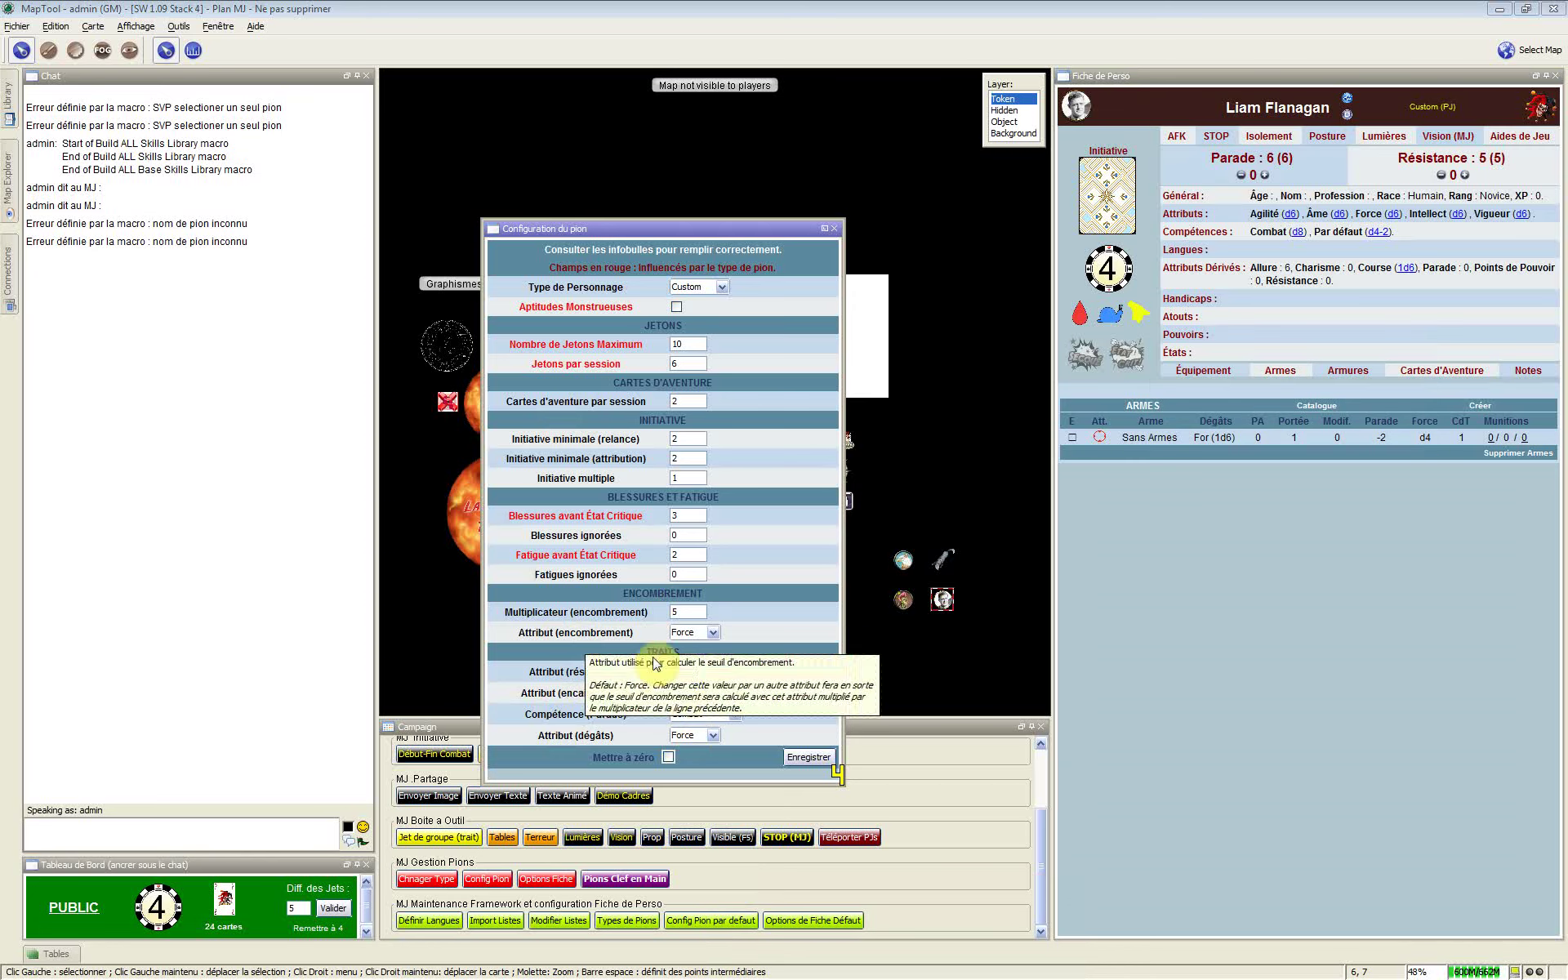
pyautogui.click(716, 631)
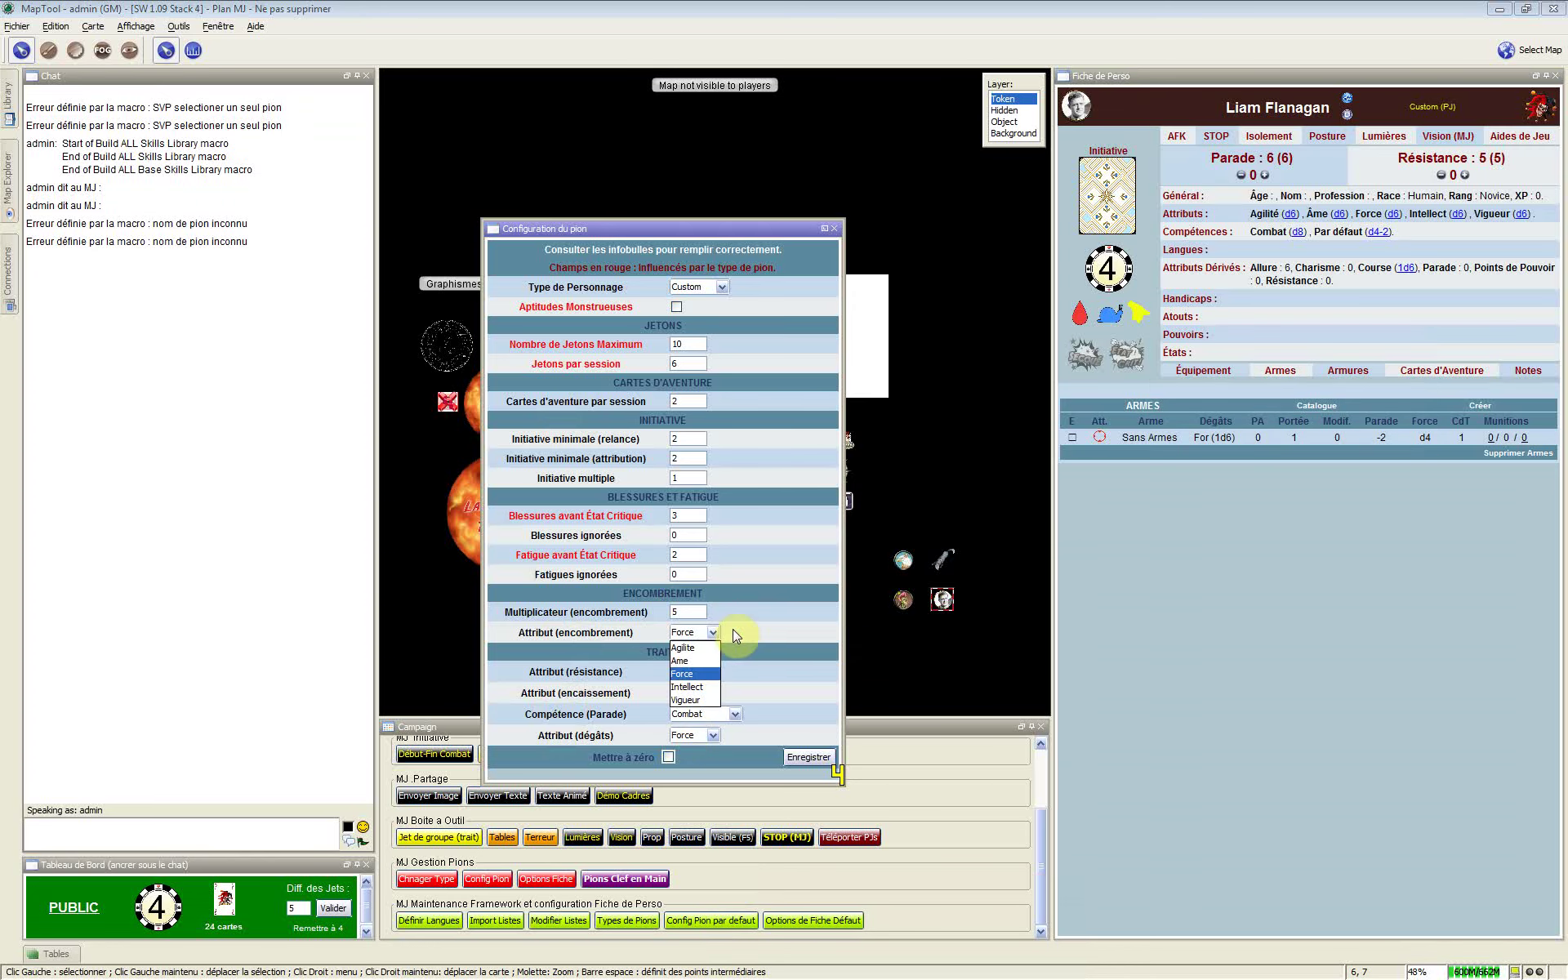
pyautogui.click(733, 630)
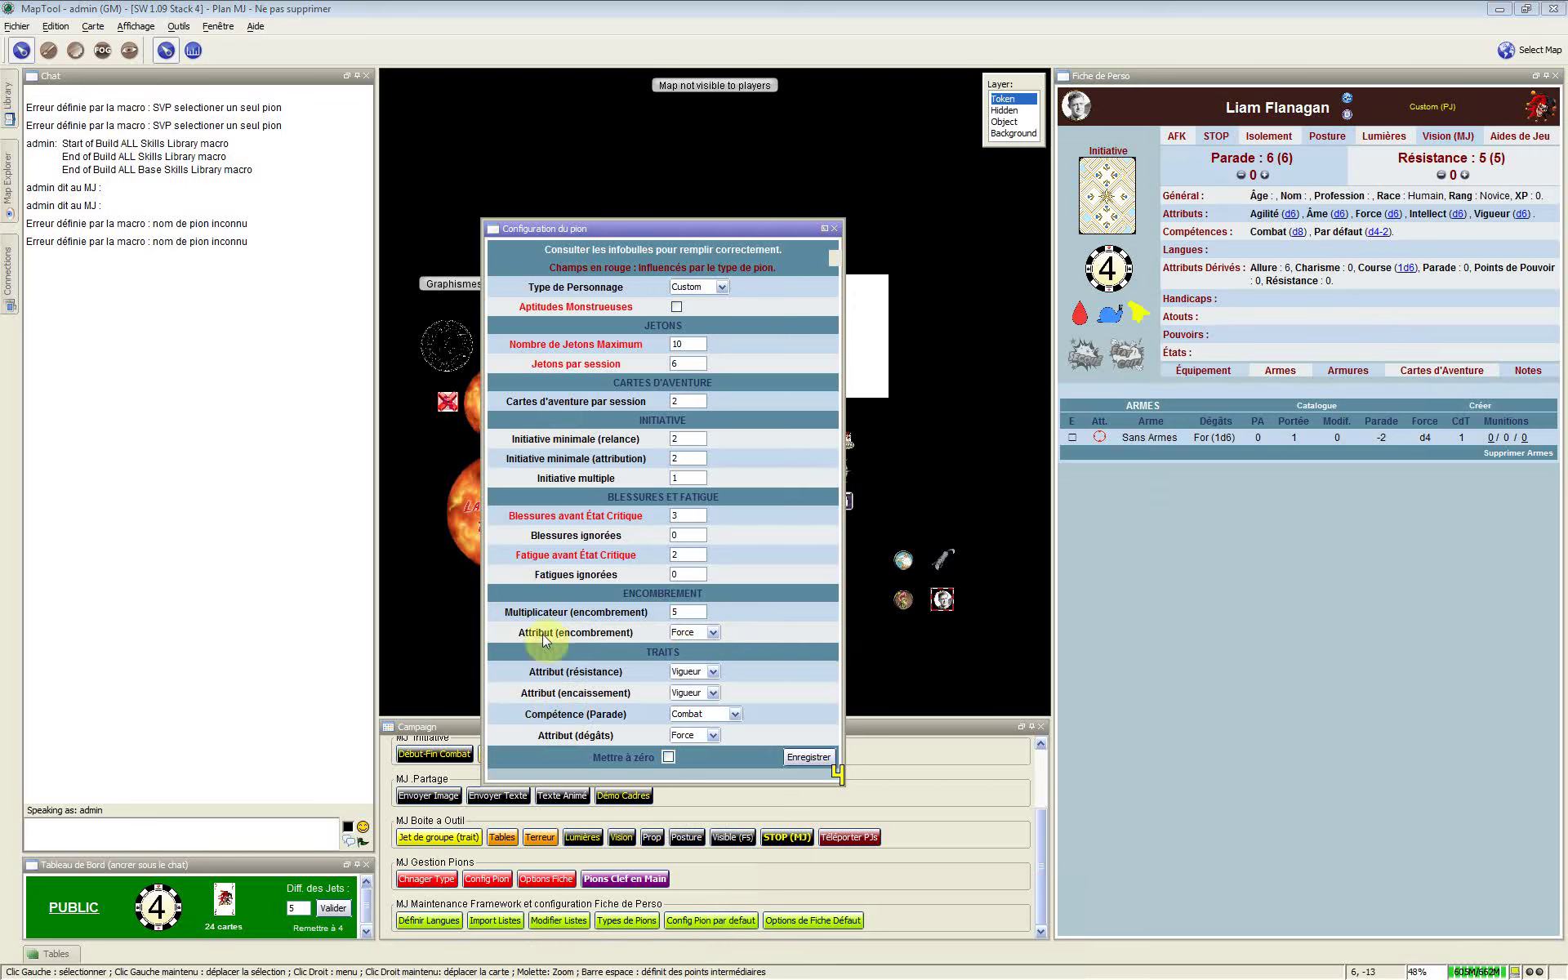
pyautogui.click(714, 634)
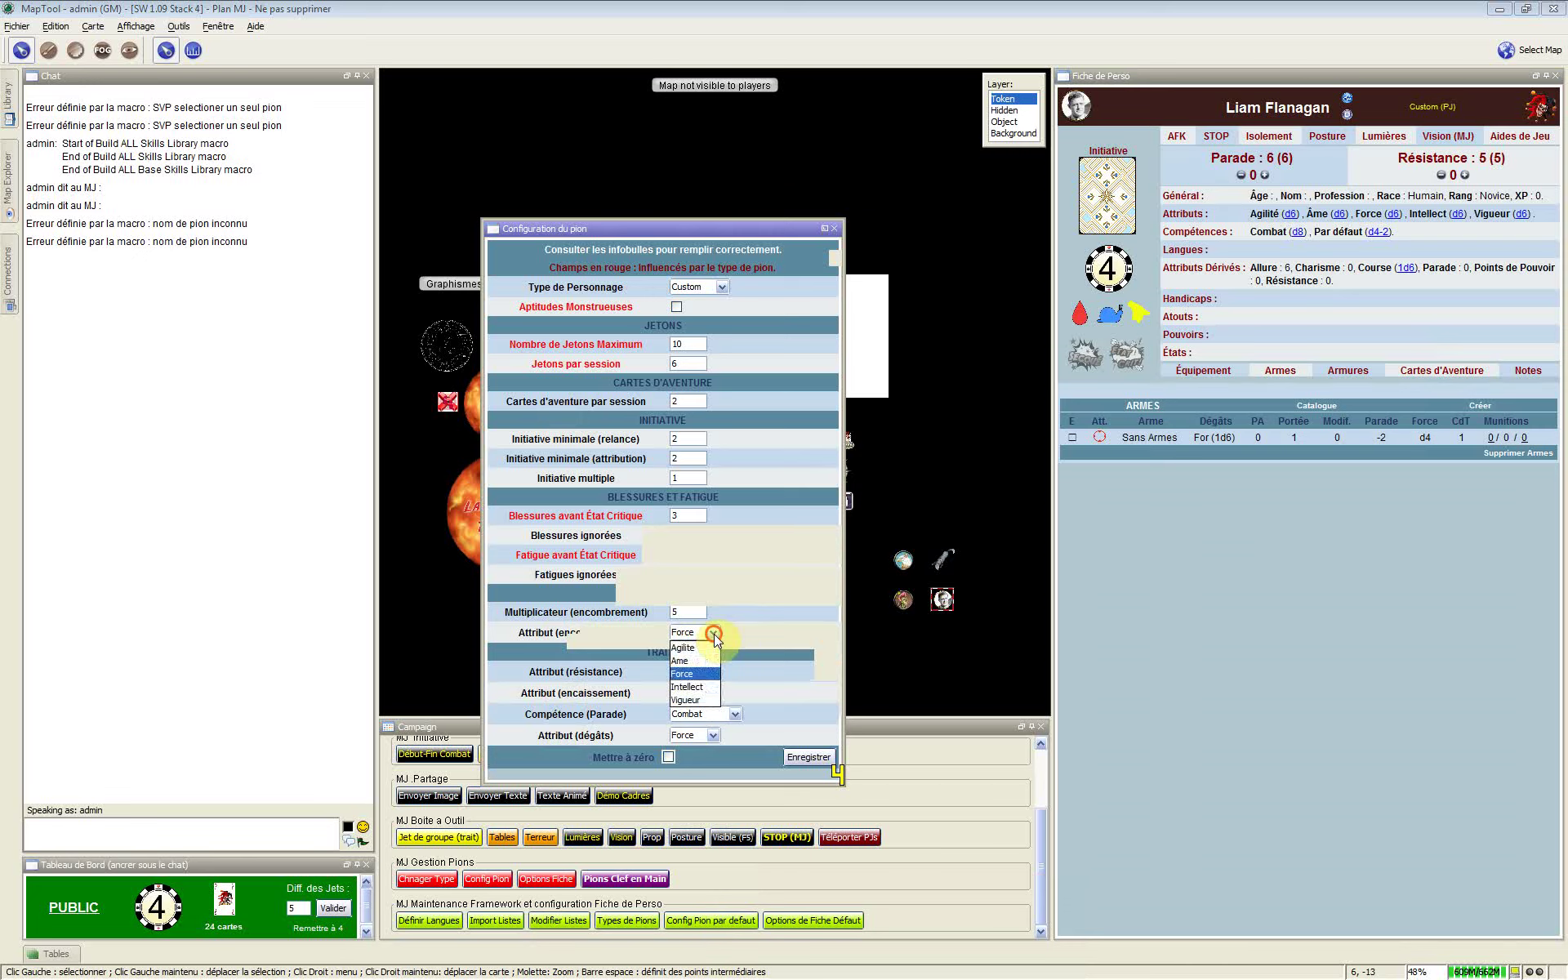
pyautogui.click(672, 674)
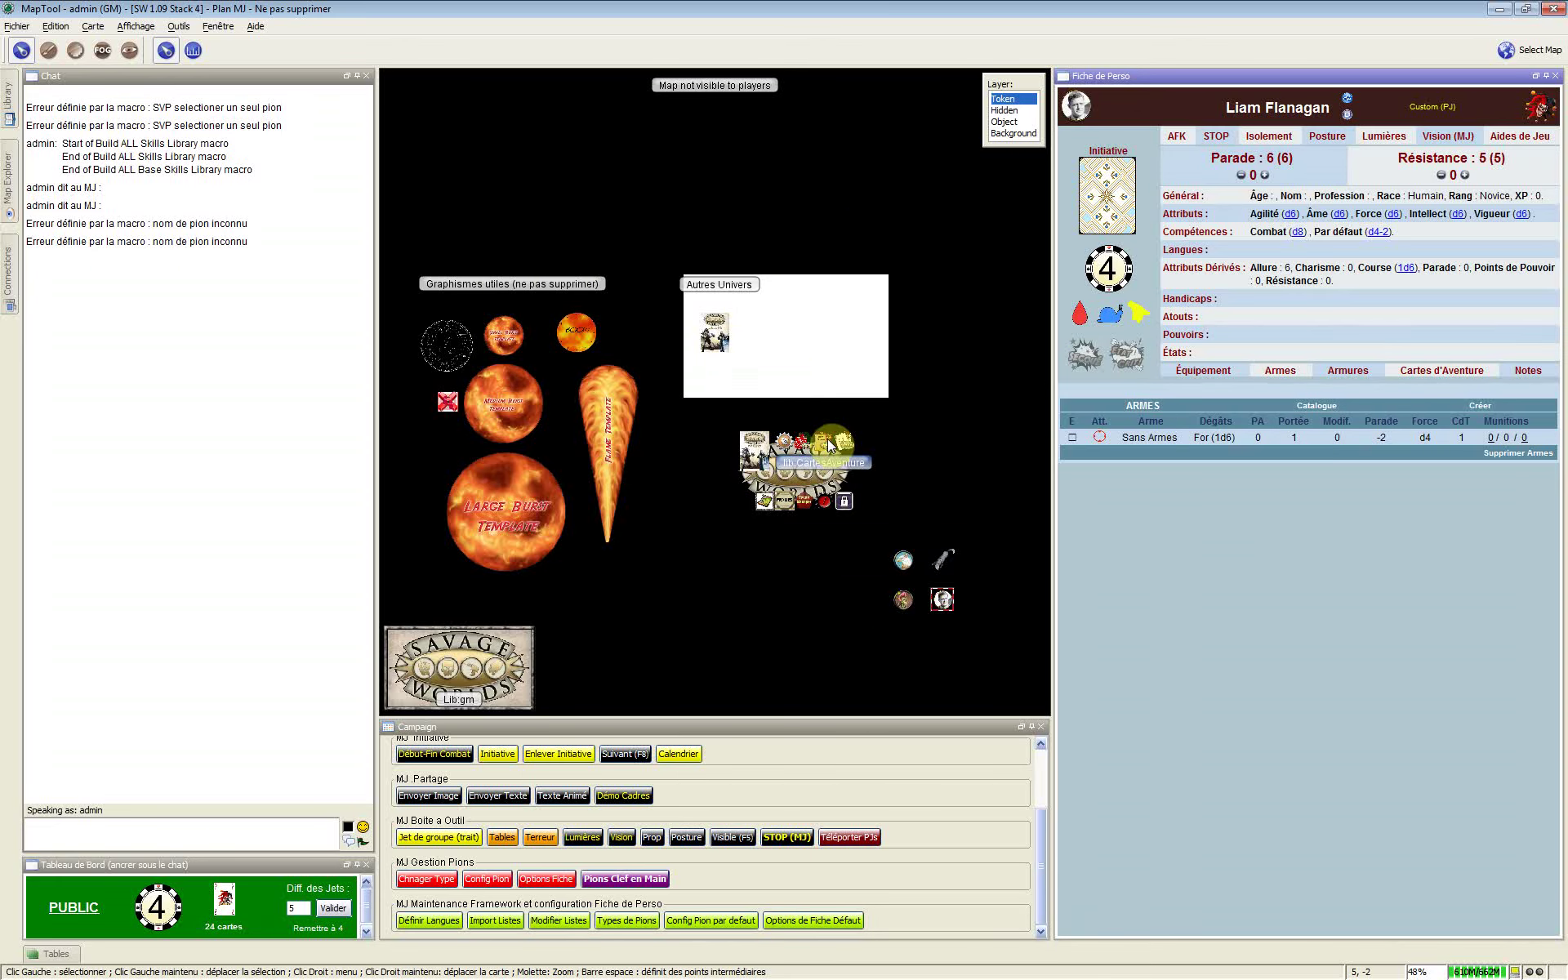
# Open the universe's default token configuration, review its encumbrance and trait settings, and save it
pyautogui.click(707, 923)
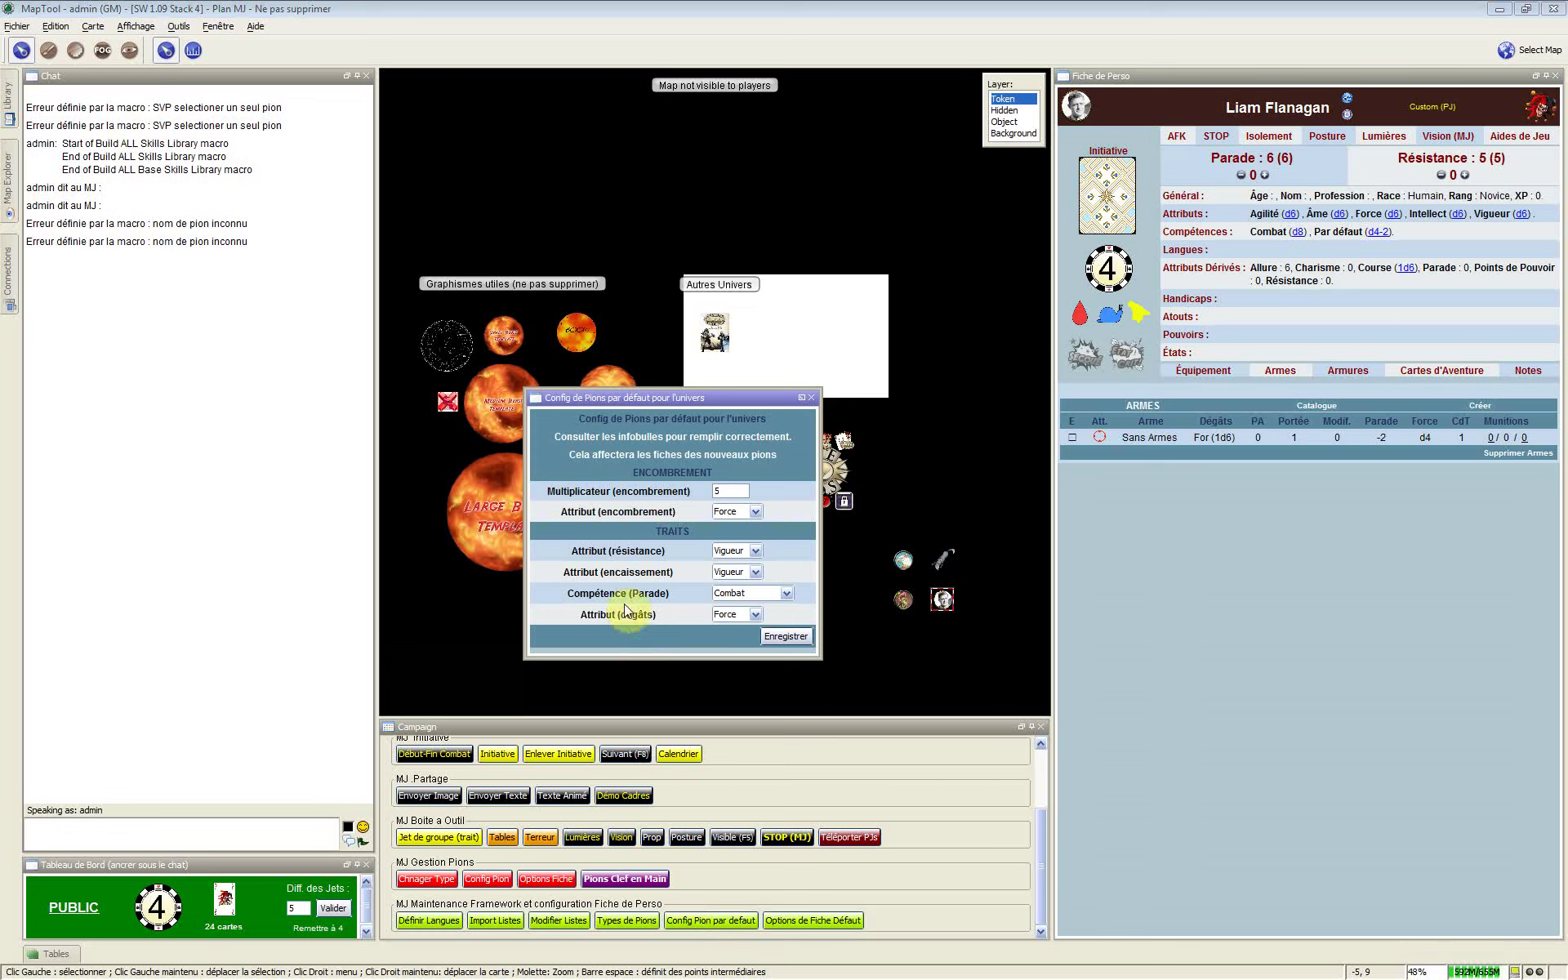
pyautogui.moveTo(655, 615)
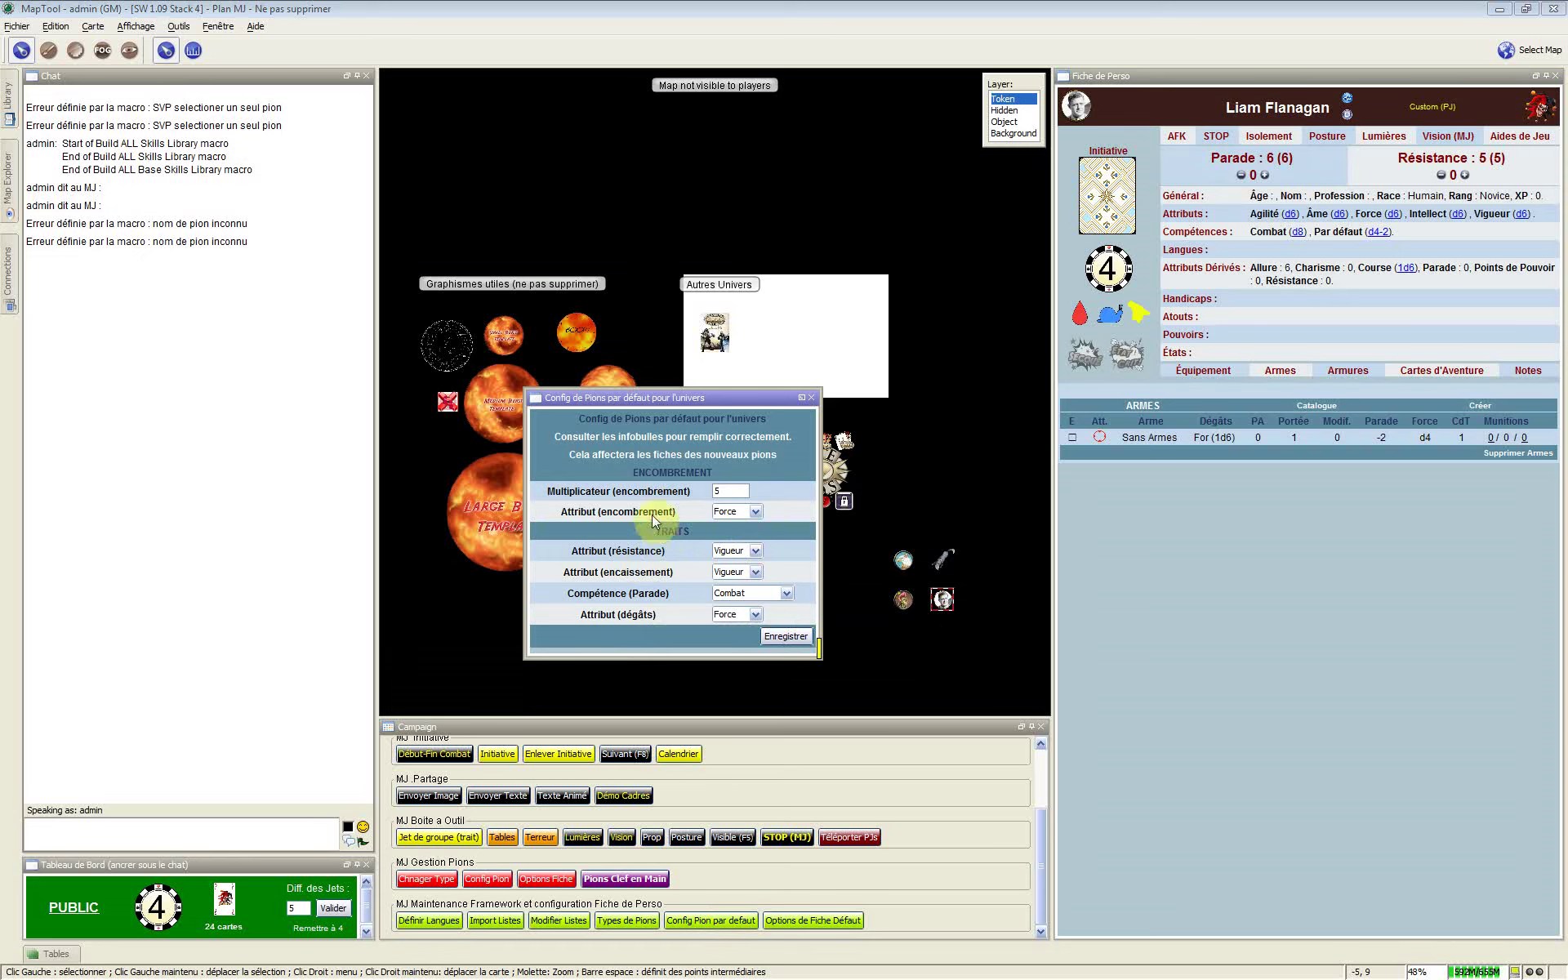
pyautogui.moveTo(631, 501)
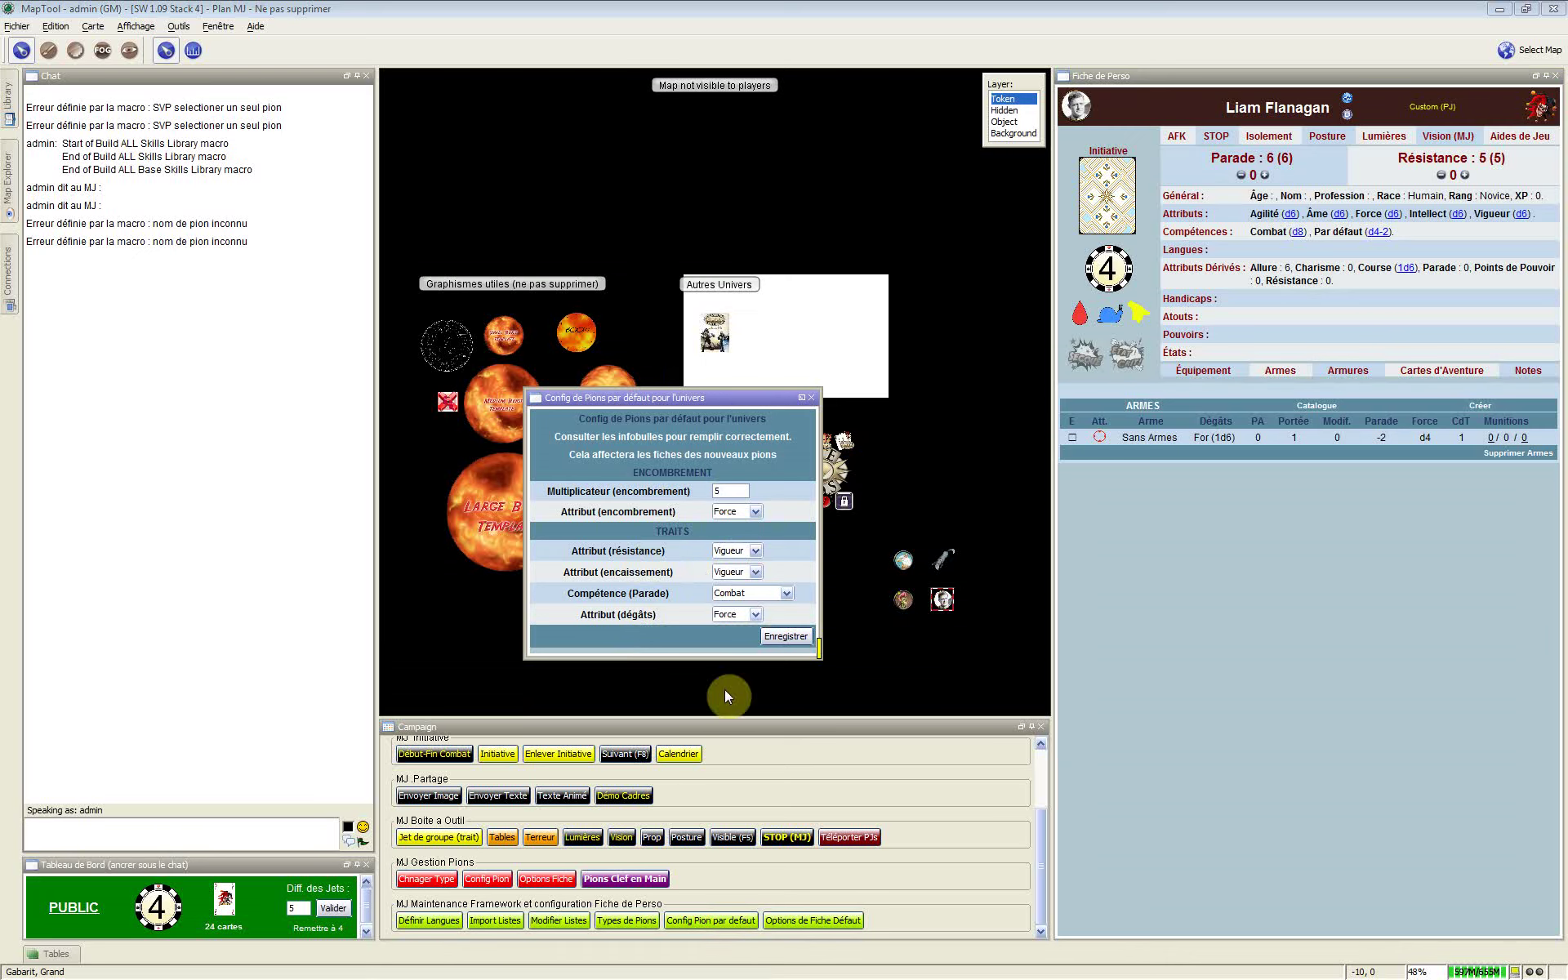
pyautogui.click(781, 638)
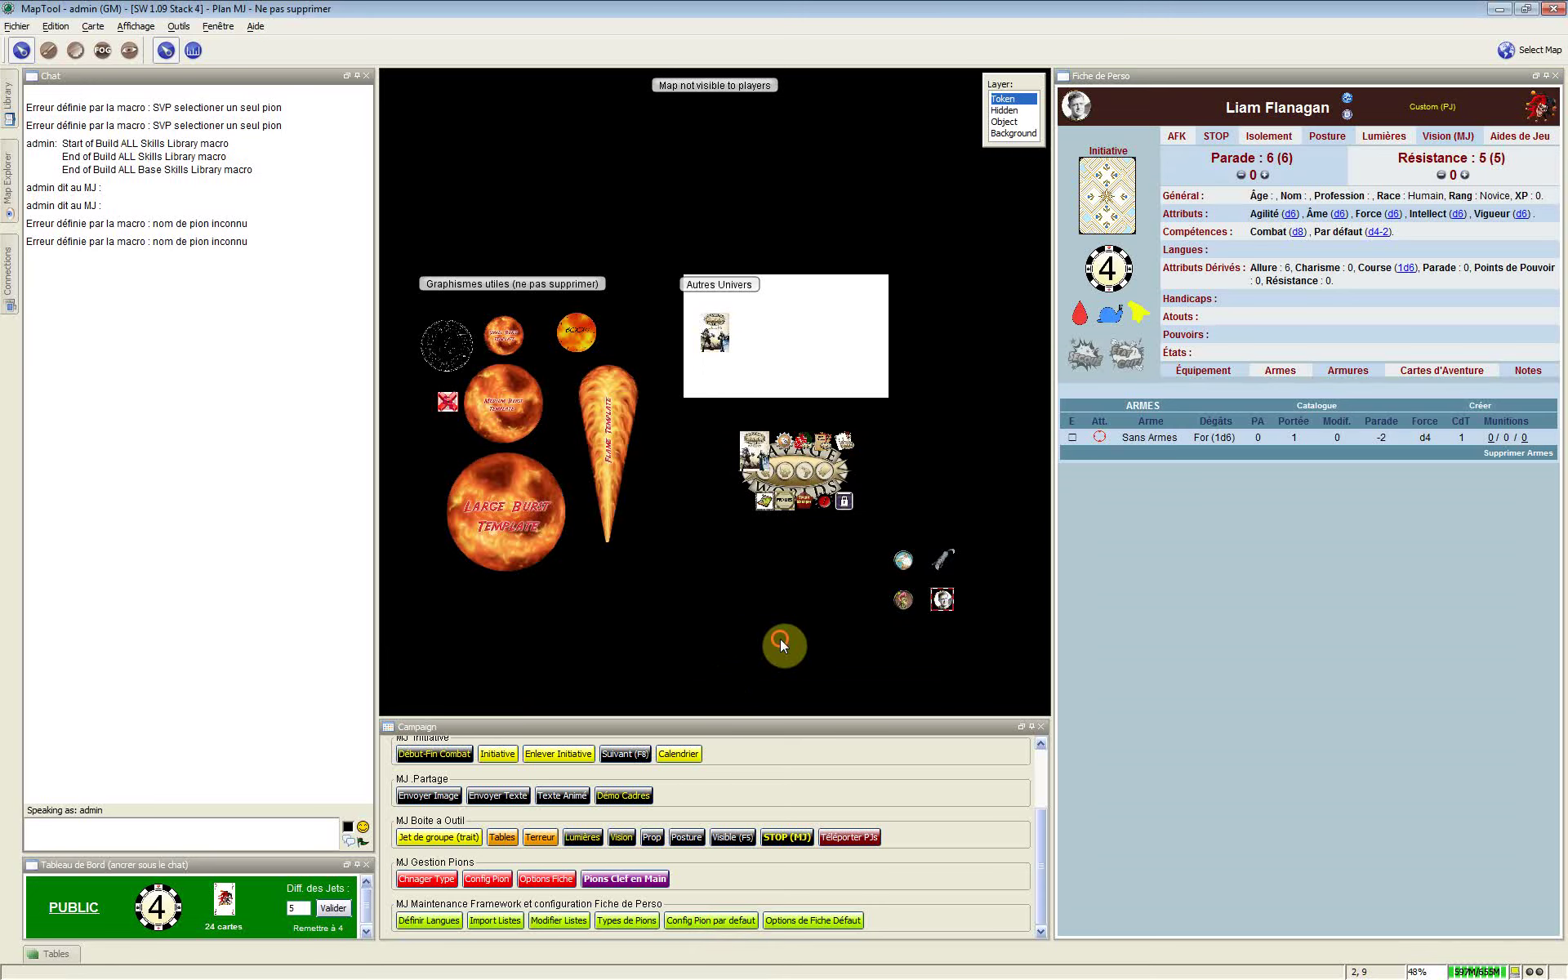
# Reopen the selected token's configuration, enable Mettre à zéro and try the Joker PJ character type
pyautogui.click(1347, 98)
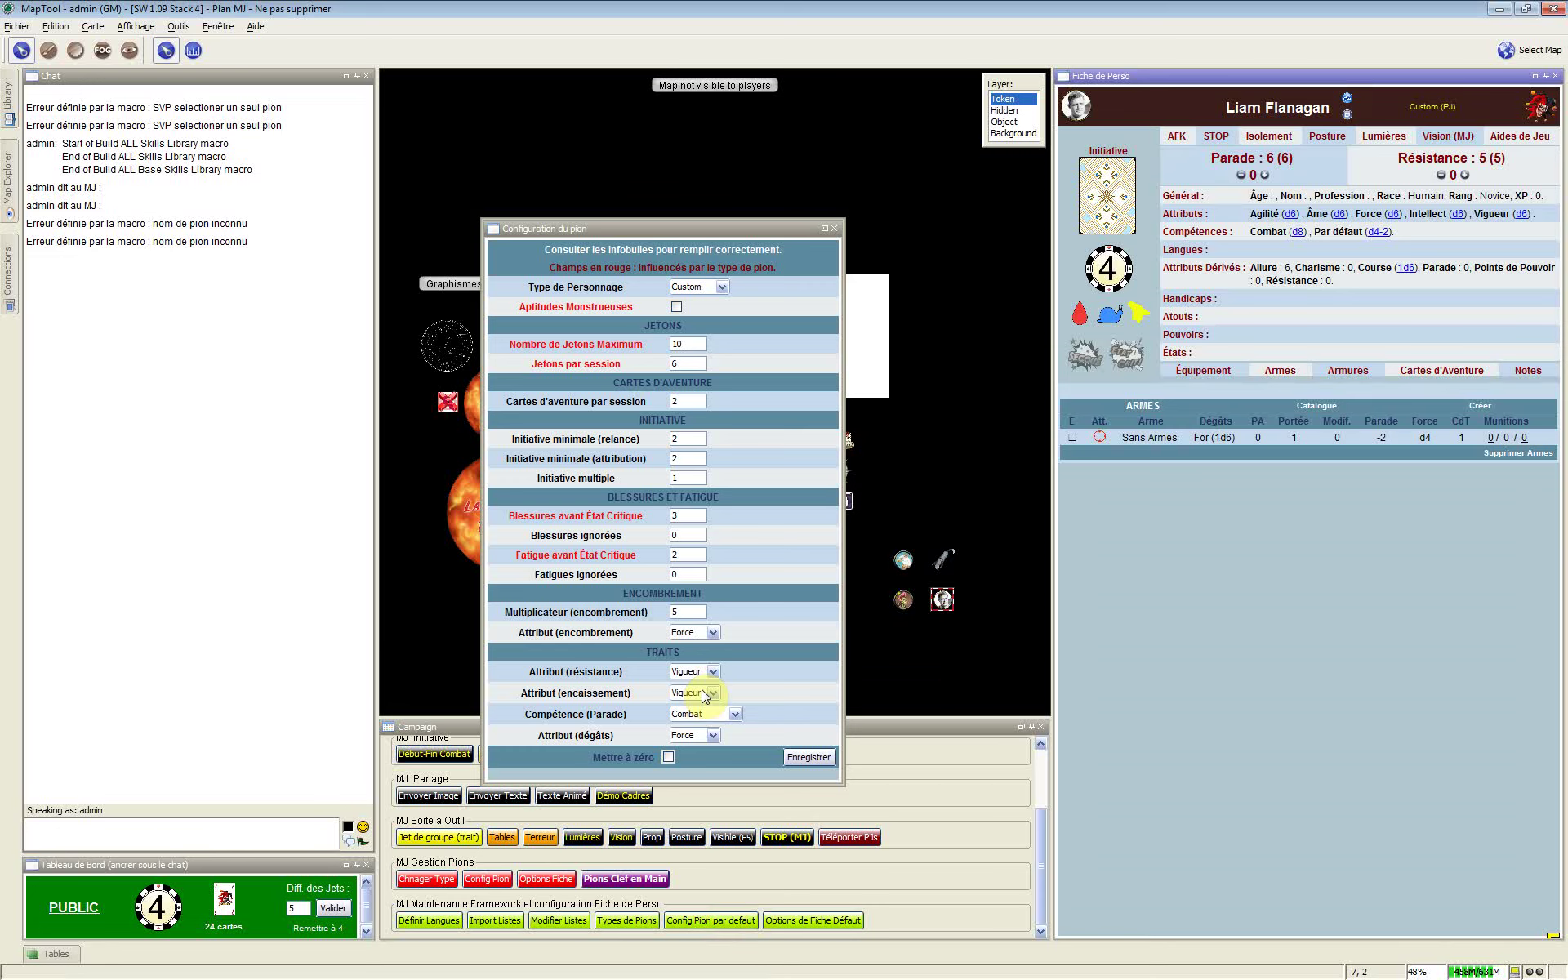
pyautogui.click(668, 757)
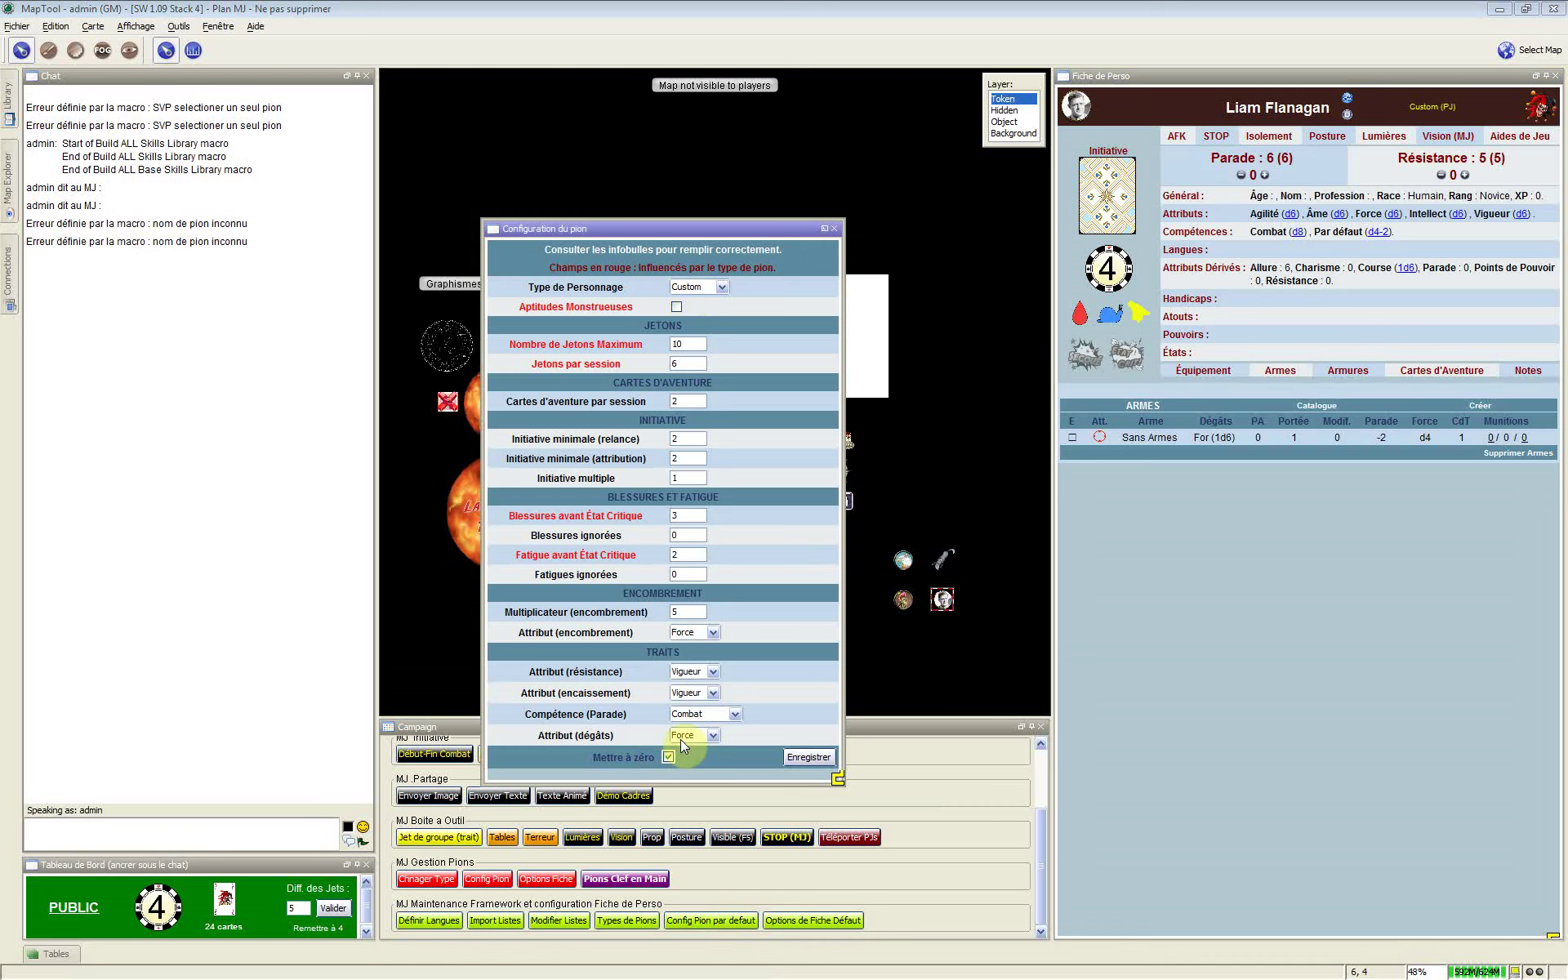
pyautogui.click(679, 610)
pyautogui.moveTo(574, 562)
pyautogui.click(723, 288)
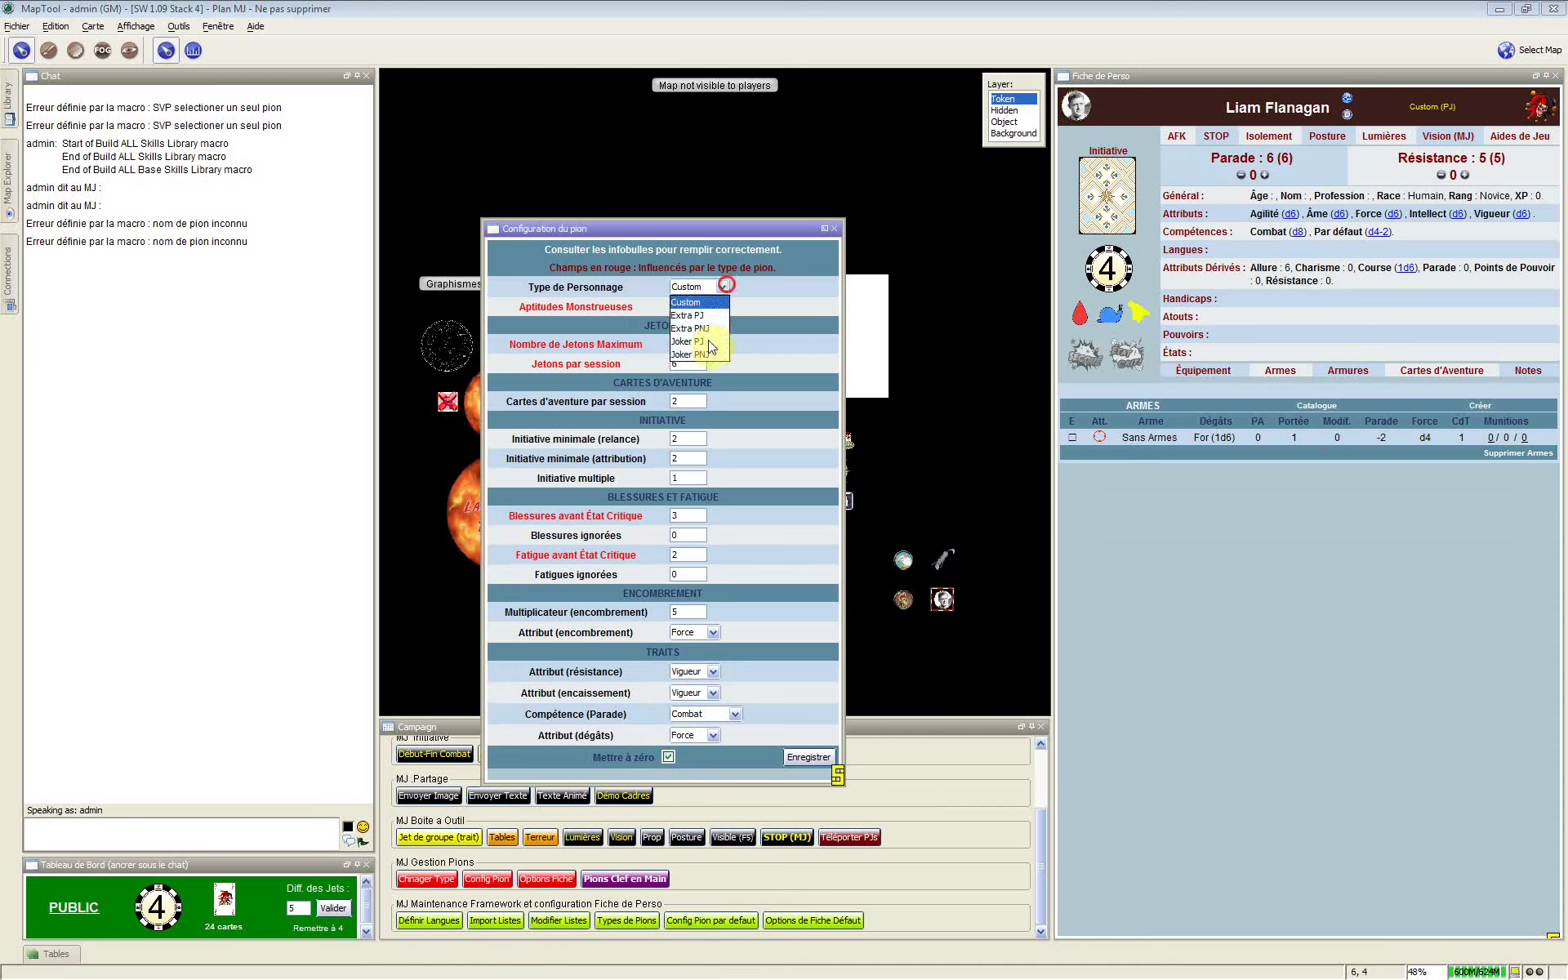
pyautogui.click(711, 342)
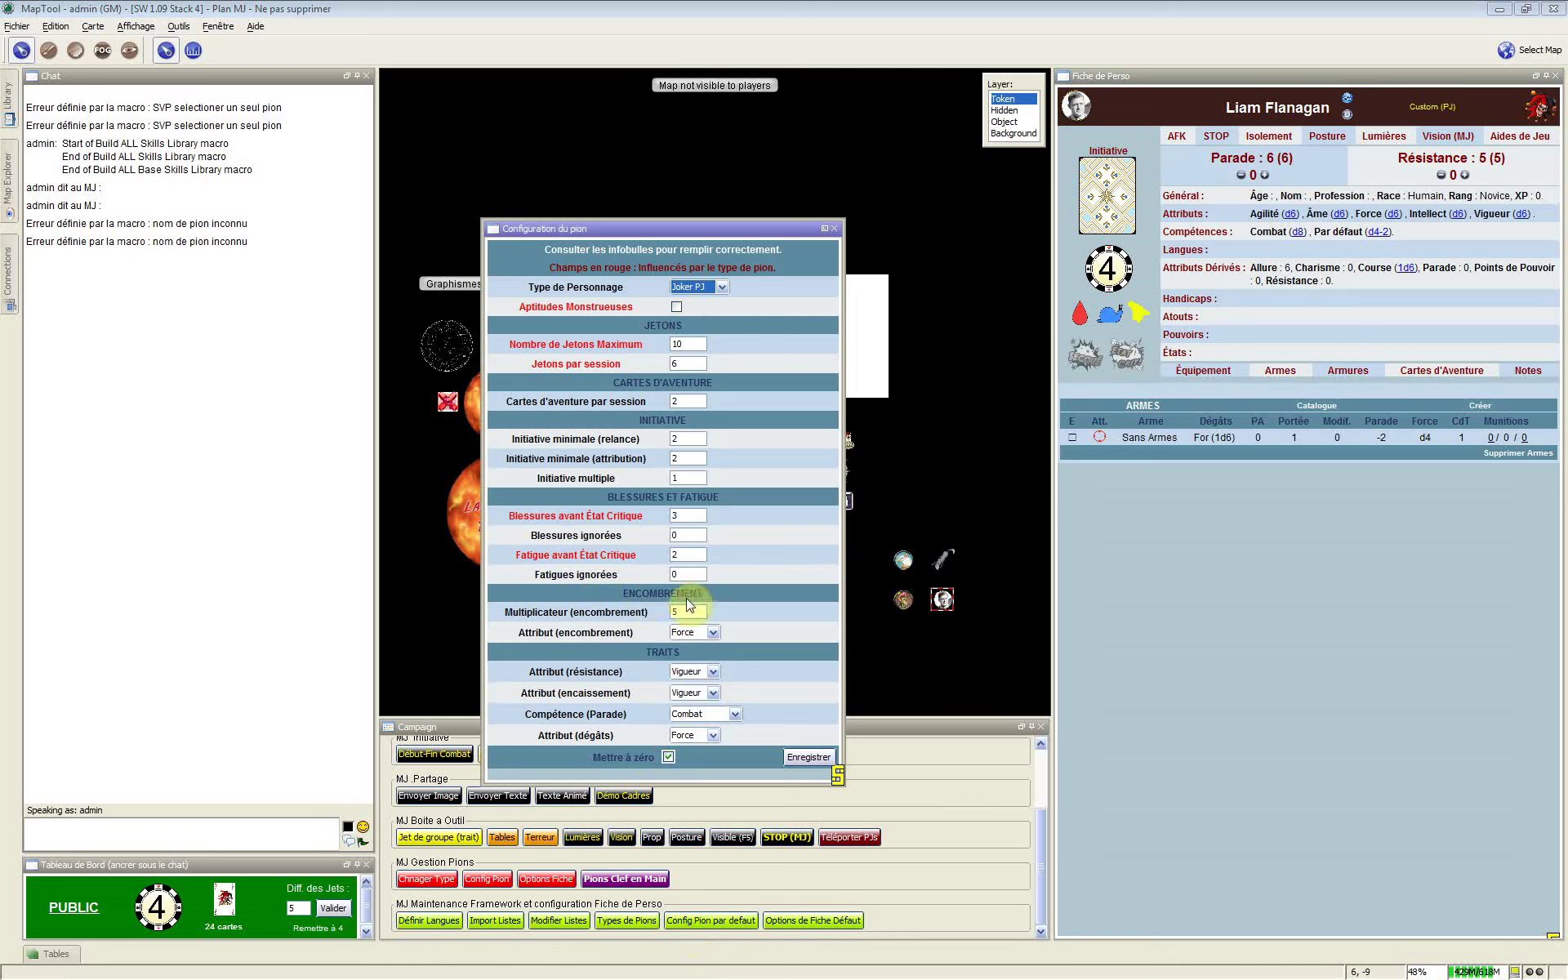
# Disable Mettre à zéro, check the Attribut (résistance) choices, and close the token configuration without saving
pyautogui.click(668, 758)
pyautogui.click(697, 673)
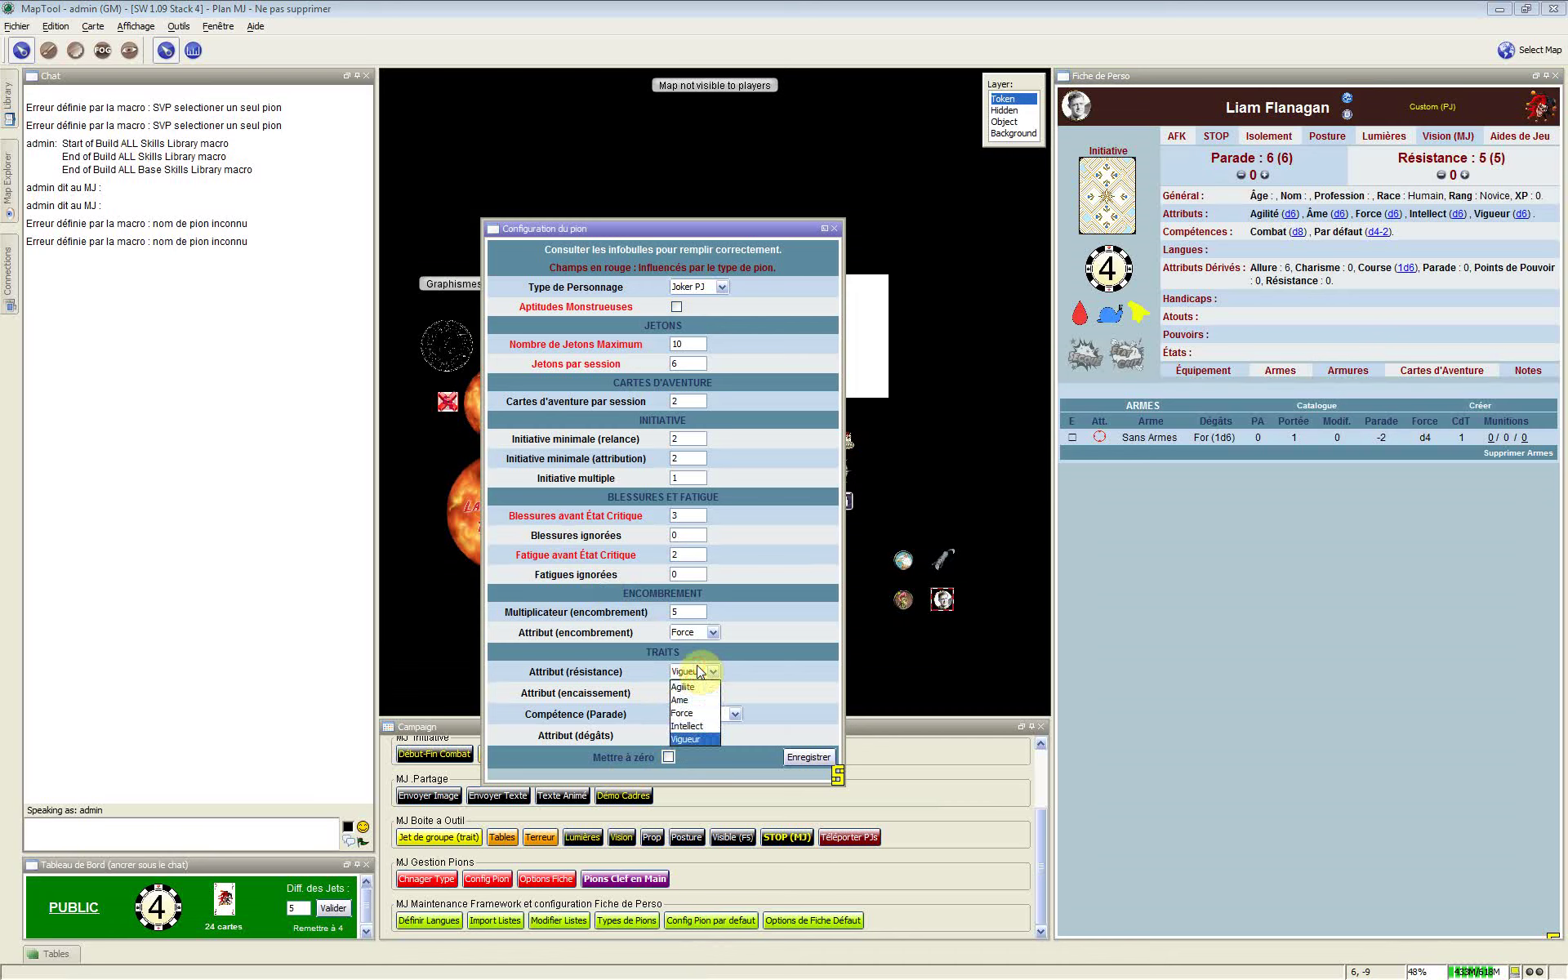
pyautogui.click(699, 672)
pyautogui.click(668, 757)
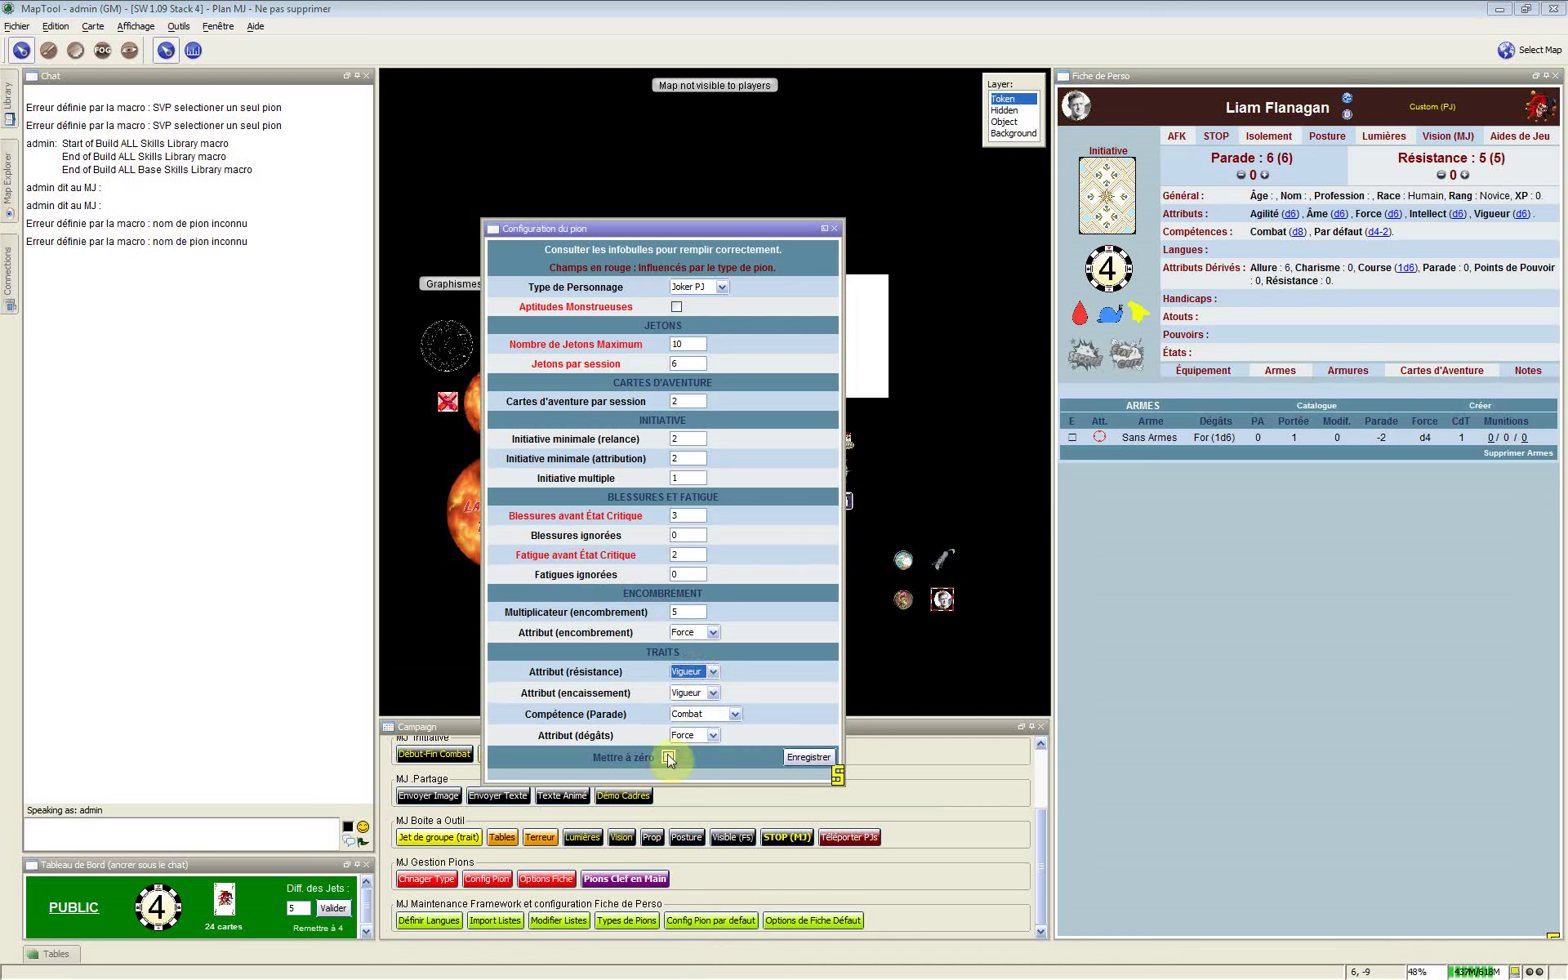
pyautogui.click(574, 673)
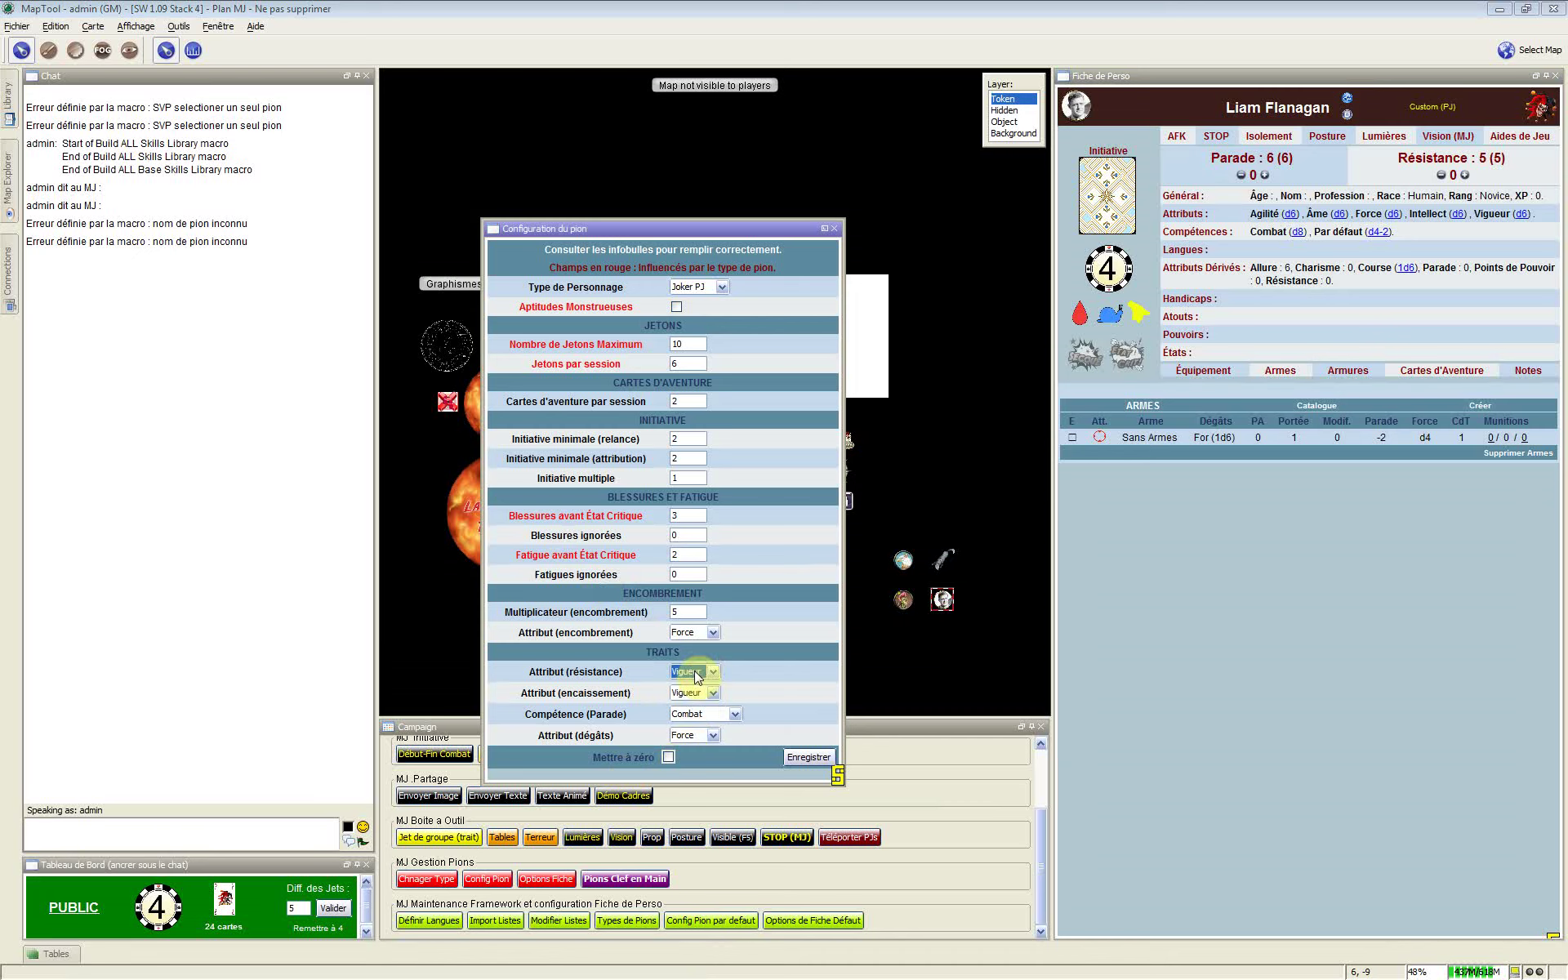
pyautogui.click(834, 228)
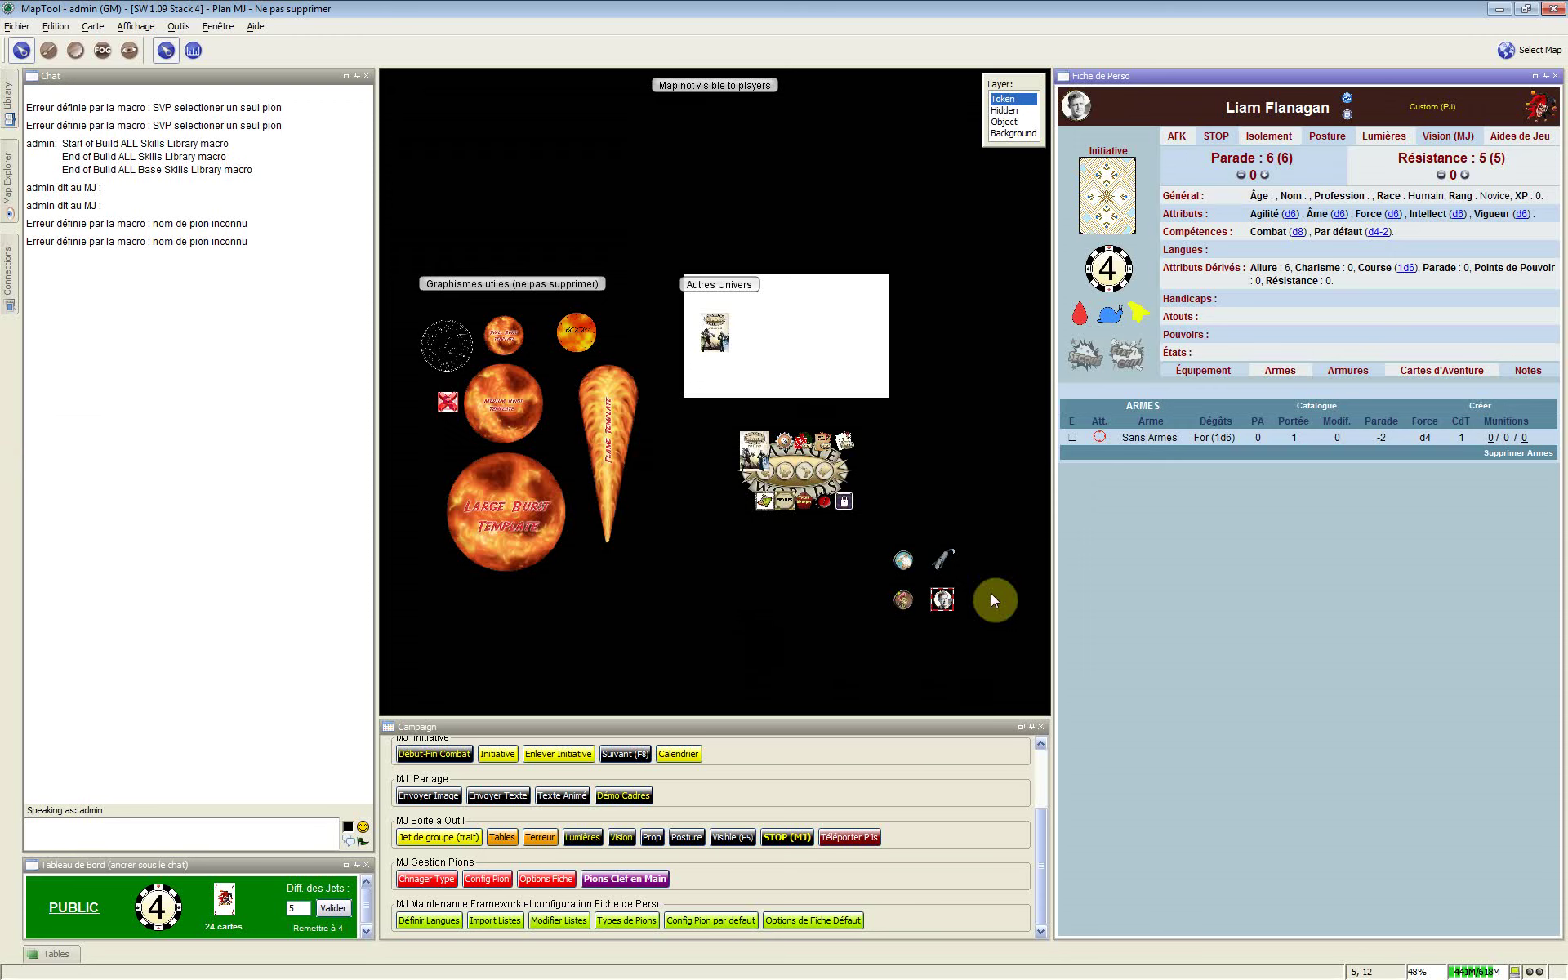
# Select the black-and-white portrait token, try Mettre à zéro in its configuration, and close it without saving
pyautogui.click(943, 600)
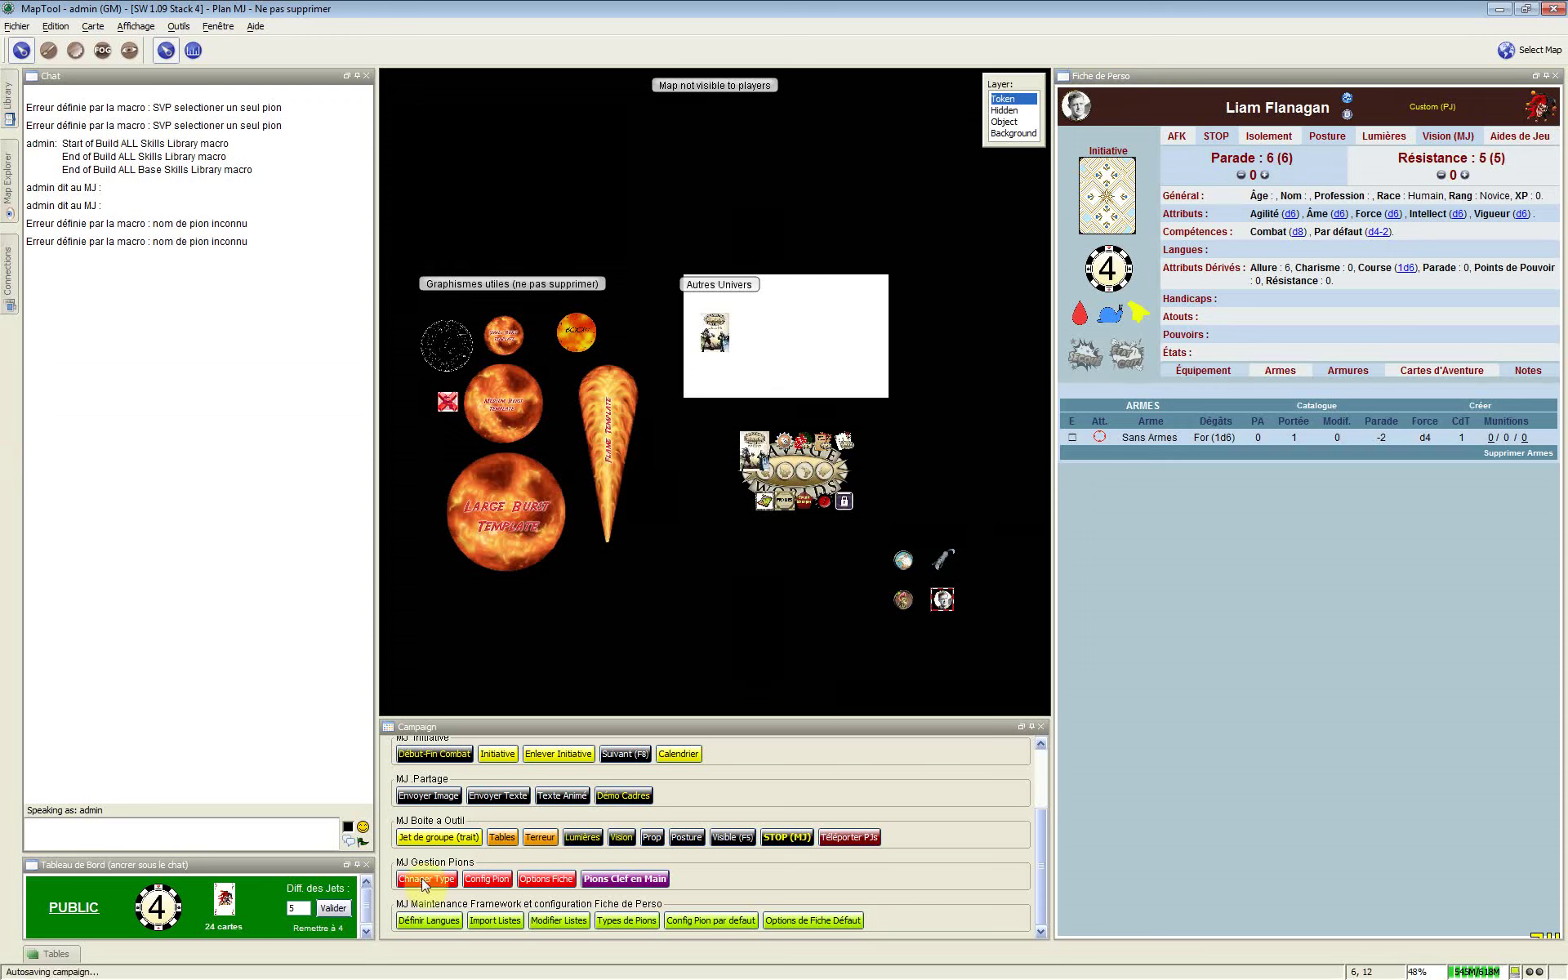
pyautogui.click(502, 880)
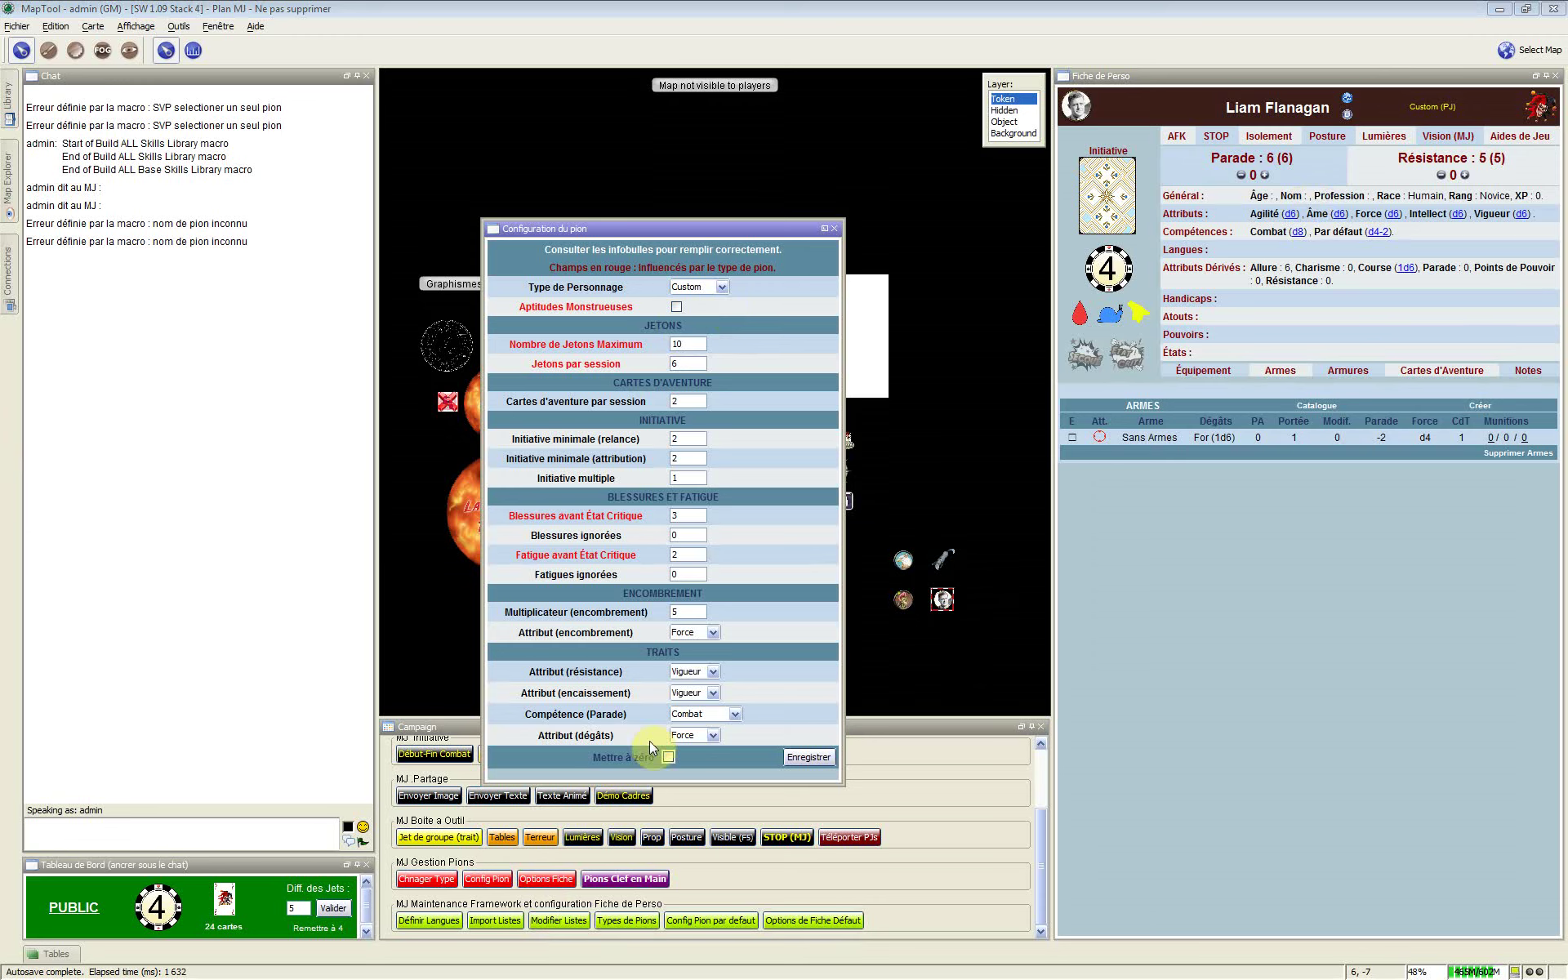
pyautogui.moveTo(944, 607)
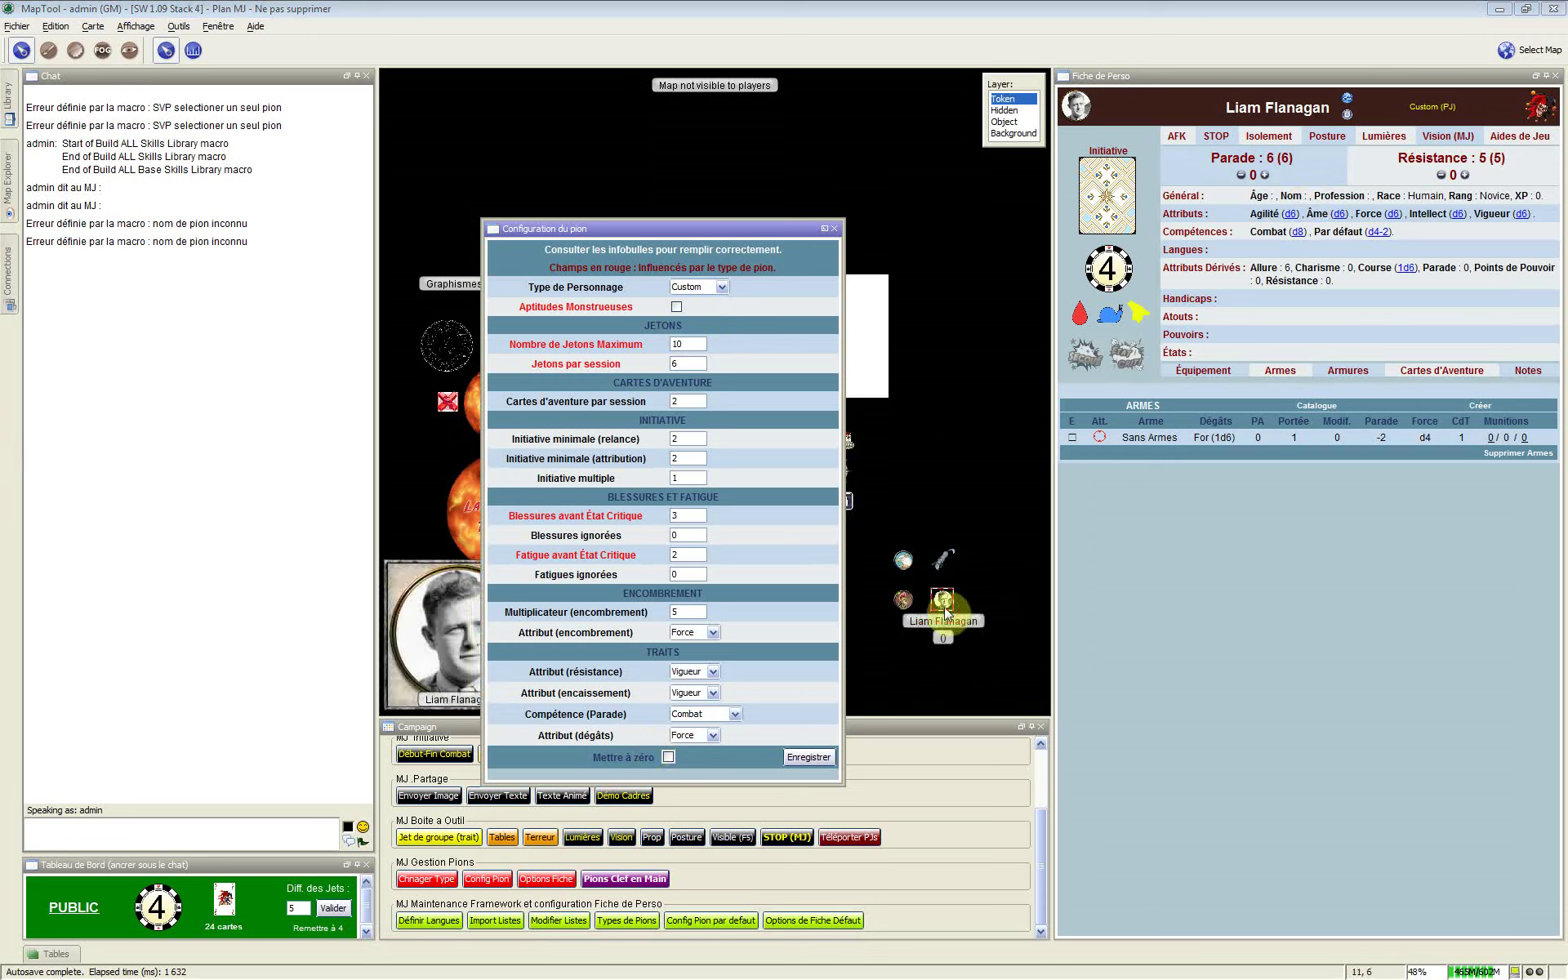
pyautogui.click(668, 757)
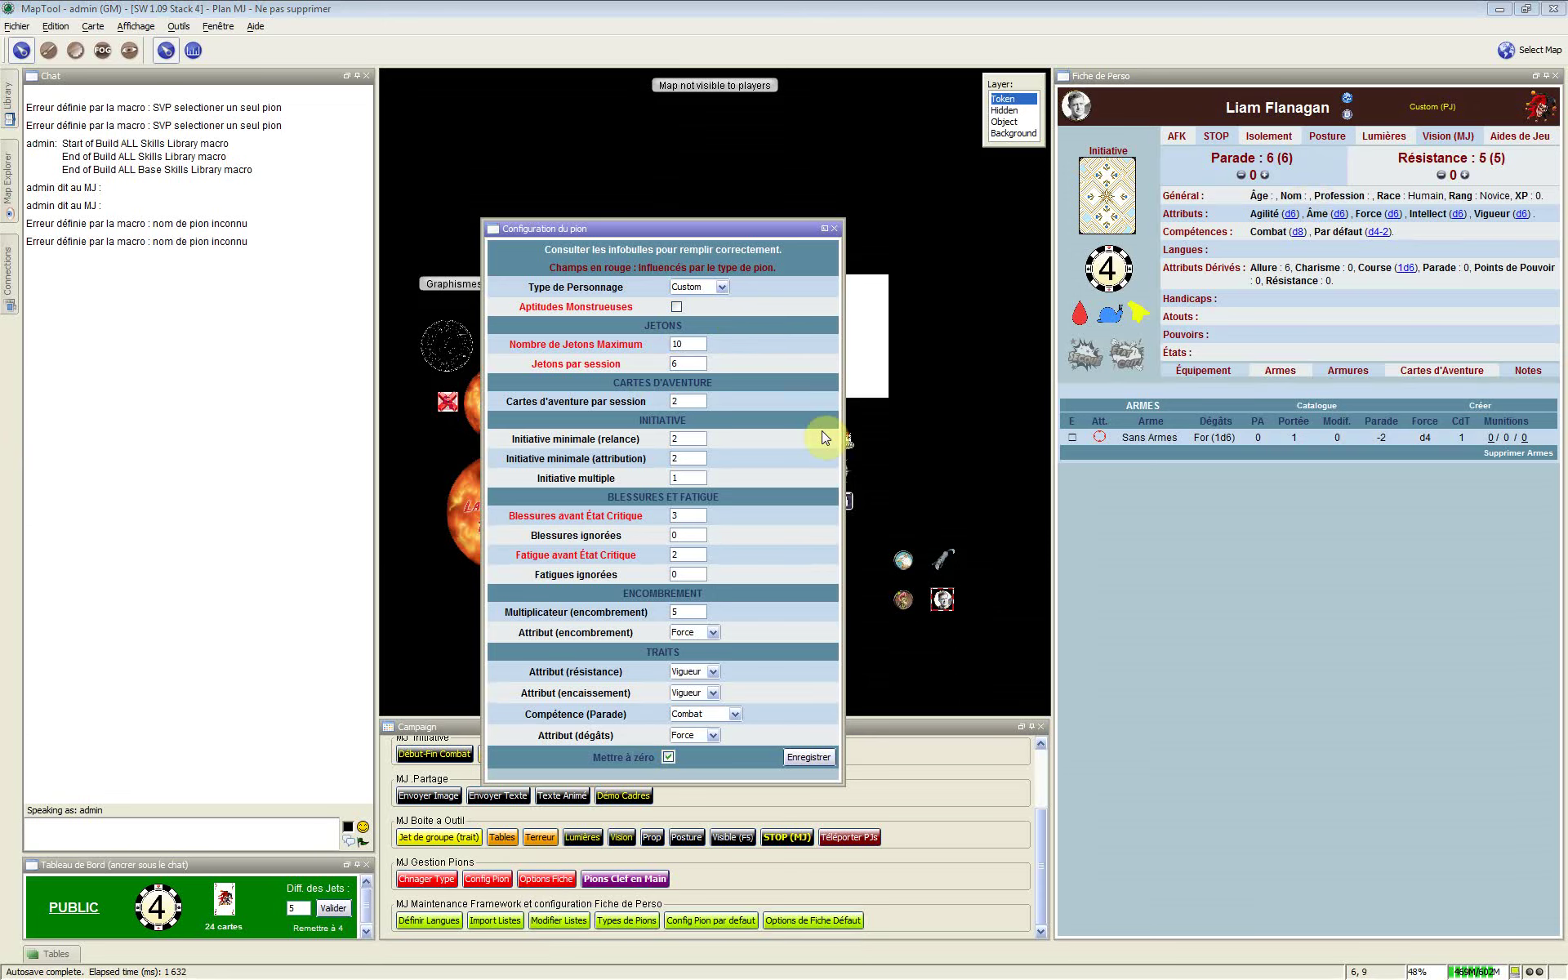
pyautogui.click(835, 228)
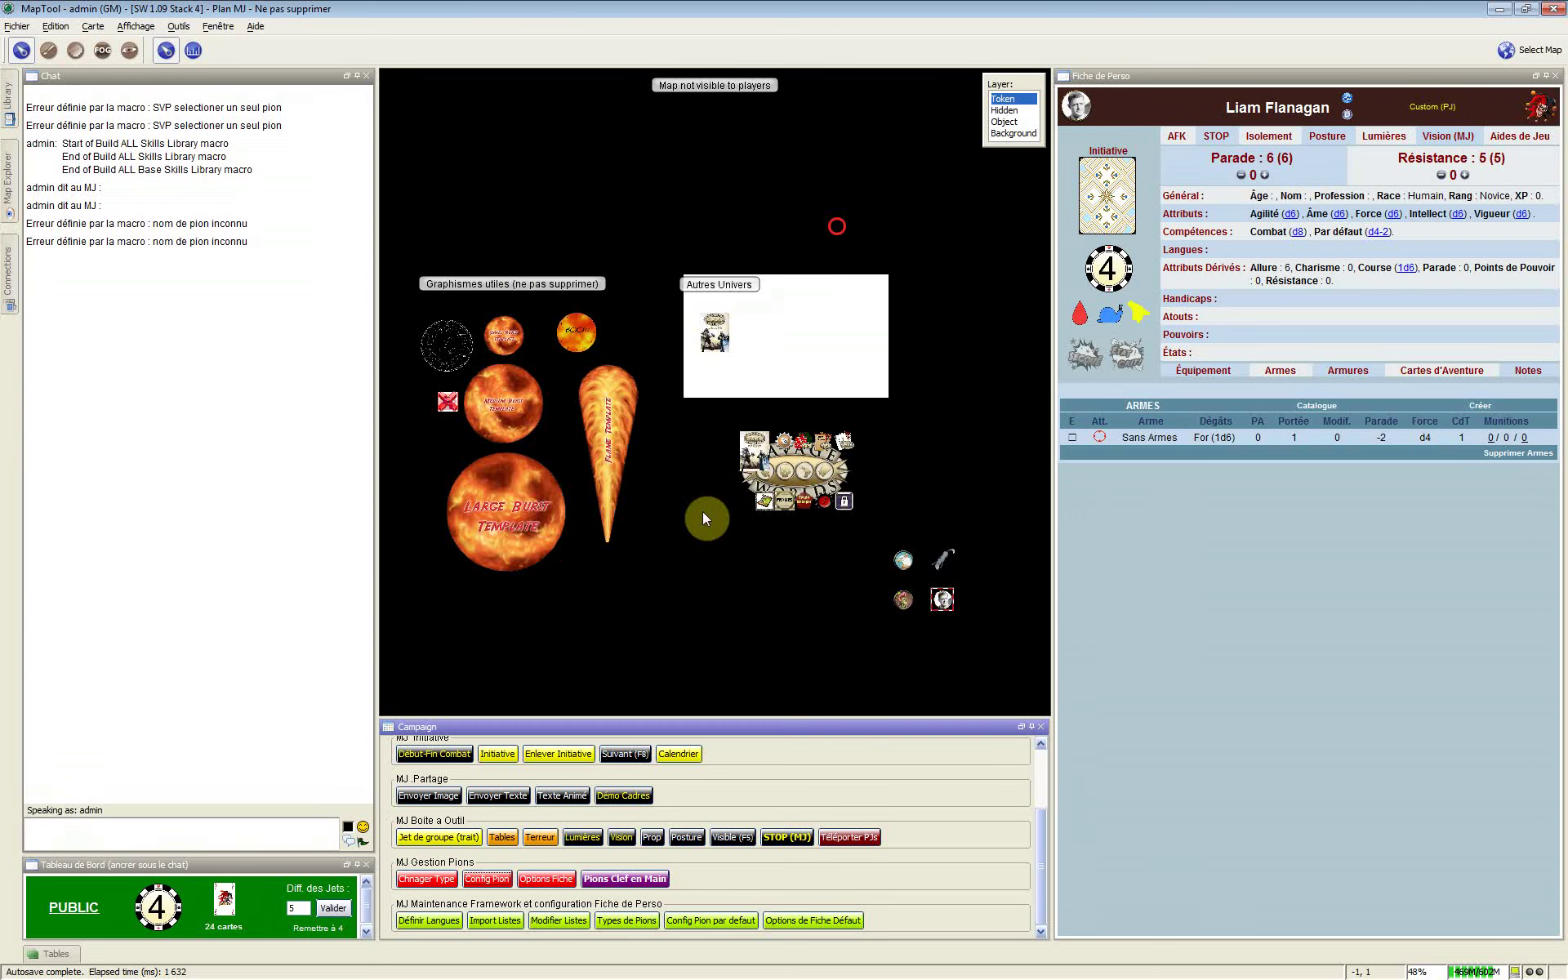
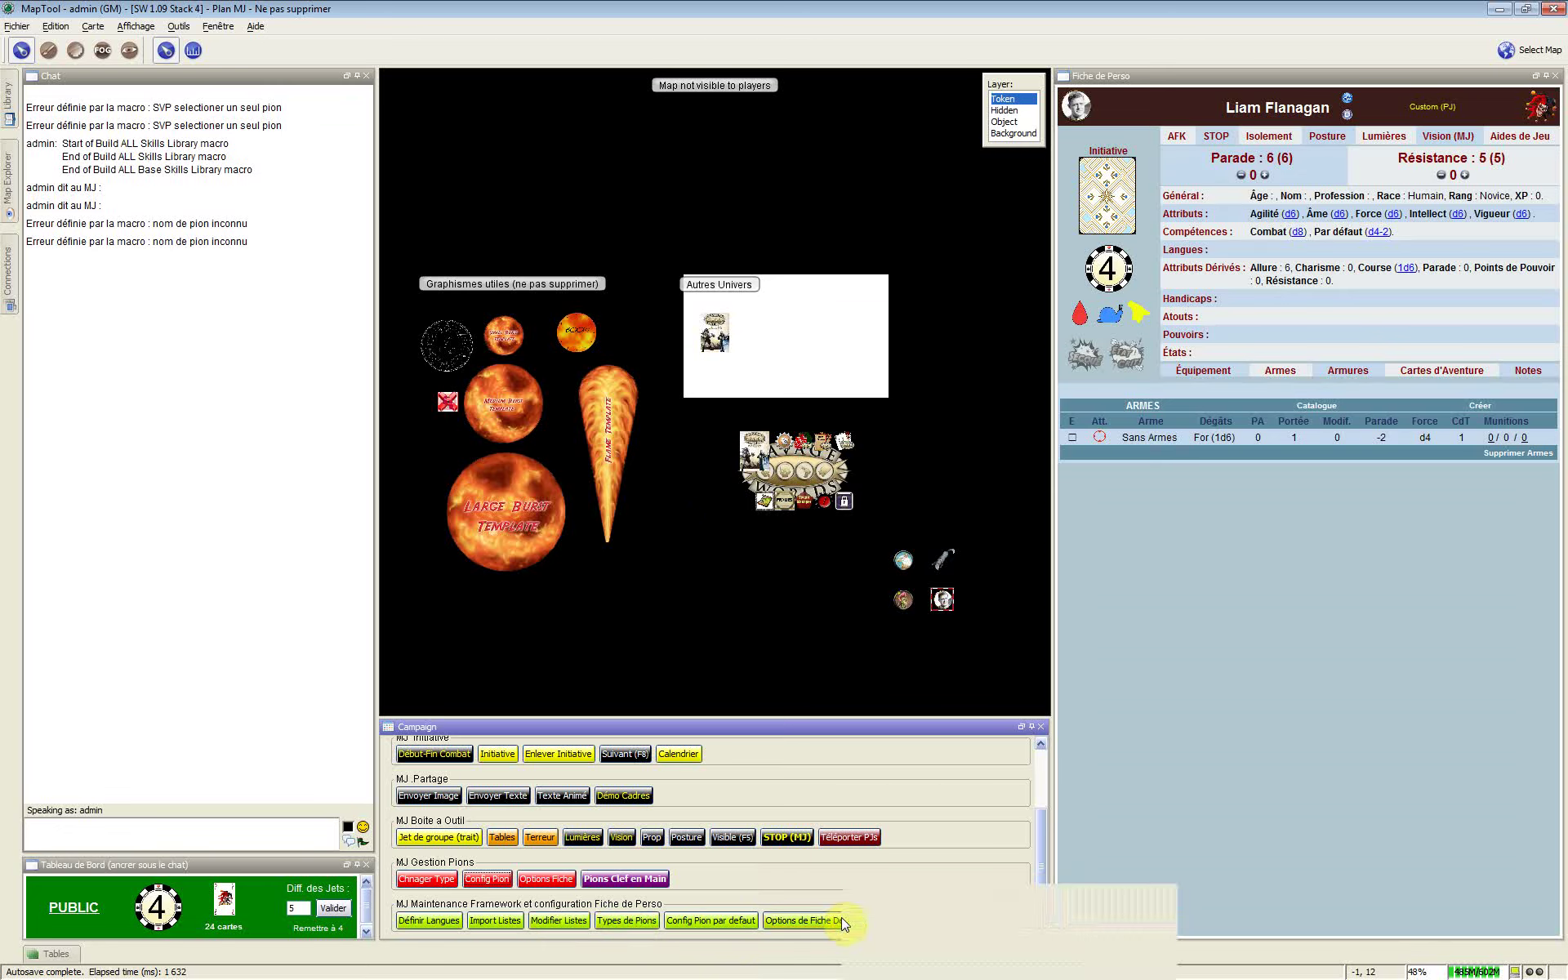
# Enable Compteur PP in the selected token's character sheet options and save them
pyautogui.click(1349, 116)
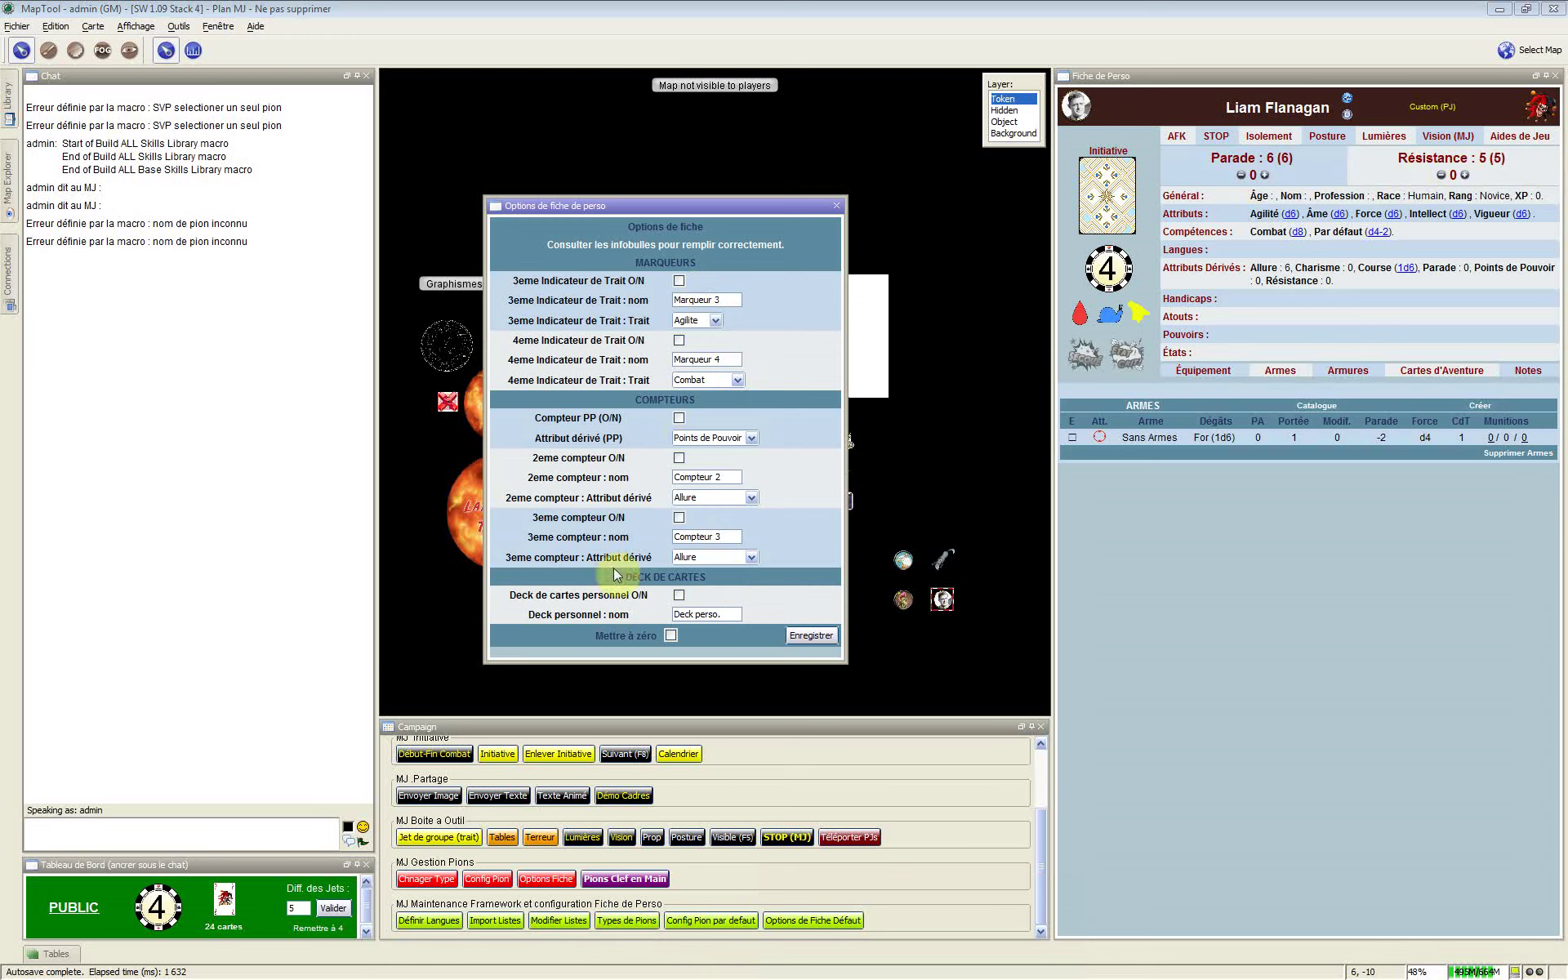
pyautogui.click(679, 419)
pyautogui.click(795, 640)
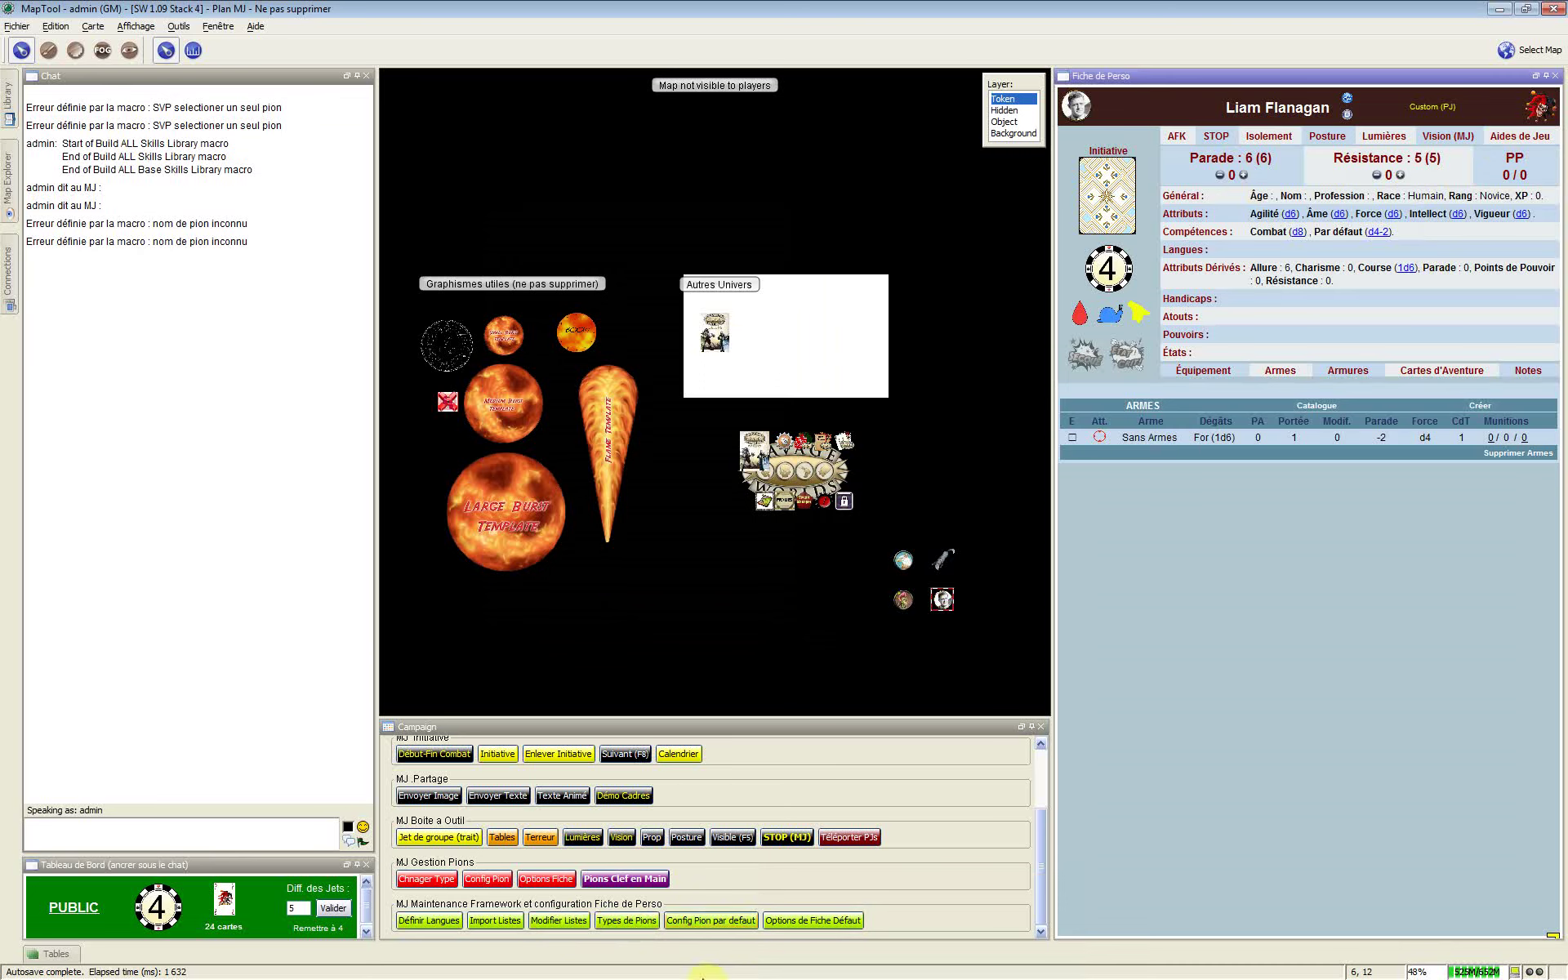
# Review the marker, counter and card deck settings in the universe's default character sheet options, and save them
pyautogui.click(806, 925)
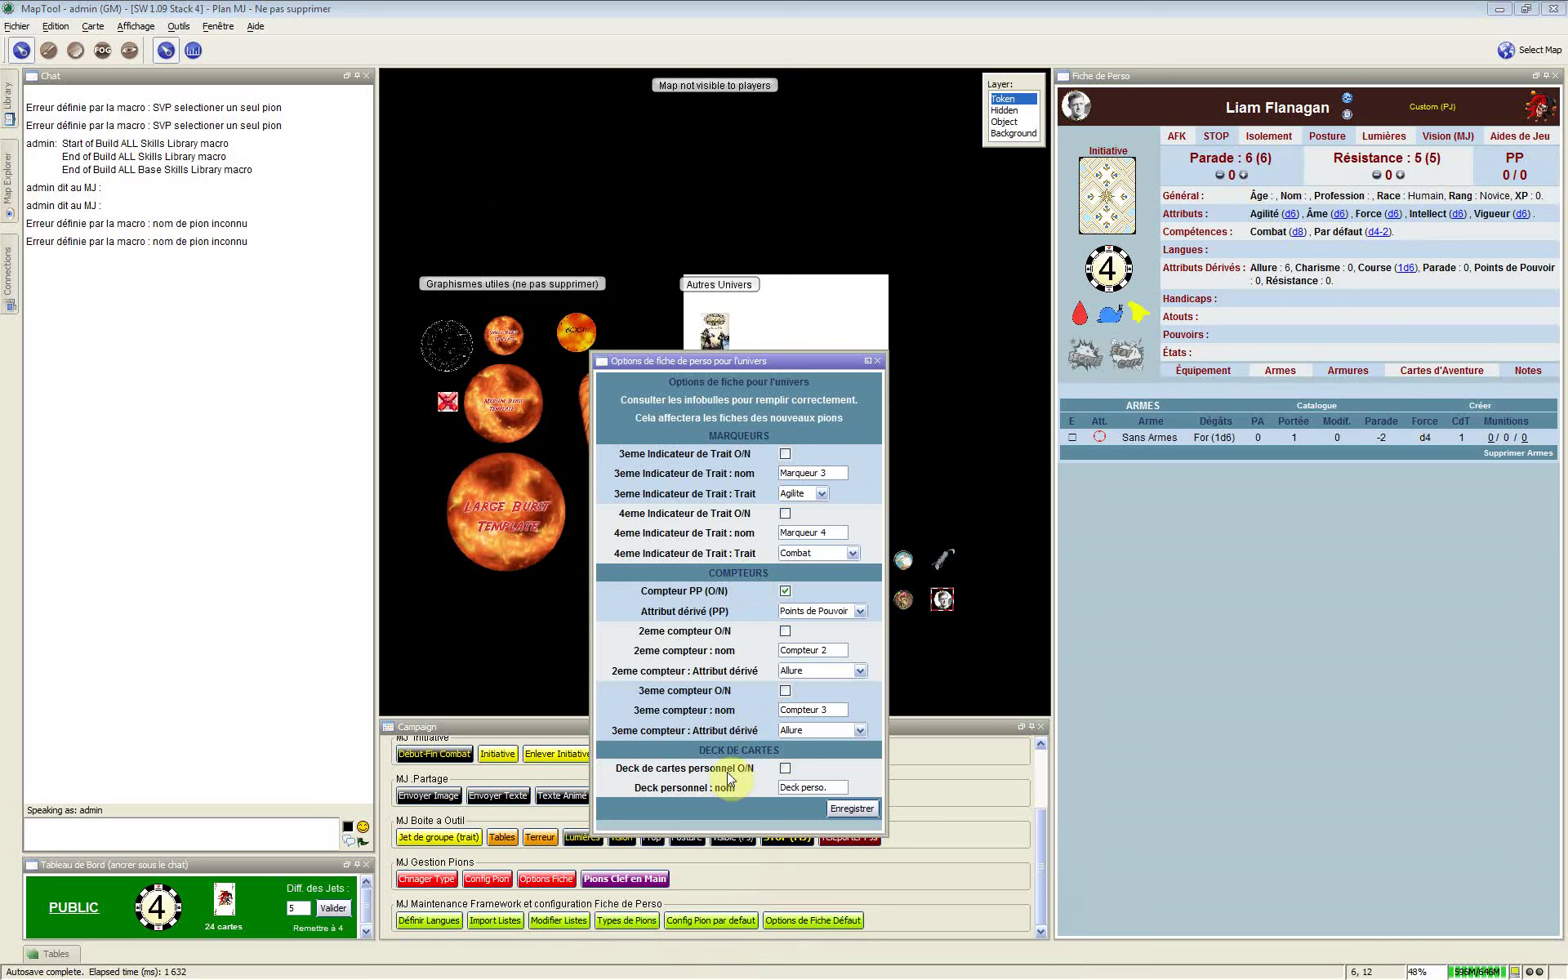
pyautogui.moveTo(683, 472)
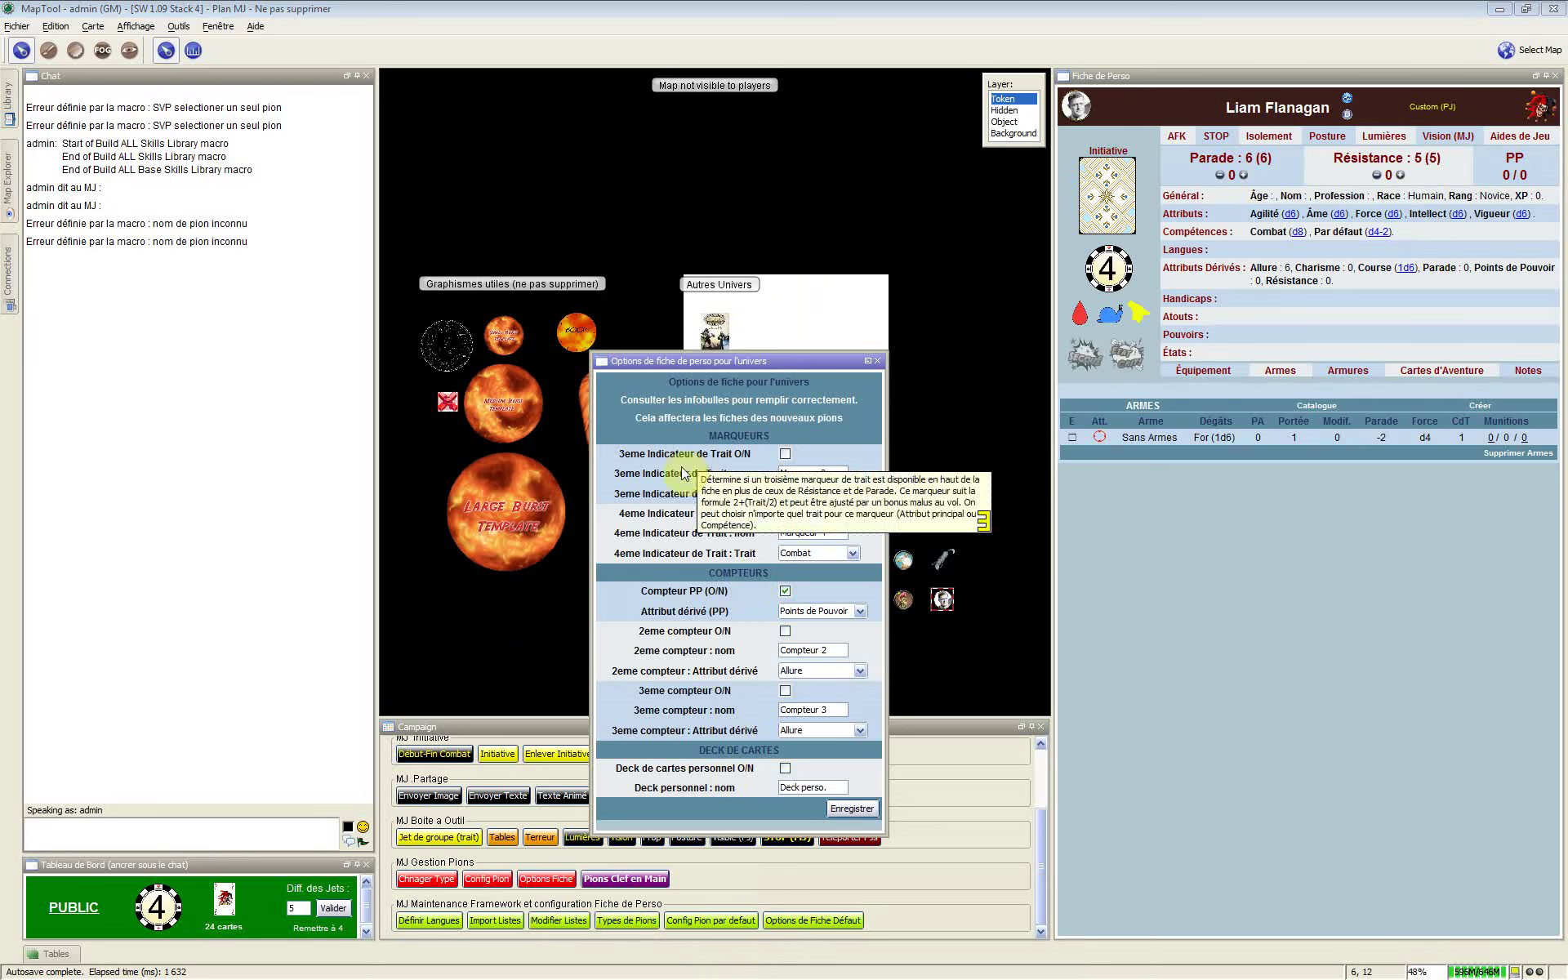
pyautogui.moveTo(725, 445)
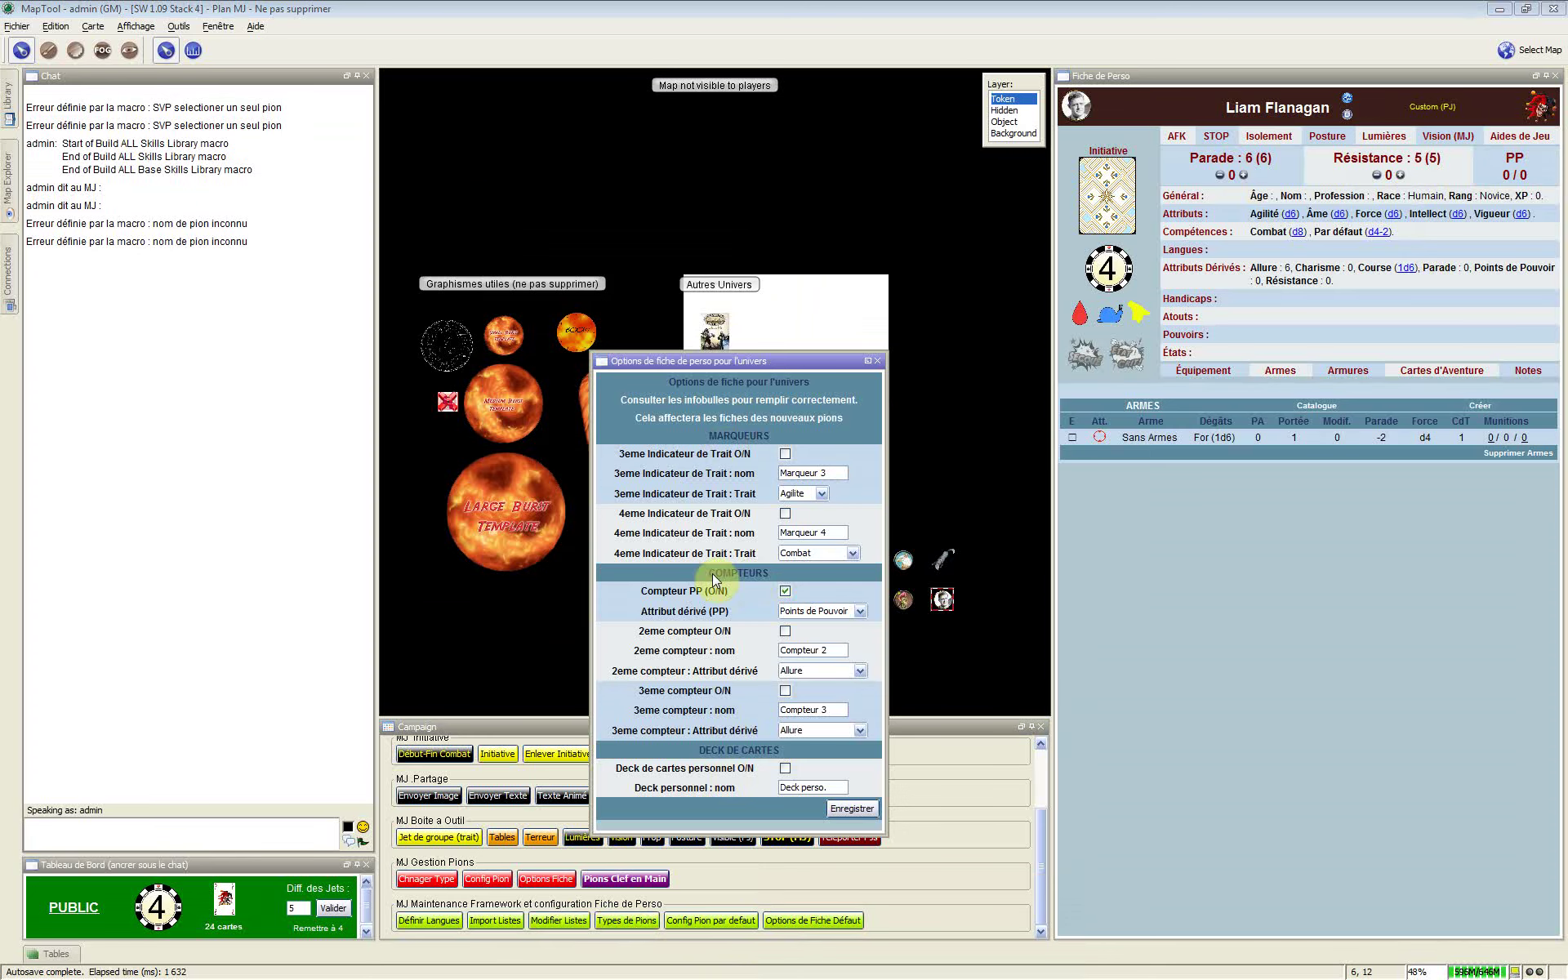
pyautogui.moveTo(725, 578)
pyautogui.click(850, 810)
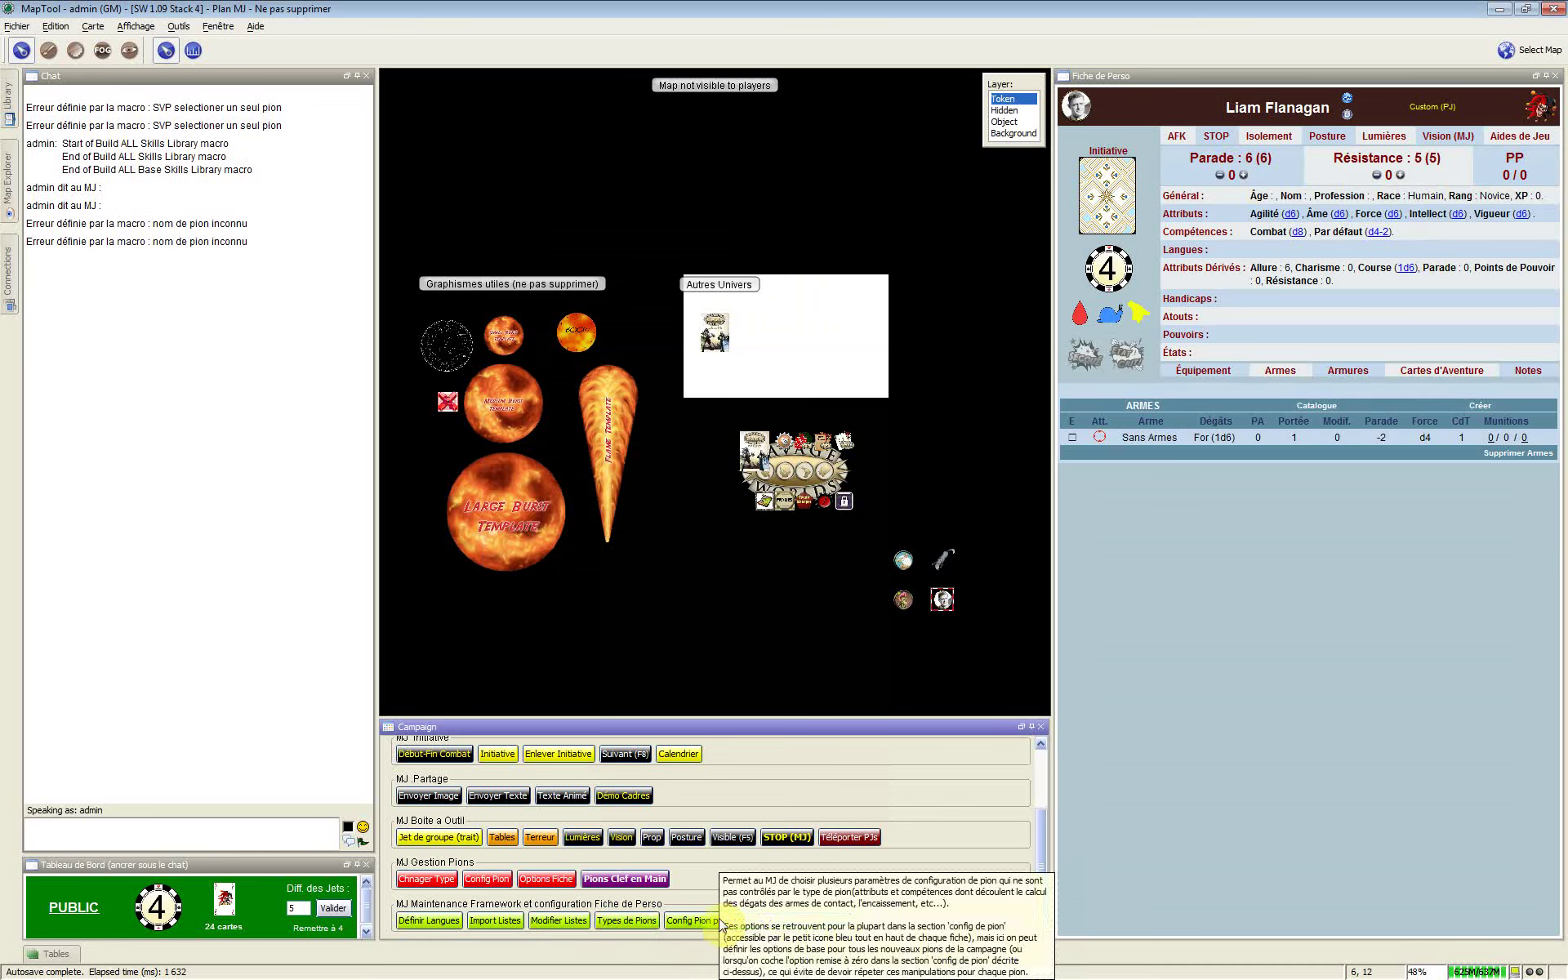
# Try Mettre à zéro in the selected token's character sheet options and close them without saving
pyautogui.click(1347, 120)
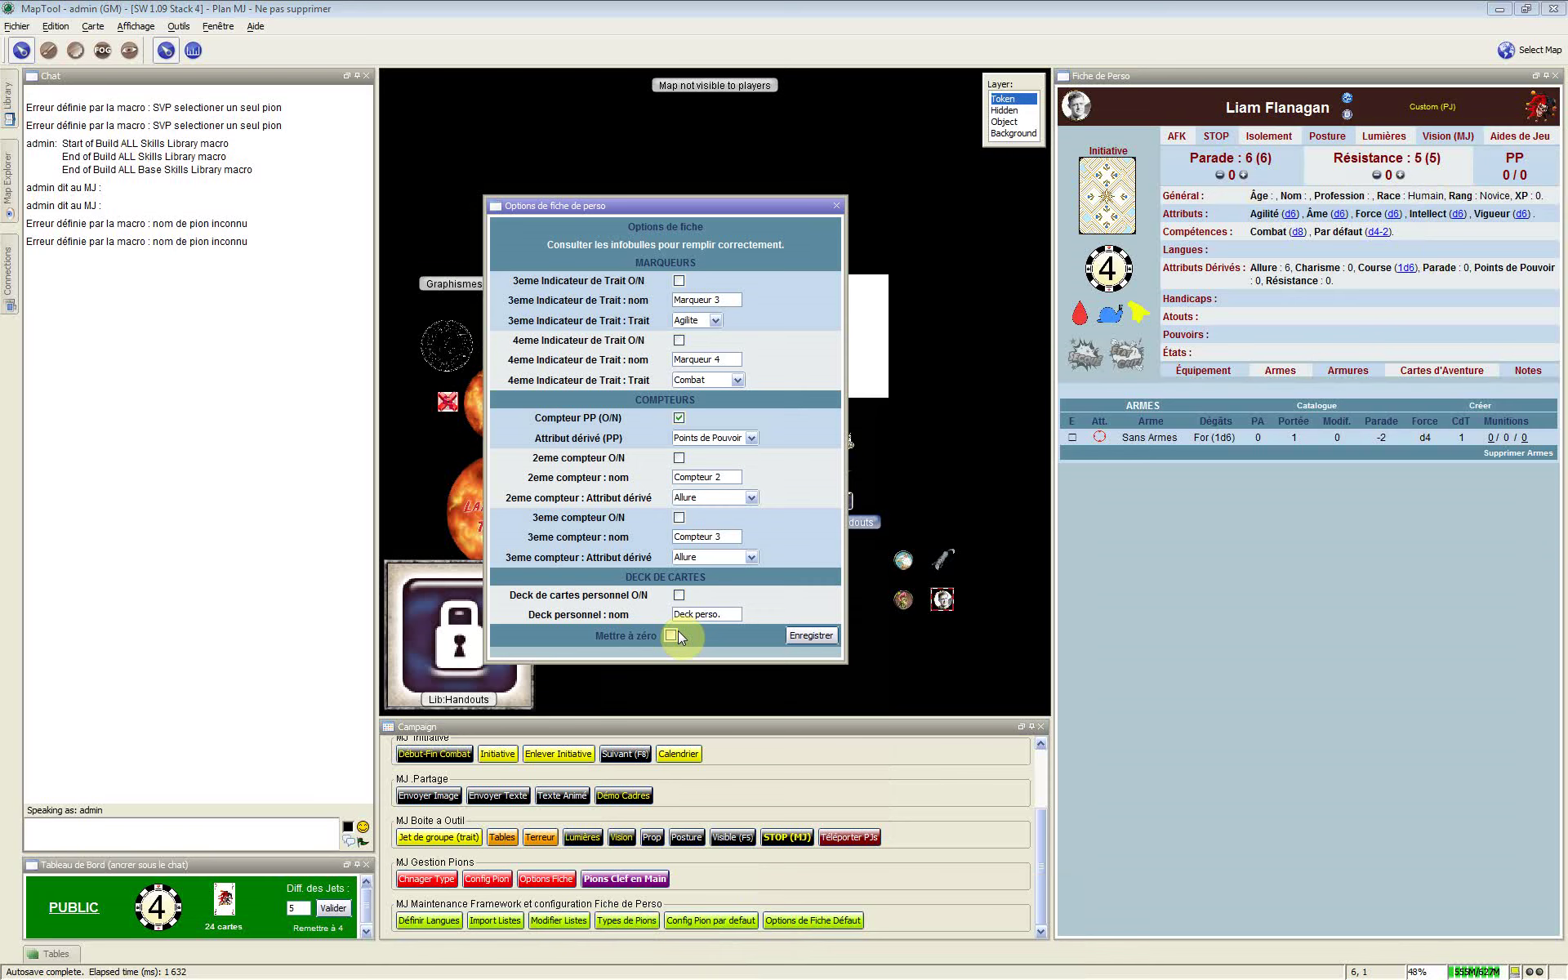
pyautogui.click(670, 634)
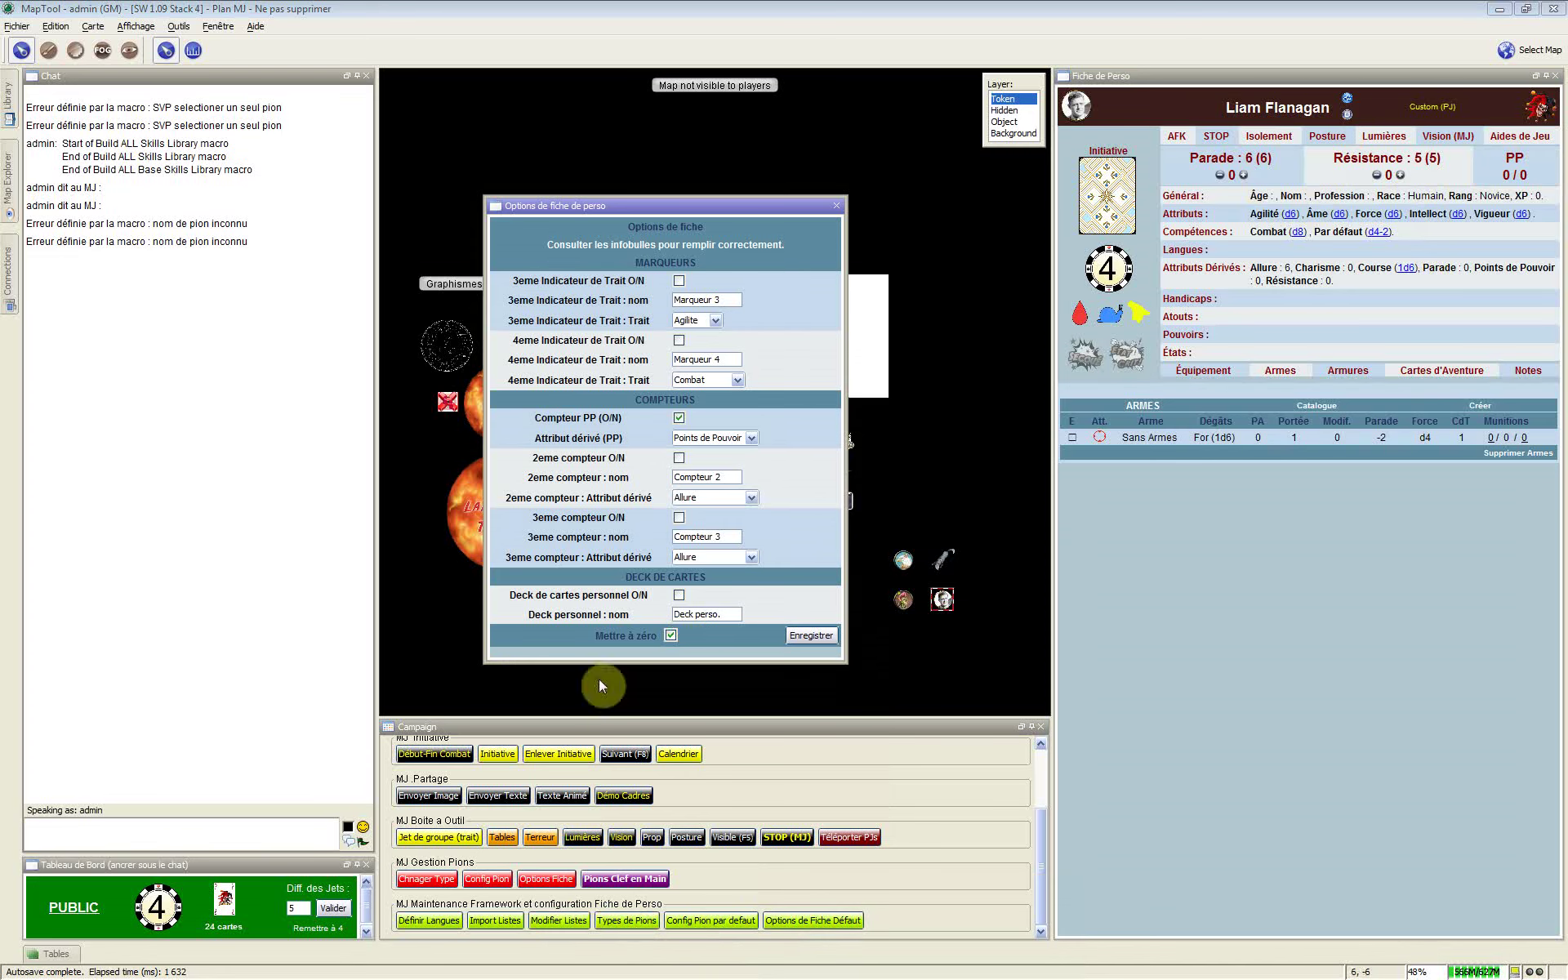
pyautogui.click(837, 205)
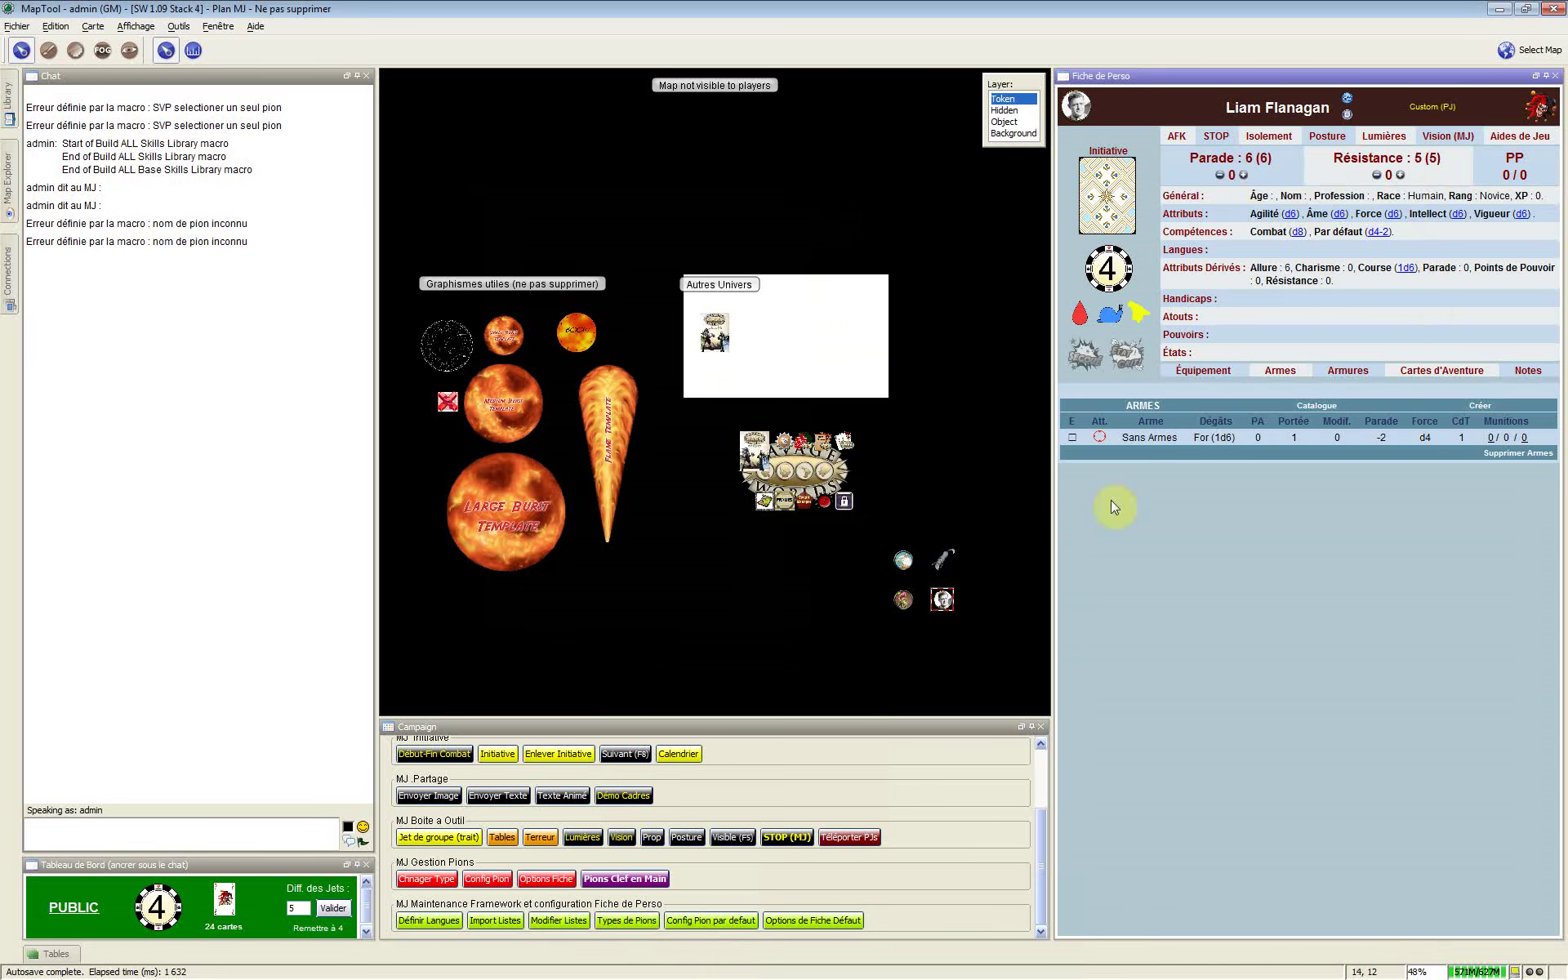
# Examine the 4th indicator's trait choices and the counters' derived attribute choices in the selected token's sheet options, and close them without saving
pyautogui.click(552, 881)
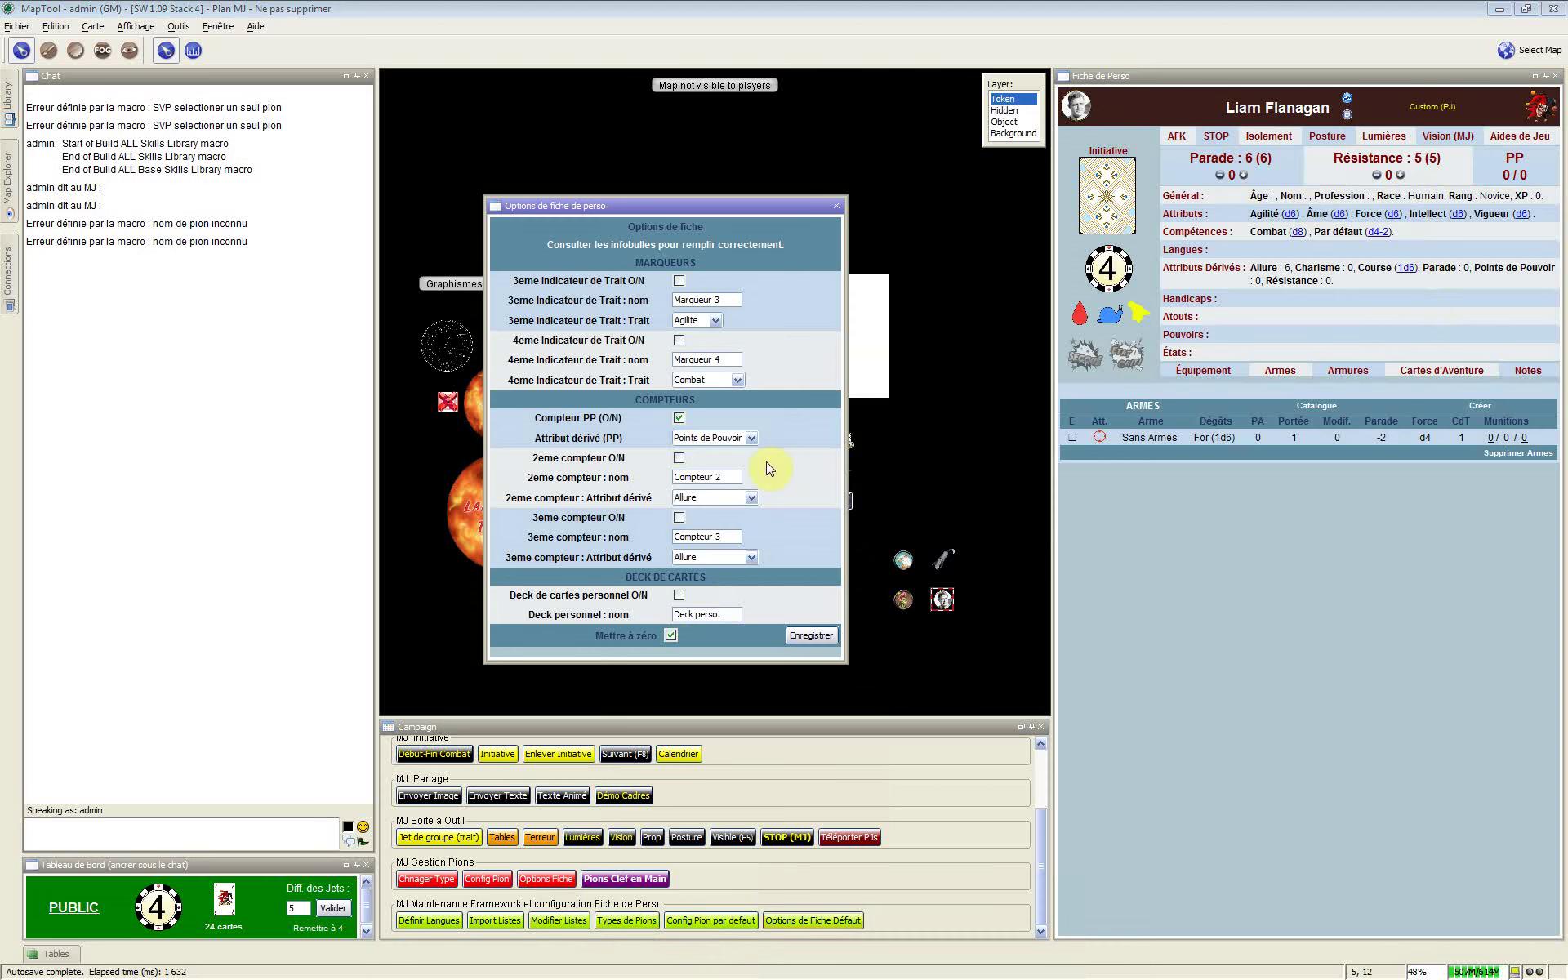
pyautogui.click(736, 381)
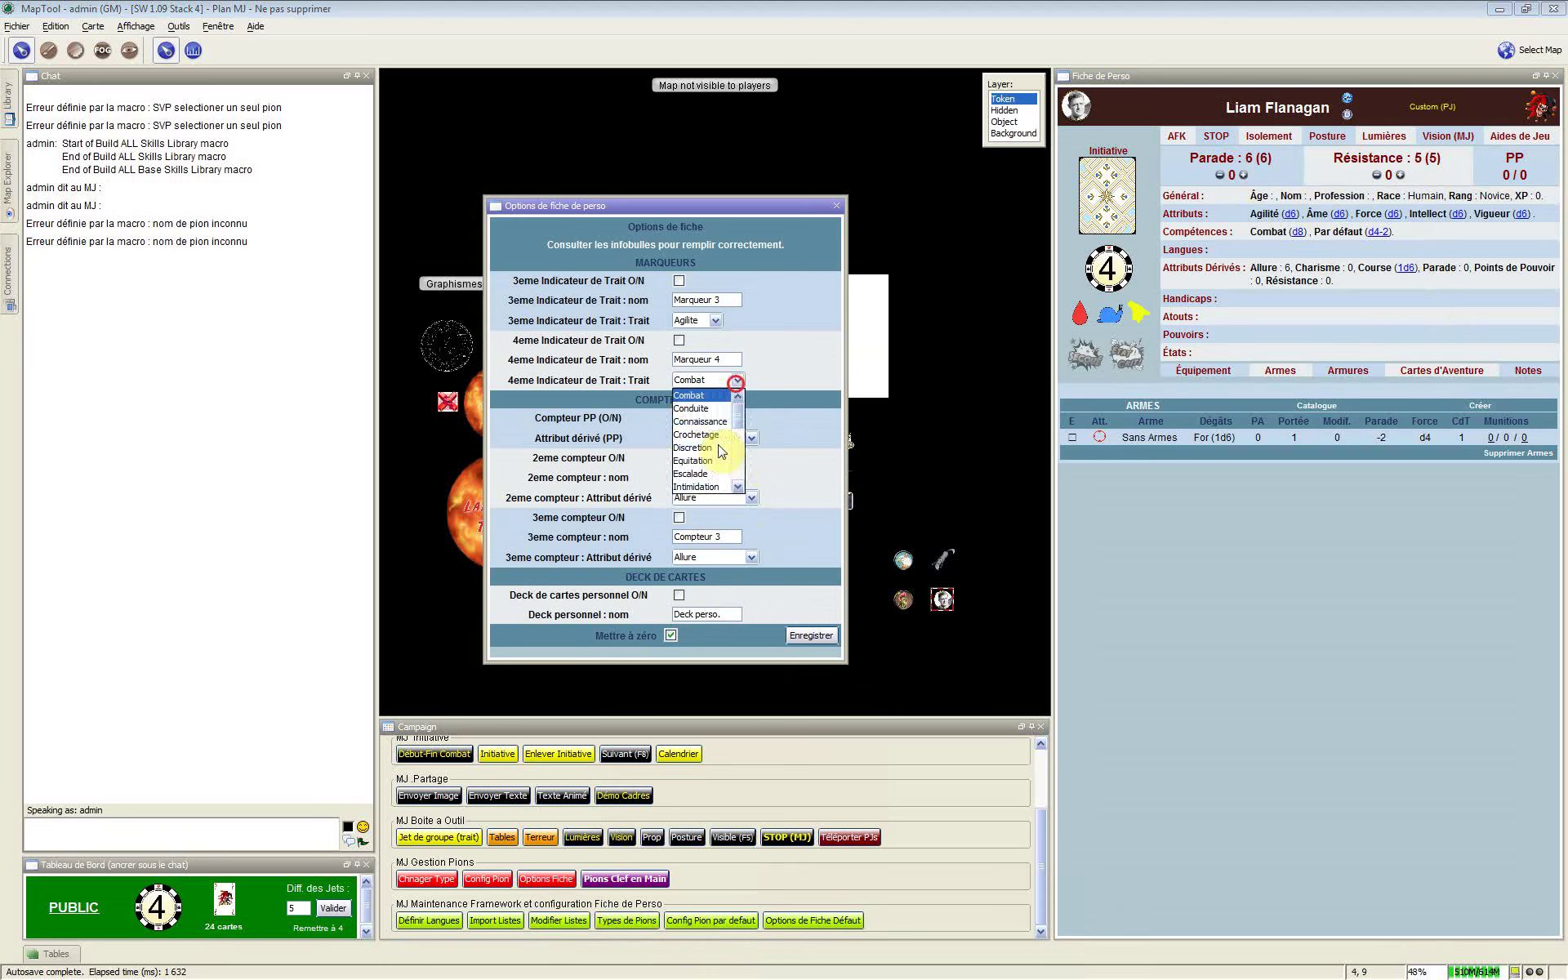
pyautogui.click(751, 496)
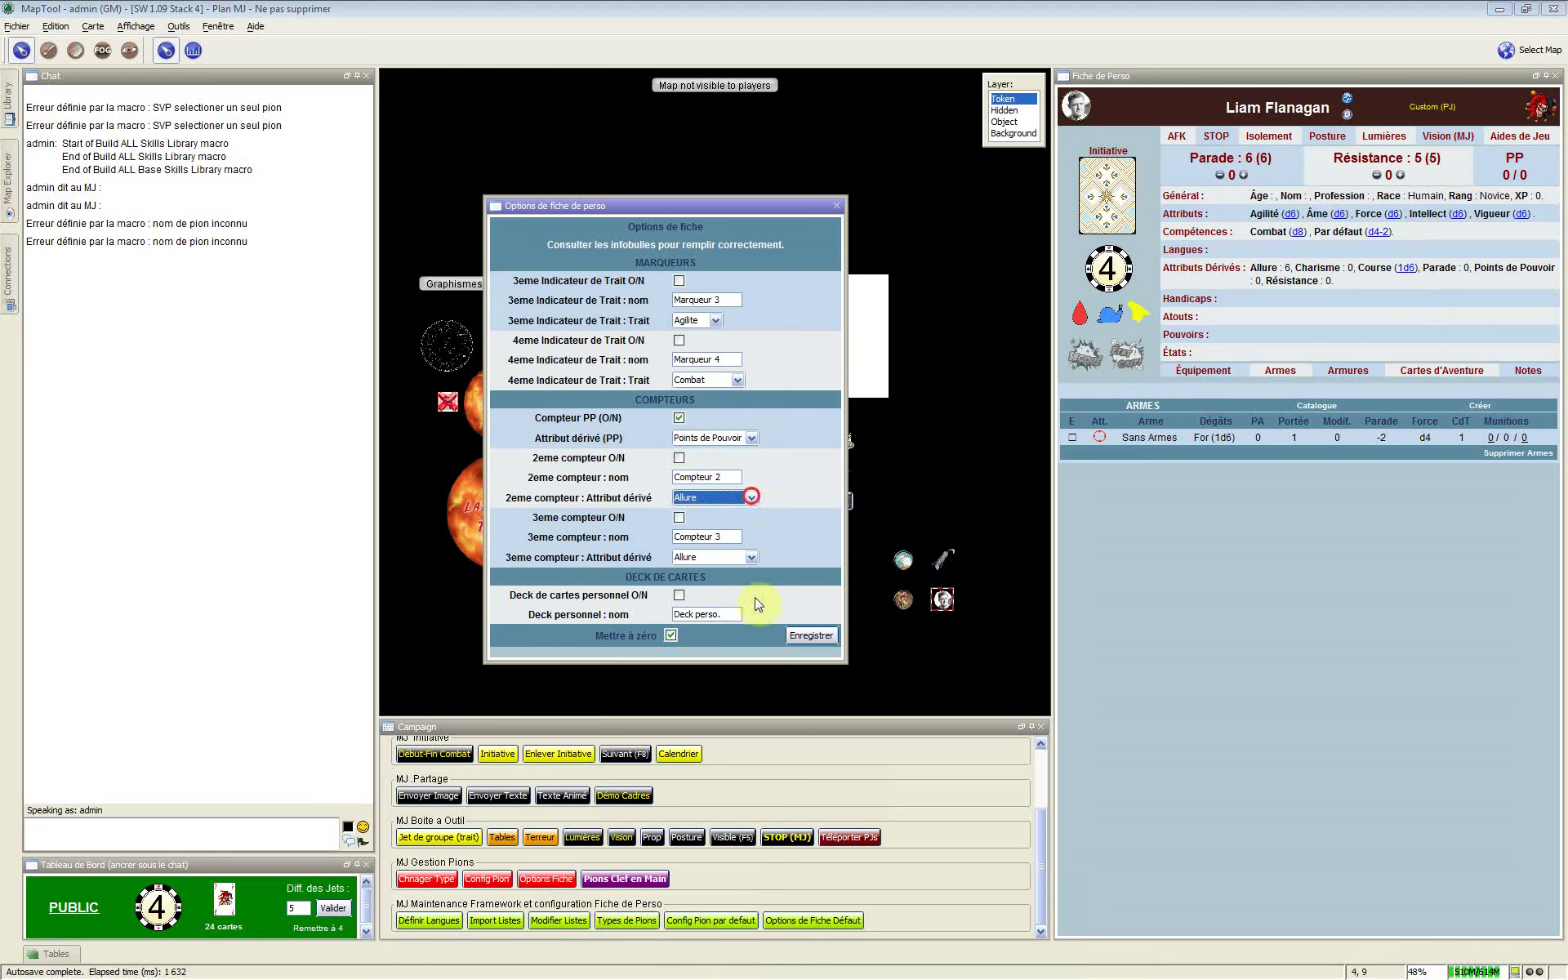
pyautogui.click(750, 556)
pyautogui.click(750, 556)
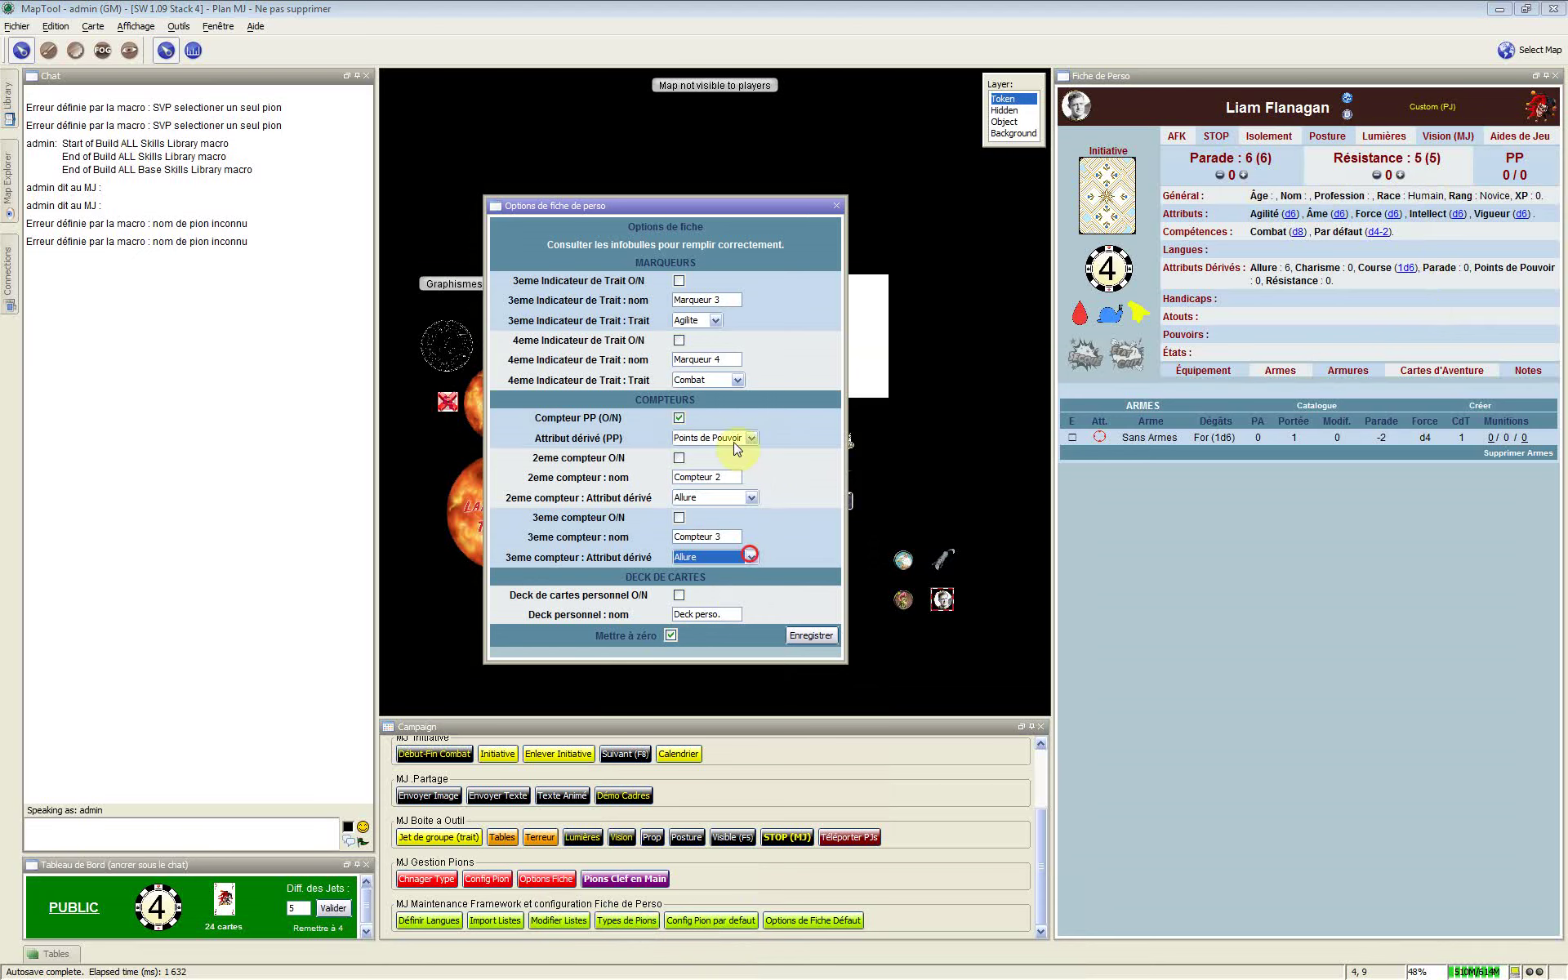
pyautogui.click(733, 441)
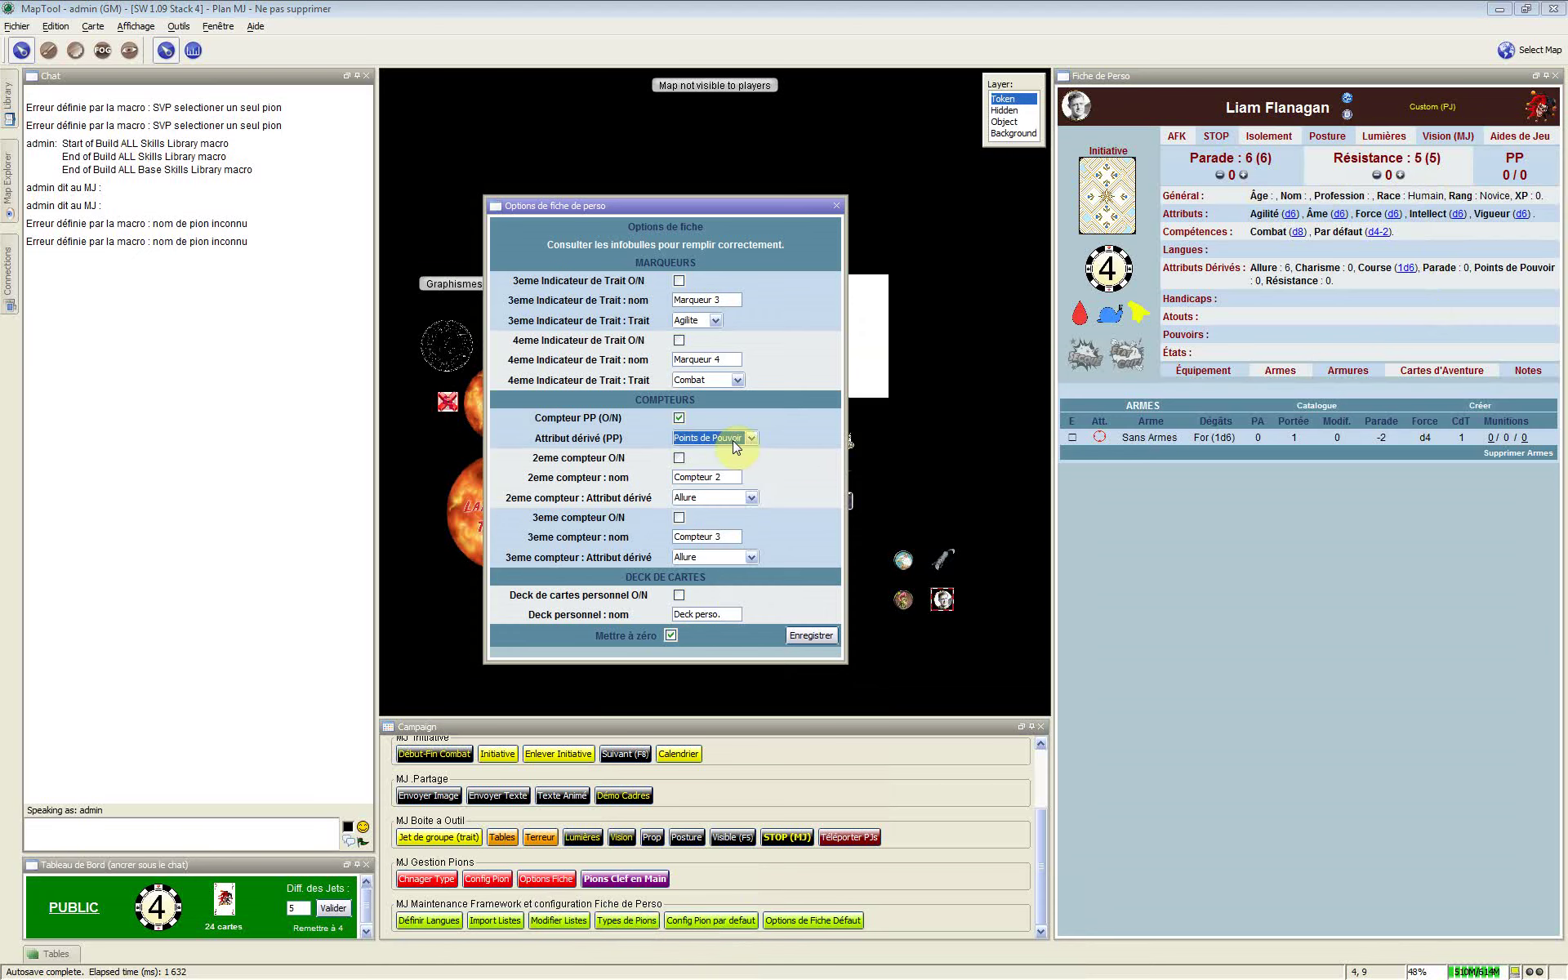
pyautogui.click(736, 442)
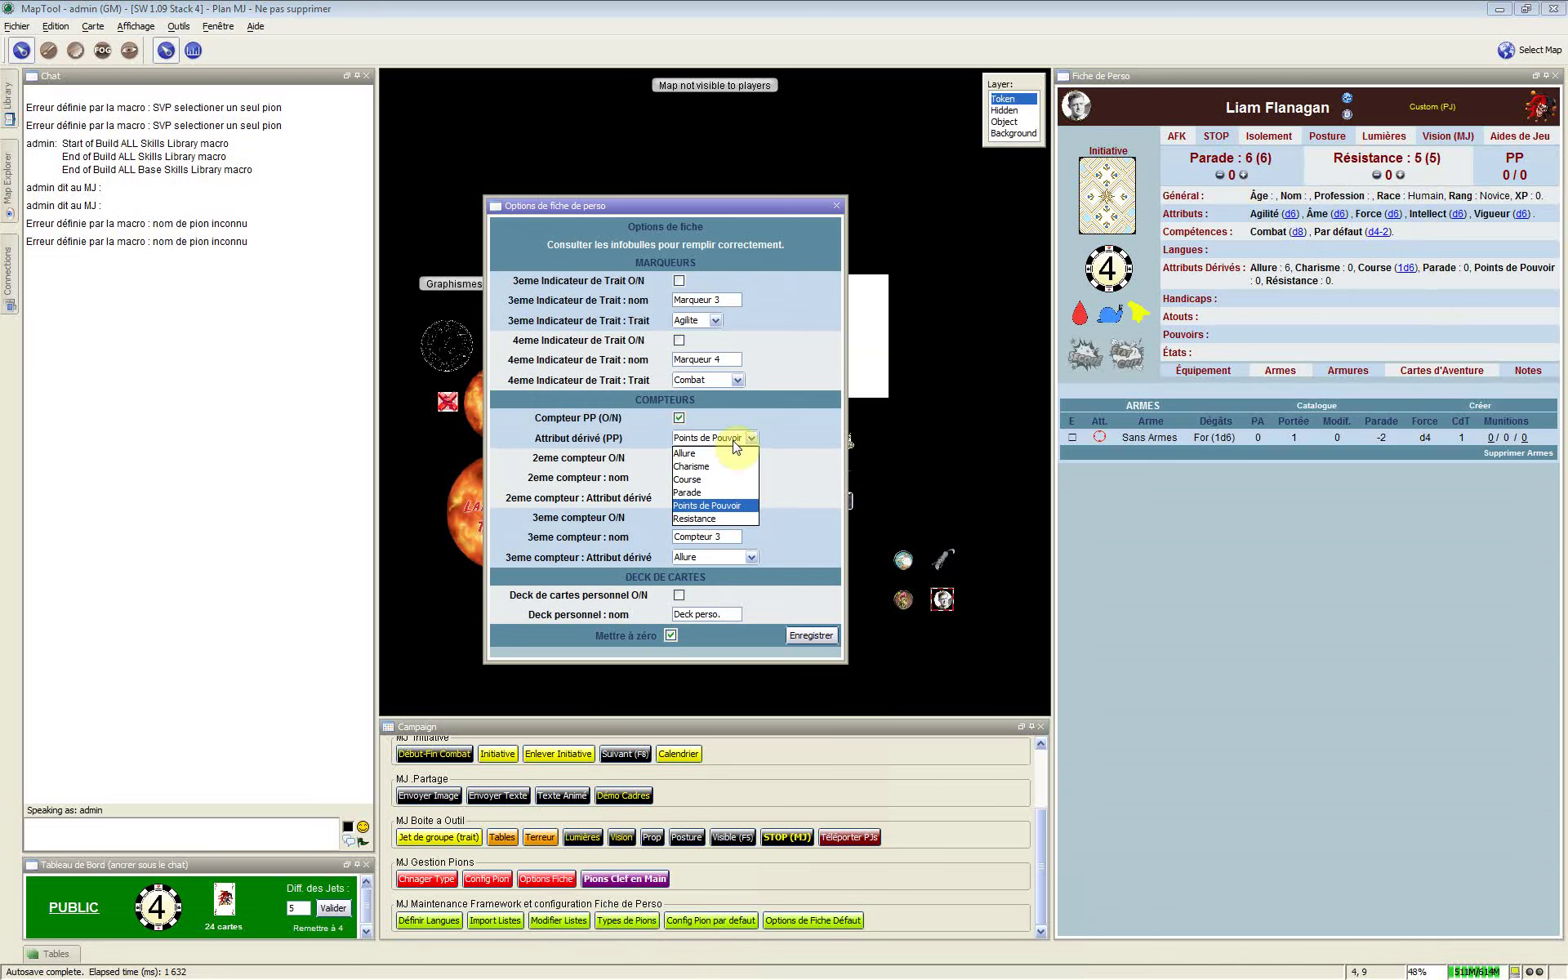
pyautogui.click(738, 442)
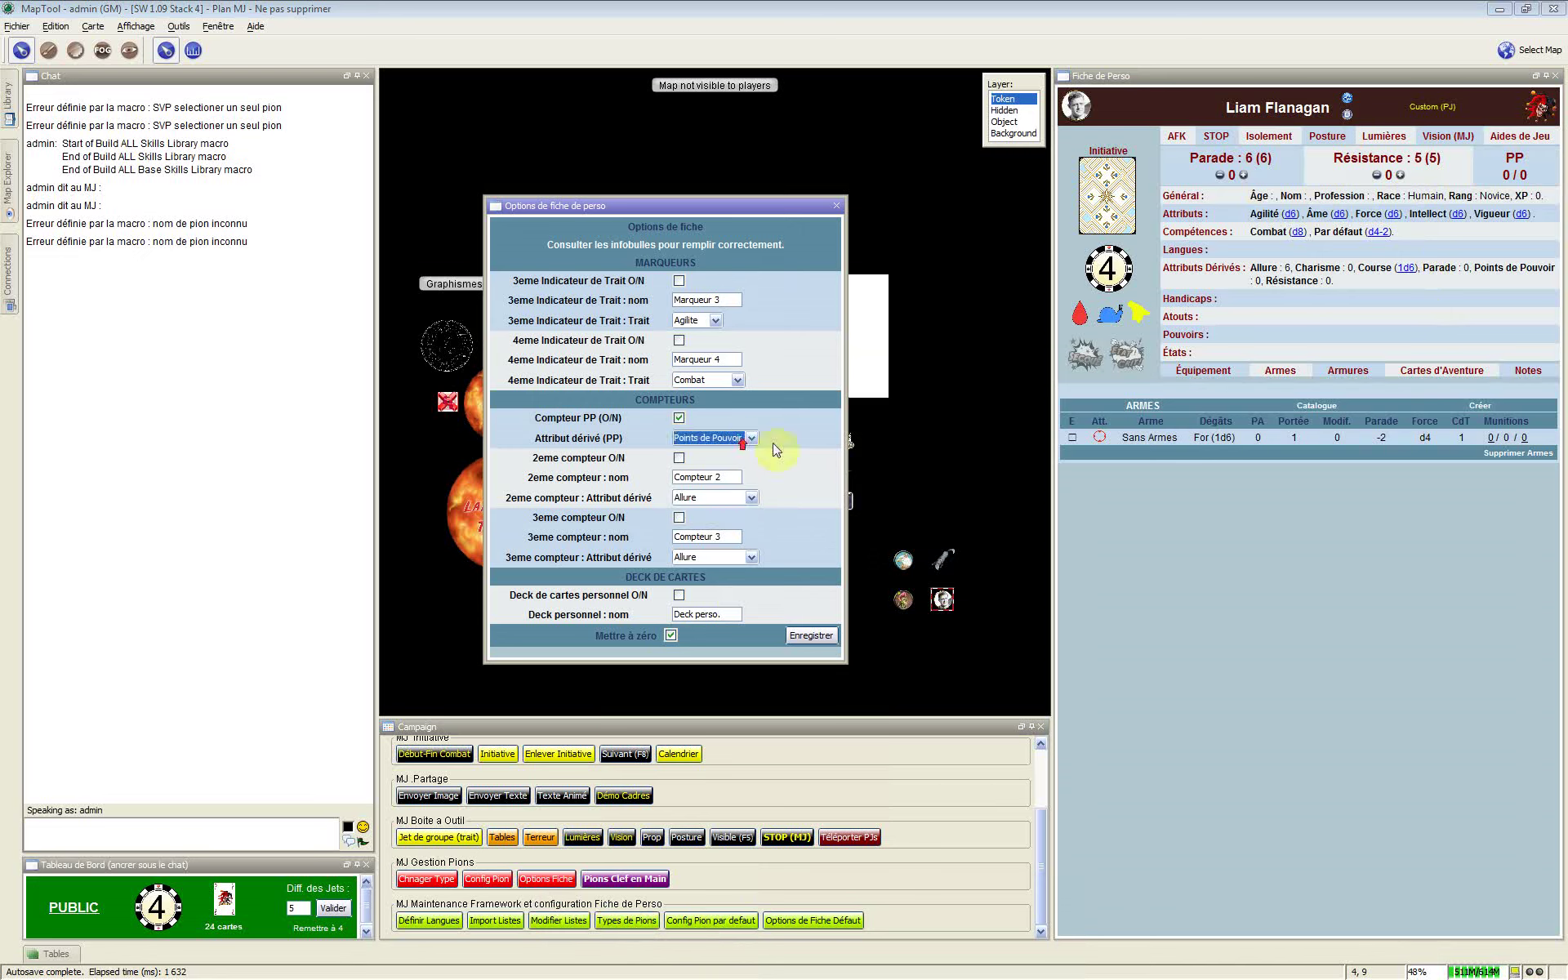
pyautogui.press('Escape')
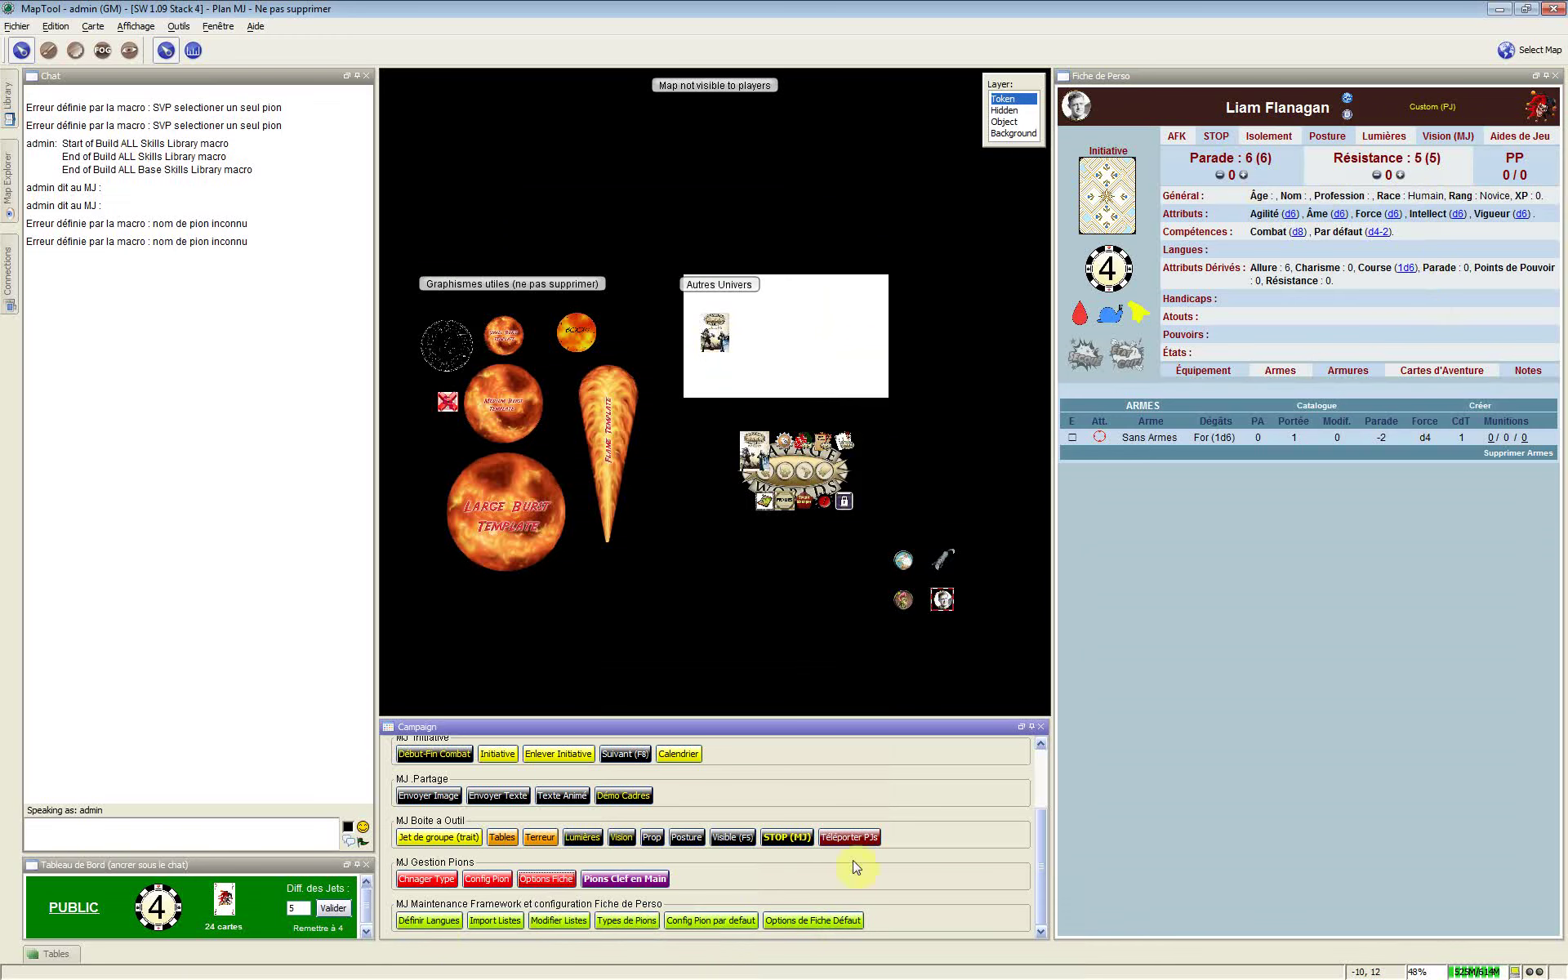
# Place a copy of the Lib:univers token below the library tokens and check its name in the token editor
pyautogui.click(750, 466)
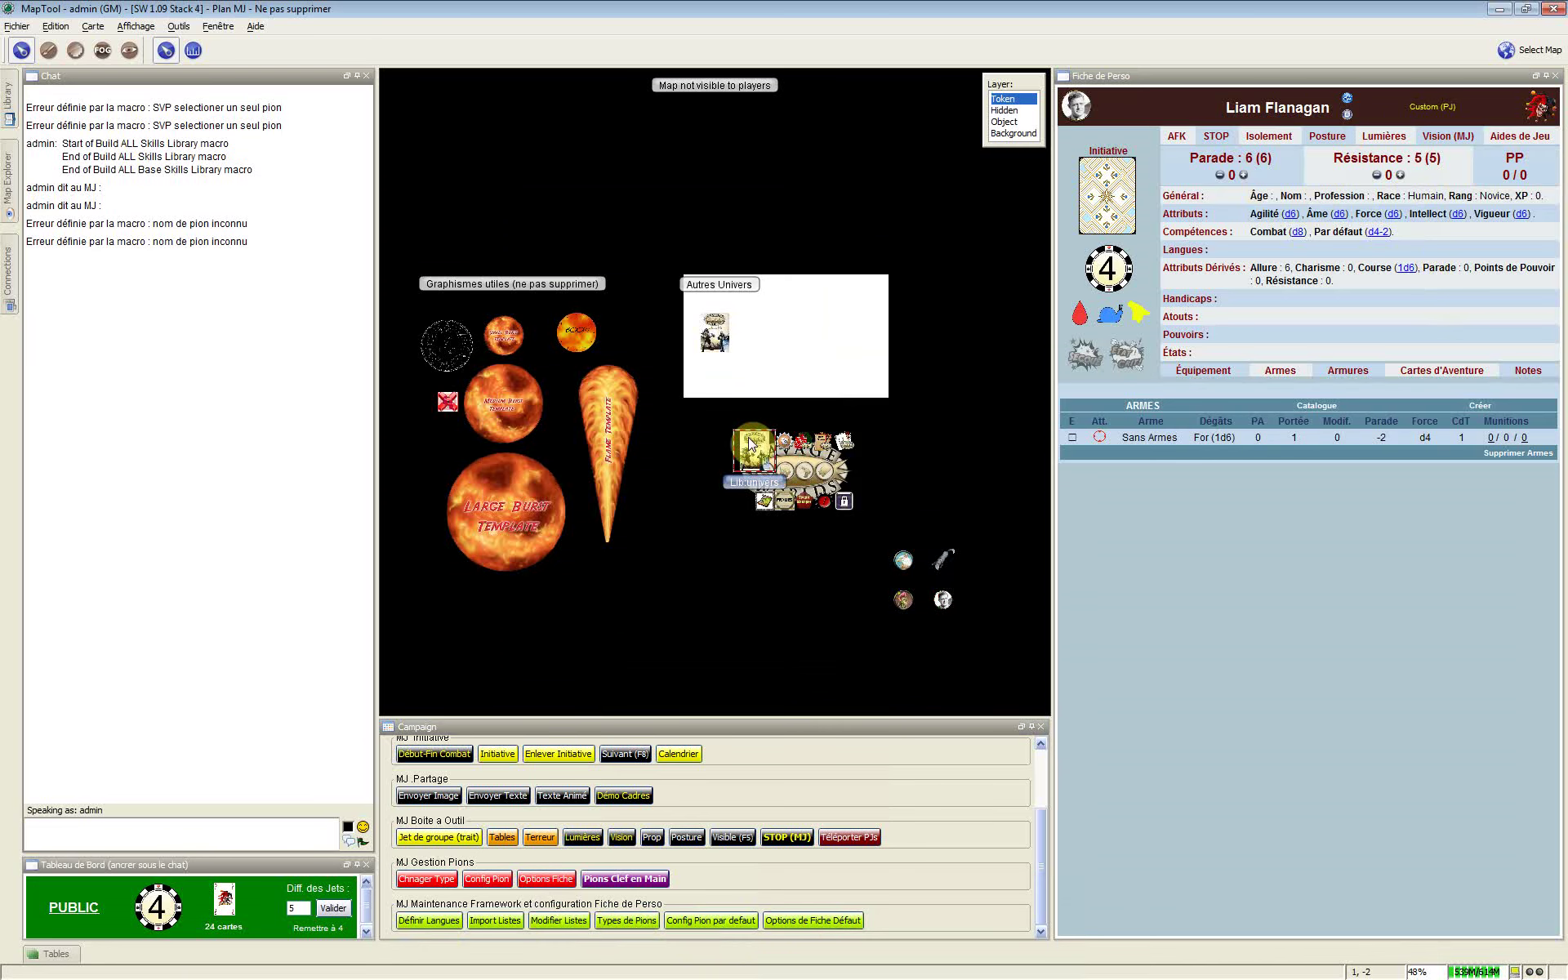
pyautogui.moveTo(751, 445); pyautogui.dragTo(723, 561)
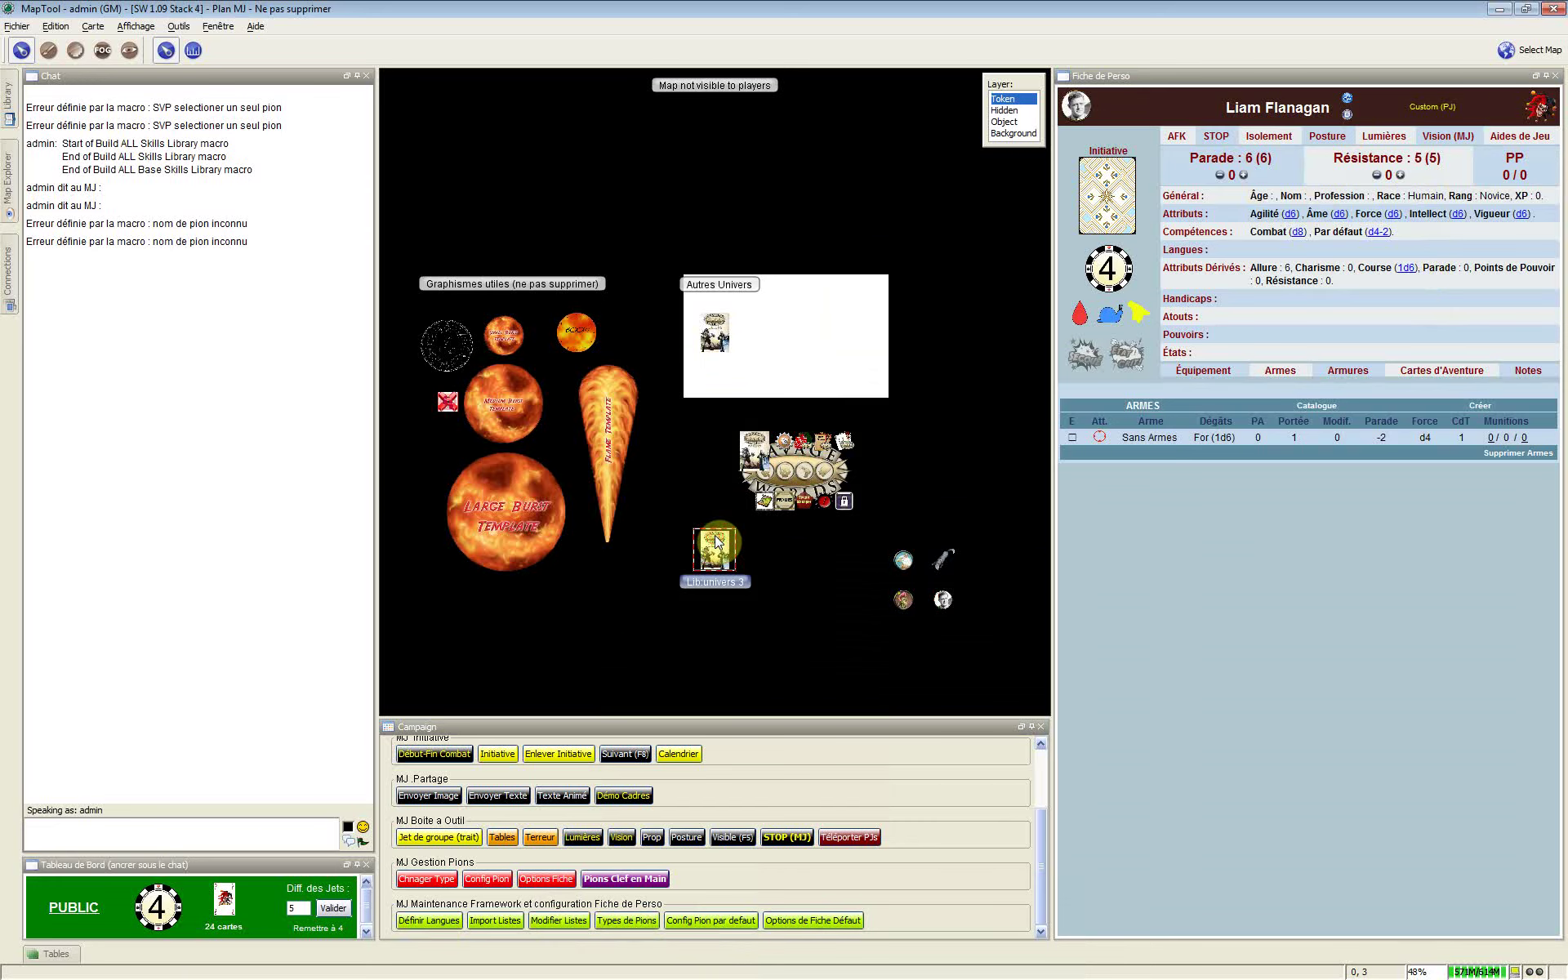
pyautogui.doubleClick(715, 541)
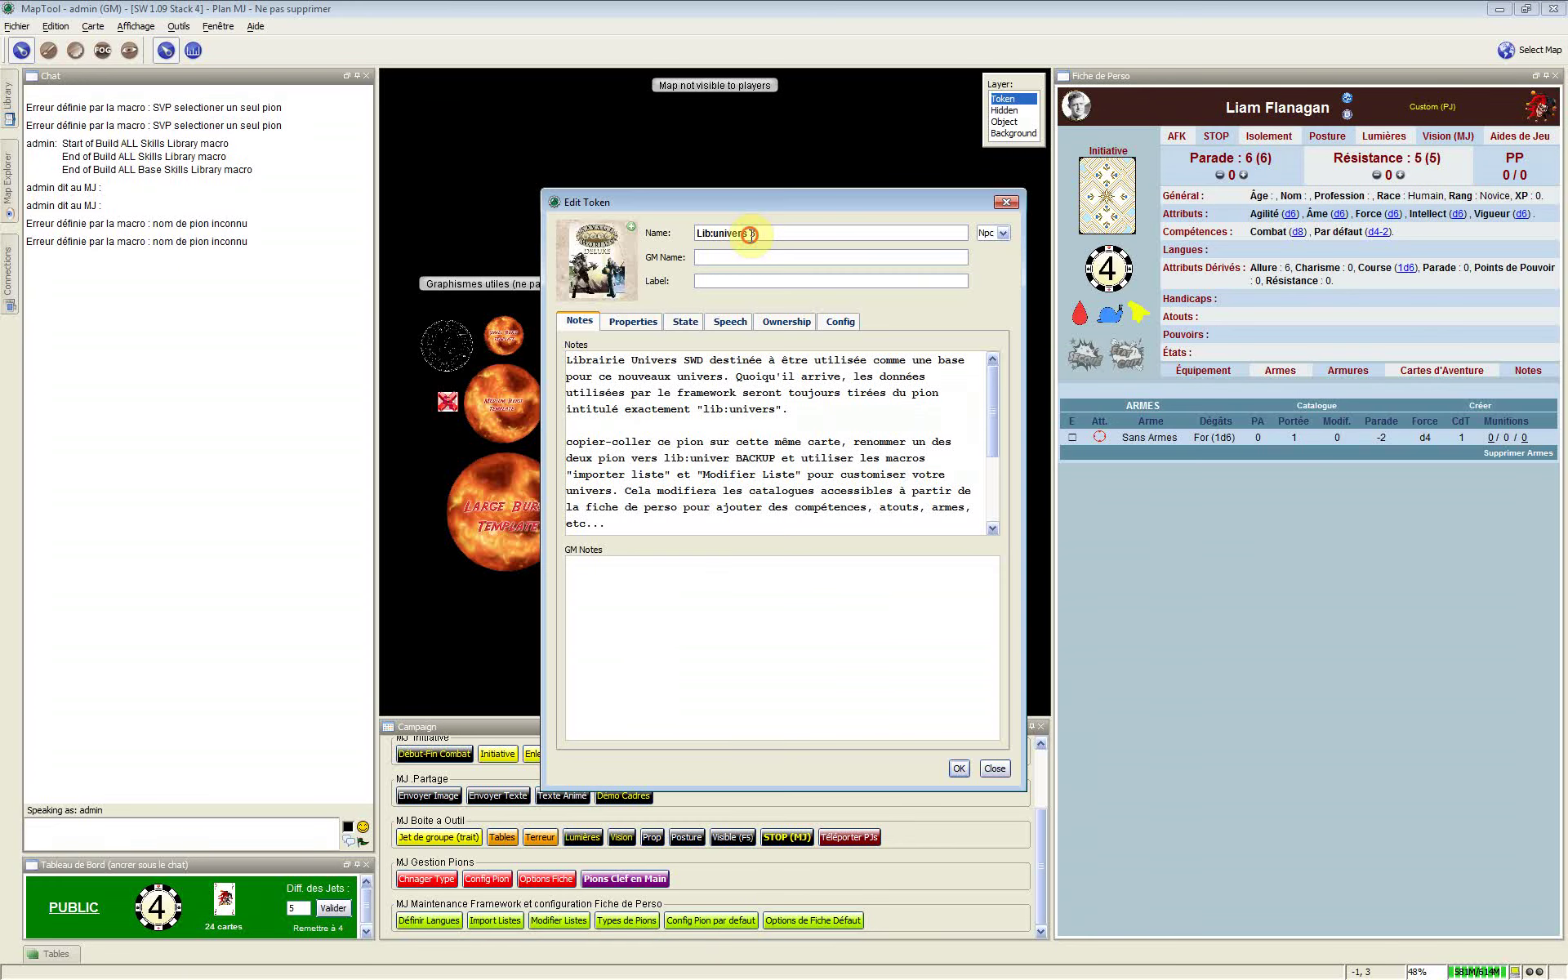
pyautogui.doubleClick(750, 234)
pyautogui.click(992, 764)
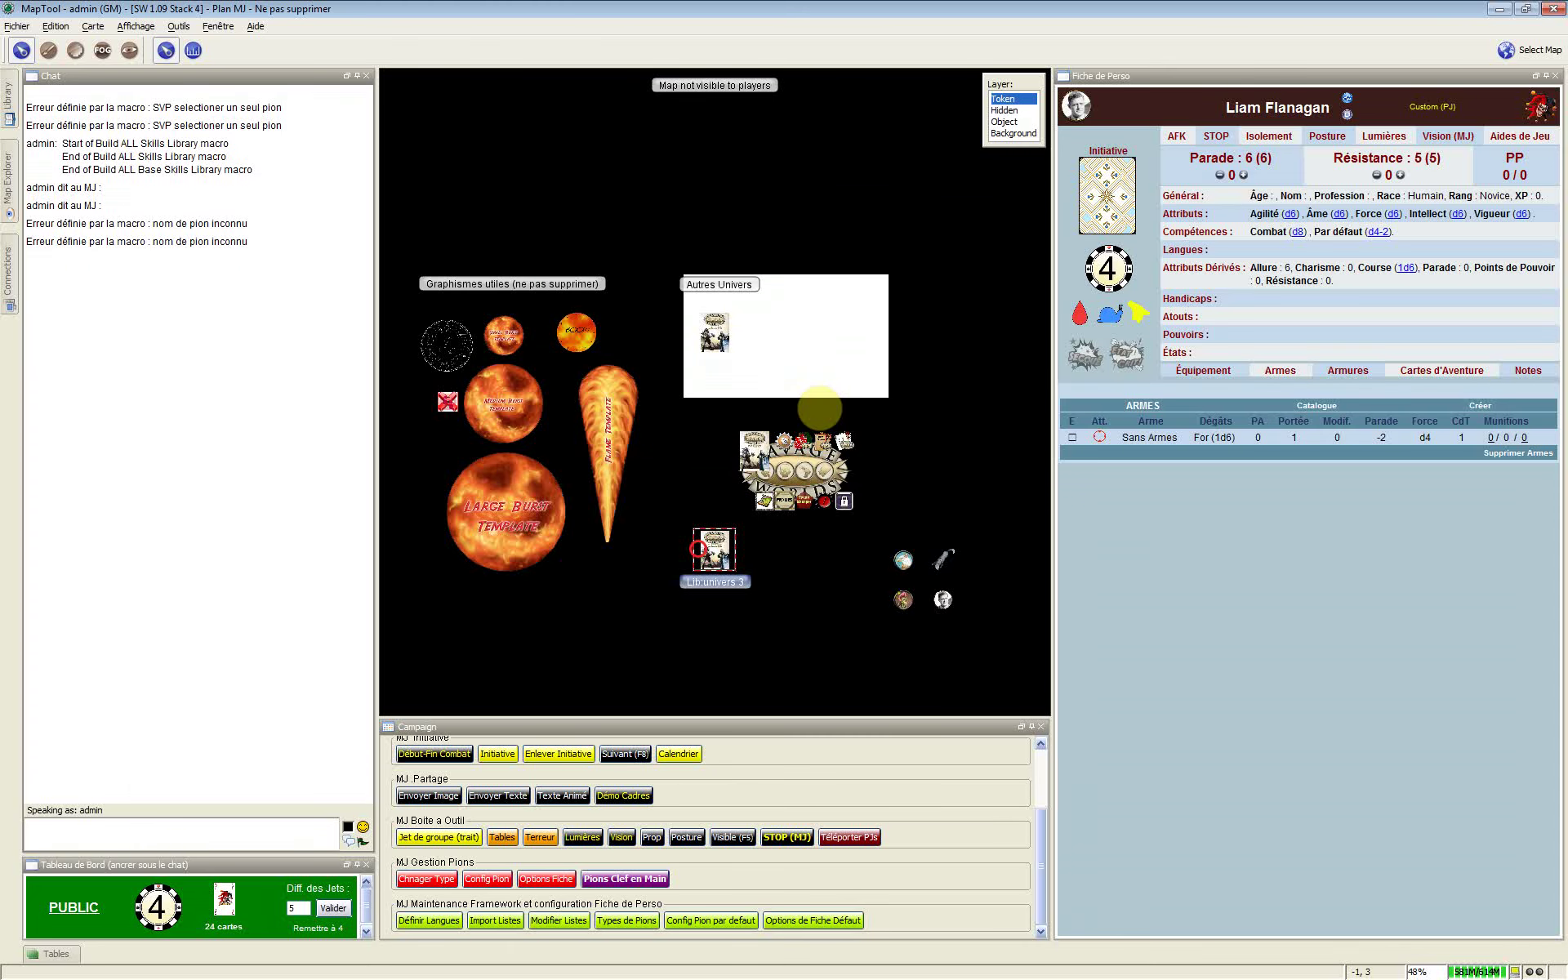
# Move the copied universe token into the white Autres Univers area and show the copy and paste commands
pyautogui.moveTo(820, 409); pyautogui.dragTo(817, 331)
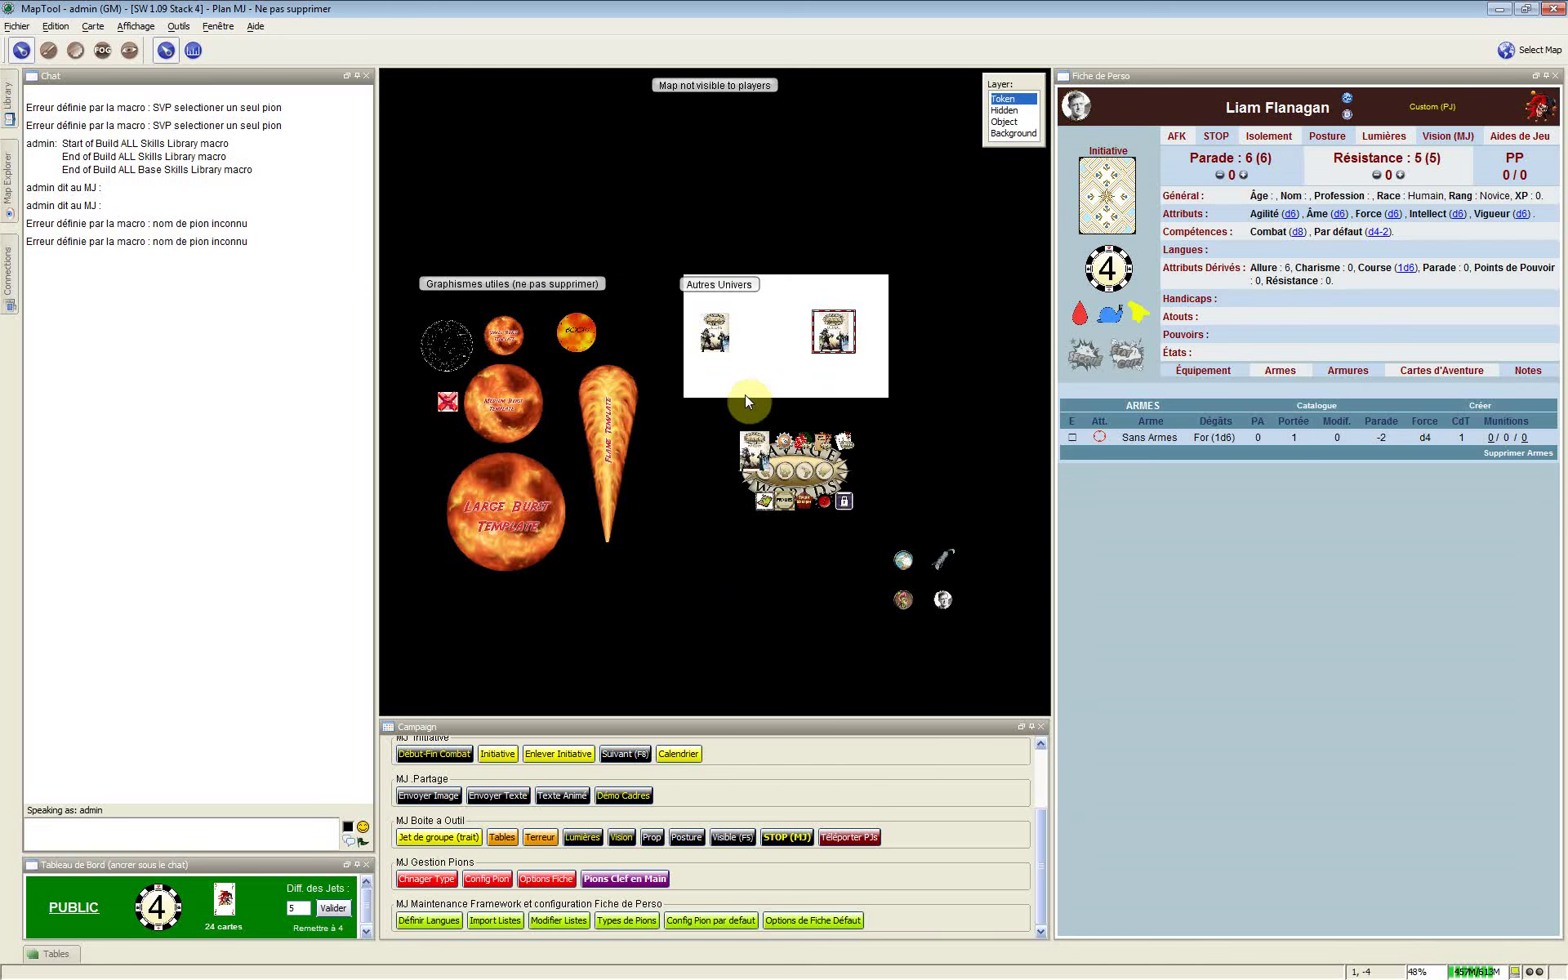
pyautogui.click(757, 451)
pyautogui.moveTo(759, 454); pyautogui.dragTo(831, 347)
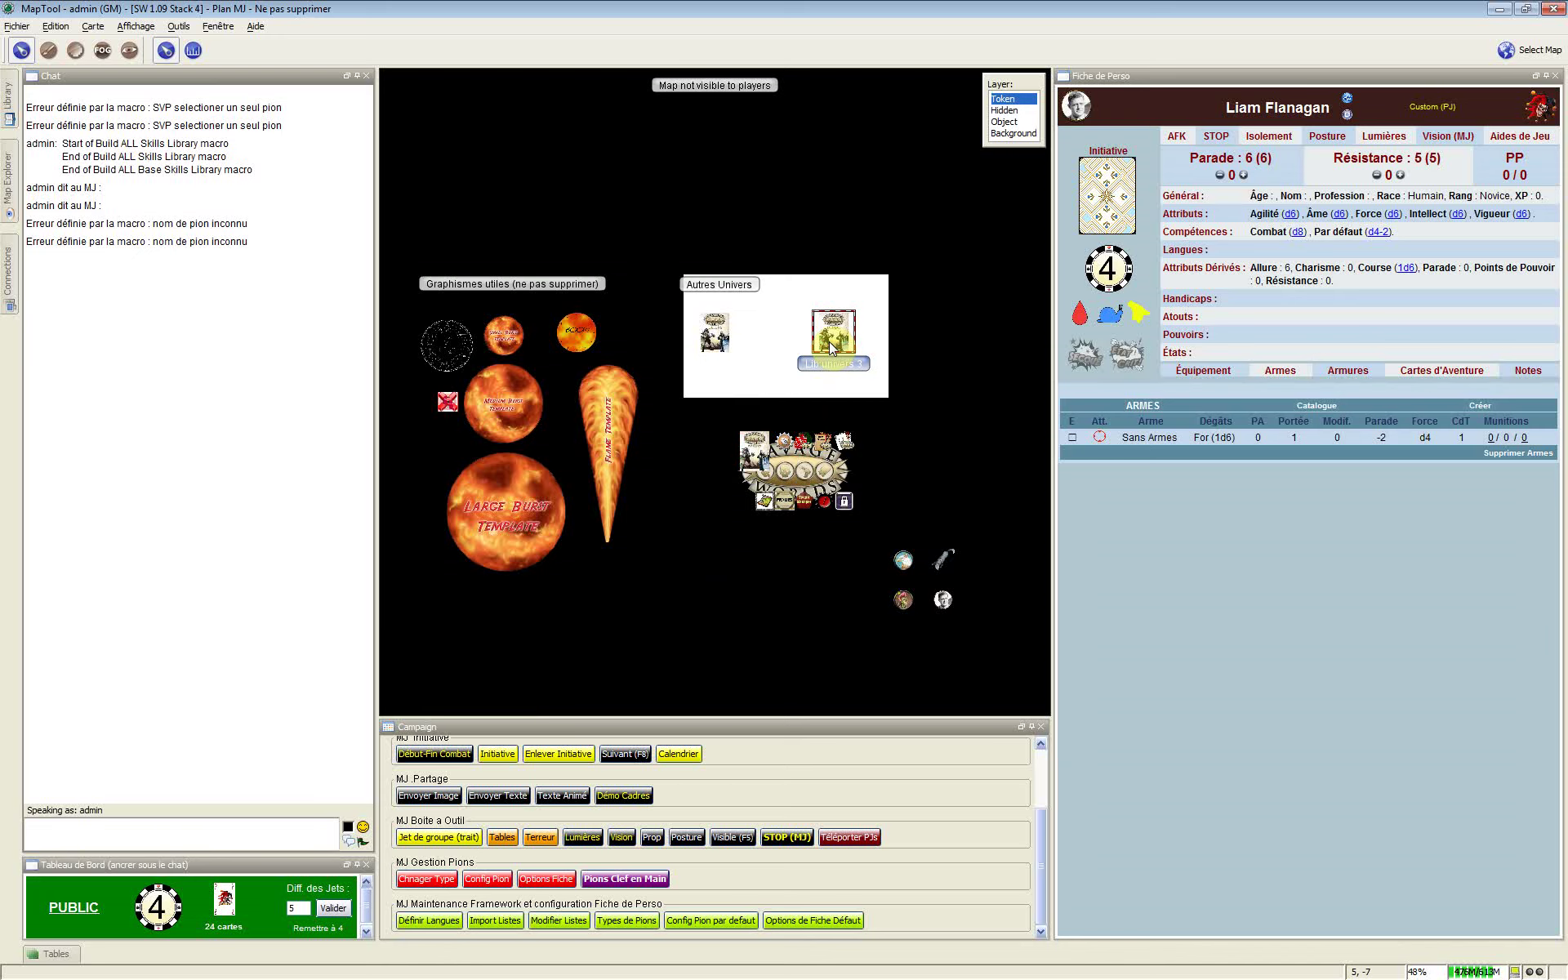
pyautogui.click(57, 25)
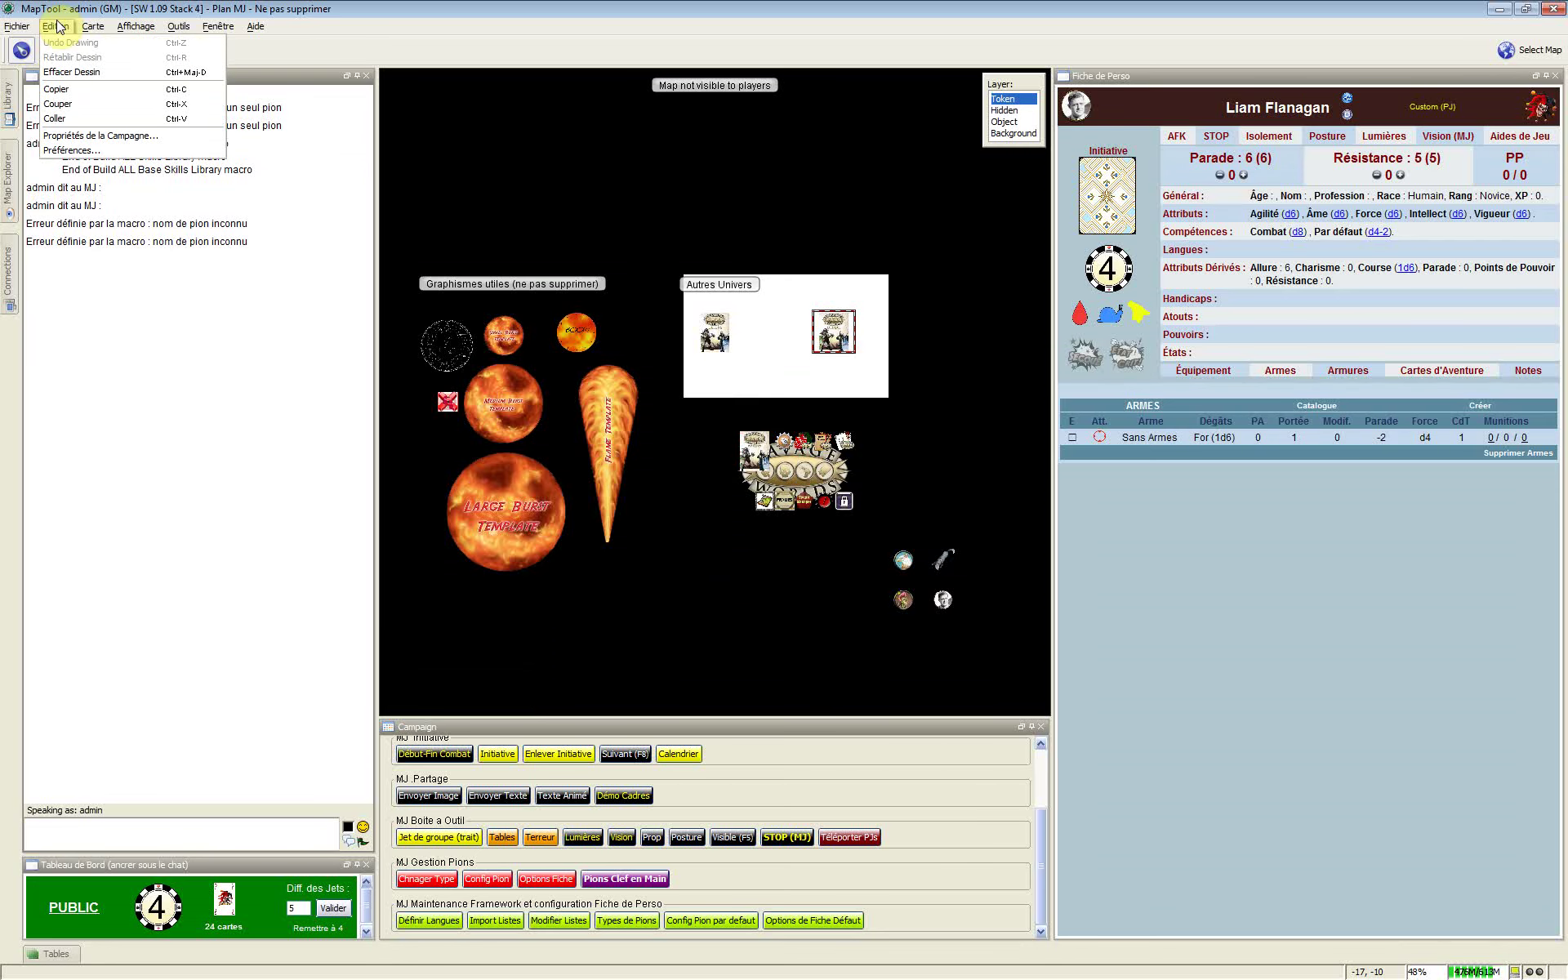
# Delete the copied universe token from the Autres Univers area, and delete the original Lib:univers token among the library tokens
pyautogui.click(837, 337)
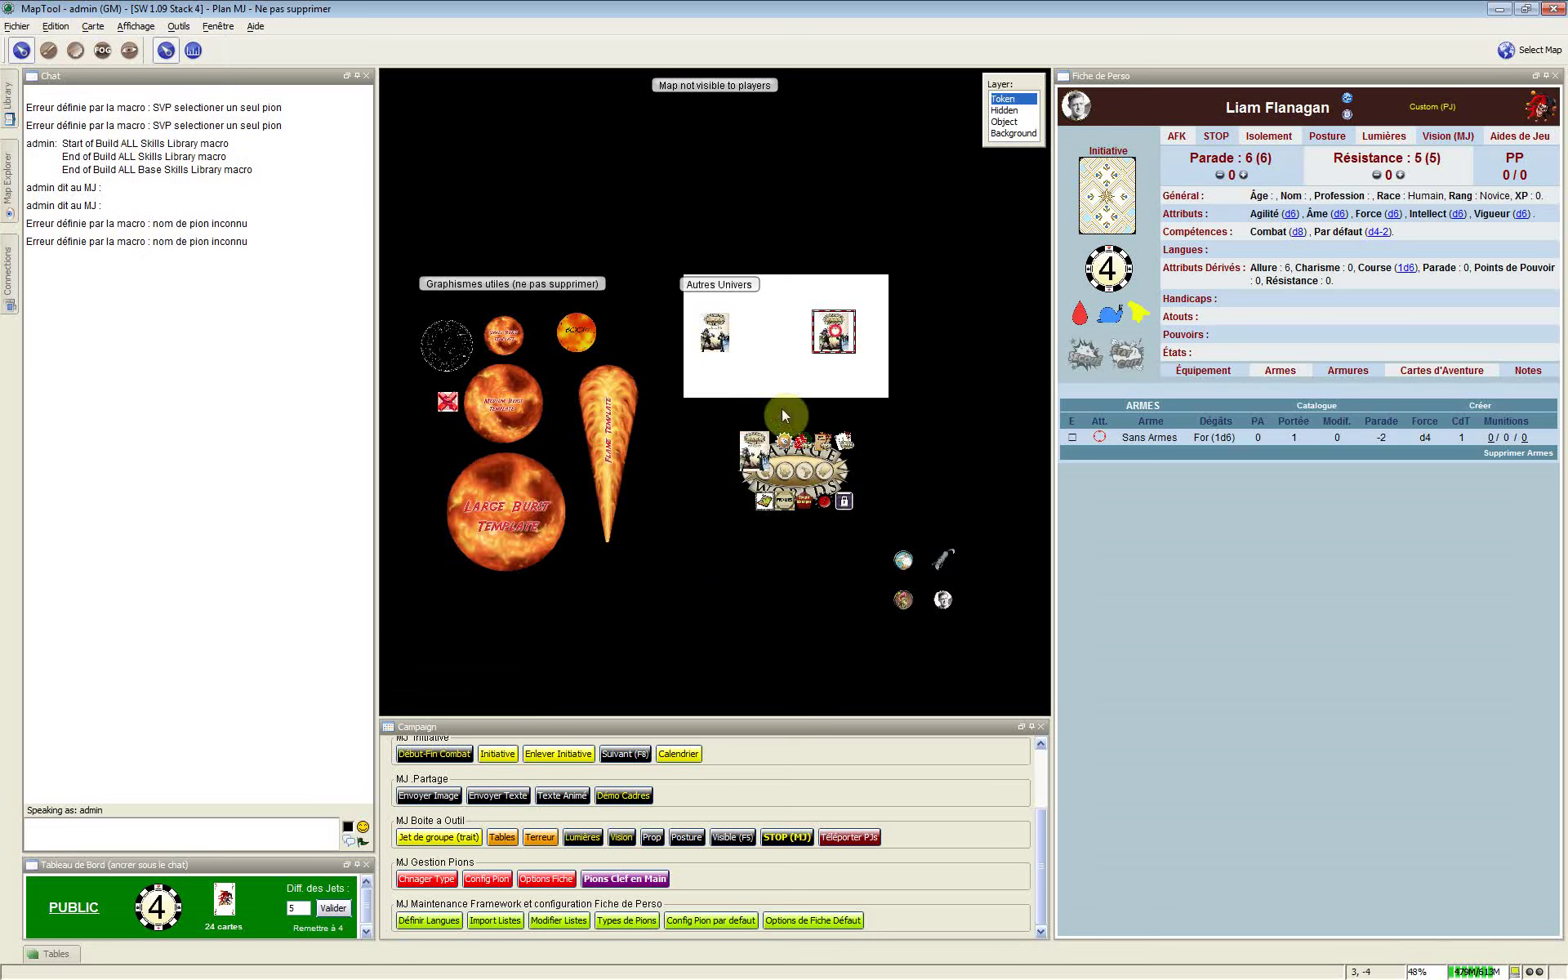
pyautogui.press('Delete')
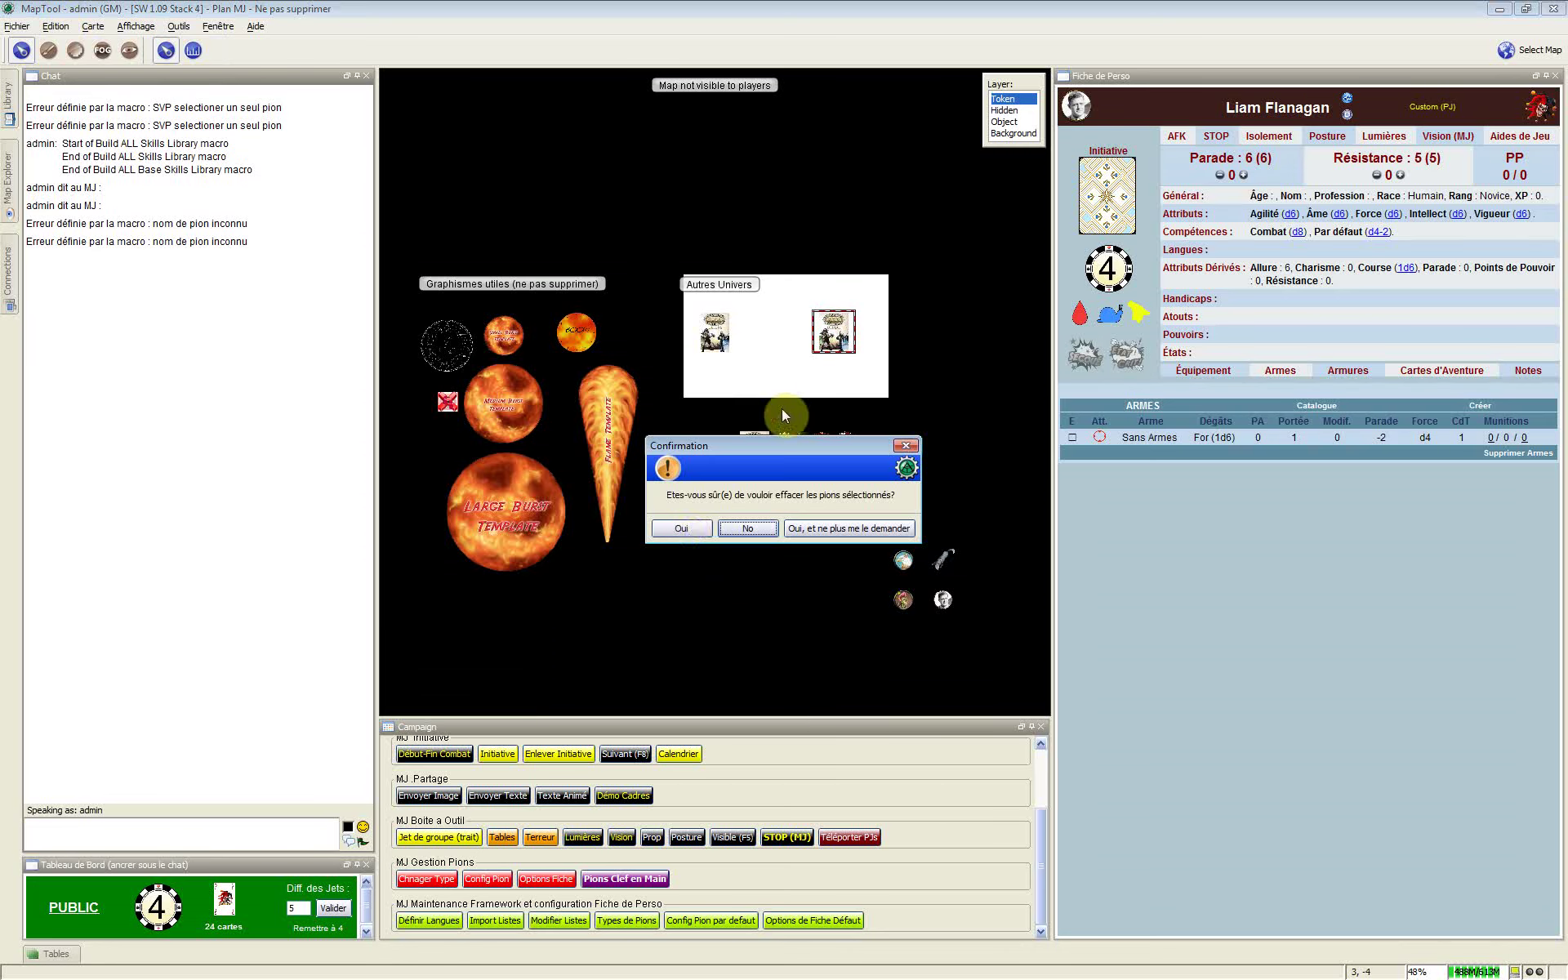
pyautogui.click(684, 529)
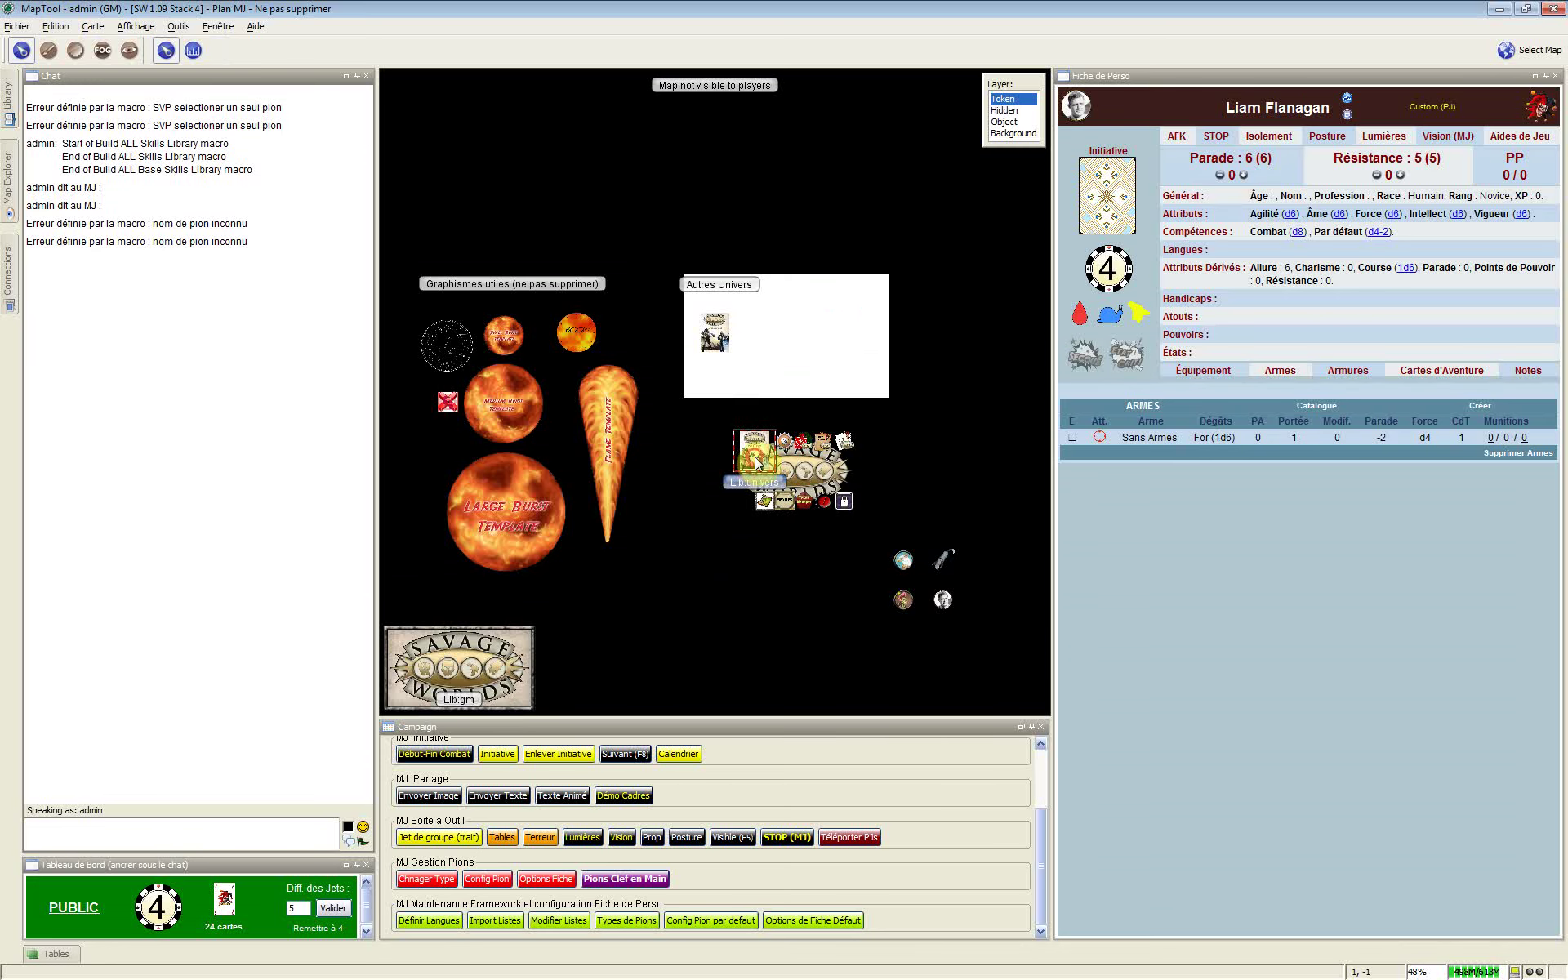
pyautogui.press('Delete')
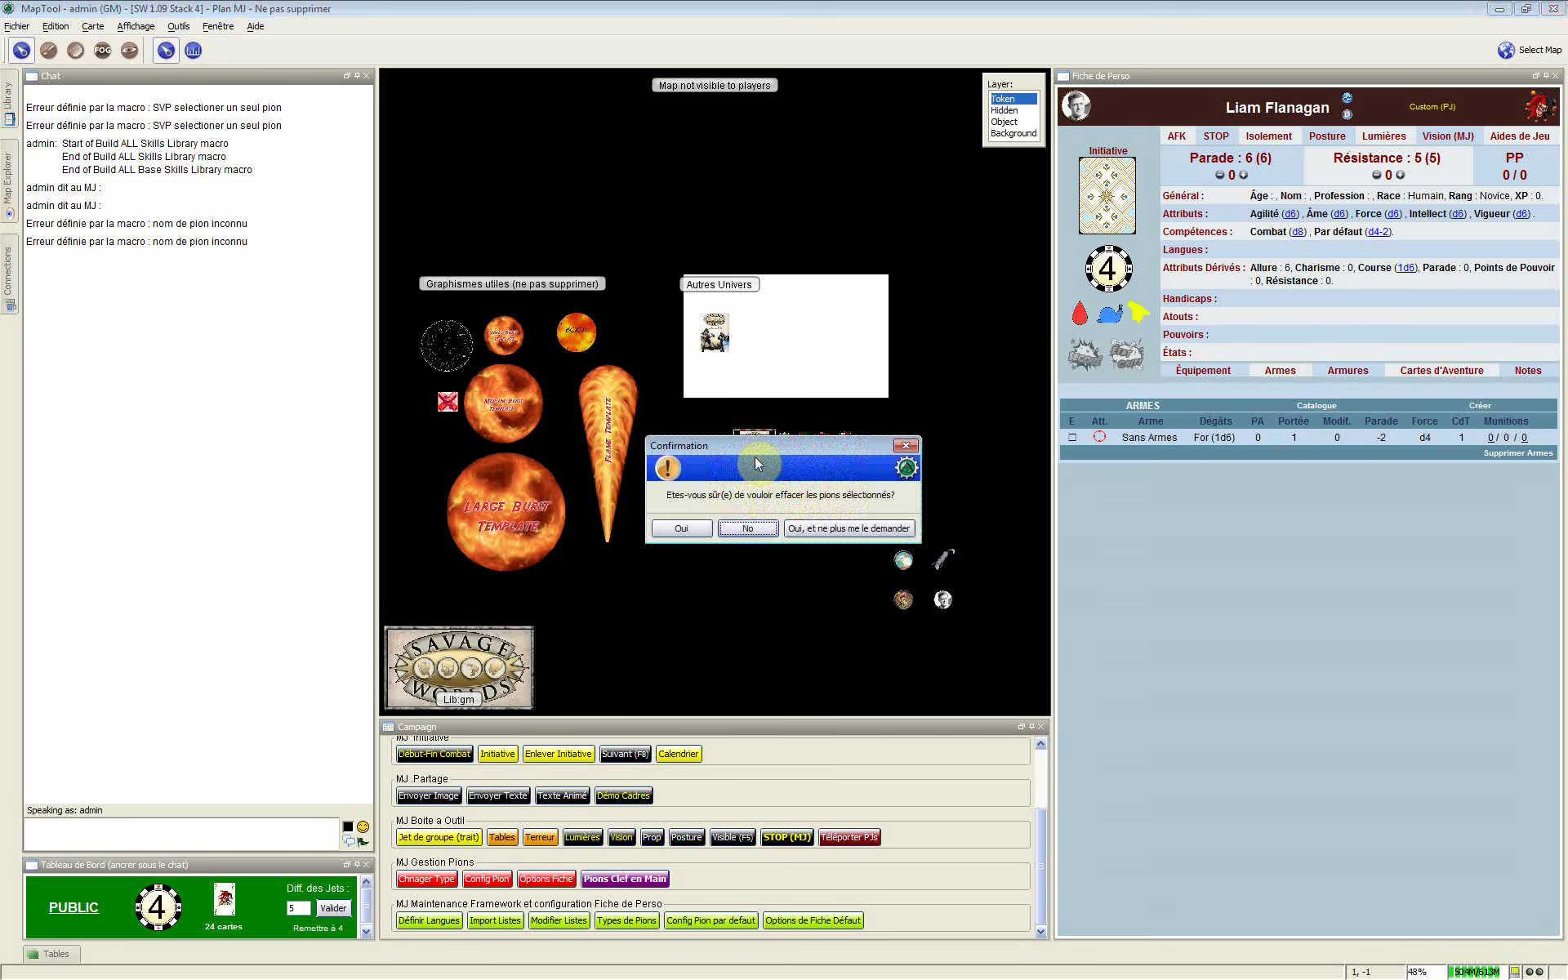
pyautogui.click(682, 528)
# Place a copy of the remaining Autres Univers token below that area and rename it Lib:univers
pyautogui.click(707, 344)
pyautogui.moveTo(708, 345); pyautogui.dragTo(707, 480)
pyautogui.doubleClick(707, 479)
pyautogui.moveTo(747, 231); pyautogui.dragTo(909, 238)
pyautogui.press('BackSpace')
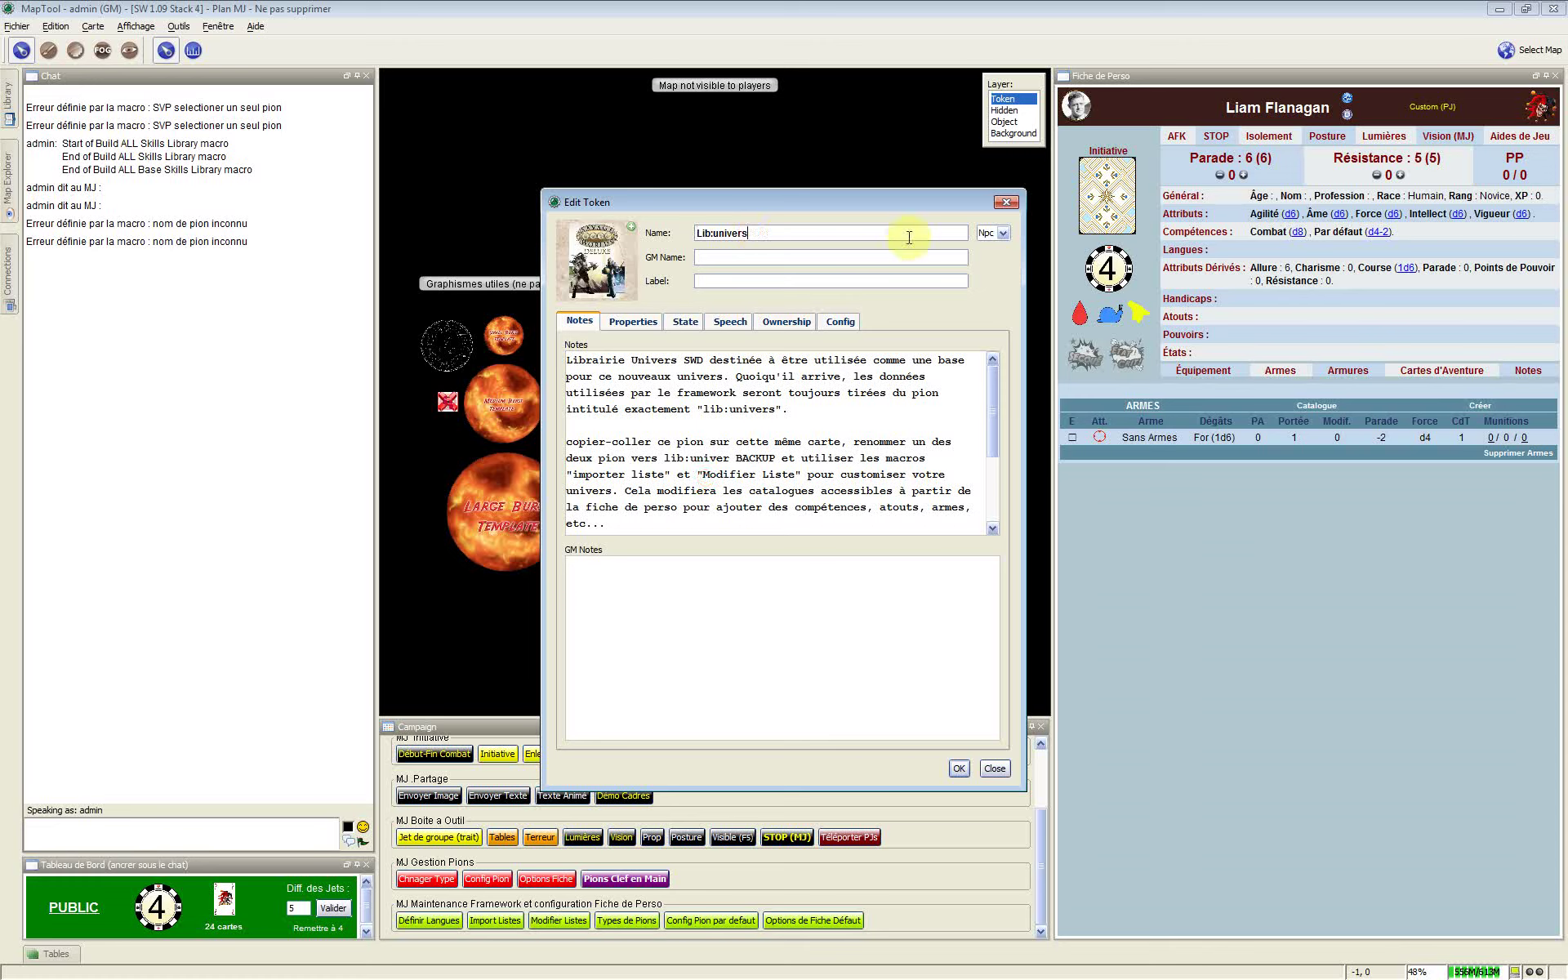
pyautogui.press('Return')
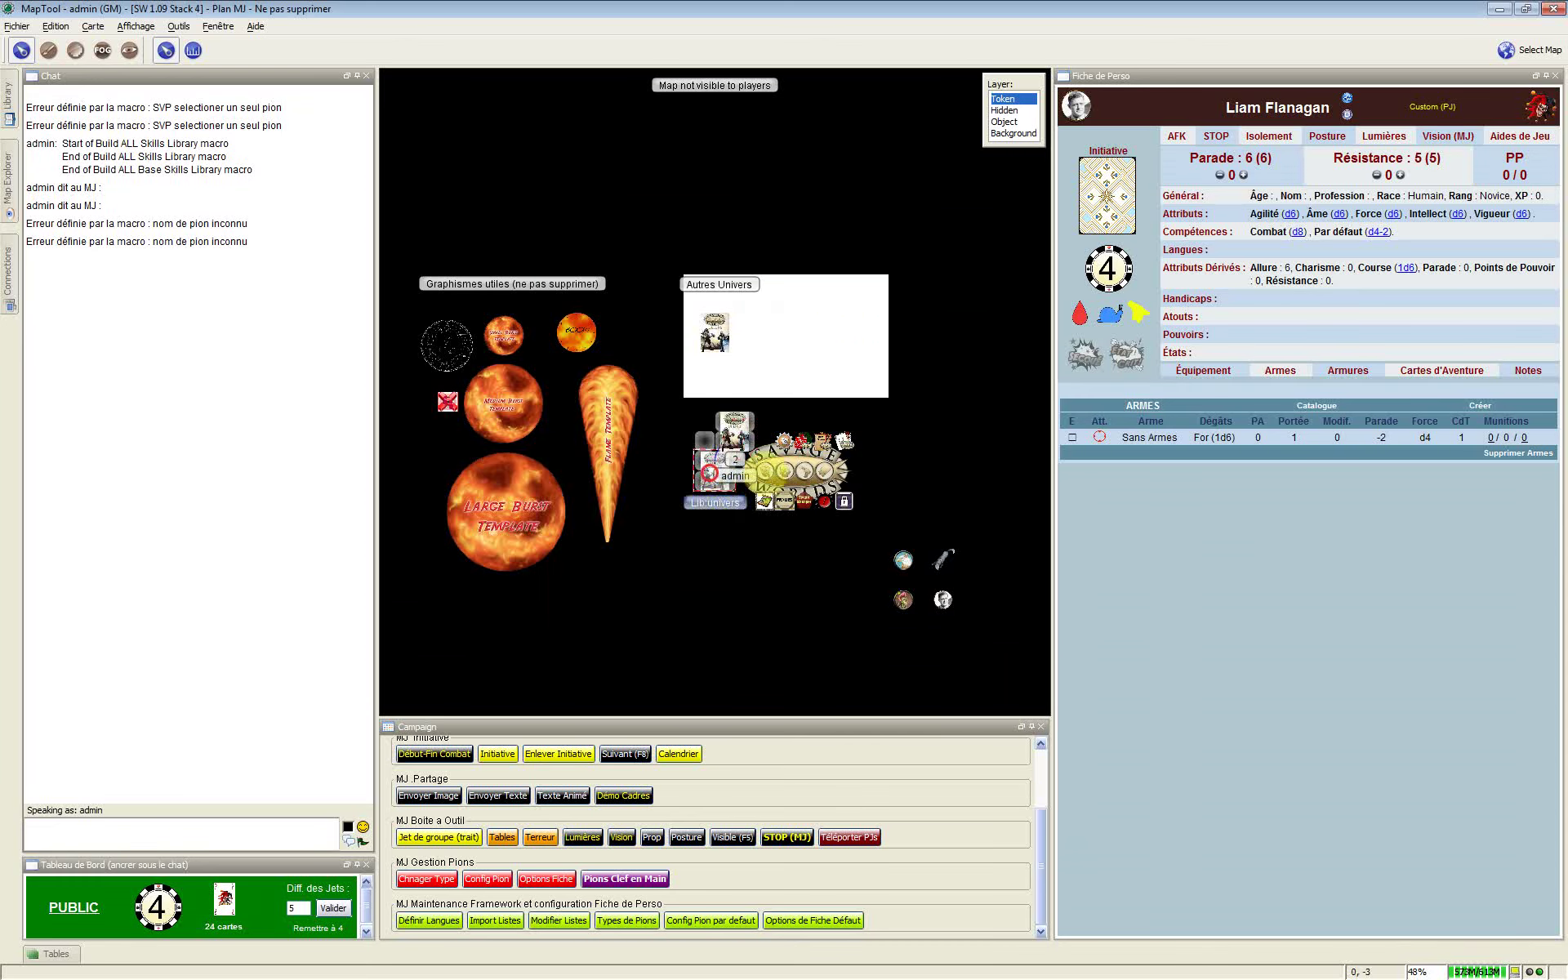
# Move the renamed Lib:univers token into its place among the library tokens and save the campaign
pyautogui.moveTo(715, 465); pyautogui.dragTo(736, 461)
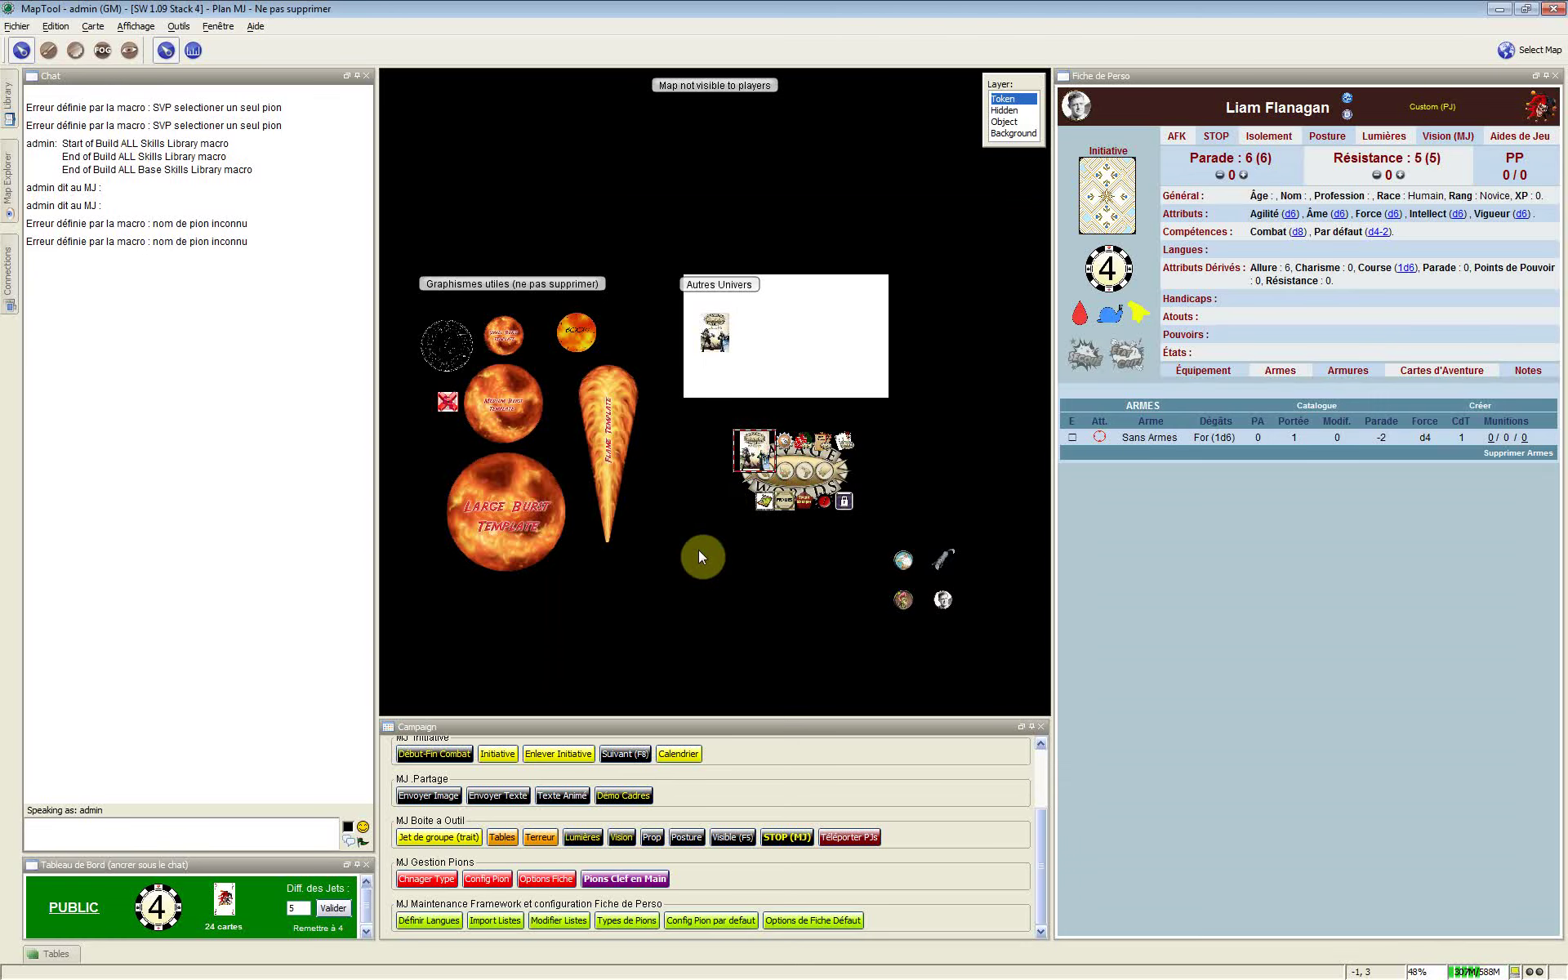
pyautogui.hotkey('ctrl', 's')
pyautogui.click(841, 463)
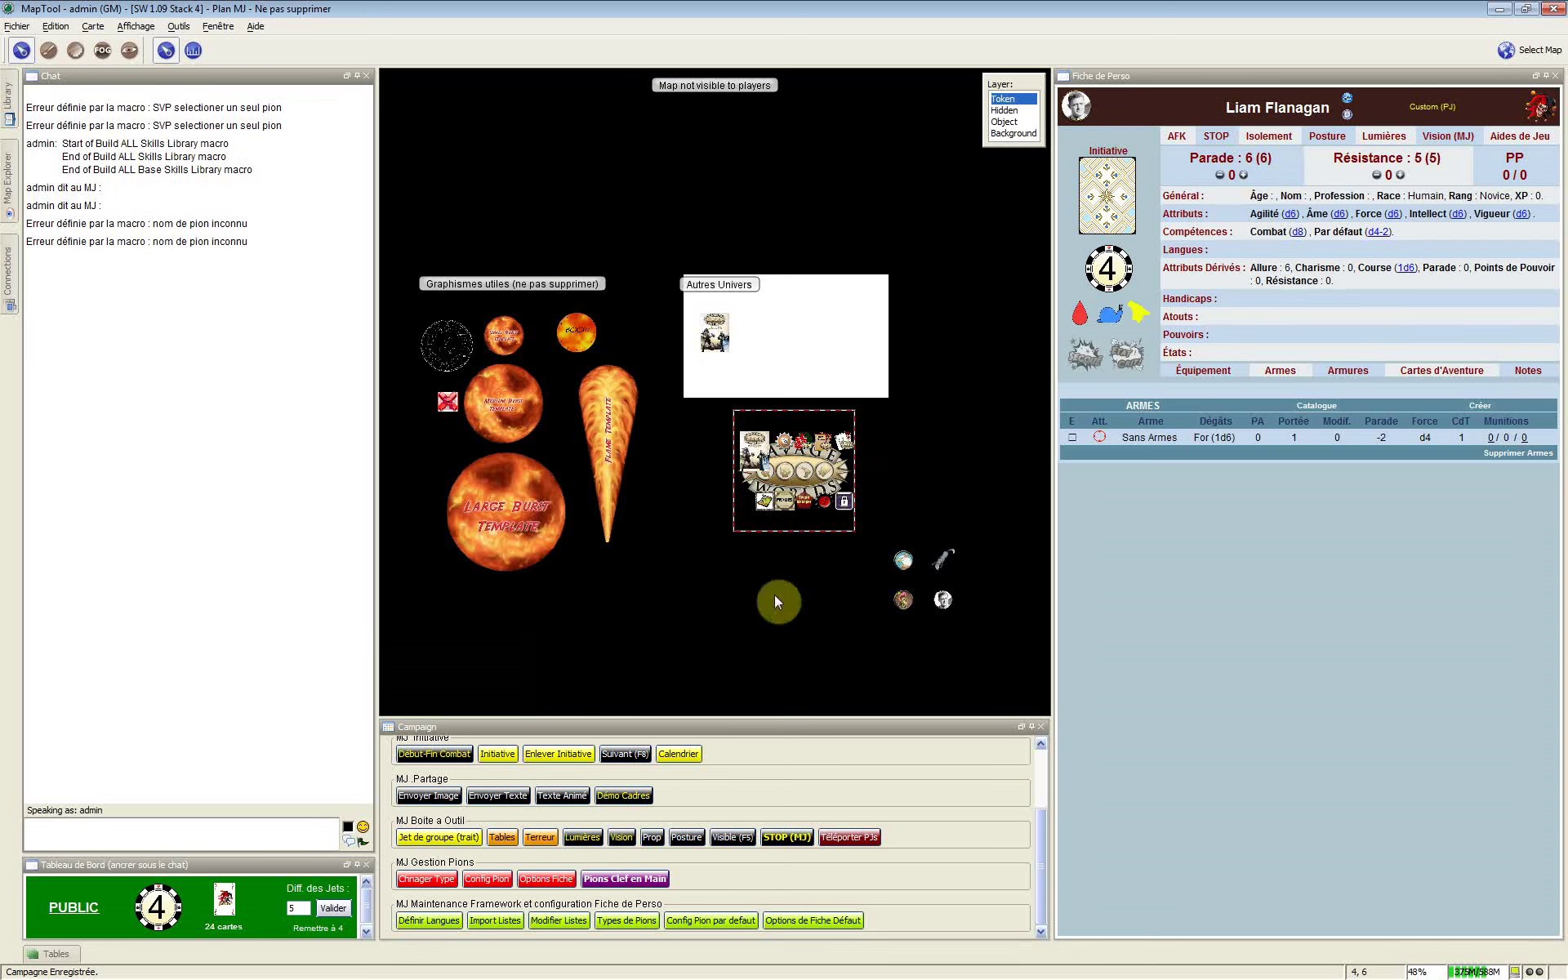
# Examine the ready-made tokens offered for import by Pions Clef en Main, and cancel the import
pyautogui.click(625, 879)
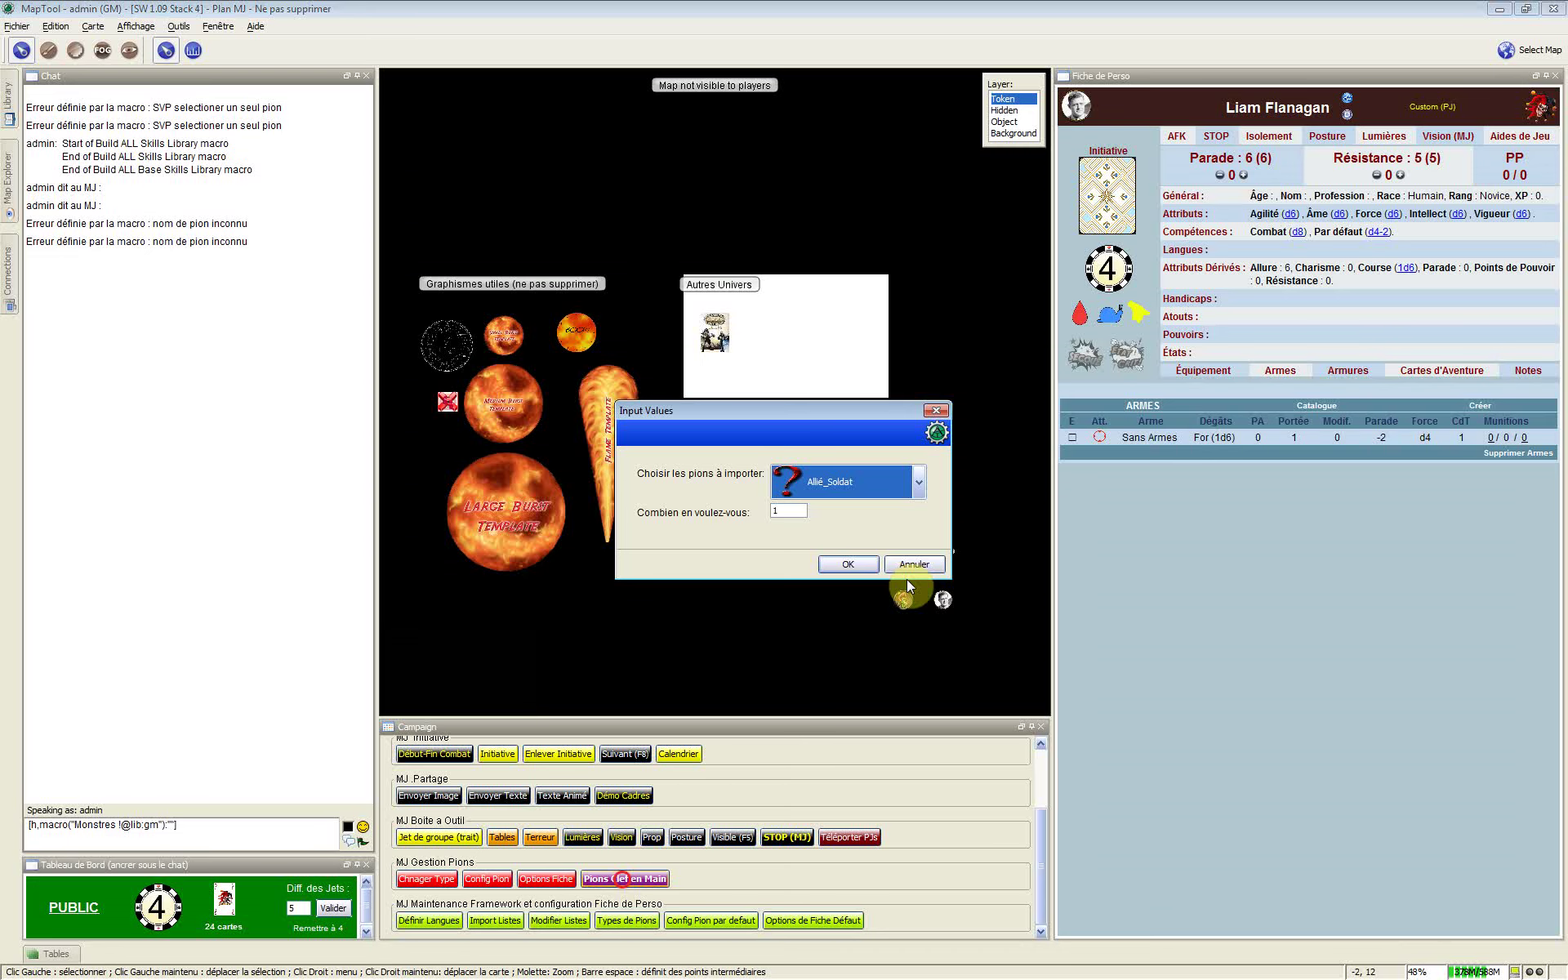
pyautogui.click(920, 486)
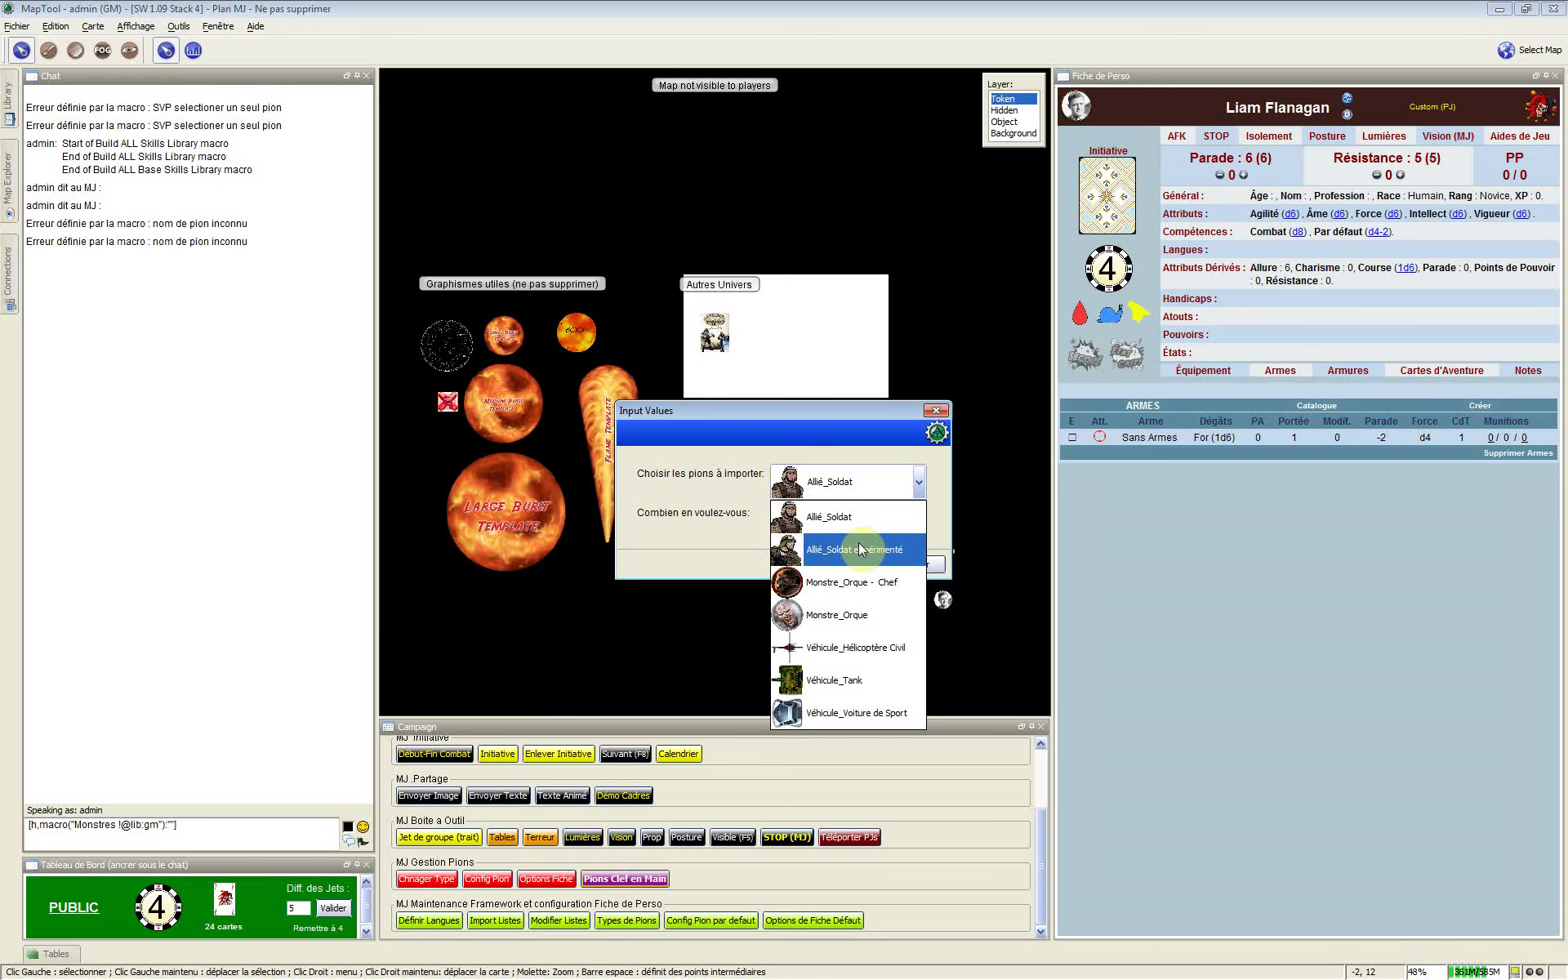
pyautogui.click(703, 527)
pyautogui.click(929, 560)
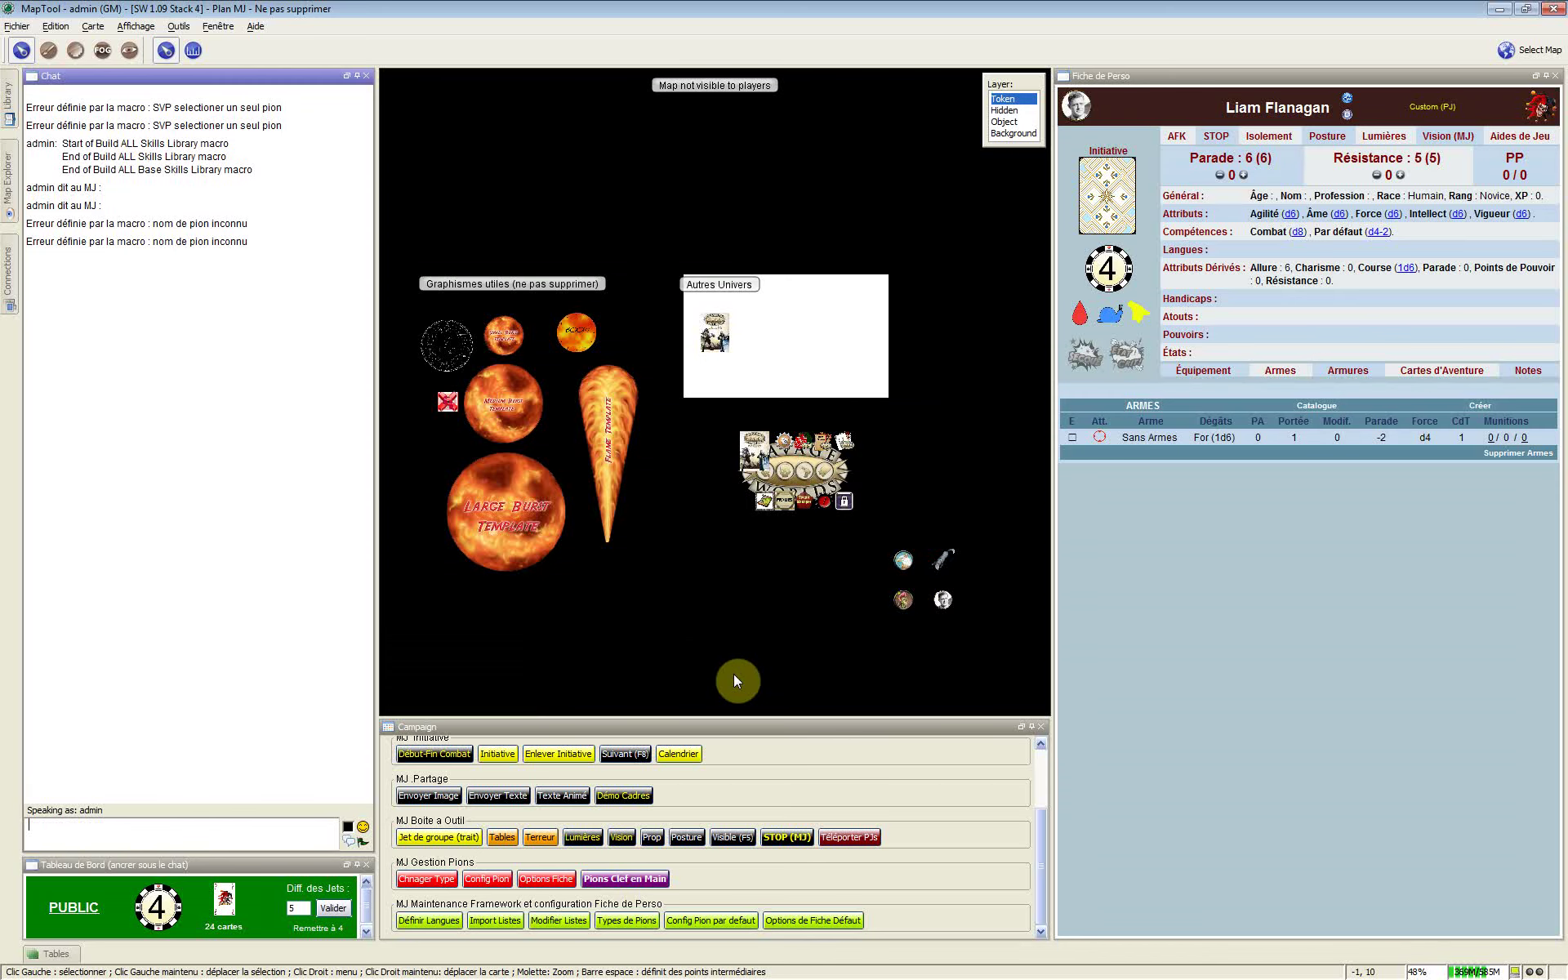
# Switch to the MJ cage a monstres map and select the Monstre_Orque - Chef token in the Monstre group
pyautogui.click(1530, 53)
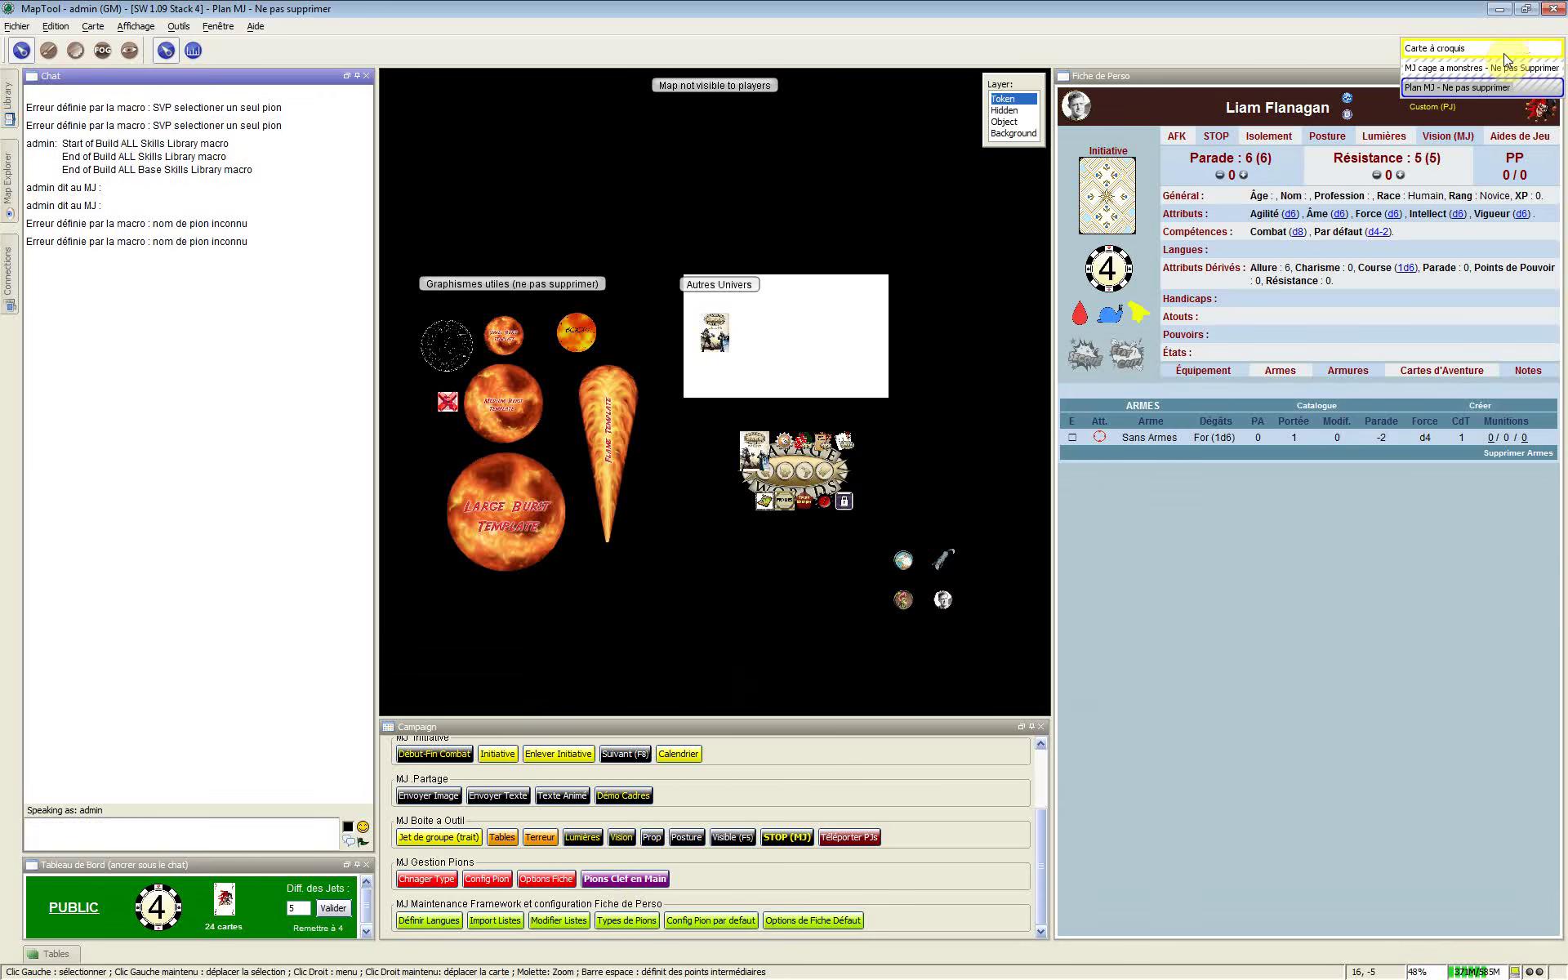
pyautogui.click(1439, 70)
pyautogui.scroll(-2, 680, 356)
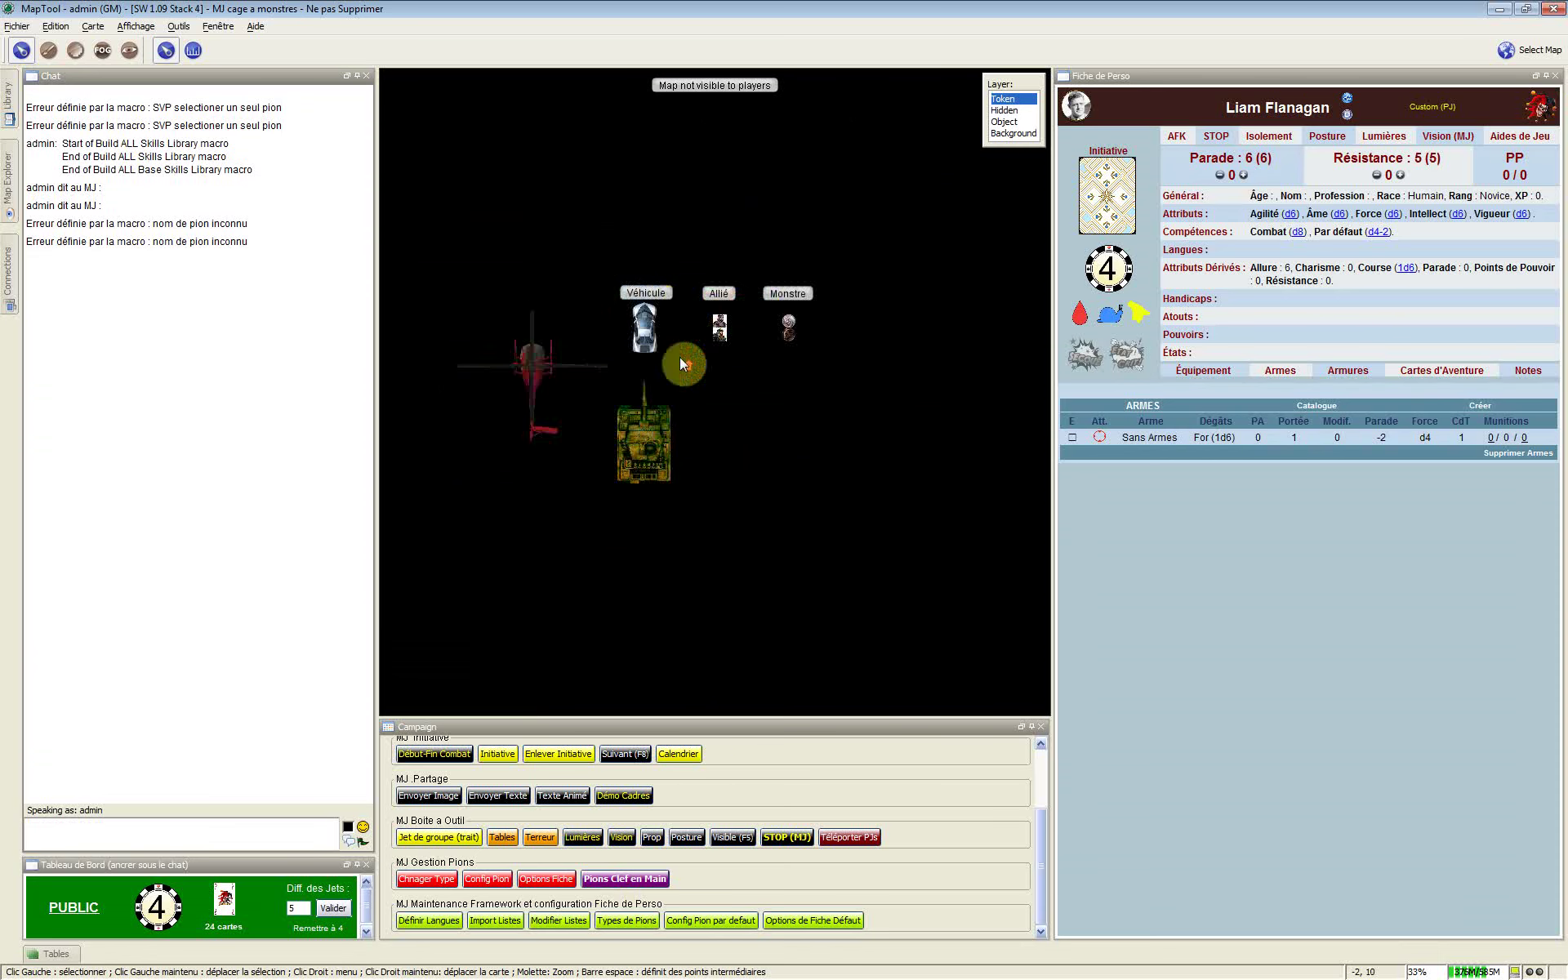
pyautogui.scroll(2, 680, 356)
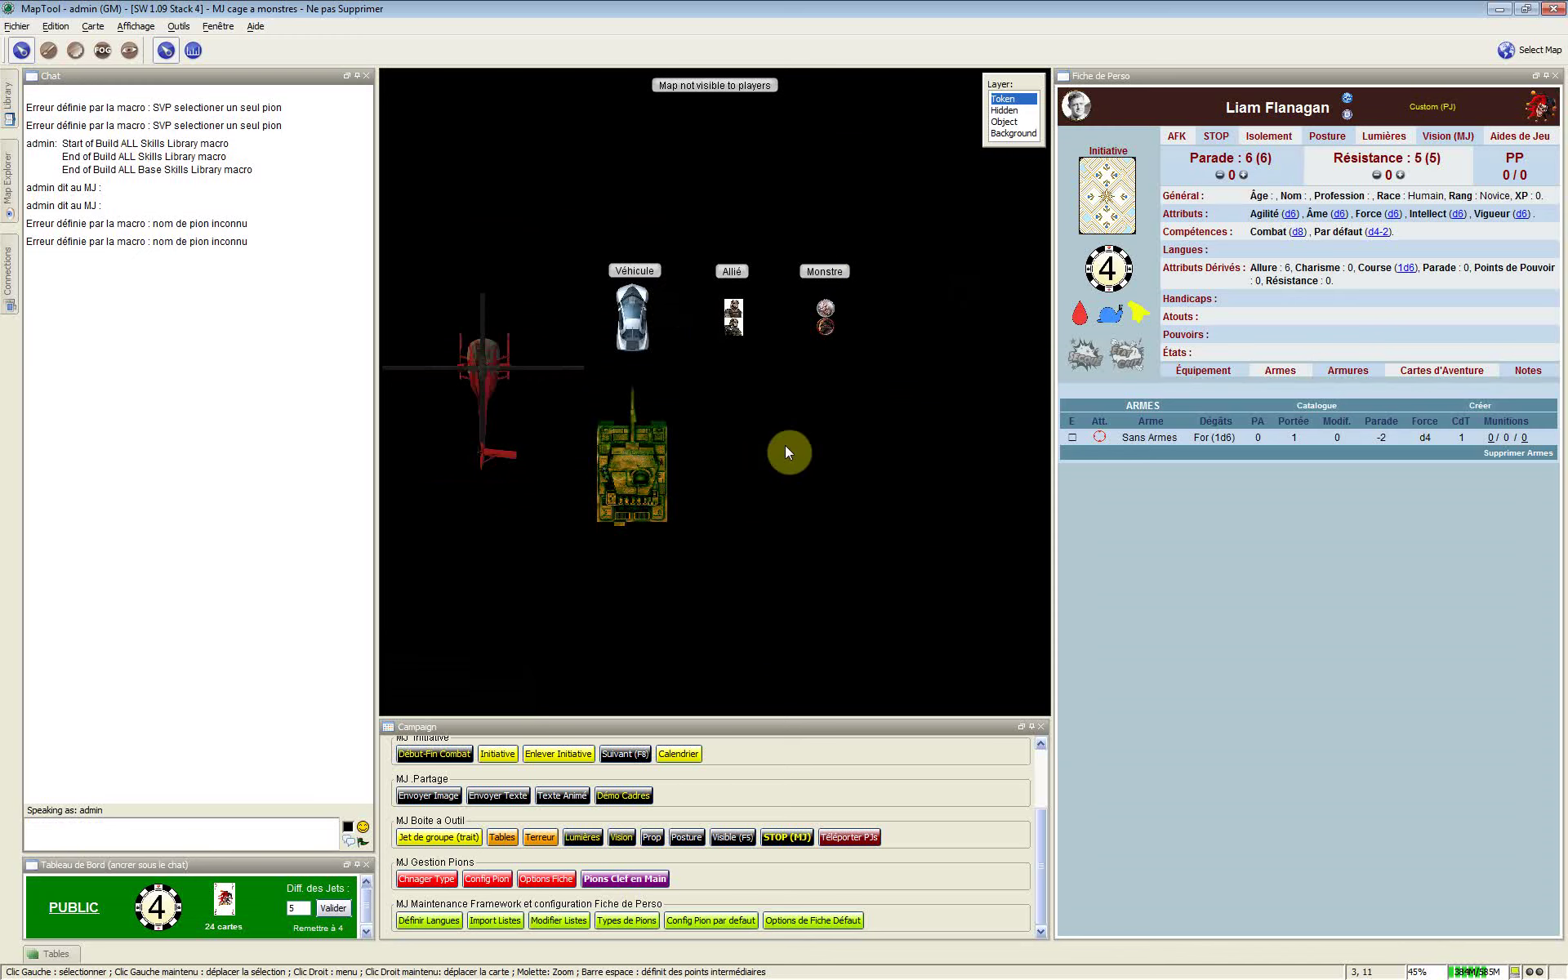
pyautogui.scroll(1, 771, 398)
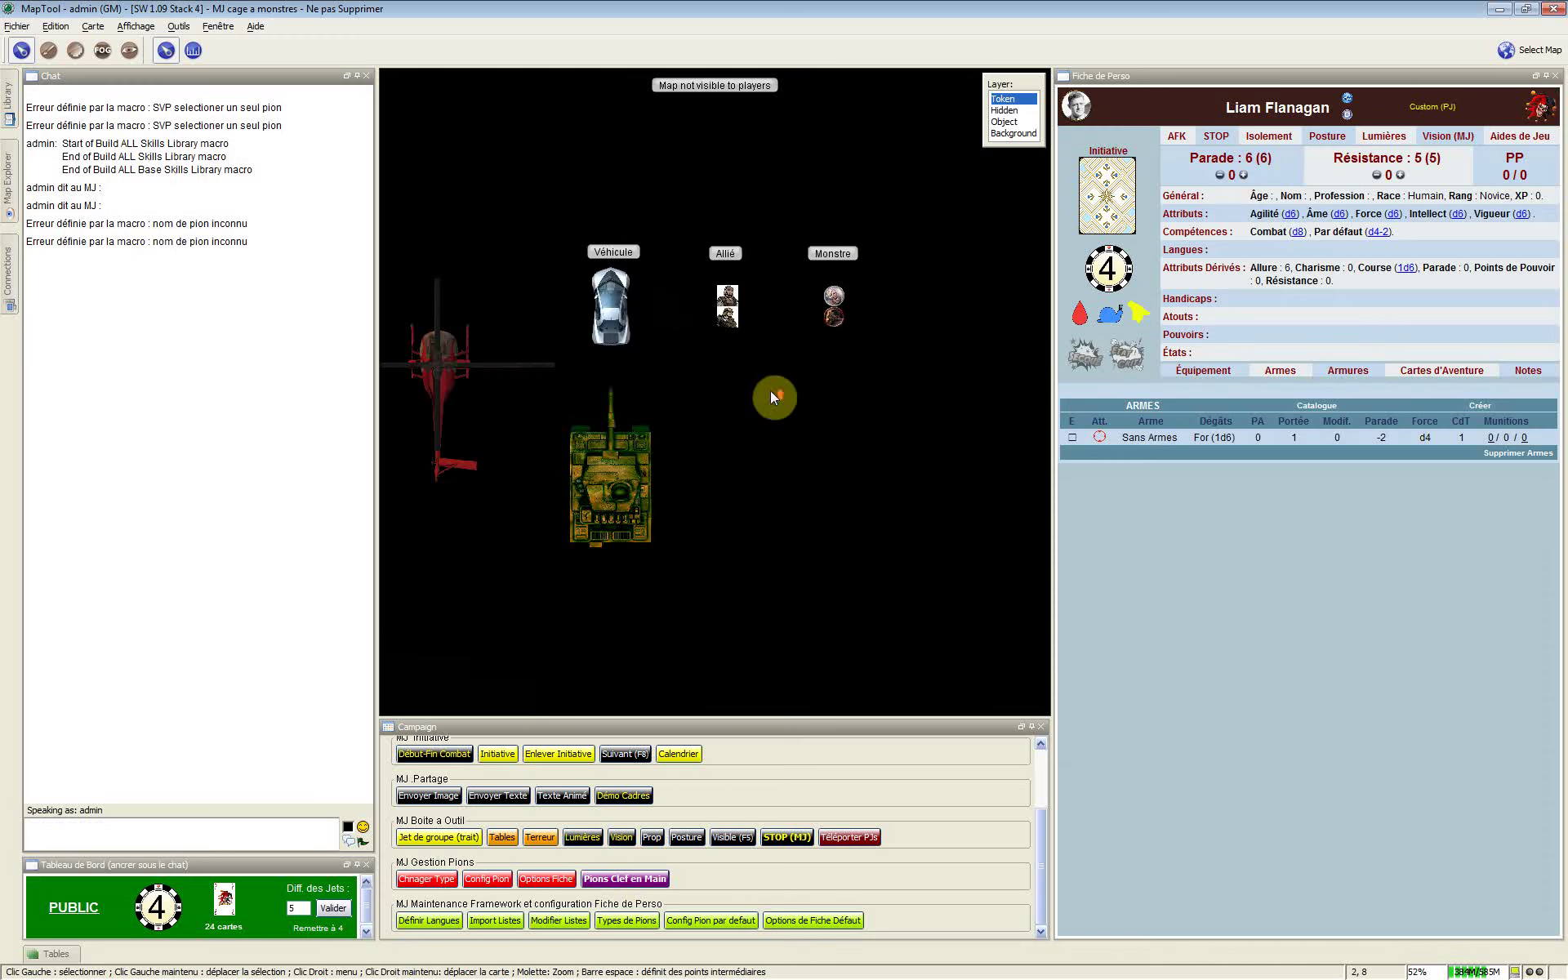
pyautogui.click(841, 317)
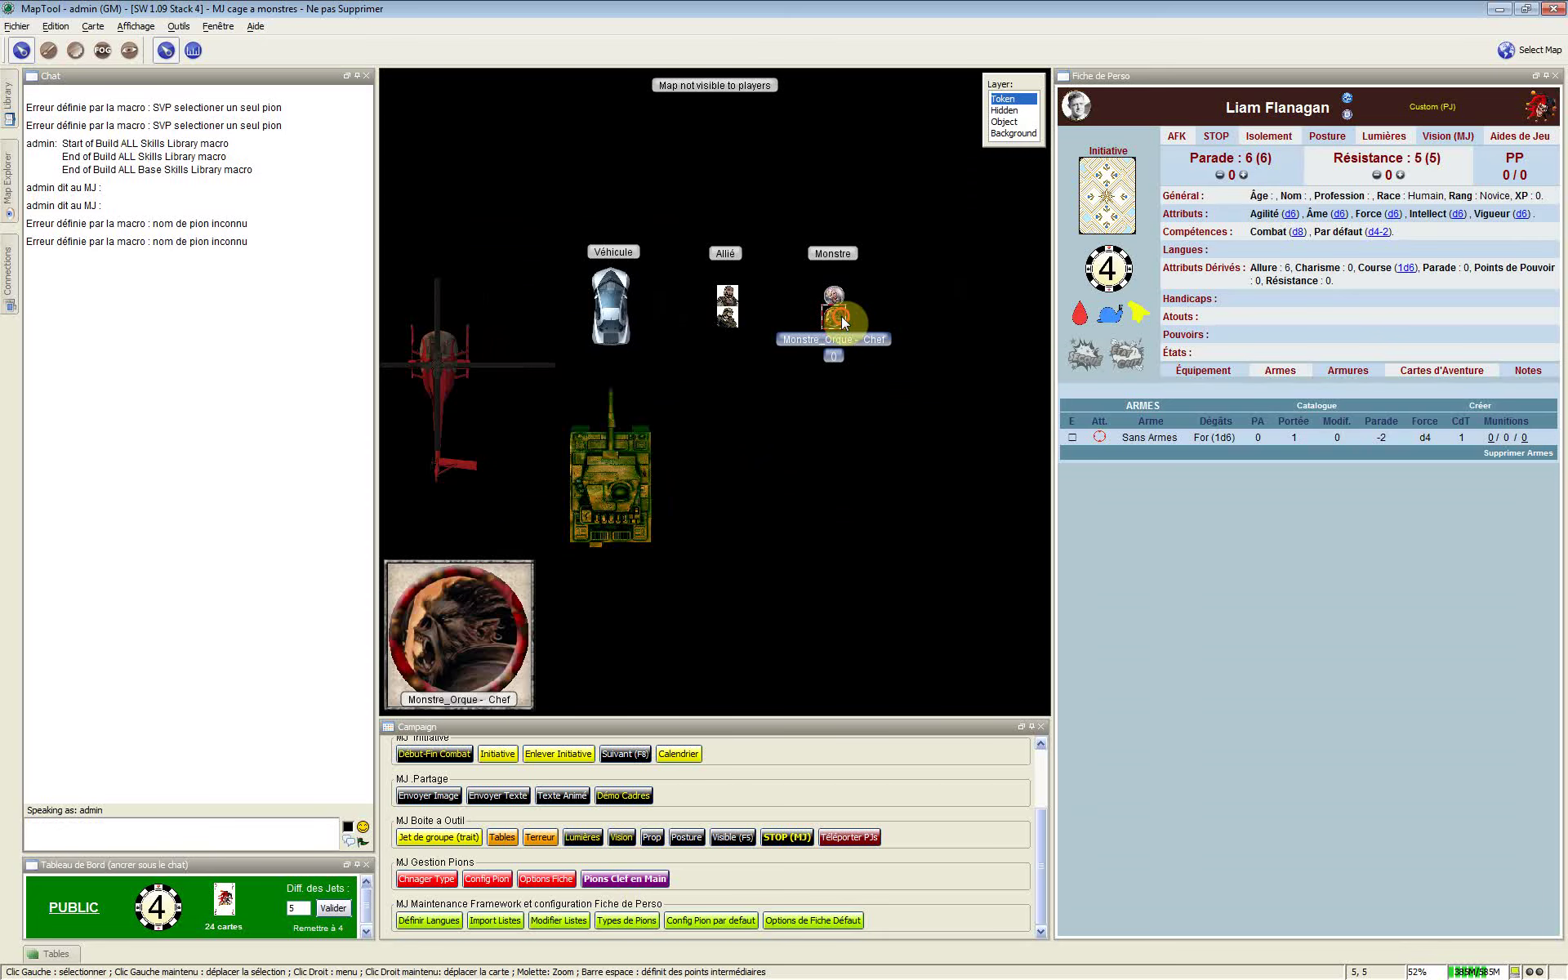